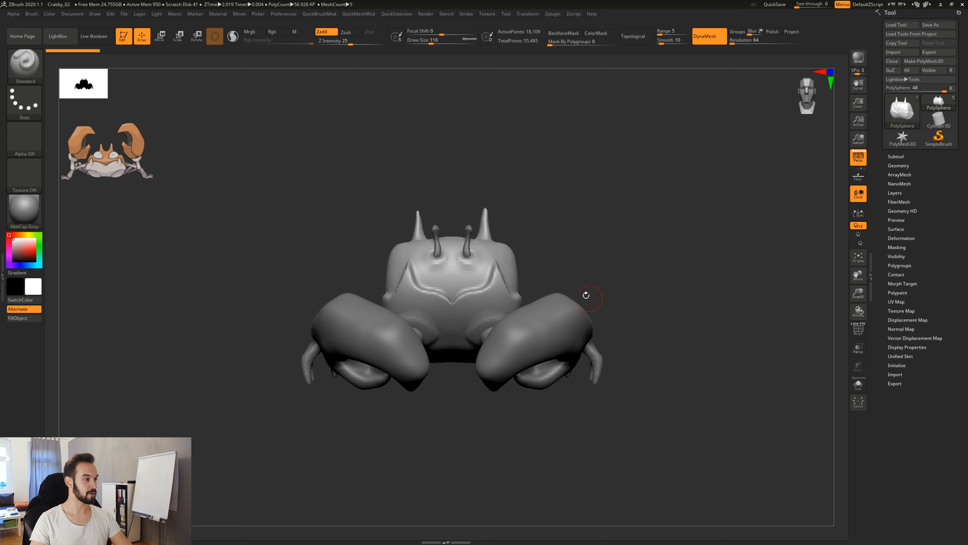
Step: Pull the top of the crab's body slightly down using the Move brush with an enlarged draw size of about 763
mouse_move(493, 244)
mouse_down()
mouse_move(499, 260)
mouse_move(562, 229)
mouse_up()
key(b)
key(m)
key(v)
key(space)
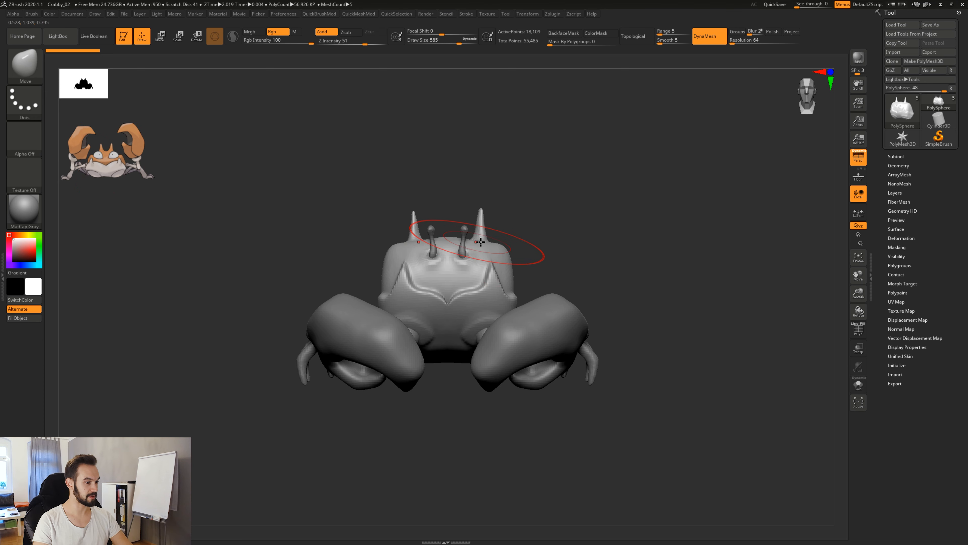
key(space)
drag(499, 240, 500, 258)
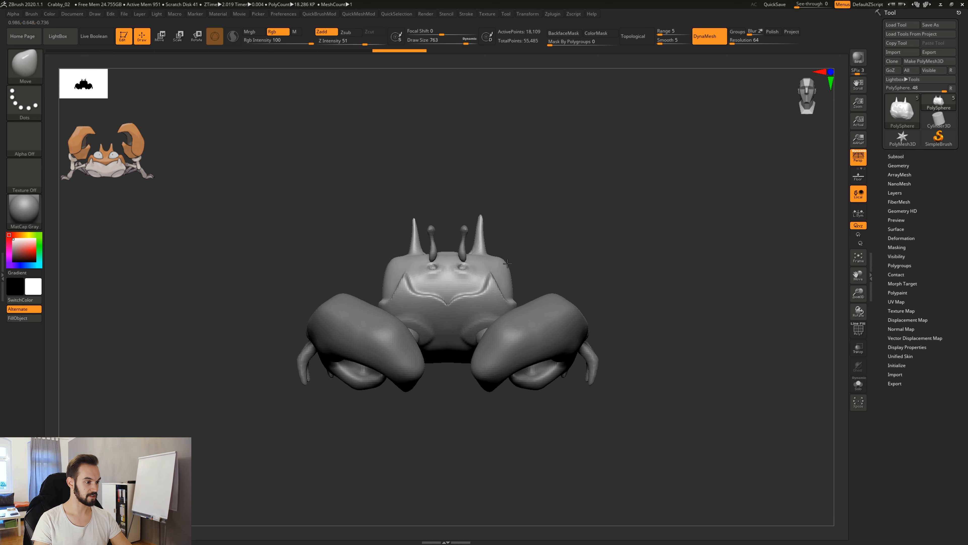
Step: Select the eye stalks and lower them onto the top of the body, returning to draw mode
alt+click(462, 249)
key(w)
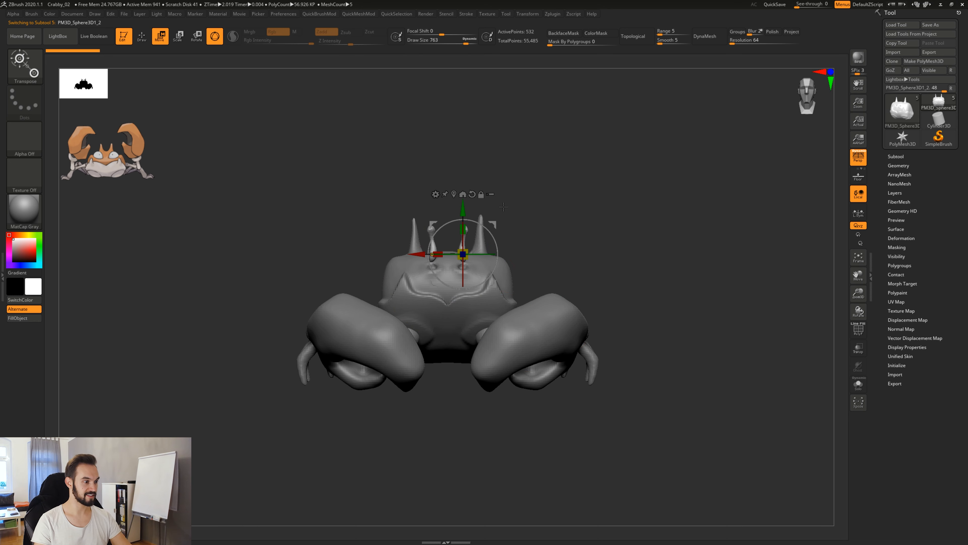
key(e)
key(r)
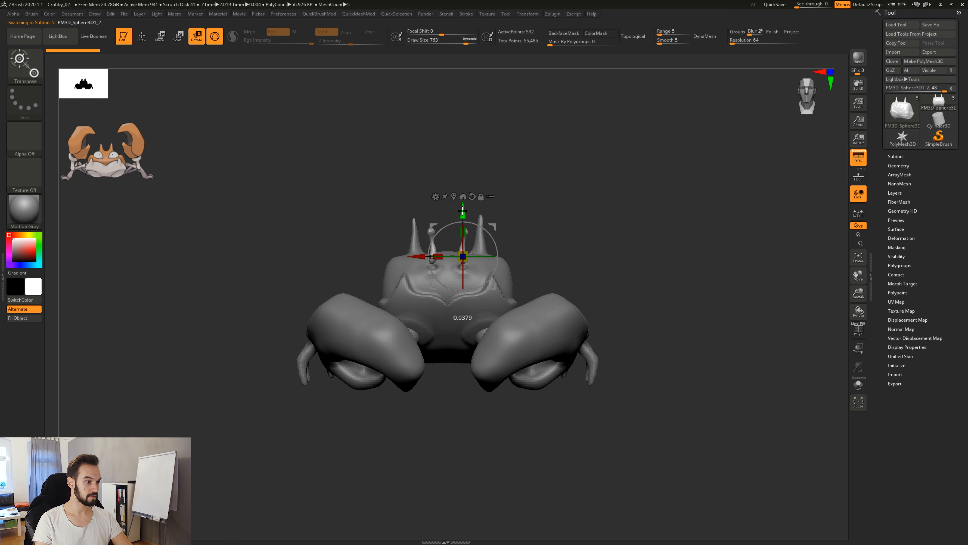
drag(547, 250, 436, 244)
alt+drag(610, 191, 721, 232)
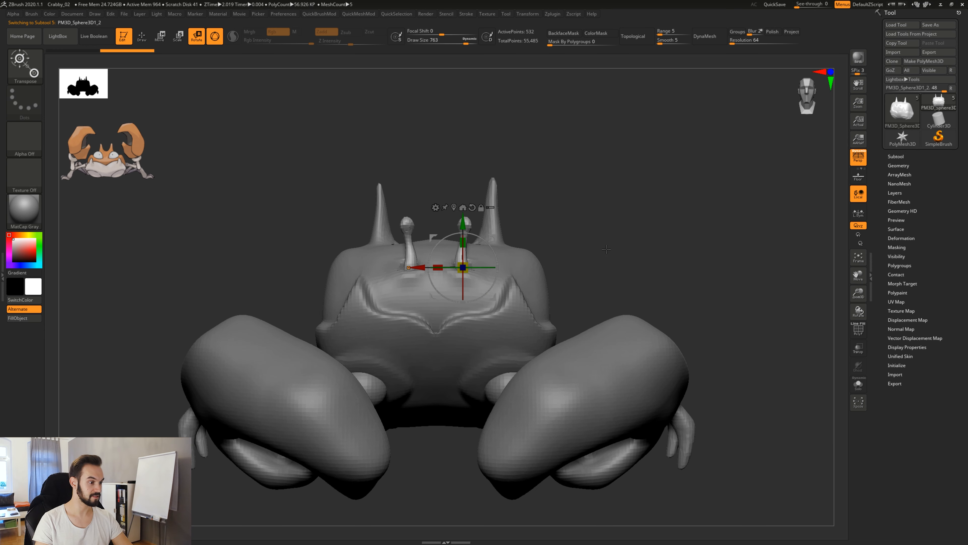
mouse_move(604, 225)
mouse_down()
mouse_move(603, 278)
mouse_move(603, 230)
mouse_move(594, 244)
mouse_move(610, 263)
mouse_move(650, 273)
mouse_up()
key(q)
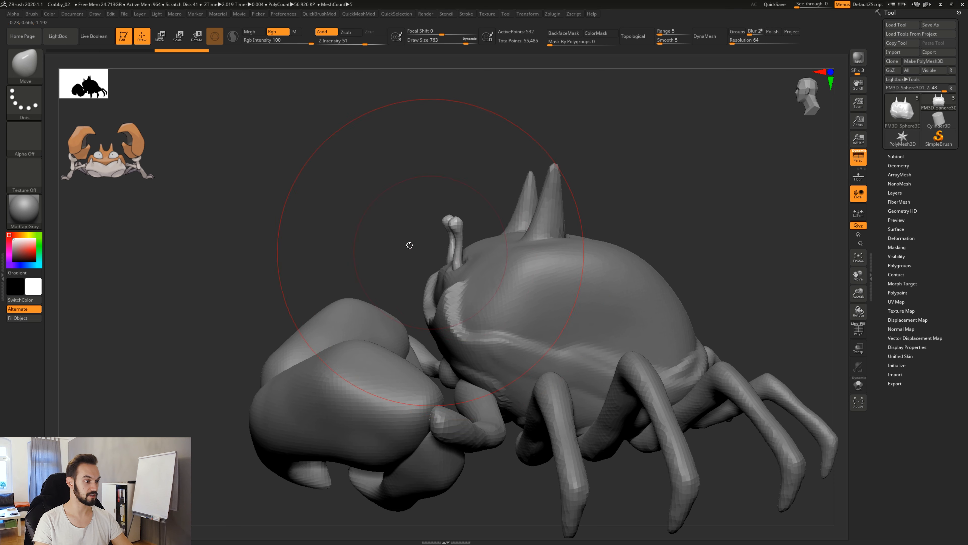
drag(408, 242, 507, 253)
drag(608, 257, 598, 335)
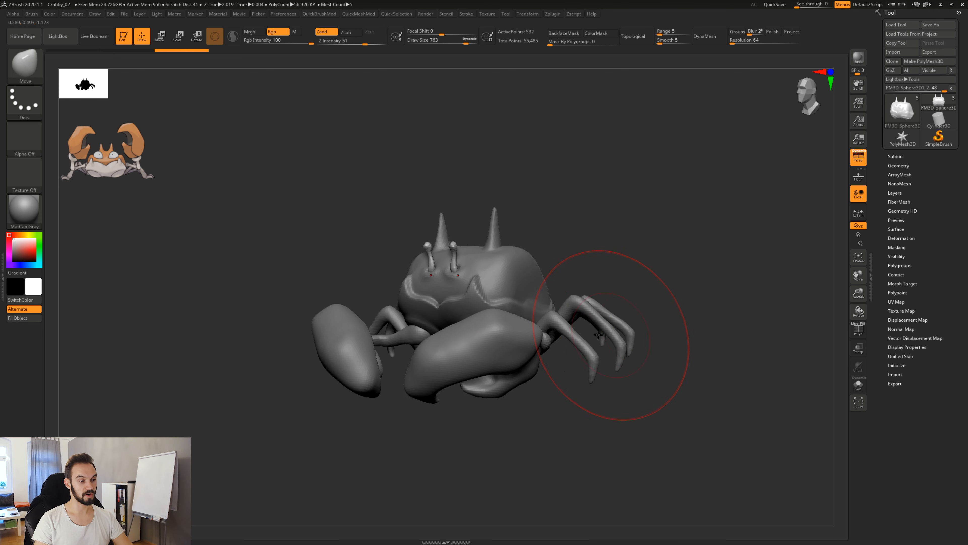
Step: Select the claws and show the polyframe to examine their polygroups
alt+click(511, 346)
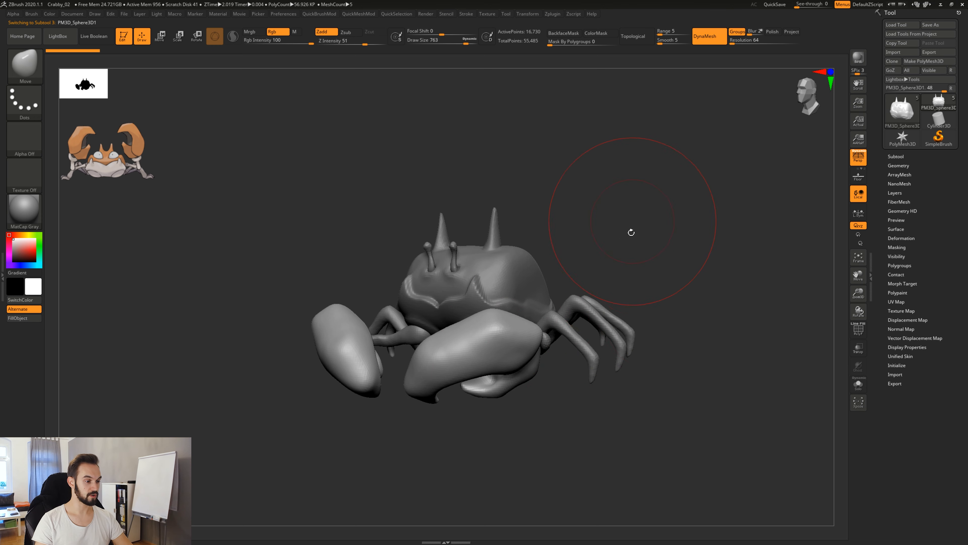
mouse_move(632, 232)
mouse_down()
mouse_move(654, 279)
mouse_move(633, 292)
mouse_move(488, 302)
mouse_up()
key(shift)
key(shift+f)
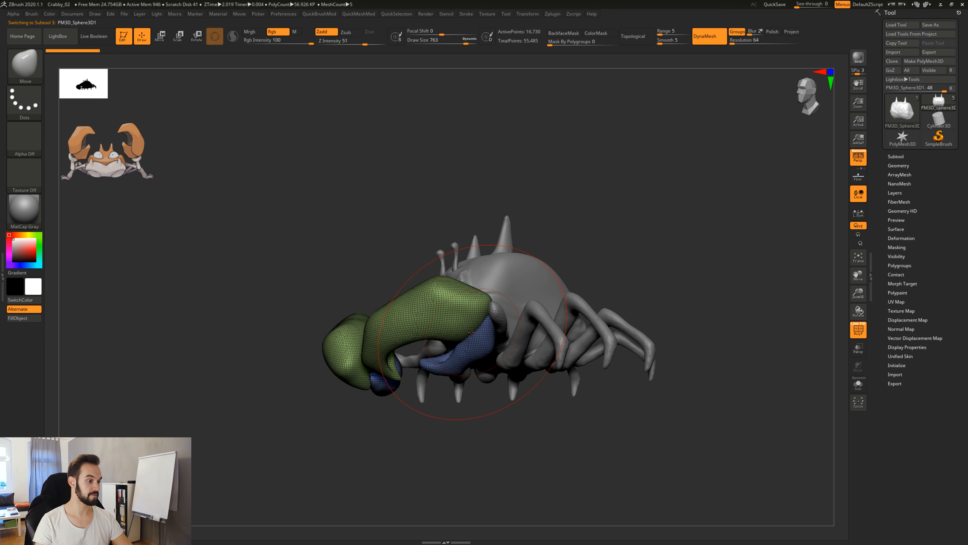
mouse_move(614, 266)
mouse_down()
mouse_move(595, 281)
mouse_move(614, 290)
mouse_move(624, 279)
mouse_move(618, 297)
mouse_move(622, 281)
mouse_up()
Step: Make the crab's body the active subtool with the polyframe off and isolate it using Solo
alt+click(455, 307)
key(shift+f)
drag(726, 254, 507, 294)
drag(650, 271, 606, 252)
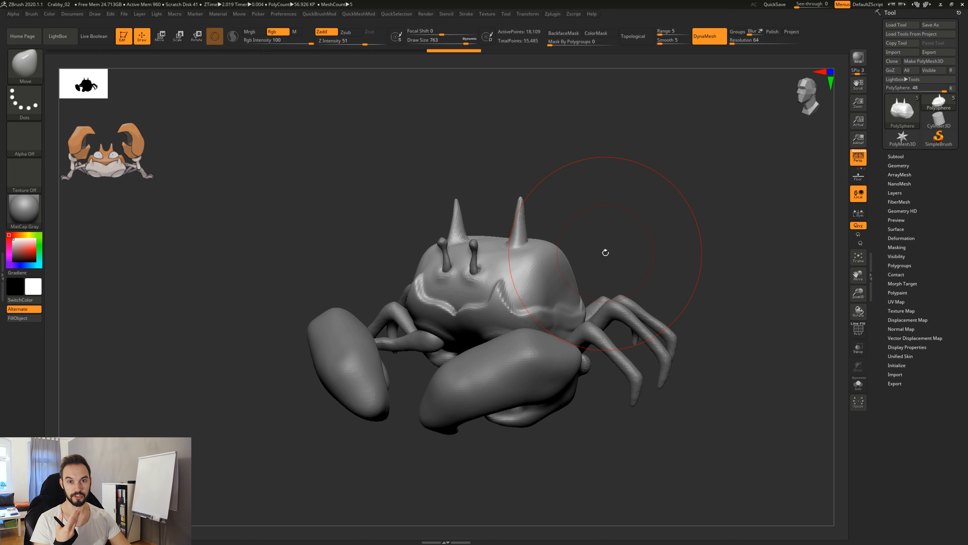
mouse_move(606, 269)
mouse_down()
mouse_move(637, 267)
mouse_move(603, 262)
mouse_up()
right_drag(511, 261, 503, 255)
right_drag(570, 279, 627, 225)
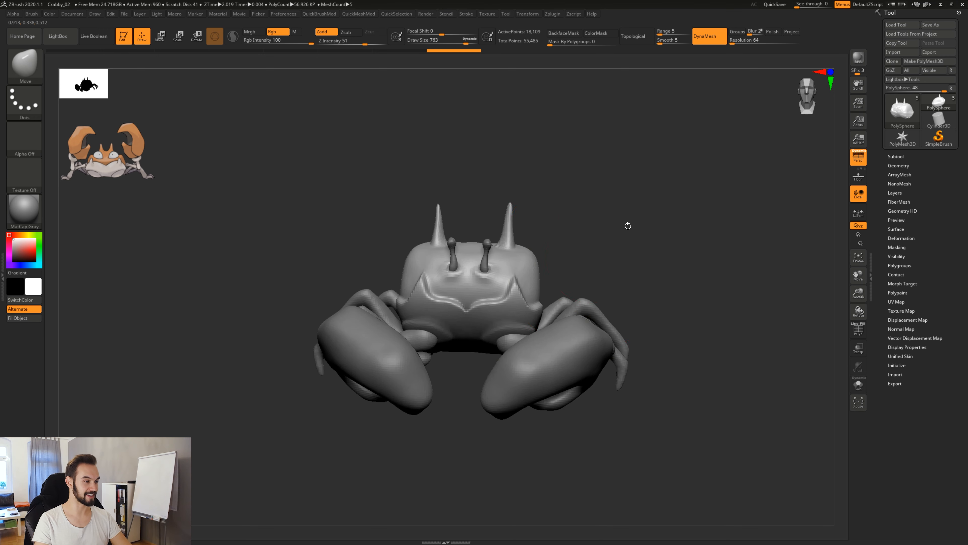
right_drag(622, 261, 536, 307)
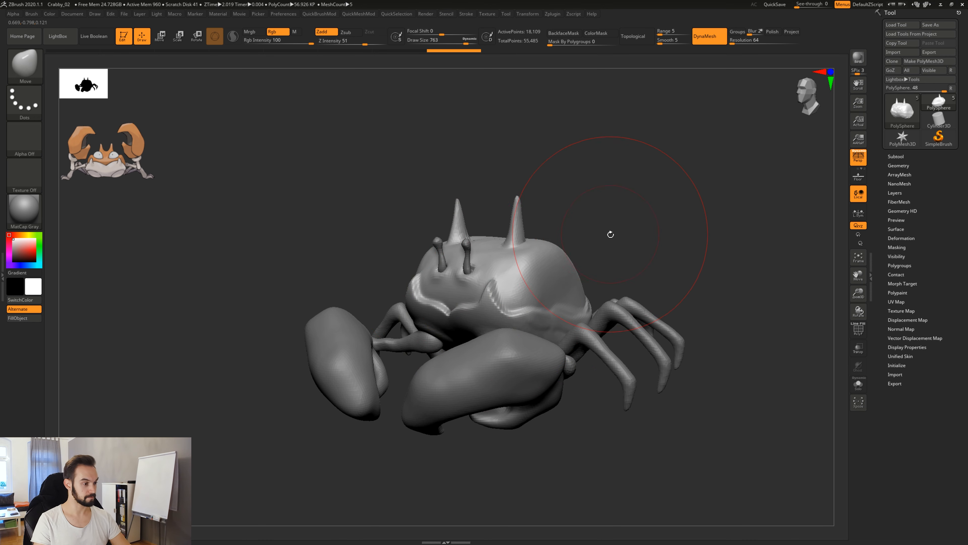
shift+right_drag(610, 235, 519, 301)
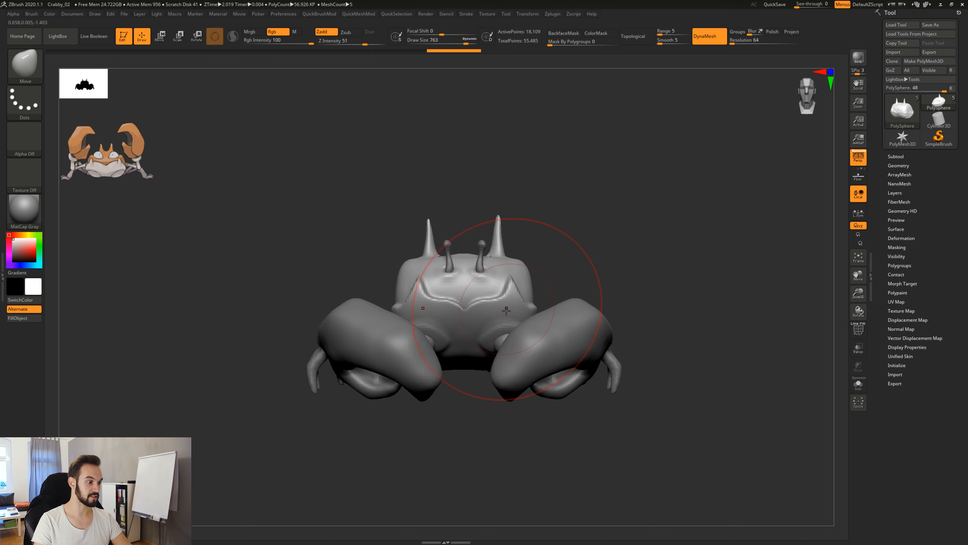
click(858, 384)
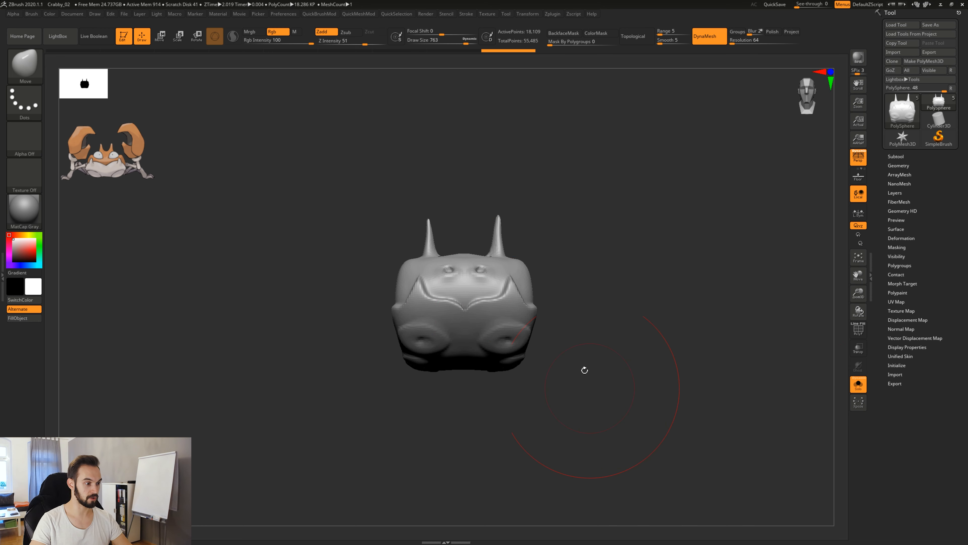
Step: Reduce the draw size to 187 and paint a mask over the front of the lower shell, below the ridge
right_drag(553, 379, 600, 395)
mouse_move(599, 395)
mouse_down()
mouse_move(562, 402)
mouse_move(595, 400)
mouse_up()
key(space)
drag(563, 342, 526, 344)
key(s)
drag(534, 298, 537, 297)
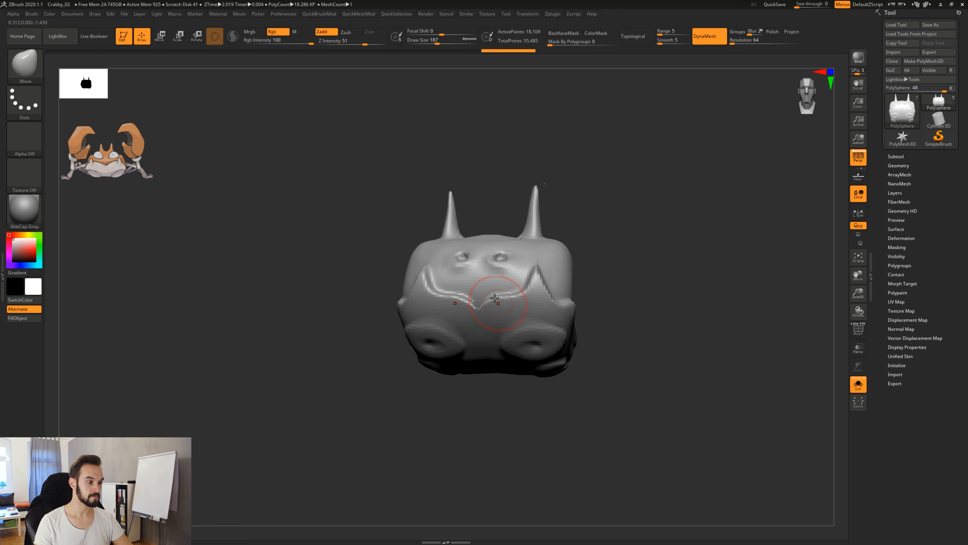
key(ctrl)
mouse_move(497, 324)
ctrl+mouse_down()
mouse_move(513, 320)
mouse_move(538, 285)
mouse_move(620, 339)
mouse_move(614, 389)
mouse_move(606, 368)
ctrl+mouse_up()
mouse_move(480, 257)
ctrl+mouse_down()
mouse_move(496, 281)
mouse_move(599, 312)
ctrl+mouse_up()
Step: Extend the painted mask along the sides, back and underside of the lower shell
drag(661, 355, 568, 353)
ctrl+drag(526, 291, 603, 294)
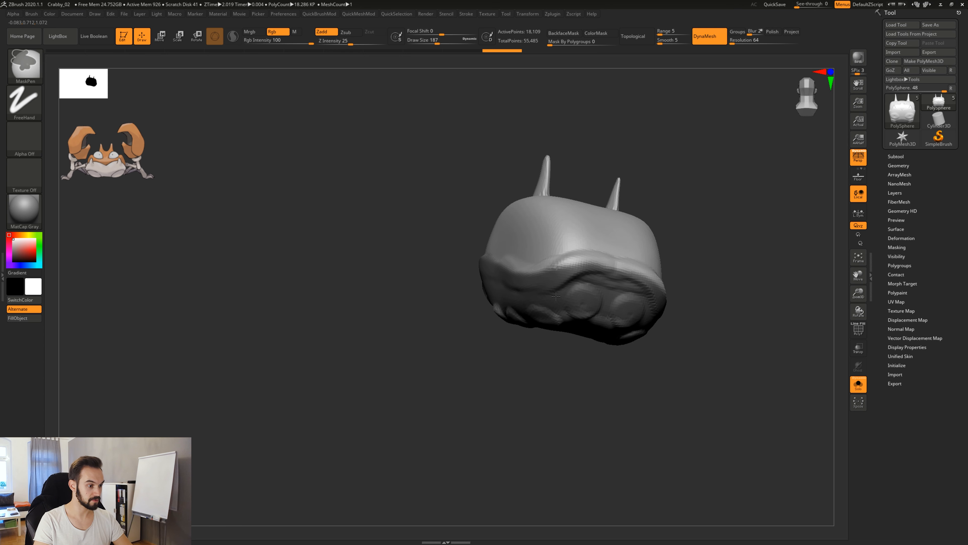
mouse_move(530, 355)
mouse_down()
mouse_move(499, 346)
mouse_move(493, 303)
mouse_up()
mouse_move(589, 304)
ctrl+mouse_down()
mouse_move(575, 321)
mouse_move(531, 336)
mouse_move(553, 402)
ctrl+mouse_up()
mouse_move(549, 400)
mouse_down()
mouse_move(545, 339)
mouse_move(475, 419)
mouse_move(559, 415)
mouse_up()
mouse_move(641, 340)
mouse_down()
mouse_move(608, 428)
mouse_move(601, 293)
mouse_move(562, 343)
mouse_move(604, 364)
mouse_up()
Step: Reduce the draw size to 80 and clean up the mask edge along the pointed ridge on the face
key(s)
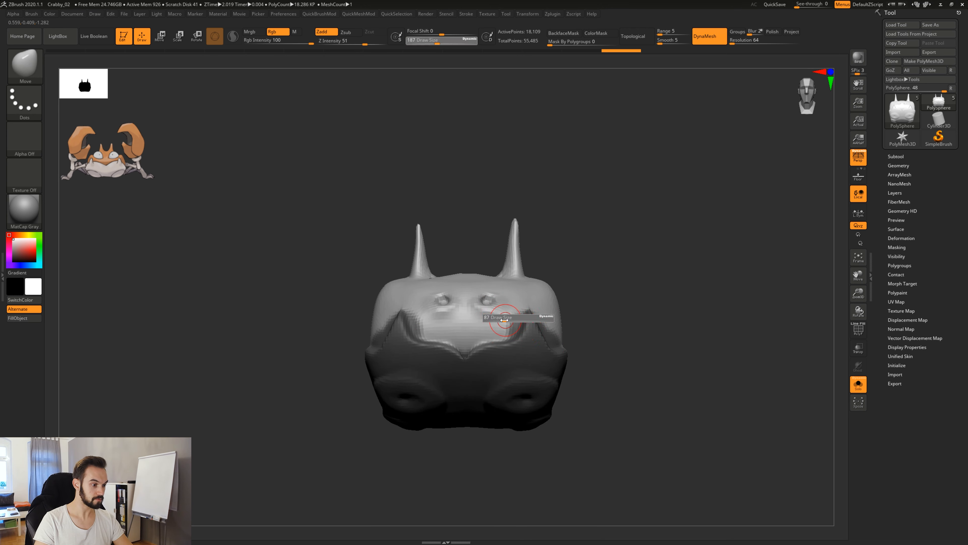
drag(505, 320, 506, 326)
key(ctrl)
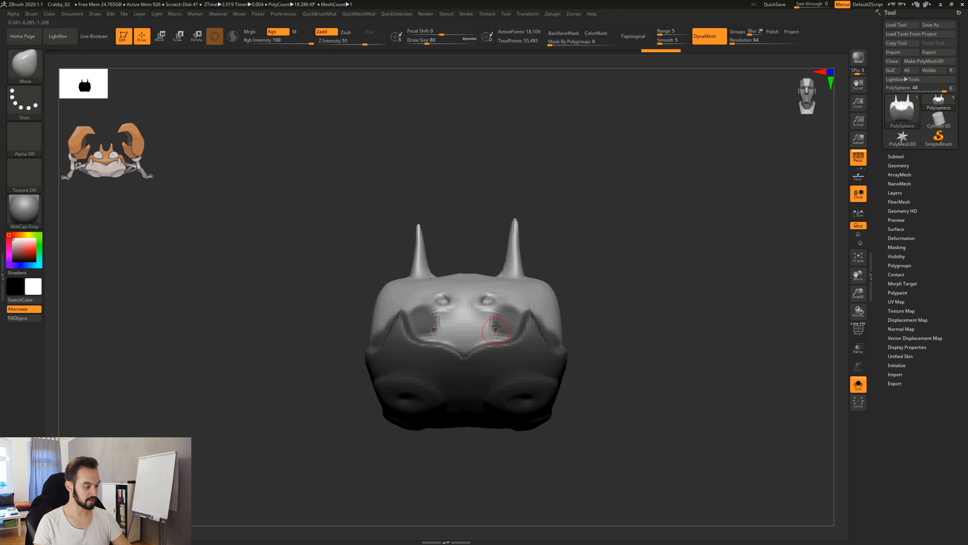
mouse_move(496, 321)
ctrl+mouse_down()
mouse_move(503, 309)
mouse_move(499, 316)
mouse_move(494, 307)
mouse_move(505, 318)
mouse_move(512, 306)
ctrl+mouse_up()
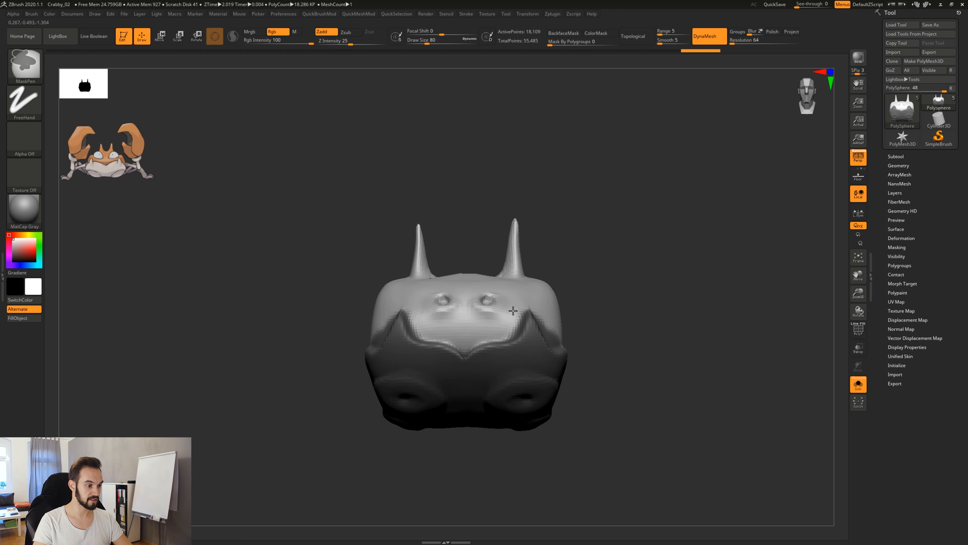
right_drag(514, 305, 545, 323)
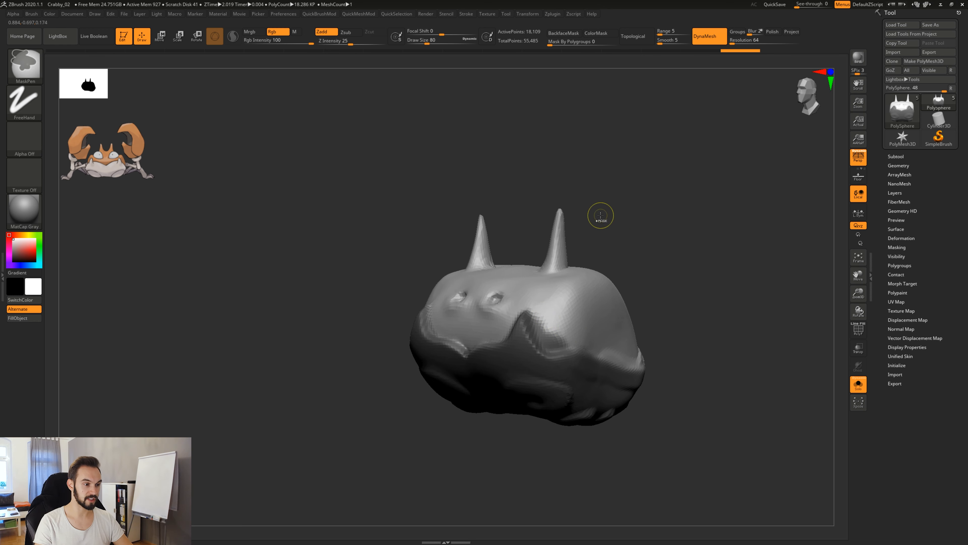
key(ctrl)
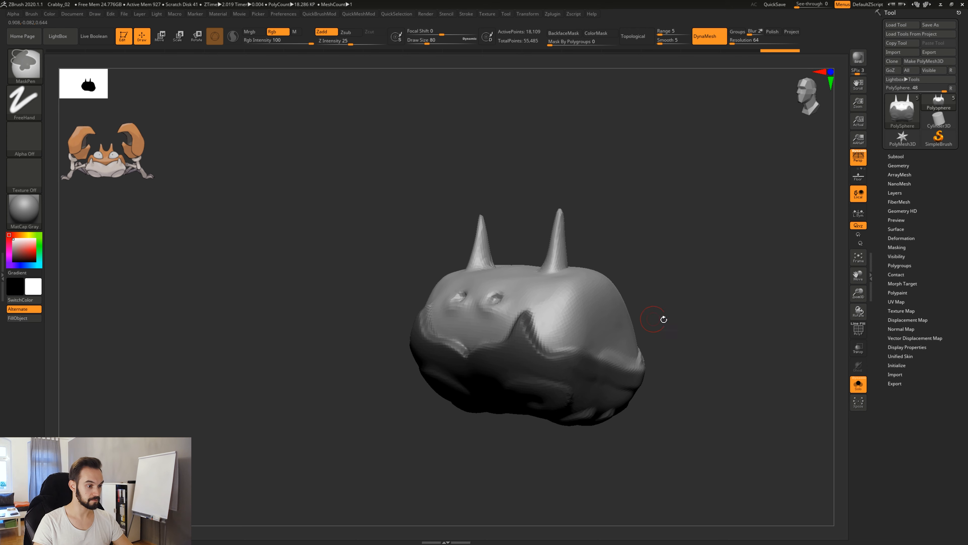
mouse_move(662, 320)
mouse_down()
mouse_move(666, 310)
mouse_move(648, 302)
mouse_move(610, 297)
mouse_up()
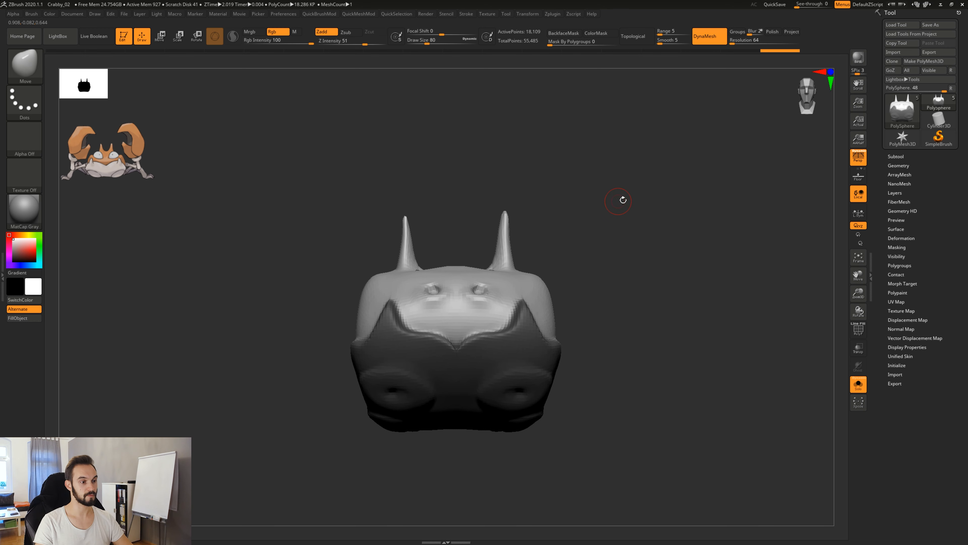
Step: Try clearing the mask from the outer sides of the lower shell
key(ctrl)
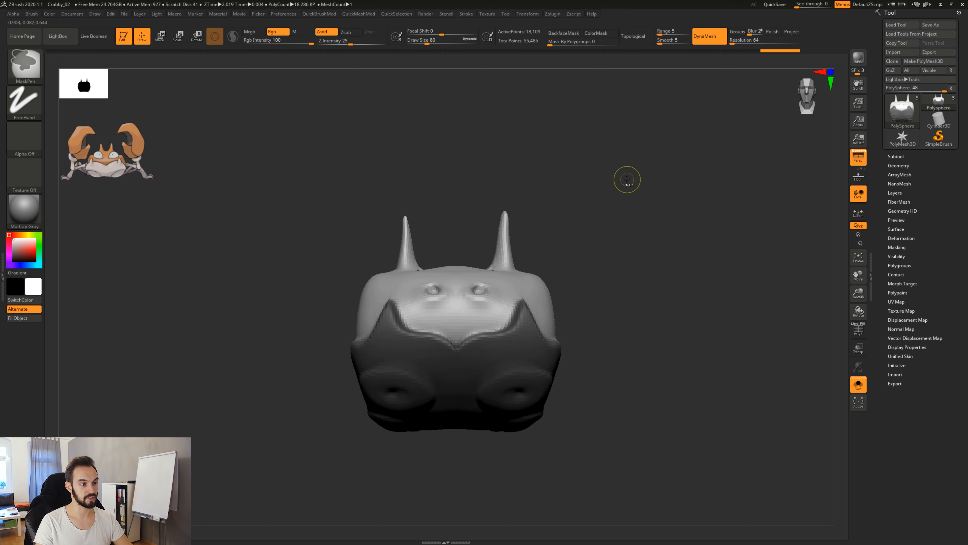
mouse_move(638, 164)
ctrl+mouse_down()
mouse_move(534, 288)
mouse_move(498, 393)
mouse_move(521, 370)
ctrl+mouse_up()
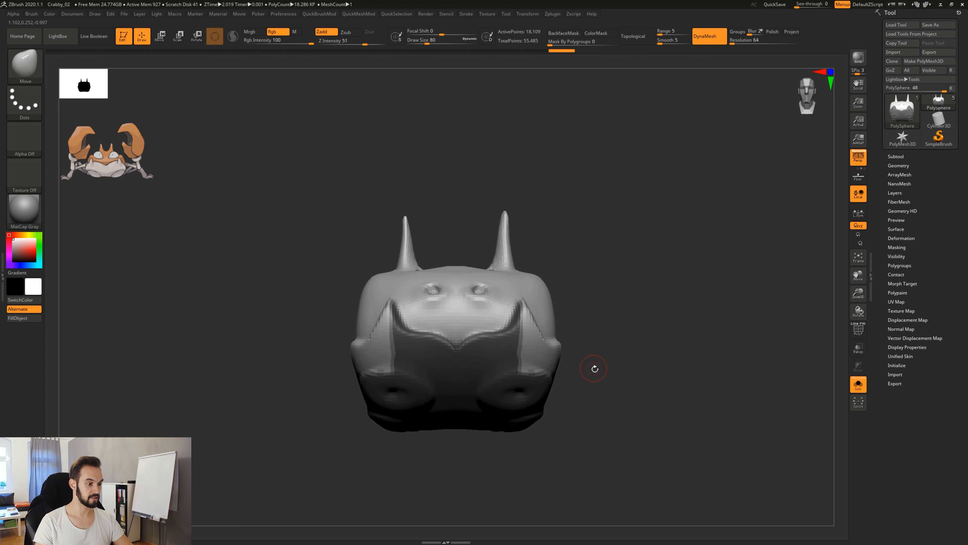
drag(594, 369, 508, 373)
drag(680, 268, 598, 273)
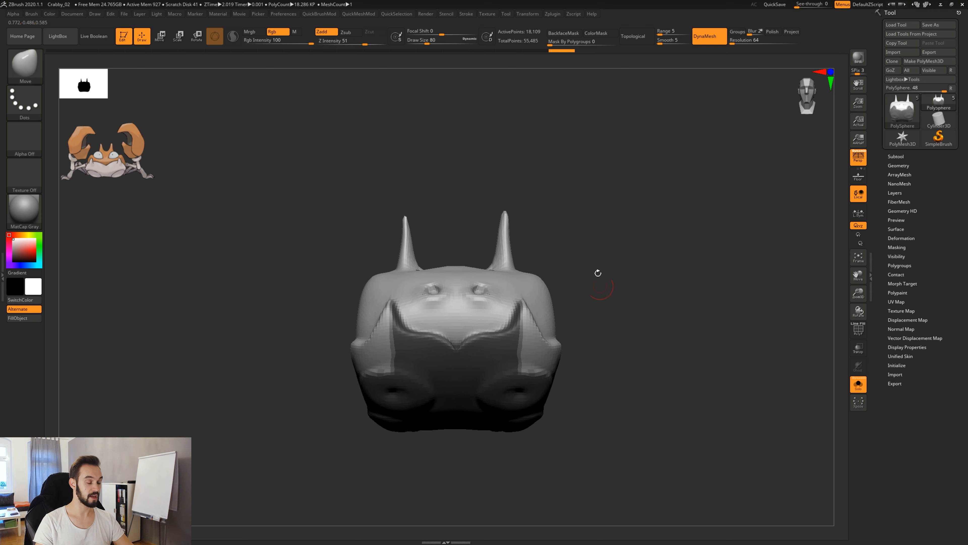
ctrl+click(599, 315)
Step: Show the polyframe and turn the masked lower shell into its own polygroup
drag(604, 294, 625, 336)
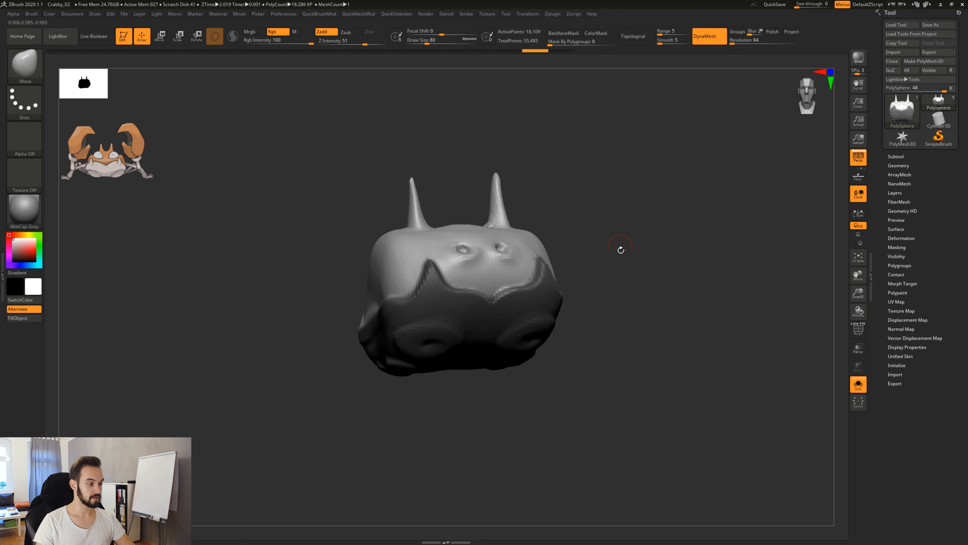
key(shift)
key(shift+f)
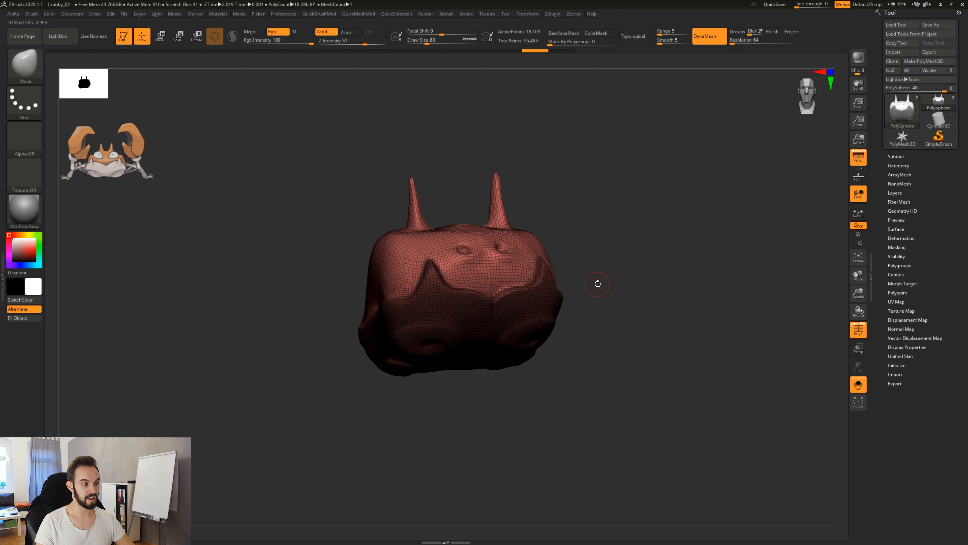
mouse_move(597, 283)
mouse_down()
mouse_move(655, 299)
mouse_move(614, 283)
mouse_up()
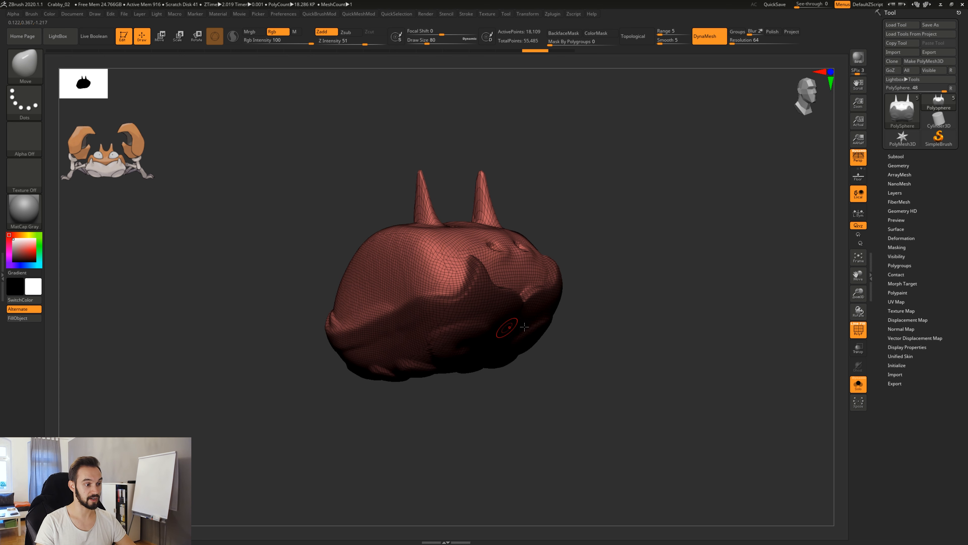
drag(658, 347, 637, 341)
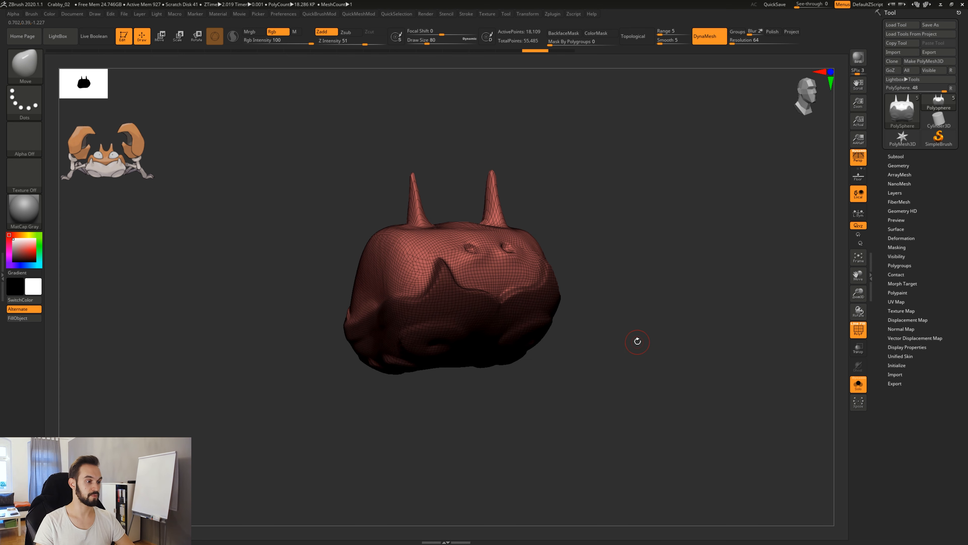
key(ctrl)
key(ctrl+w)
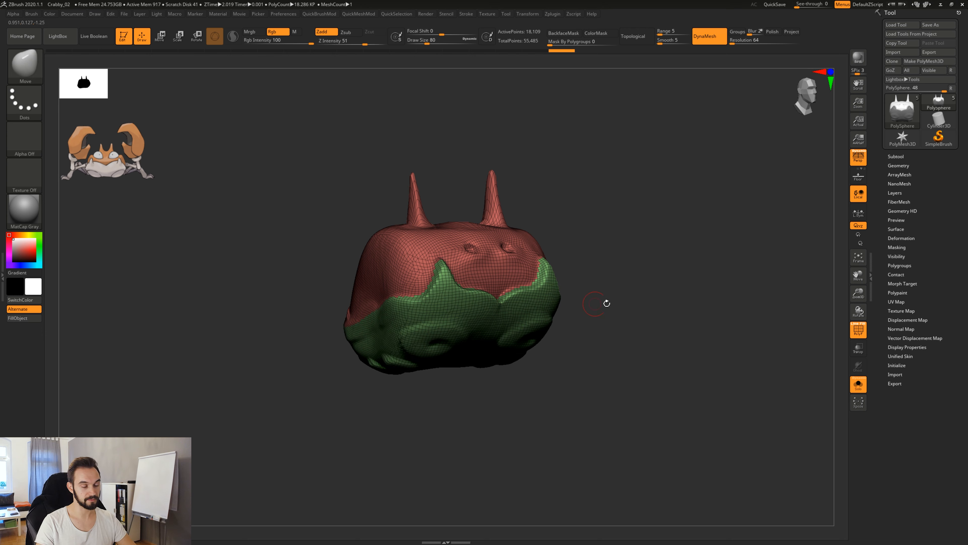
Step: Hide the polyframe and set the body's DynaMesh resolution to 128
drag(606, 303, 516, 303)
drag(650, 203, 670, 215)
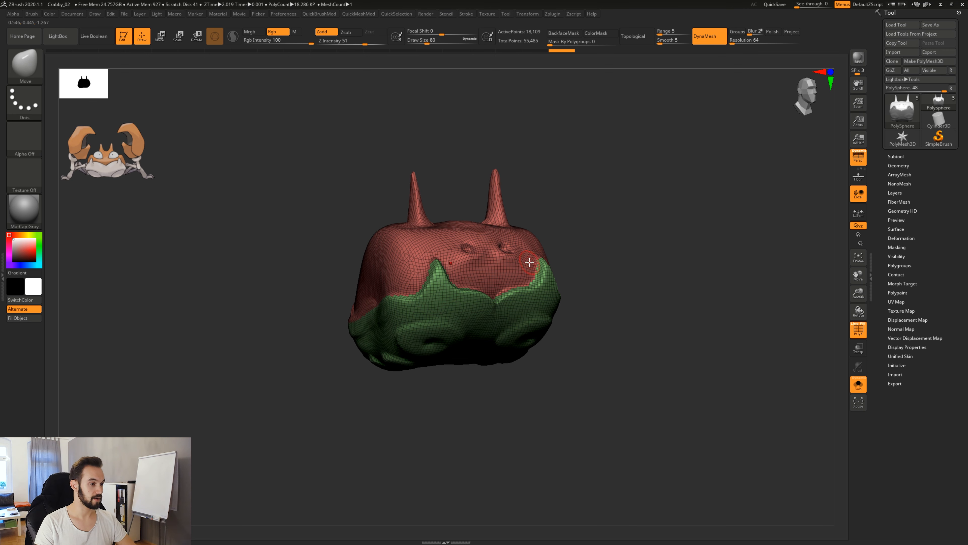
drag(623, 256, 659, 216)
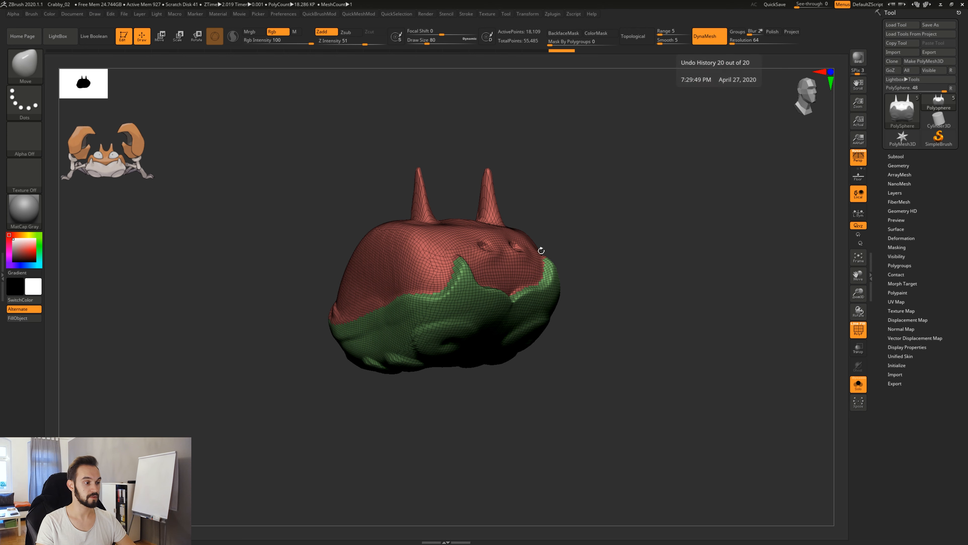
drag(577, 216, 561, 224)
drag(619, 229, 607, 247)
key(shift+f)
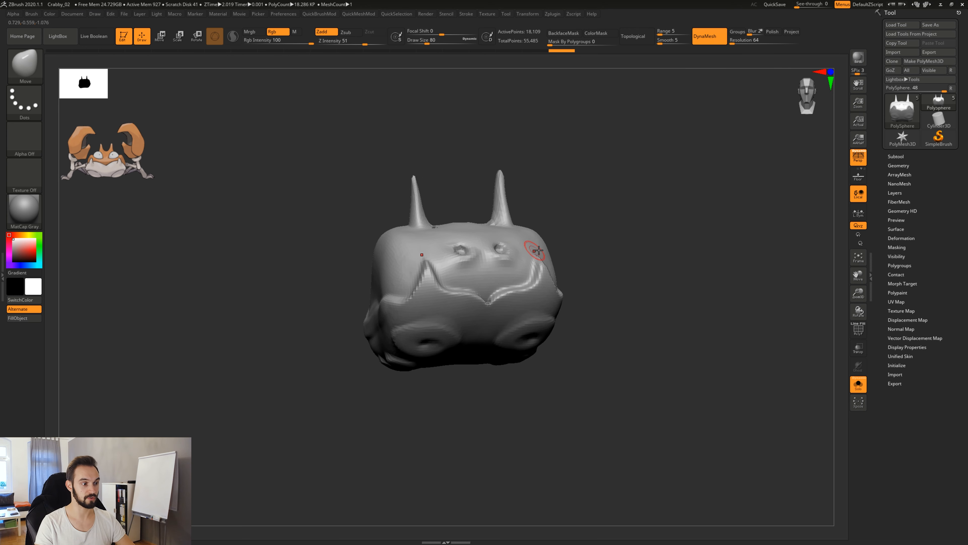
click(744, 41)
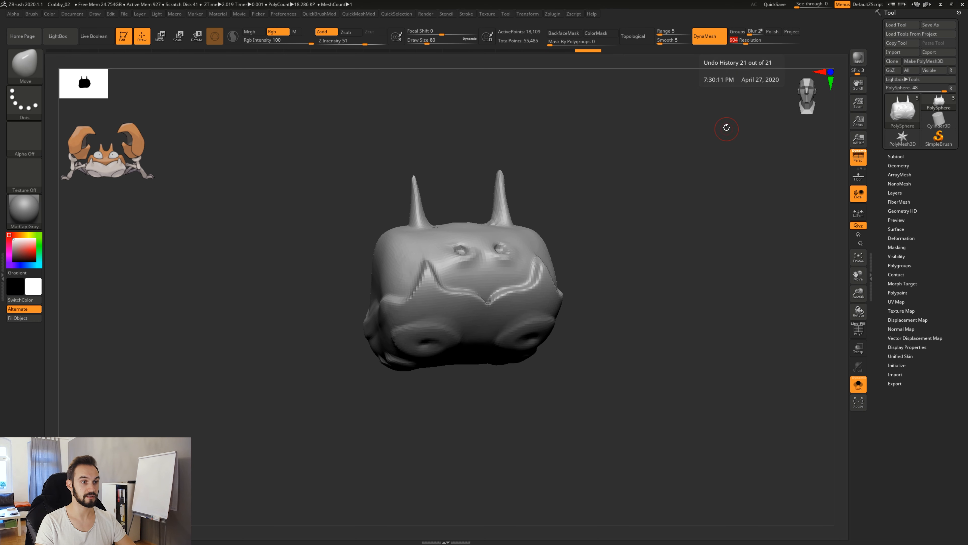
text(128)
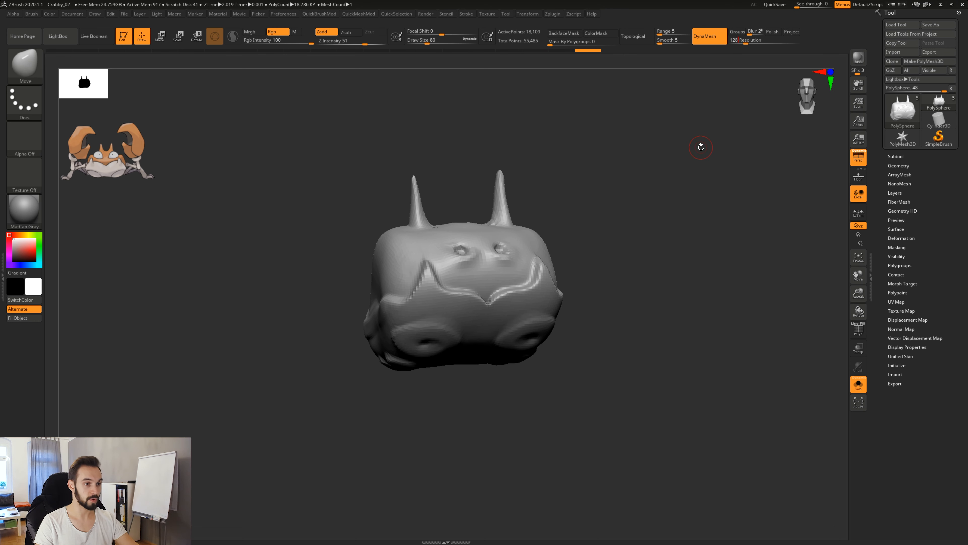
Step: Enable the DynaMesh Groups option, show the polyframe and remesh the body at the new resolution
click(739, 32)
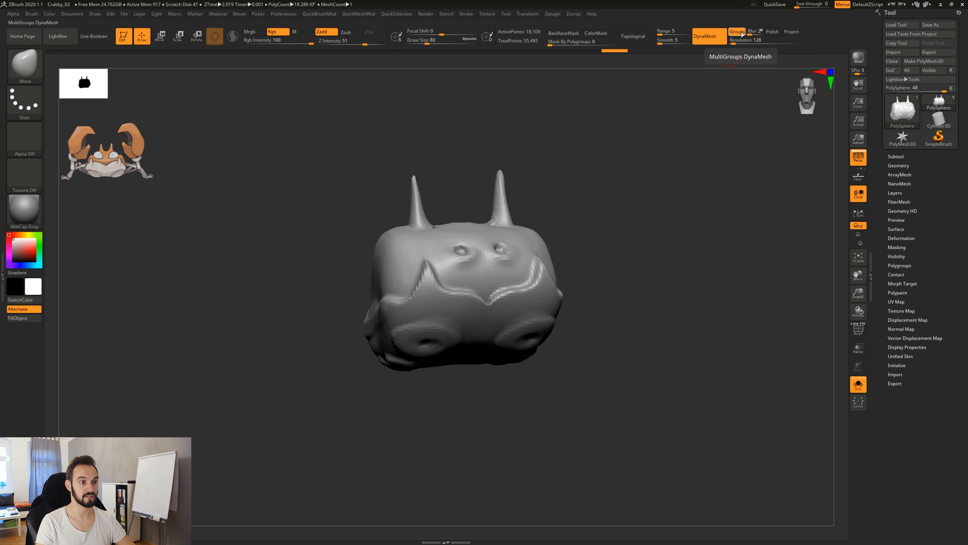
drag(584, 241, 604, 272)
key(shift+f)
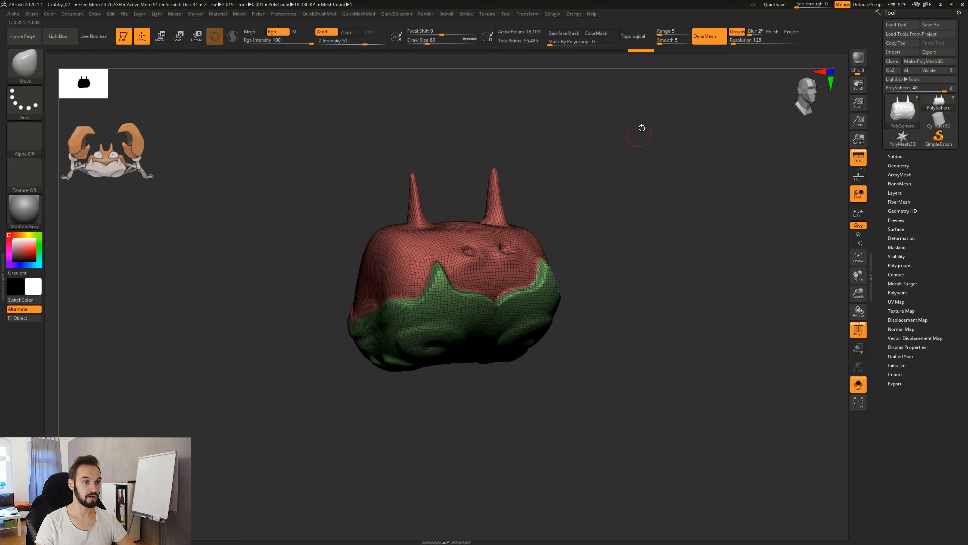
key(ctrl)
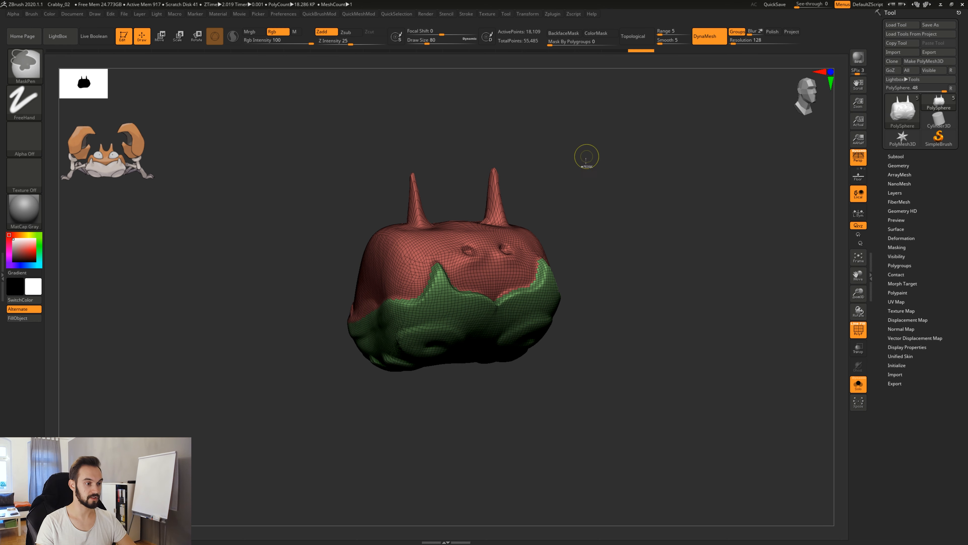
mouse_move(605, 157)
ctrl+mouse_down()
mouse_move(686, 213)
mouse_move(693, 234)
ctrl+mouse_up()
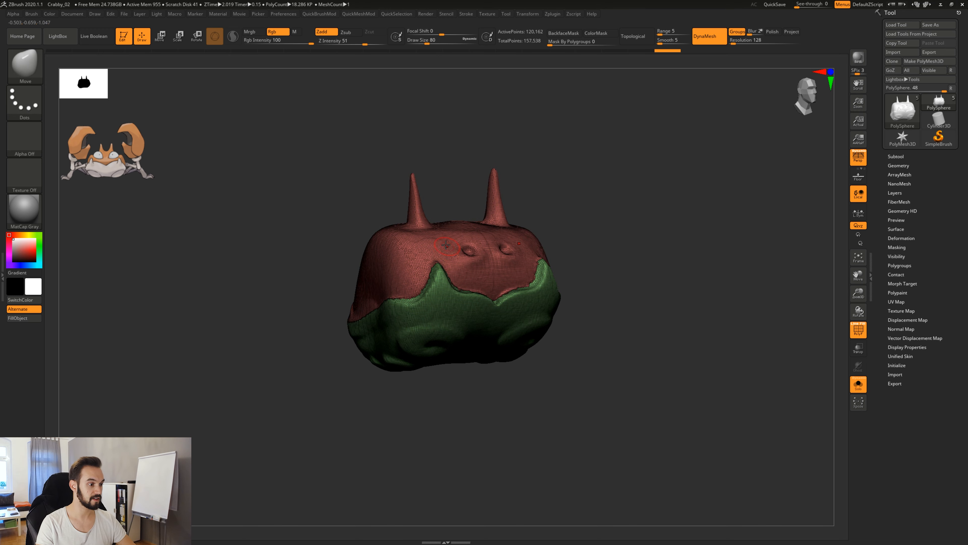
Step: Hide the polyframe and smooth the jagged seam between the shells from the pointed ridge back along the body's side
ctrl+right_drag(489, 303, 699, 213)
drag(709, 215, 731, 232)
ctrl+right_drag(731, 232, 692, 227)
key(shift+f)
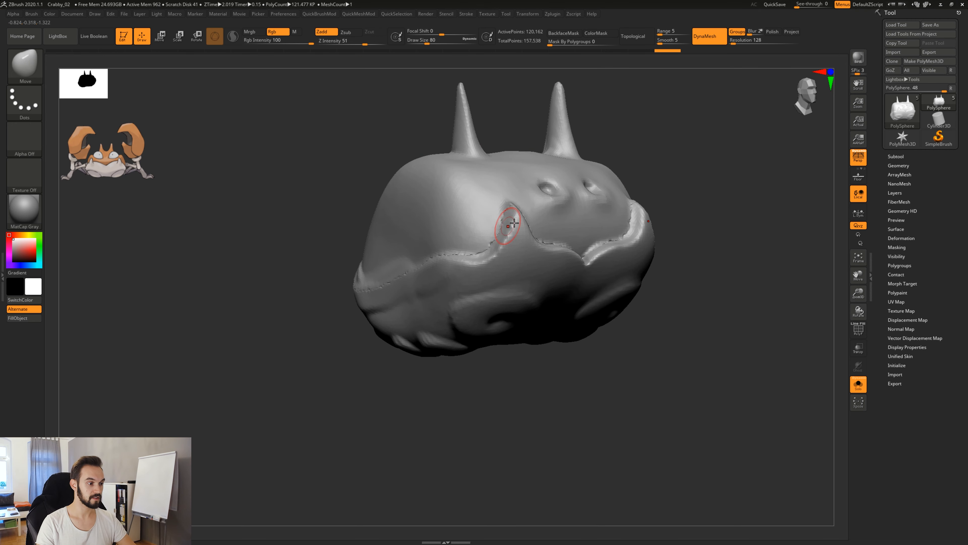
mouse_move(707, 210)
mouse_down()
mouse_move(675, 237)
mouse_move(691, 236)
mouse_up()
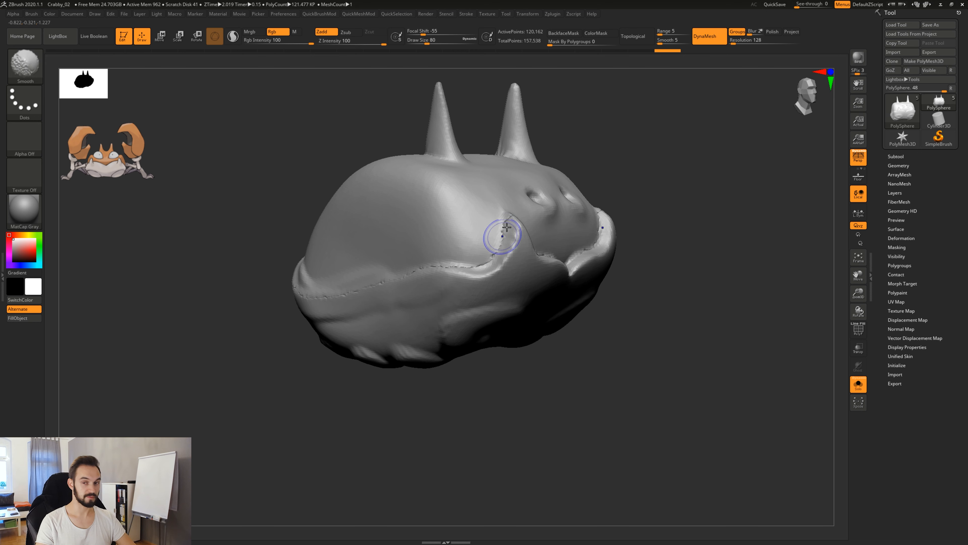
shift+drag(503, 227, 503, 222)
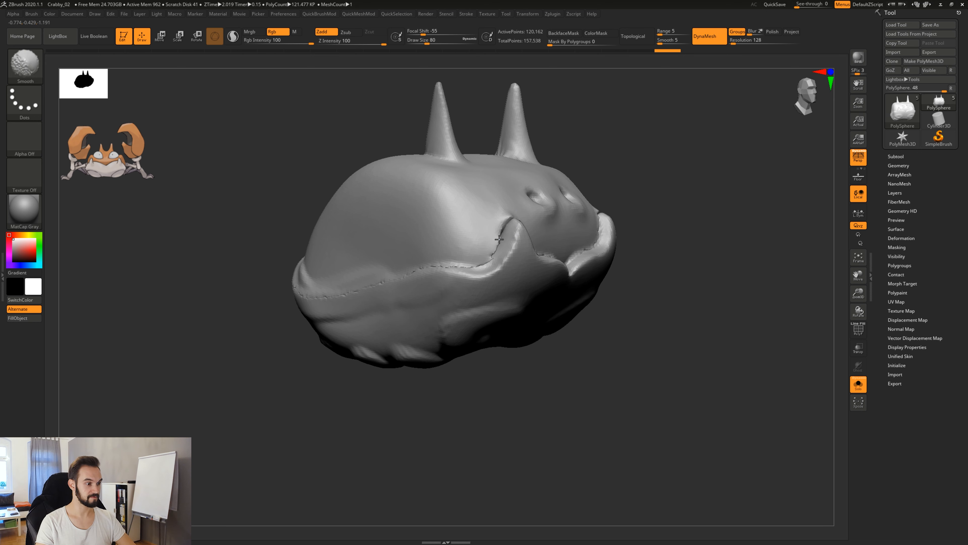
shift+drag(480, 263, 436, 266)
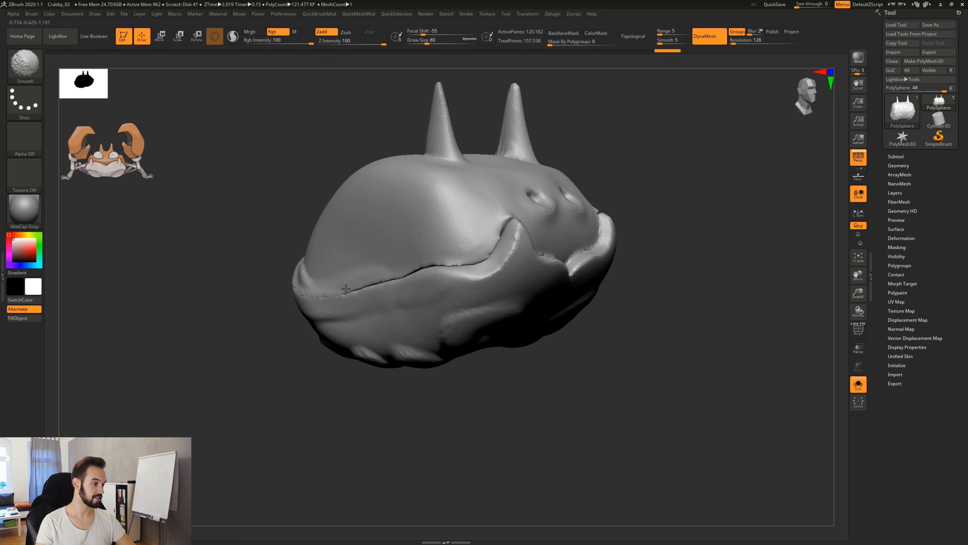
Step: Continue smoothing the seam between the upper and lower shell around the rear of the body and across the face
mouse_move(253, 340)
mouse_down()
mouse_move(555, 417)
mouse_move(562, 365)
mouse_up()
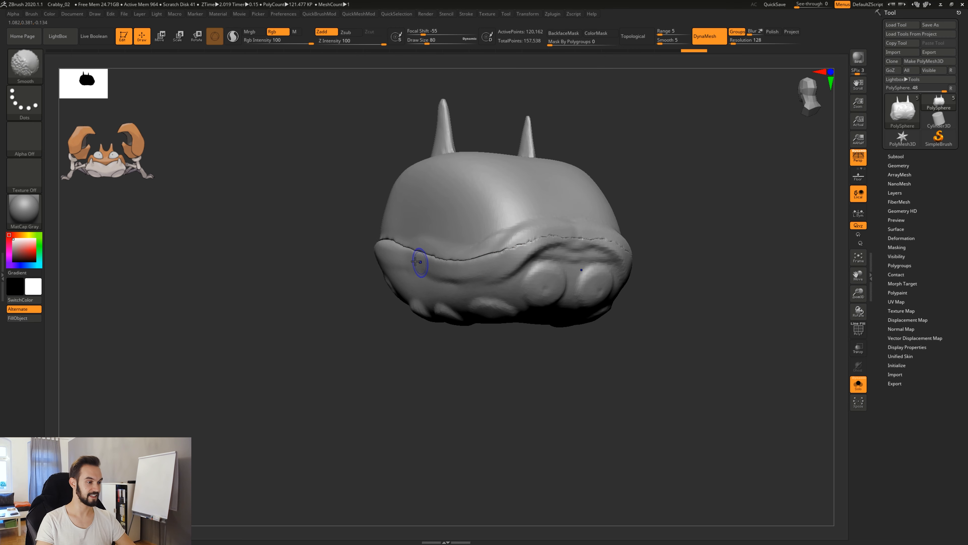
mouse_move(514, 247)
shift+mouse_down()
mouse_move(618, 242)
mouse_move(567, 236)
shift+mouse_up()
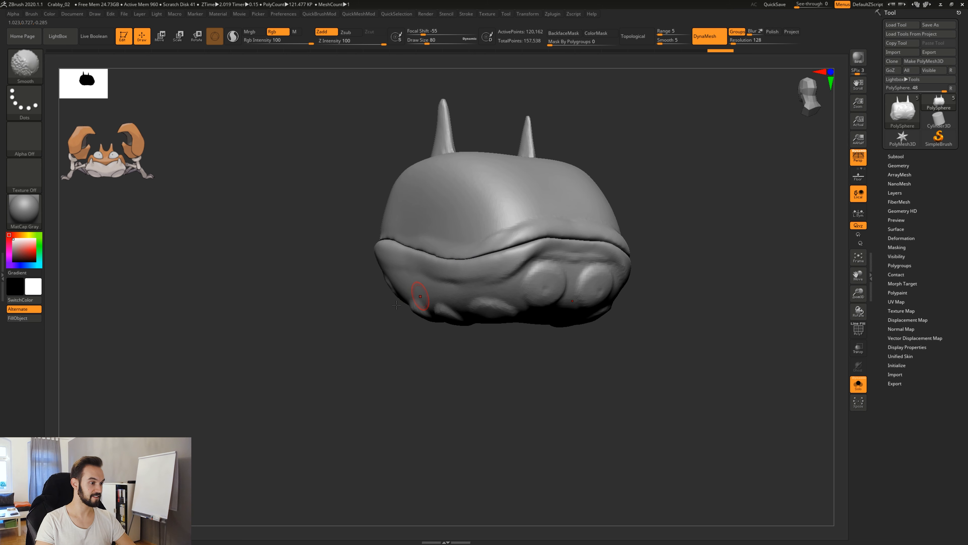
drag(396, 304, 372, 226)
shift+drag(299, 219, 269, 256)
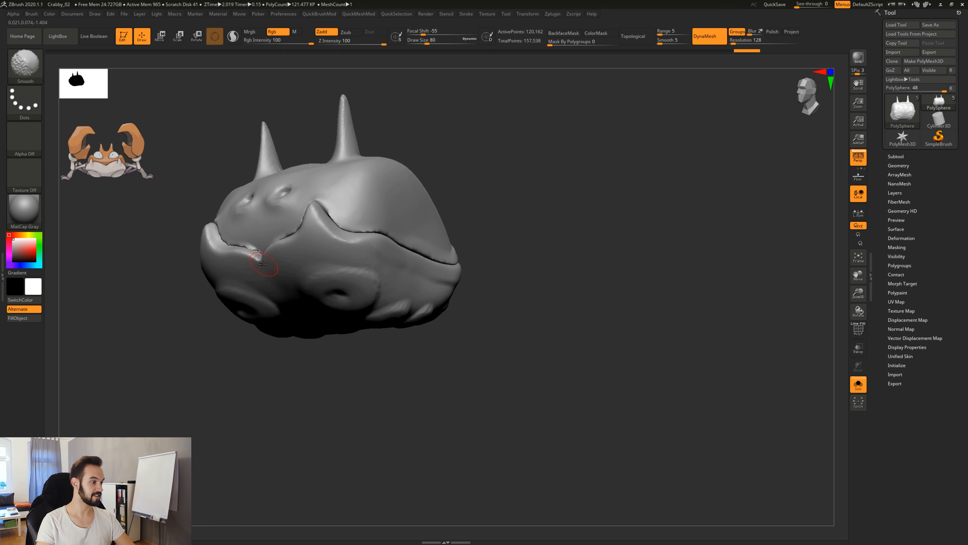
drag(463, 224, 491, 238)
shift+drag(326, 231, 272, 250)
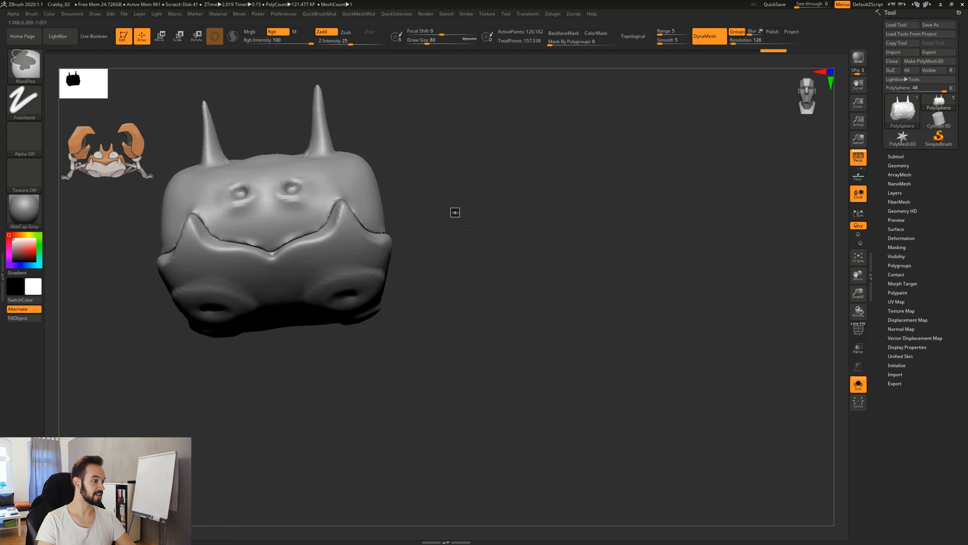
Step: Update the body's DynaMesh and smooth the shell seam again along the side
ctrl+drag(454, 212, 502, 287)
alt+drag(429, 300, 531, 300)
mouse_move(364, 239)
shift+mouse_down()
mouse_move(376, 246)
mouse_move(414, 234)
mouse_move(437, 213)
shift+mouse_up()
mouse_move(522, 217)
mouse_down()
mouse_move(419, 213)
mouse_move(572, 240)
mouse_up()
drag(678, 244, 591, 240)
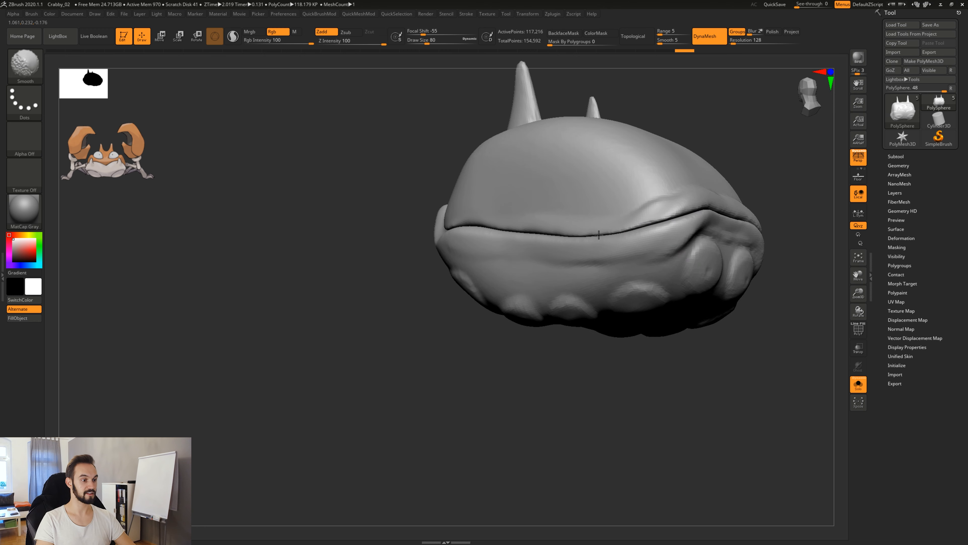
Step: Smooth the remeshed seam between the two shells around the body's rear corner
drag(747, 164, 423, 270)
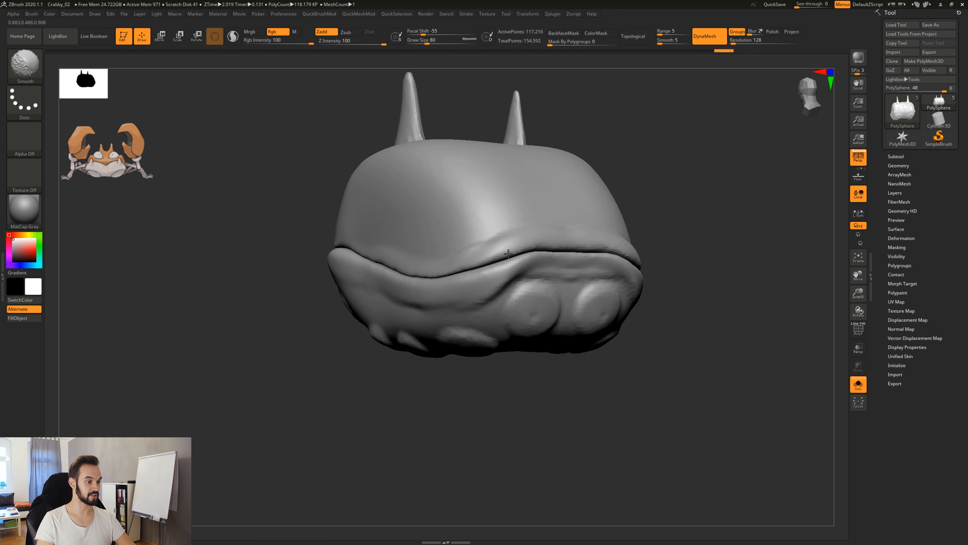
mouse_move(508, 253)
shift+mouse_down()
mouse_move(575, 252)
mouse_move(541, 255)
shift+mouse_up()
right_drag(541, 247, 640, 225)
shift+drag(485, 259, 425, 270)
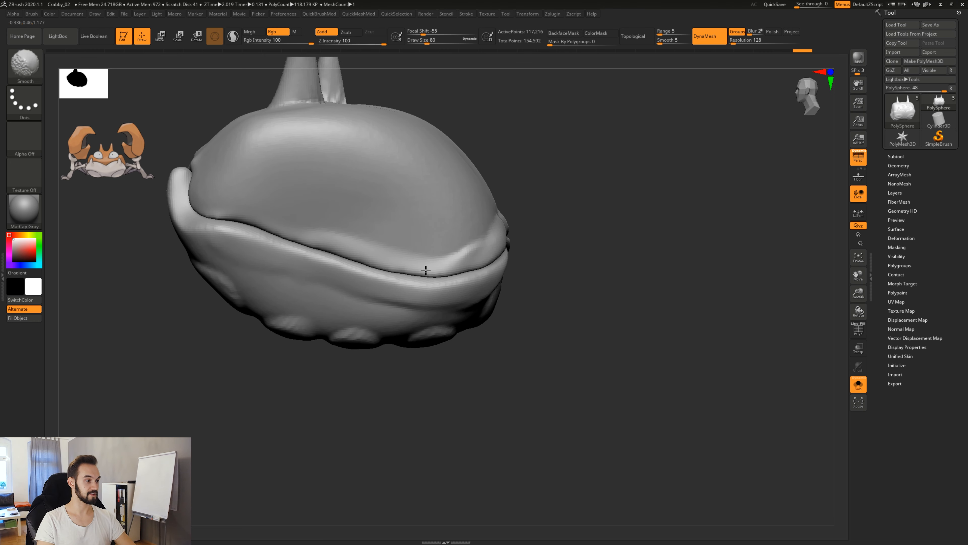
drag(526, 241, 641, 221)
mouse_move(613, 375)
mouse_down()
mouse_move(577, 379)
mouse_move(591, 379)
mouse_move(572, 303)
mouse_move(583, 386)
mouse_move(517, 404)
mouse_move(610, 389)
mouse_move(613, 427)
mouse_up()
drag(610, 273, 689, 260)
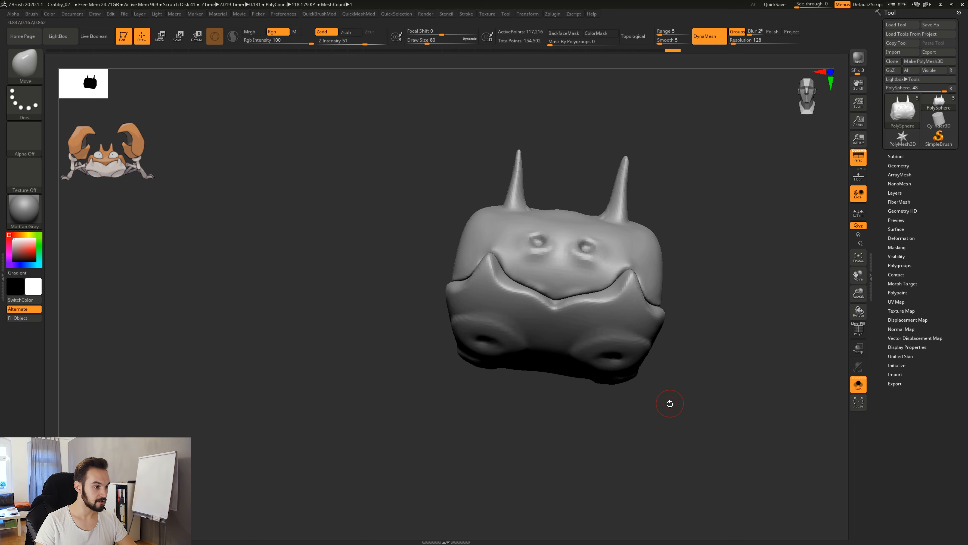
Step: Push the lower shell's pointed front ridges forward with the Move Topological brush at draw size 251
mouse_move(669, 404)
mouse_down()
mouse_move(692, 400)
mouse_move(553, 400)
mouse_move(549, 389)
mouse_up()
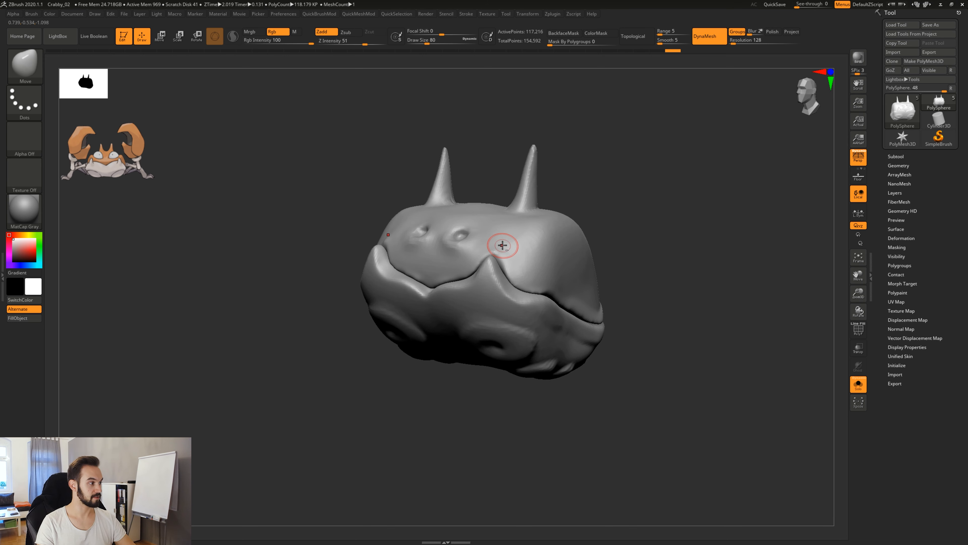
key(b)
key(m)
key(t)
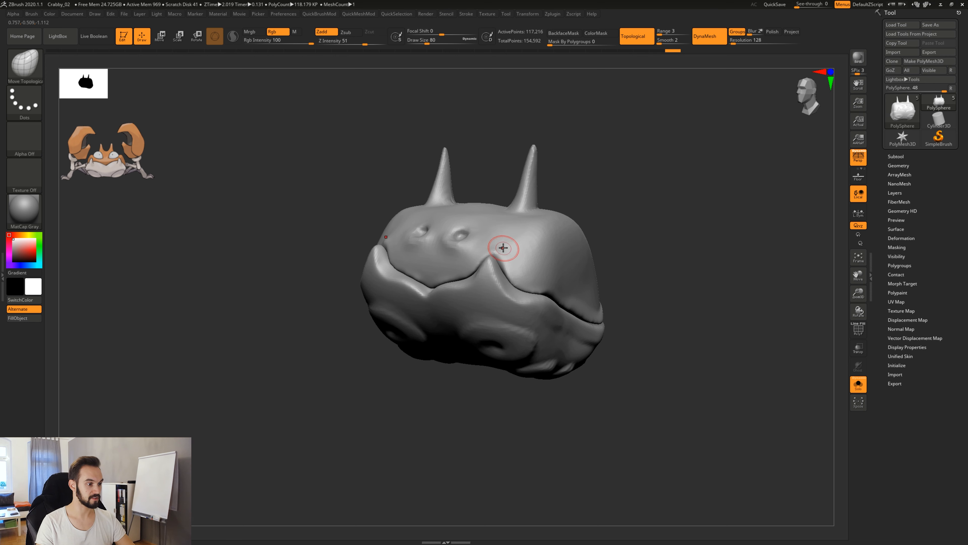
key(space)
drag(505, 247, 517, 247)
drag(670, 227, 556, 231)
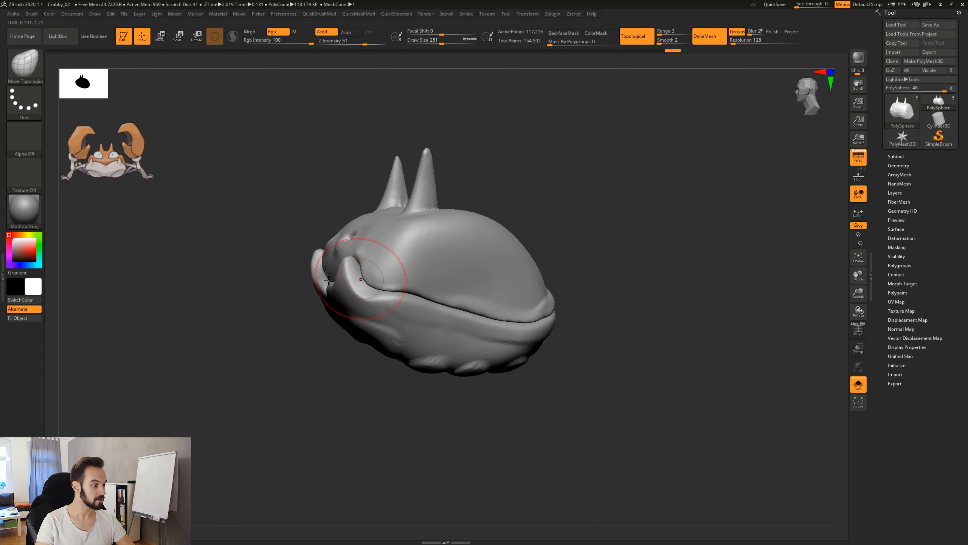
drag(348, 267, 343, 270)
drag(329, 383, 324, 353)
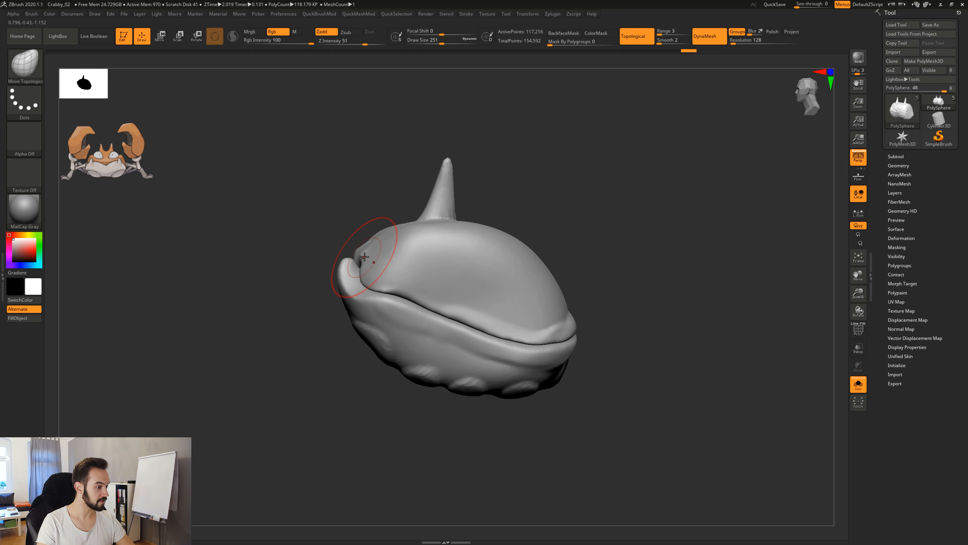
drag(347, 279, 345, 282)
Step: Reshape the upper shell's face below the eyes and the lower shell's V-shaped front edge with Move Topological
mouse_move(259, 362)
mouse_down()
mouse_move(309, 340)
mouse_move(383, 396)
mouse_move(381, 427)
mouse_up()
drag(337, 318, 340, 325)
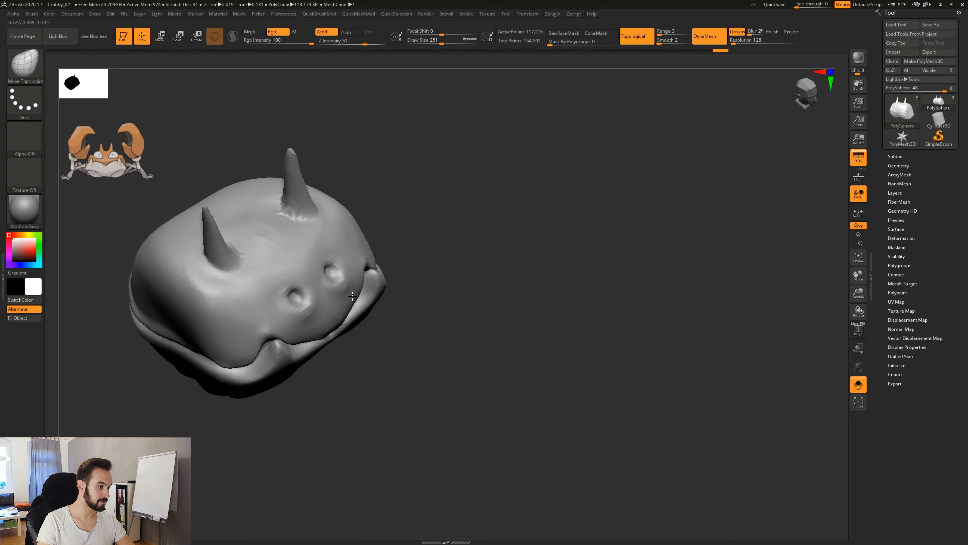
drag(372, 391, 291, 314)
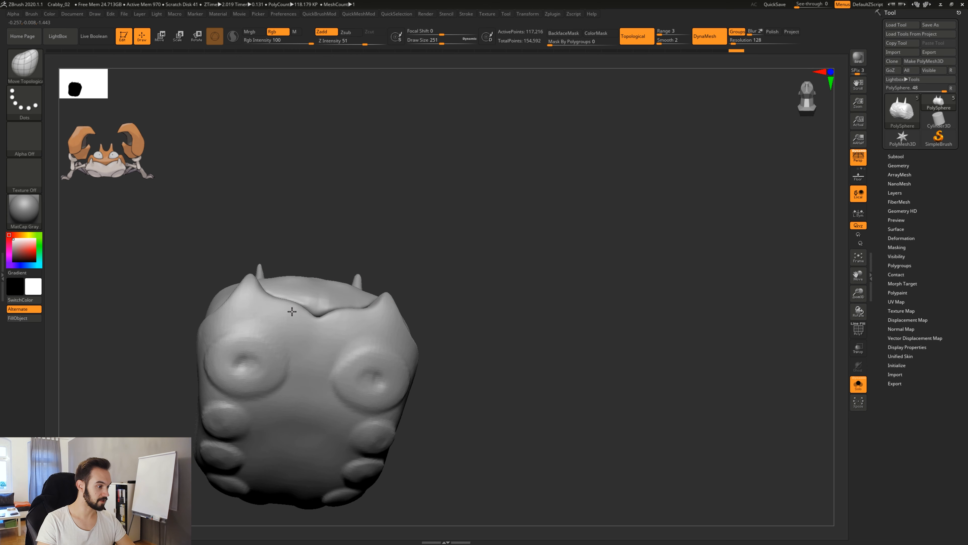
mouse_move(399, 261)
mouse_down()
mouse_move(280, 272)
mouse_move(297, 293)
mouse_up()
drag(345, 267, 321, 291)
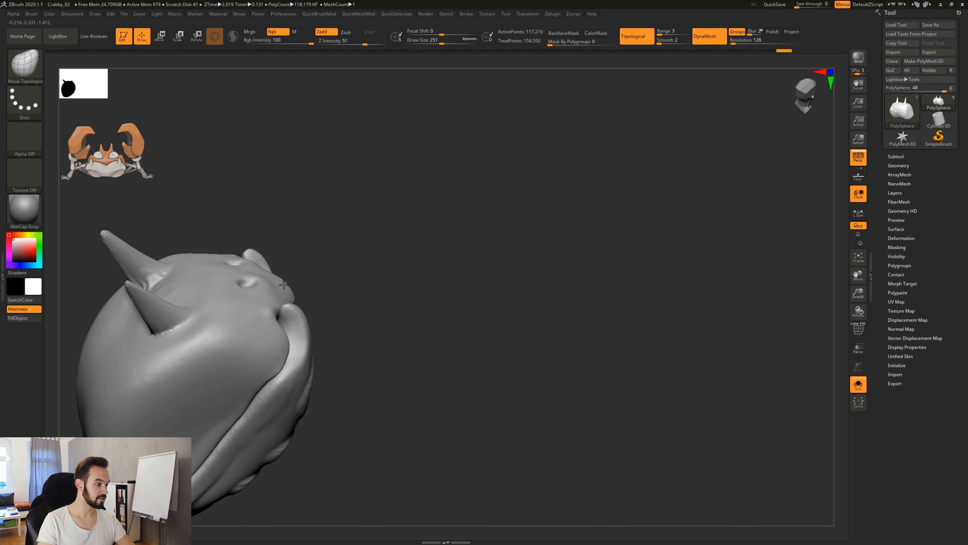
mouse_move(287, 342)
mouse_down()
mouse_move(296, 343)
mouse_move(292, 335)
mouse_move(377, 358)
mouse_up()
mouse_move(355, 418)
mouse_down()
mouse_move(551, 389)
mouse_move(551, 371)
mouse_up()
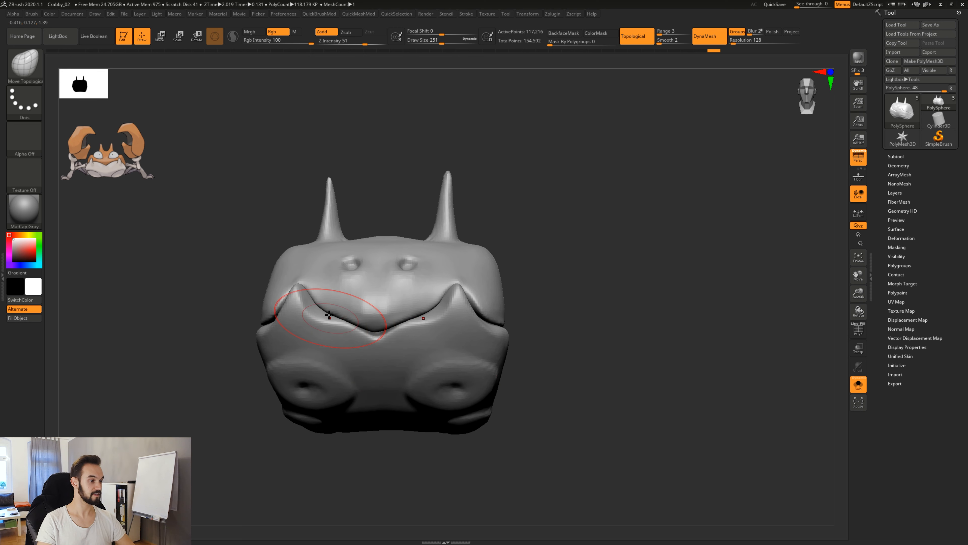
mouse_move(342, 321)
mouse_down()
mouse_move(359, 312)
mouse_move(375, 328)
mouse_up()
Step: Refine the front centre of the shells, forming a beak-like ridge between the eyes and the seam
mouse_move(618, 336)
mouse_down()
mouse_move(575, 342)
mouse_move(542, 326)
mouse_move(573, 342)
mouse_up()
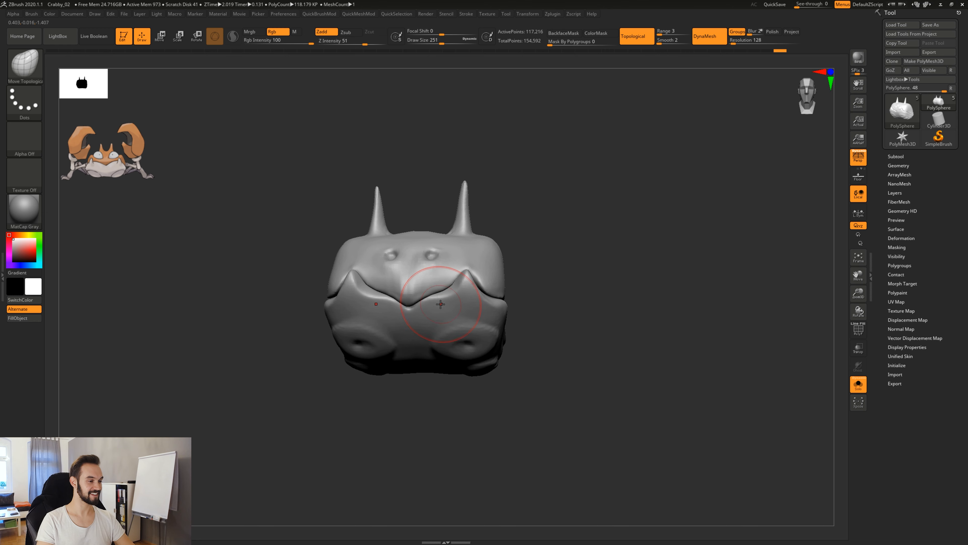
alt+drag(439, 310, 441, 310)
drag(549, 316, 540, 312)
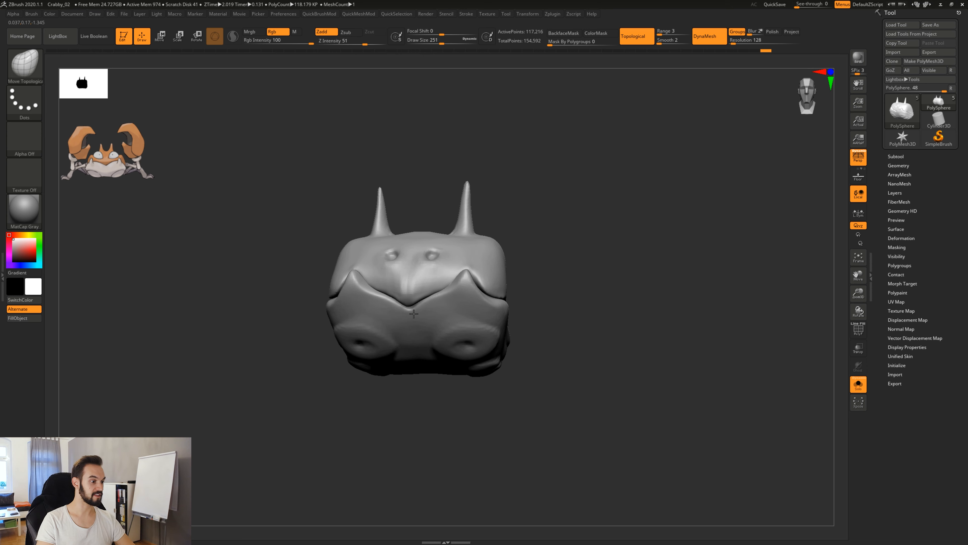
drag(549, 292, 523, 311)
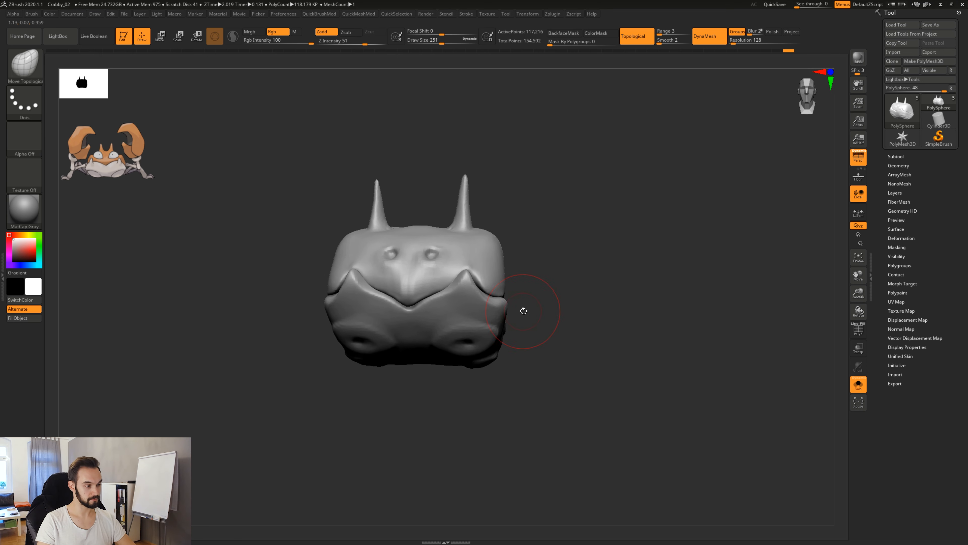
mouse_move(594, 304)
mouse_down()
mouse_move(584, 302)
mouse_move(552, 341)
mouse_move(586, 334)
mouse_move(547, 328)
mouse_up()
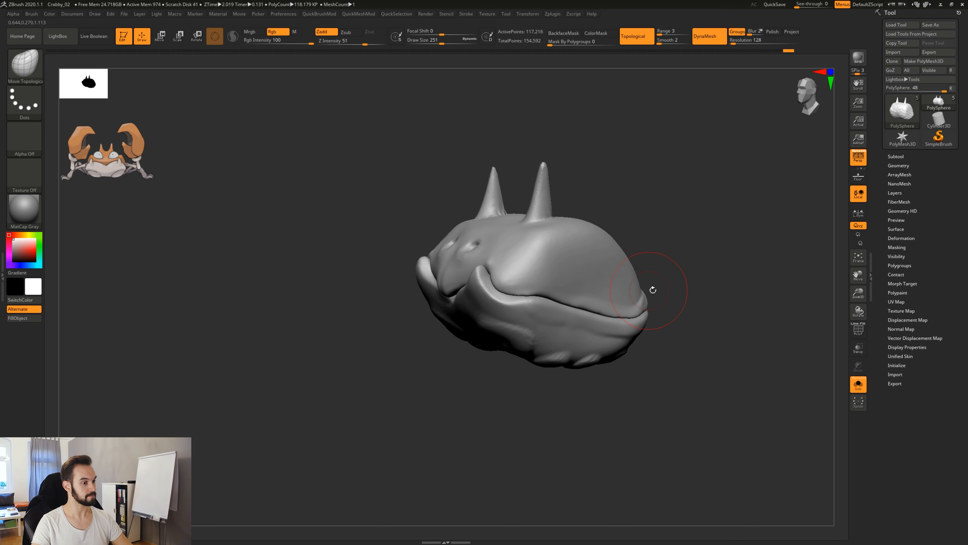
drag(653, 290, 676, 289)
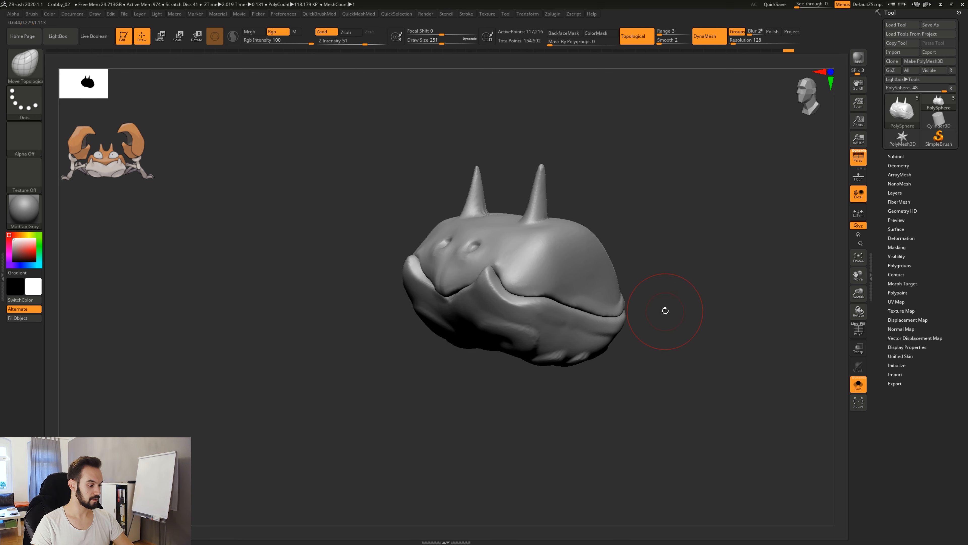
Step: Show the polyframe and examine the options for splitting the body's polygroups into separate subtools, including Groups Split
key(shift)
key(shift+f)
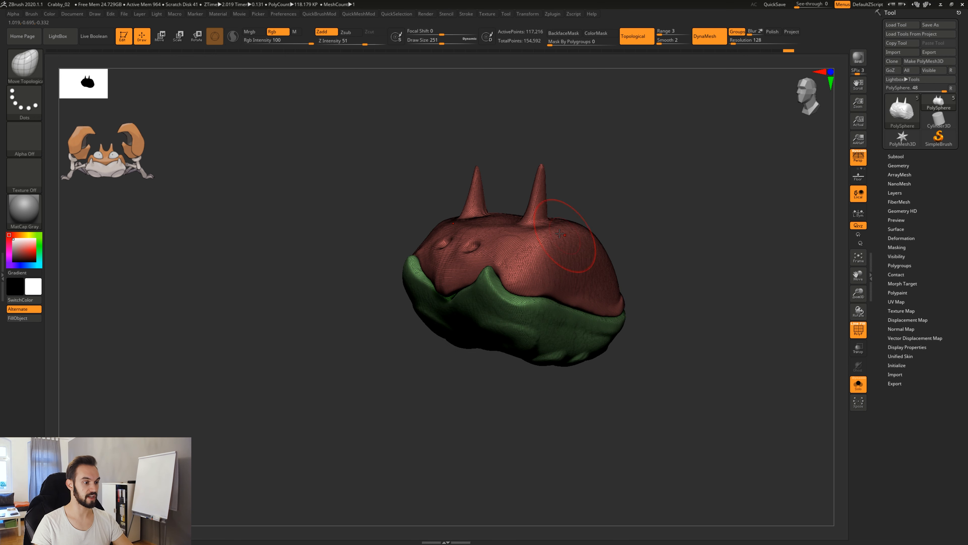
drag(629, 289, 624, 319)
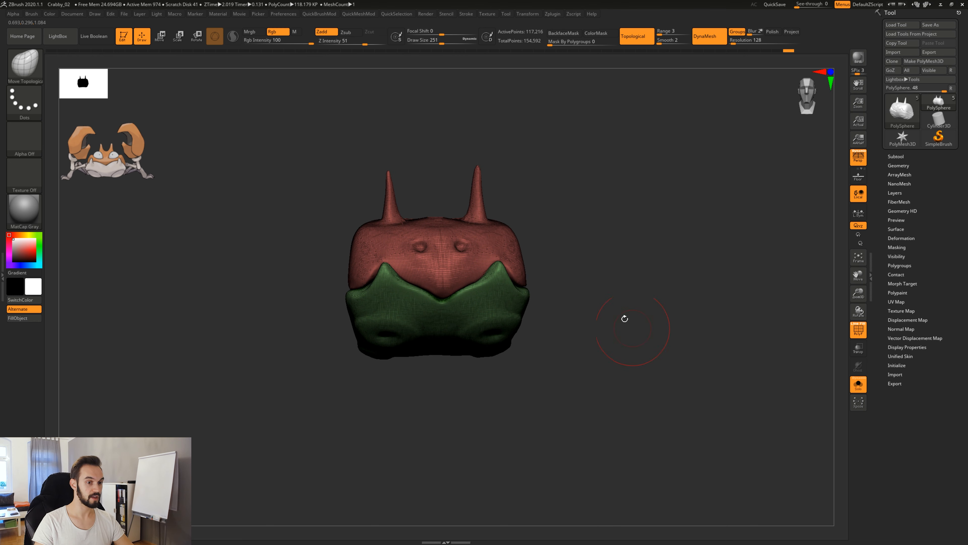
click(895, 156)
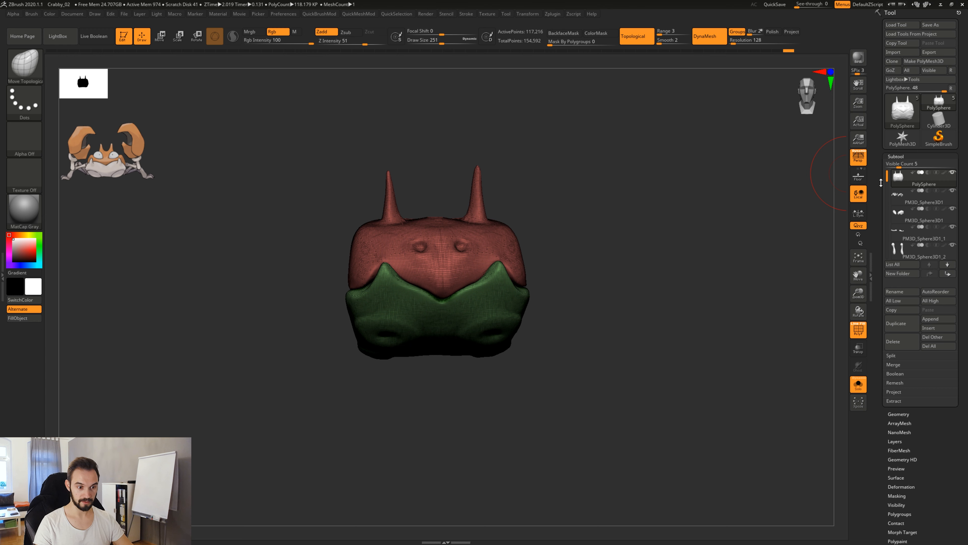
click(892, 356)
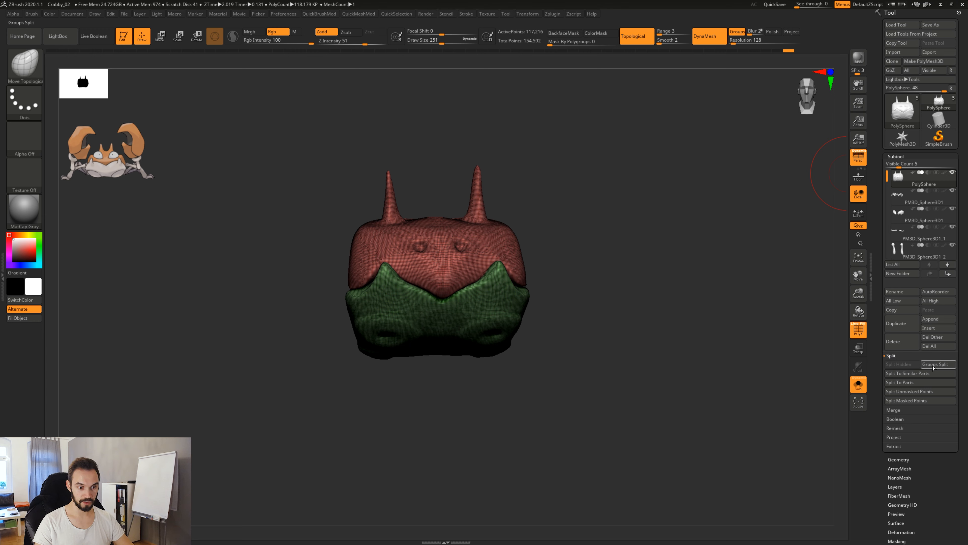
key(2)
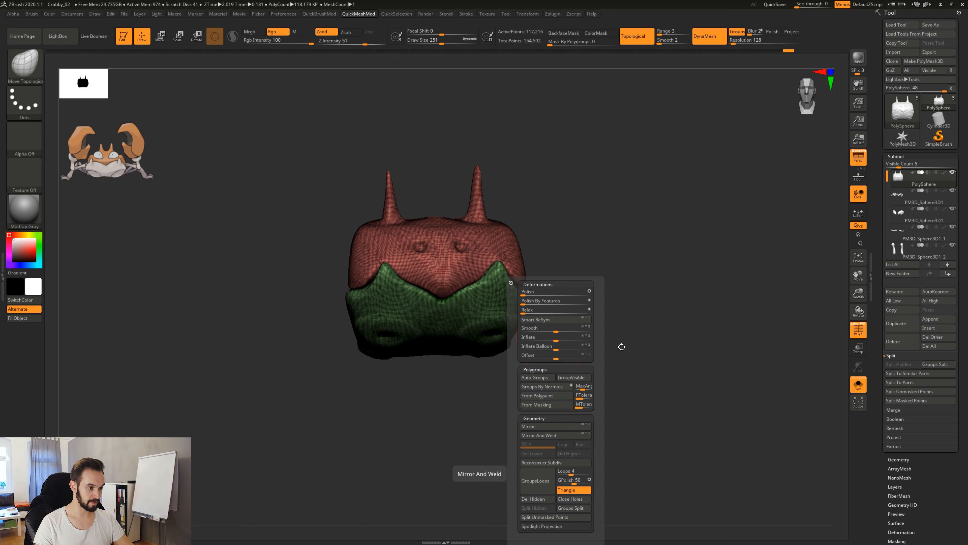
click(899, 157)
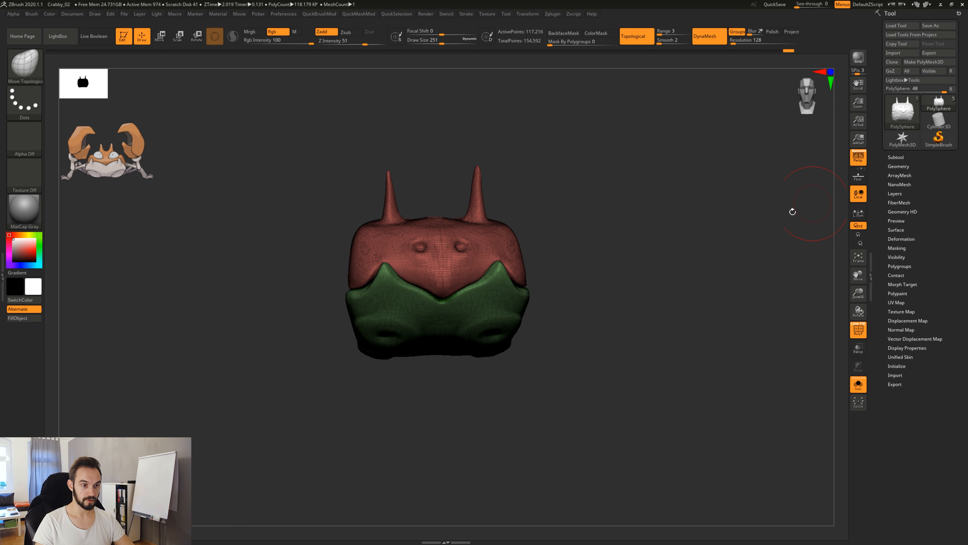
Step: Split the body's upper and lower shell polygroups into separate subtools with Groups Split, accepting the operation
key(2)
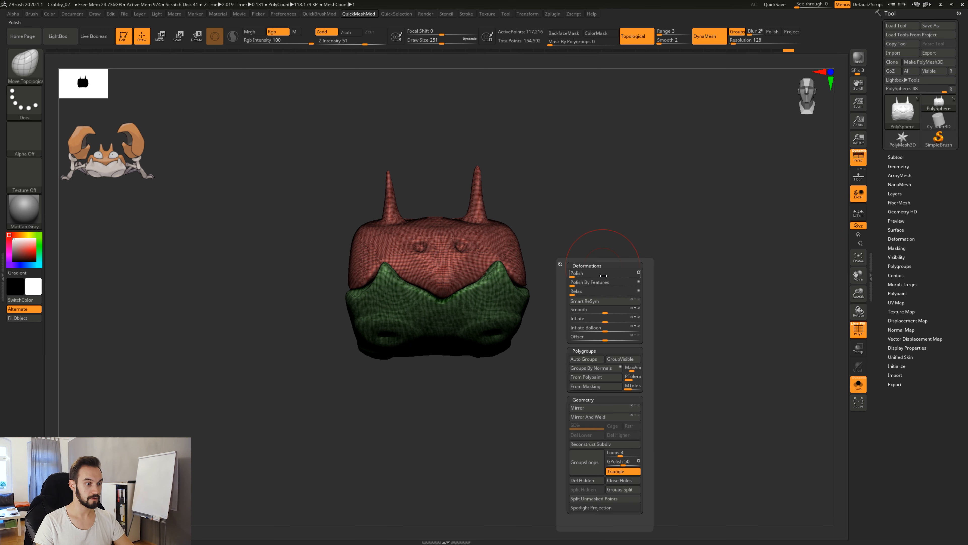
click(619, 491)
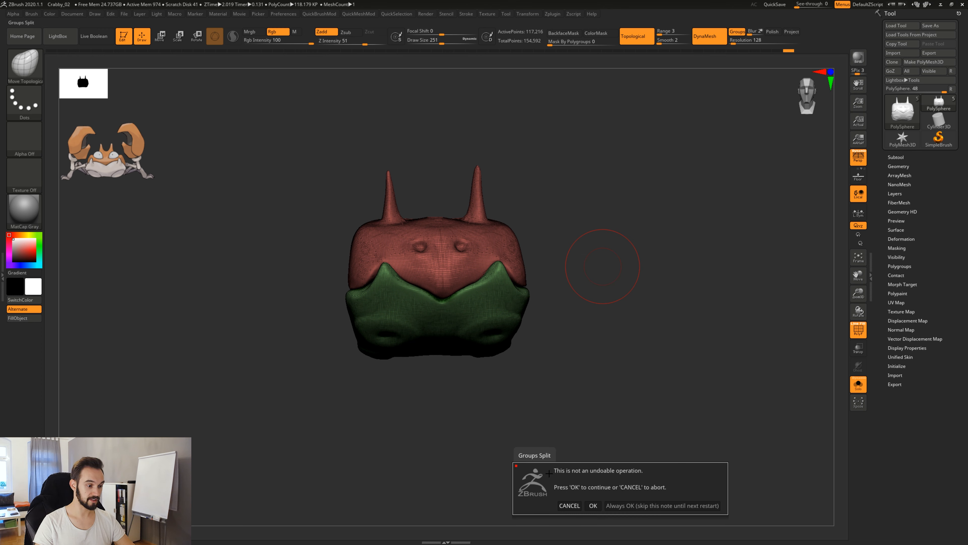
click(593, 505)
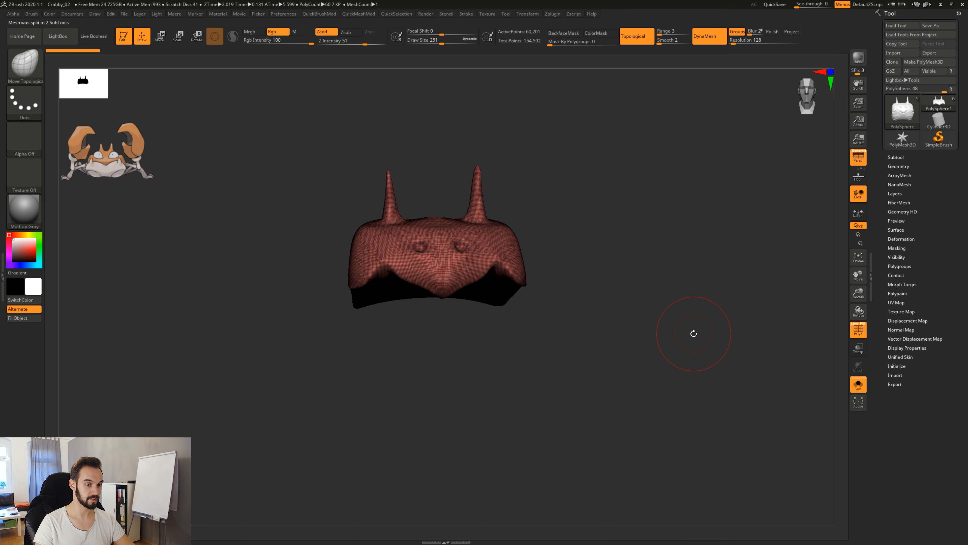
mouse_move(674, 339)
mouse_down()
mouse_move(599, 340)
mouse_move(668, 344)
mouse_up()
alt+drag(627, 385, 648, 395)
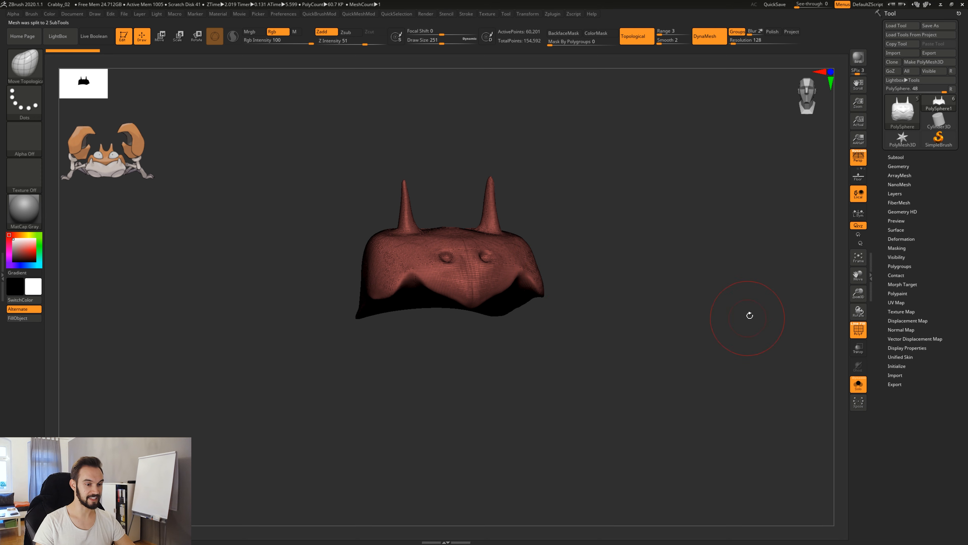
Step: Turn off Solo to show the whole crab and switch between the two shell subtools, leaving the lower shell active
click(858, 386)
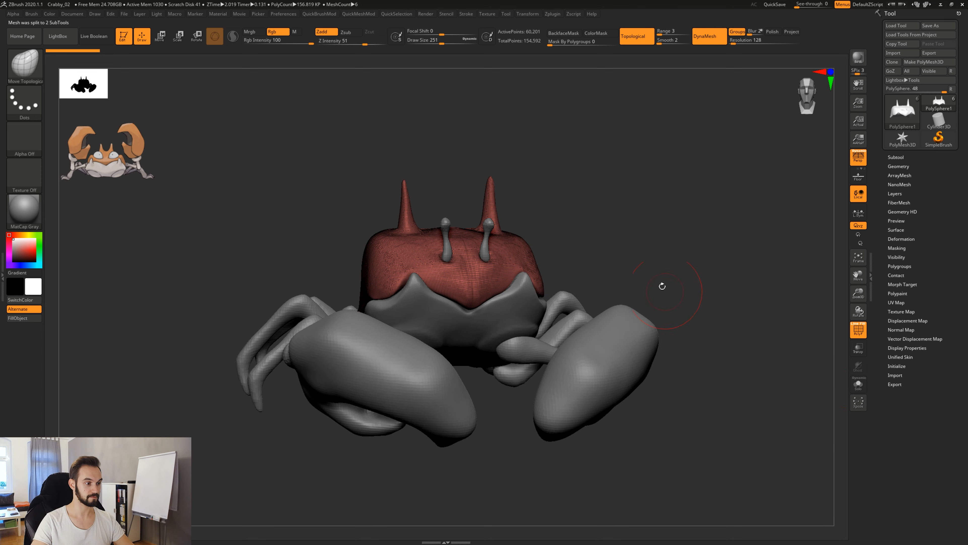
drag(727, 341, 676, 308)
alt+click(543, 301)
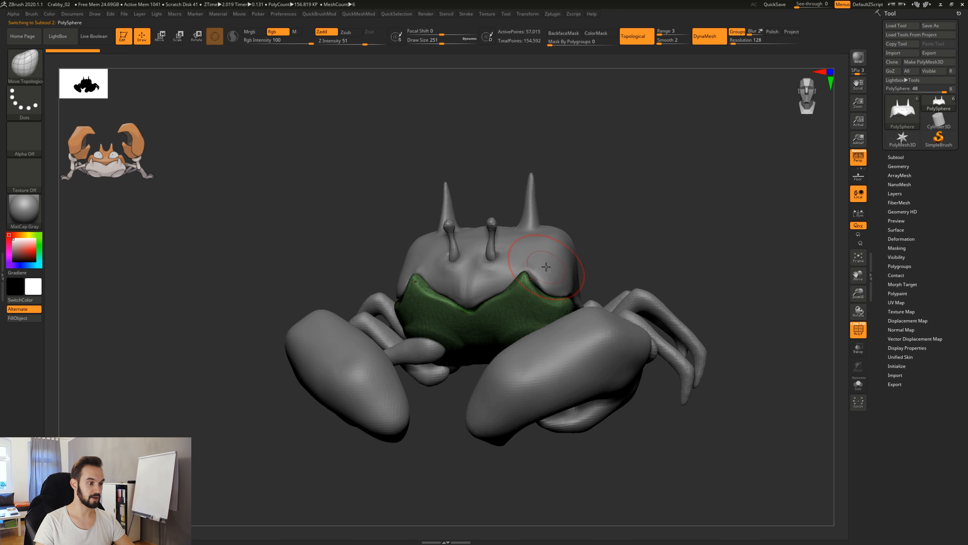
alt+click(549, 267)
alt+click(530, 303)
alt+click(536, 291)
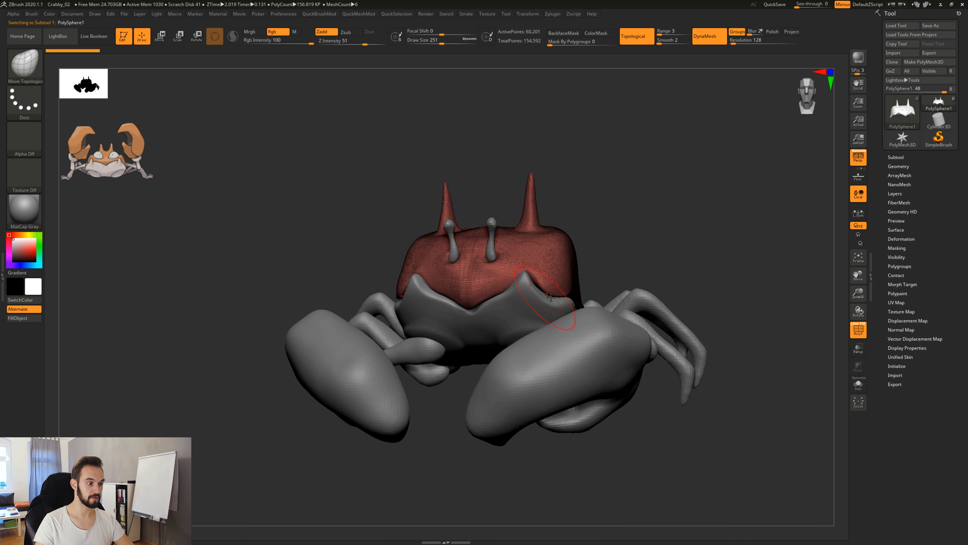
alt+click(541, 308)
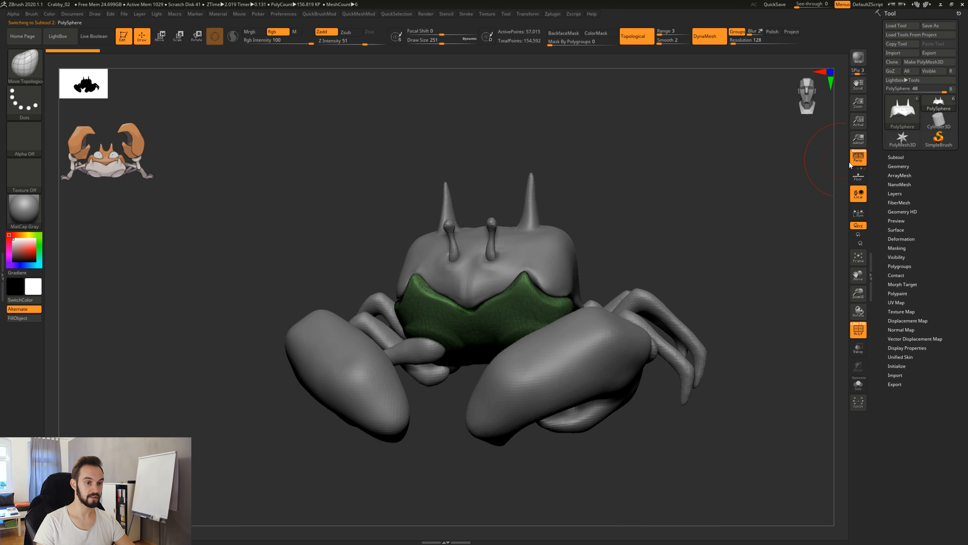
Step: Expand the Subtool list, hide the polyframe and inspect the crab's separated shells from several angles
click(897, 157)
mouse_move(672, 287)
mouse_down()
mouse_move(720, 288)
mouse_move(674, 296)
mouse_up()
key(shift+f)
mouse_move(641, 412)
mouse_down()
mouse_move(681, 420)
mouse_move(641, 414)
mouse_up()
drag(677, 324, 682, 372)
mouse_move(669, 408)
mouse_down()
mouse_move(678, 416)
mouse_move(669, 424)
mouse_move(648, 412)
mouse_move(664, 404)
mouse_up()
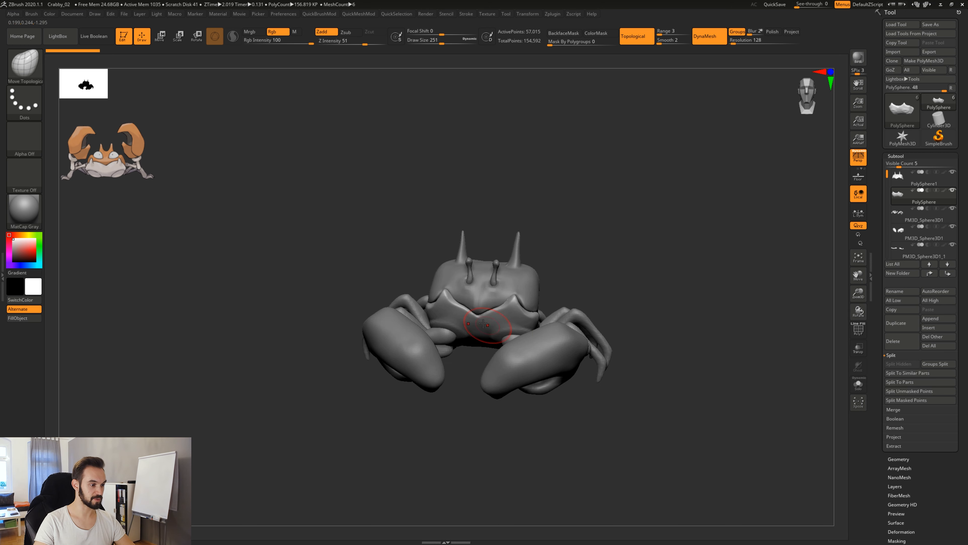
drag(602, 288, 516, 302)
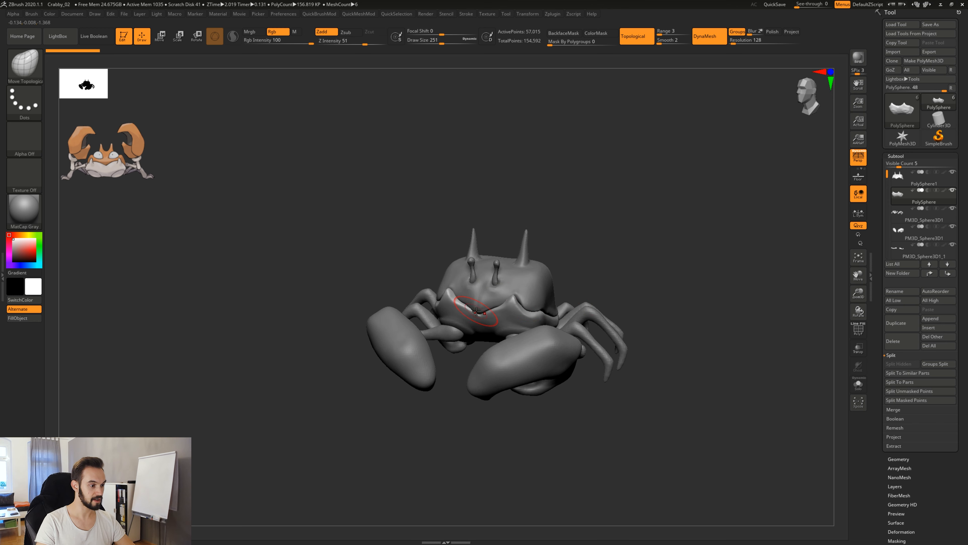
mouse_move(602, 283)
mouse_down()
mouse_move(627, 277)
mouse_move(613, 280)
mouse_up()
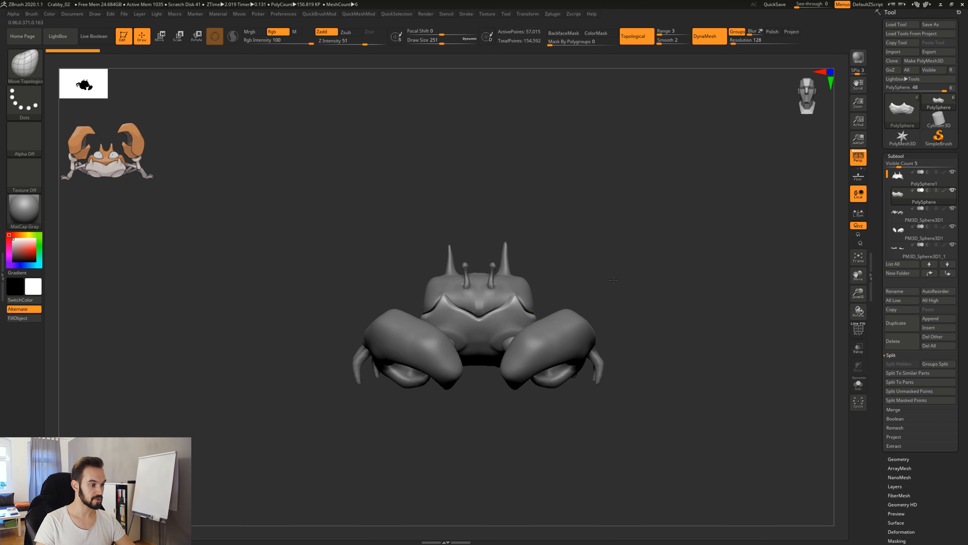
drag(676, 304, 679, 369)
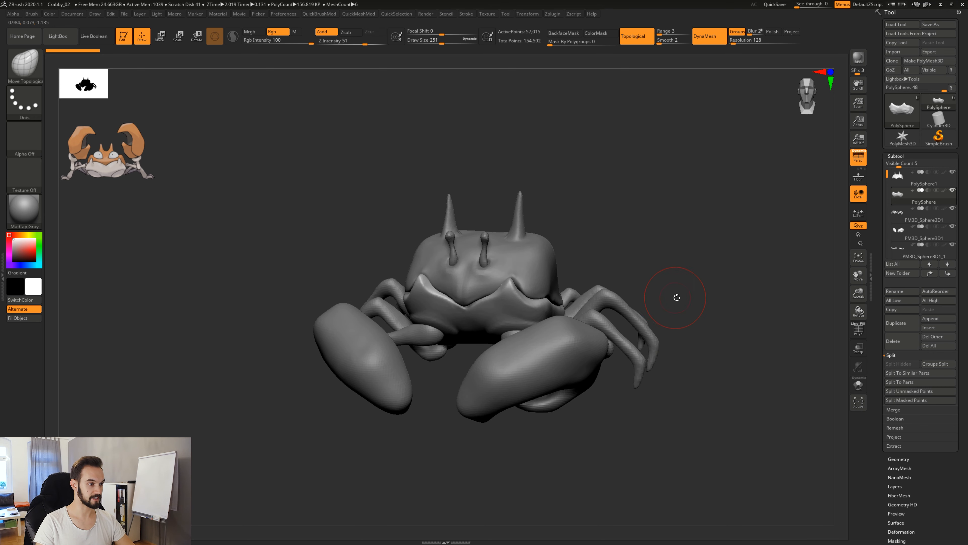
drag(677, 297, 672, 297)
mouse_move(582, 275)
mouse_down()
mouse_move(586, 260)
mouse_move(621, 262)
mouse_move(594, 259)
mouse_move(598, 294)
mouse_move(579, 273)
mouse_move(700, 318)
mouse_move(621, 267)
mouse_move(575, 309)
mouse_move(629, 277)
mouse_move(651, 283)
mouse_move(502, 306)
mouse_up()
Step: Select the legs subtool and isolate it with Solo, facing the legs from the front
alt+click(487, 304)
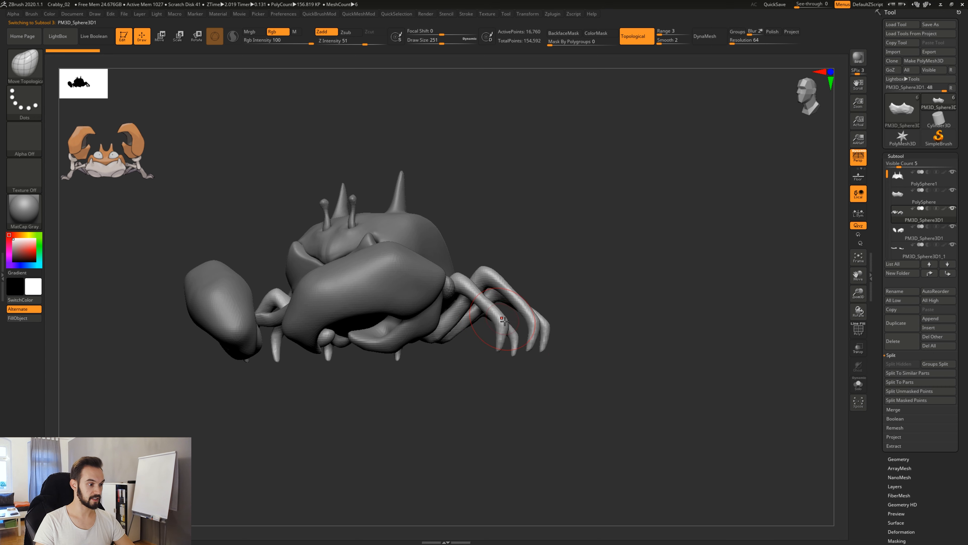
drag(500, 377, 628, 351)
click(856, 384)
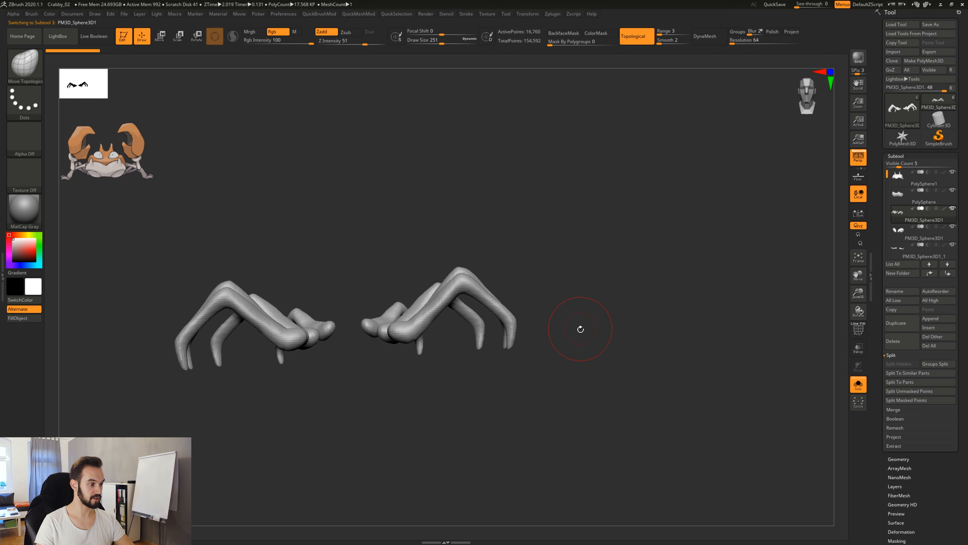
shift+drag(580, 329, 569, 339)
alt+drag(506, 409, 631, 379)
drag(648, 260, 672, 384)
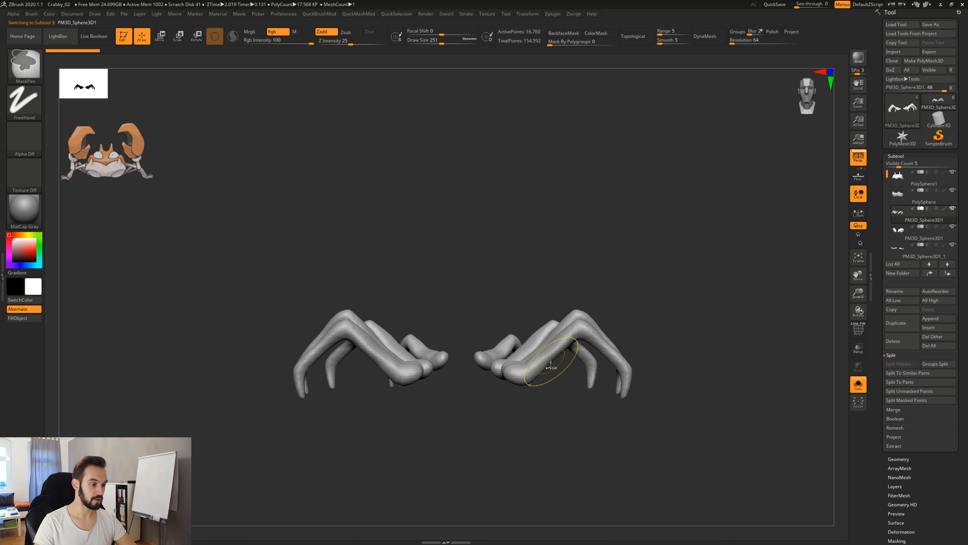
Step: Paint a mask along the upper segment of one front leg with MaskPen and clear it
ctrl+drag(521, 369, 563, 344)
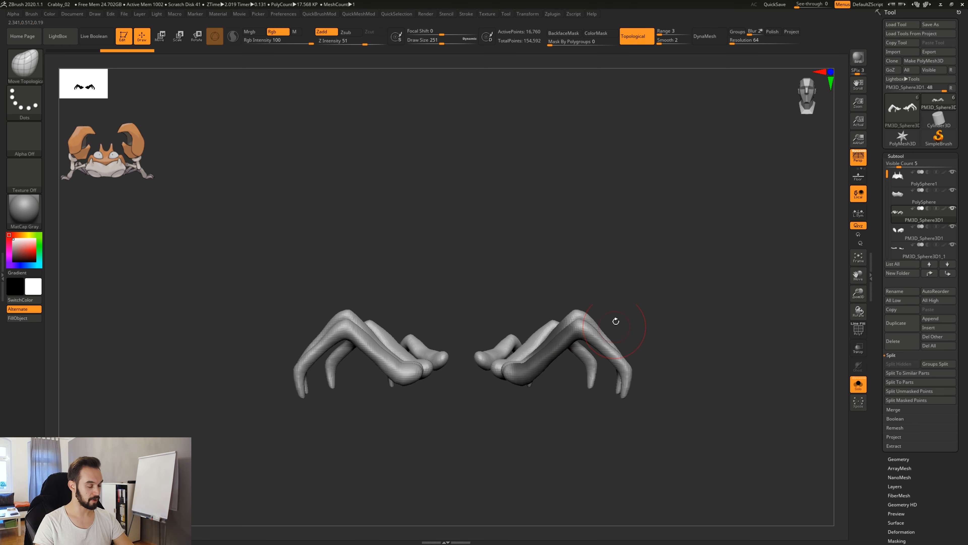
ctrl+drag(645, 325, 652, 333)
drag(593, 242, 610, 260)
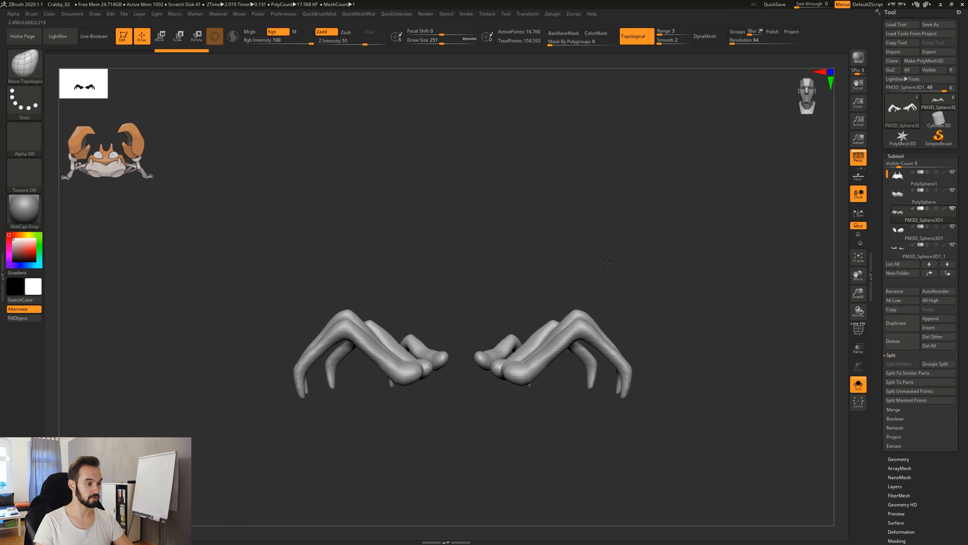
alt+drag(636, 298, 637, 264)
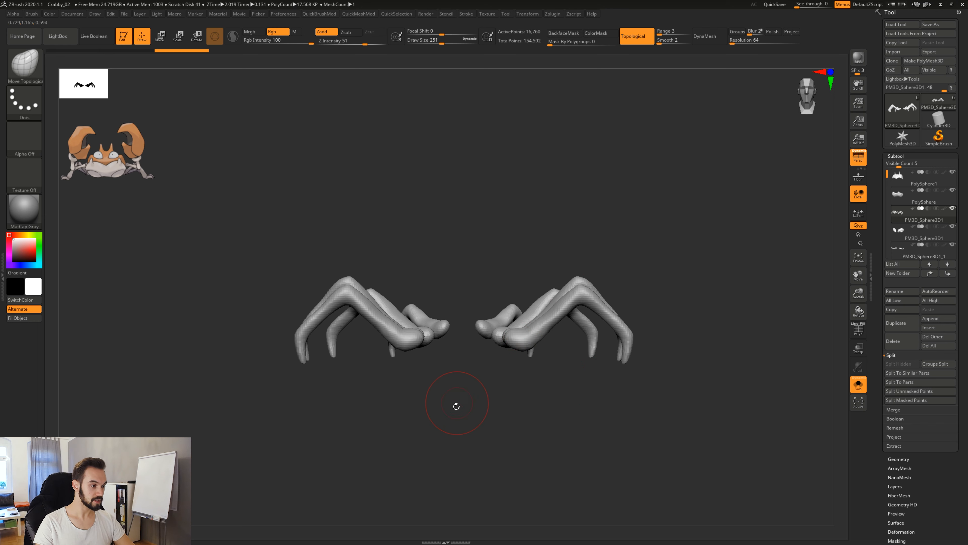
Step: Isolate the inner portions of the legs on one side of the body with a SelectRect rectangle
key(ctrl+shift)
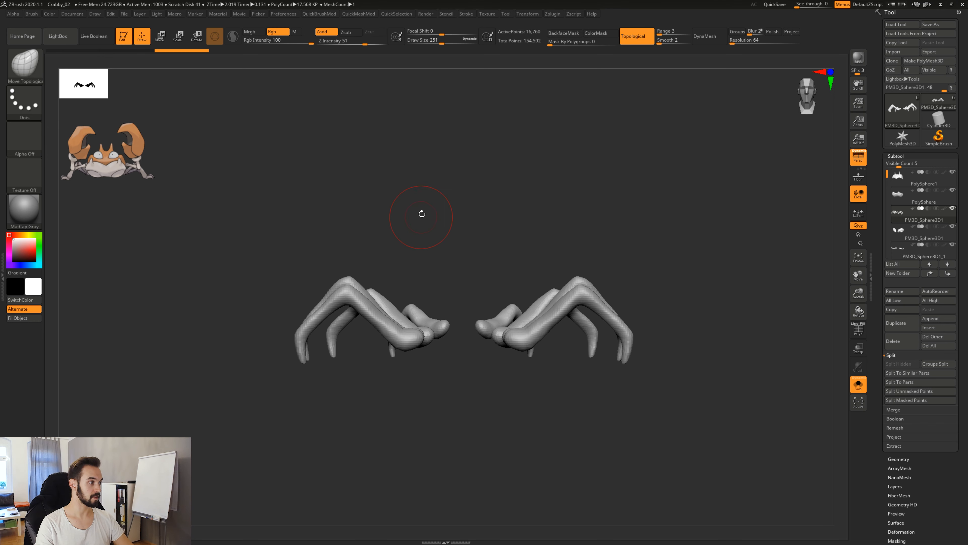
key(ctrl)
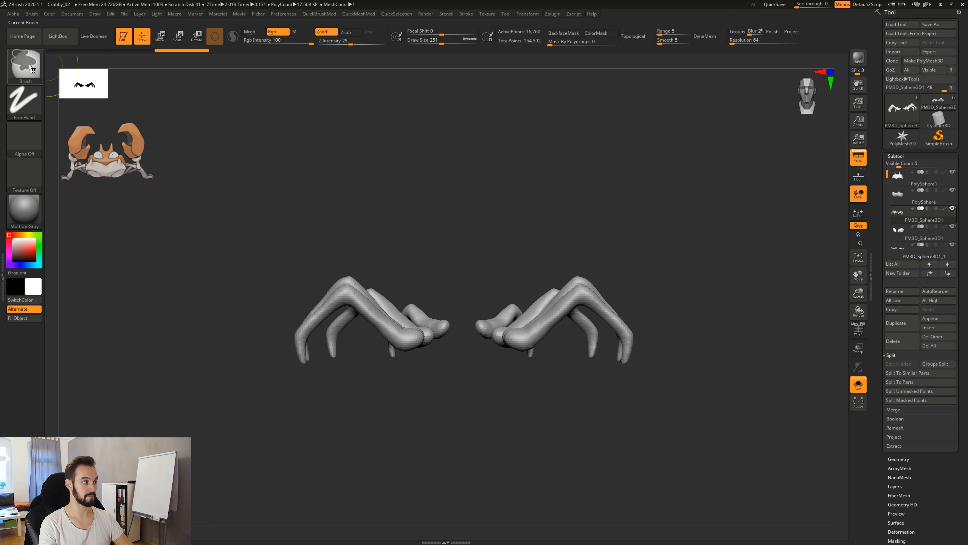
key(ctrl+shift)
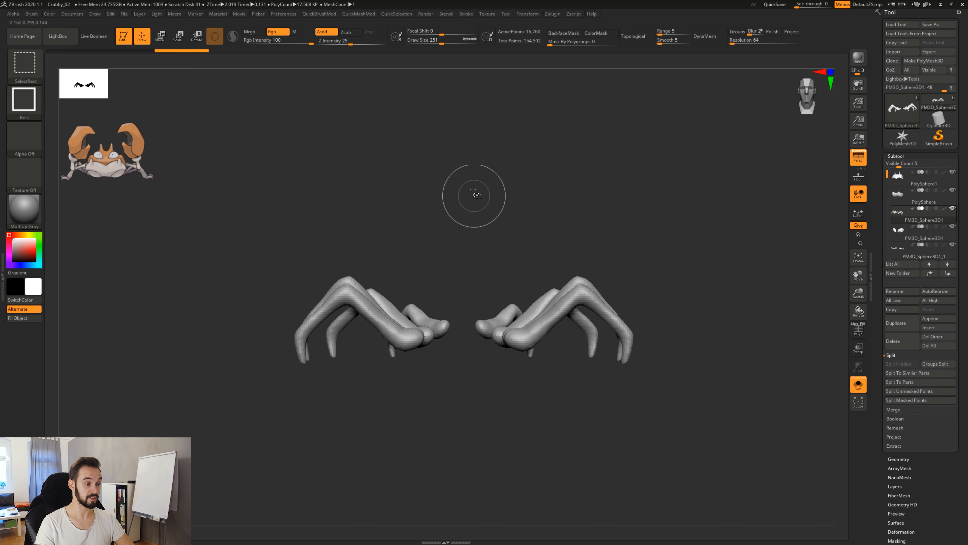
ctrl+shift+drag(472, 235, 566, 399)
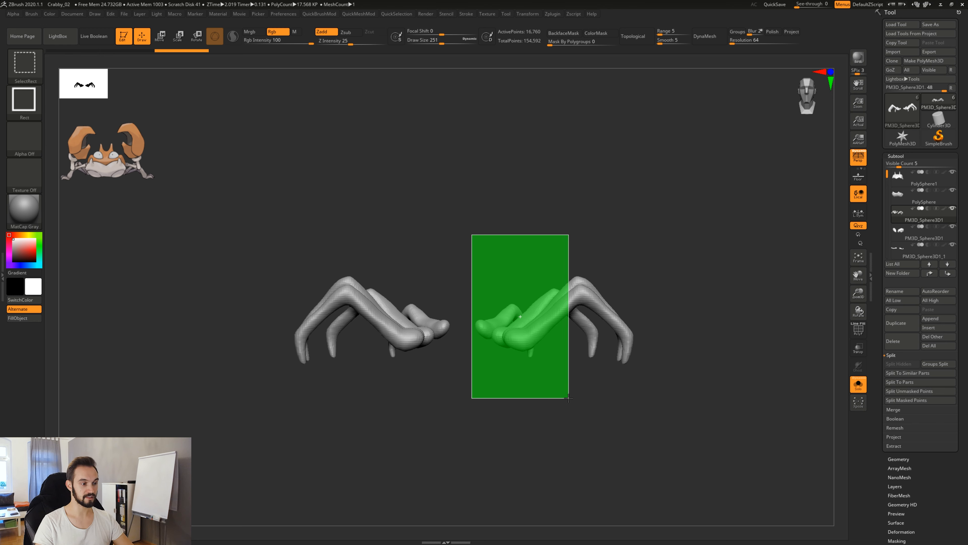
ctrl+shift+drag(568, 398, 568, 397)
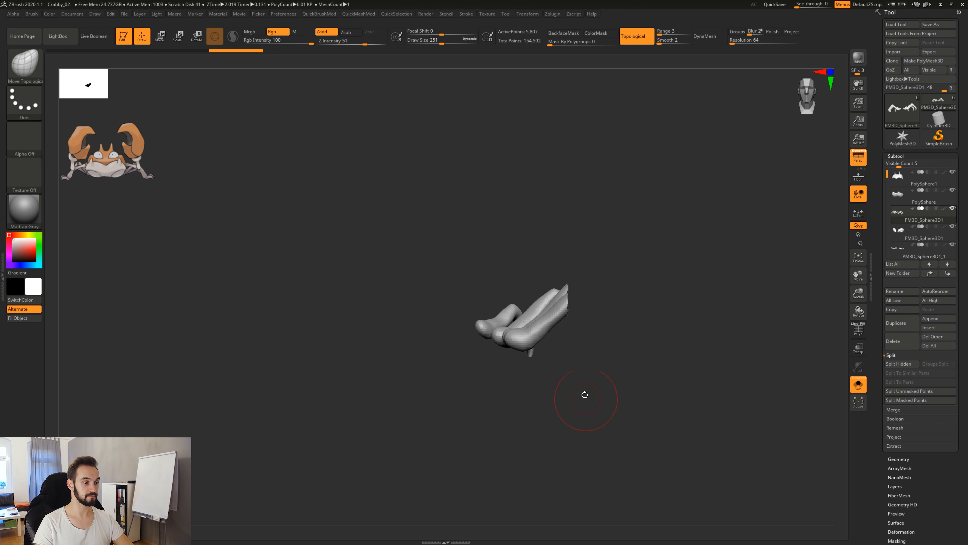
drag(602, 367, 634, 322)
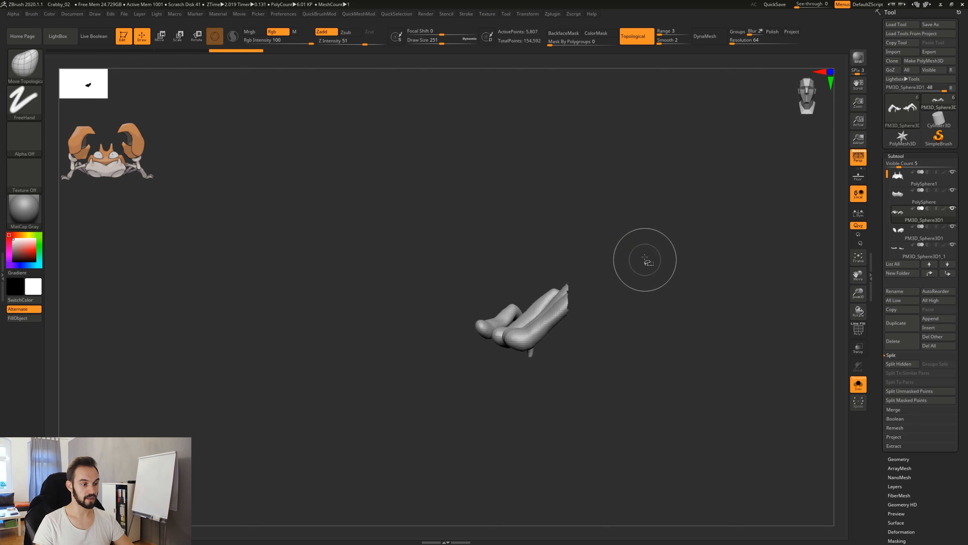
Step: Invert the visibility of the legs, invert it back and examine the isolated inner portions from above and the front
ctrl+shift+drag(644, 259, 656, 254)
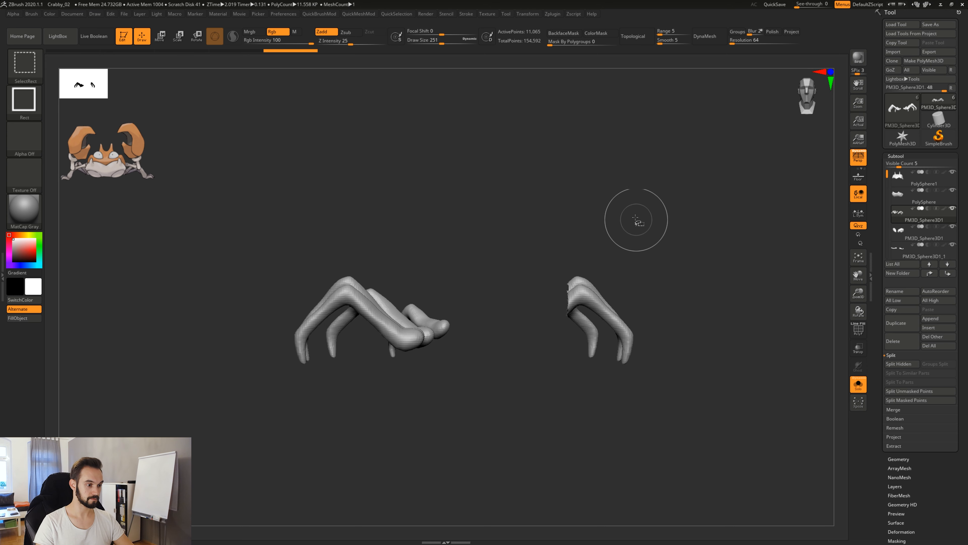
ctrl+shift+click(593, 236)
drag(630, 233, 618, 298)
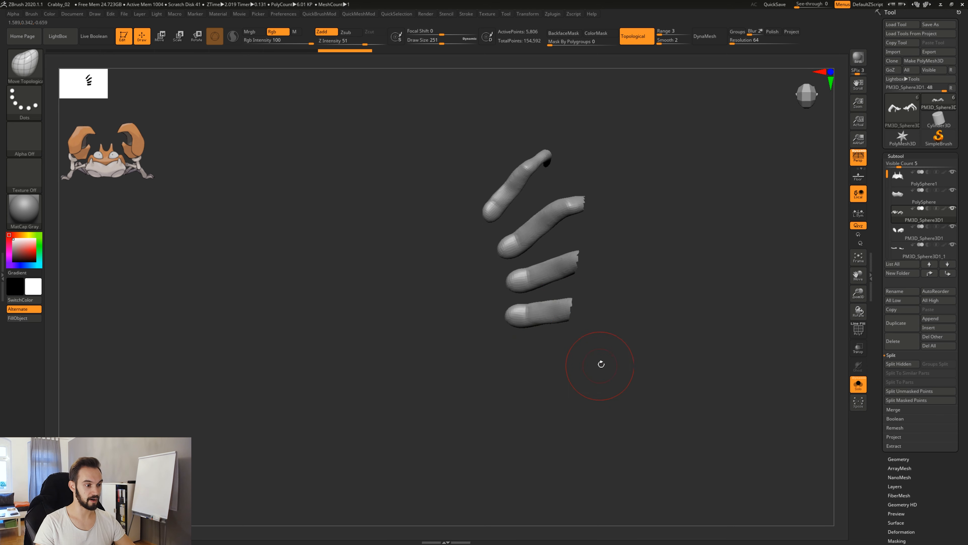
drag(601, 364, 631, 286)
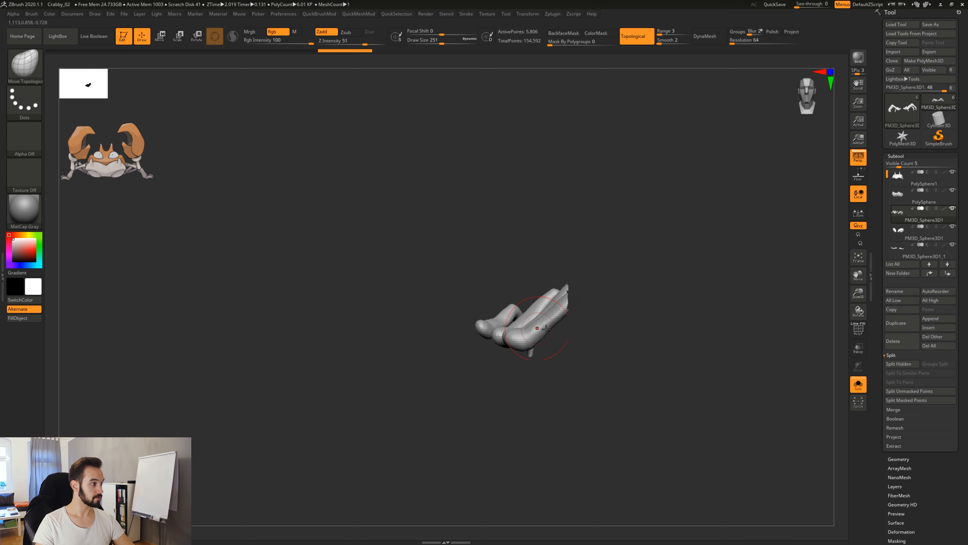
drag(624, 281, 619, 280)
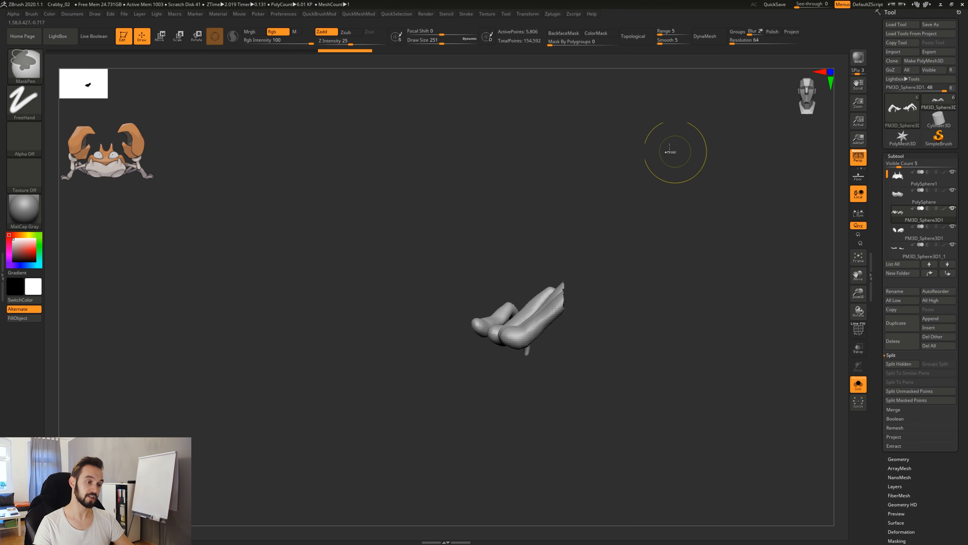
Step: Invert the legs' visibility several times, then unhide the entire legs subtool
ctrl+shift+drag(598, 205, 632, 236)
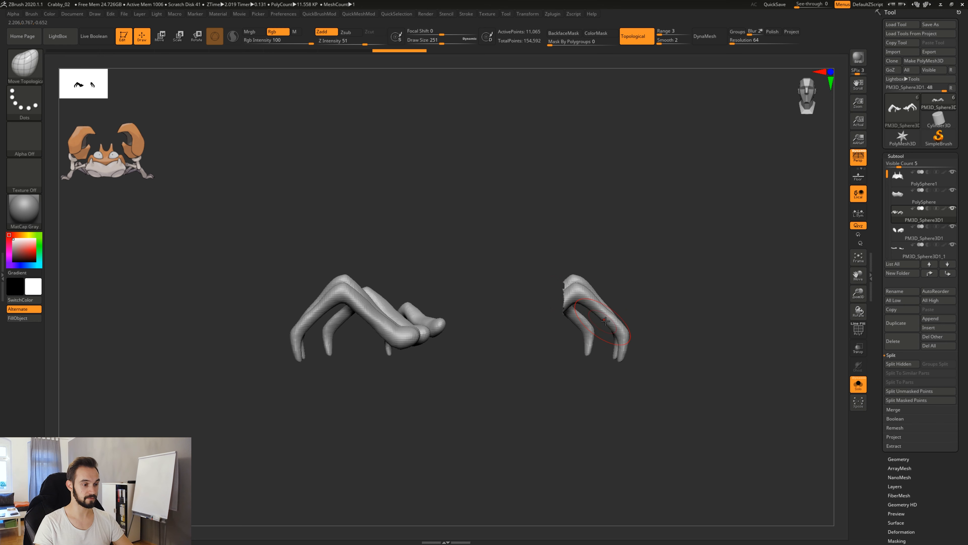
ctrl+shift+drag(599, 186, 627, 207)
ctrl+shift+drag(622, 245, 650, 263)
ctrl+shift+drag(581, 185, 613, 201)
ctrl+shift+drag(640, 237, 667, 255)
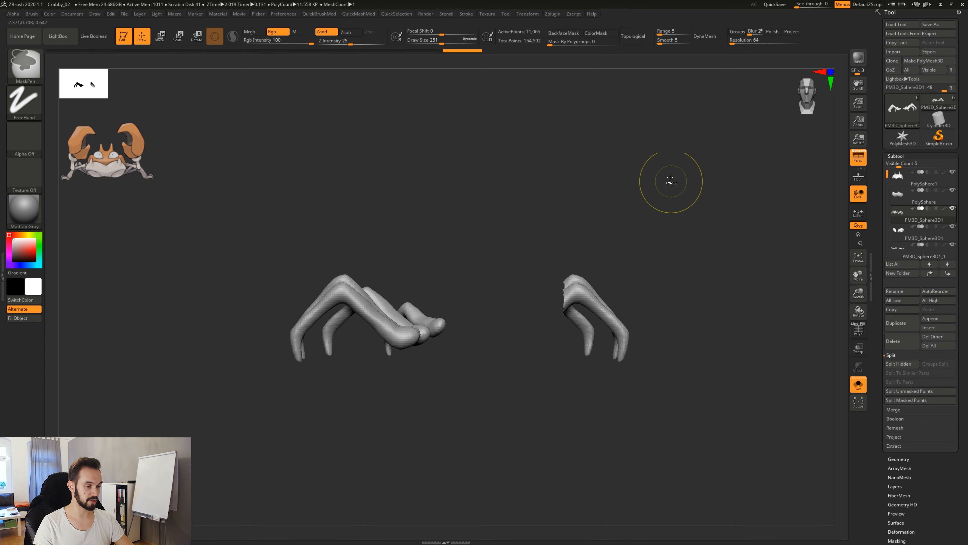
ctrl+shift+click(660, 199)
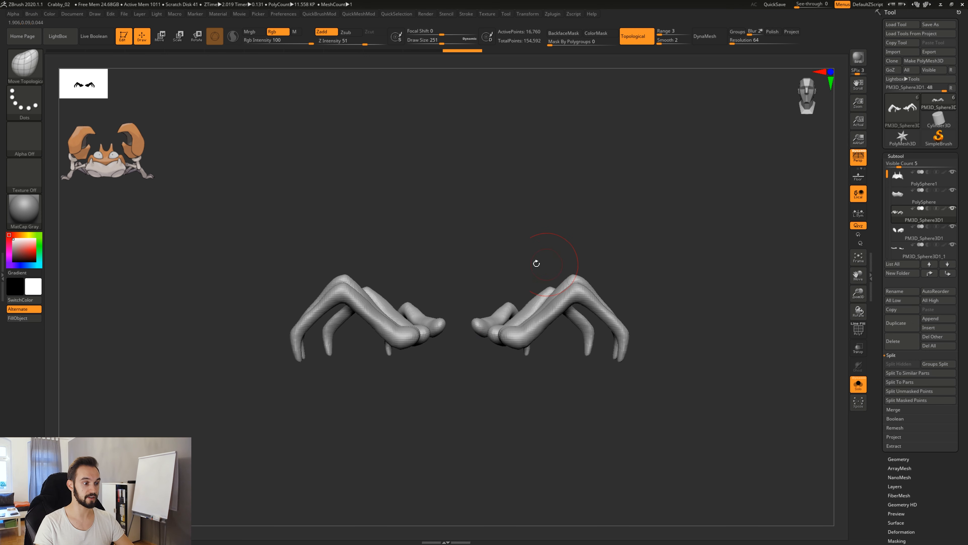
Step: From the top view, isolate the front pair of legs with a SelectRect rectangle and view them from the front
mouse_move(630, 233)
mouse_down()
mouse_move(640, 243)
mouse_move(648, 206)
mouse_move(663, 228)
mouse_move(645, 224)
mouse_move(635, 260)
mouse_move(737, 310)
mouse_up()
shift+drag(614, 241, 611, 286)
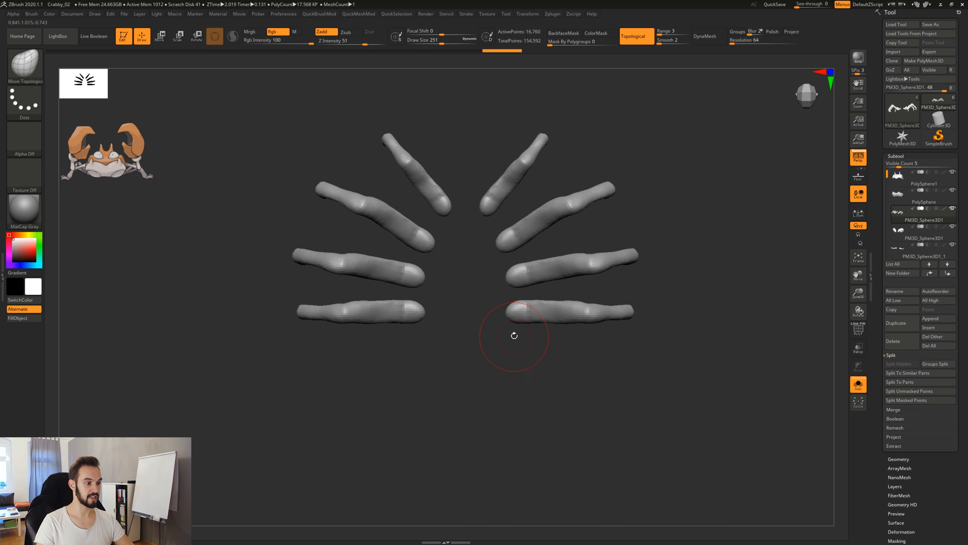
key(ctrl)
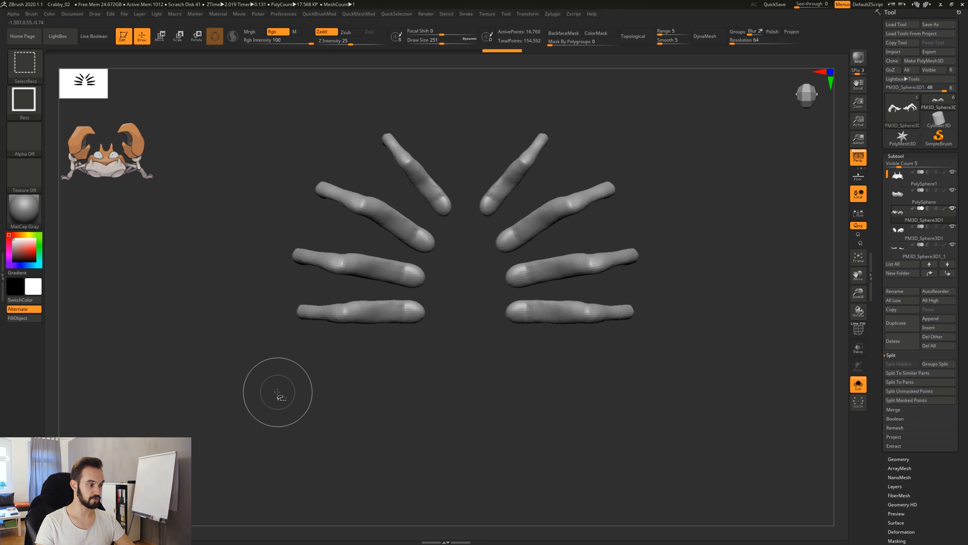
key(ctrl)
mouse_move(237, 380)
ctrl+shift+mouse_down()
mouse_move(509, 346)
mouse_move(698, 293)
ctrl+shift+mouse_up()
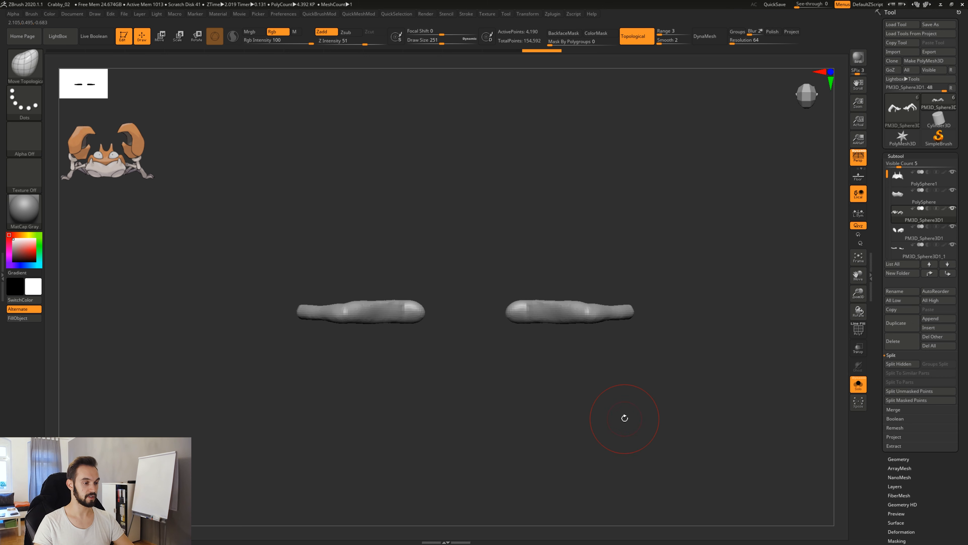
drag(624, 415, 539, 361)
mouse_move(642, 398)
mouse_down()
mouse_move(545, 412)
mouse_move(634, 405)
mouse_up()
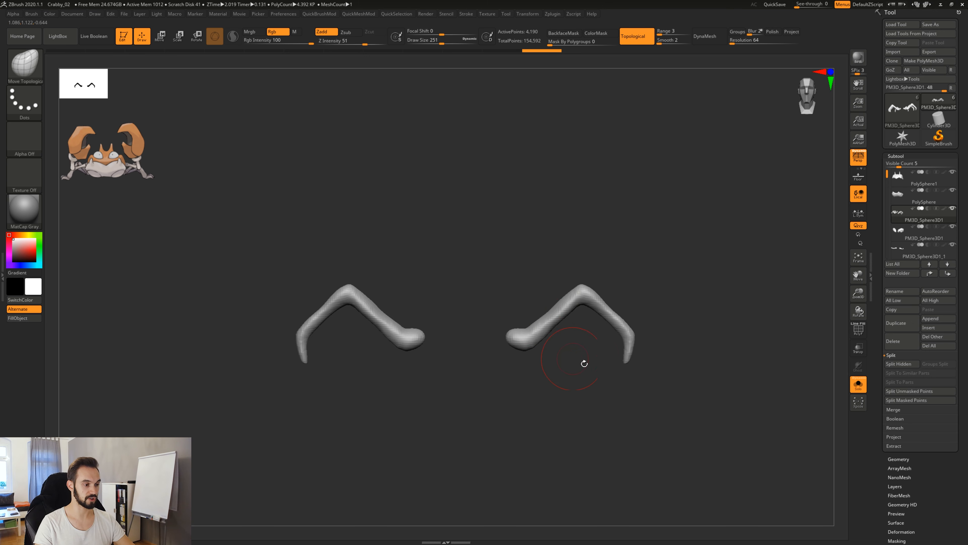
Step: Invert the visibility to show the other three leg pairs, then unhide the entire legs subtool
mouse_move(585, 363)
mouse_down()
mouse_move(580, 393)
mouse_move(593, 384)
mouse_up()
ctrl+shift+click(719, 367)
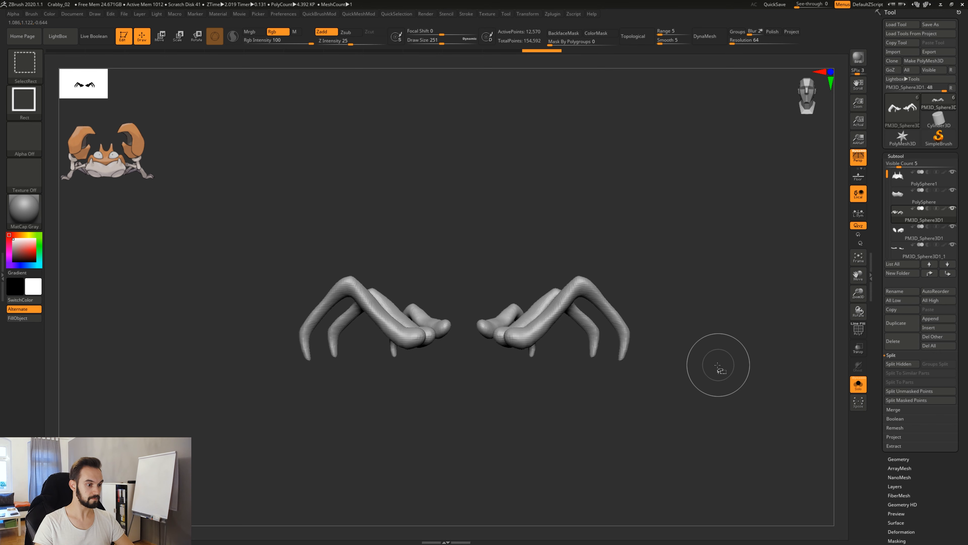
mouse_move(713, 368)
mouse_down()
mouse_move(681, 349)
mouse_move(692, 338)
mouse_up()
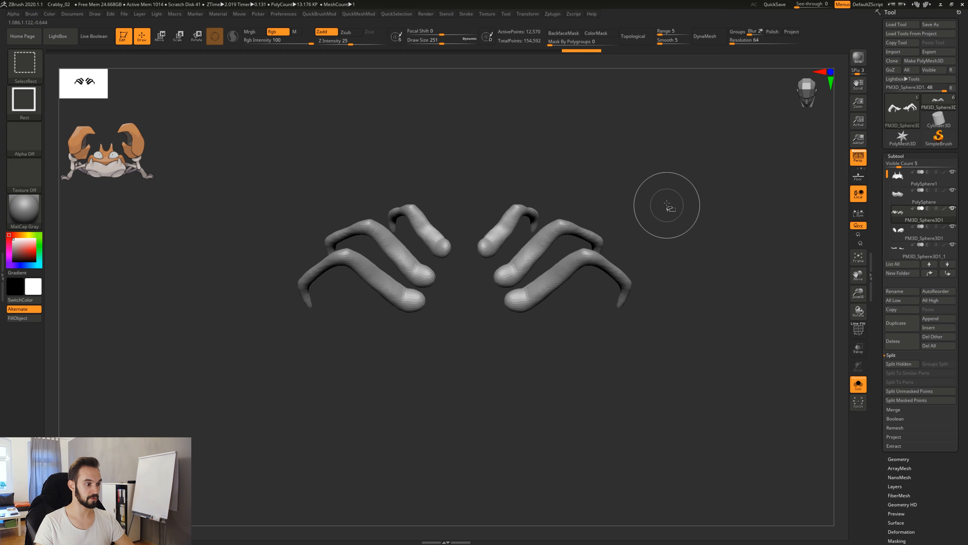
ctrl+shift+click(691, 228)
drag(686, 350, 674, 289)
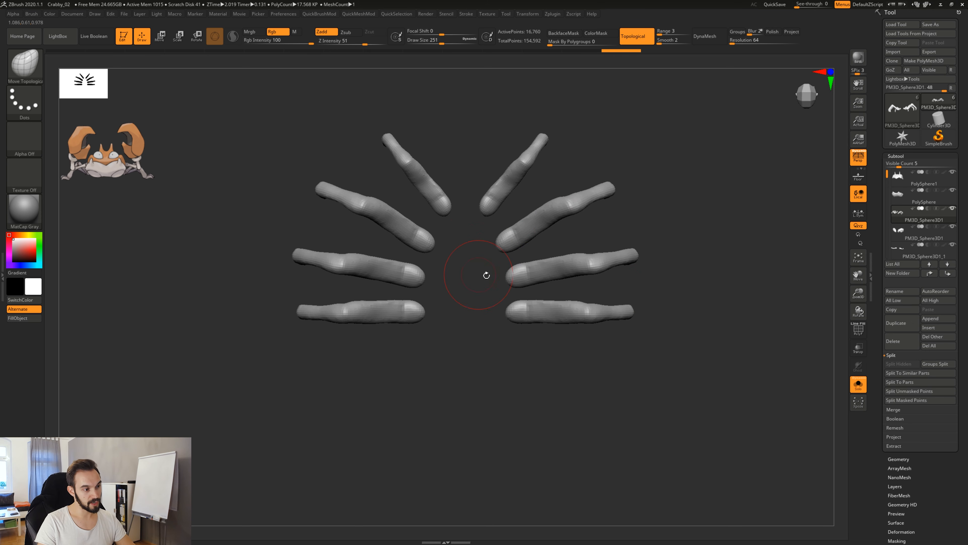
Step: Isolate parts of two middle legs on one side with a SelectRect rectangle, examine the cut edges, then unhide all legs
ctrl+shift+drag(499, 201, 605, 279)
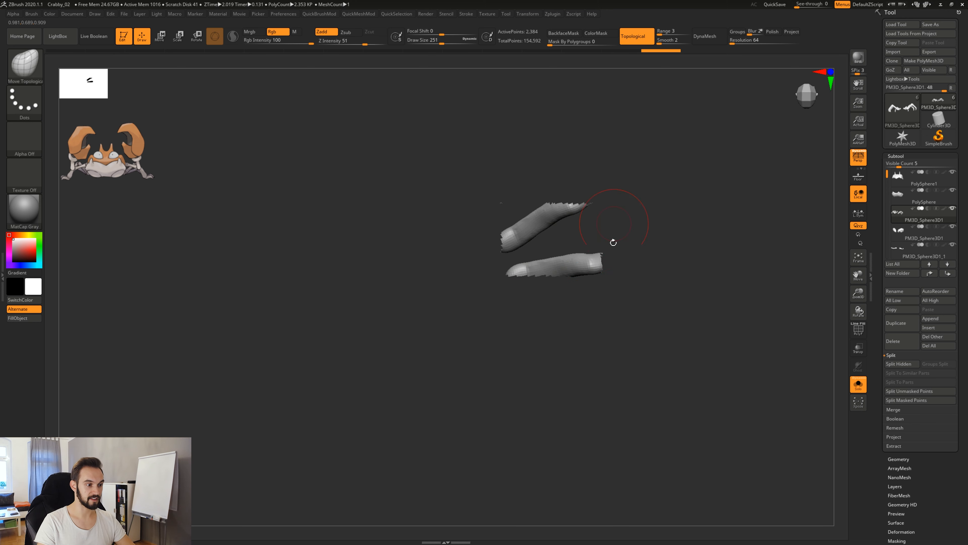
drag(611, 239, 651, 258)
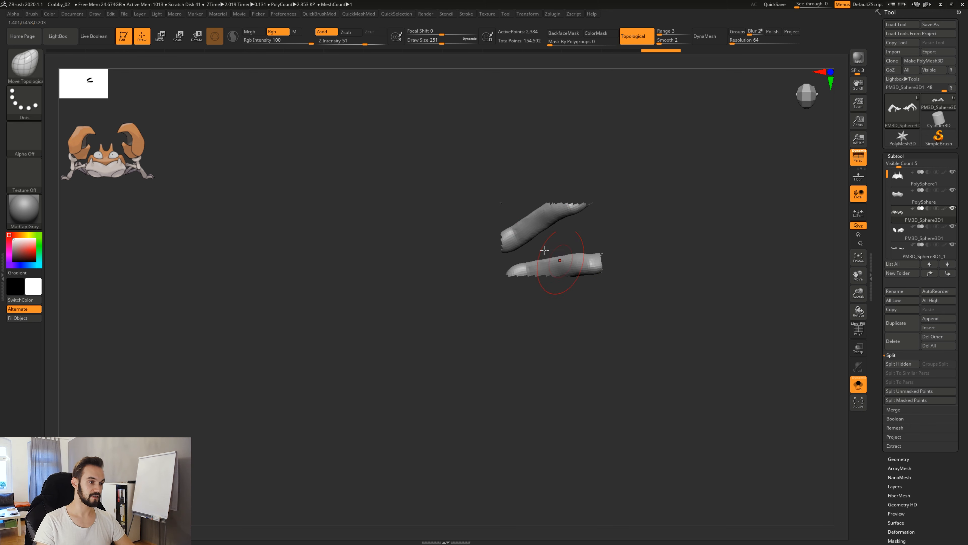
alt+drag(501, 185, 500, 205)
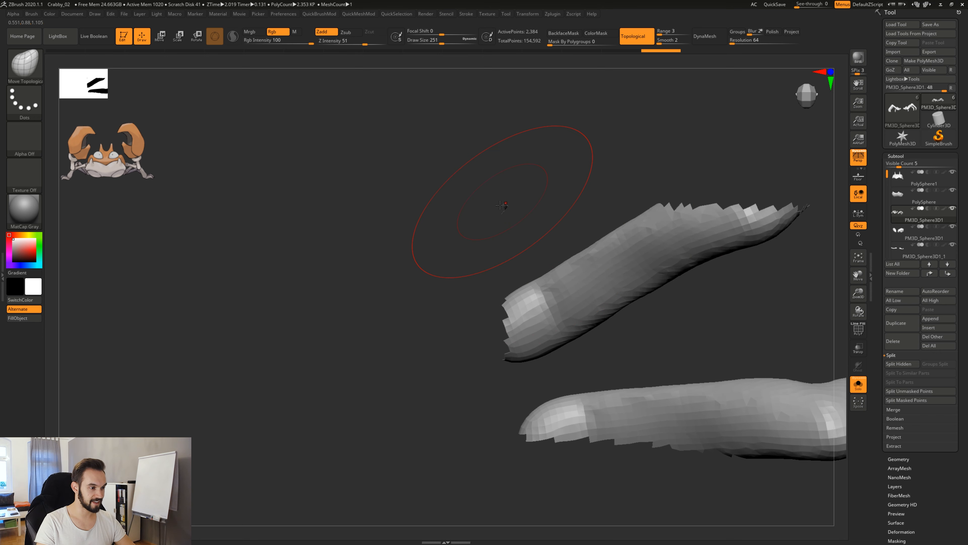
alt+drag(697, 315, 680, 294)
ctrl+shift+click(705, 279)
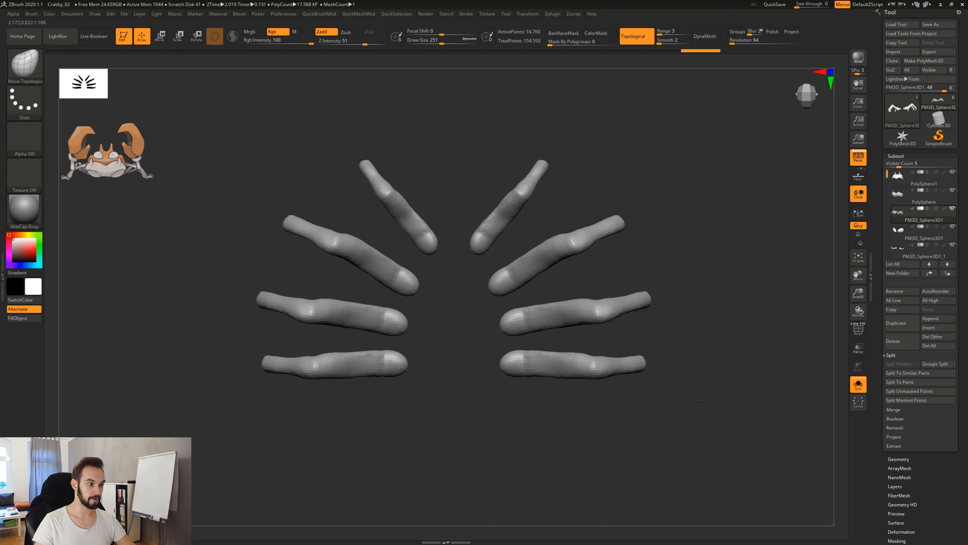
Step: From a rotated view, try isolating legs on one side with a SelectRect rectangle, then unhide all legs
drag(698, 399, 748, 379)
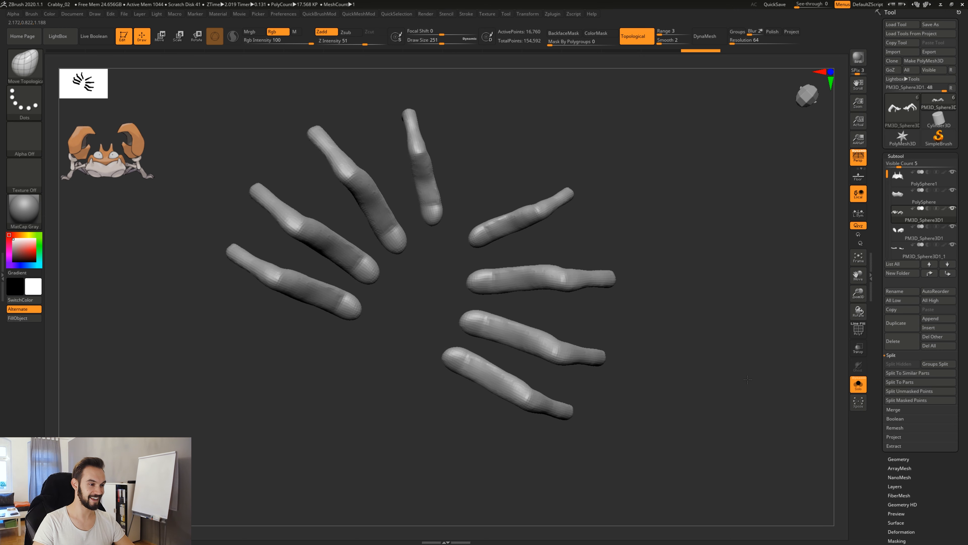
ctrl+shift+drag(452, 255, 630, 306)
mouse_move(661, 409)
mouse_down()
mouse_move(658, 340)
mouse_move(654, 410)
mouse_move(681, 352)
mouse_up()
ctrl+shift+click(680, 366)
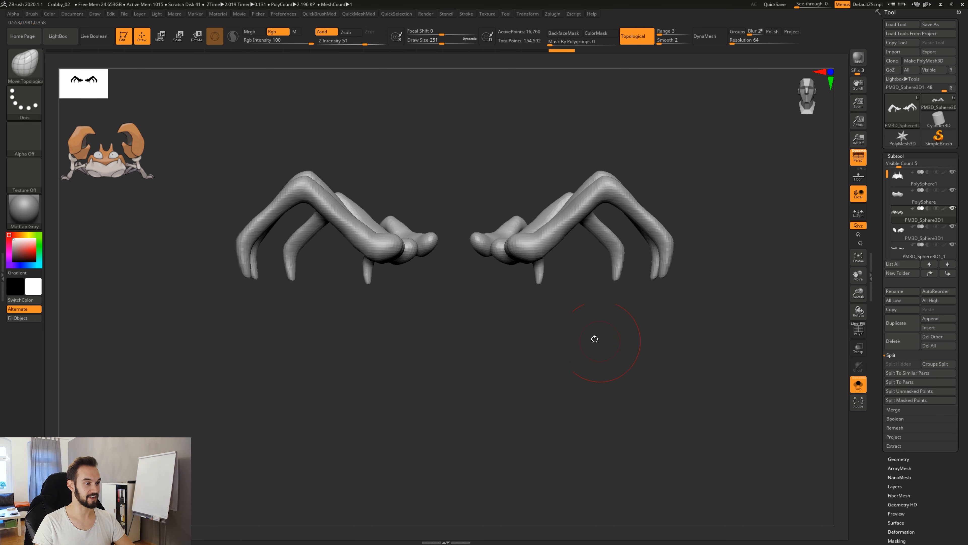
Step: Set SelectLasso as the active selection brush and accept the note about its use
drag(594, 338, 565, 430)
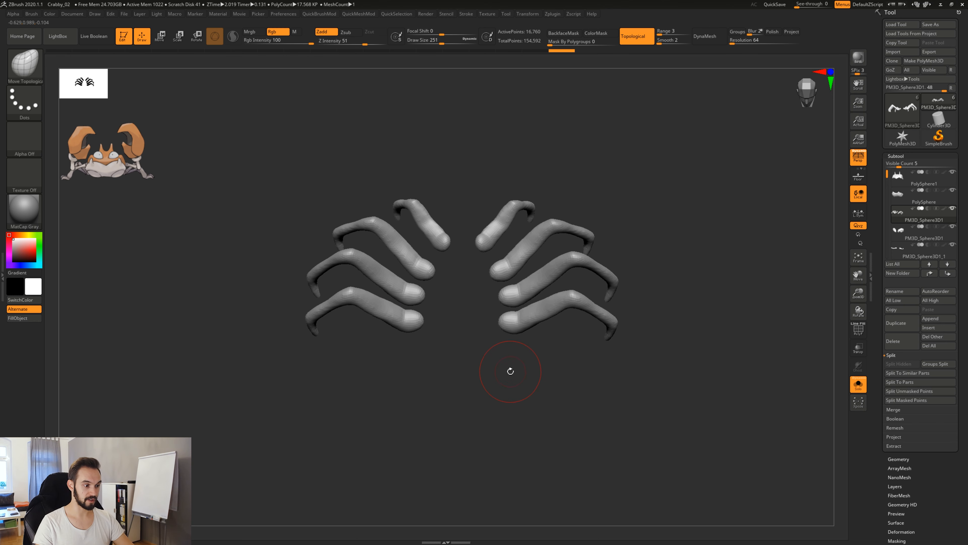
key(3)
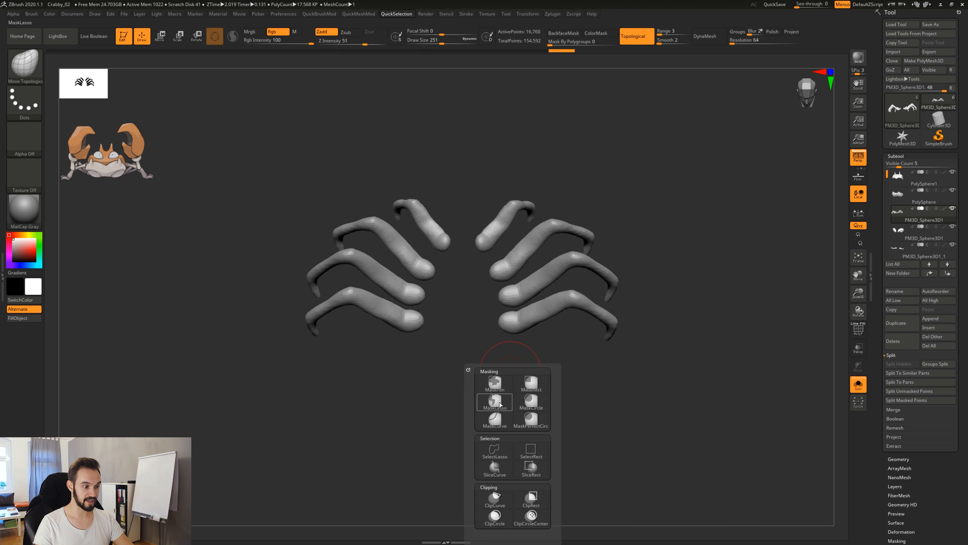
click(495, 451)
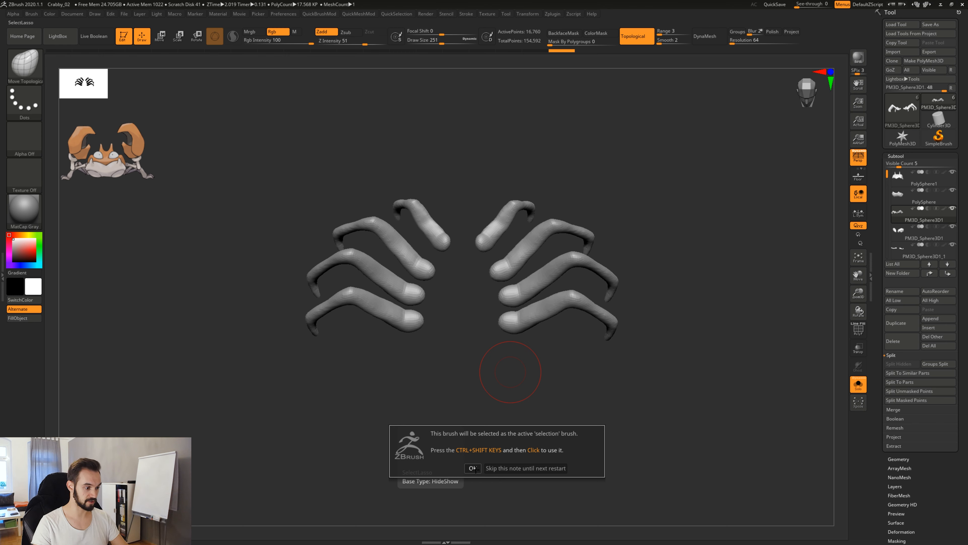
click(472, 468)
drag(466, 368, 519, 439)
key(ctrl+shift)
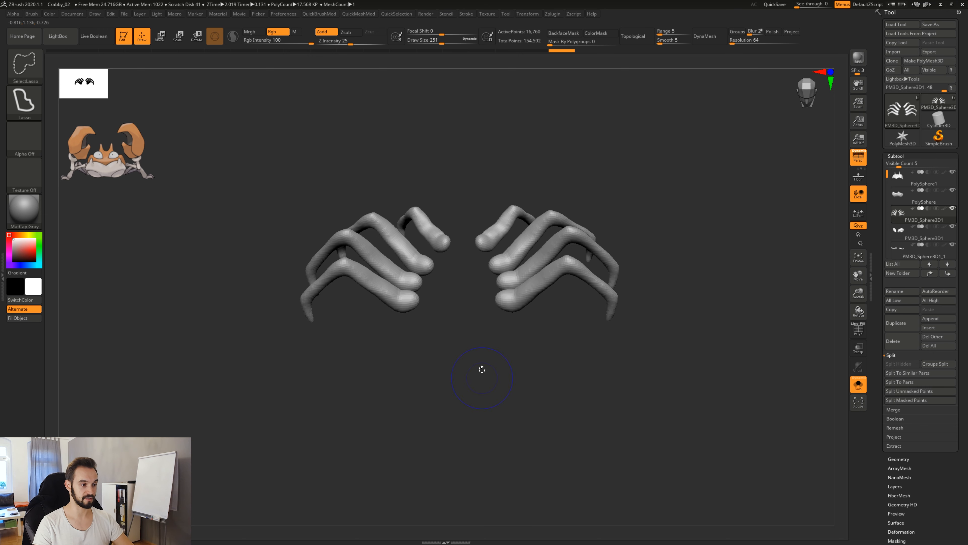
Step: From the top view, isolate the second-to-rear leg on one side with a SelectLasso outline
shift+drag(481, 369, 486, 440)
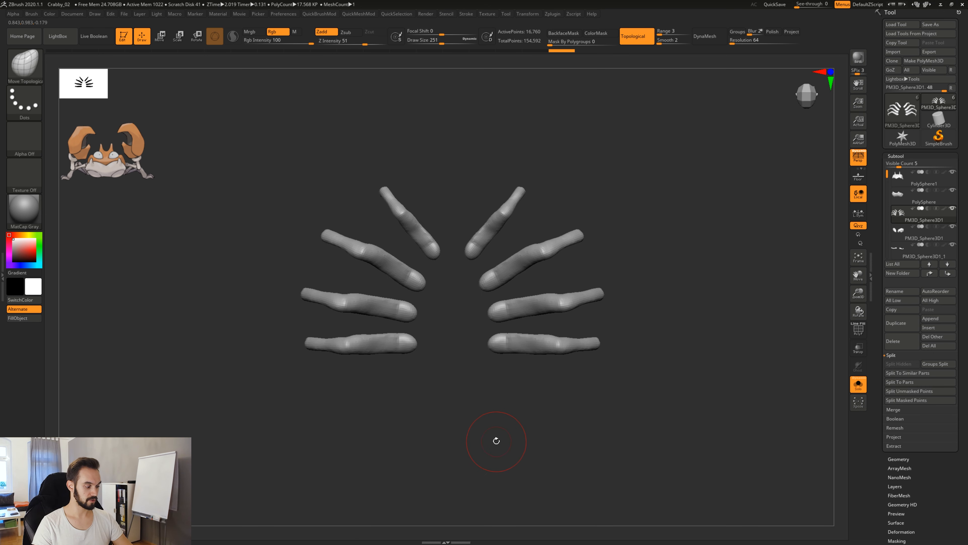
key(ctrl+shift)
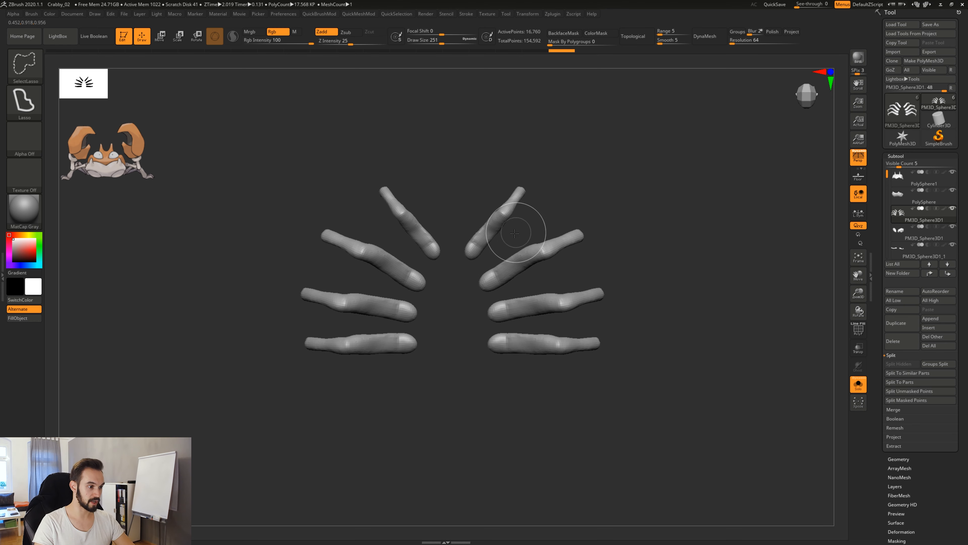
mouse_move(499, 248)
ctrl+shift+mouse_down()
mouse_move(477, 271)
mouse_move(546, 278)
mouse_move(644, 240)
mouse_move(626, 201)
mouse_move(584, 182)
mouse_move(549, 209)
ctrl+shift+mouse_up()
mouse_move(562, 346)
mouse_down()
mouse_move(555, 266)
mouse_move(579, 244)
mouse_move(620, 305)
mouse_up()
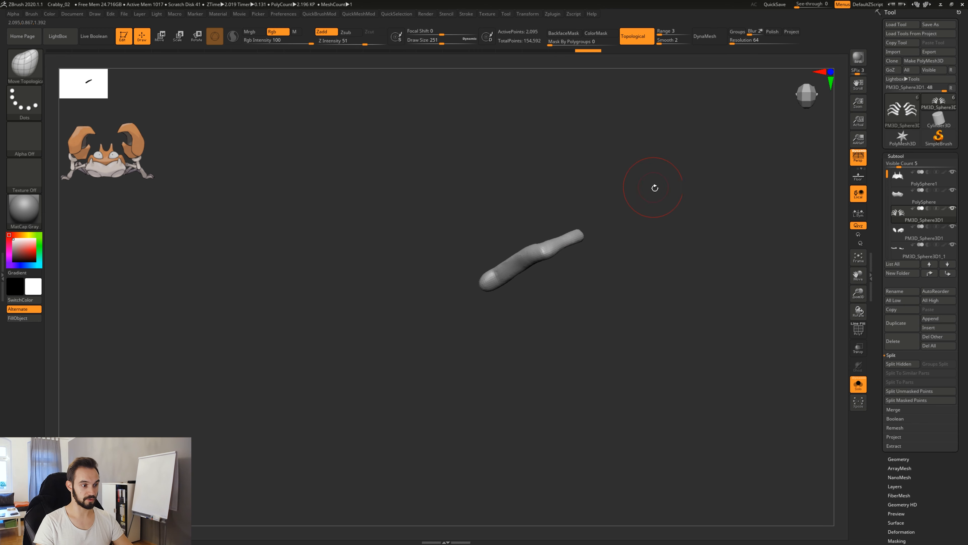
Step: Invert the visibility to hide the isolated leg and show the others, then unhide all legs
key(ctrl+shift)
ctrl+shift+drag(637, 170, 698, 246)
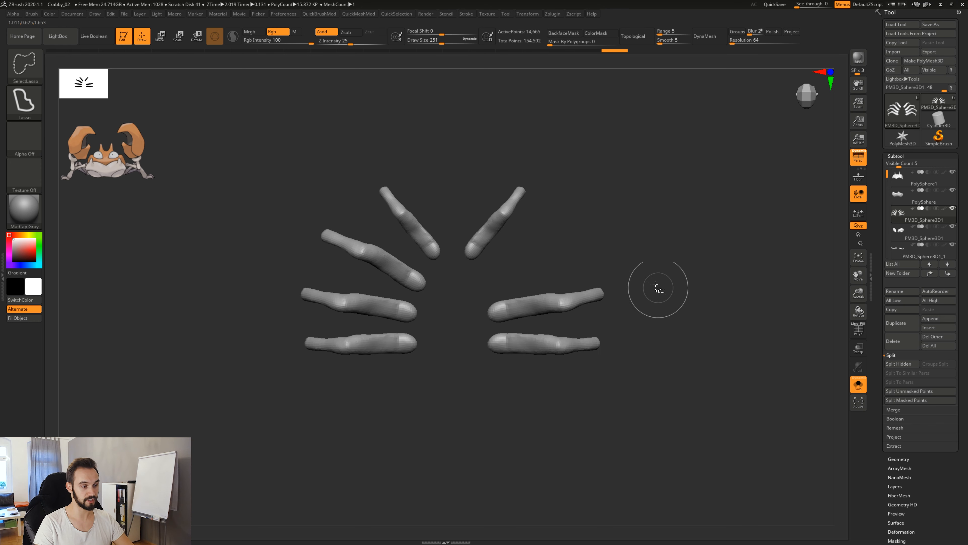
ctrl+shift+click(645, 203)
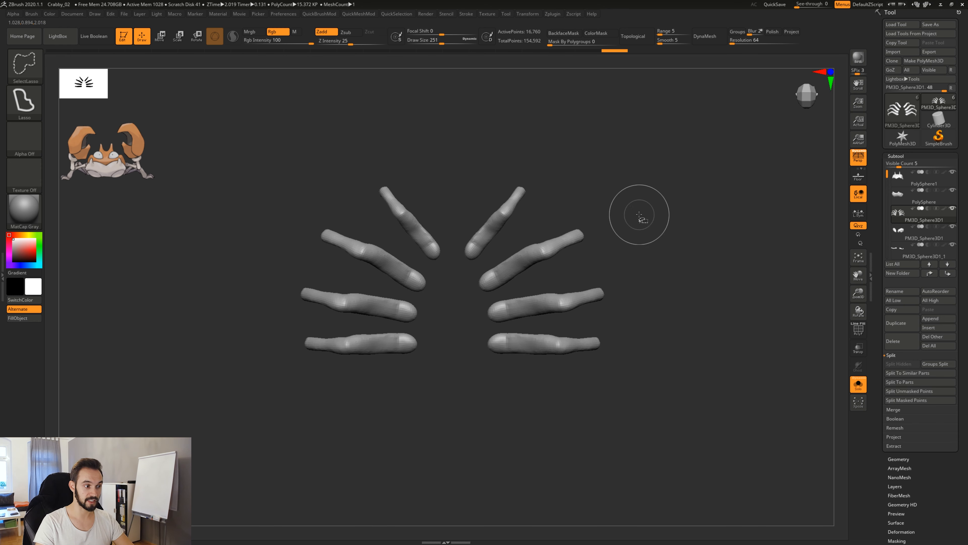
Step: Mask the front leg on one side with a mask rectangle from the top view, then clear the mask
drag(546, 408, 551, 428)
alt+drag(476, 389, 549, 389)
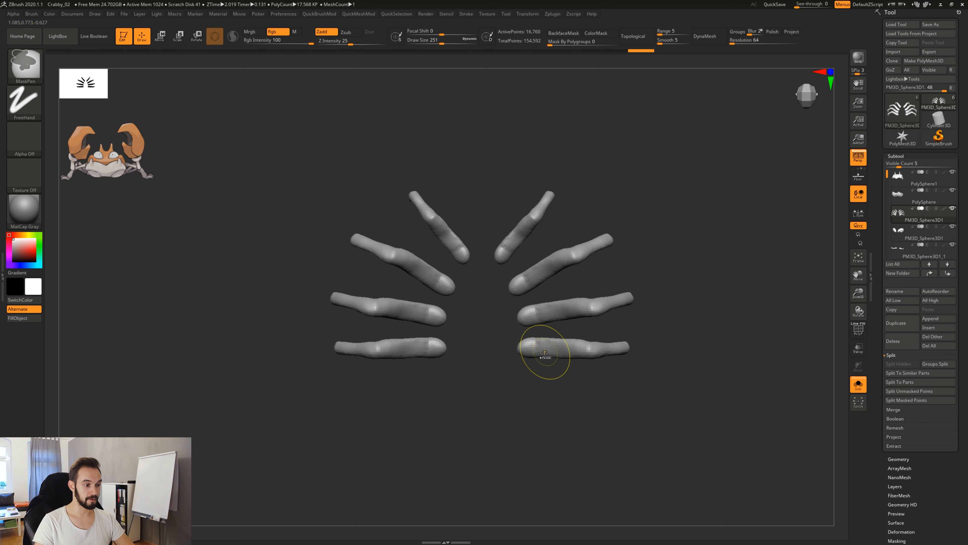
mouse_move(506, 454)
ctrl+mouse_down()
mouse_move(618, 339)
mouse_move(648, 326)
ctrl+mouse_up()
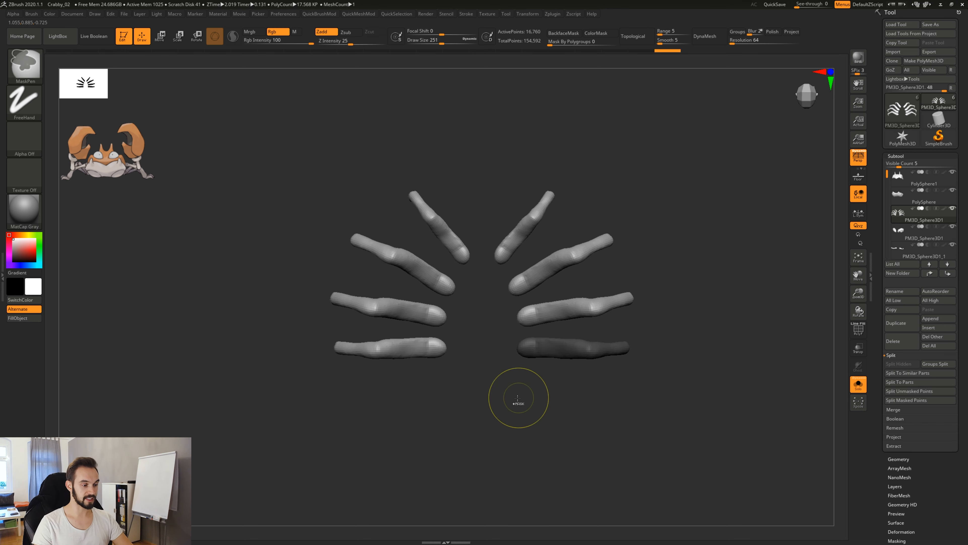
mouse_move(501, 418)
ctrl+mouse_down()
mouse_move(575, 298)
mouse_move(579, 333)
ctrl+mouse_up()
mouse_move(572, 402)
mouse_down()
mouse_move(577, 351)
mouse_move(569, 399)
mouse_move(576, 405)
mouse_up()
shift+drag(666, 260, 627, 321)
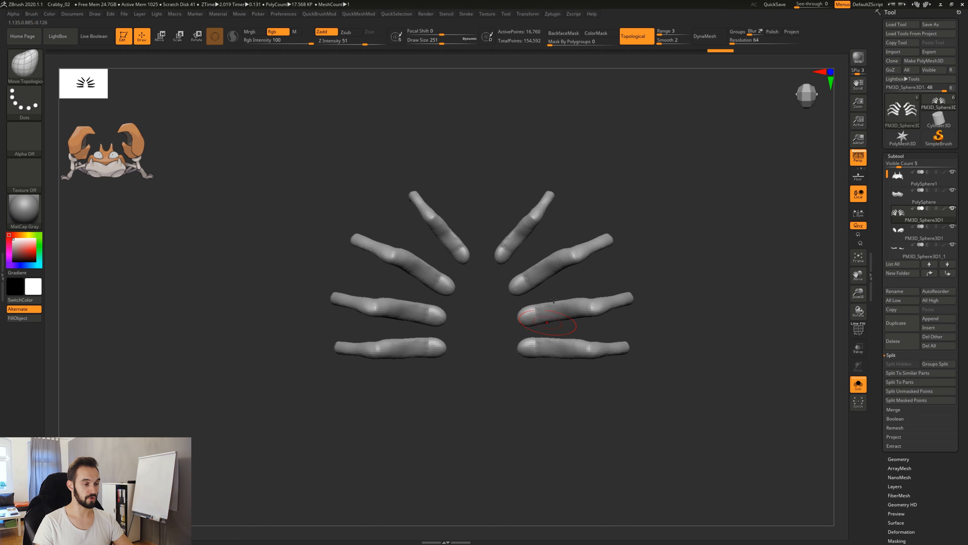
Step: Hide both front legs, one second-to-rear leg and the opposite rearmost leg one by one with SelectLasso outlines
alt+drag(659, 268, 652, 277)
mouse_move(512, 415)
ctrl+alt+shift+mouse_down()
mouse_move(485, 348)
mouse_move(494, 339)
mouse_move(696, 340)
mouse_move(669, 405)
mouse_move(626, 418)
mouse_move(555, 404)
ctrl+alt+shift+mouse_up()
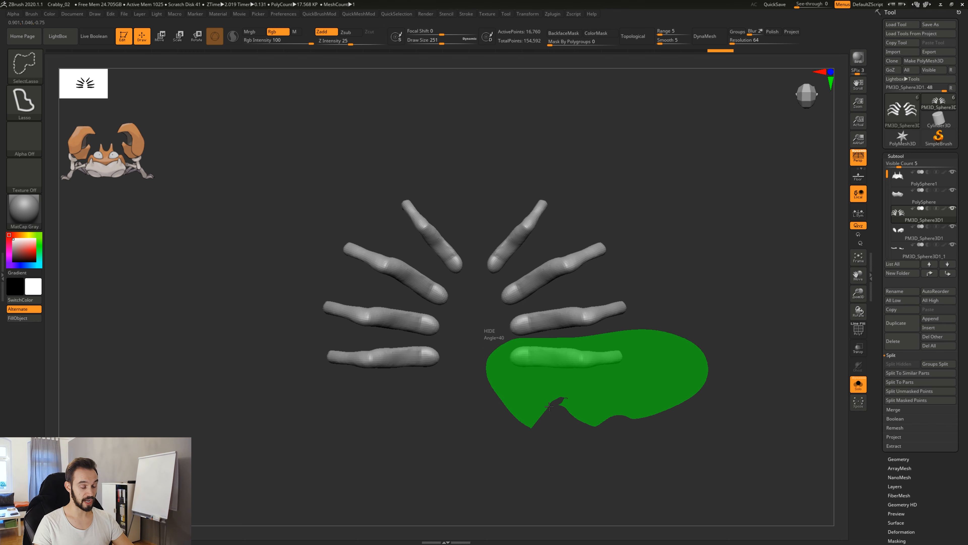
ctrl+alt+shift+drag(551, 408, 552, 407)
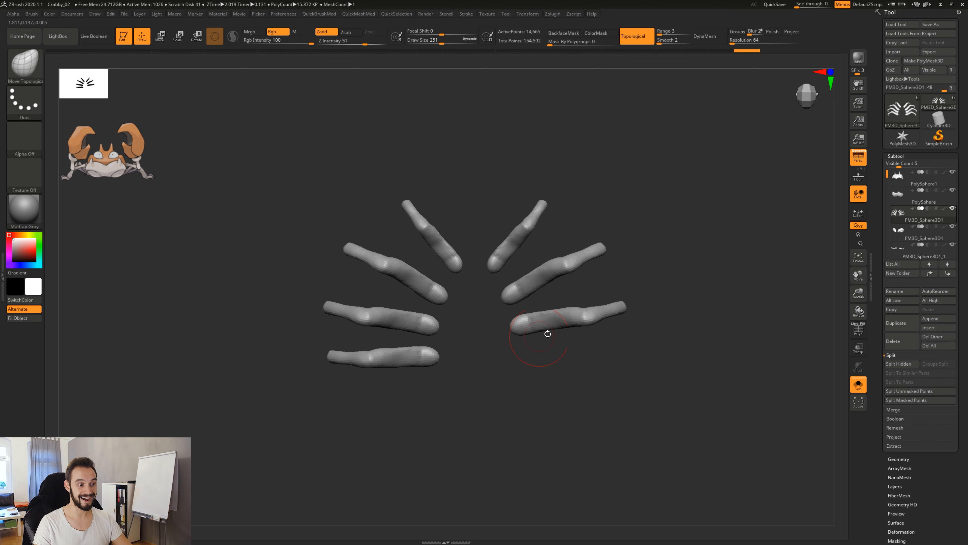
mouse_move(462, 292)
ctrl+shift+mouse_down()
mouse_move(324, 235)
mouse_move(408, 296)
mouse_move(448, 303)
ctrl+shift+mouse_up()
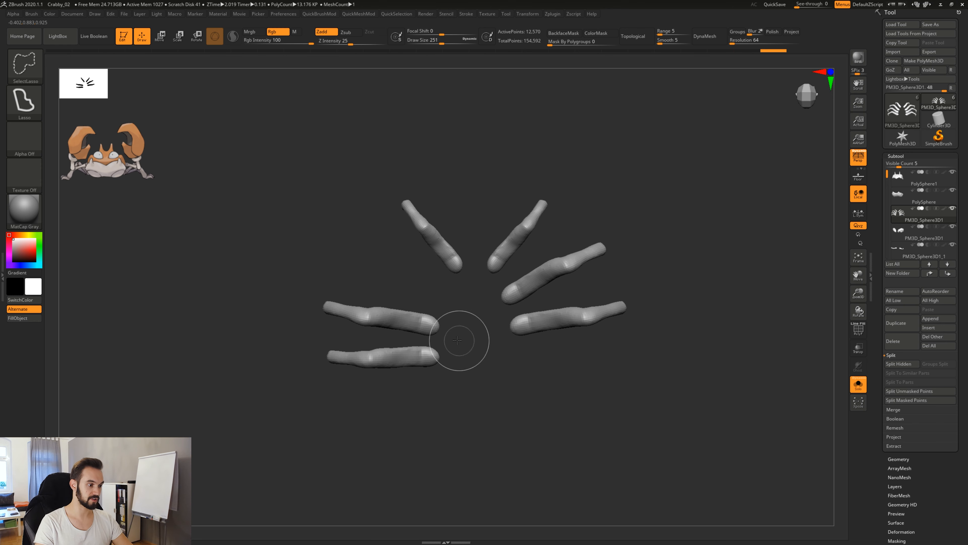
mouse_move(460, 340)
ctrl+shift+mouse_down()
mouse_move(348, 337)
mouse_move(493, 400)
mouse_move(480, 381)
ctrl+shift+mouse_up()
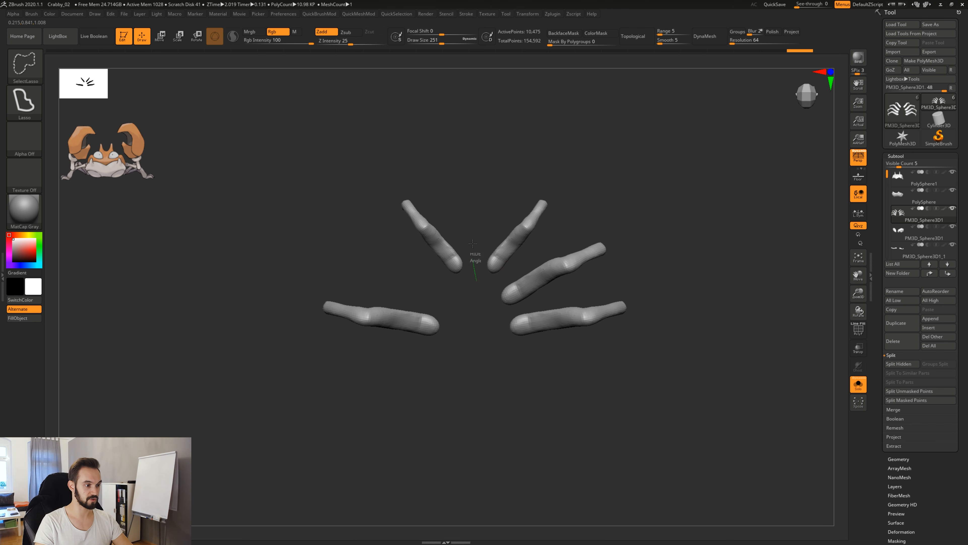
mouse_move(478, 285)
ctrl+shift+mouse_down()
mouse_move(537, 240)
mouse_move(479, 285)
ctrl+shift+mouse_up()
ctrl+shift+drag(540, 337, 528, 398)
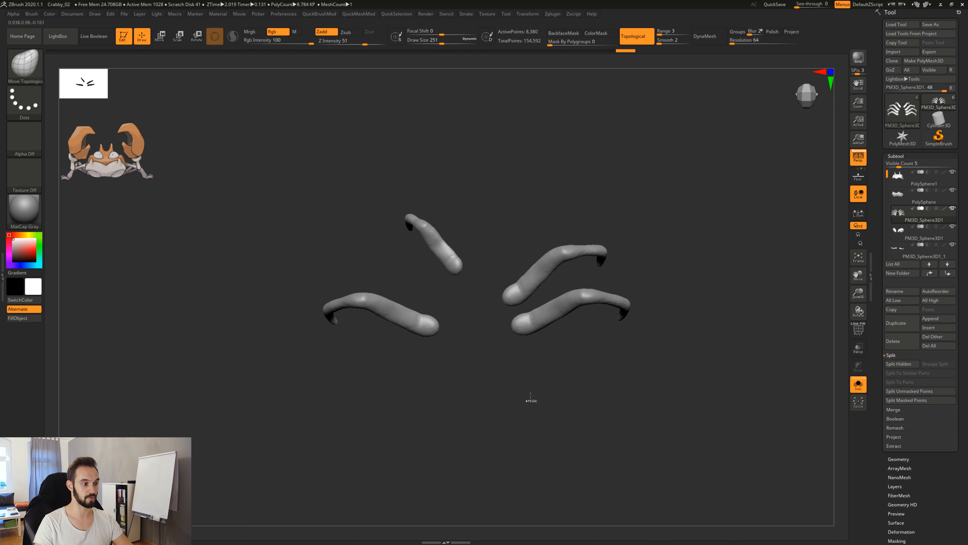
Step: Invert the visibility to show the four hidden legs instead, then unhide the entire legs subtool
mouse_move(686, 255)
ctrl+shift+mouse_down()
mouse_move(707, 306)
mouse_move(703, 342)
mouse_move(656, 400)
mouse_move(649, 385)
ctrl+shift+mouse_up()
ctrl+shift+drag(701, 307, 704, 324)
mouse_move(698, 286)
ctrl+shift+mouse_down()
mouse_move(709, 316)
mouse_move(703, 353)
ctrl+shift+mouse_up()
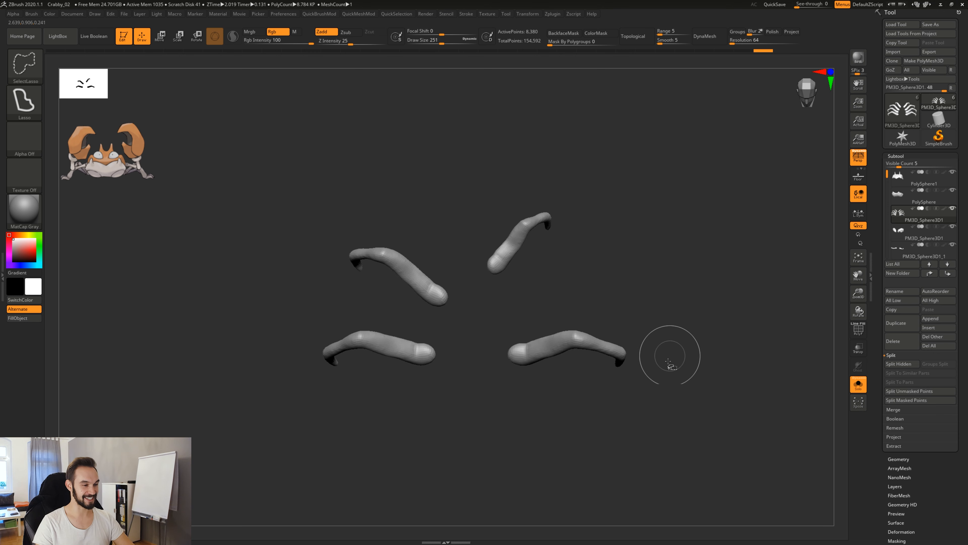
ctrl+shift+click(694, 305)
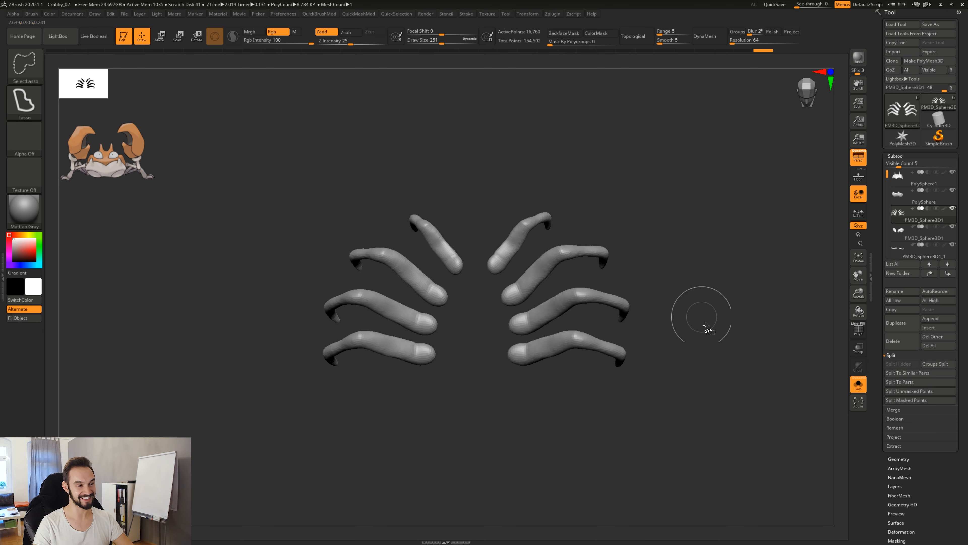
Step: Hide all four legs on one side of the crab with a SelectLasso outline drawn from the top view
drag(690, 385, 693, 336)
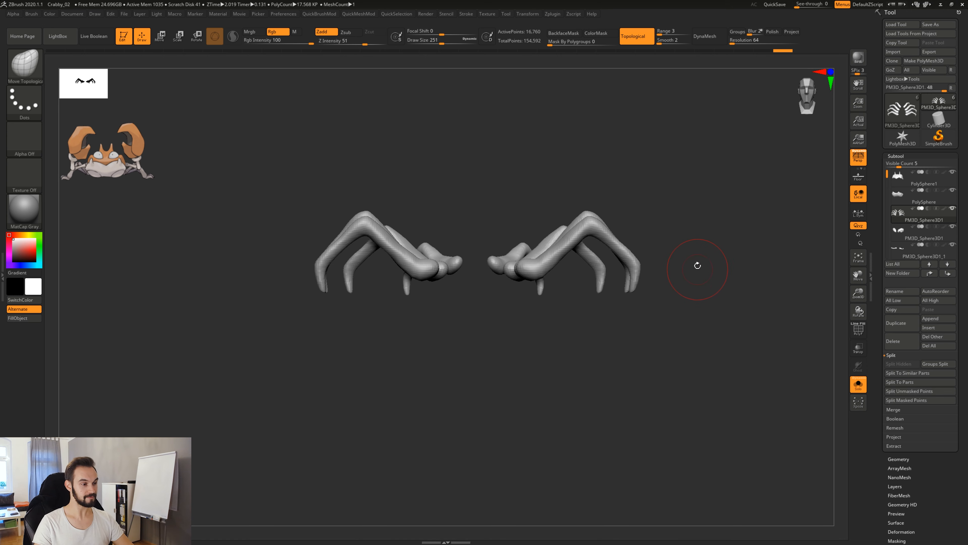
drag(692, 251, 685, 322)
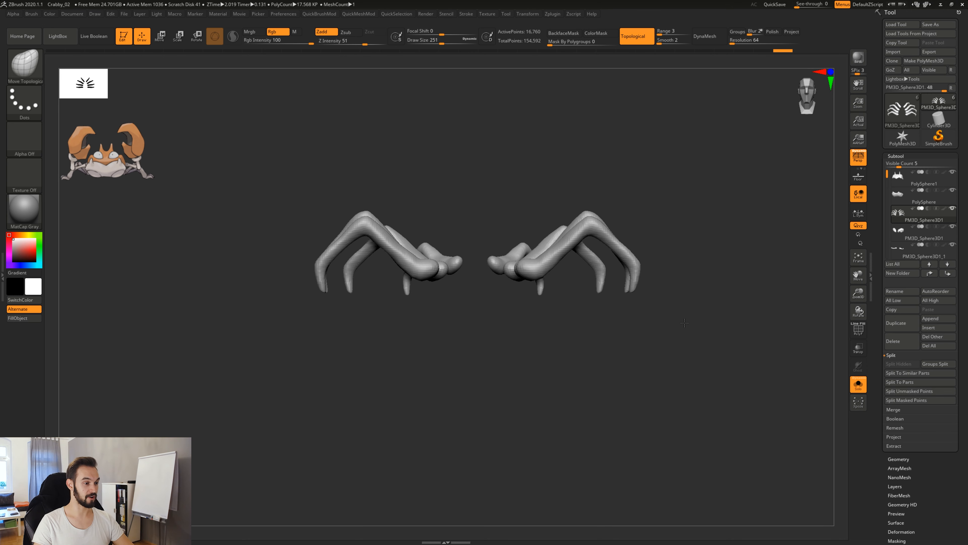
mouse_move(689, 371)
mouse_down()
mouse_move(669, 390)
mouse_move(651, 380)
mouse_move(677, 396)
mouse_move(693, 379)
mouse_up()
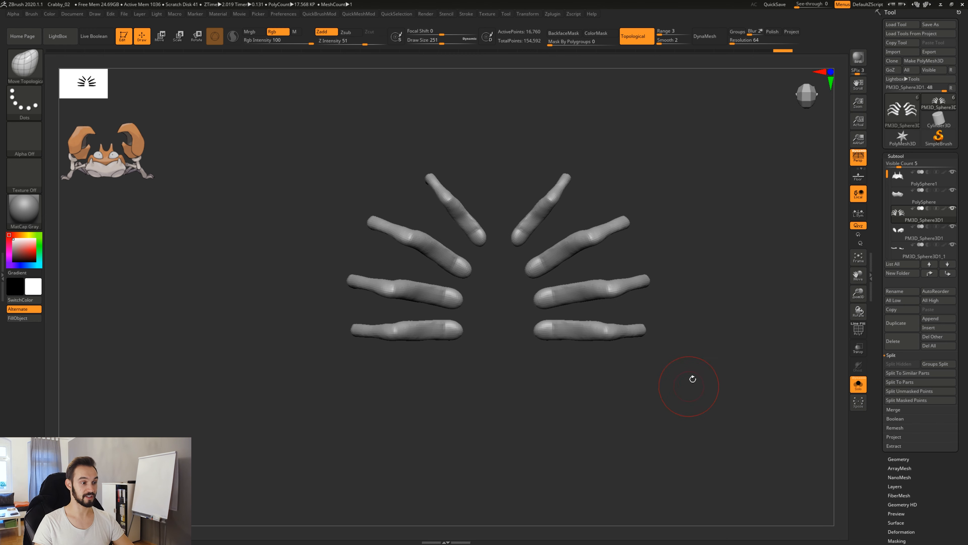
drag(703, 300, 522, 228)
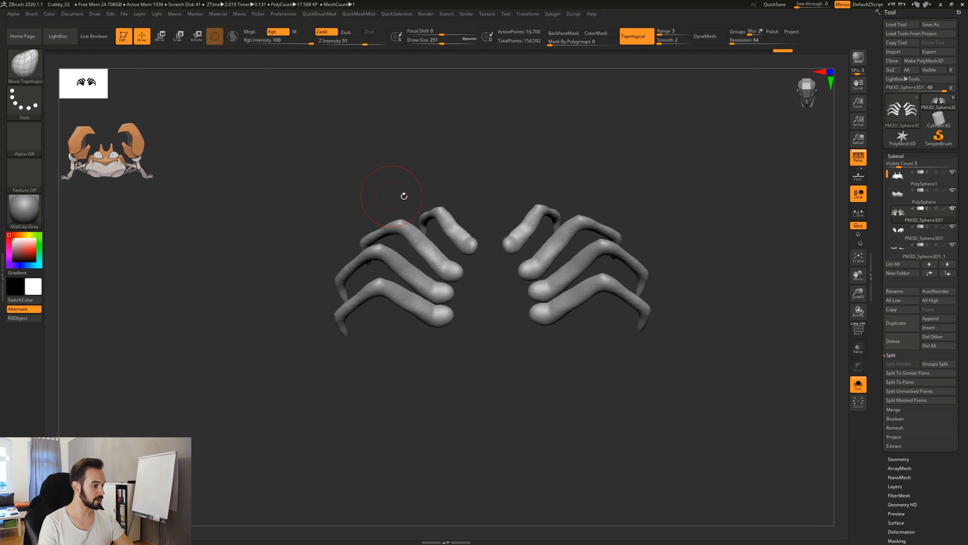
drag(588, 375, 505, 215)
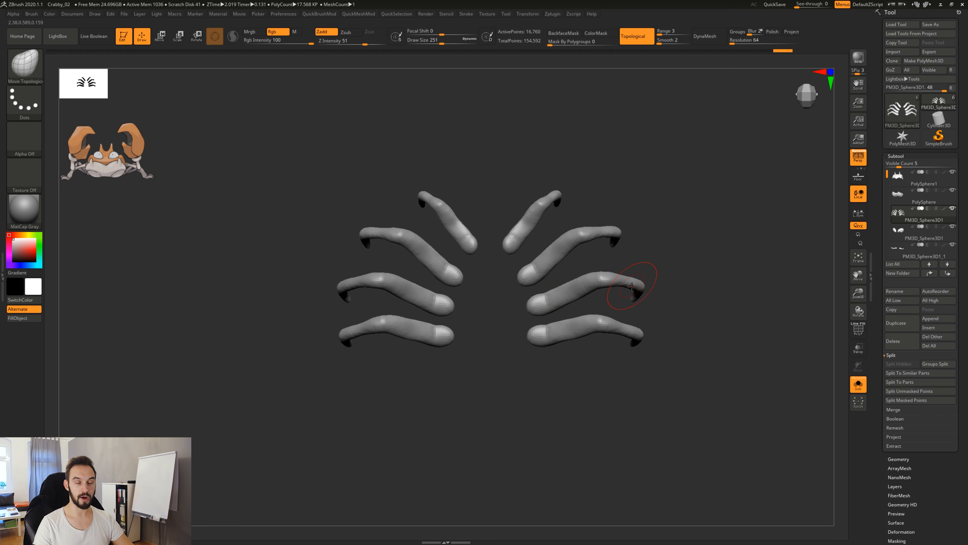
drag(555, 435, 520, 404)
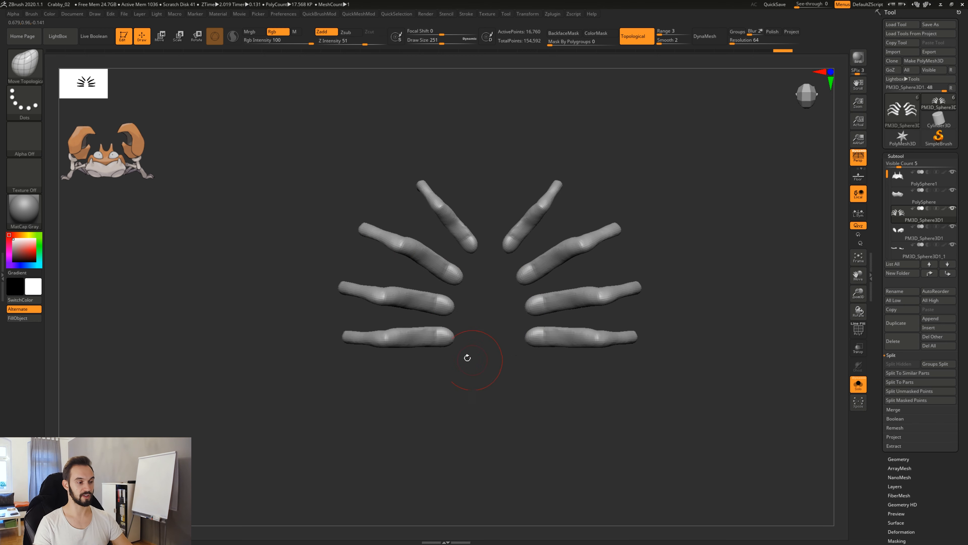
mouse_move(491, 347)
ctrl+shift+mouse_down()
mouse_move(429, 390)
mouse_move(264, 303)
mouse_move(313, 193)
mouse_move(434, 139)
mouse_move(488, 151)
mouse_move(498, 179)
mouse_move(495, 263)
ctrl+shift+mouse_up()
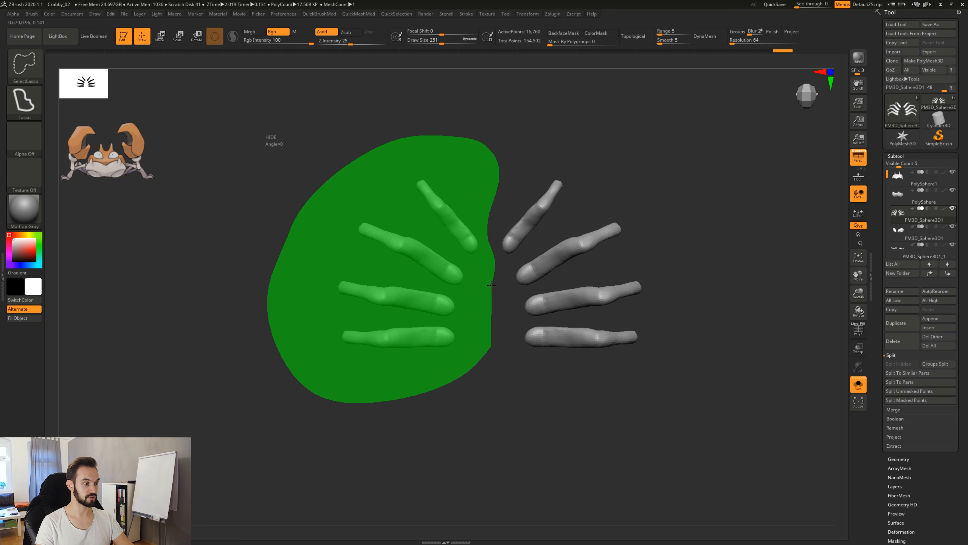
ctrl+alt+shift+drag(492, 285, 493, 295)
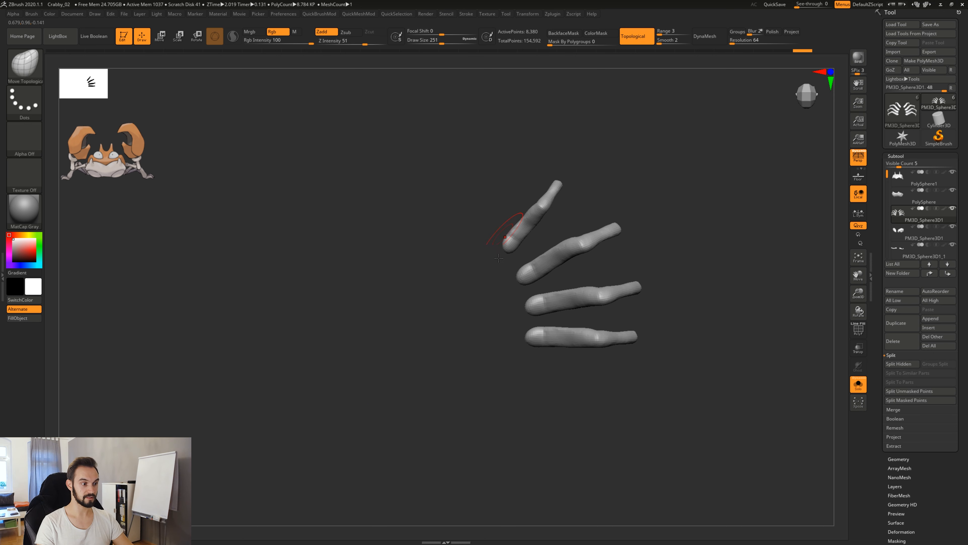
Step: Delete the hidden legs so only one side of the legs subtool remains
alt+drag(489, 376, 469, 379)
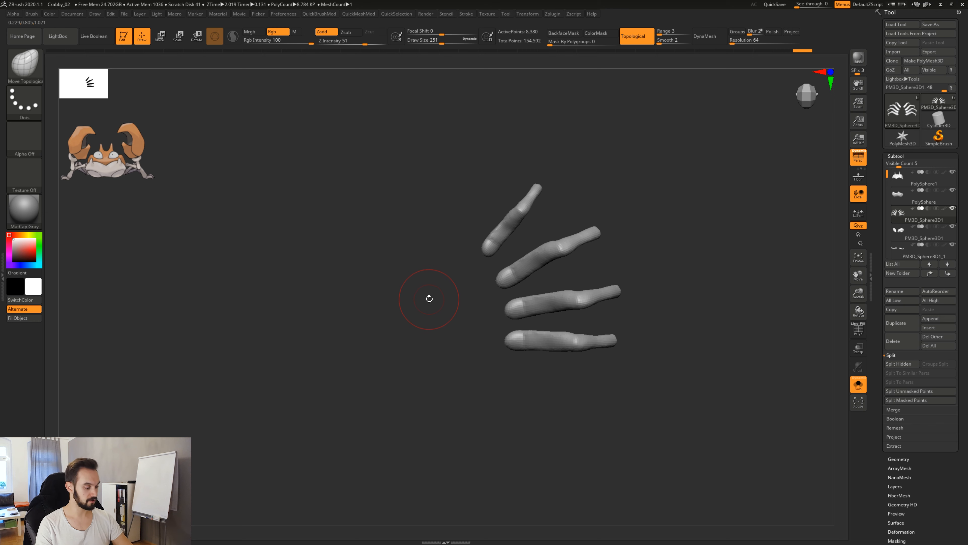
key(2)
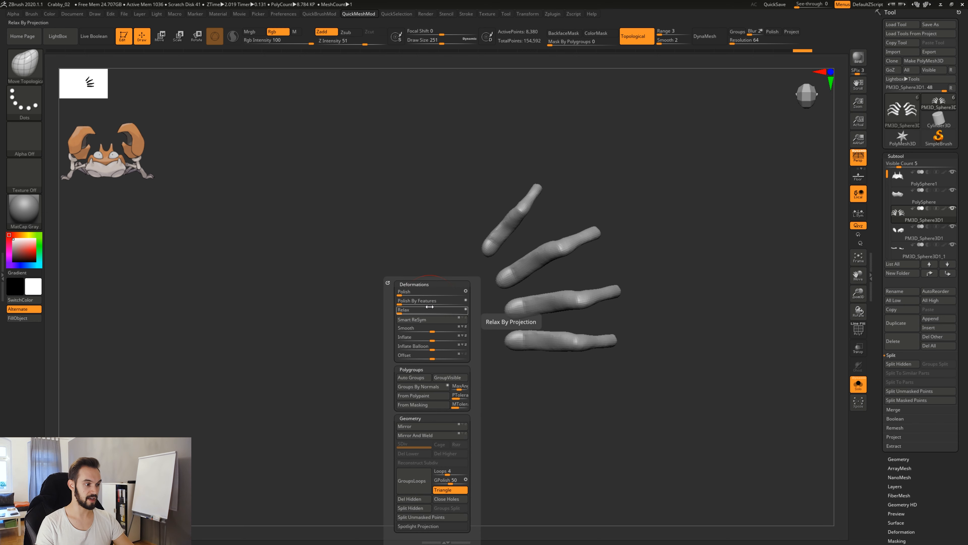
click(417, 501)
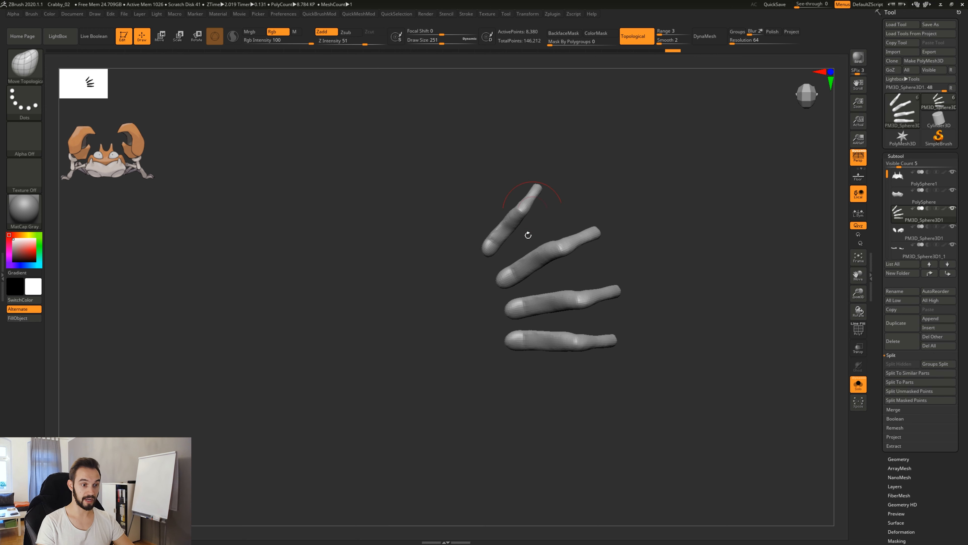
Step: Hide the rearmost leg with a SelectLasso outline, then unhide all four legs
drag(410, 250, 473, 371)
key(ctrl+shift)
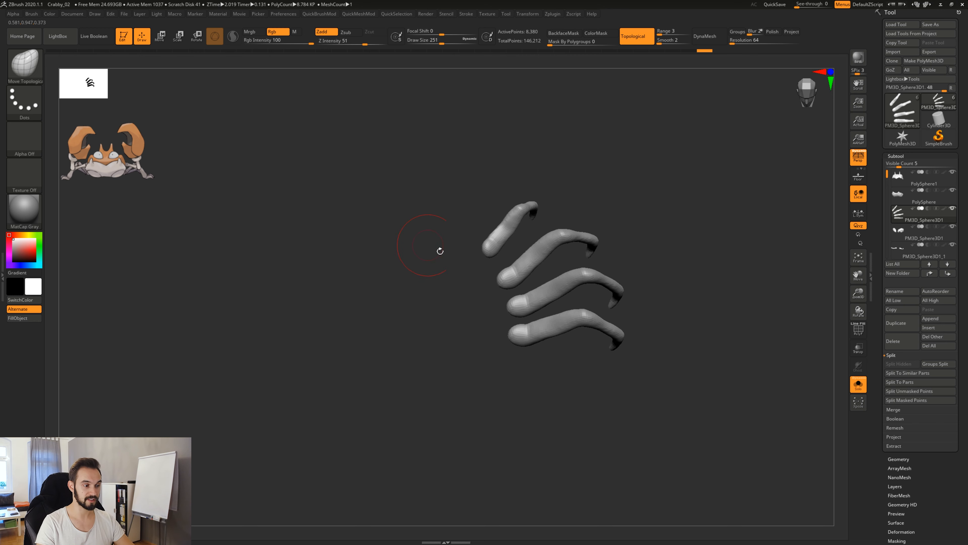
drag(444, 345, 441, 405)
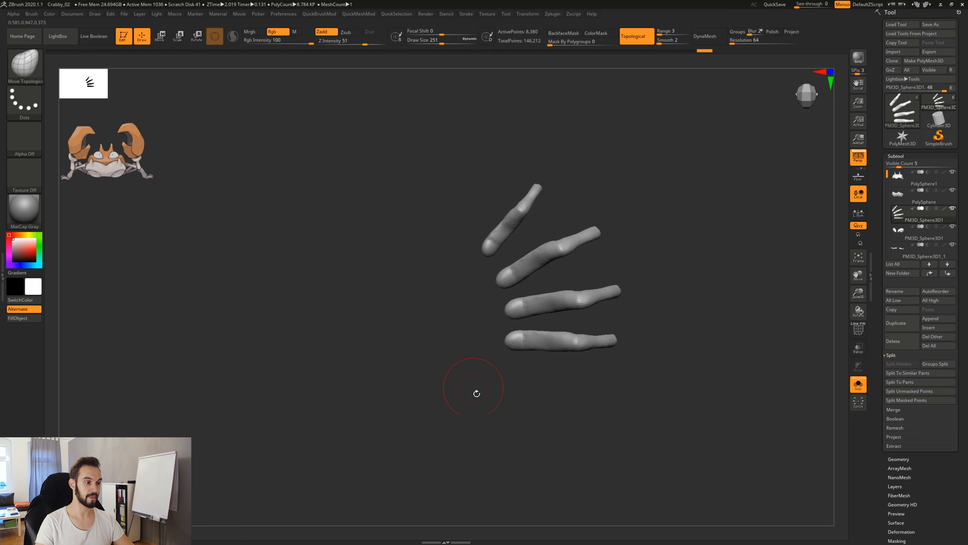
alt+drag(513, 411, 465, 412)
mouse_move(529, 411)
mouse_down()
mouse_move(531, 332)
mouse_move(520, 426)
mouse_up()
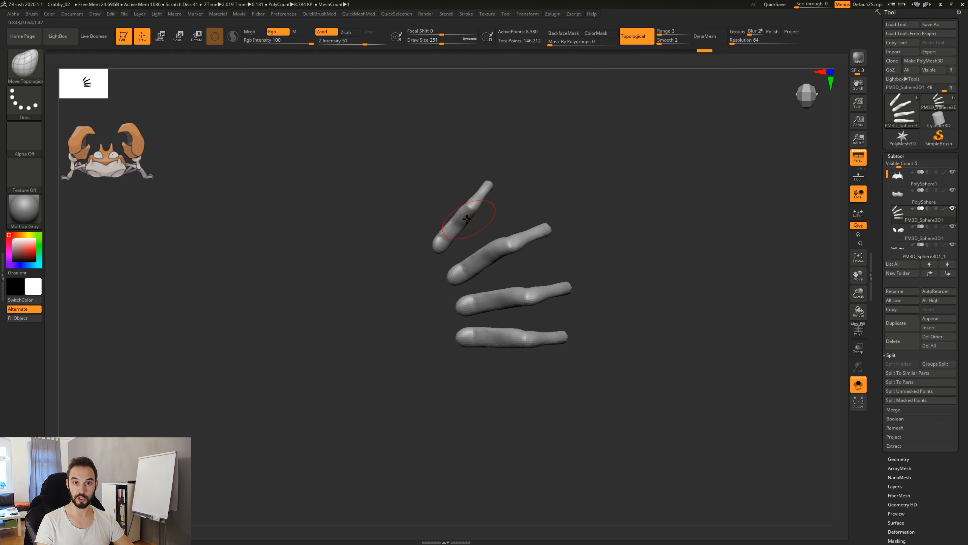
mouse_move(509, 146)
ctrl+shift+mouse_down()
mouse_move(431, 190)
mouse_move(419, 302)
mouse_move(473, 328)
mouse_move(612, 292)
mouse_move(615, 282)
ctrl+shift+mouse_up()
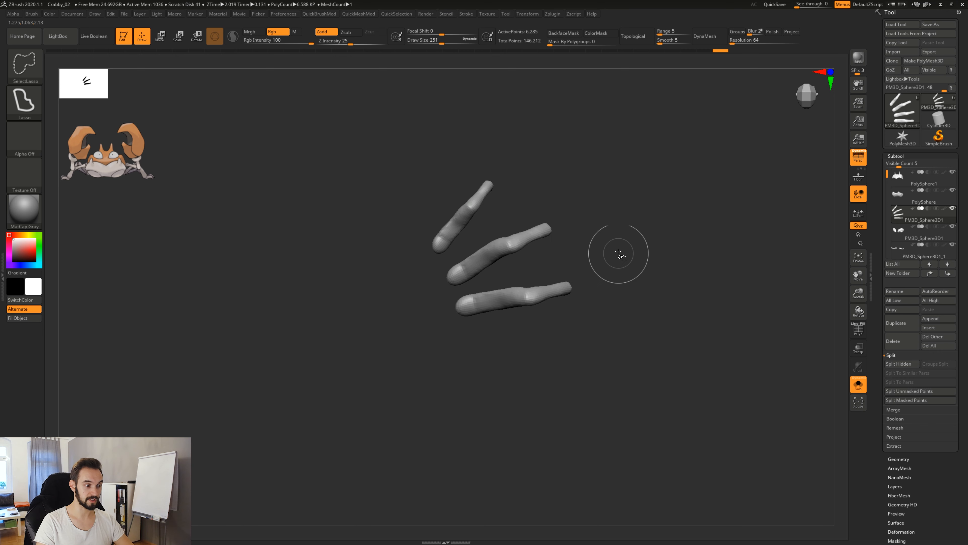
ctrl+shift+click(618, 254)
ctrl+shift+click(640, 299)
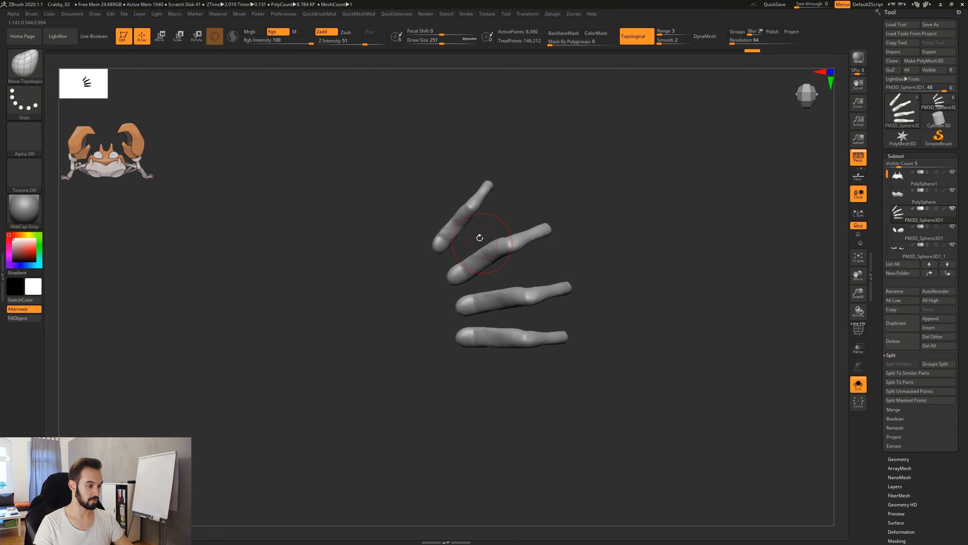
Step: Isolate the rearmost leg with SelectLasso, inverting the visibility and back, then delete the three hidden legs
ctrl+shift+drag(479, 237, 492, 193)
mouse_move(500, 145)
ctrl+shift+mouse_down()
mouse_move(419, 231)
mouse_move(439, 305)
mouse_move(456, 324)
mouse_move(595, 315)
mouse_move(633, 213)
mouse_move(515, 153)
ctrl+shift+mouse_up()
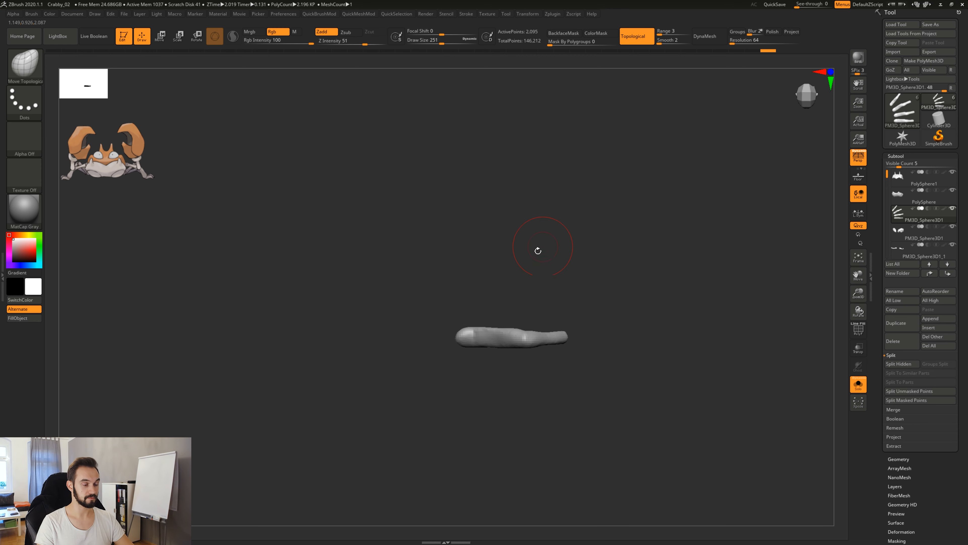
drag(537, 250, 592, 290)
key(ctrl+shift)
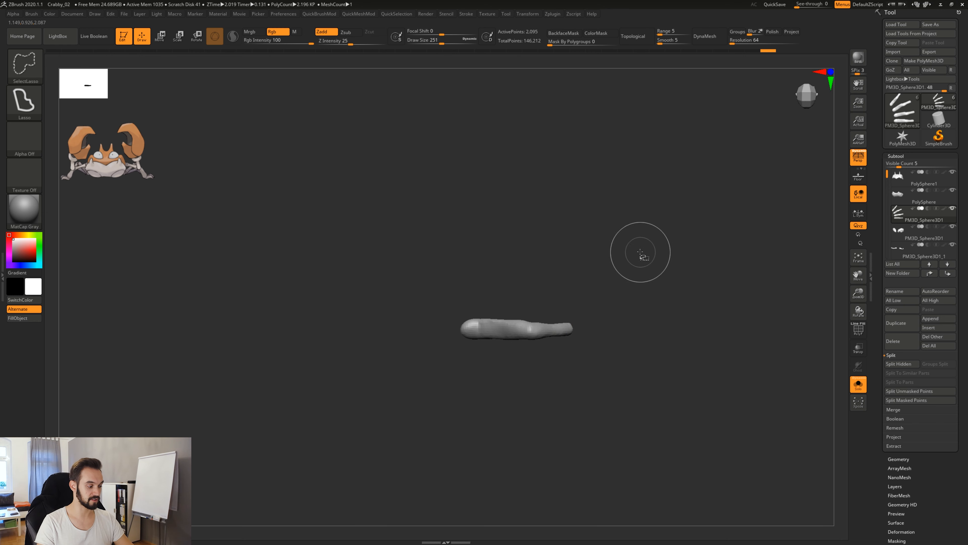
ctrl+shift+click(626, 244)
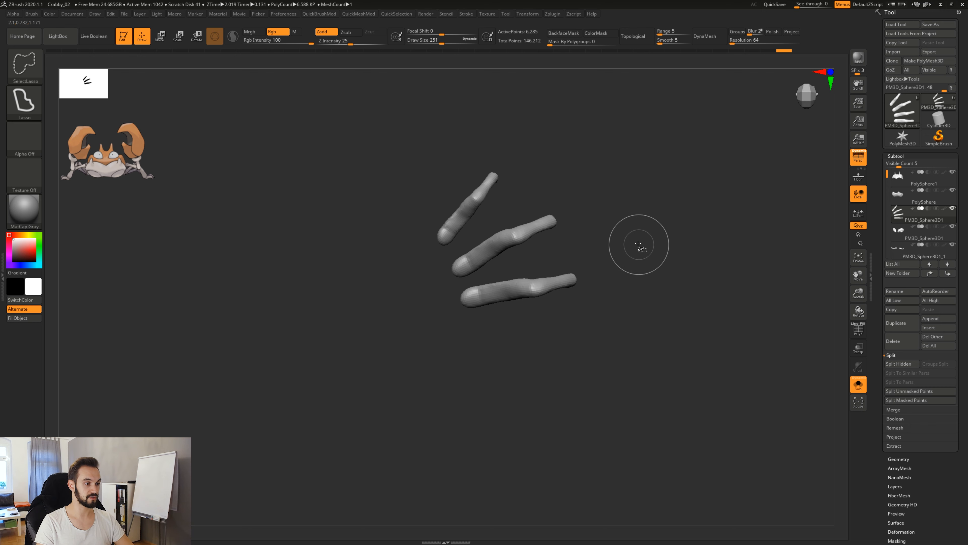
ctrl+shift+drag(639, 245, 643, 275)
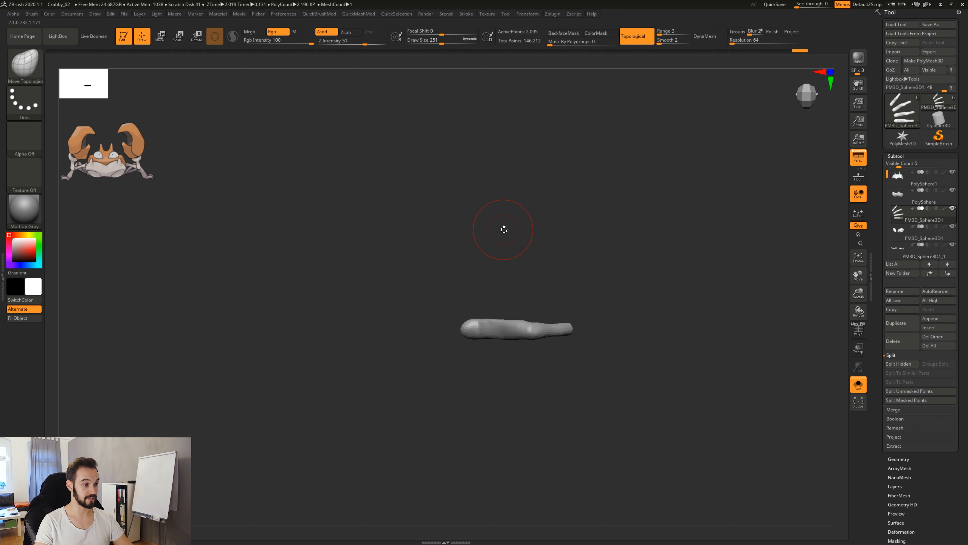
key(2)
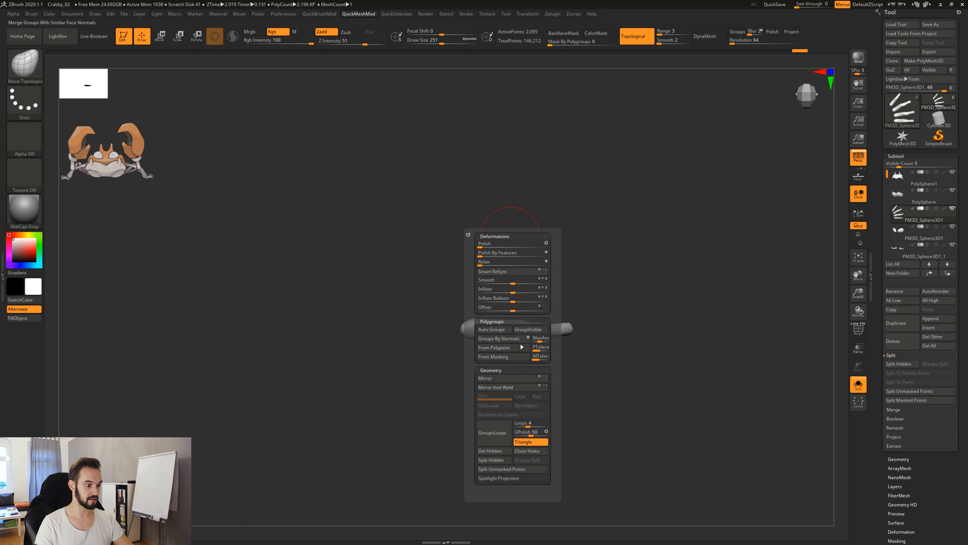
click(491, 452)
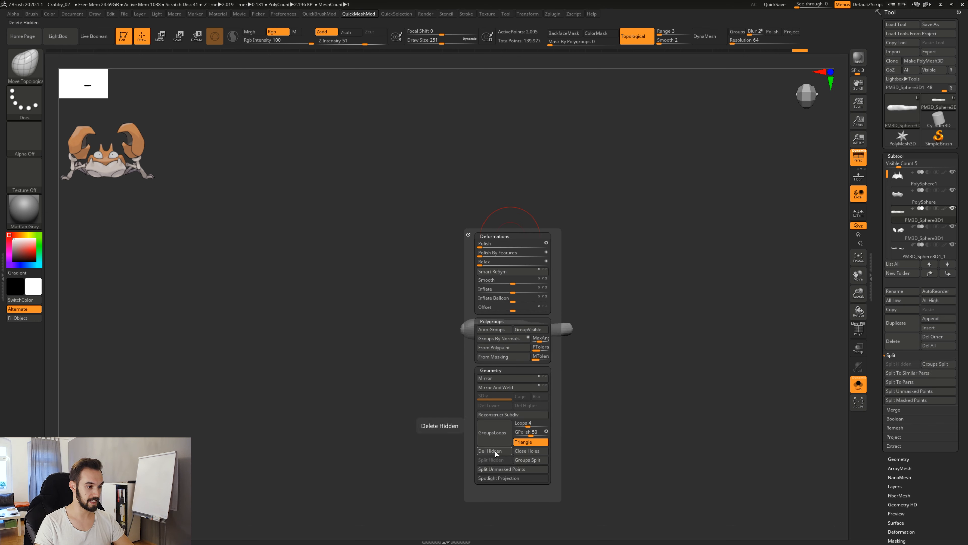
Step: Set the DynaMesh resolution for the remaining leg to 128
drag(606, 400, 606, 274)
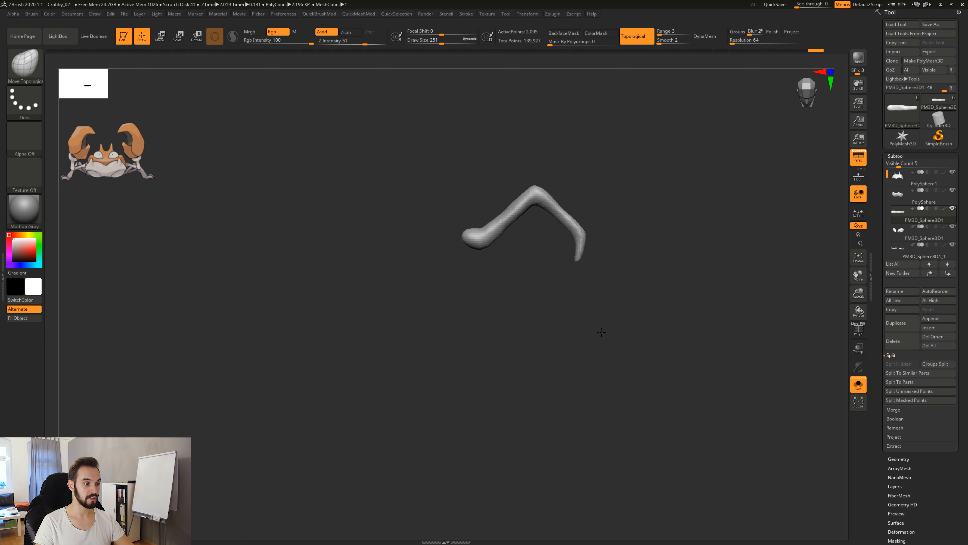
alt+drag(530, 318, 522, 281)
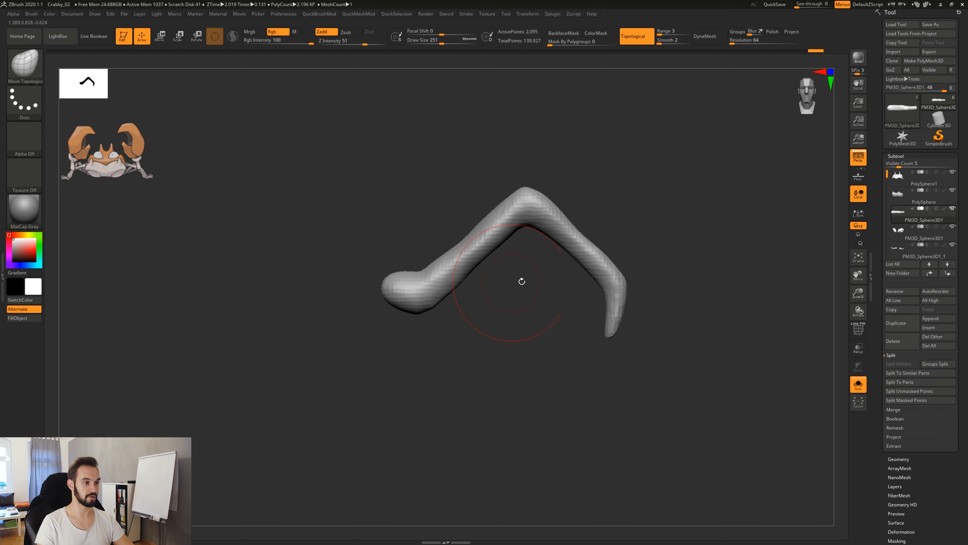
mouse_move(558, 369)
alt+mouse_down()
mouse_move(516, 346)
mouse_move(545, 366)
alt+mouse_up()
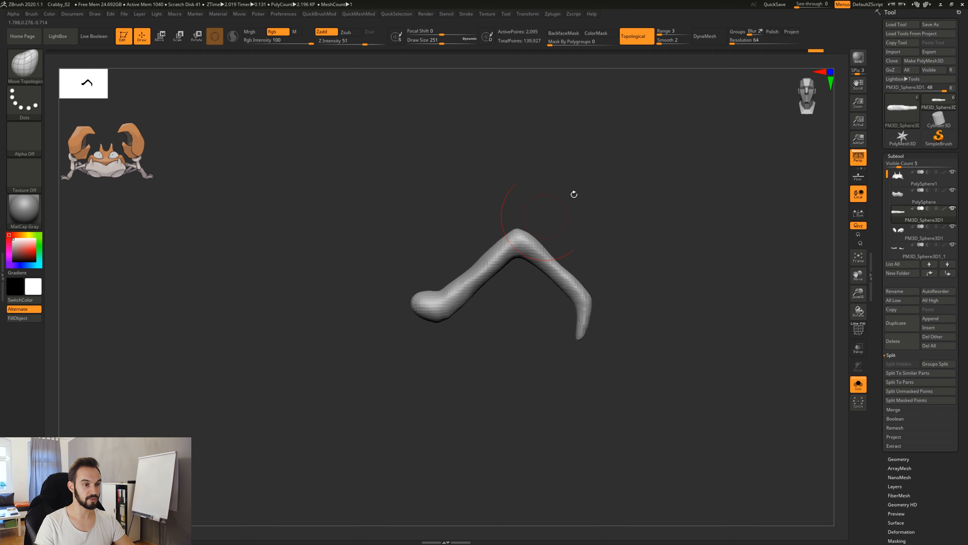
click(736, 40)
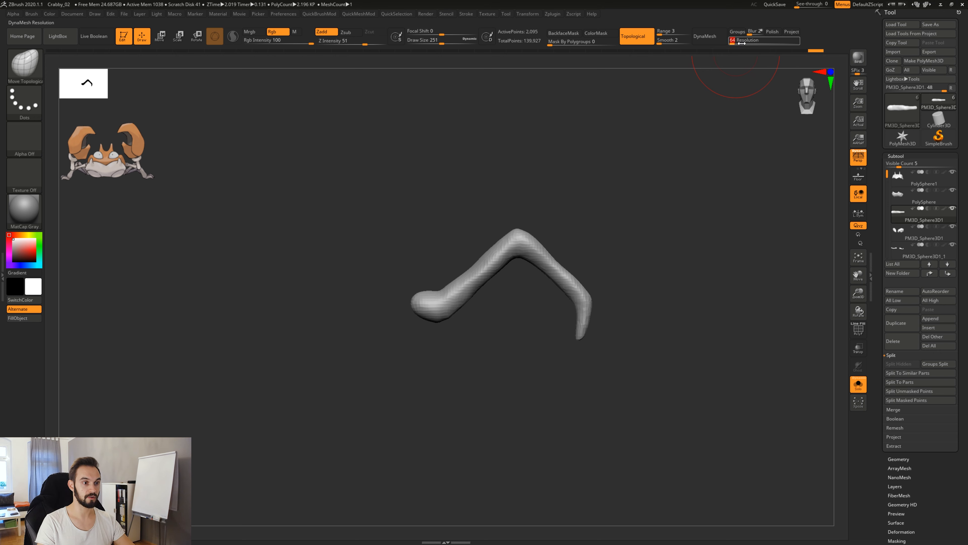
text(12)
key(Return)
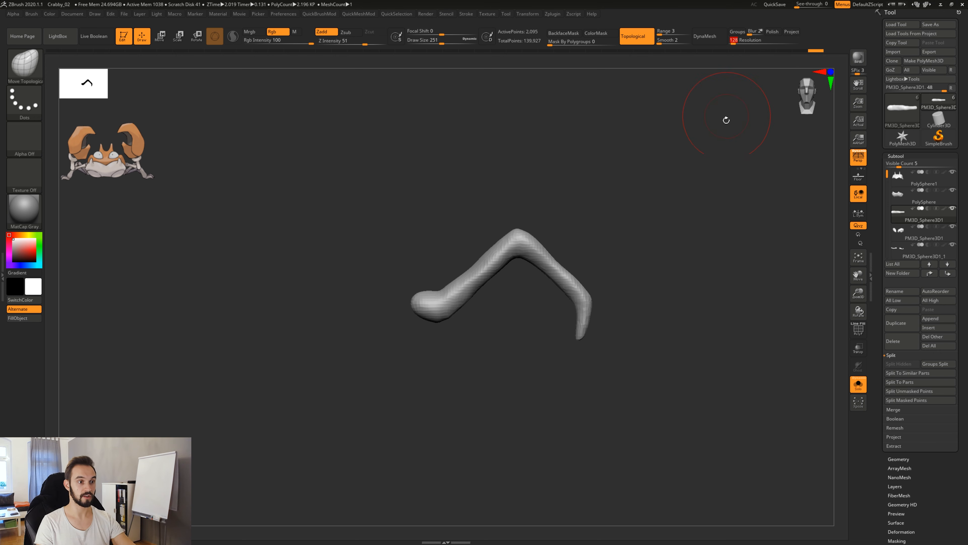
Step: Remesh the leg with DynaMesh and inspect its new topology by turning the polyframe display on and off
alt+drag(509, 337, 516, 368)
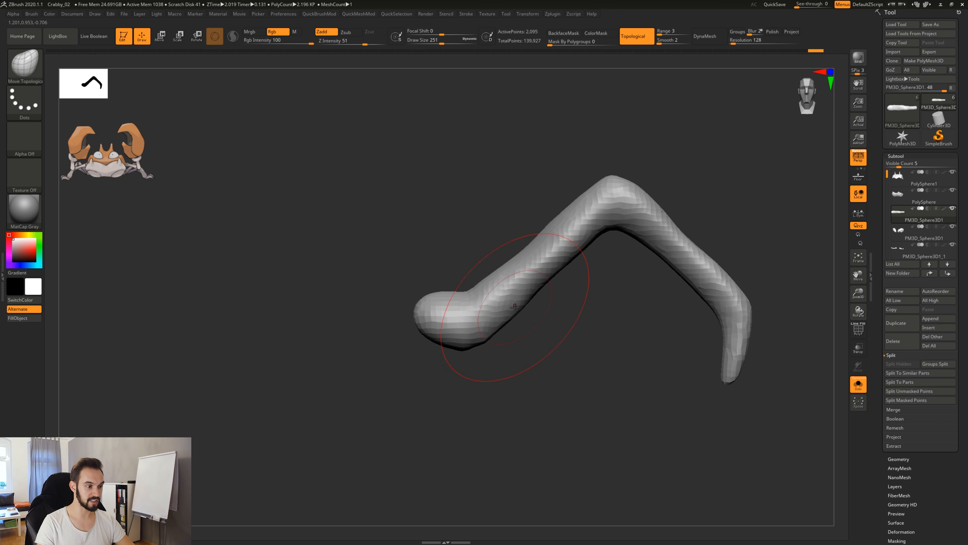
alt+drag(598, 350, 523, 378)
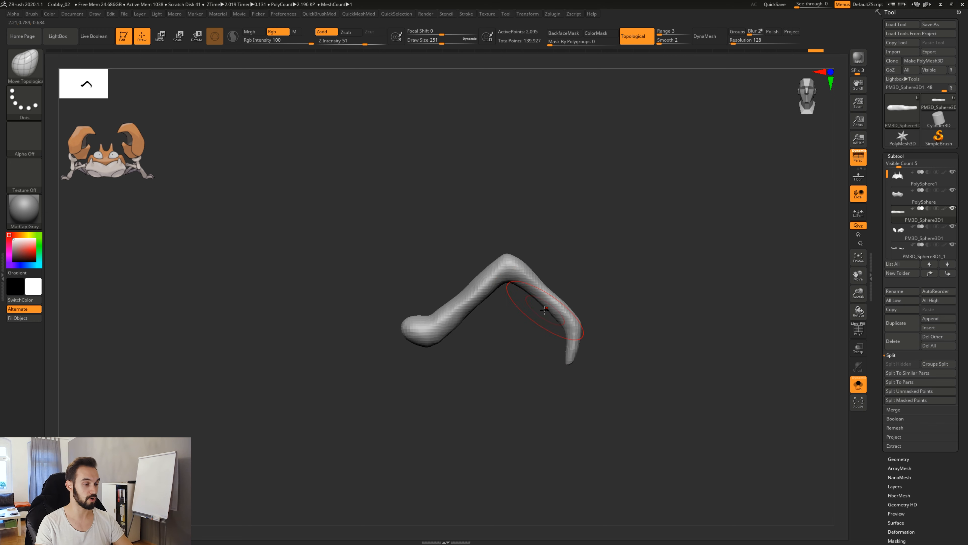
ctrl+drag(615, 200, 681, 253)
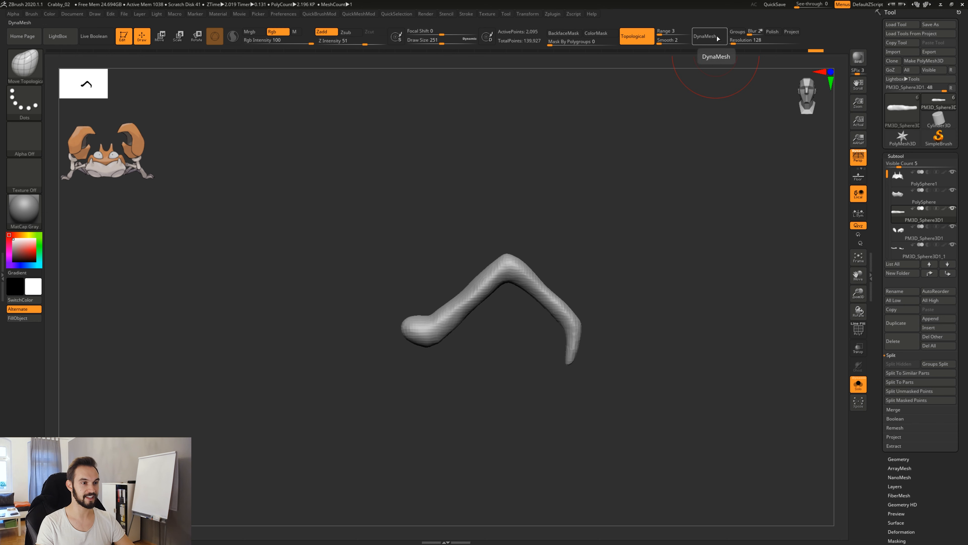
click(710, 36)
key(shift+f)
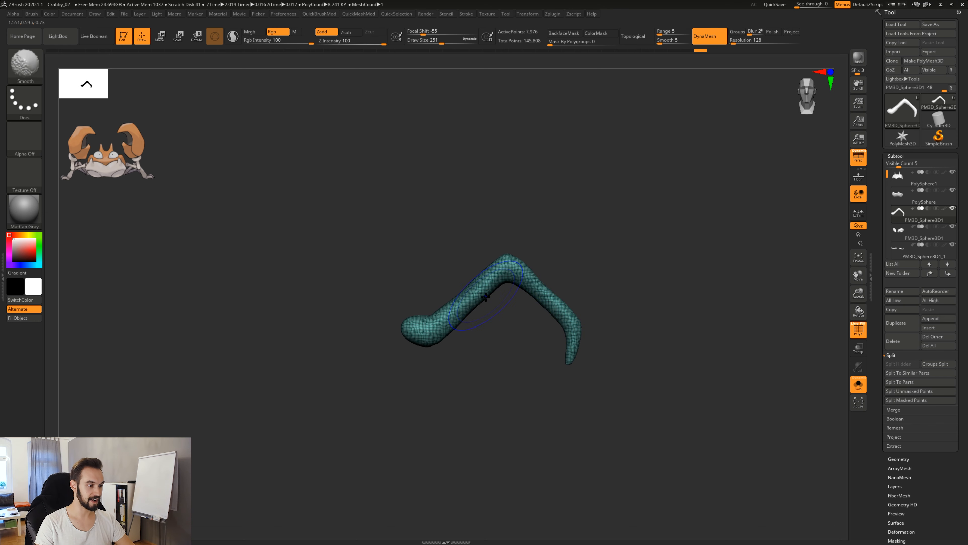
key(shift+f)
drag(624, 324, 639, 339)
drag(635, 268, 596, 355)
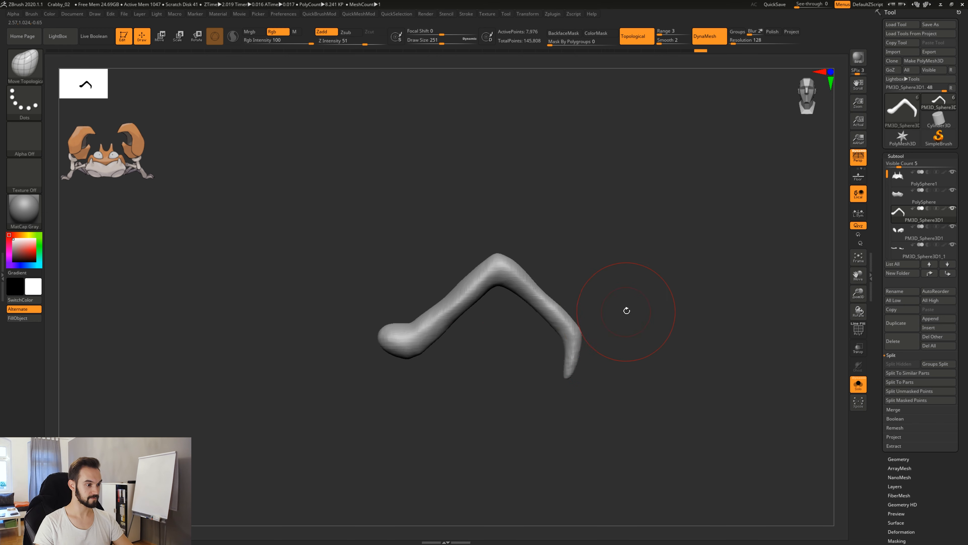
drag(626, 310, 643, 320)
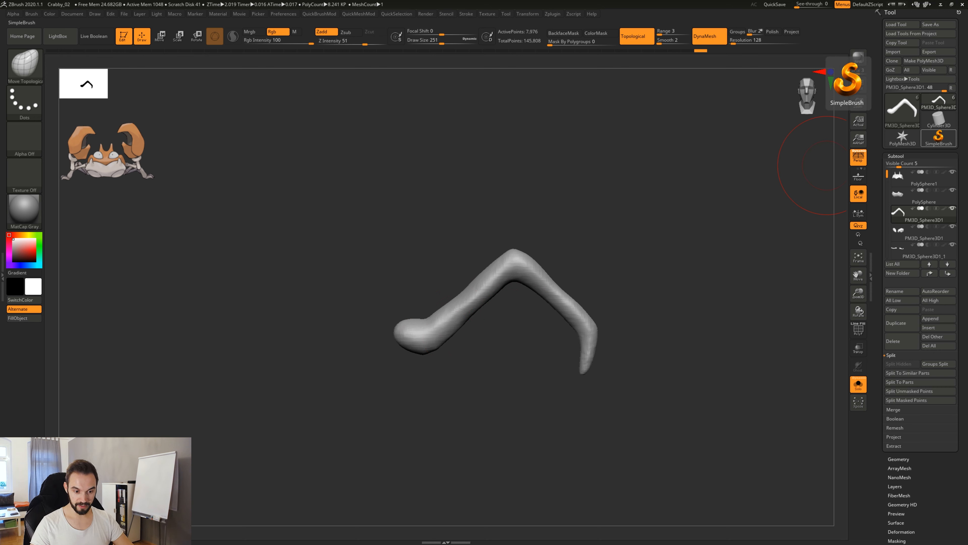
Step: Find and launch Epic Pen to get on-screen annotation tools over the leg model
key(super)
text(epic)
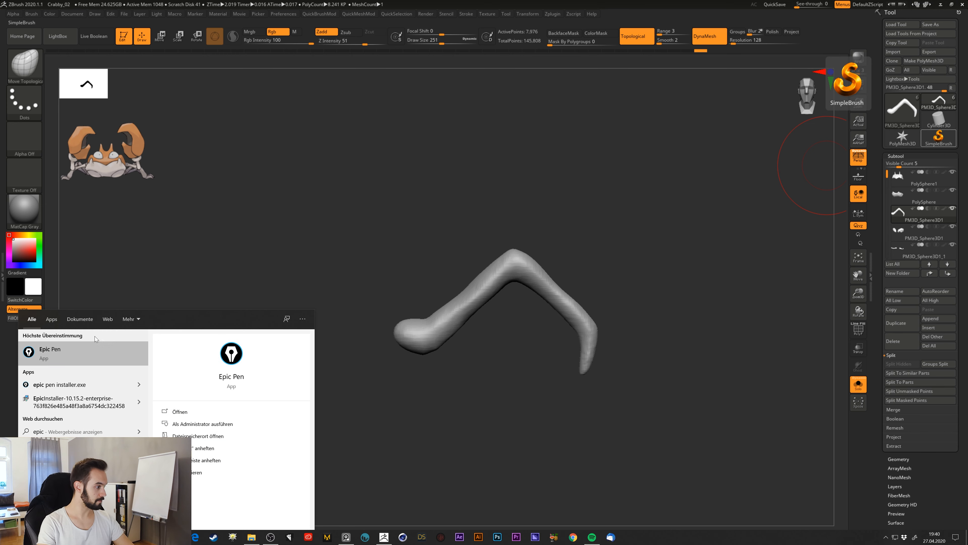
click(87, 350)
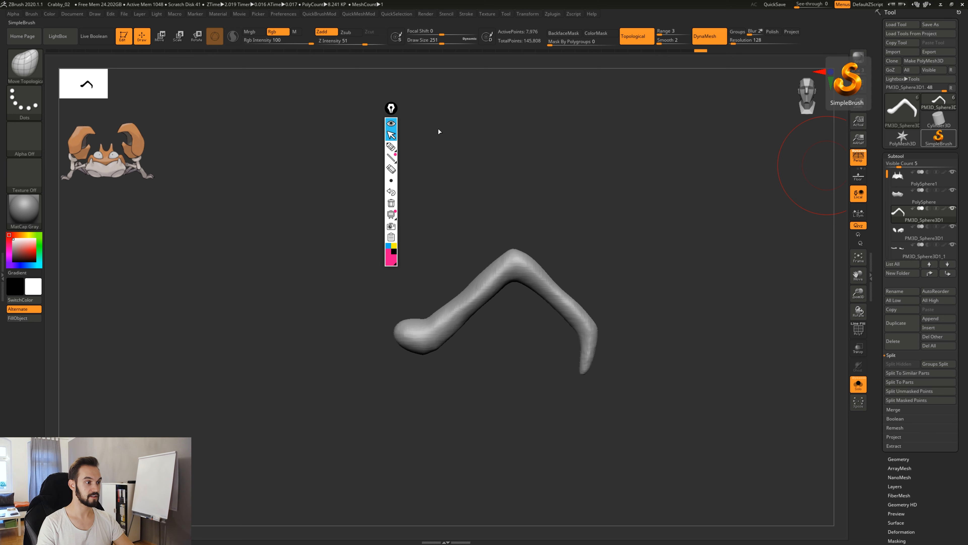
Step: Move the annotation toolbar aside and draw three dividing lines across the leg at its joints
drag(391, 108, 739, 115)
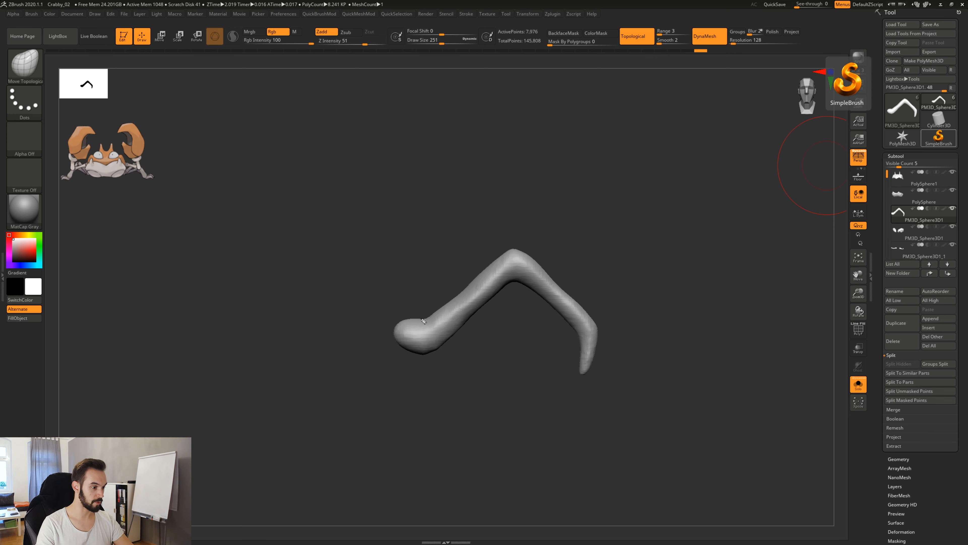
drag(423, 303, 442, 363)
drag(515, 210, 515, 294)
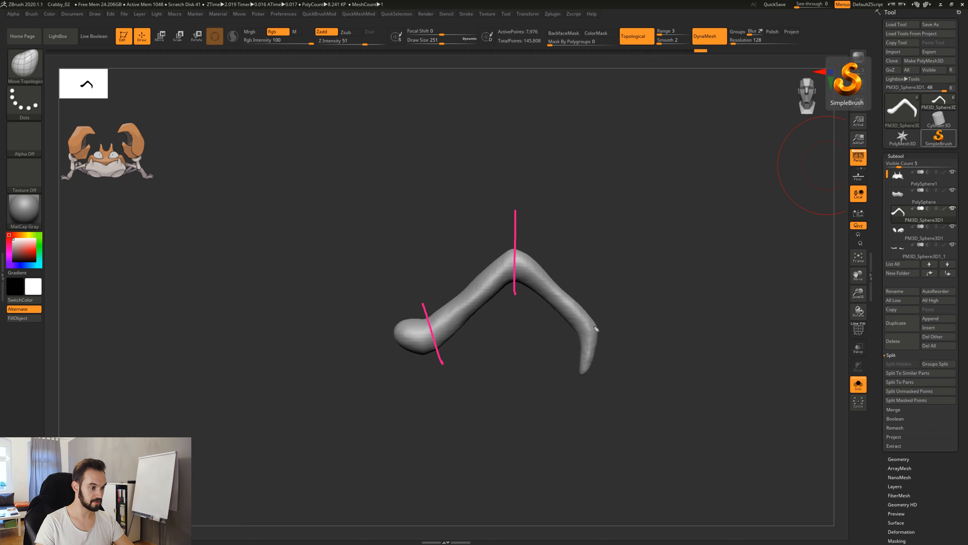
drag(589, 332, 622, 312)
Step: Number the four marked leg segments 1 to 4 from the body end to the tip with handwritten annotations
drag(388, 289, 406, 294)
drag(450, 247, 480, 253)
mouse_move(572, 256)
mouse_down()
mouse_move(589, 266)
mouse_move(583, 271)
mouse_up()
drag(620, 337, 628, 361)
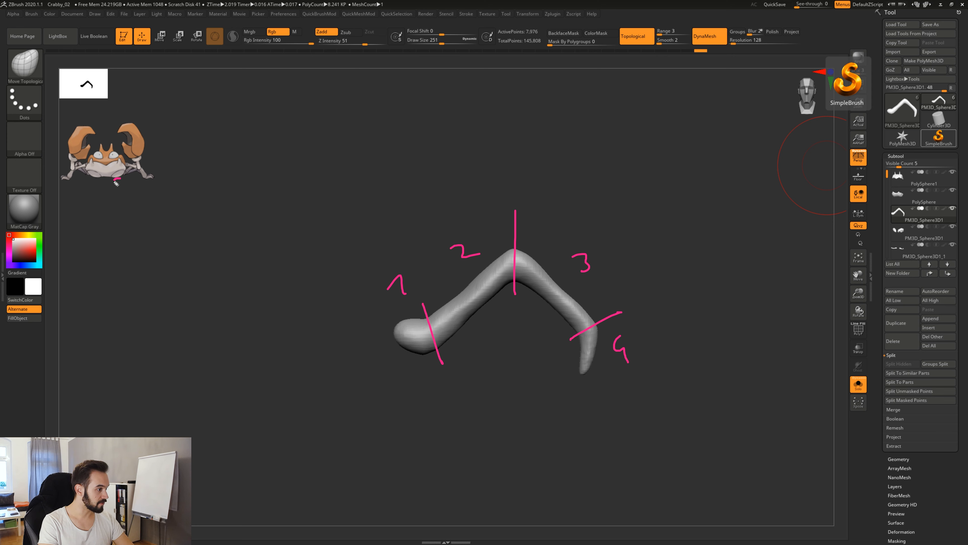
Step: Sketch a segmented leg over the crab reference image, and clear all on-screen annotations
mouse_move(128, 178)
mouse_down()
mouse_move(149, 147)
mouse_move(190, 190)
mouse_move(169, 189)
mouse_up()
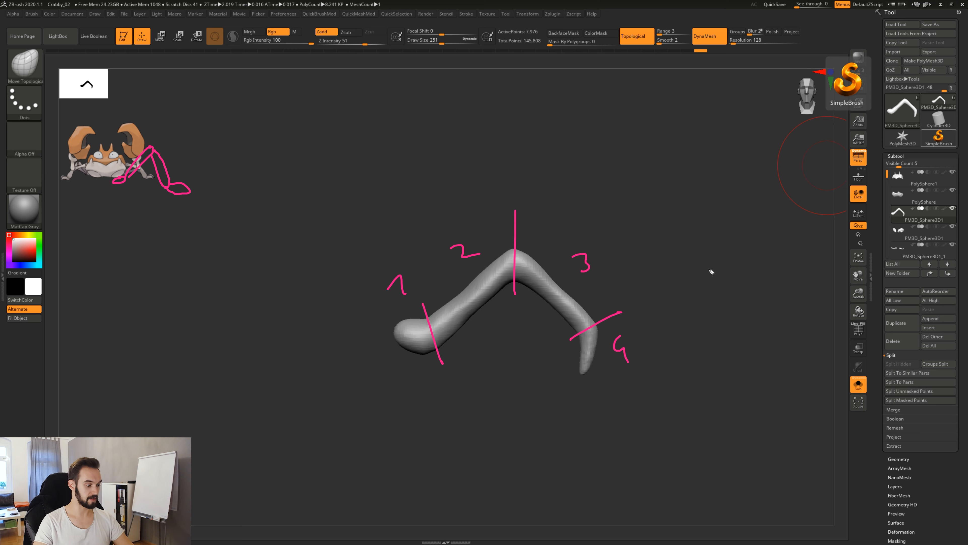
key(ctrl+shift+7)
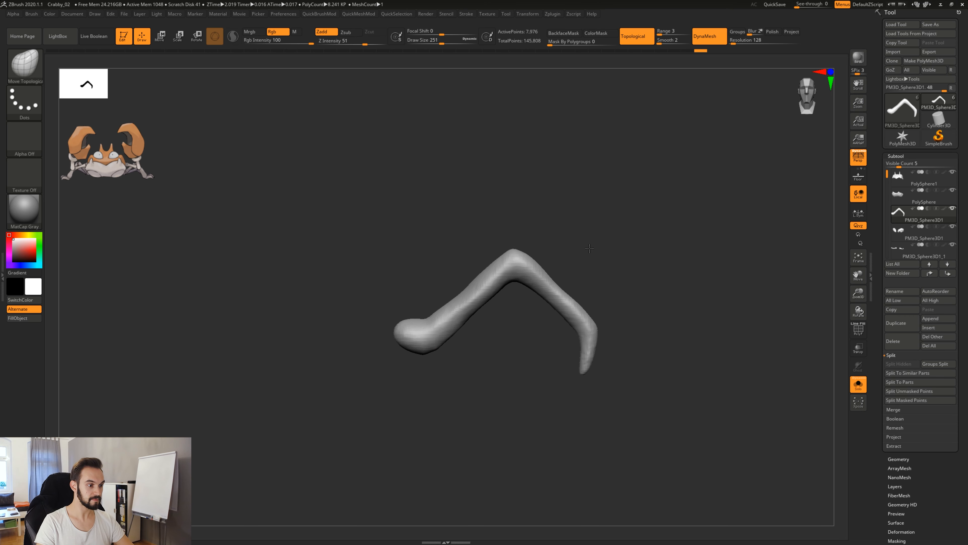
Step: Turn on the polyframe display for the leg and frame the whole leg in view
alt+drag(604, 254, 602, 228)
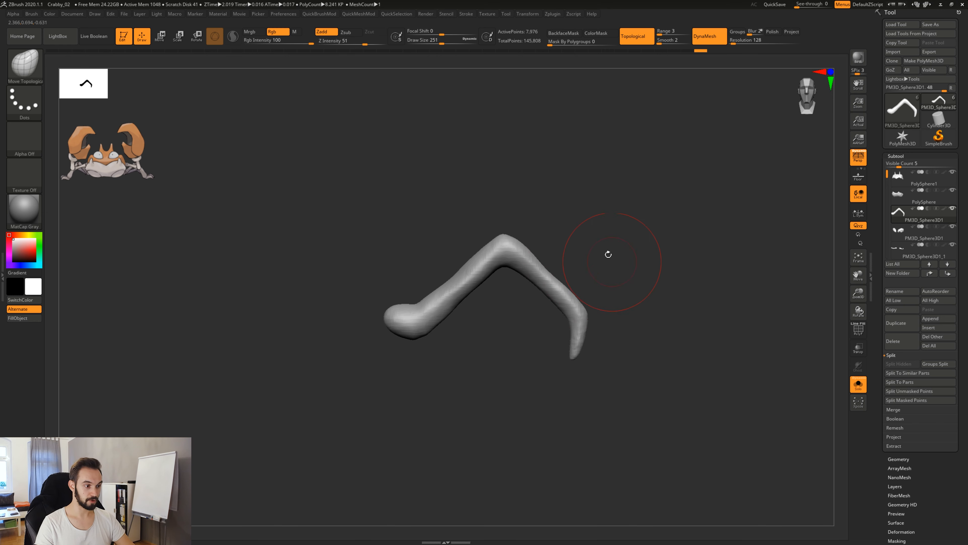
key(shift+f)
alt+drag(598, 244, 617, 239)
mouse_move(511, 223)
alt+mouse_down()
mouse_move(701, 237)
mouse_move(637, 243)
mouse_move(578, 221)
alt+mouse_up()
alt+drag(564, 260, 590, 255)
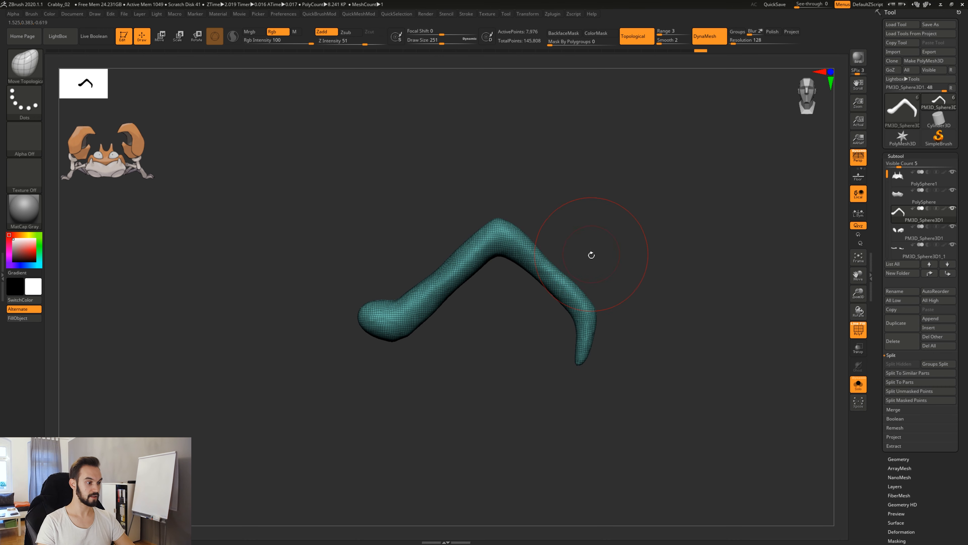
Step: Isolate the leg's second segment with SelectLasso, assign it its own polygroup and show the whole leg again
key(ctrl)
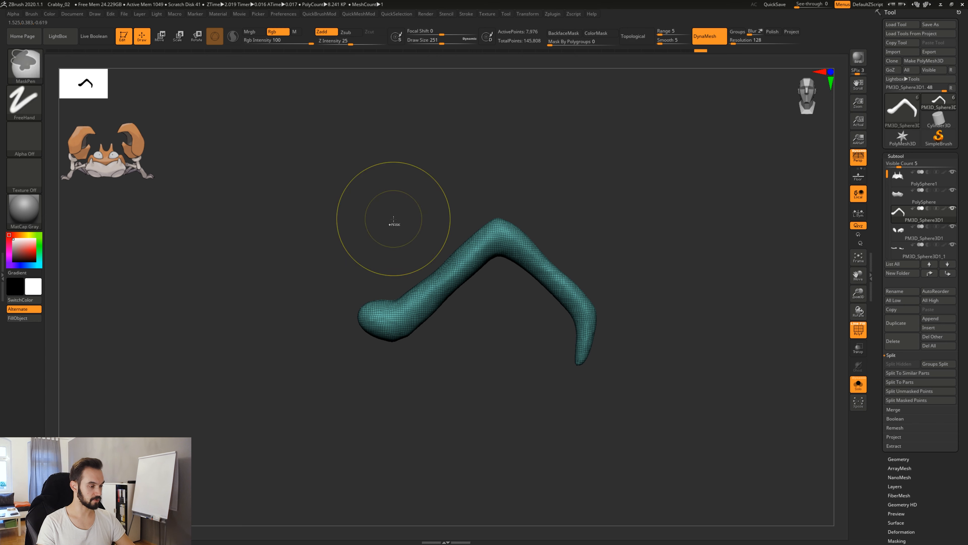
key(ctrl+shift)
mouse_move(388, 273)
ctrl+shift+mouse_down()
mouse_move(410, 352)
mouse_move(501, 259)
mouse_move(492, 190)
mouse_move(440, 185)
ctrl+shift+mouse_up()
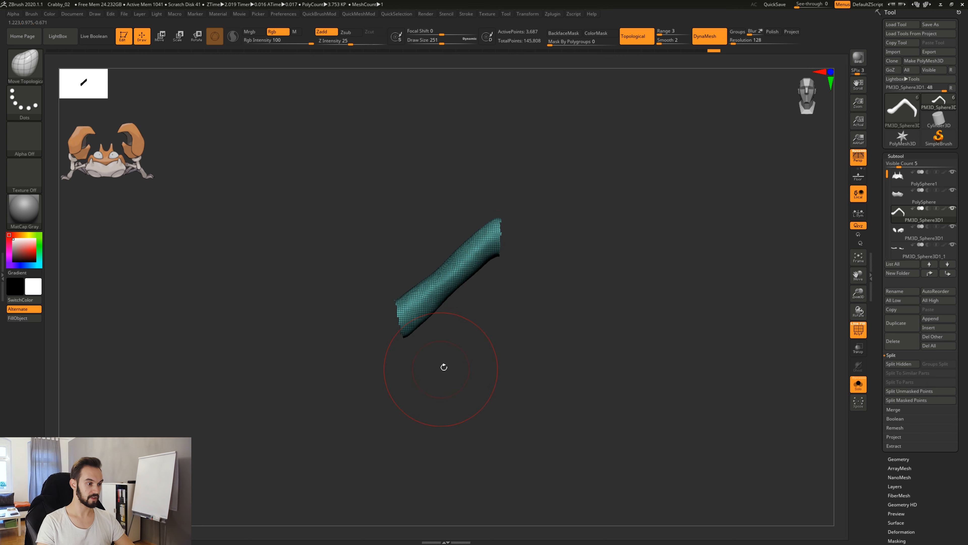
mouse_move(538, 318)
mouse_down()
mouse_move(584, 323)
mouse_move(513, 327)
mouse_move(527, 315)
mouse_move(529, 275)
mouse_up()
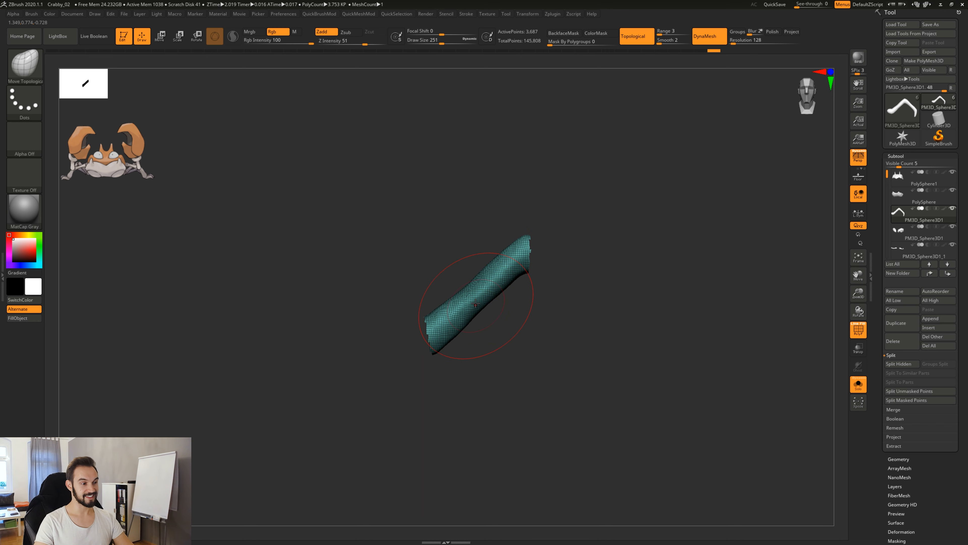
key(ctrl)
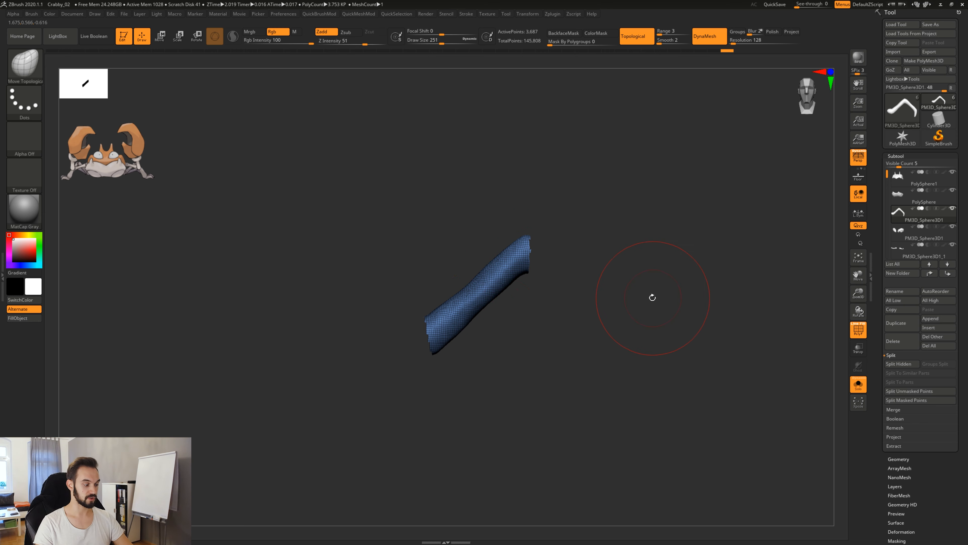
ctrl+shift+click(652, 263)
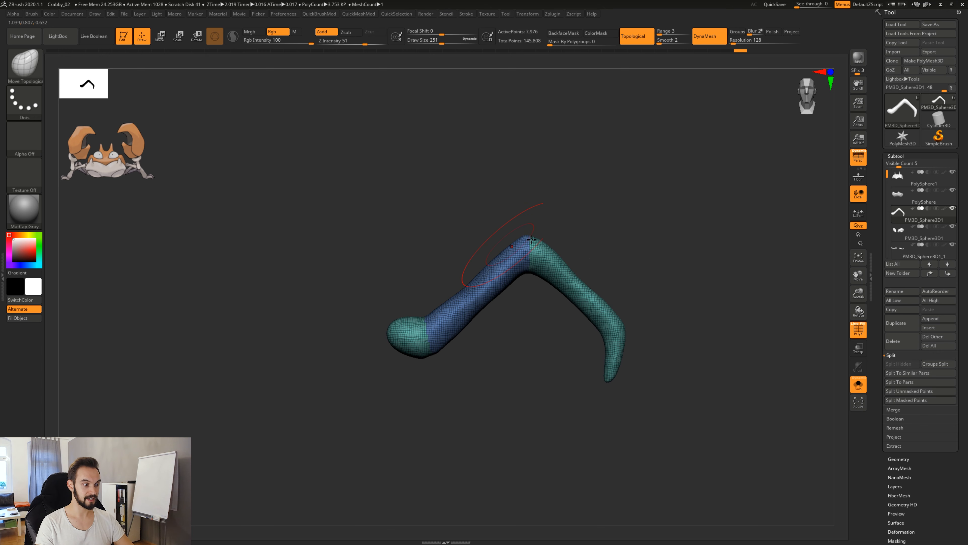
drag(641, 296, 663, 311)
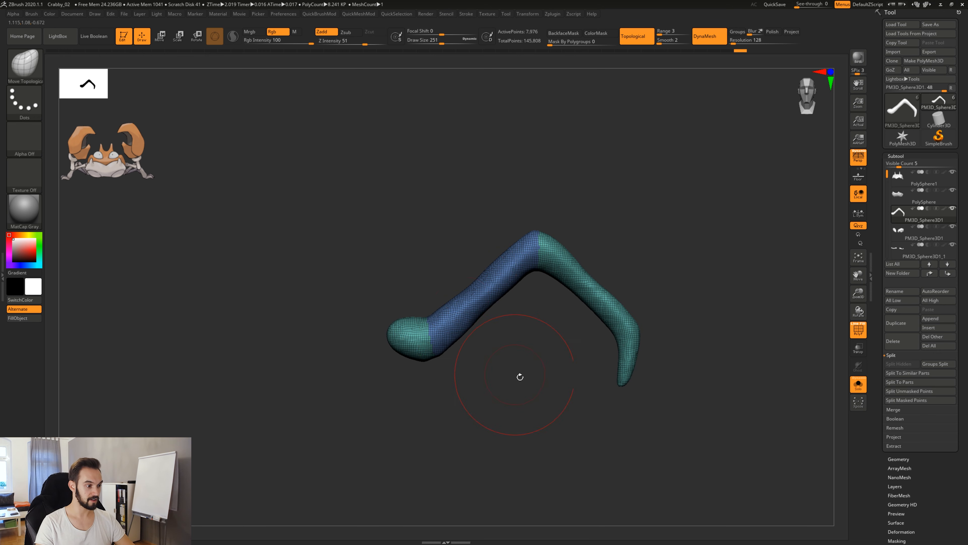
Step: Isolate the leg's tip segment with SelectLasso, assign it its own polygroup and bring back the full leg
drag(520, 377, 491, 351)
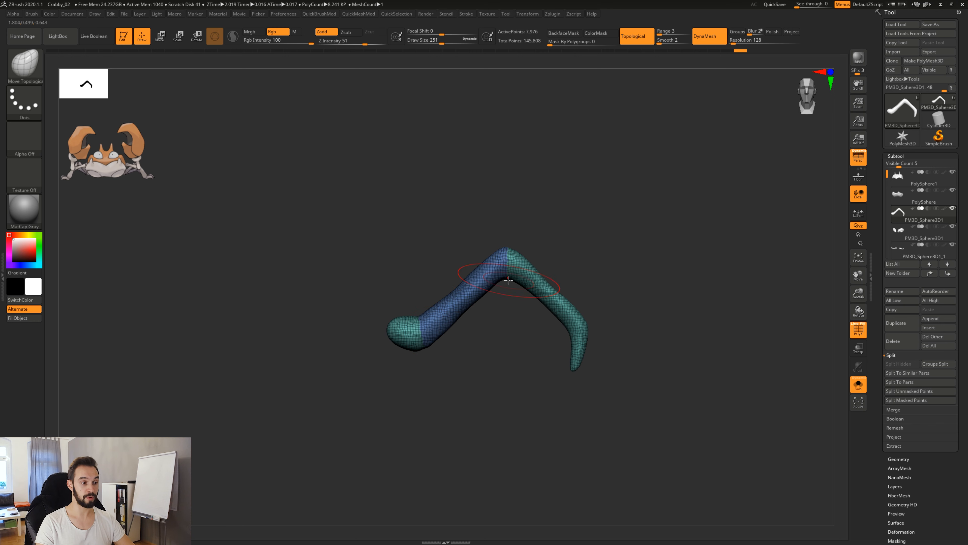
drag(514, 393, 527, 363)
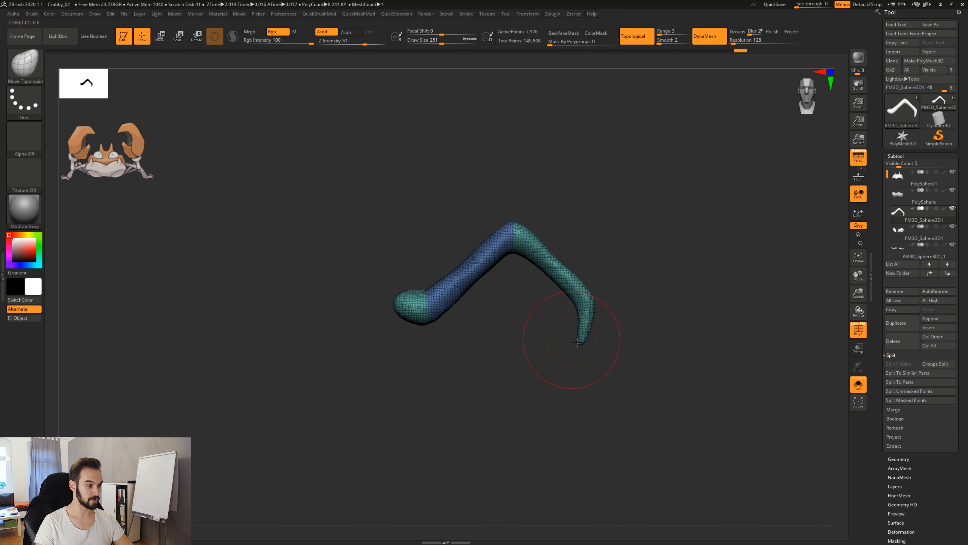
mouse_move(559, 368)
ctrl+shift+mouse_down()
mouse_move(559, 382)
mouse_move(566, 315)
mouse_move(631, 282)
mouse_move(618, 389)
ctrl+shift+mouse_up()
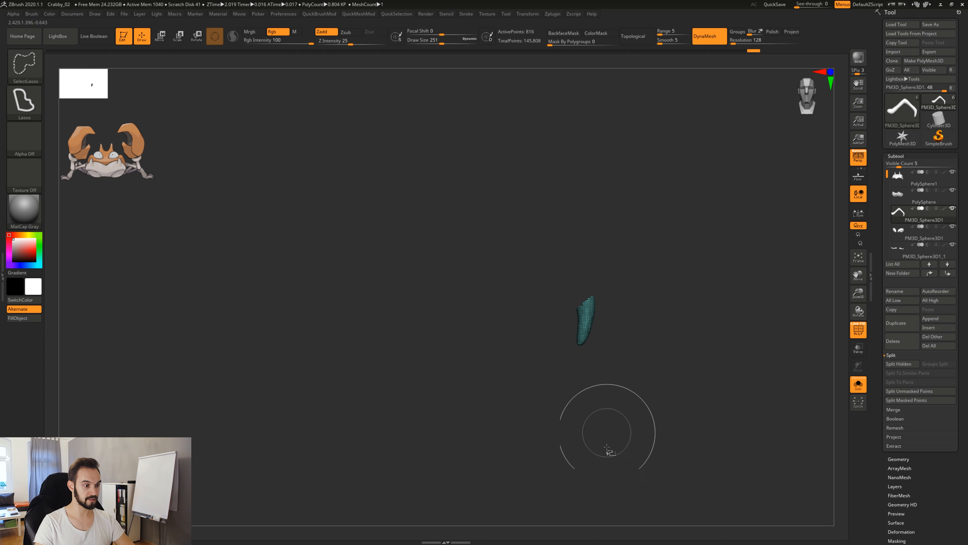
mouse_move(666, 336)
mouse_down()
mouse_move(602, 339)
mouse_move(668, 348)
mouse_up()
key(ctrl+w)
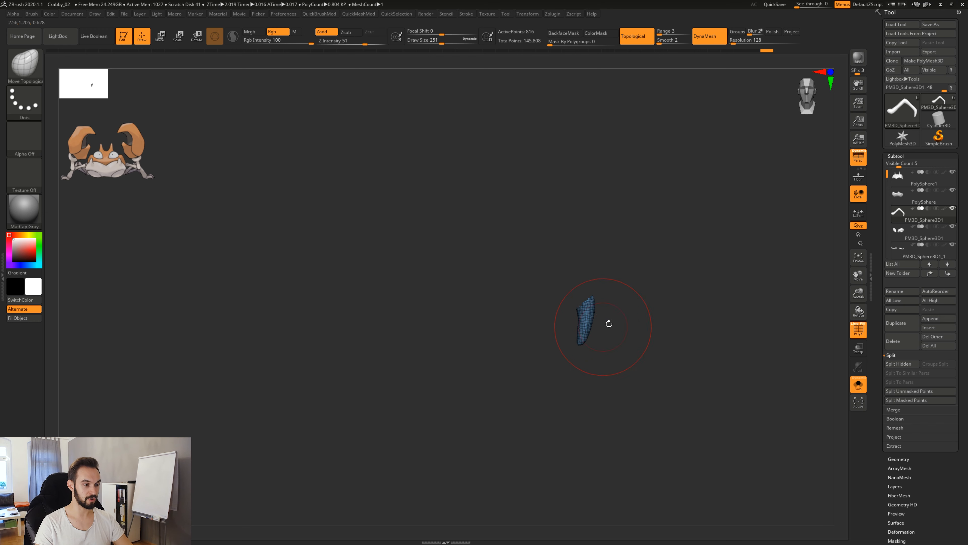
key(ctrl)
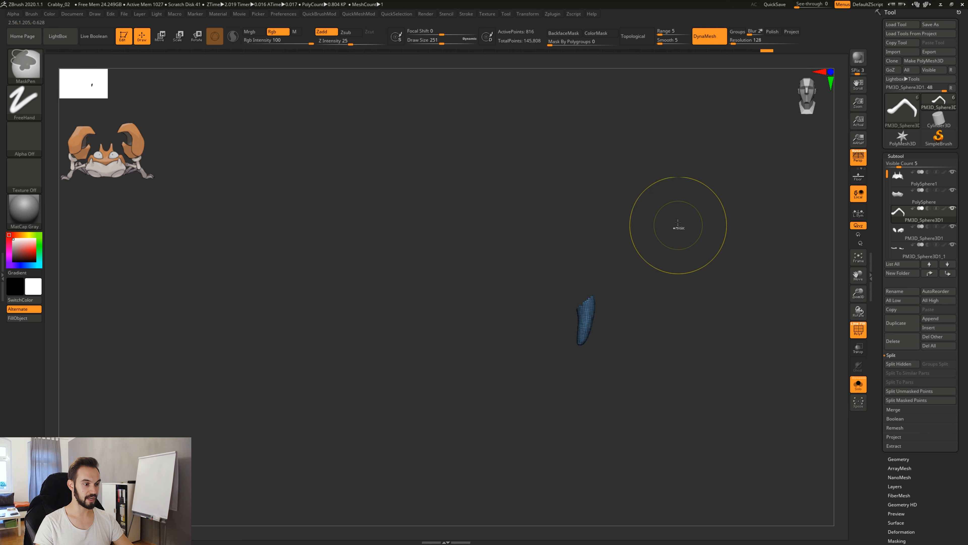
ctrl+shift+click(674, 231)
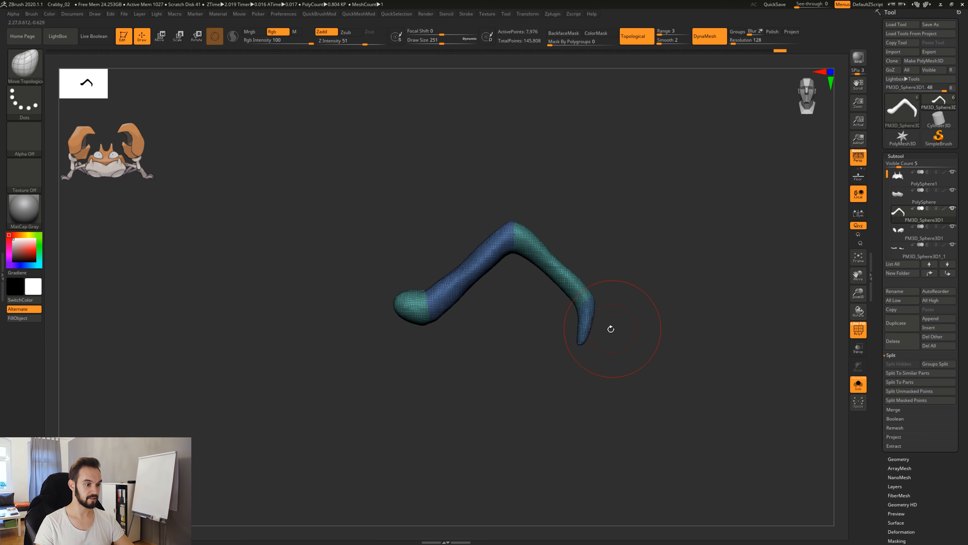
Step: Hide the green polygroup to check which segments share a group, and restore the whole leg's visibility
drag(628, 381, 648, 343)
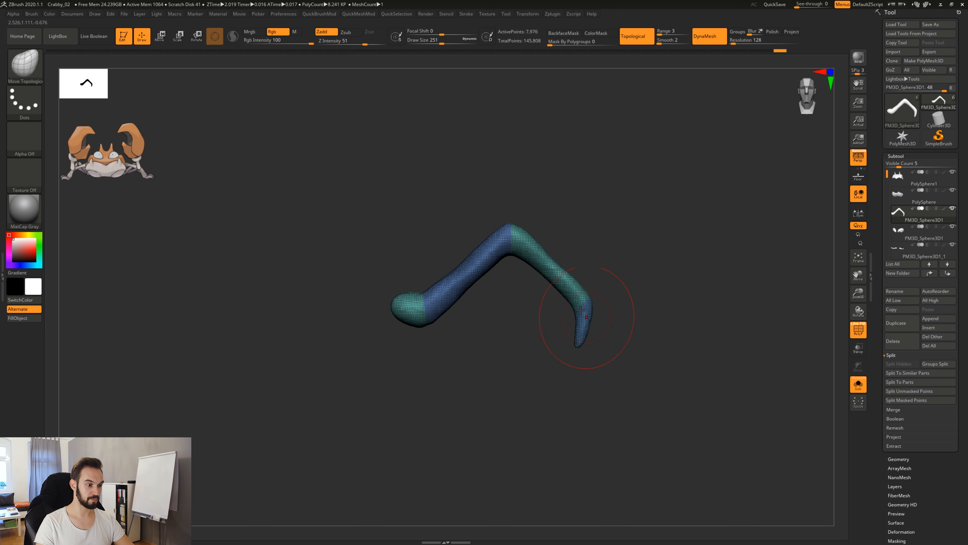
mouse_move(623, 324)
alt+mouse_down()
mouse_move(573, 323)
mouse_move(637, 331)
mouse_move(626, 322)
alt+mouse_up()
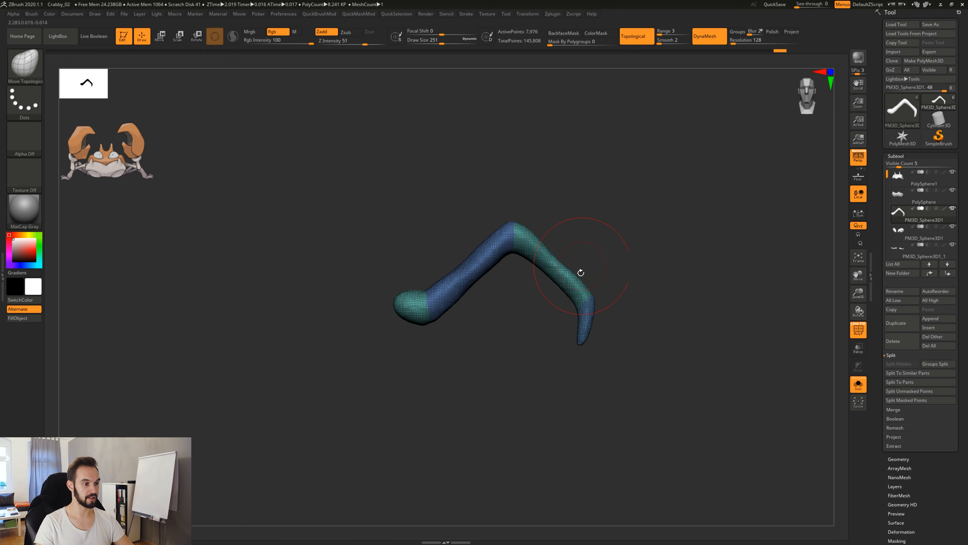
drag(651, 332, 622, 350)
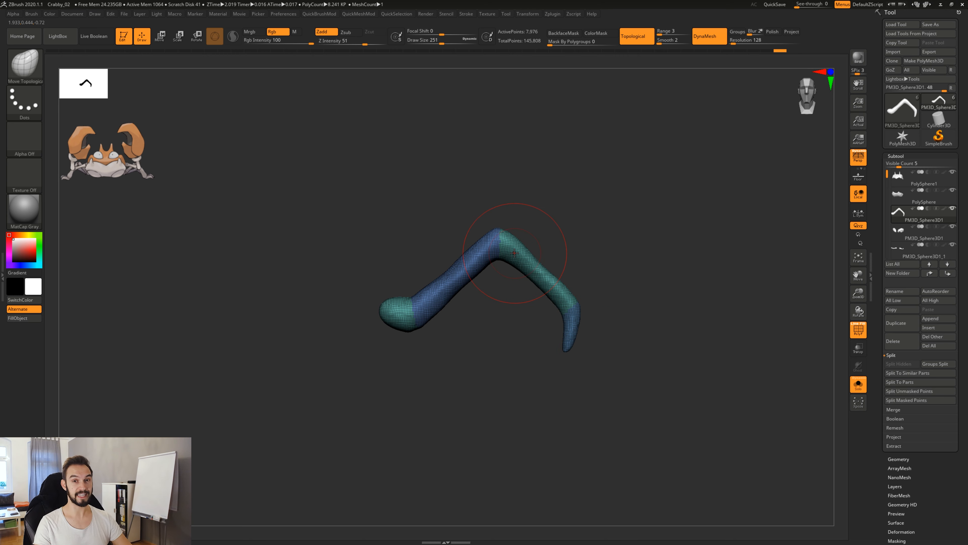
key(ctrl+shift)
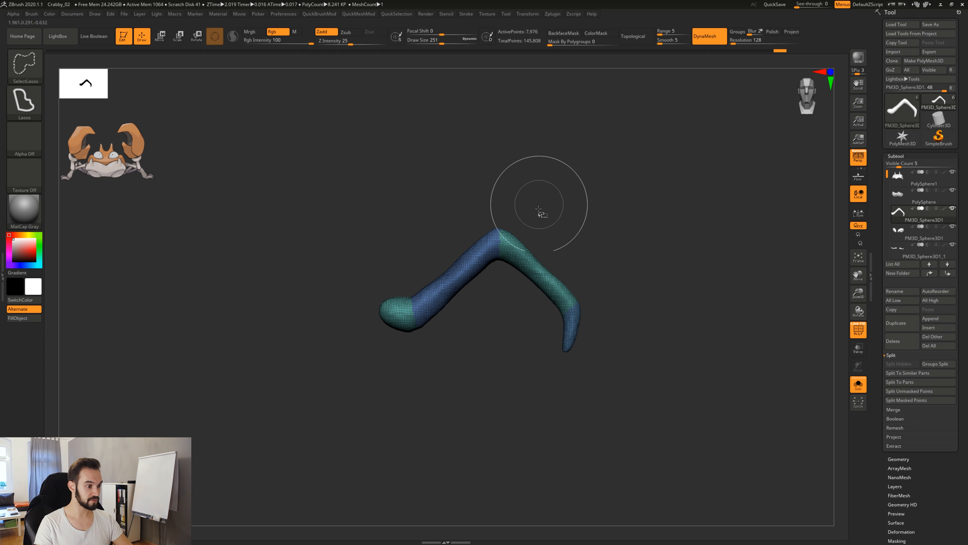
ctrl+shift+click(521, 255)
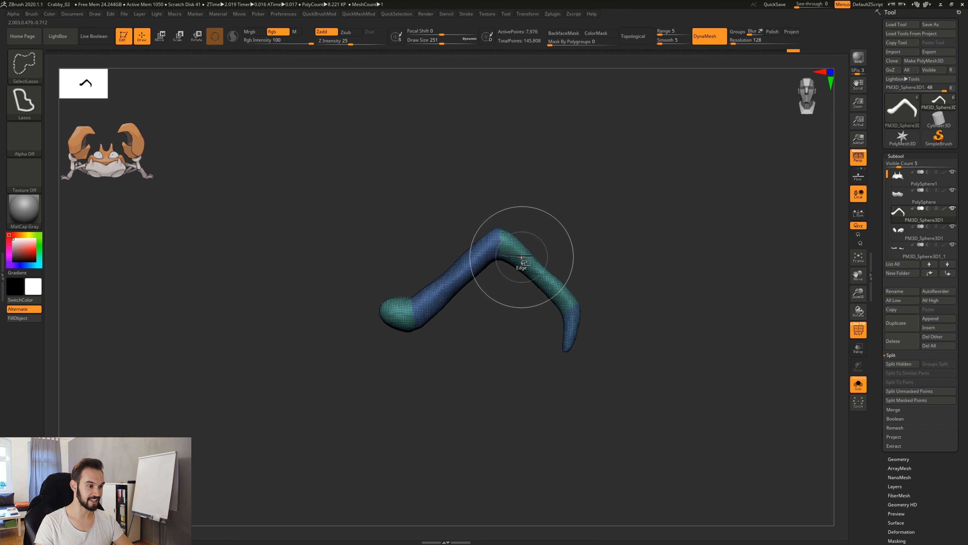
ctrl+shift+click(522, 258)
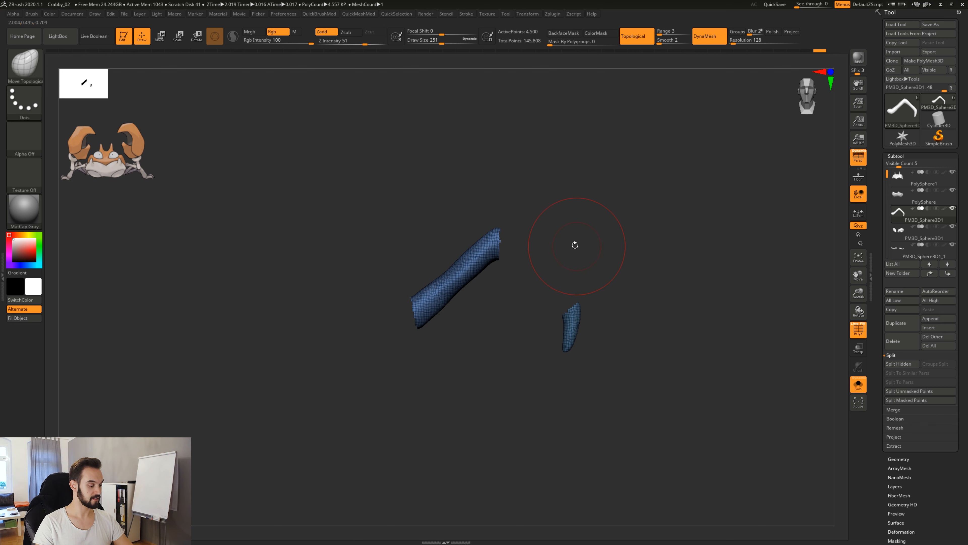
ctrl+right_drag(561, 267, 578, 283)
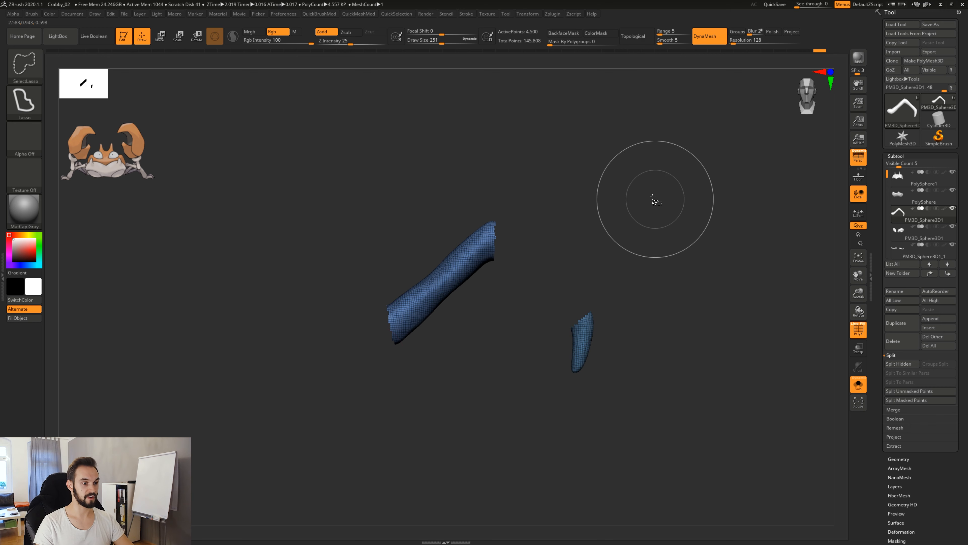
mouse_move(641, 216)
ctrl+shift+mouse_down()
mouse_move(675, 282)
mouse_move(610, 298)
mouse_move(649, 307)
ctrl+shift+mouse_up()
ctrl+shift+drag(640, 248, 640, 242)
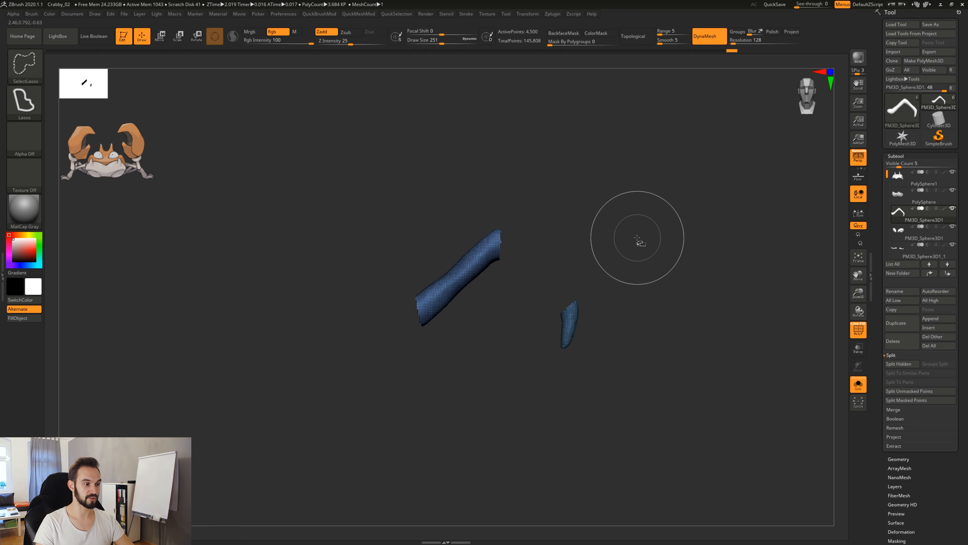
ctrl+shift+click(595, 260)
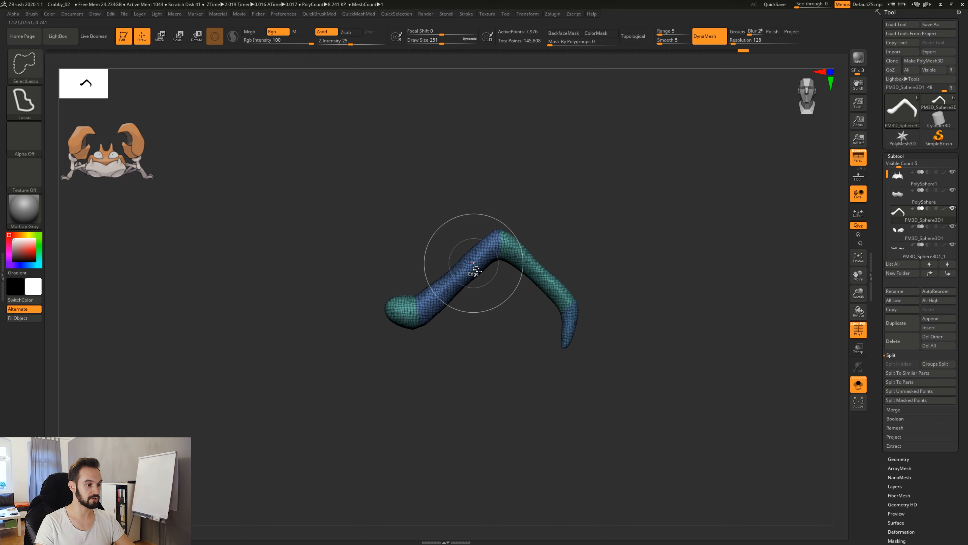
Step: Hide the second segment, invert the visibility to isolate it, give it a new polygroup and unhide the rest
ctrl+shift+double_click(466, 275)
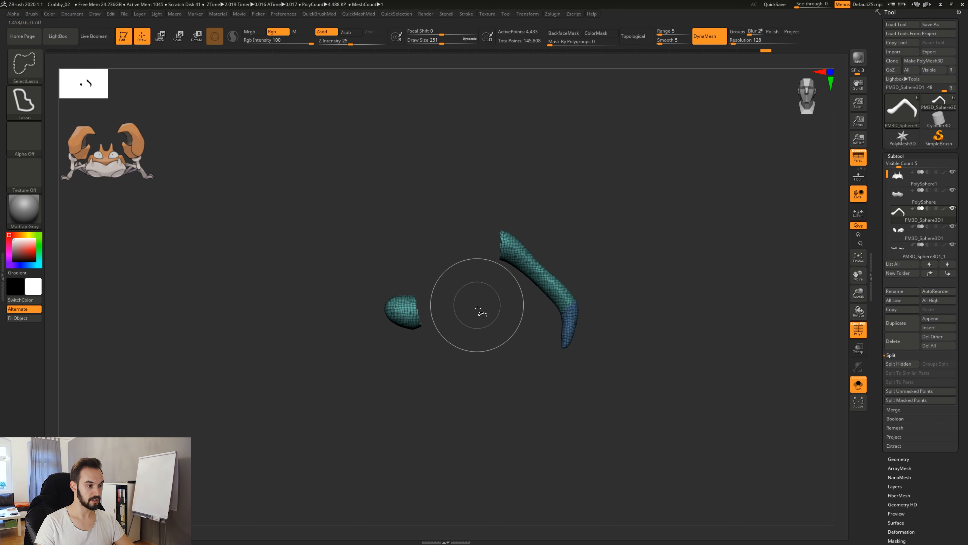
mouse_move(459, 285)
ctrl+shift+mouse_down()
mouse_move(493, 328)
mouse_move(510, 330)
ctrl+shift+mouse_up()
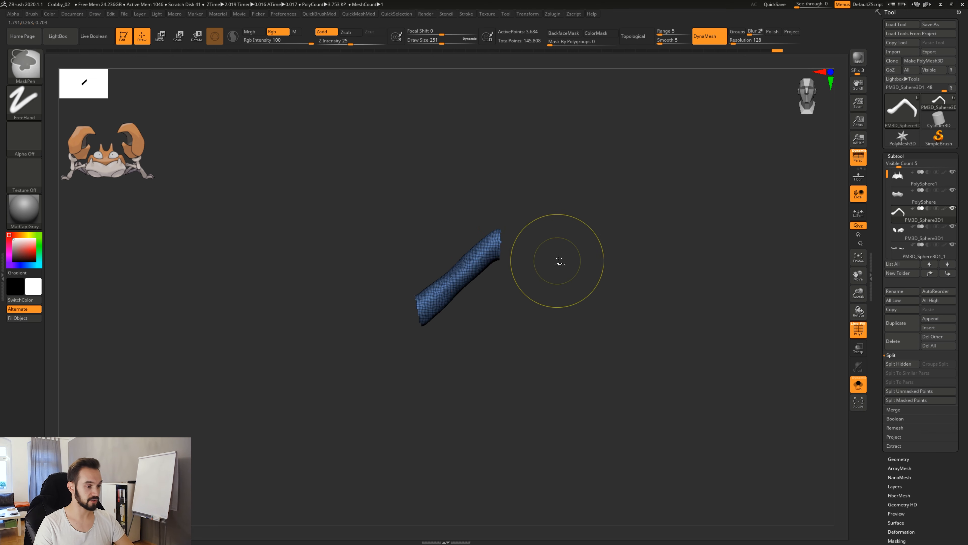
key(ctrl+w)
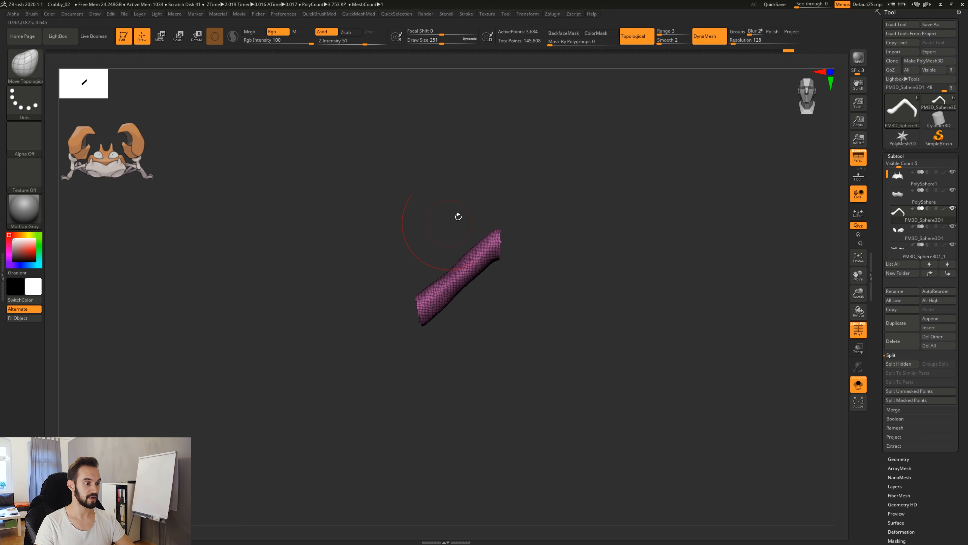
ctrl+shift+click(627, 221)
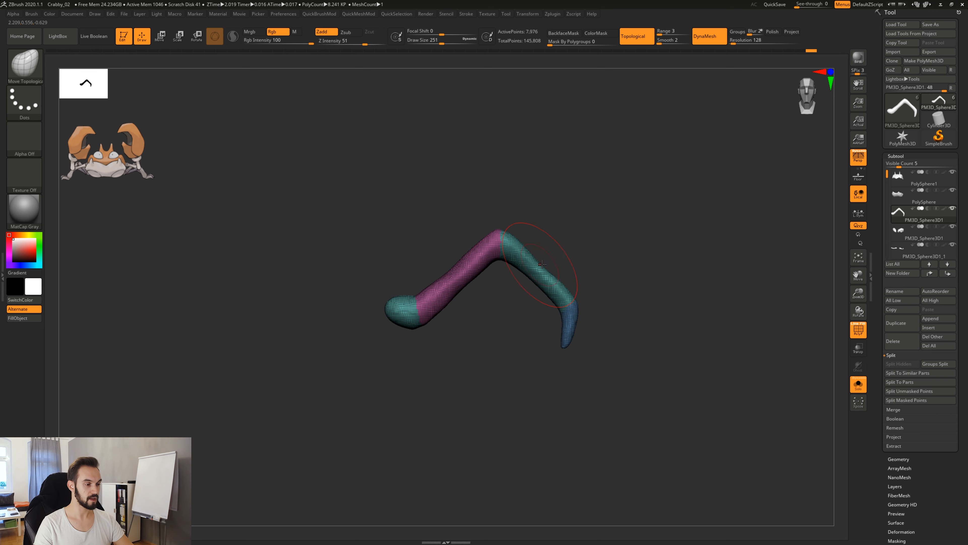
Step: Set the brush draw size to 46 for close work on the leg's second segment
alt+drag(607, 232, 472, 258)
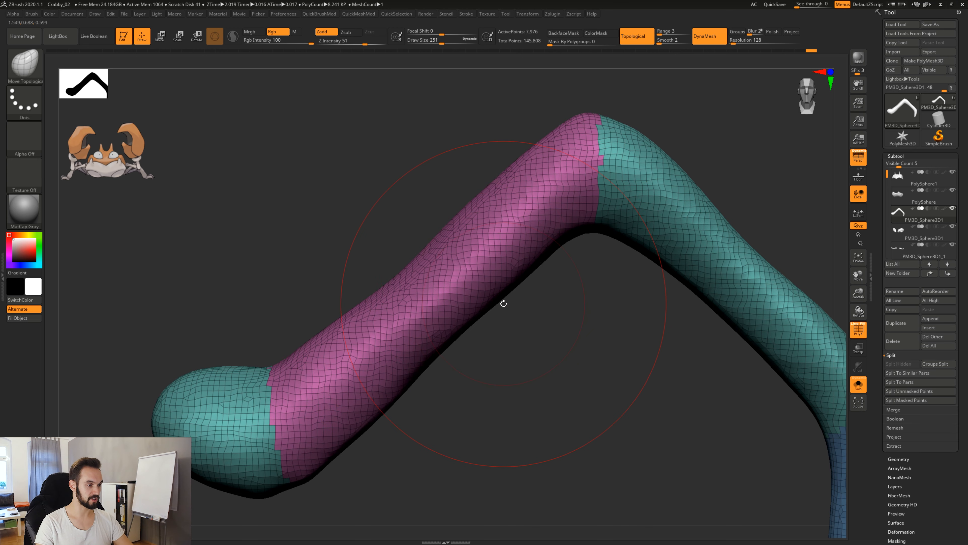
key(s)
drag(510, 311, 493, 314)
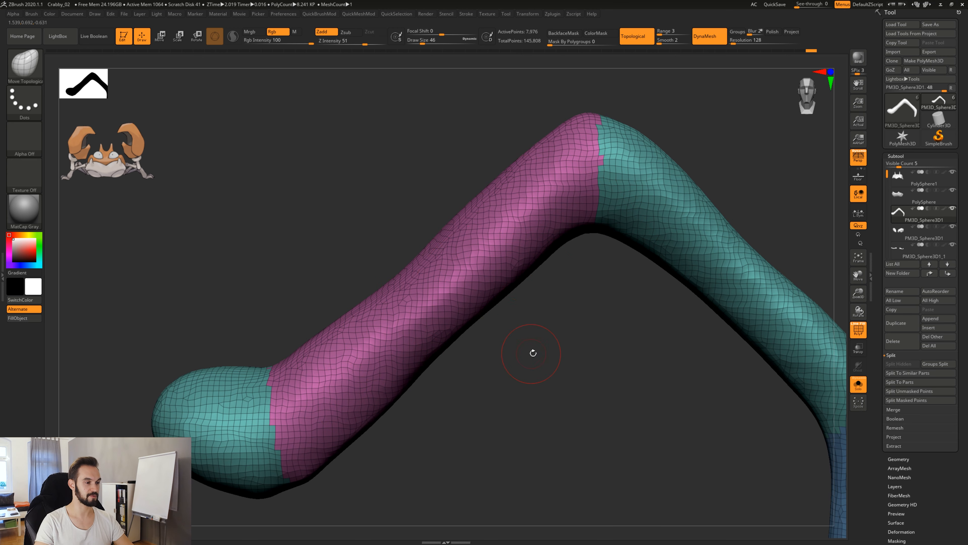
alt+drag(532, 352, 510, 343)
mouse_move(528, 297)
alt+mouse_down()
mouse_move(515, 320)
mouse_move(526, 311)
alt+mouse_up()
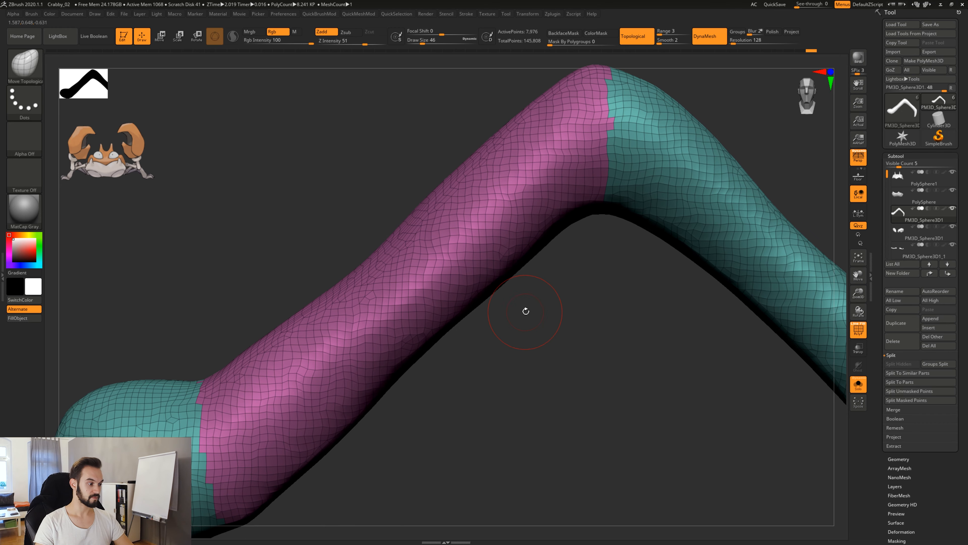
Step: Try hiding individual edge loops on the pink second segment with SelectLasso, isolate that segment, and restore the whole leg's visibility
ctrl+shift+click(500, 208)
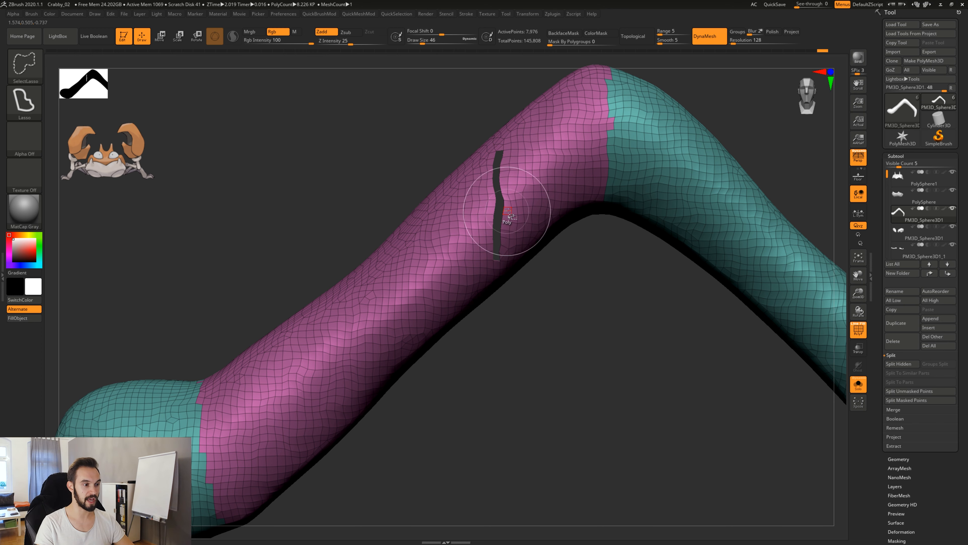
click(519, 195)
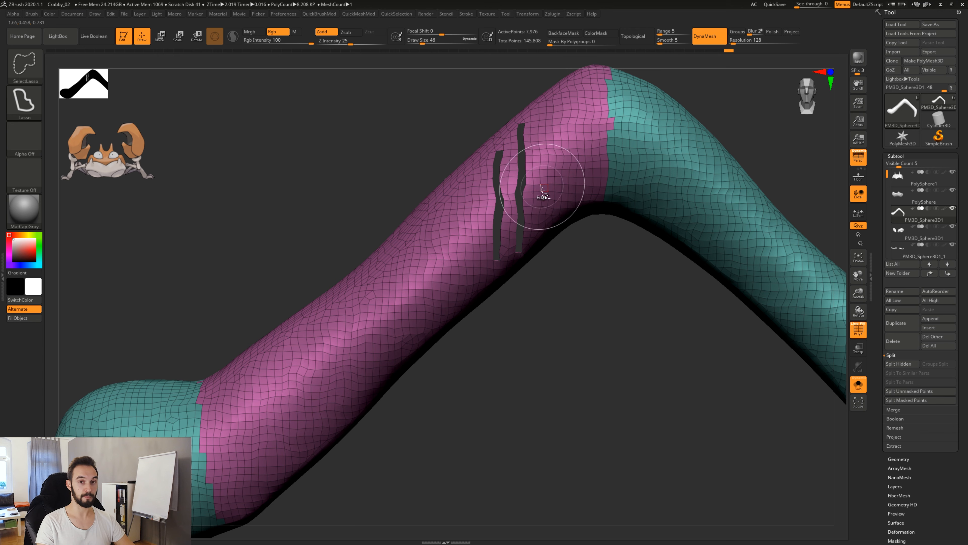
ctrl+alt+shift+click(482, 229)
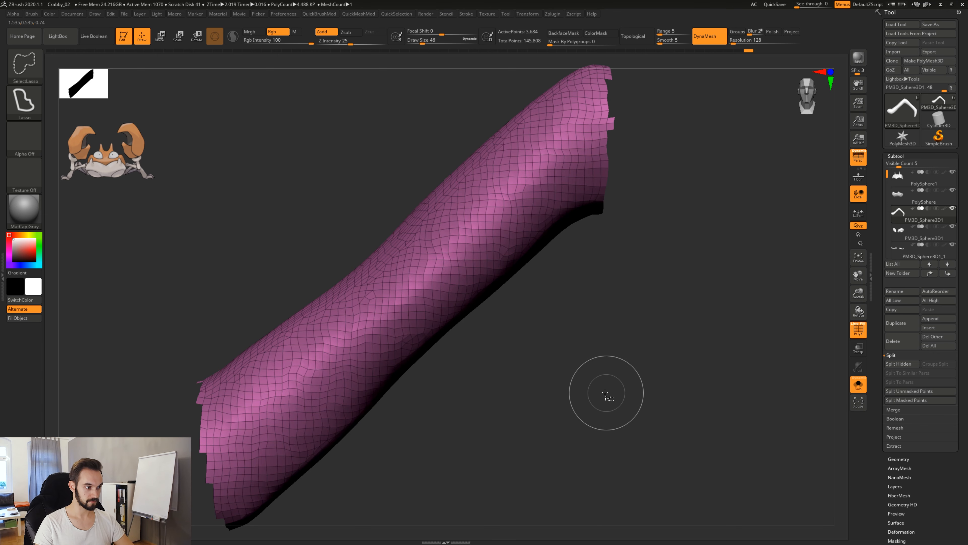
mouse_move(597, 387)
alt+mouse_down()
mouse_move(529, 341)
mouse_move(572, 387)
mouse_move(559, 339)
mouse_move(576, 368)
mouse_move(523, 340)
alt+mouse_up()
ctrl+shift+click(576, 368)
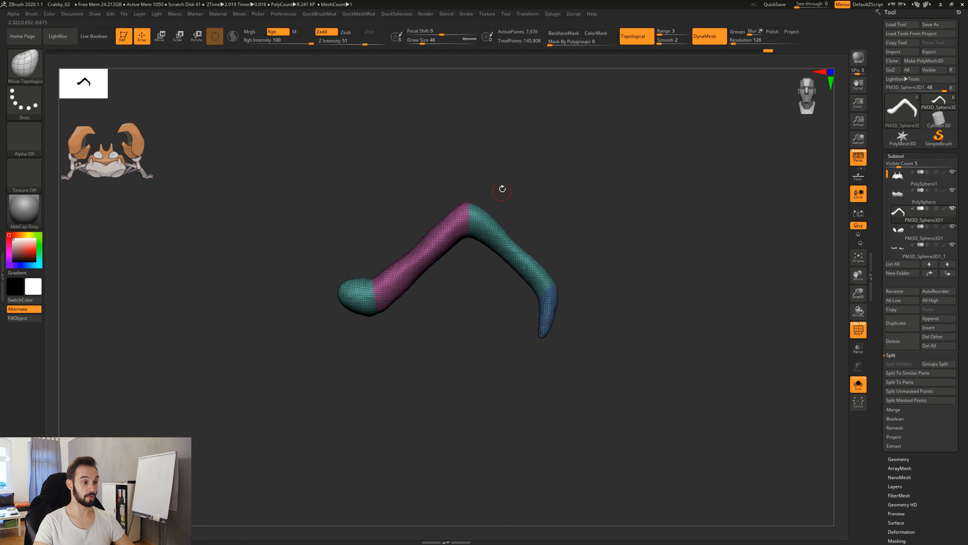
Step: Isolate the teal polygroup and lasso-hide the rounded base segment, leaving only the leg's third segment visible
ctrl+shift+click(523, 269)
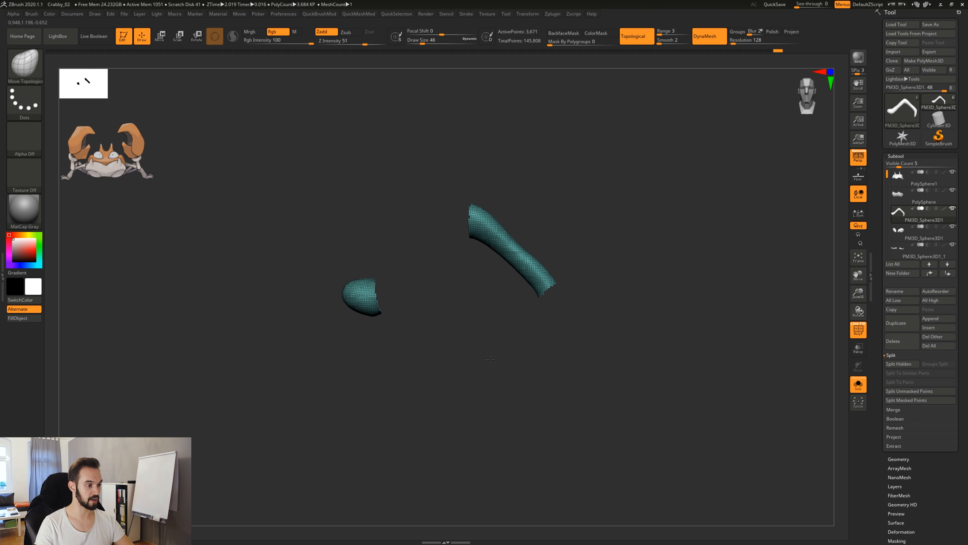
key(ctrl)
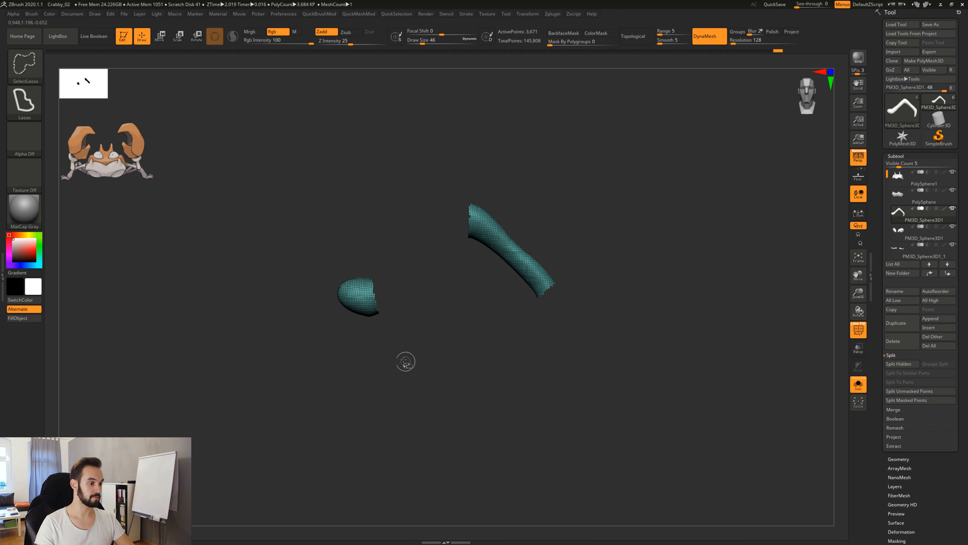
mouse_move(429, 347)
ctrl+shift+mouse_down()
mouse_move(262, 305)
mouse_move(440, 275)
ctrl+shift+mouse_up()
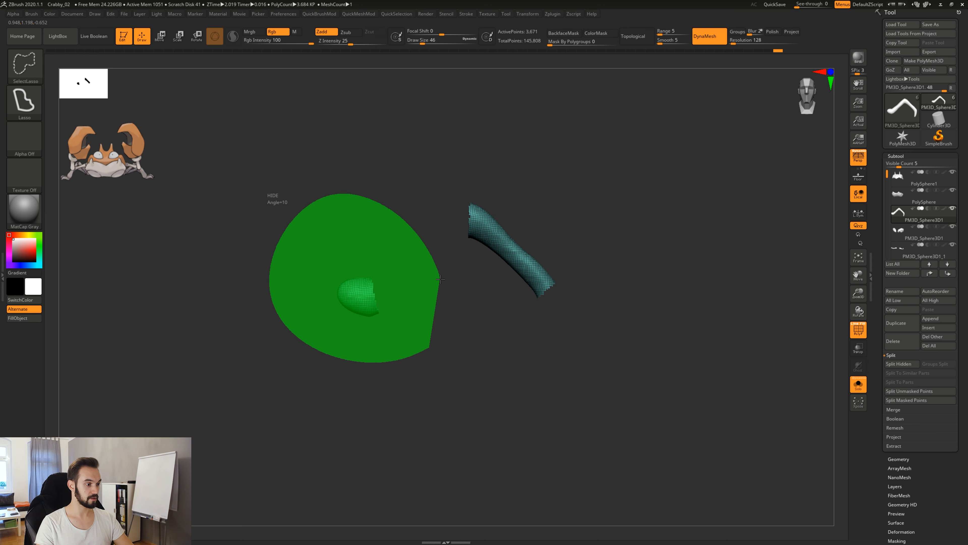
key(alt)
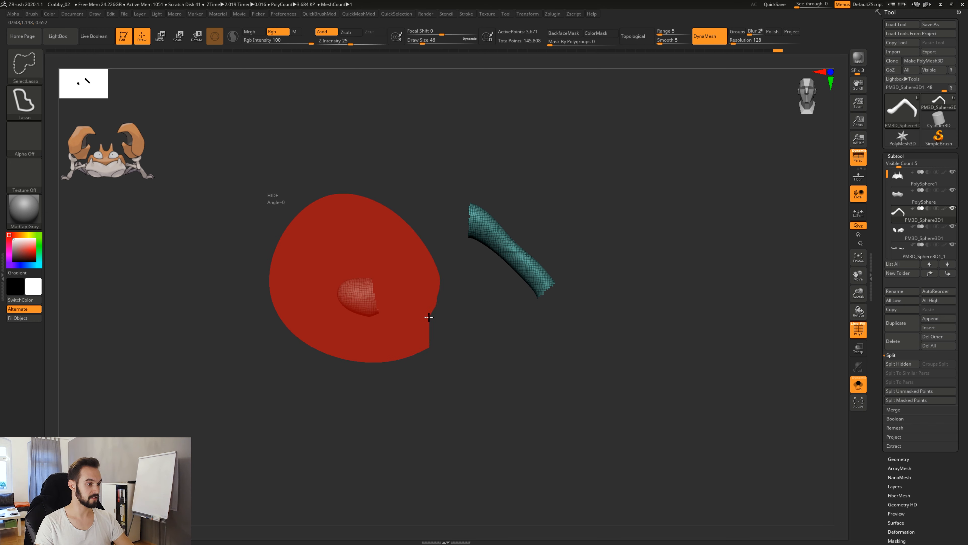
ctrl+alt+shift+drag(429, 317, 430, 331)
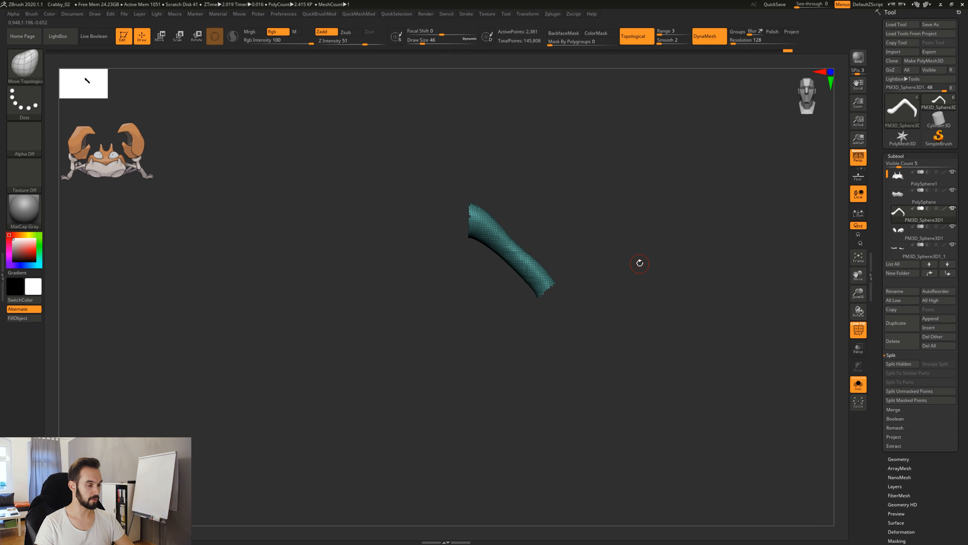
Step: Assign the isolated third segment its own polygroup and bring back the full leg
key(ctrl+w)
key(ctrl+w)
key(ctrl+w)
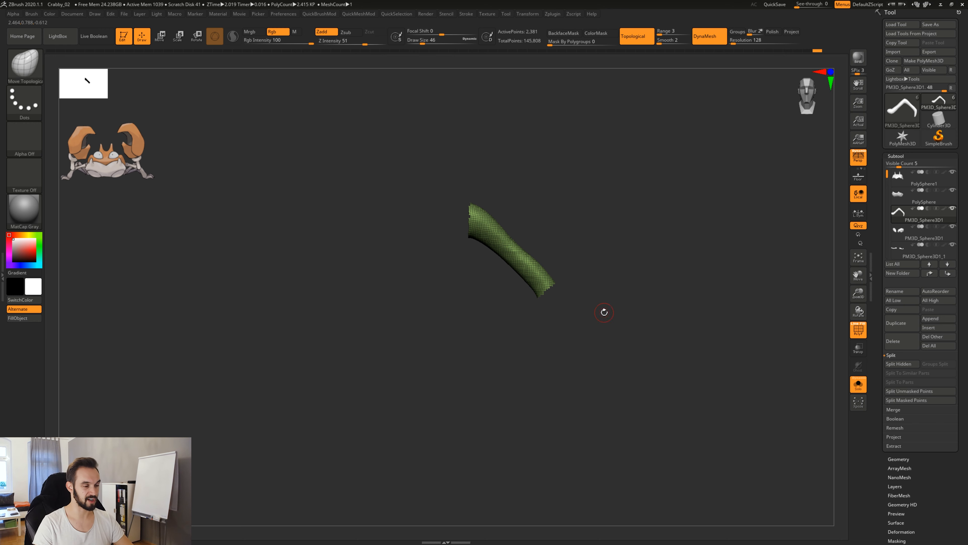
ctrl+shift+drag(609, 272, 620, 288)
ctrl+shift+click(612, 304)
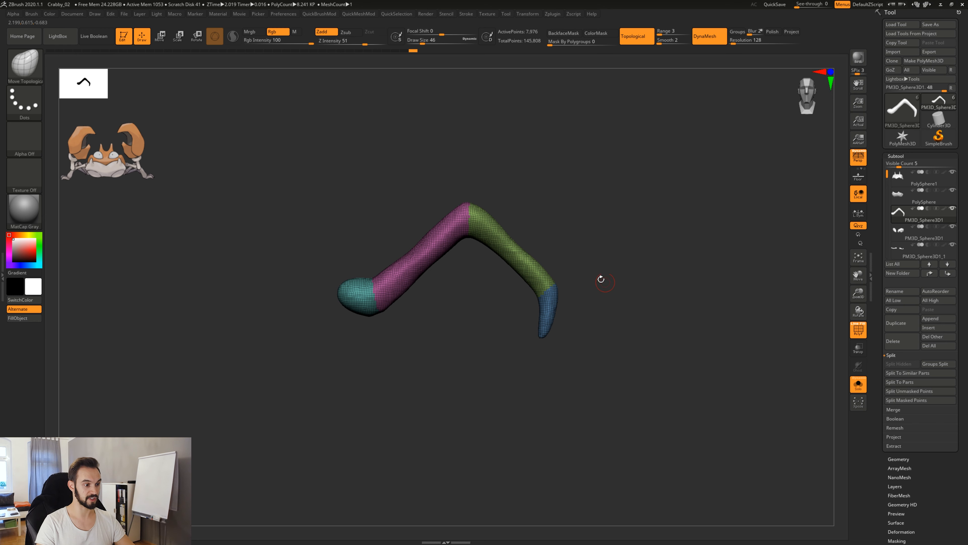
Step: Enable the DynaMesh Groups option, re-DynaMesh the leg to separate its polygroups, and turn off the polyframe display
alt+drag(601, 279, 637, 295)
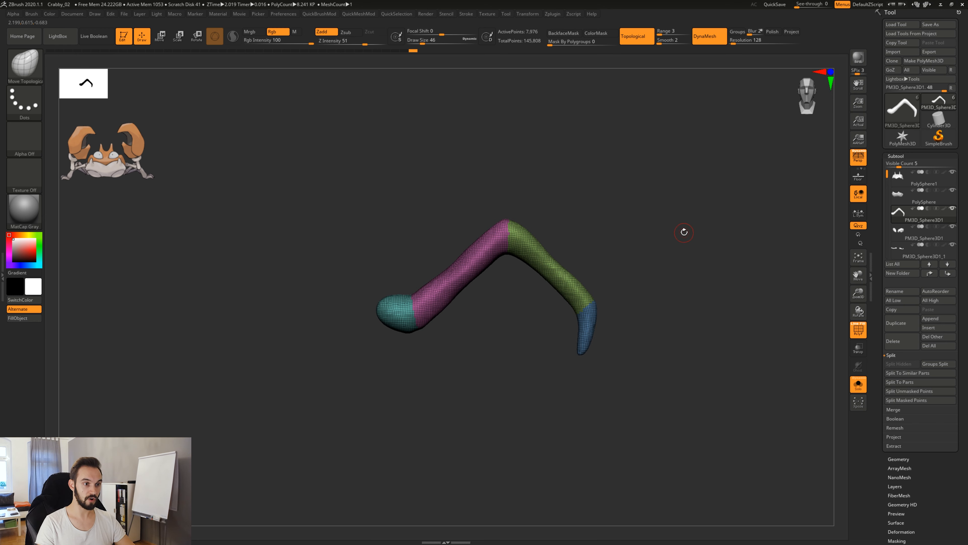
click(738, 32)
ctrl+drag(612, 178, 653, 221)
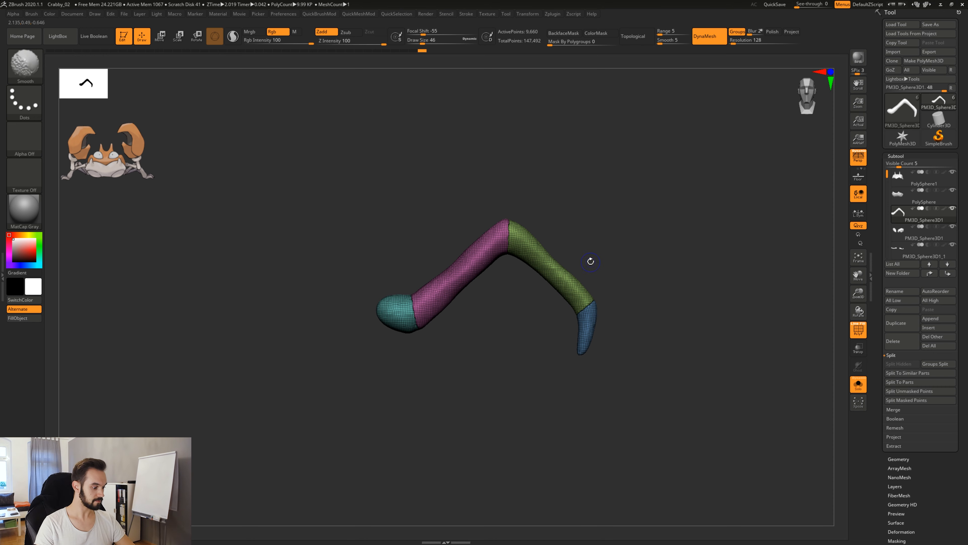
key(shift+f)
Step: Set the brush draw size to 101 and smooth the seam between the base and second segments on both sides
key(space)
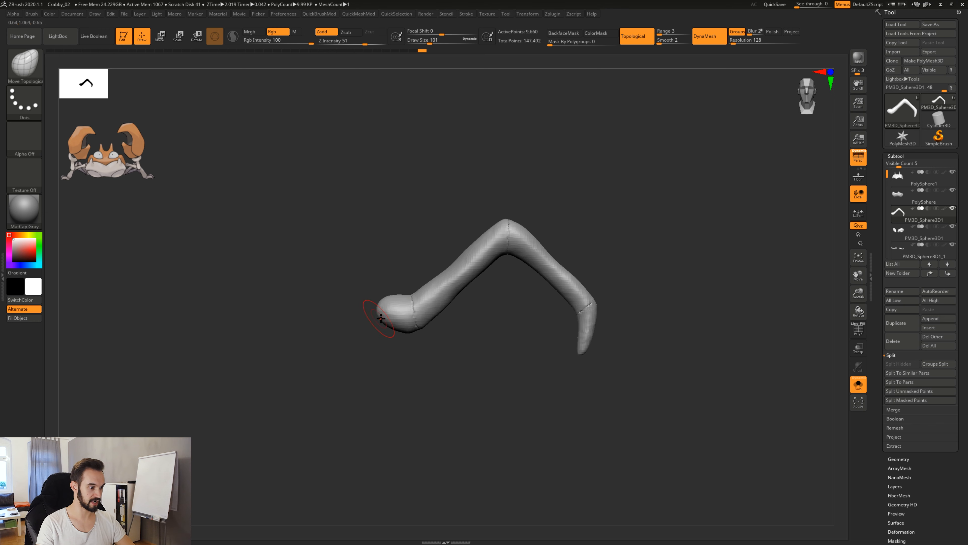
key(shift)
shift+drag(416, 319, 421, 328)
drag(429, 342, 517, 336)
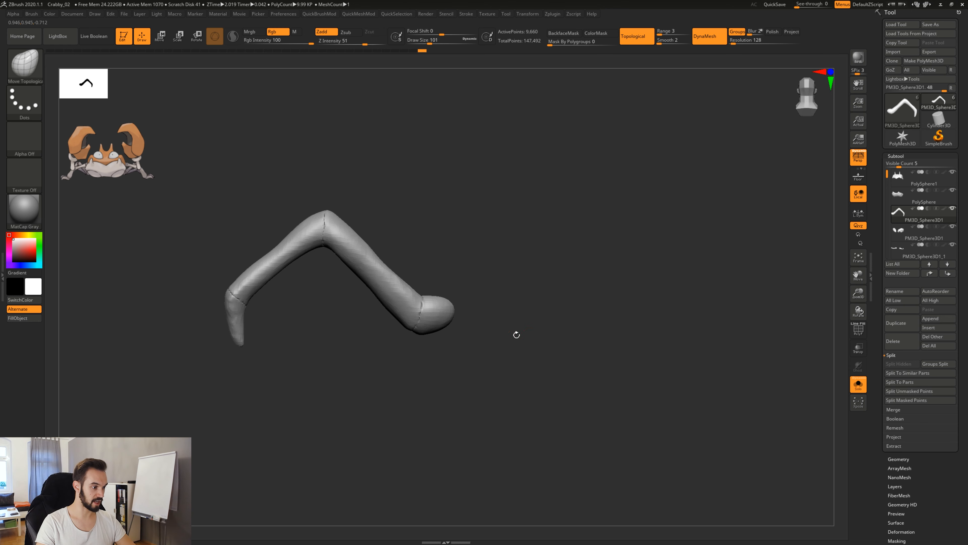
mouse_move(423, 296)
shift+mouse_down()
mouse_move(421, 315)
mouse_move(431, 302)
mouse_move(409, 325)
shift+mouse_up()
Step: Smooth the seam at the leg's upper bend between the second and third segments
shift+drag(336, 218, 328, 237)
drag(369, 180, 357, 241)
shift+drag(330, 208, 329, 228)
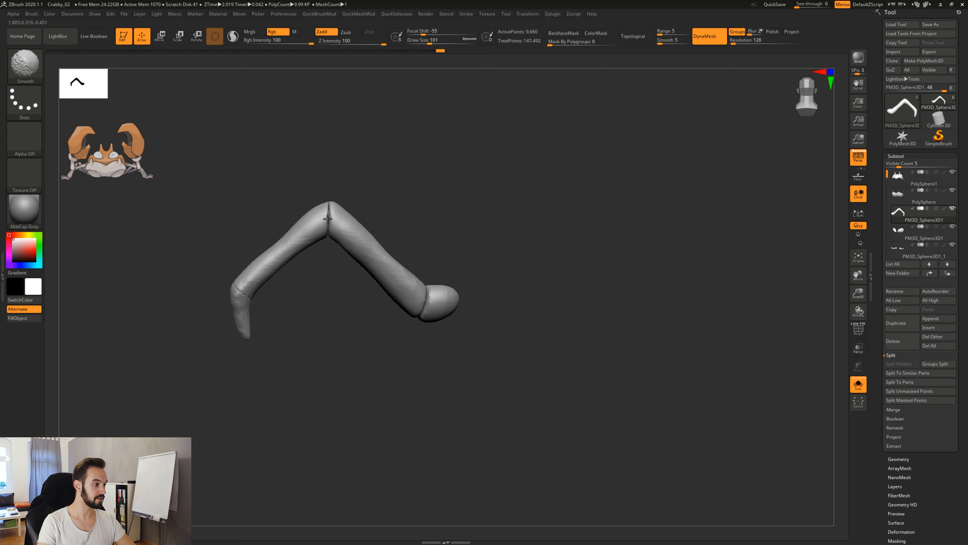
mouse_move(352, 183)
mouse_down()
mouse_move(347, 240)
mouse_move(314, 195)
mouse_up()
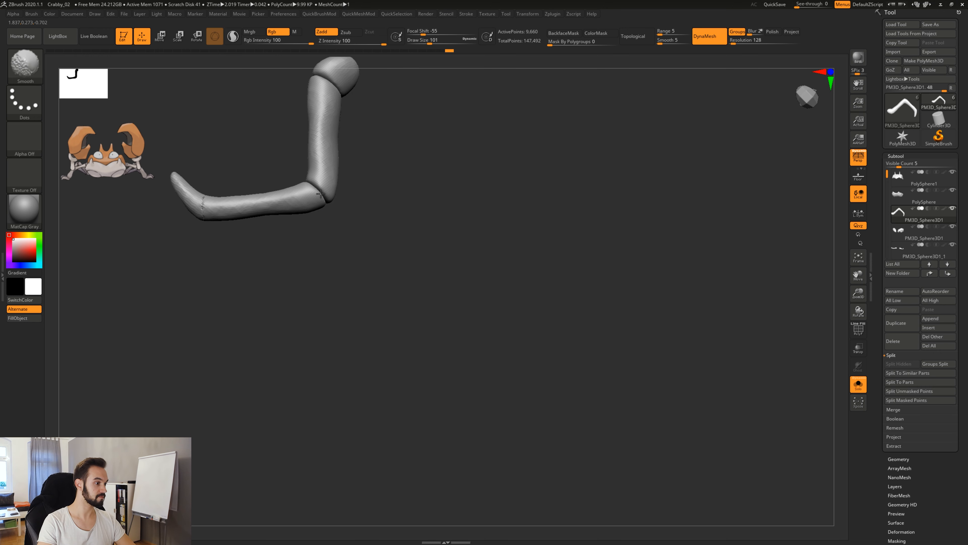
Step: Smooth the seam between the third segment and the tip from several sides
drag(328, 237, 248, 253)
mouse_move(208, 210)
shift+mouse_down()
mouse_move(208, 226)
mouse_move(211, 217)
shift+mouse_up()
drag(223, 272, 217, 225)
shift+drag(209, 231, 216, 246)
mouse_move(226, 279)
mouse_down()
mouse_move(225, 250)
mouse_move(213, 241)
mouse_move(248, 302)
mouse_move(264, 286)
mouse_move(145, 267)
mouse_up()
alt+drag(215, 225, 506, 248)
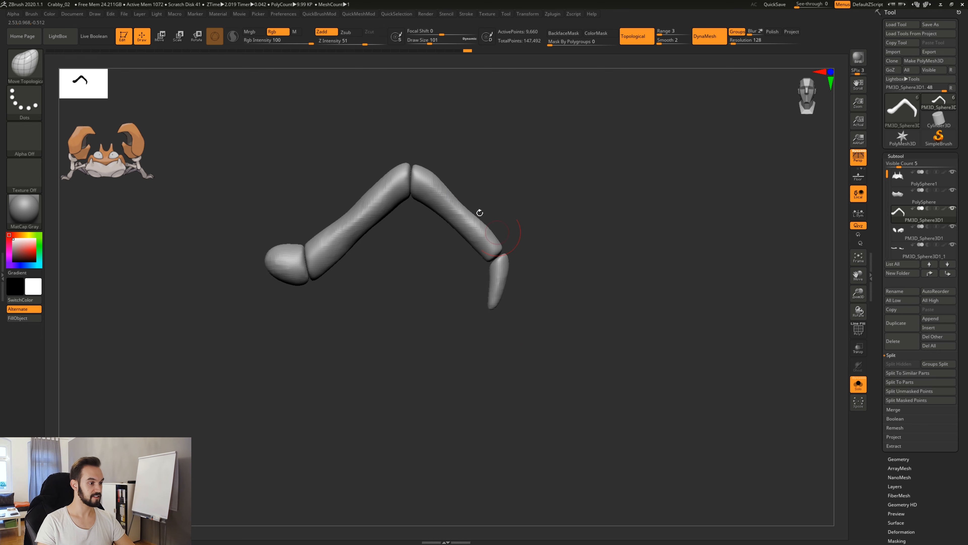
Step: Set the brush draw size to 158 and check the separated leg segments from the front and back
ctrl+shift+click(406, 195)
ctrl+shift+drag(602, 190, 617, 223)
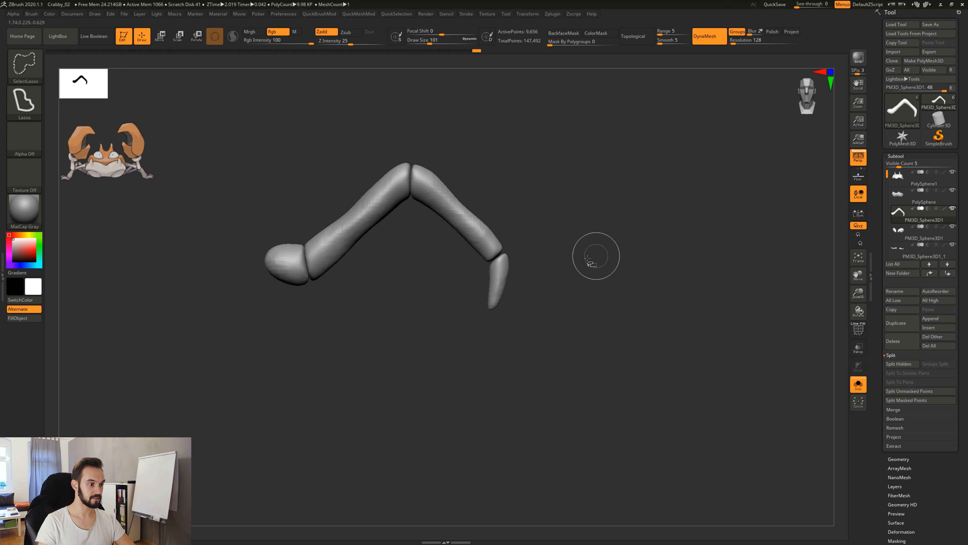
drag(551, 254, 503, 191)
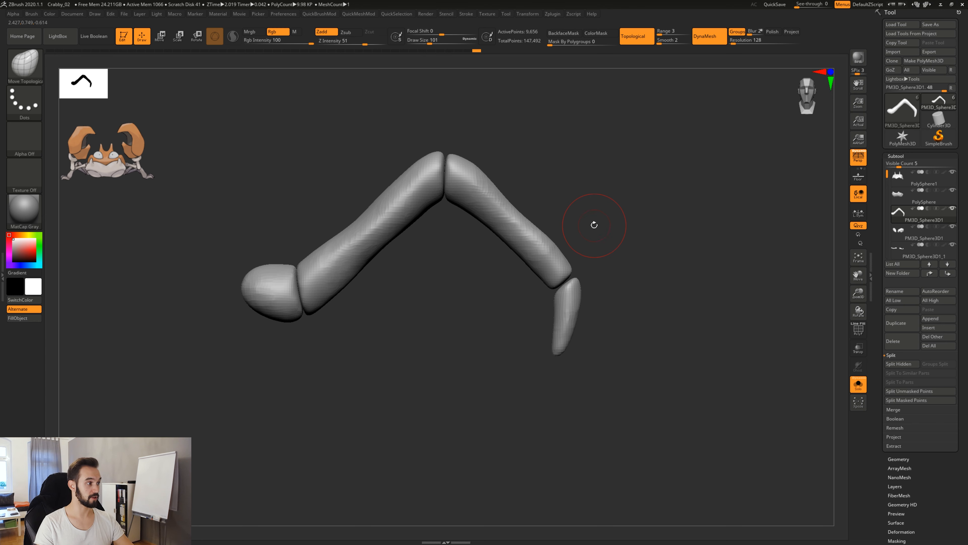
key(space)
mouse_move(591, 262)
mouse_down()
mouse_move(580, 290)
mouse_move(457, 281)
mouse_up()
drag(659, 160, 678, 171)
alt+drag(691, 277, 514, 304)
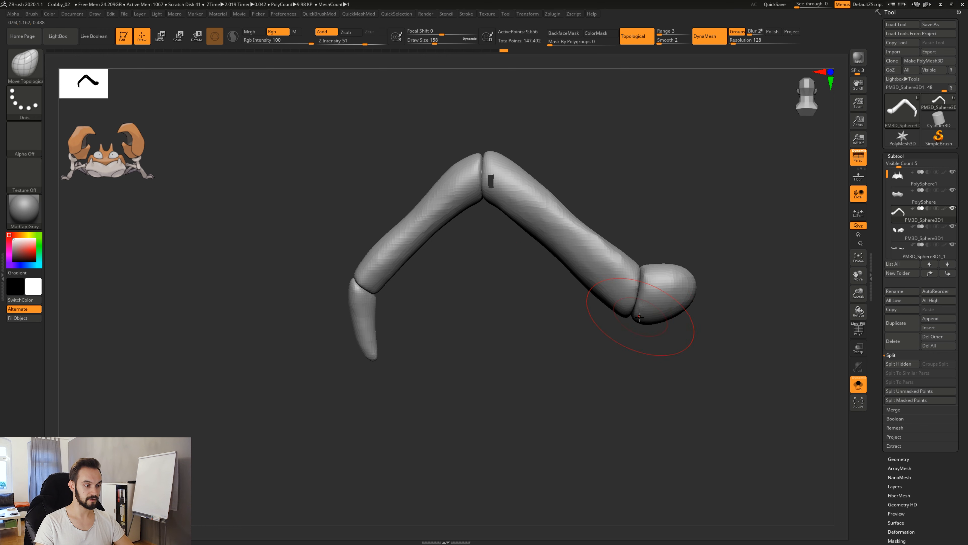
mouse_move(642, 271)
mouse_down()
mouse_move(647, 263)
mouse_move(646, 385)
mouse_move(650, 244)
mouse_up()
Step: Unhide the hidden faces on the second segment and try to update the leg's DynaMesh
ctrl+drag(662, 143, 702, 200)
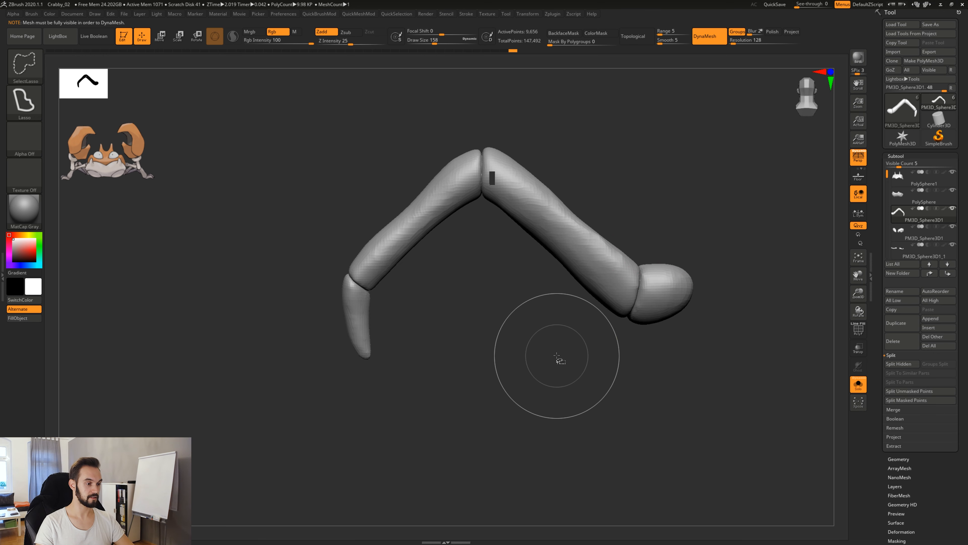
ctrl+shift+click(556, 360)
mouse_move(555, 358)
ctrl+mouse_down()
mouse_move(586, 400)
mouse_move(546, 374)
mouse_move(695, 381)
mouse_move(662, 372)
mouse_move(663, 330)
mouse_move(612, 337)
mouse_move(717, 359)
mouse_move(525, 378)
mouse_move(526, 355)
mouse_move(578, 325)
ctrl+mouse_up()
key(space)
click(586, 410)
key(q)
key(w)
key(q)
key(w)
key(q)
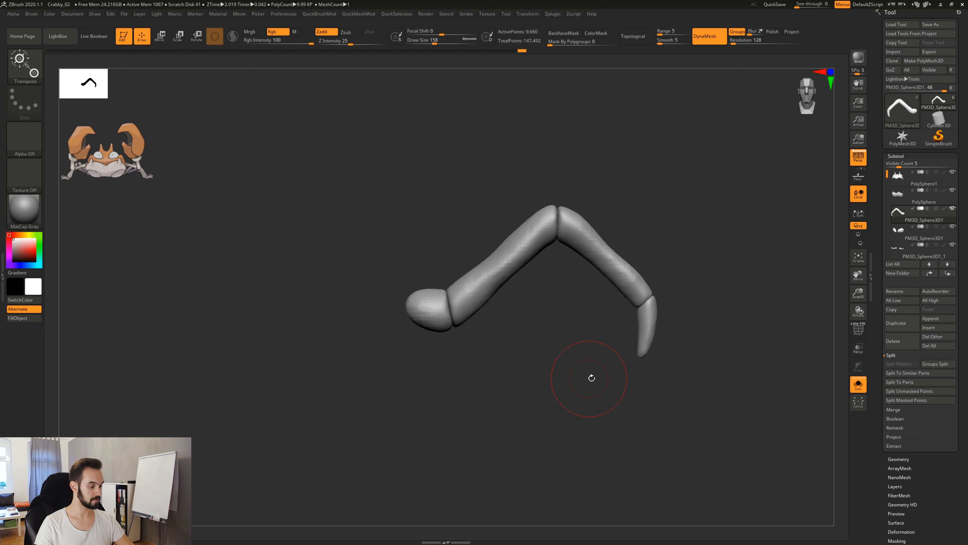
alt+drag(592, 378, 557, 387)
key(w)
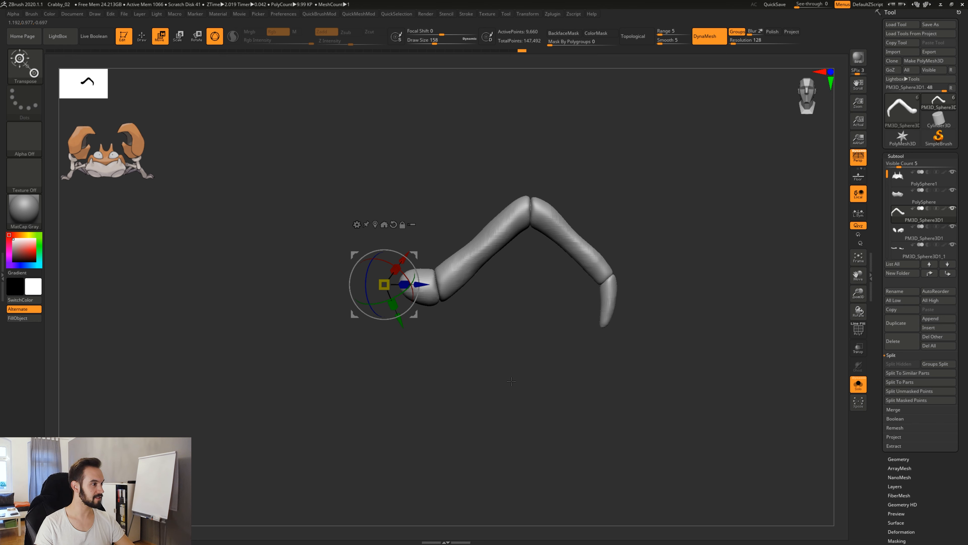
key(q)
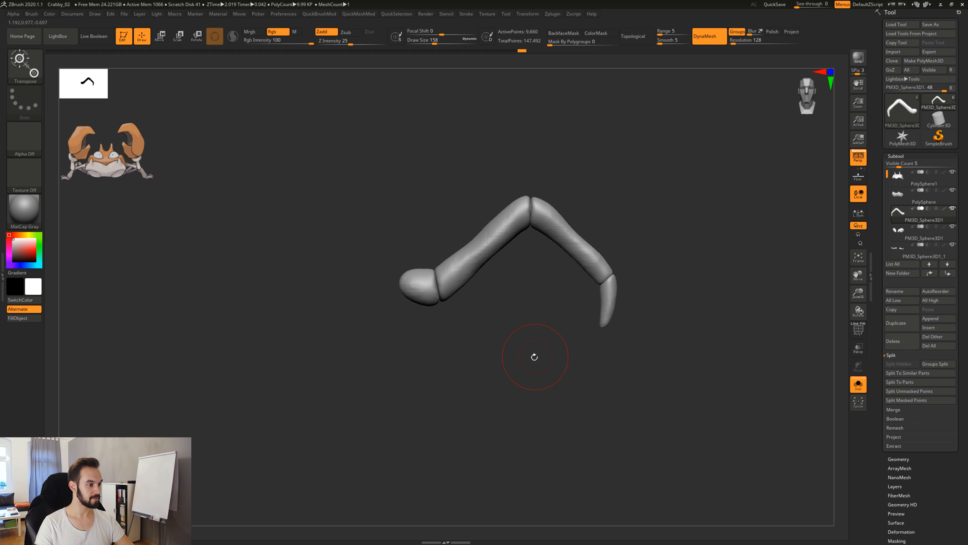
mouse_move(535, 357)
mouse_down()
mouse_move(544, 360)
mouse_move(560, 431)
mouse_up()
key(w)
alt+drag(631, 425, 640, 299)
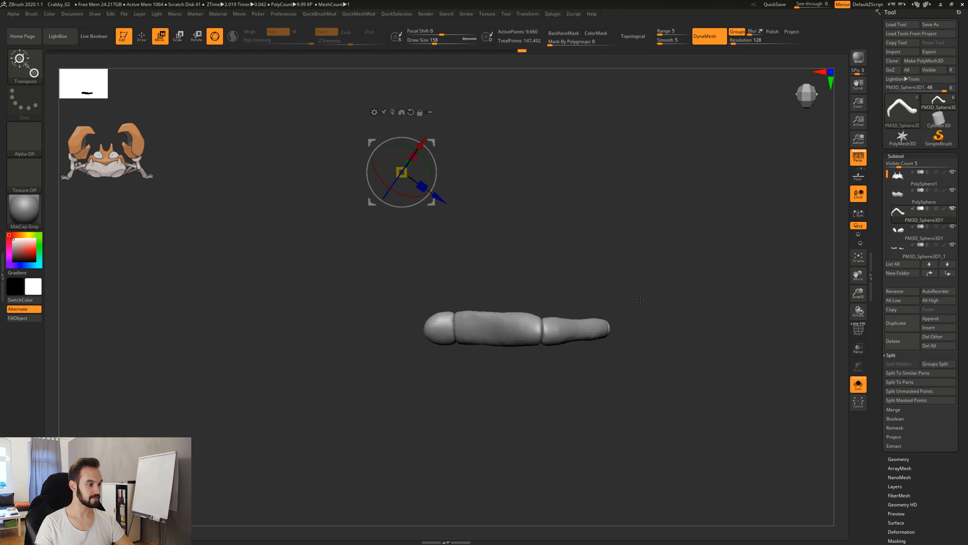
key(q)
mouse_move(611, 381)
mouse_down()
mouse_move(601, 404)
mouse_move(598, 337)
mouse_up()
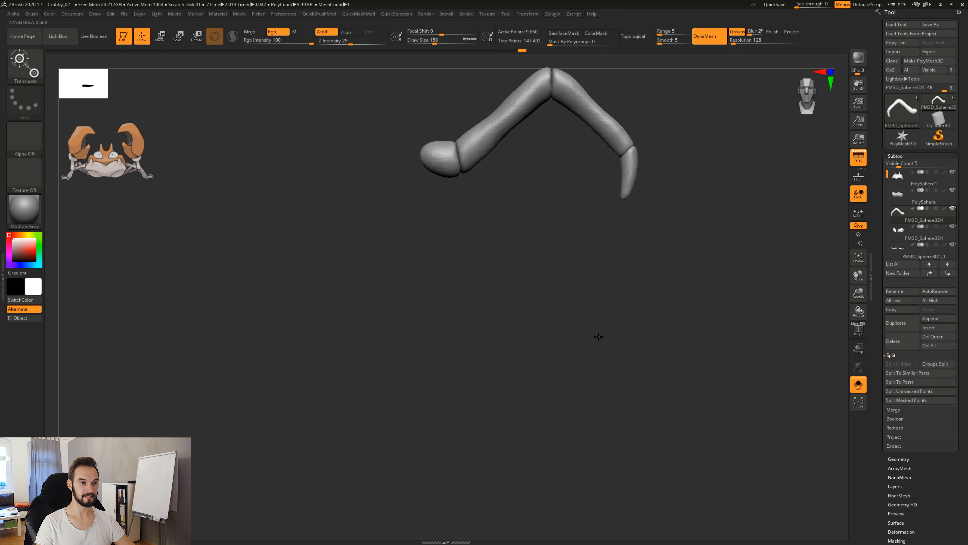
key(w)
alt+drag(625, 278, 648, 356)
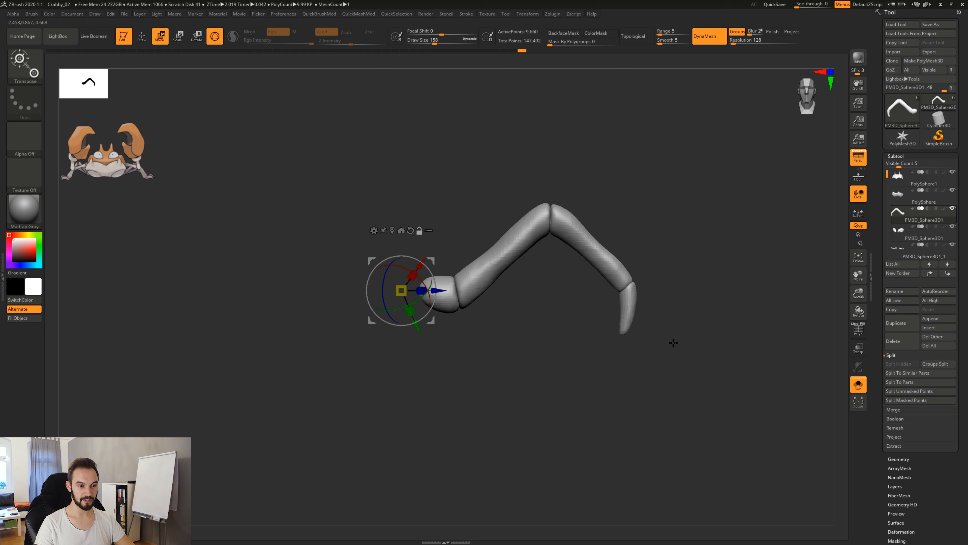
drag(675, 342, 668, 355)
key(q)
alt+drag(670, 415, 684, 355)
drag(644, 322, 661, 385)
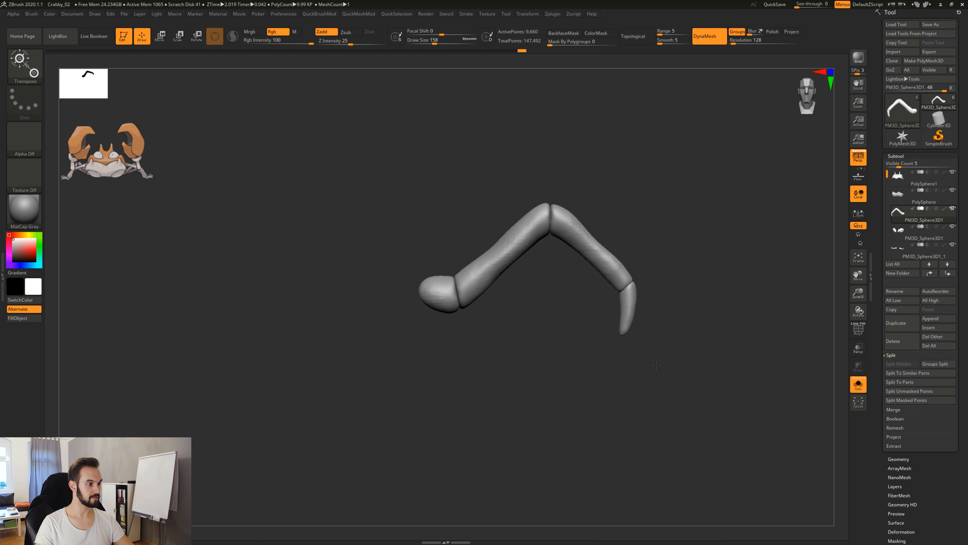
key(w)
drag(598, 348, 610, 367)
drag(640, 335, 663, 399)
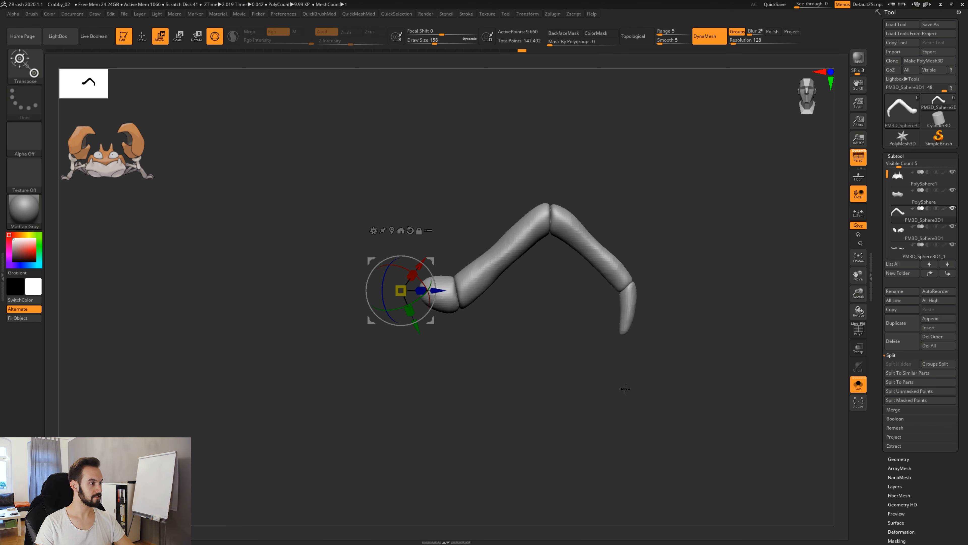
drag(669, 386, 689, 390)
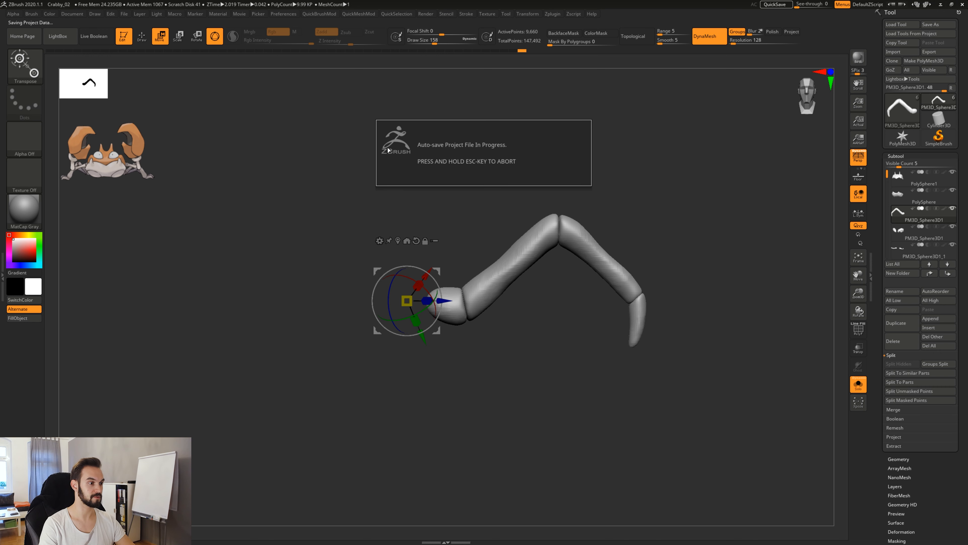
Step: Save the project through Save As as a ZBrush Project file in the Crab_Workshop folder
click(124, 13)
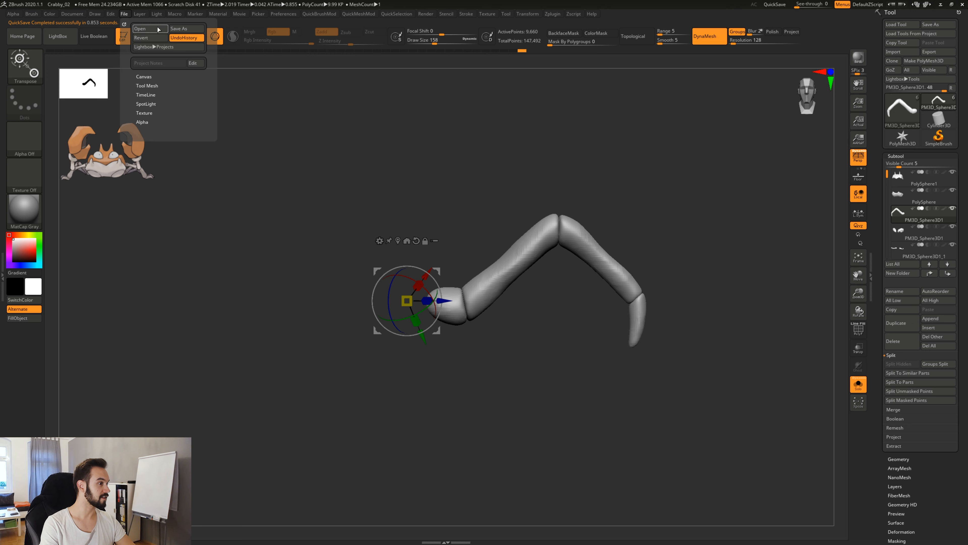
click(181, 29)
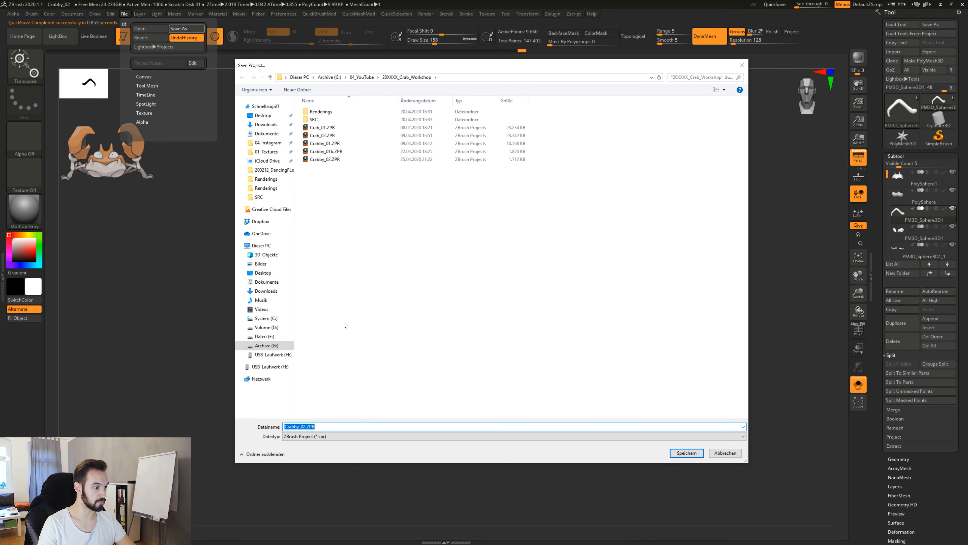
click(308, 428)
double_click(306, 427)
click(306, 427)
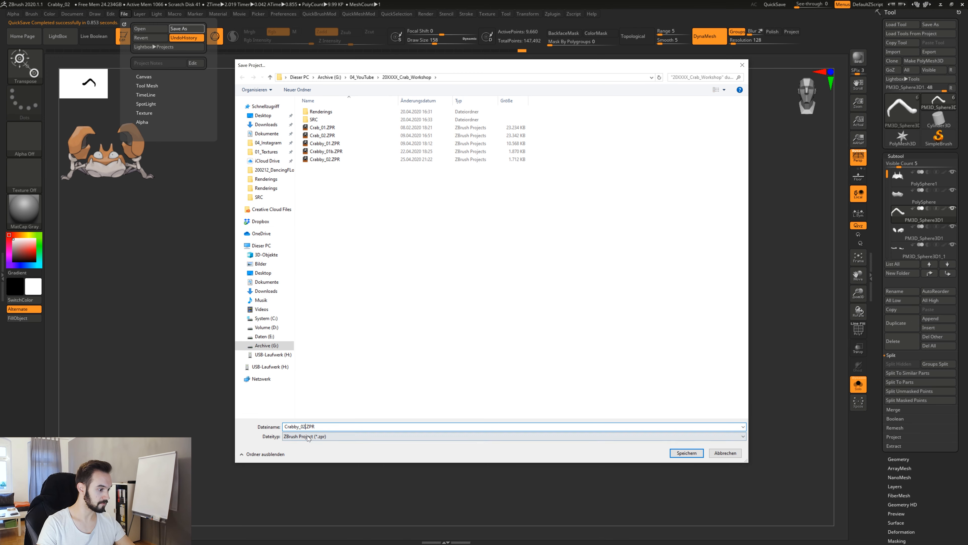
key(Return)
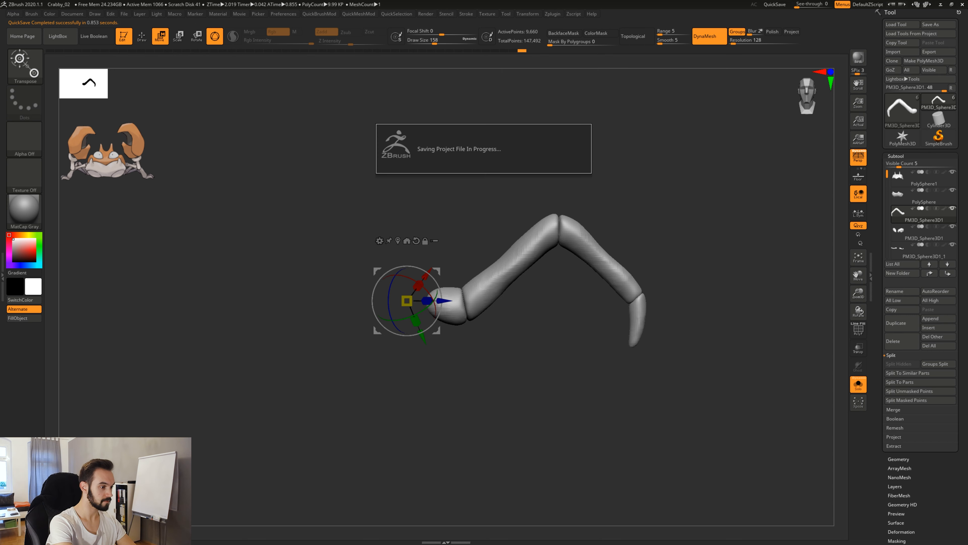
Step: Leave the transform gizmo and return to Draw mode with the Standard brush on the whole leg
key(q)
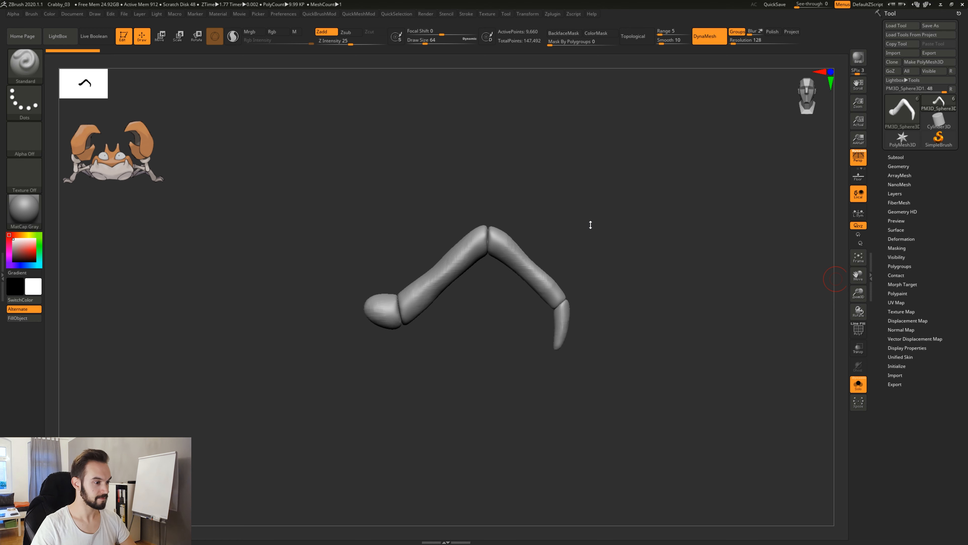
alt+drag(593, 258, 621, 281)
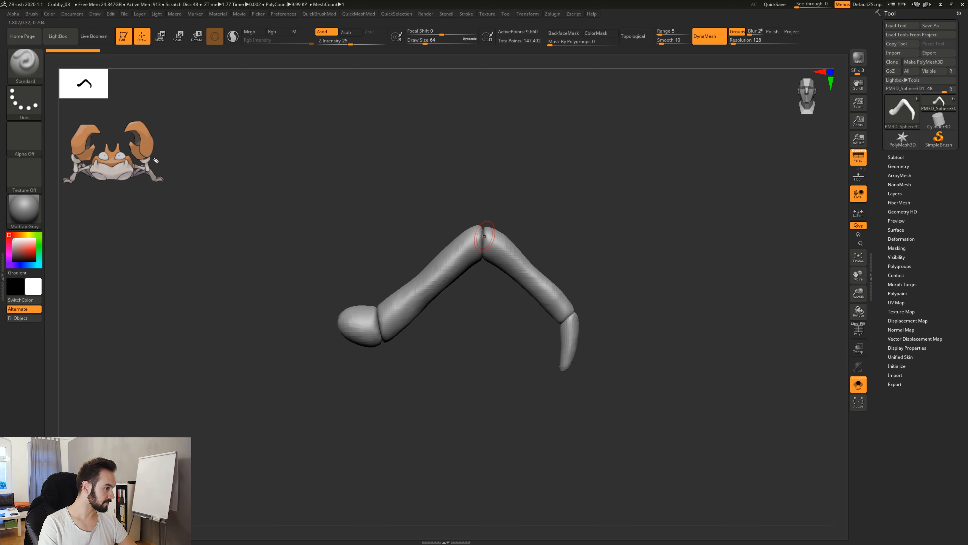
Step: Mark the thickened joints on the crab reference and the matching joint ends on the leg with annotation strokes, and clear the marks
drag(127, 180, 172, 168)
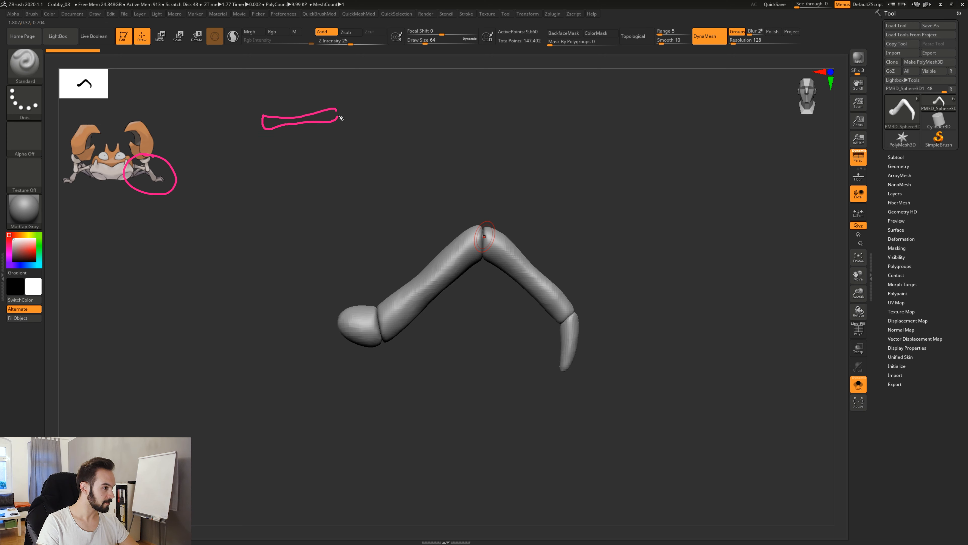
drag(341, 118, 338, 116)
drag(263, 108, 271, 116)
drag(330, 126, 335, 114)
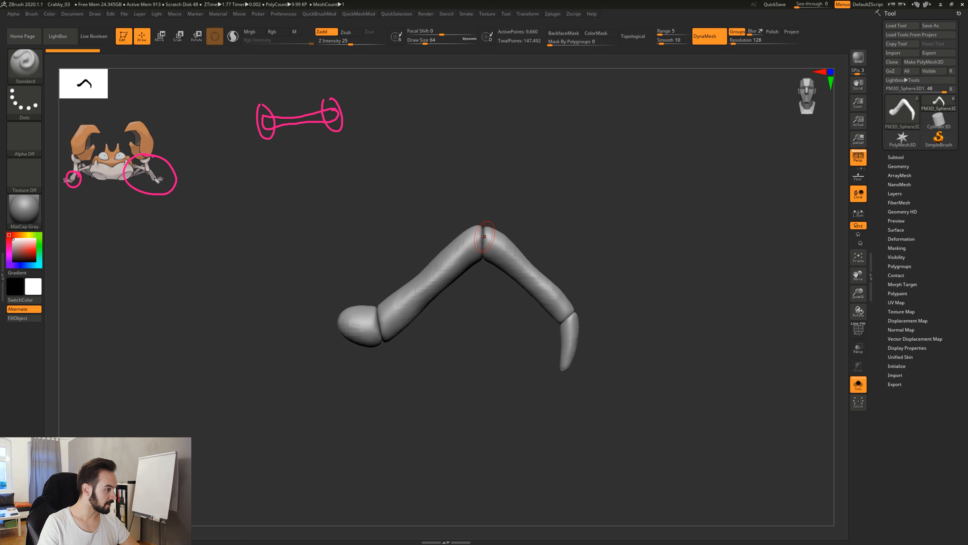
drag(222, 181, 225, 156)
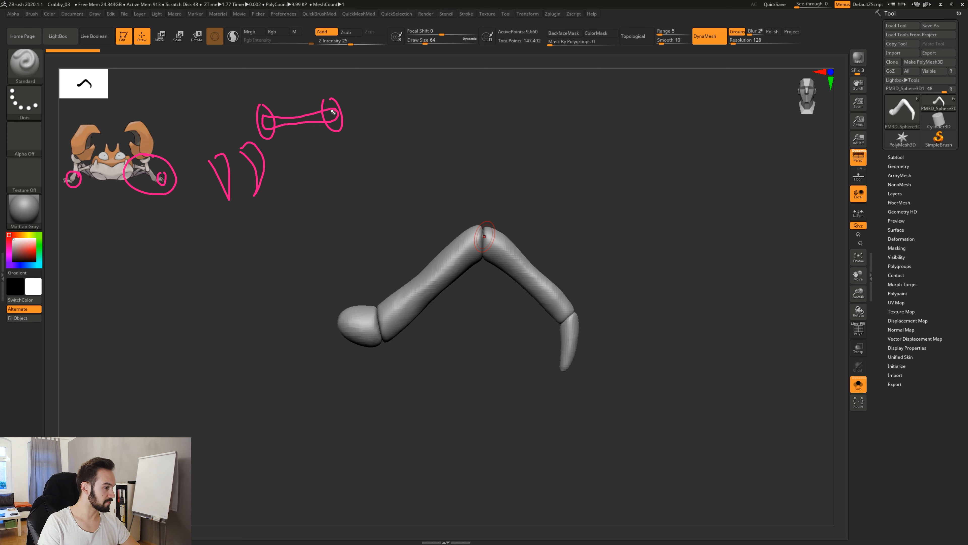
mouse_move(464, 233)
mouse_down()
mouse_move(470, 218)
mouse_move(493, 248)
mouse_move(494, 232)
mouse_up()
mouse_move(578, 295)
mouse_down()
mouse_move(550, 327)
mouse_move(578, 316)
mouse_up()
drag(373, 297, 382, 286)
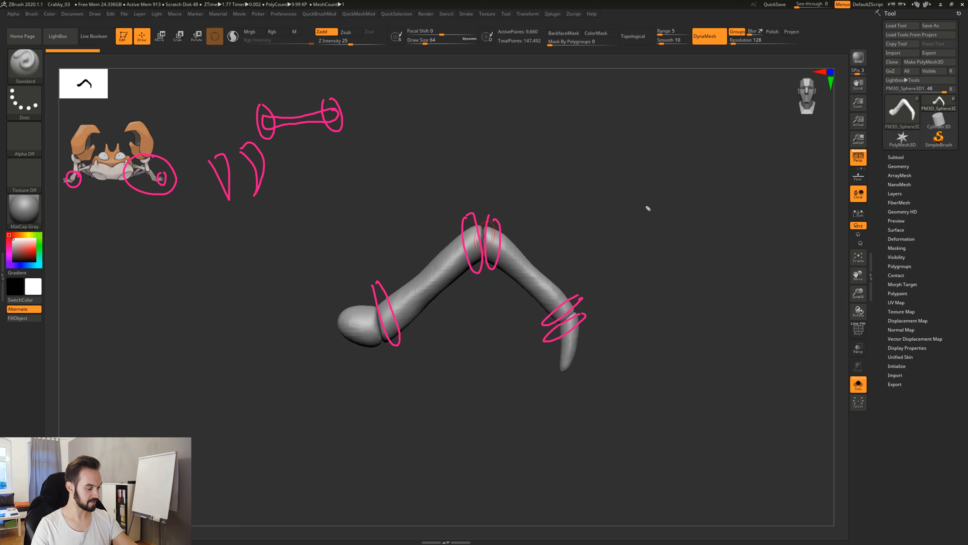
key(e)
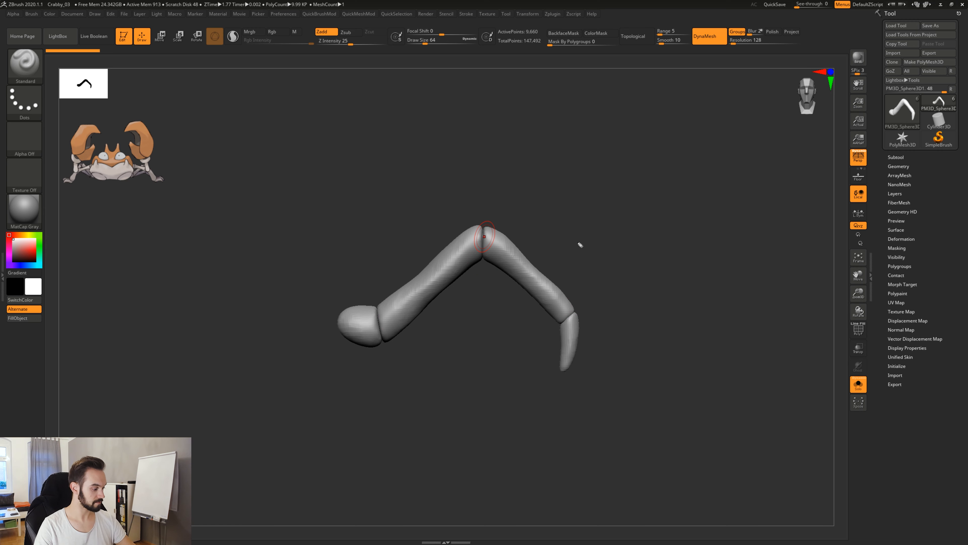
drag(556, 240, 530, 220)
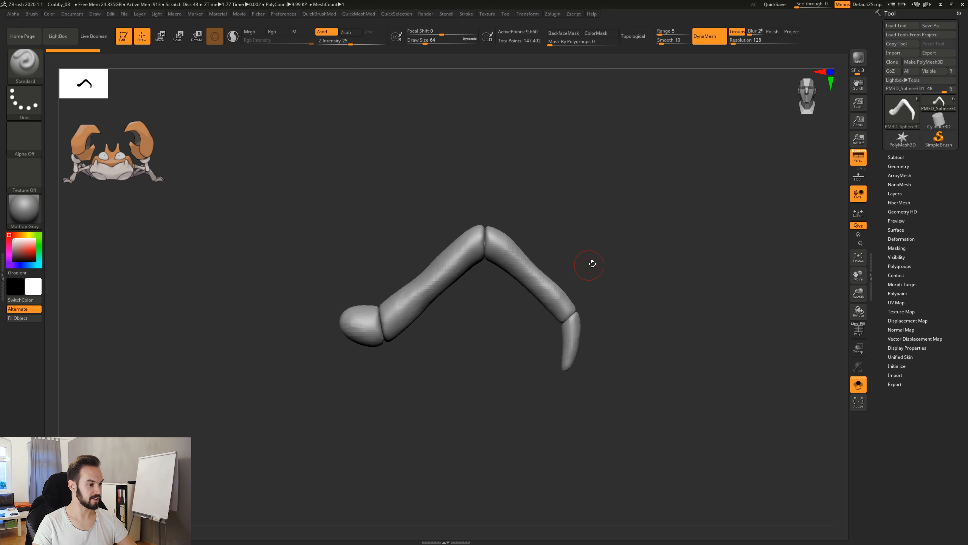
key(b)
key(c)
key(l)
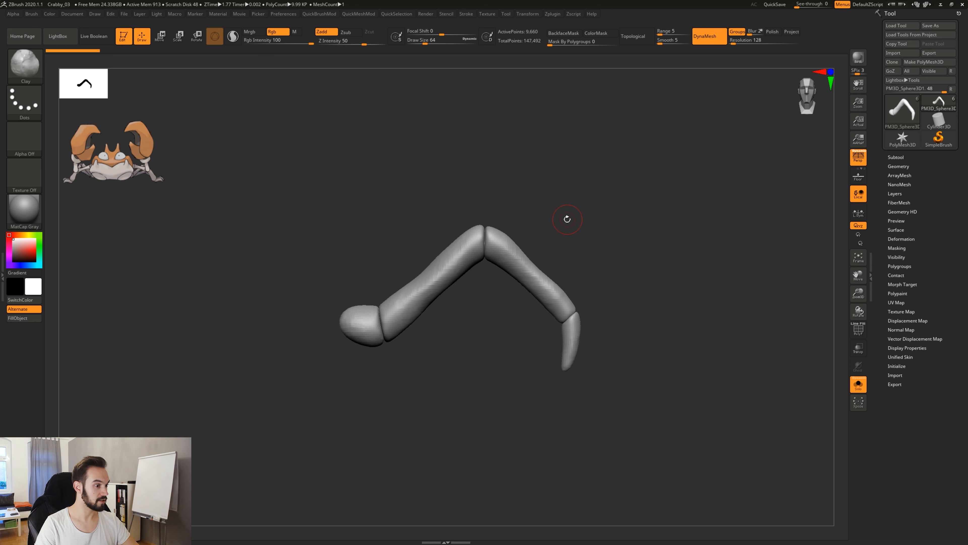
key(b)
key(s)
key(t)
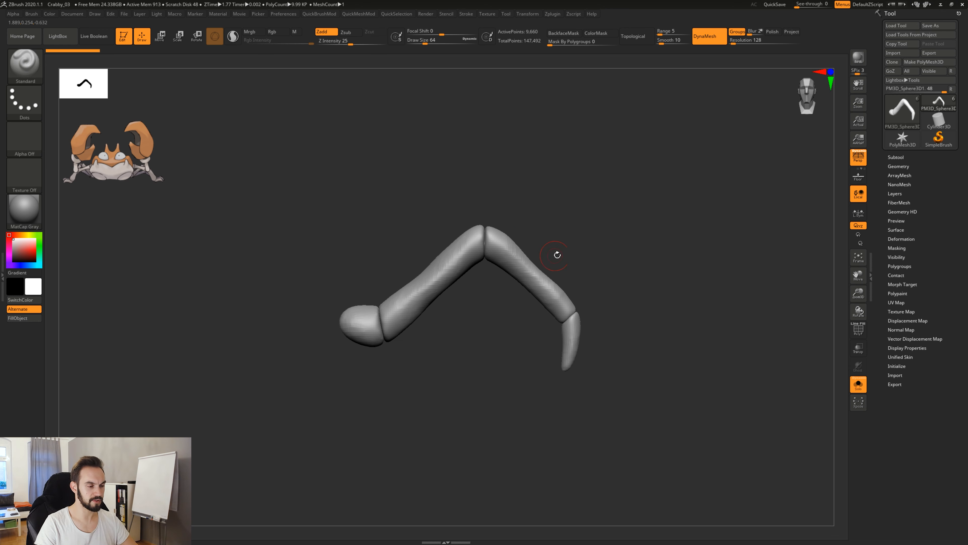
Step: Build up a raised rim on the third segment's knee end with the Standard brush
alt+drag(572, 269, 583, 263)
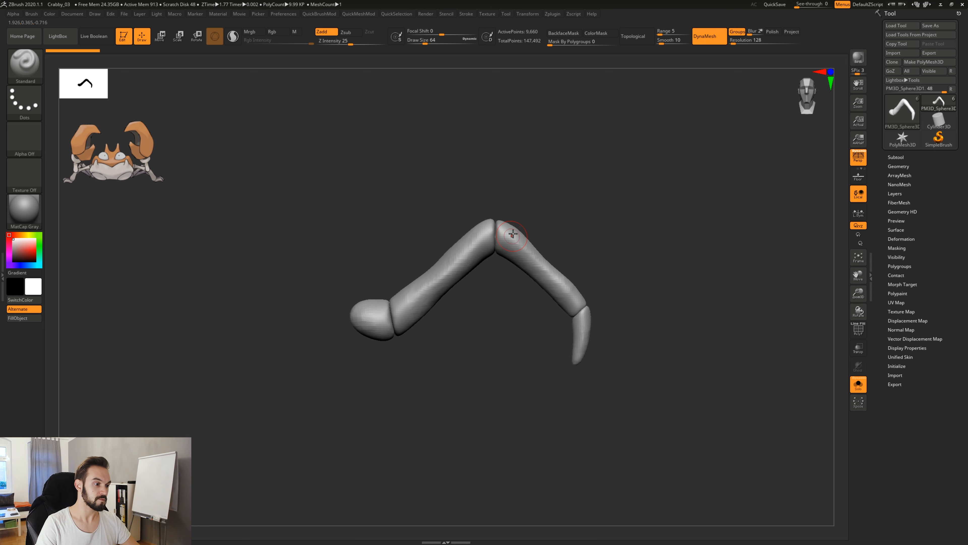
mouse_move(550, 236)
alt+mouse_down()
mouse_move(603, 240)
mouse_move(537, 242)
alt+mouse_up()
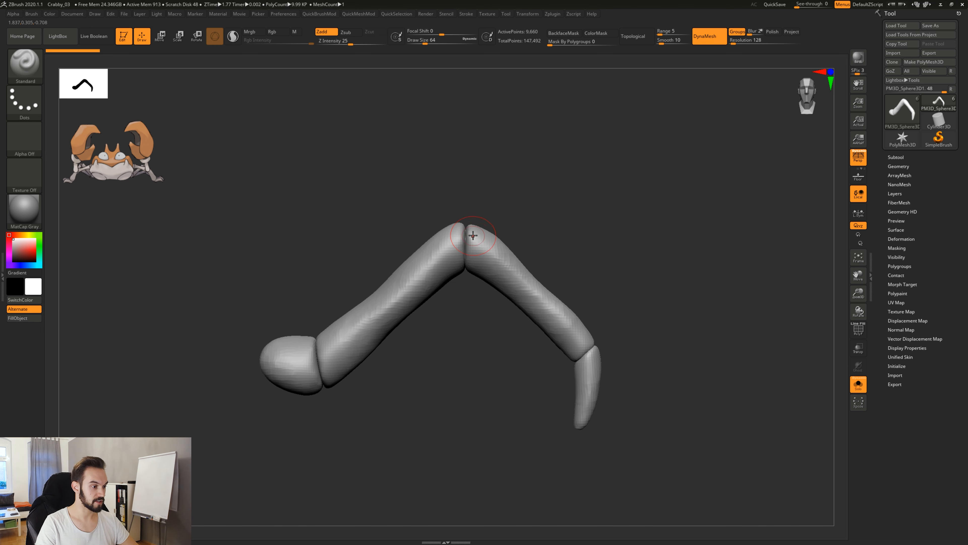
drag(485, 195, 487, 203)
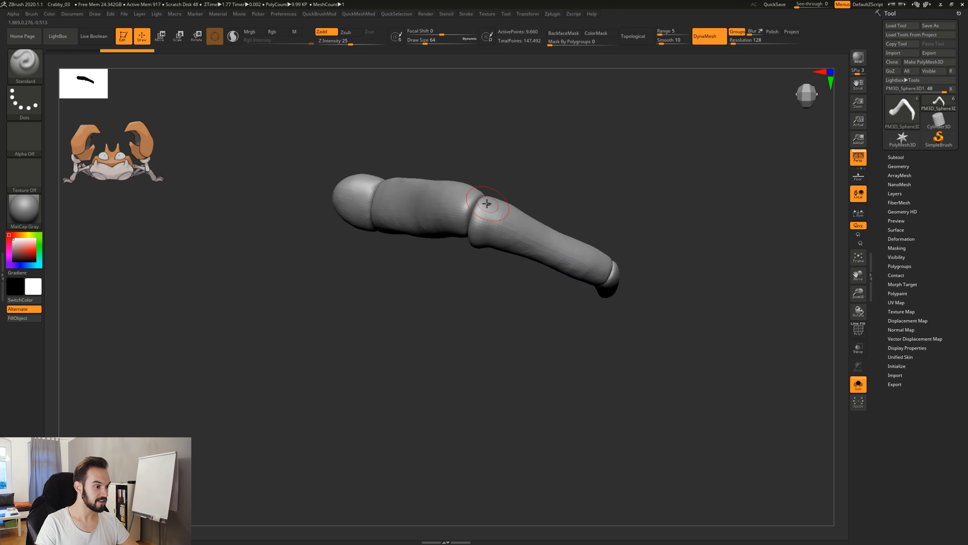
mouse_move(517, 174)
mouse_down()
mouse_move(501, 226)
mouse_move(507, 196)
mouse_move(489, 200)
mouse_move(514, 206)
mouse_up()
Step: Thicken both sides of the joint between the third segment and the tip with Standard brush strokes from several angles
mouse_move(561, 233)
mouse_down()
mouse_move(614, 225)
mouse_move(613, 261)
mouse_up()
drag(610, 325, 610, 358)
drag(617, 234, 616, 265)
mouse_move(606, 324)
mouse_down()
mouse_move(580, 319)
mouse_move(574, 294)
mouse_up()
drag(619, 231, 615, 264)
mouse_move(606, 290)
mouse_down()
mouse_move(617, 244)
mouse_move(671, 229)
mouse_up()
drag(617, 282, 618, 328)
drag(664, 248, 680, 214)
drag(617, 305, 633, 305)
drag(691, 221, 706, 217)
Step: Build up the second segment's end at the knee joint from underneath with the Standard brush
alt+drag(583, 219, 578, 378)
drag(560, 290, 587, 284)
drag(567, 179, 560, 217)
drag(568, 271, 584, 183)
drag(579, 138, 572, 166)
drag(619, 104, 661, 98)
drag(602, 124, 609, 118)
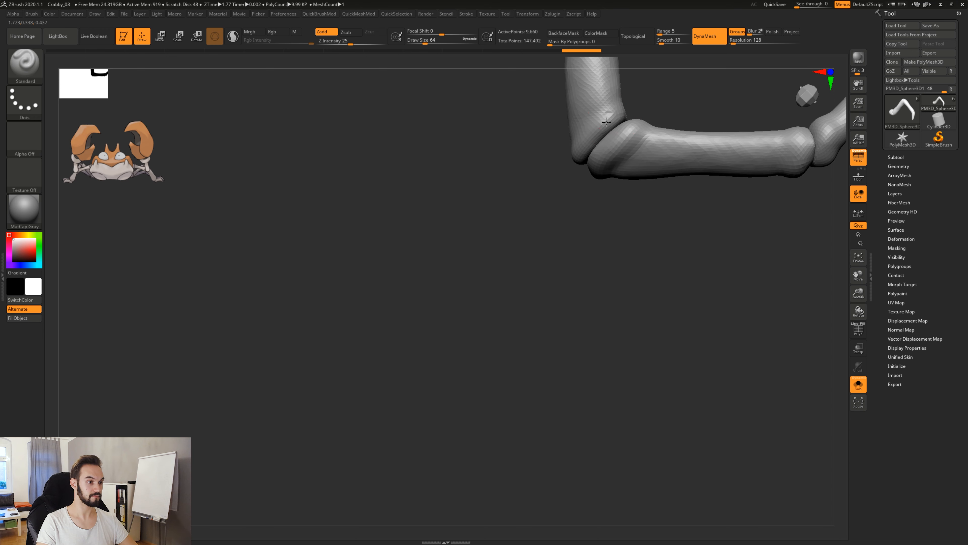
Step: Build a raised rim around the second segment's end next to the base segment with the Clay brush
mouse_move(655, 89)
alt+mouse_down()
mouse_move(488, 248)
mouse_move(475, 288)
mouse_move(475, 214)
mouse_move(404, 223)
alt+mouse_up()
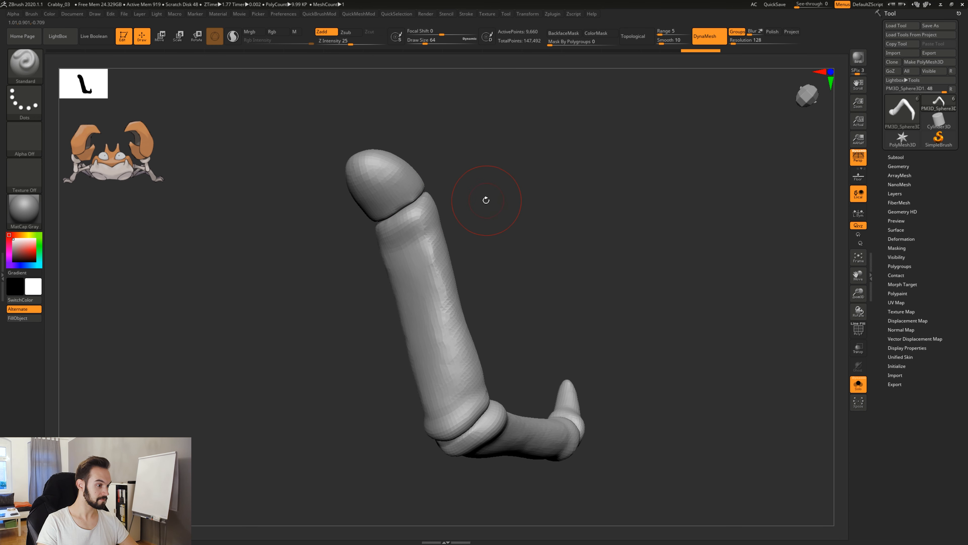
key(b)
key(c)
key(l)
mouse_move(443, 182)
mouse_down()
mouse_move(431, 209)
mouse_move(474, 194)
mouse_move(427, 213)
mouse_move(467, 216)
mouse_up()
drag(491, 218, 427, 214)
mouse_move(442, 200)
mouse_down()
mouse_move(486, 225)
mouse_move(464, 197)
mouse_move(433, 229)
mouse_up()
drag(529, 280, 488, 269)
mouse_move(436, 195)
mouse_down()
mouse_move(472, 214)
mouse_move(463, 200)
mouse_up()
drag(476, 139, 491, 164)
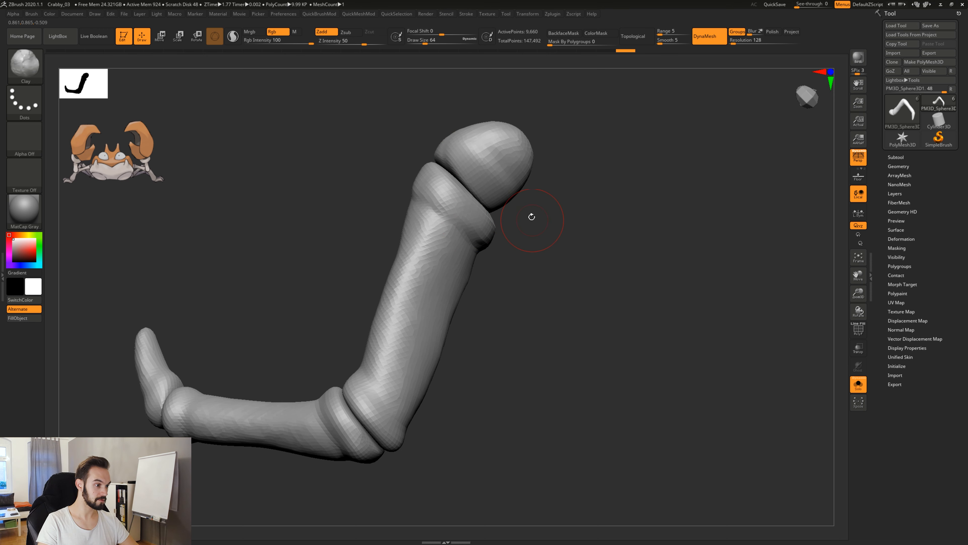
Step: Thicken the base segment's end facing the second segment with Clay brush strokes
drag(531, 216, 576, 214)
drag(424, 139, 409, 137)
drag(494, 162, 537, 164)
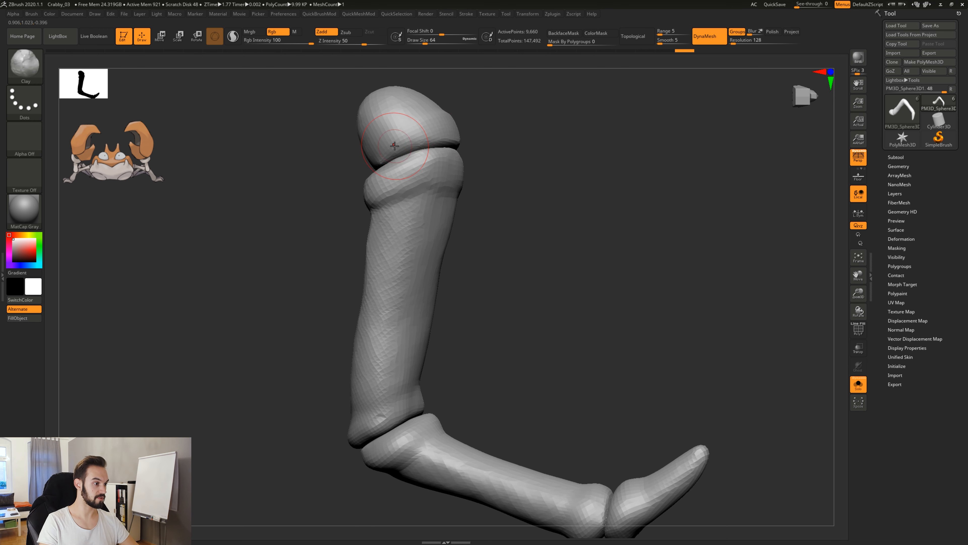
drag(395, 143, 406, 124)
drag(511, 162, 528, 153)
drag(403, 134, 381, 138)
mouse_move(529, 292)
mouse_down()
mouse_move(514, 294)
mouse_move(590, 366)
mouse_move(508, 363)
mouse_move(510, 317)
mouse_move(587, 249)
mouse_up()
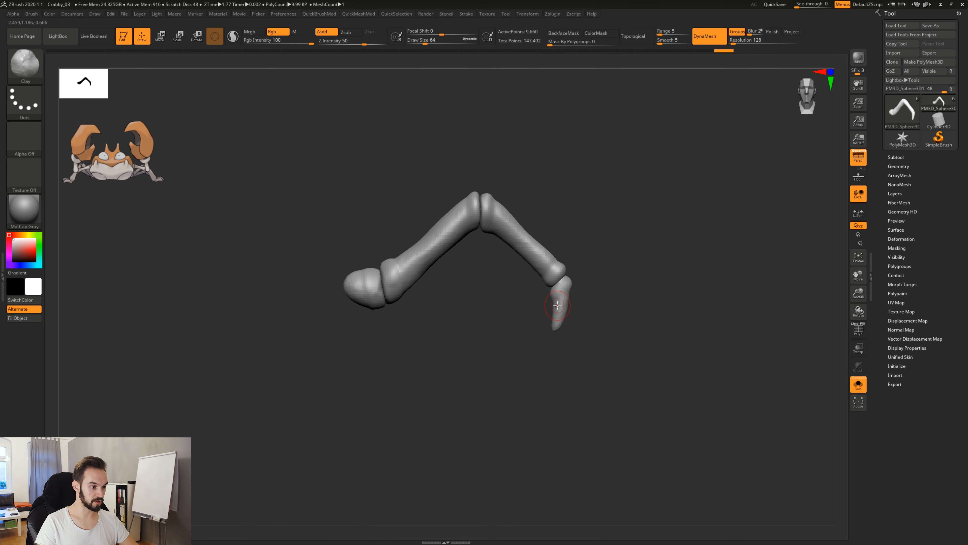
Step: Switch to the Move brush with a draw size of 120 for reshaping the leg tip
key(b)
key(m)
key(v)
key(s)
Step: Try pushing the leg tip with the Move brush at draw sizes 120 and 54, undoing the attempts
drag(562, 308, 568, 308)
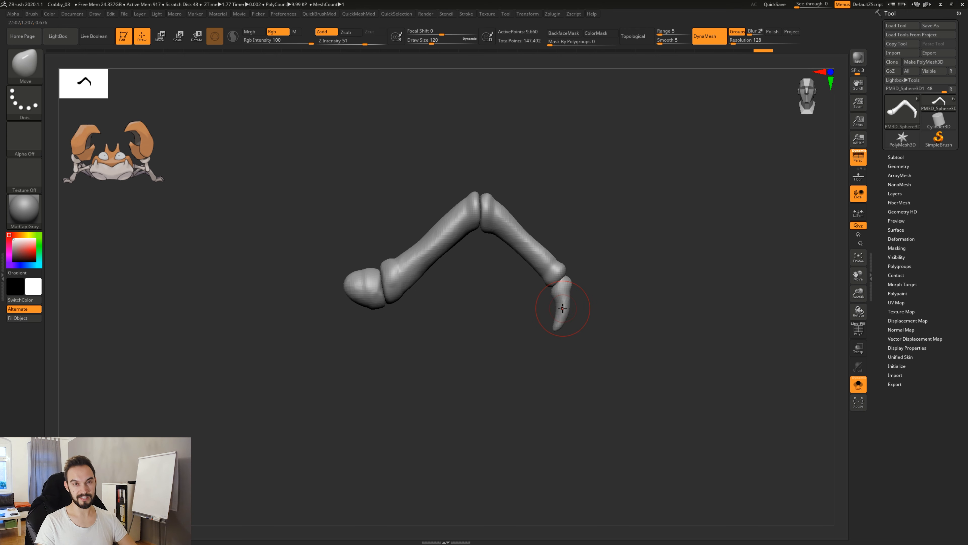
key(ctrl+z)
key(ctrl+z)
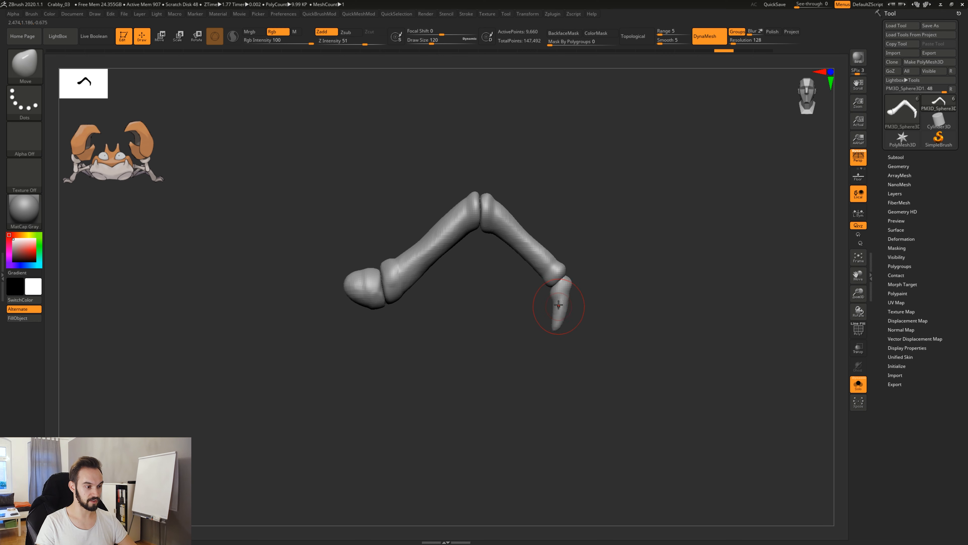
click(558, 304)
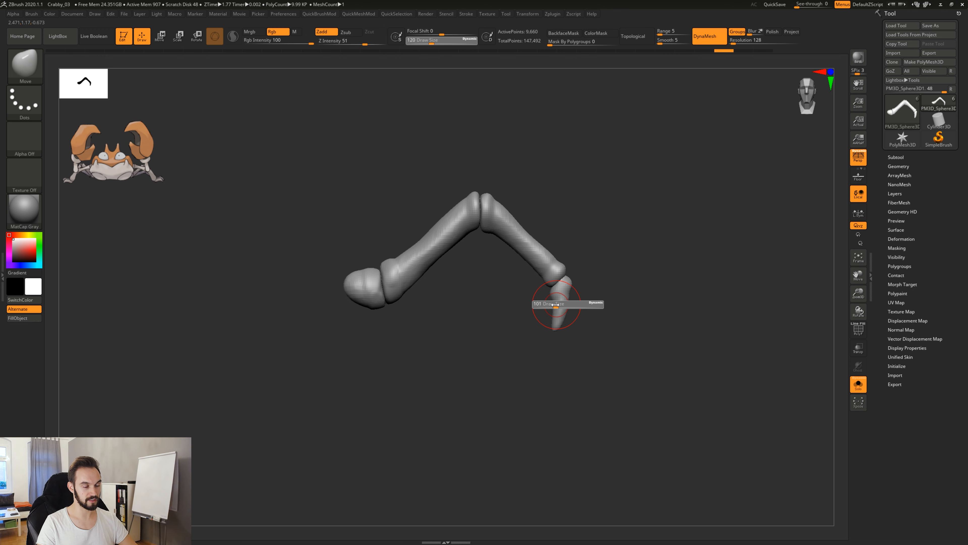
drag(550, 305, 550, 304)
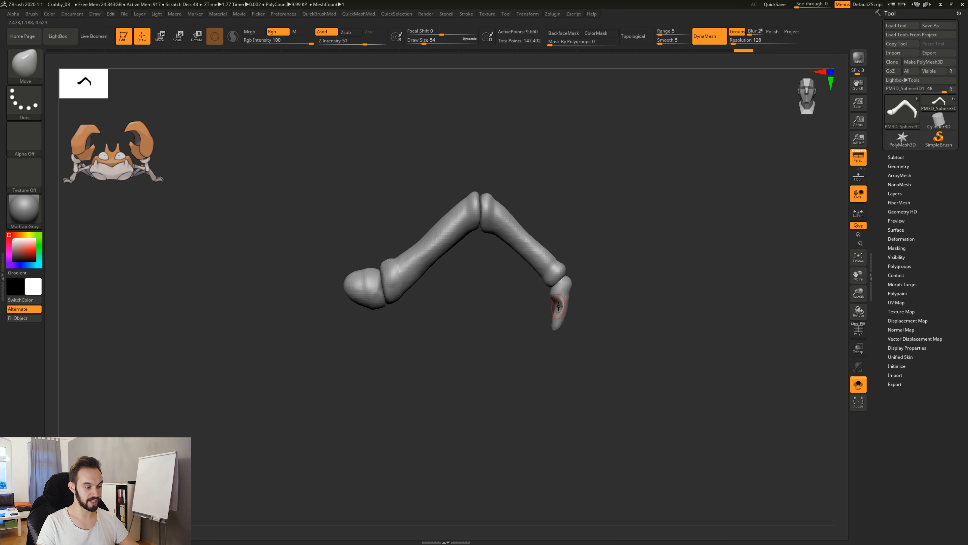
Step: Bend the leg tip into a curved claw with the Move brush, using draw sizes 128 and 120
key(s)
drag(558, 306, 559, 305)
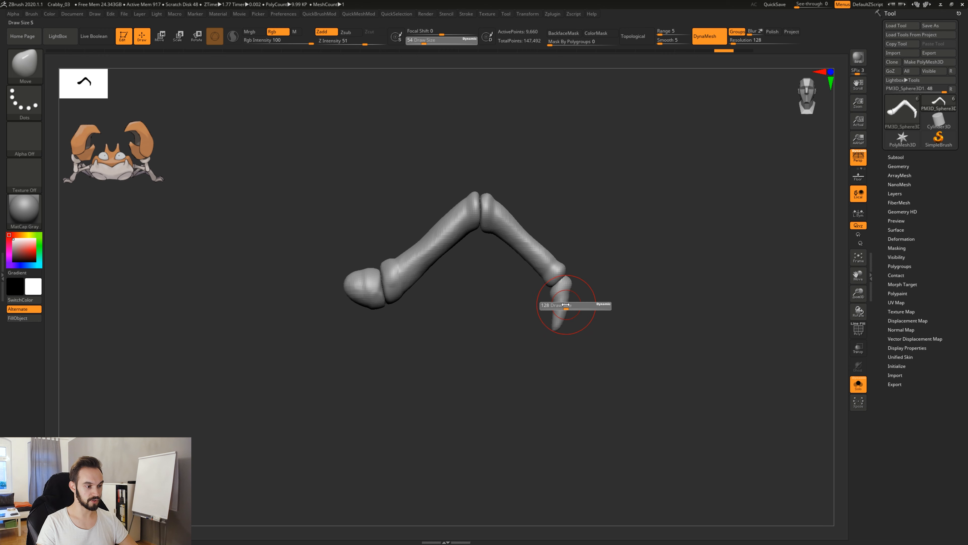
drag(566, 304, 566, 305)
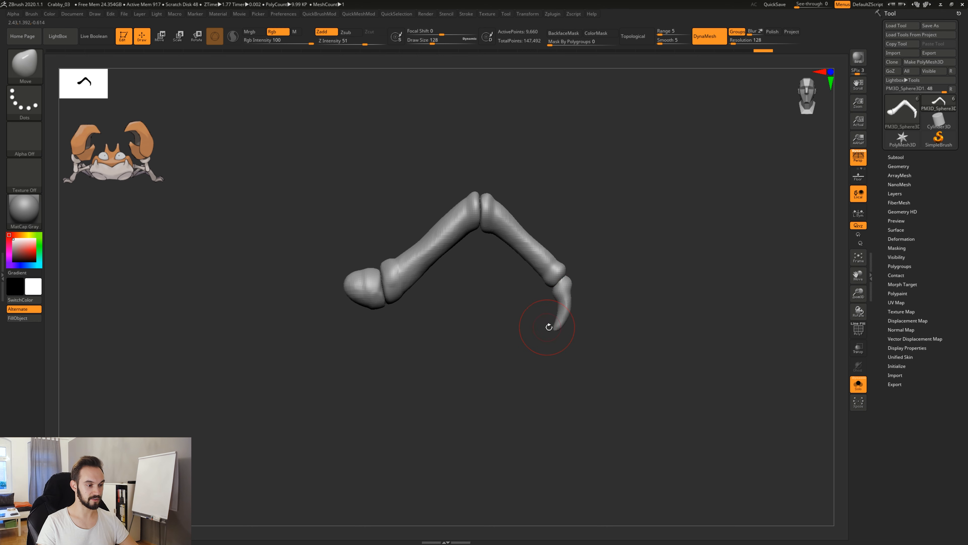
key(s)
mouse_move(561, 302)
mouse_down()
mouse_move(561, 321)
mouse_move(565, 309)
mouse_up()
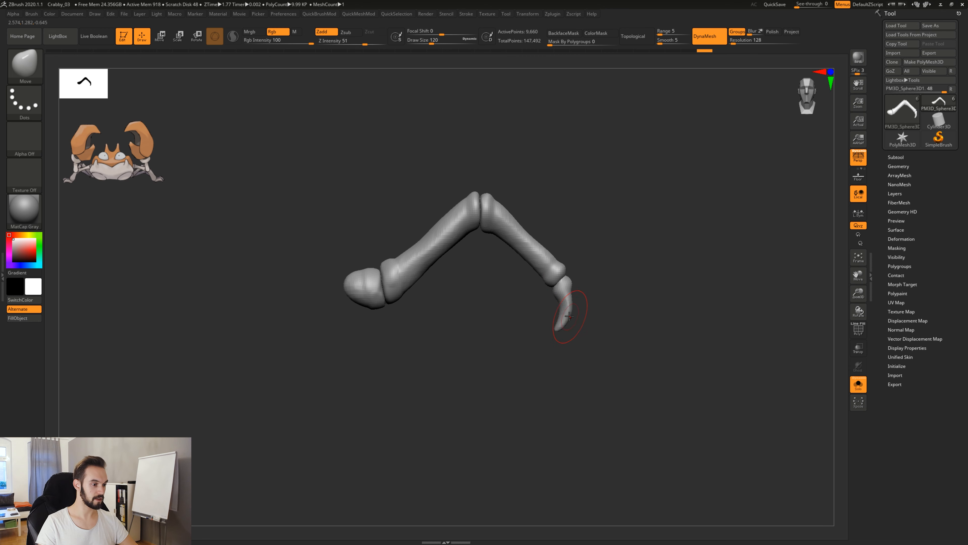
Step: Refine the claw tip's curve and thickness with the Move brush from the side and front
drag(625, 314, 573, 311)
drag(592, 340, 605, 340)
drag(587, 273, 589, 254)
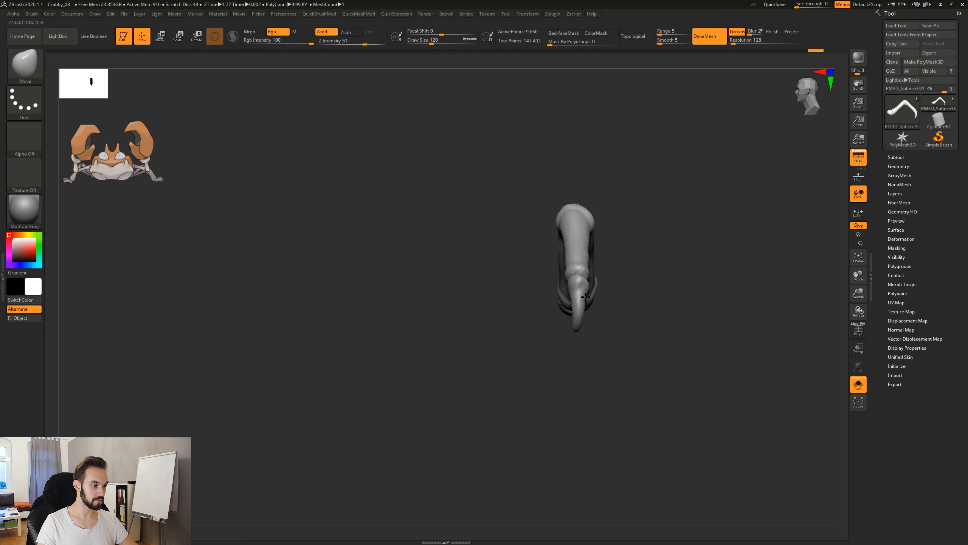
drag(614, 305, 594, 276)
drag(614, 369, 612, 345)
alt+drag(610, 312, 659, 342)
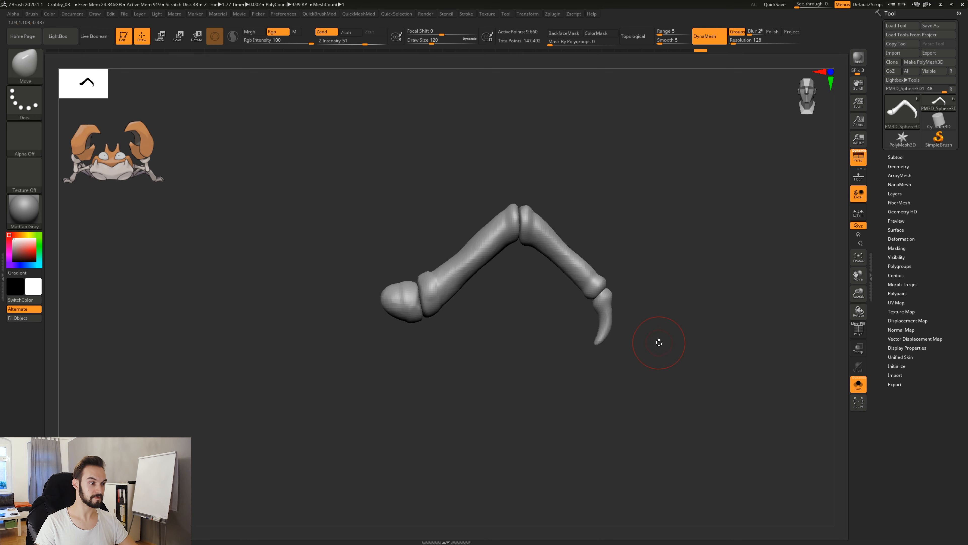
Step: Add volume along the third segment's outer side and lower joint using the Clay brush at draw size 71
drag(656, 272, 615, 315)
key(b)
key(c)
key(l)
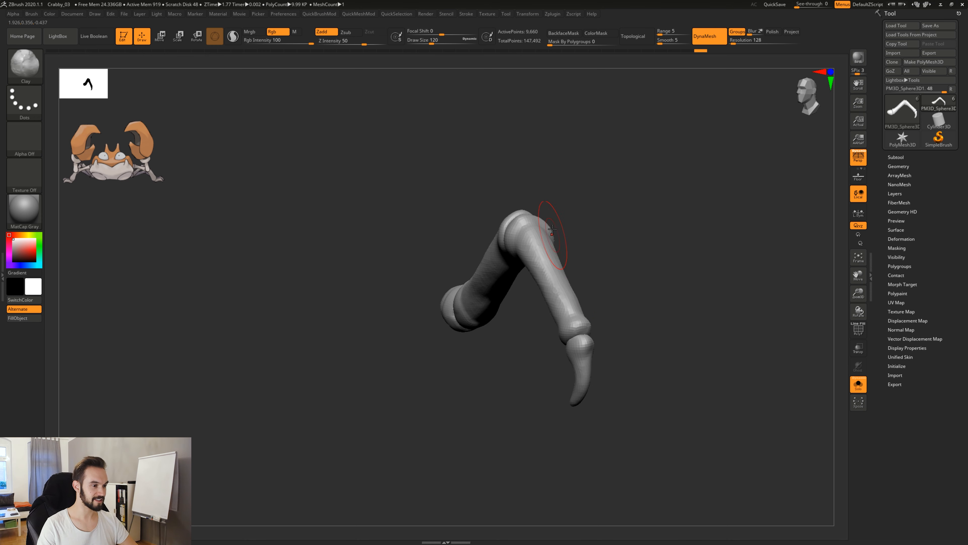
drag(551, 229, 551, 269)
key(s)
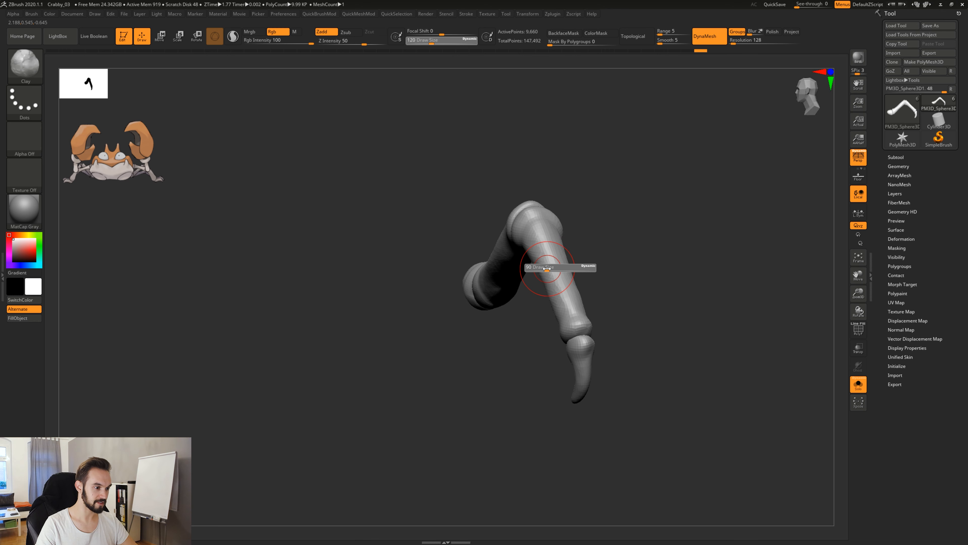
click(544, 269)
drag(585, 263, 548, 255)
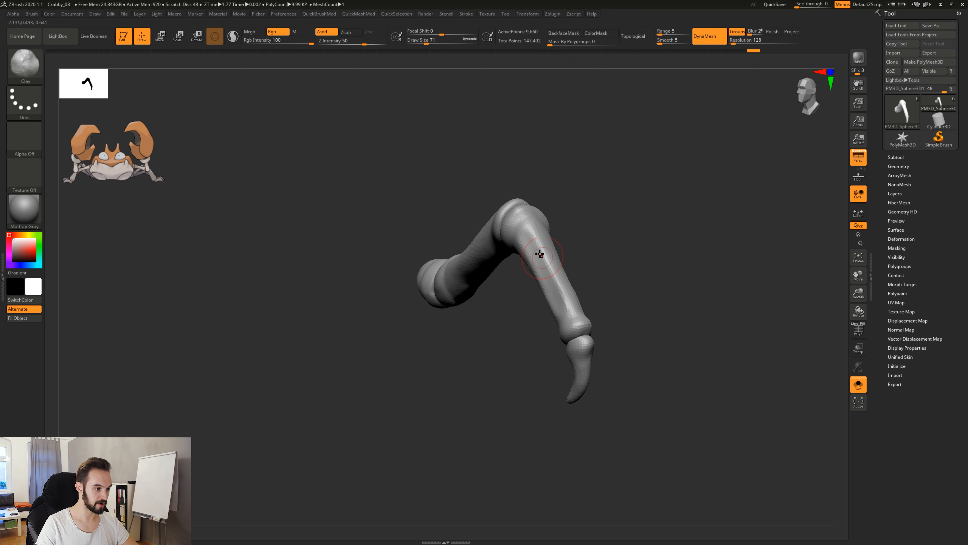
drag(599, 286, 571, 262)
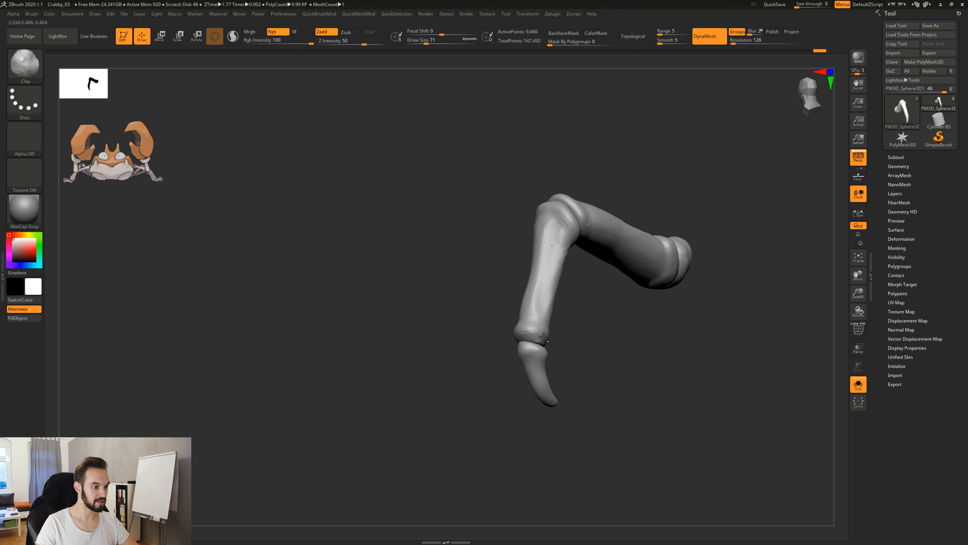
drag(543, 337, 615, 265)
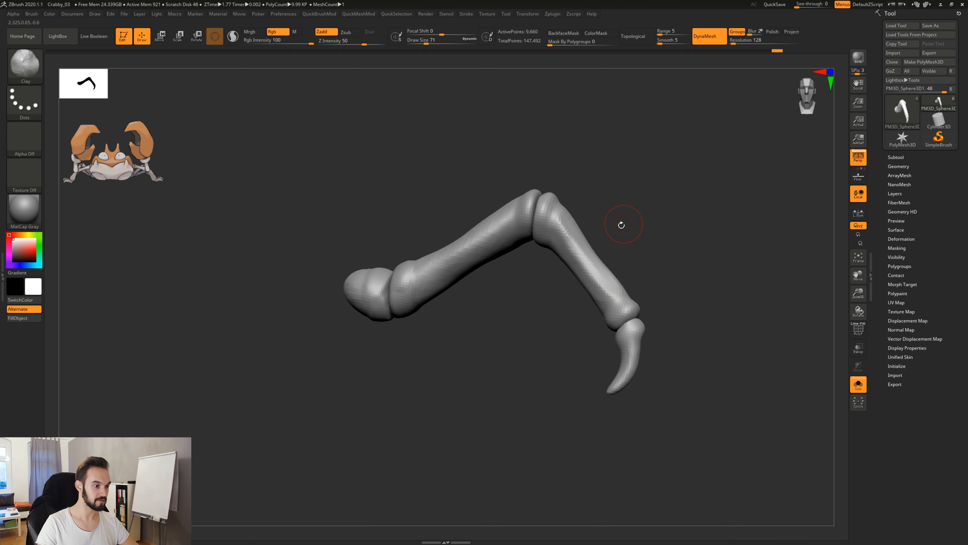
Step: Add another Clay brush pass along the third segment's shaft and check the shape from several angles
drag(621, 225, 609, 225)
drag(604, 280, 575, 244)
mouse_move(662, 244)
mouse_down()
mouse_move(616, 244)
mouse_move(668, 247)
mouse_move(705, 282)
mouse_up()
drag(675, 313, 695, 304)
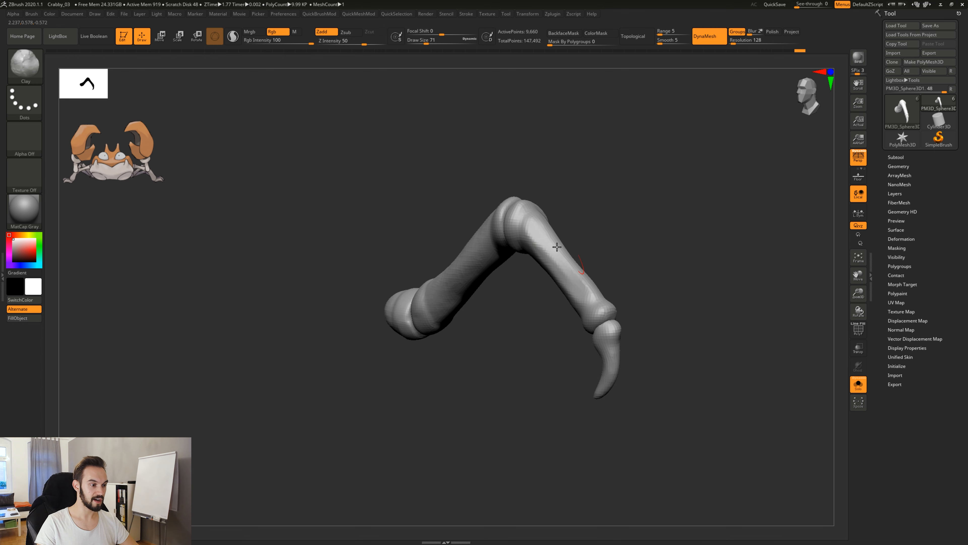
drag(660, 258, 657, 308)
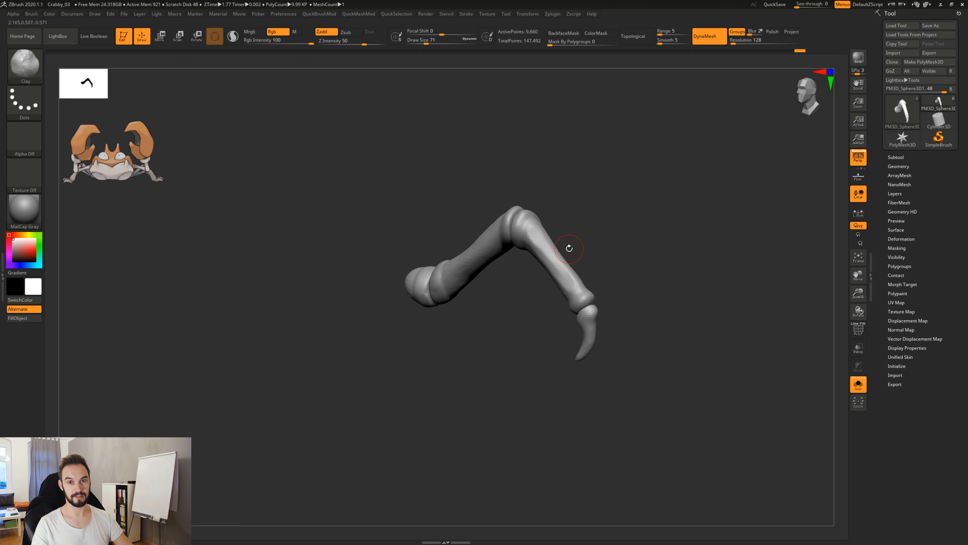
drag(598, 233, 538, 259)
drag(497, 304, 589, 278)
mouse_move(616, 221)
mouse_down()
mouse_move(609, 193)
mouse_move(655, 252)
mouse_move(557, 241)
mouse_up()
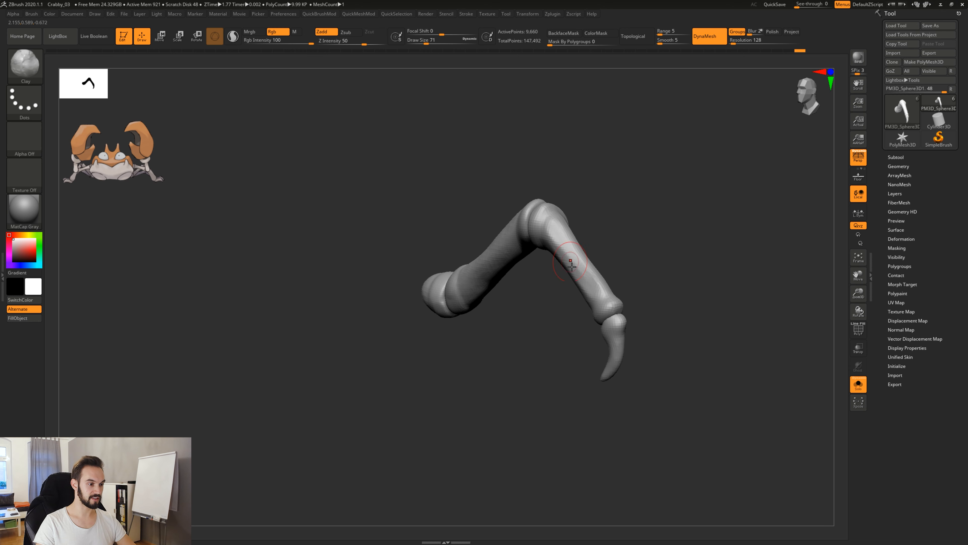
Step: Build up the outer face of the second leg segment's shaft with the Clay brush at draw size 71
right_drag(578, 262, 480, 241)
drag(675, 254, 656, 250)
right_drag(563, 239, 569, 252)
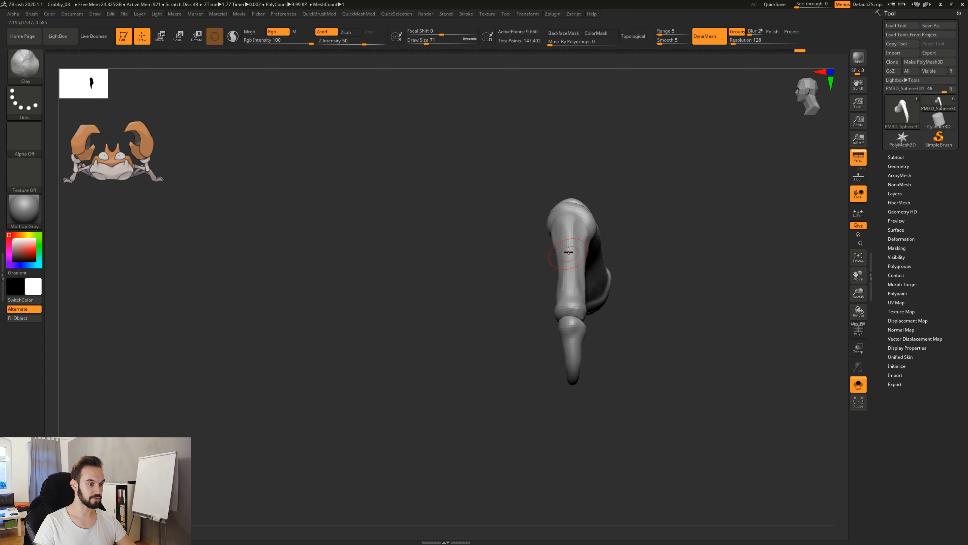
drag(676, 249, 648, 241)
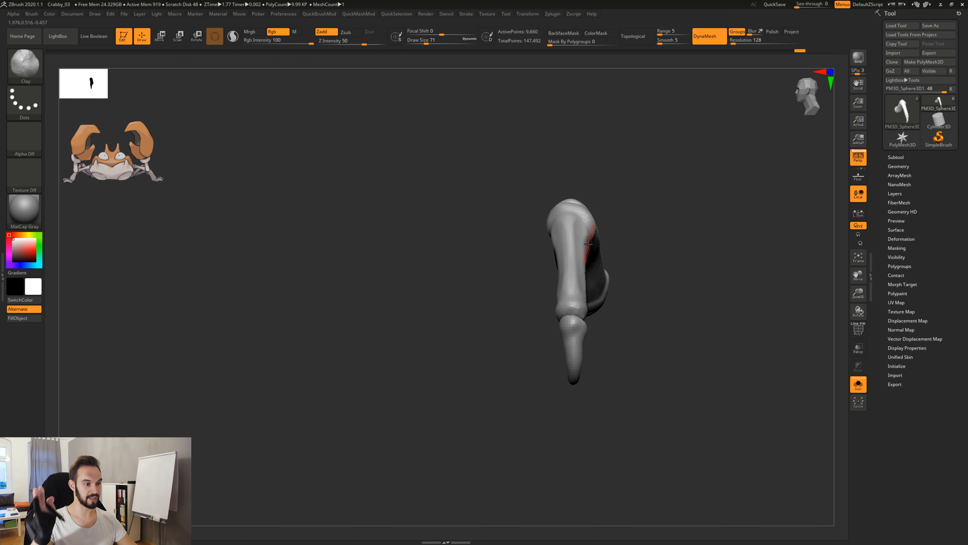
drag(614, 346, 668, 355)
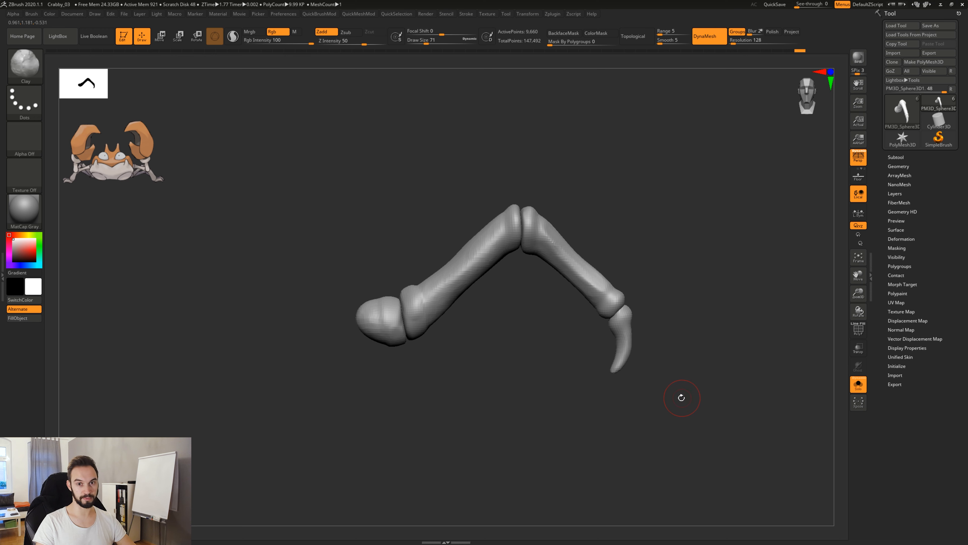
mouse_move(682, 398)
mouse_down()
mouse_move(697, 386)
mouse_move(519, 352)
mouse_move(465, 240)
mouse_move(465, 295)
mouse_up()
drag(490, 264, 460, 309)
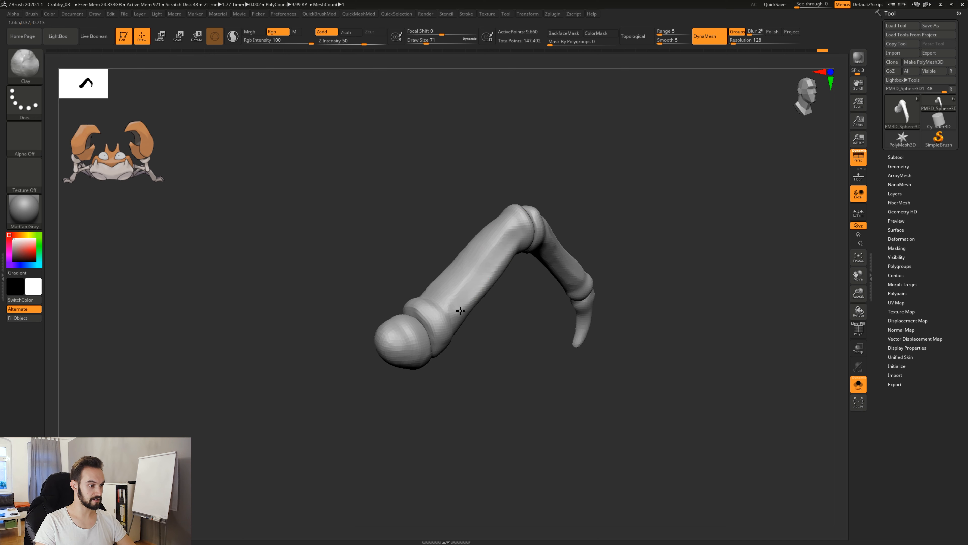
drag(513, 237, 465, 307)
drag(501, 253, 463, 302)
drag(509, 237, 456, 302)
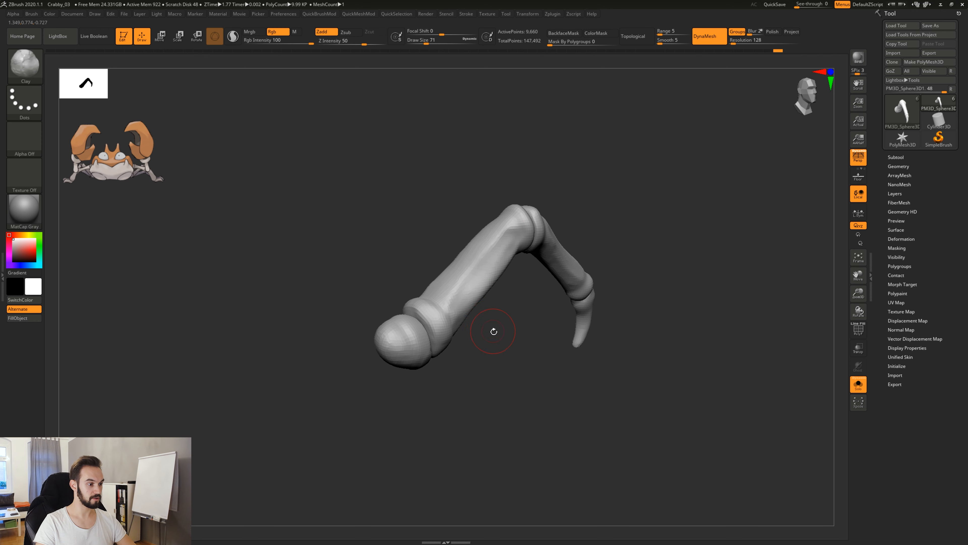
Step: Shape the second segment's upper side with Clay strokes, adding volume and carving a groove along the shaft
drag(493, 331, 558, 290)
mouse_move(485, 229)
mouse_down()
mouse_move(471, 309)
mouse_move(480, 302)
mouse_move(469, 317)
mouse_up()
mouse_move(488, 252)
mouse_down()
mouse_move(481, 299)
mouse_move(473, 273)
mouse_move(460, 268)
mouse_up()
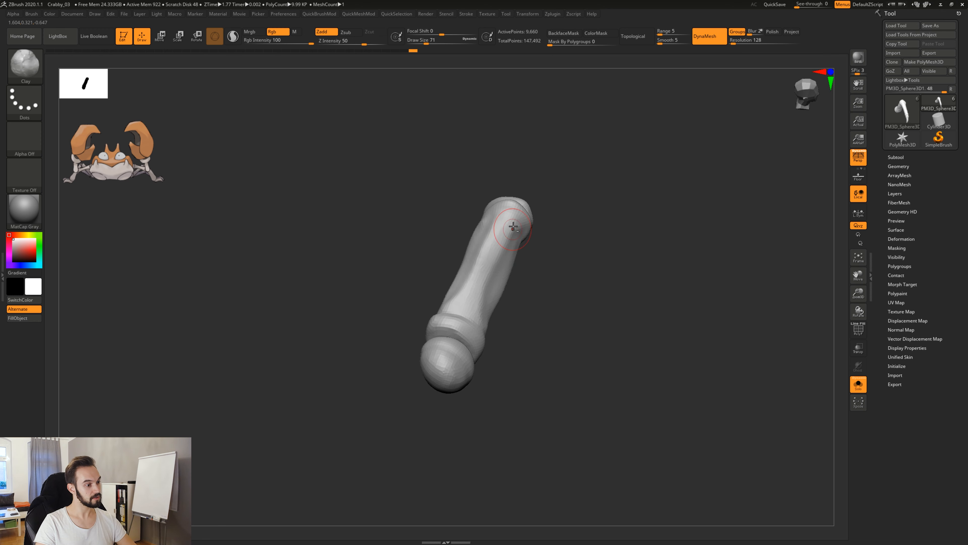
alt+drag(512, 229, 474, 328)
drag(541, 244, 592, 269)
drag(524, 233, 515, 253)
drag(549, 214, 515, 259)
drag(598, 267, 570, 208)
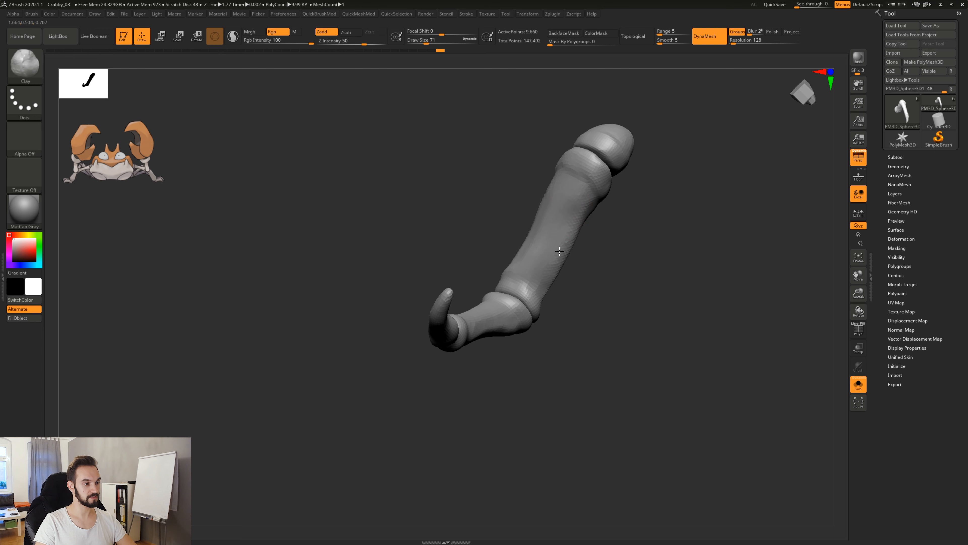
Step: Carve the underside of the second segment's shaft near the knee joint and smooth the surface there
drag(559, 250, 444, 297)
drag(591, 279, 541, 241)
drag(407, 216, 414, 139)
mouse_move(479, 165)
alt+mouse_down()
mouse_move(611, 317)
mouse_move(640, 335)
alt+mouse_up()
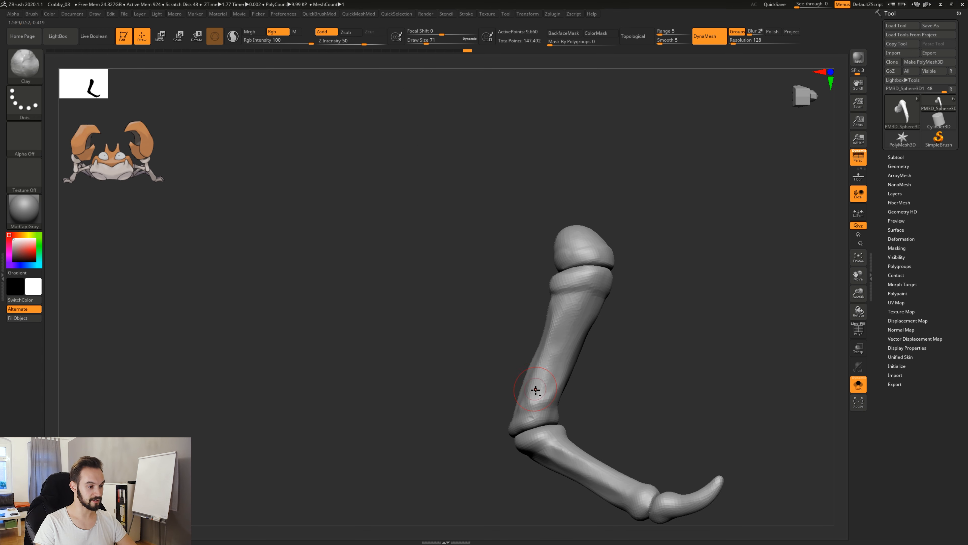
mouse_move(537, 390)
alt+mouse_down()
mouse_move(539, 404)
mouse_move(564, 329)
mouse_move(568, 356)
alt+mouse_up()
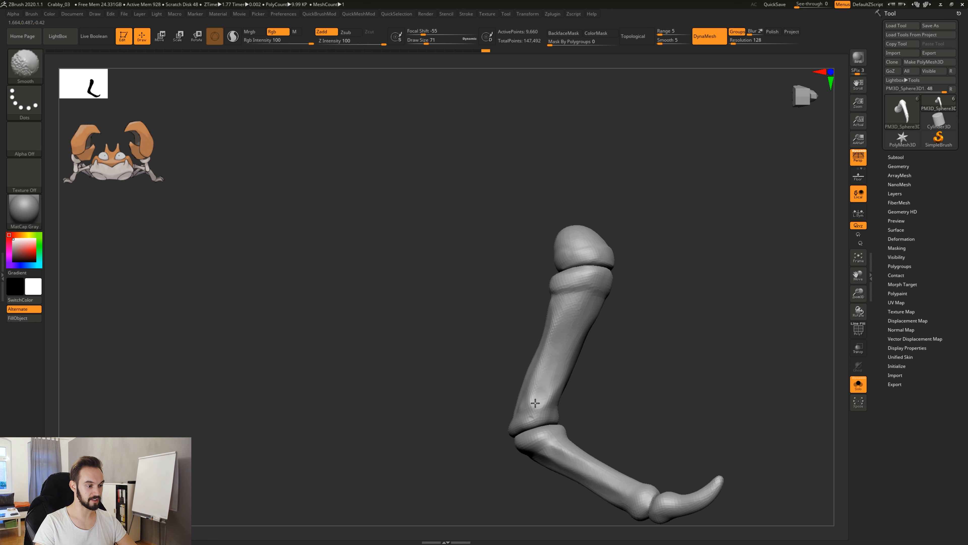
shift+drag(535, 404, 549, 365)
drag(636, 304, 680, 296)
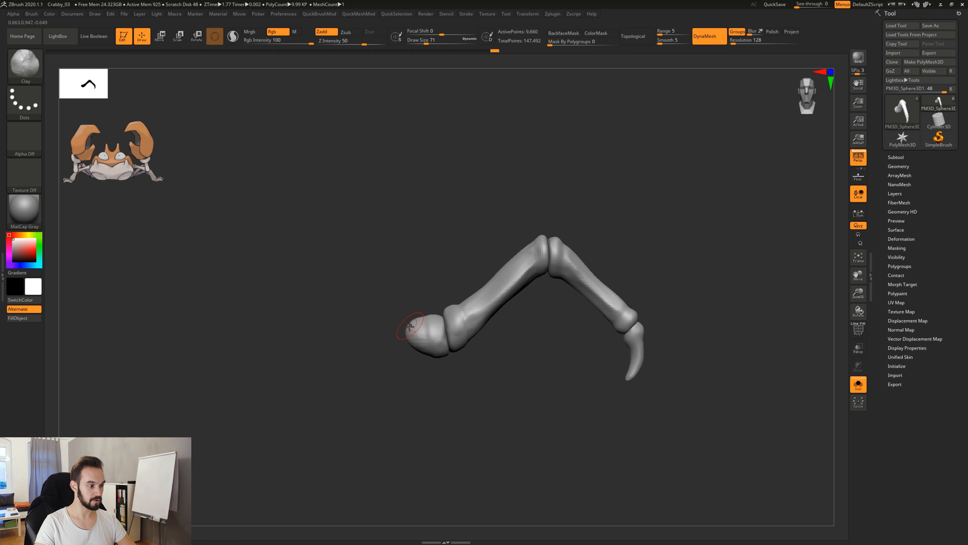
Step: Reshape the leg's rounded base segment with the Clay brush and turn off Solo to show the whole crab
drag(424, 280, 414, 309)
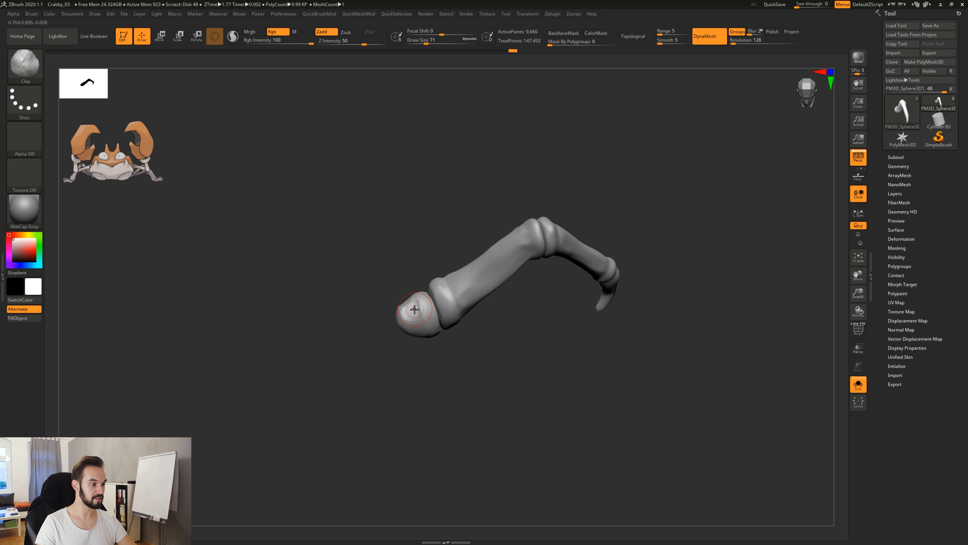
drag(473, 403, 607, 384)
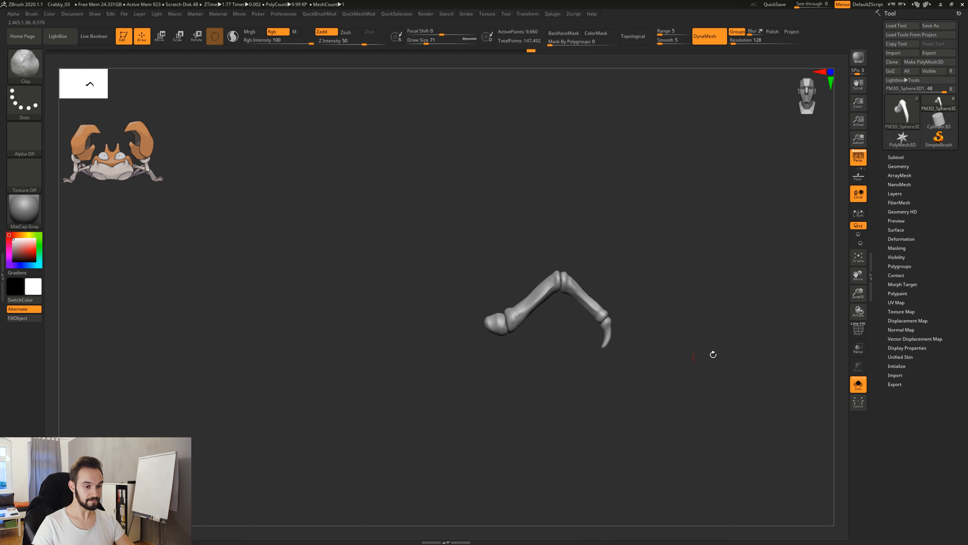
click(858, 385)
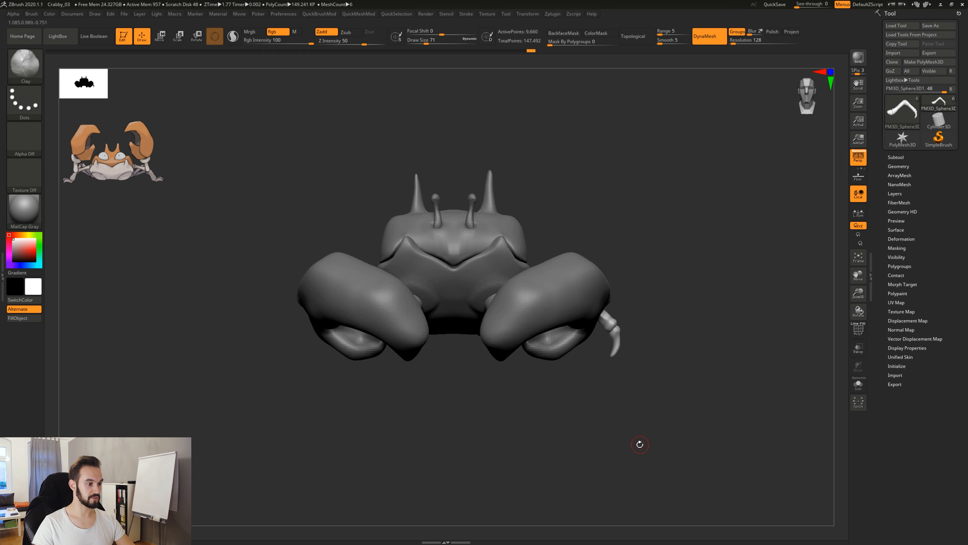
Step: Inspect how the leg fits the crab's body and claws from the front, three-quarter view and underside
drag(640, 443, 640, 343)
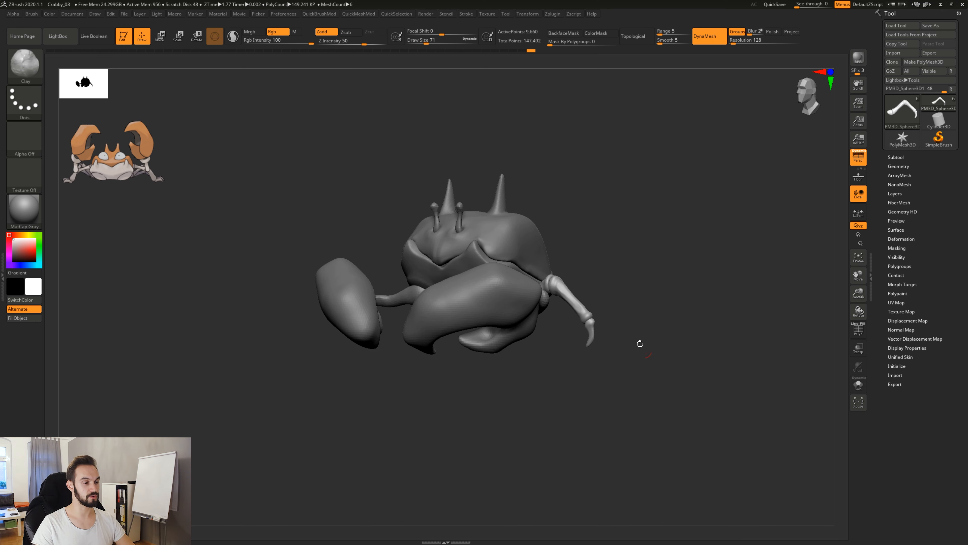
drag(618, 414, 610, 397)
alt+drag(643, 291, 647, 321)
mouse_move(636, 402)
mouse_down()
mouse_move(611, 412)
mouse_move(664, 395)
mouse_move(660, 426)
mouse_move(674, 421)
mouse_move(655, 428)
mouse_move(664, 359)
mouse_move(667, 409)
mouse_move(709, 404)
mouse_move(622, 395)
mouse_move(637, 432)
mouse_move(636, 401)
mouse_up()
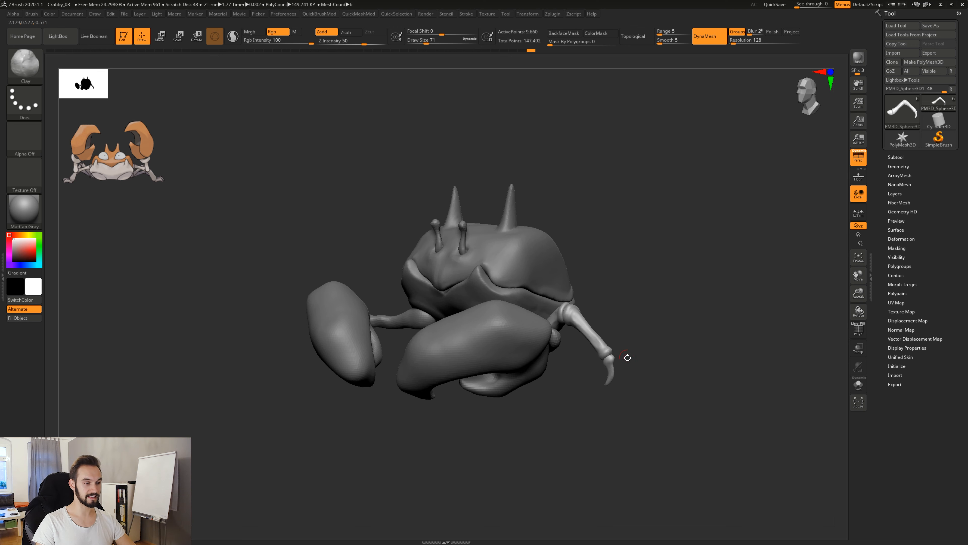
drag(640, 355, 738, 412)
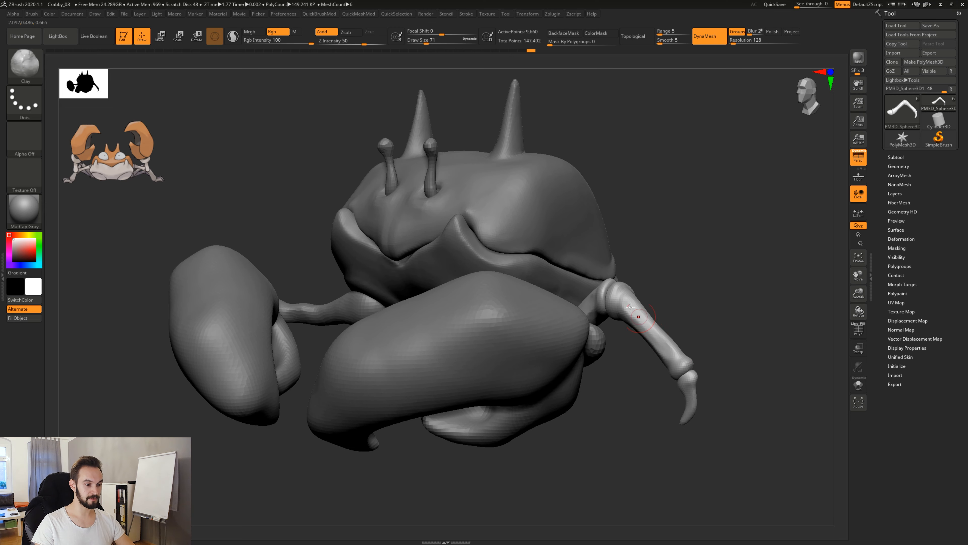
drag(696, 325, 650, 280)
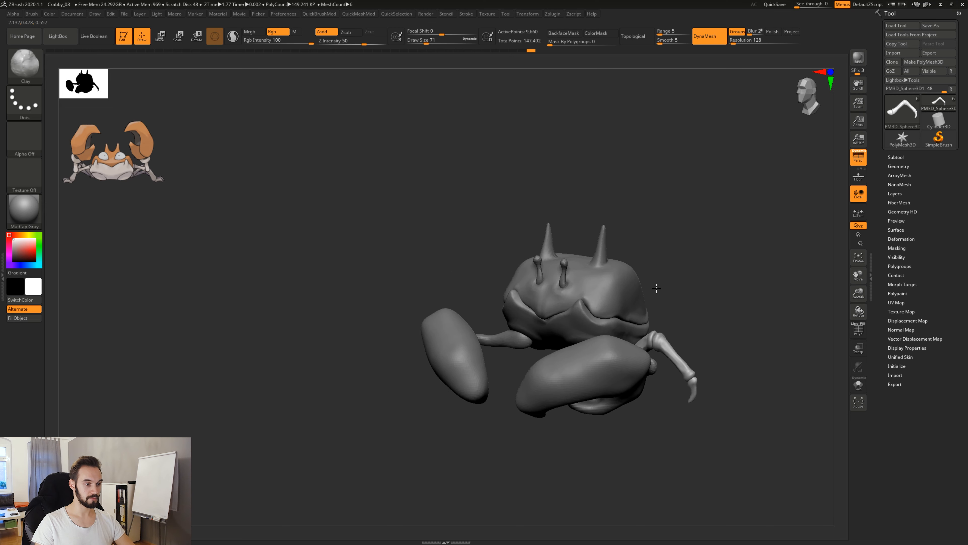
alt+drag(712, 359, 610, 353)
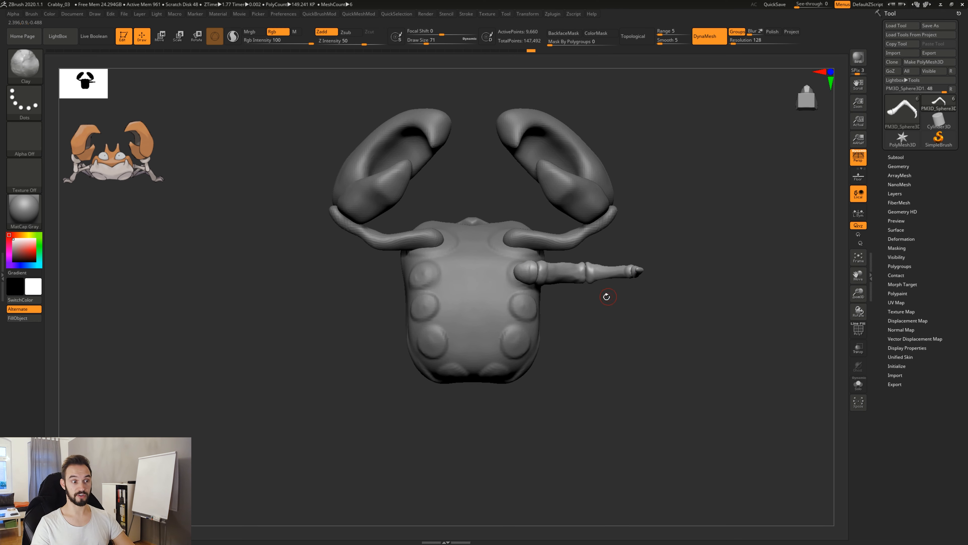
Step: Centre the rotation gizmo on the leg and reset the gizmo's orientation to the world axes, leaving the mesh in place
key(w)
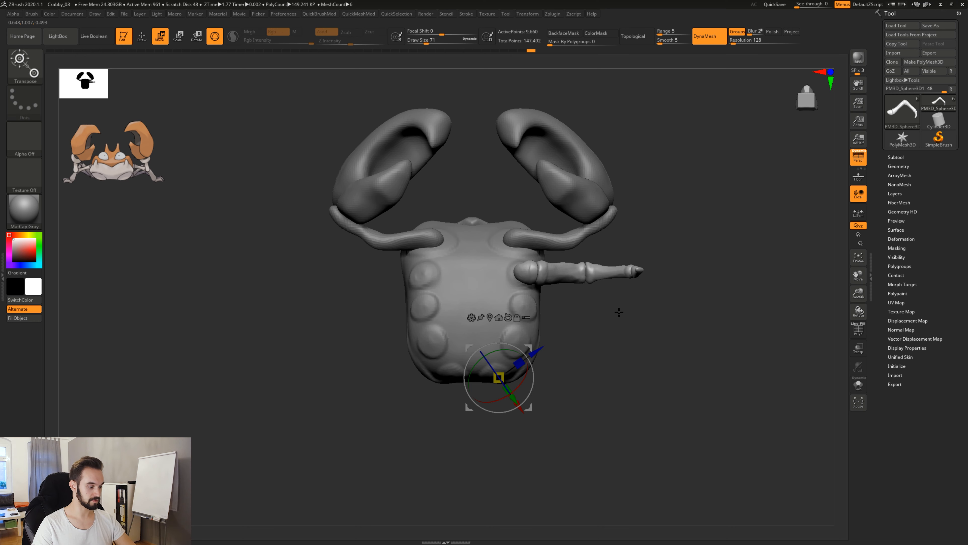
key(r)
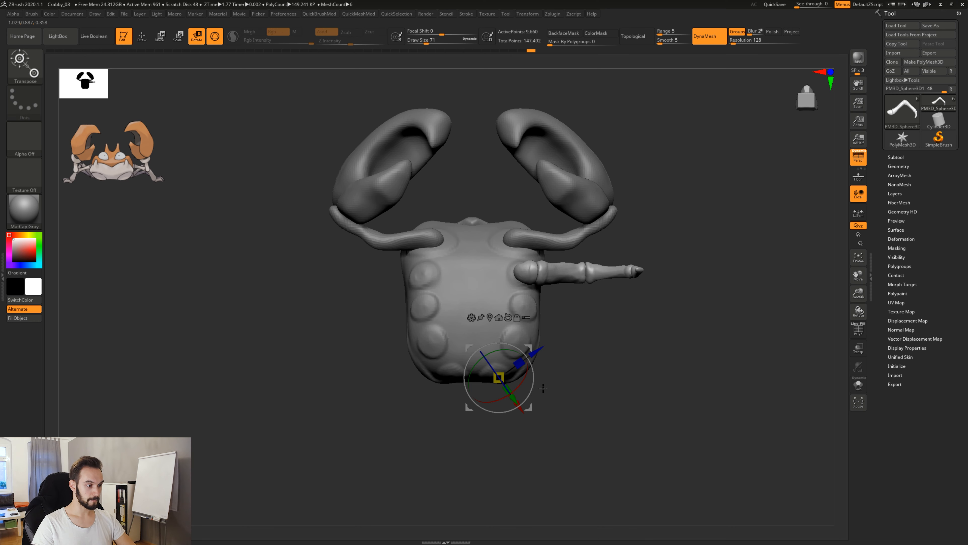
alt+drag(543, 388, 526, 350)
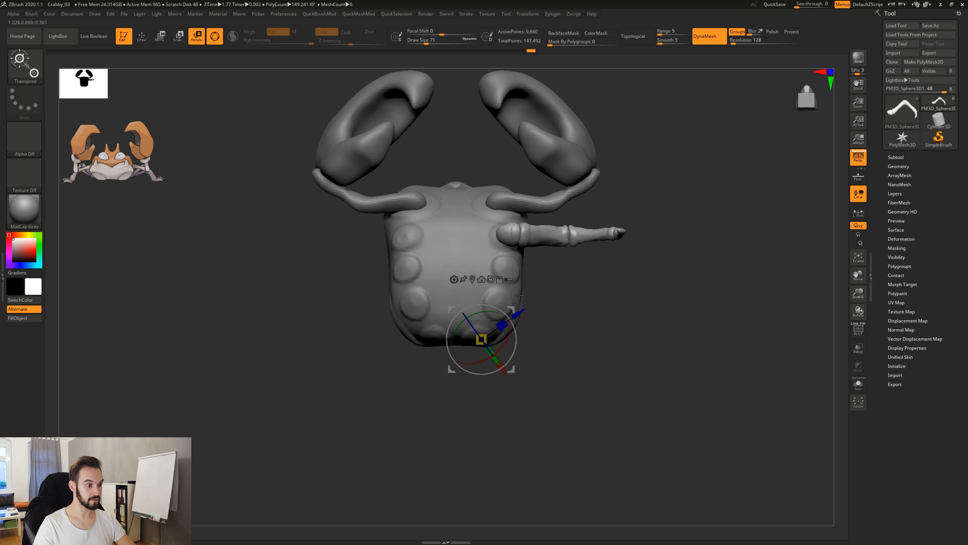
click(472, 279)
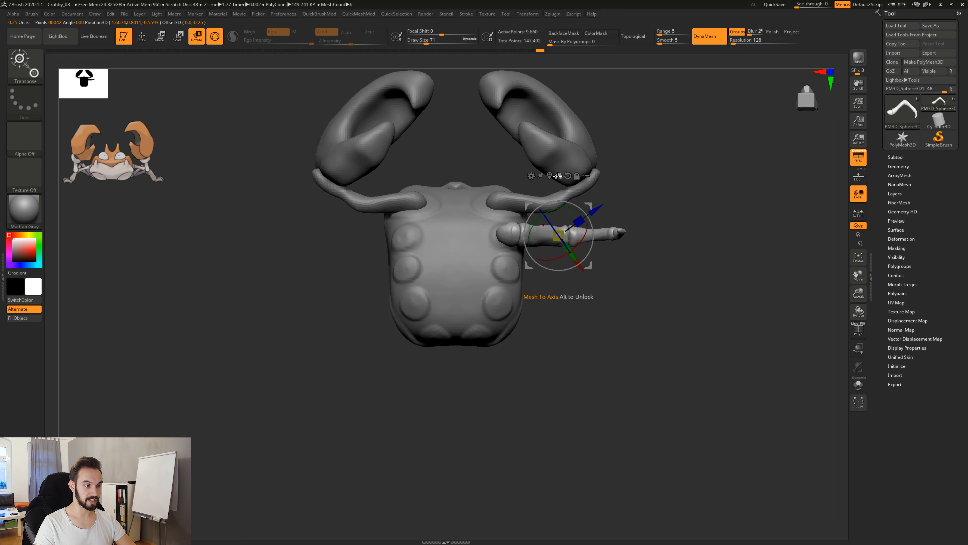
click(568, 175)
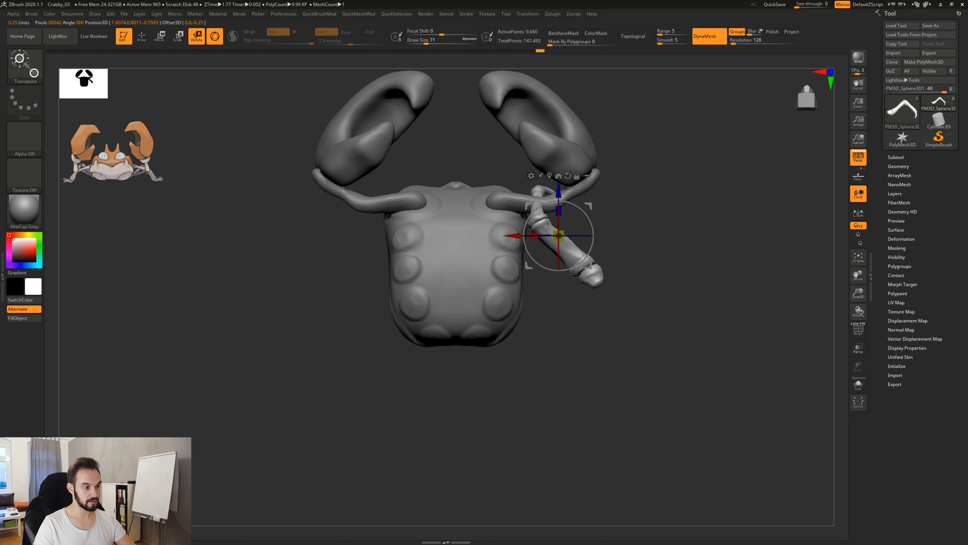
drag(561, 267, 583, 264)
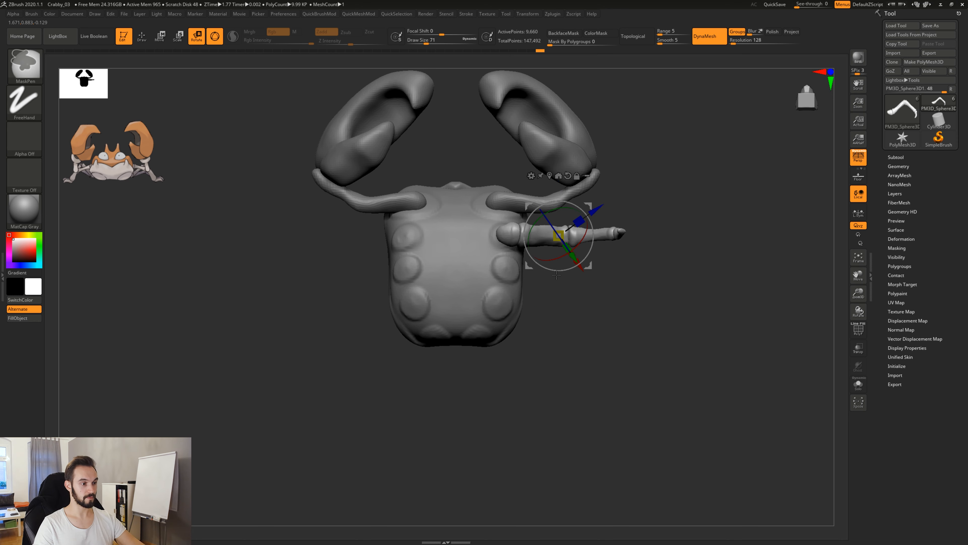
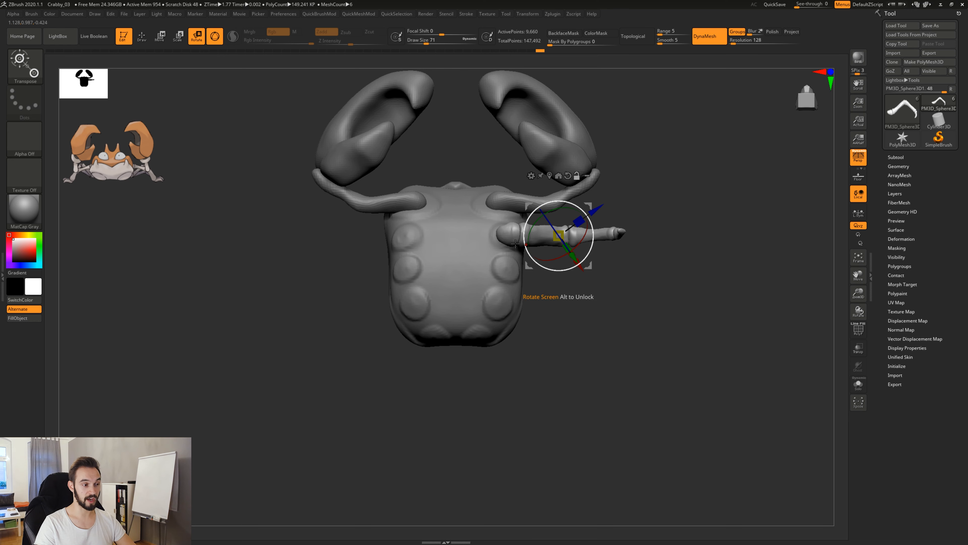
click(567, 176)
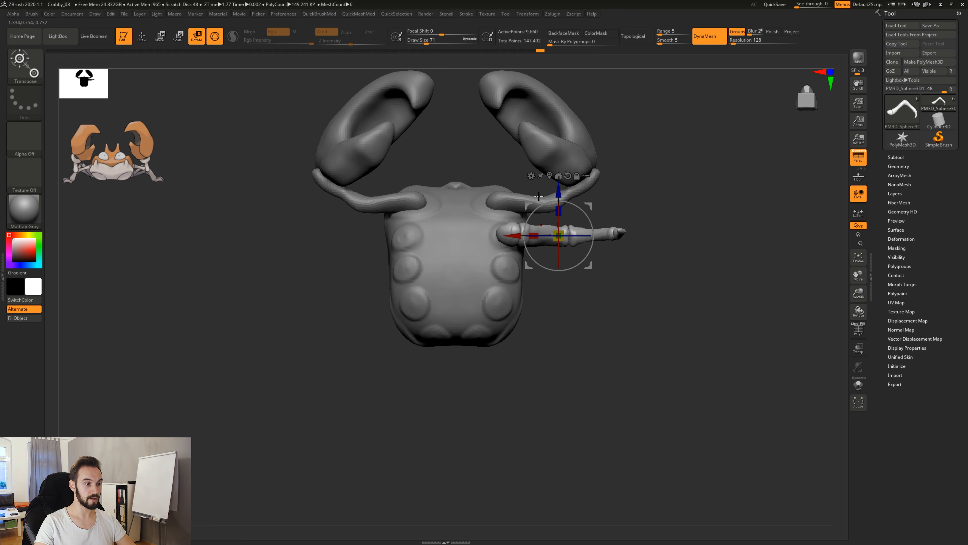
Step: Move the gizmo's pivot to the leg's base at the body socket, aligning it from the underside and from behind
drag(589, 205, 594, 206)
key(ctrl+z)
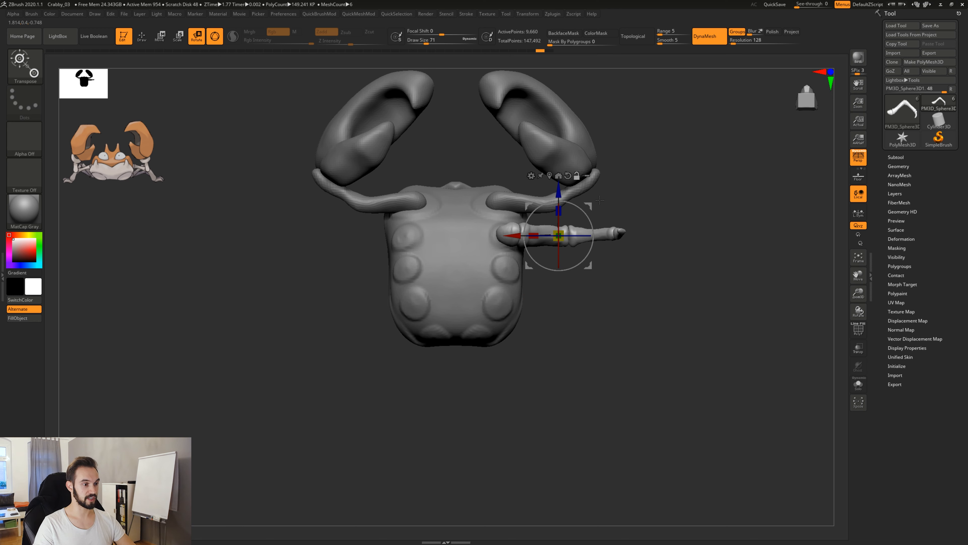
drag(589, 205, 539, 201)
drag(648, 183, 616, 176)
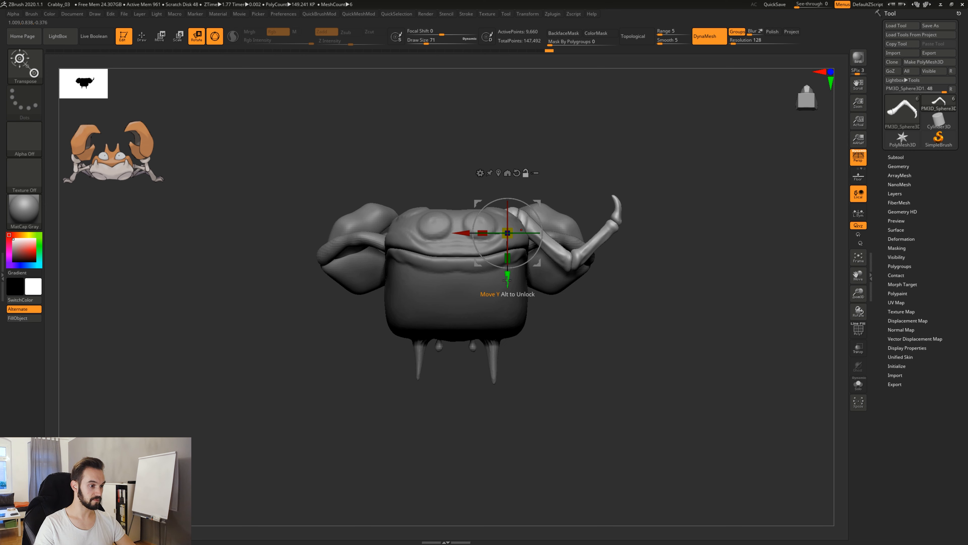
alt+drag(507, 281, 507, 256)
drag(577, 157, 577, 298)
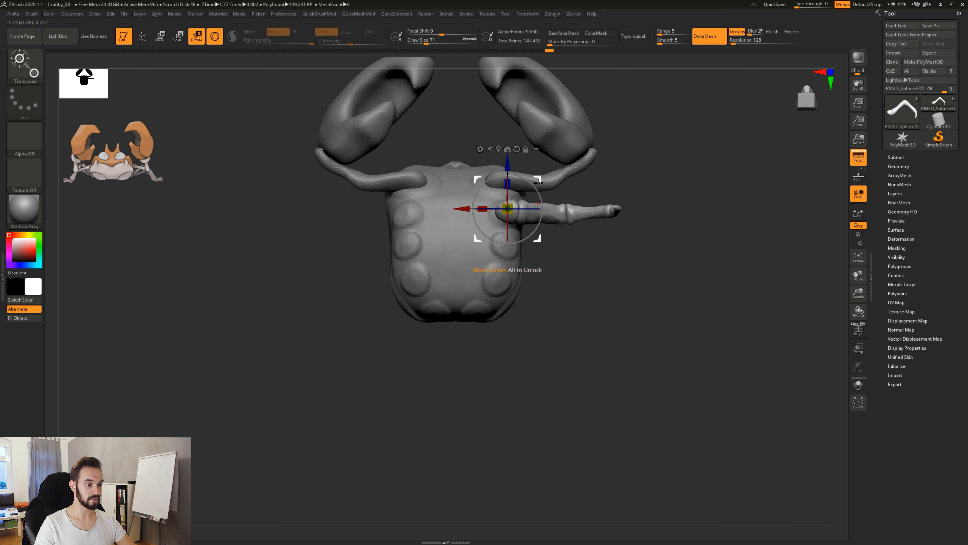
drag(537, 239, 537, 238)
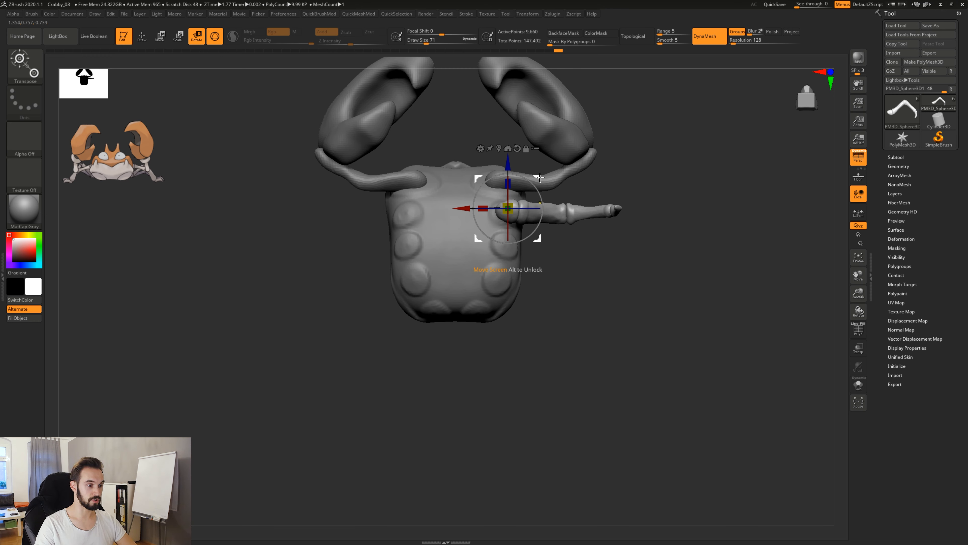
Step: Duplicate the leg onto the second body socket and rotate the copy slightly towards the crab's rear
ctrl+drag(539, 177, 536, 212)
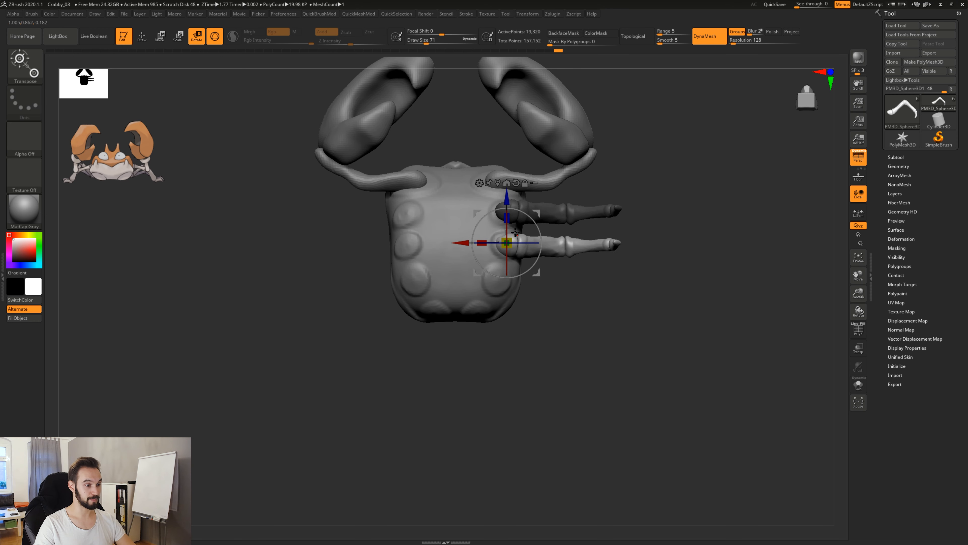
drag(537, 227, 528, 249)
key(ctrl+z)
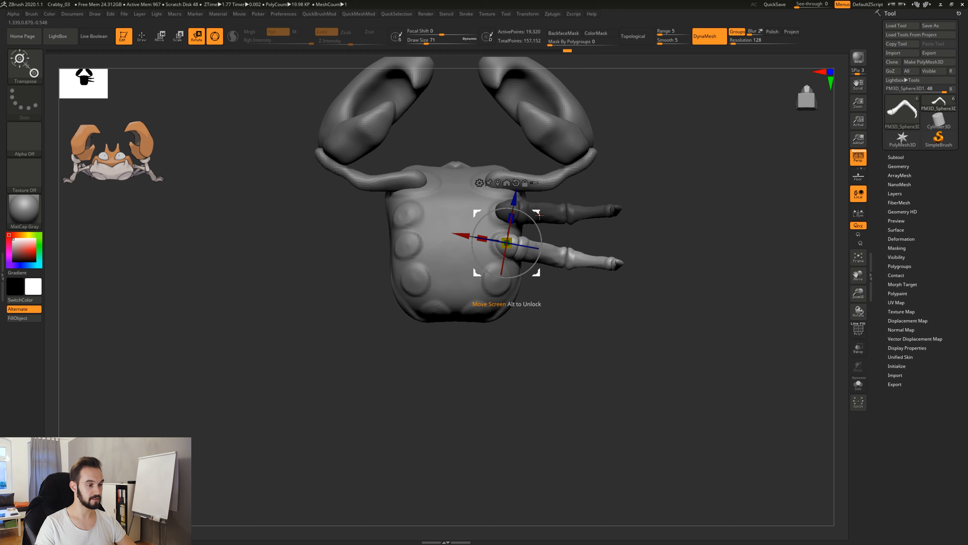
Step: Duplicate the leg onto the third and fourth sockets, angle each copy further towards the rear, and return to Draw mode
ctrl+drag(538, 210, 508, 284)
drag(476, 312, 552, 312)
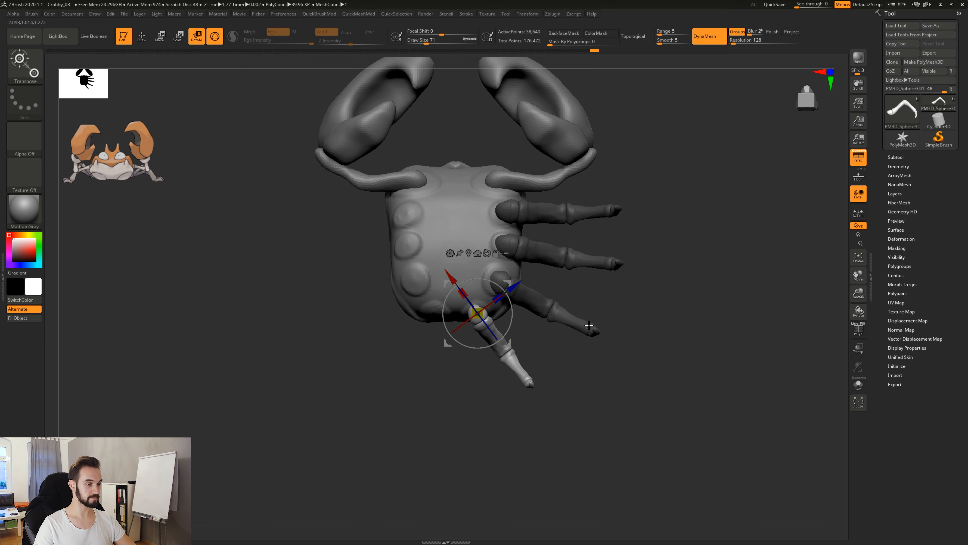
mouse_move(648, 339)
mouse_down()
mouse_move(652, 278)
mouse_move(668, 370)
mouse_move(587, 360)
mouse_move(646, 359)
mouse_up()
key(q)
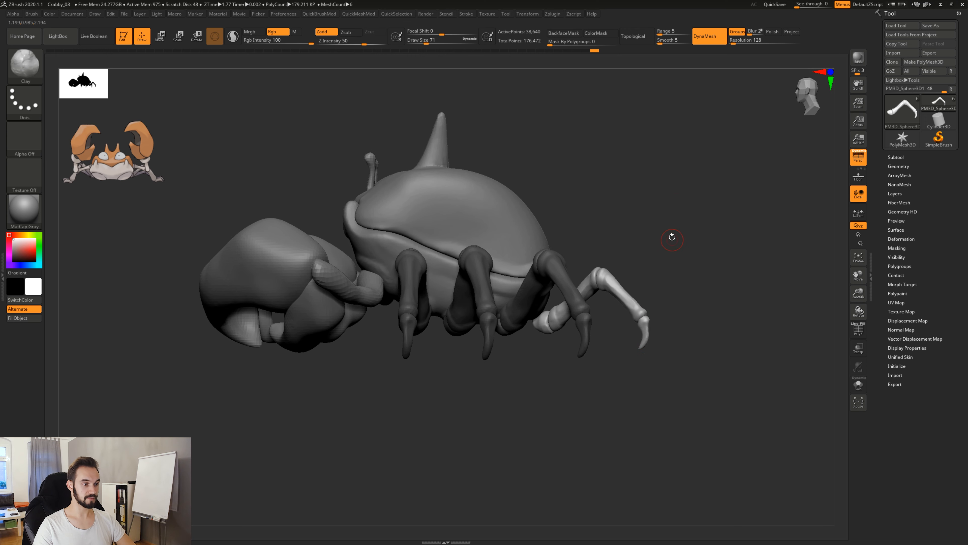
key(ctrl)
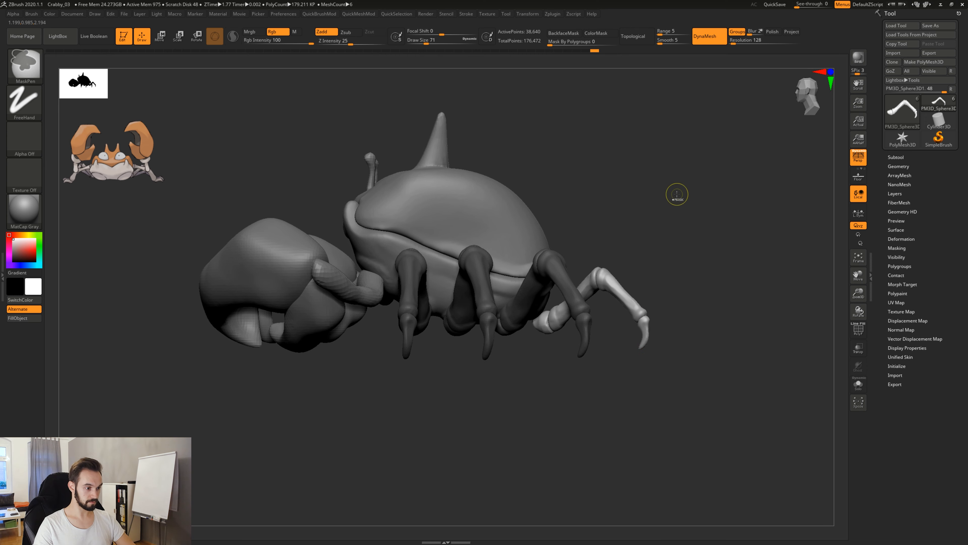
Step: Clear the mask from the legs and set up a side view without perspective, with the floor grid shown
ctrl+drag(647, 161, 736, 229)
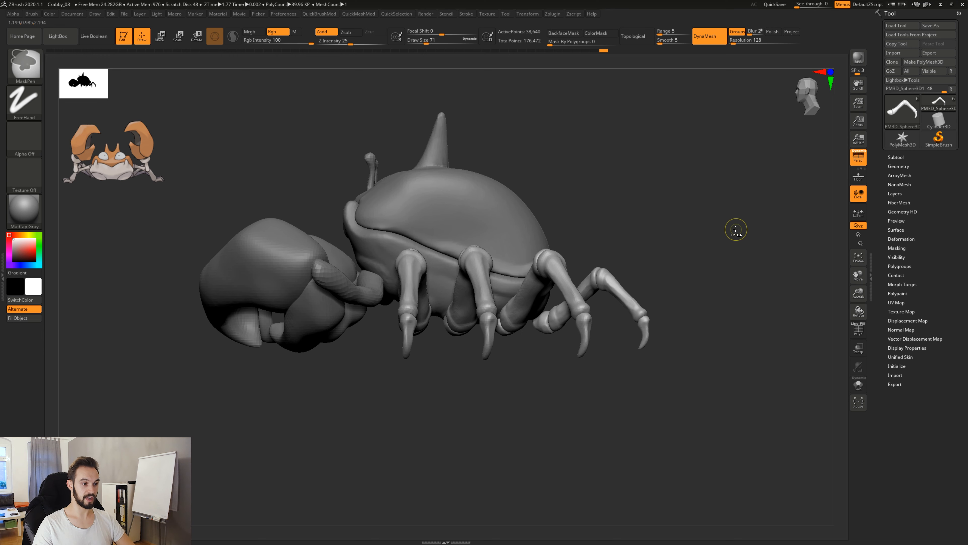
drag(690, 295, 664, 310)
right_drag(636, 309, 640, 356)
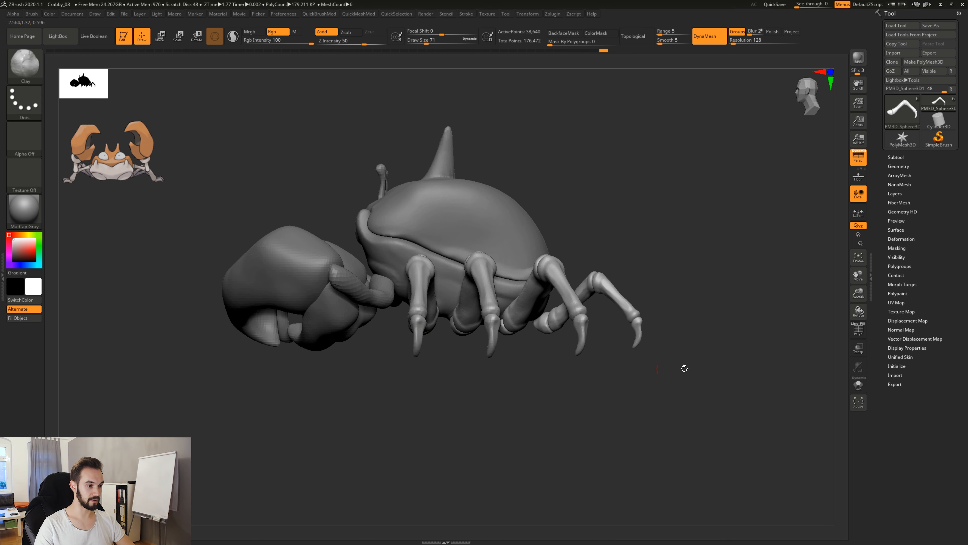
click(859, 176)
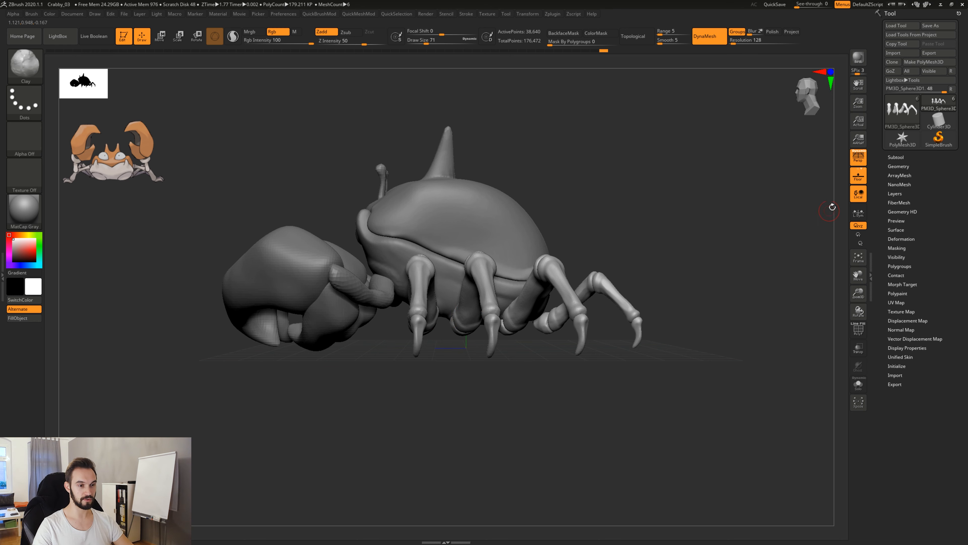
click(858, 156)
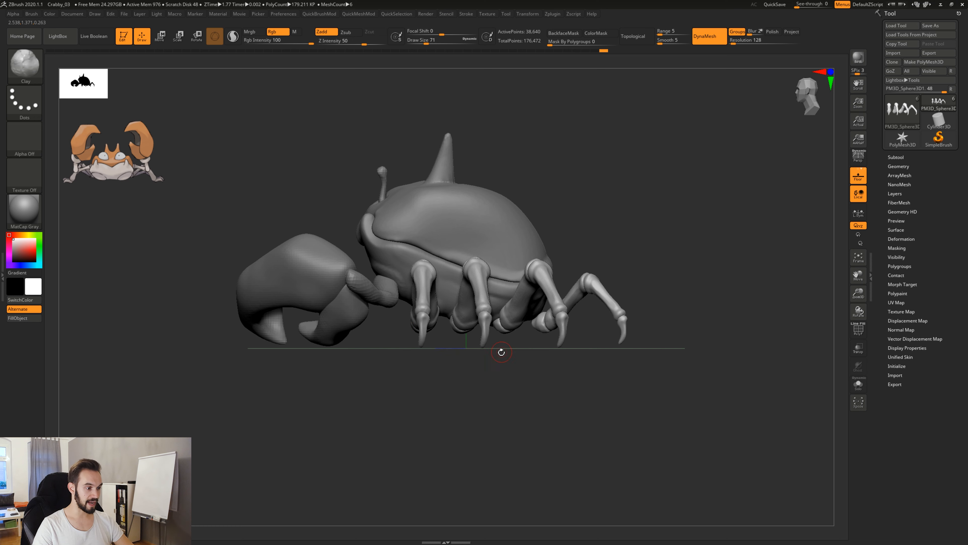
alt+drag(504, 358, 446, 358)
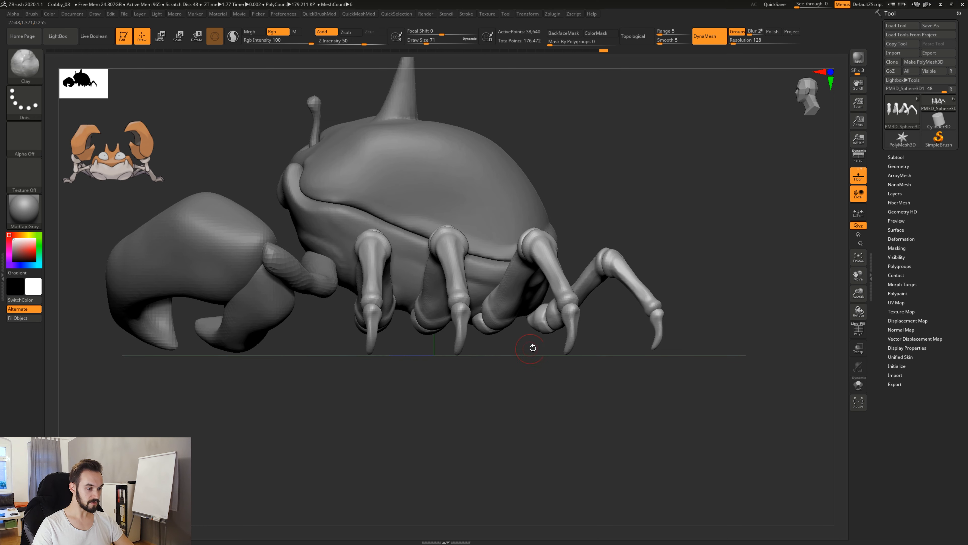
Step: Switch to the Move brush at draw size 293 and bring the rearmost leg into view from behind
key(b)
key(m)
key(v)
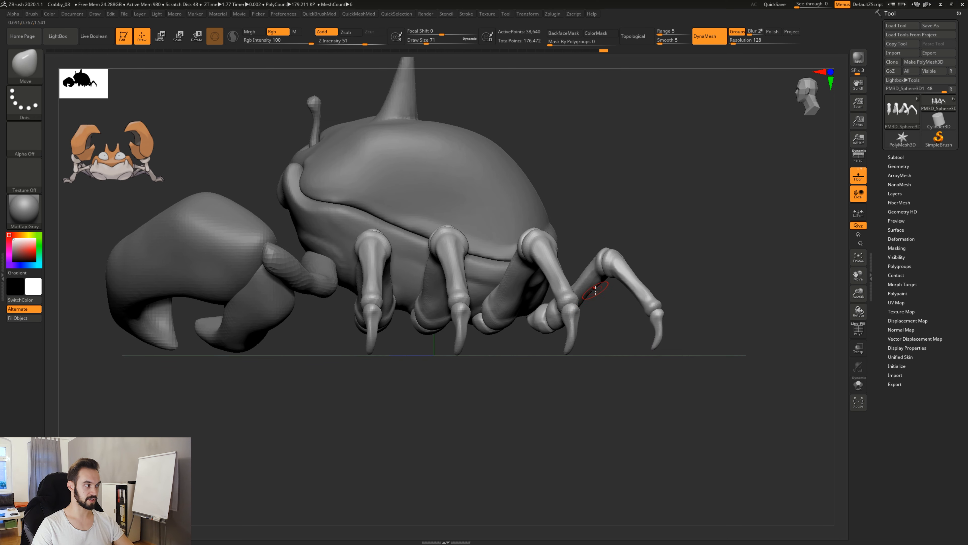
key(space)
drag(592, 288, 614, 289)
shift+drag(706, 292, 638, 290)
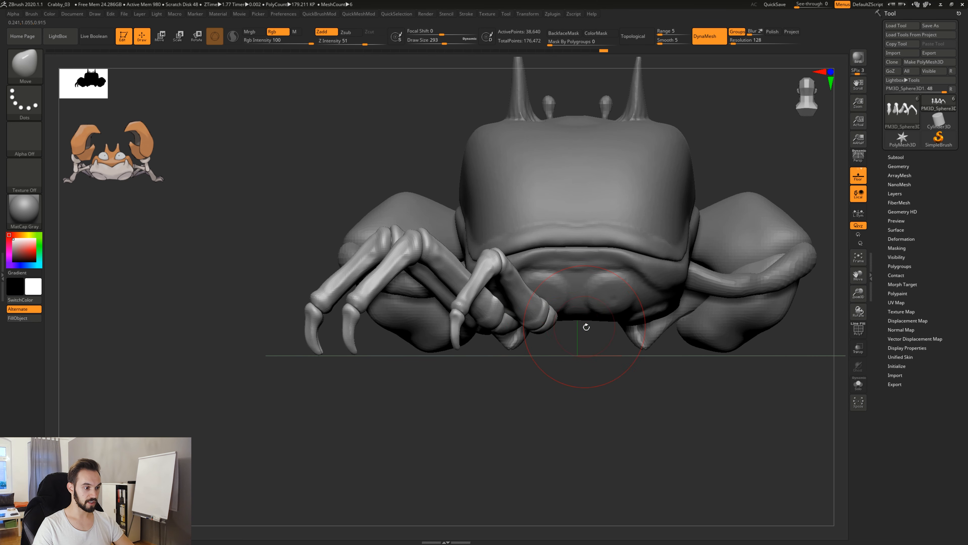
Step: Try nudging the rearmost leg and its base upward towards the body socket, and undo both strokes
mouse_move(585, 327)
mouse_down()
mouse_move(525, 329)
mouse_move(550, 286)
mouse_move(517, 286)
mouse_move(539, 292)
mouse_up()
drag(468, 262, 468, 256)
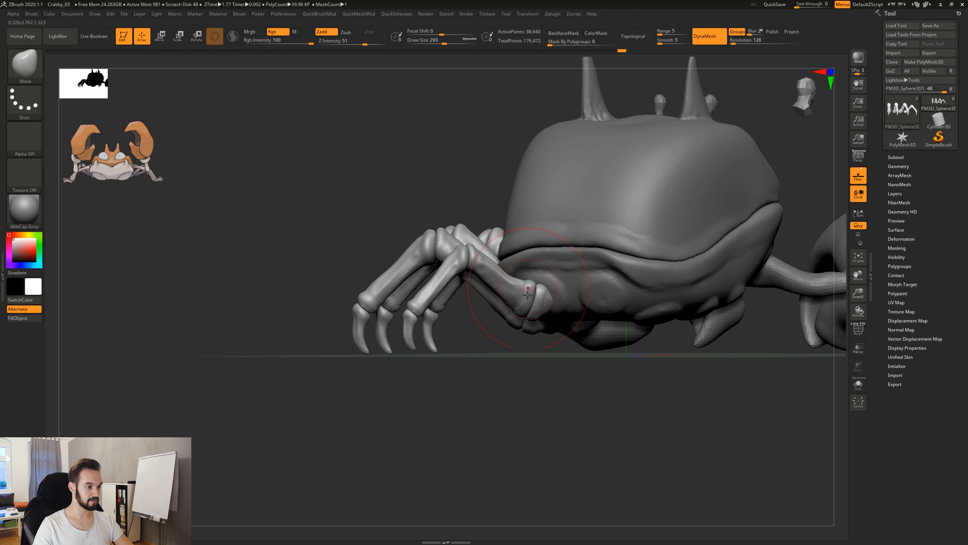
drag(533, 299, 531, 293)
drag(543, 380, 521, 316)
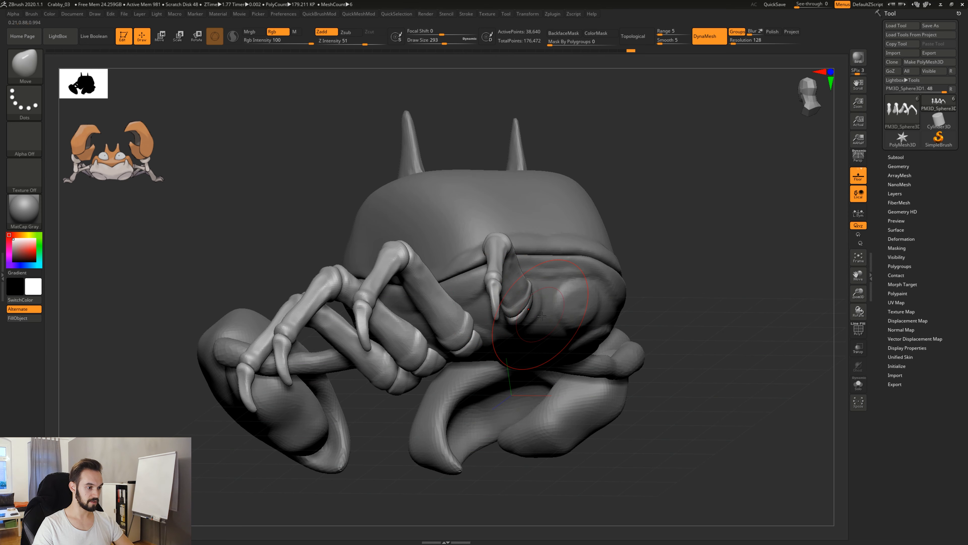
key(ctrl+z)
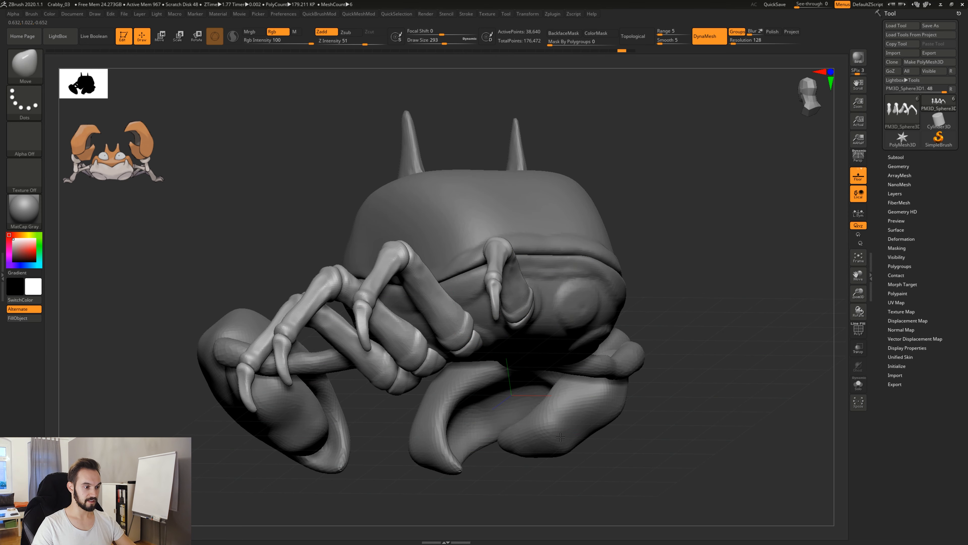
key(ctrl+z)
Step: Push the rearmost leg's base into its body socket from below and behind, enlarging the brush to draw size 508
mouse_move(561, 436)
mouse_down()
mouse_move(682, 429)
mouse_move(572, 424)
mouse_move(542, 271)
mouse_up()
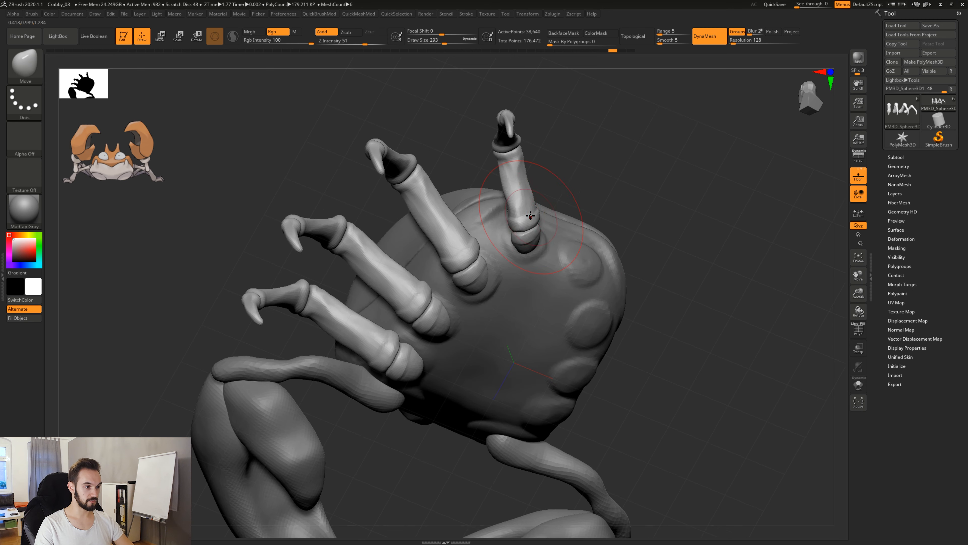
drag(531, 216, 566, 228)
key(space)
mouse_move(655, 233)
mouse_down()
mouse_move(567, 223)
mouse_move(549, 238)
mouse_up()
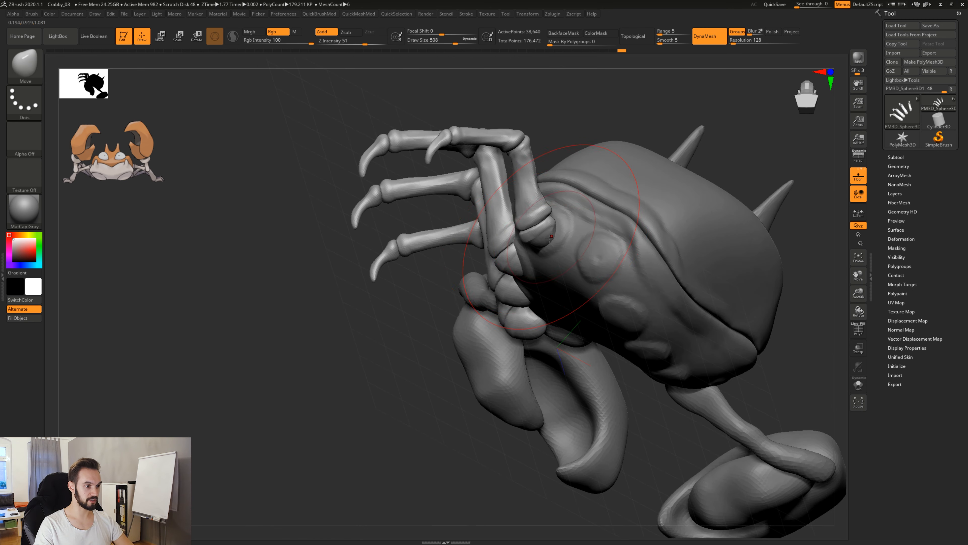
drag(443, 346, 662, 341)
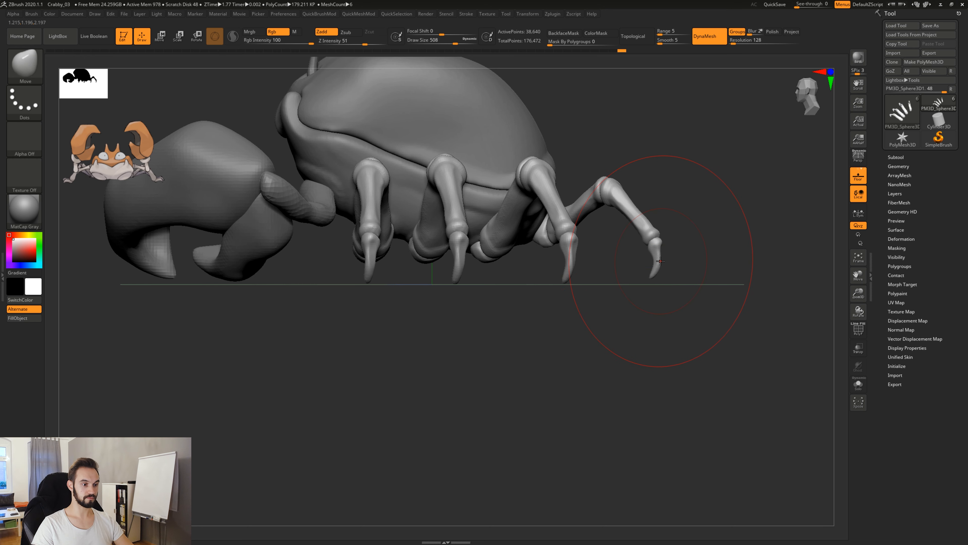
Step: Pull the rearmost leg's claw tip down to the floor line with the Move brush at draw size 239
key(s)
drag(666, 256, 650, 256)
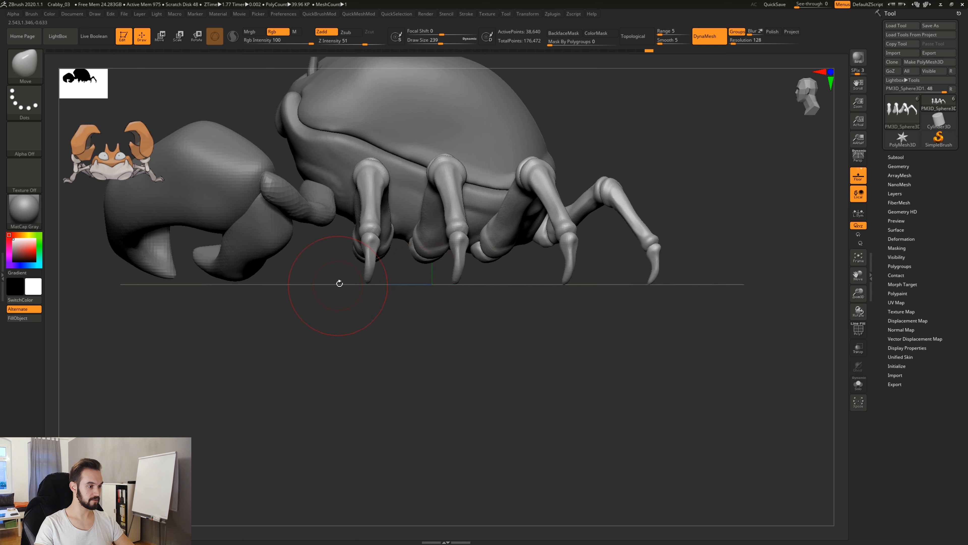
drag(558, 151, 600, 191)
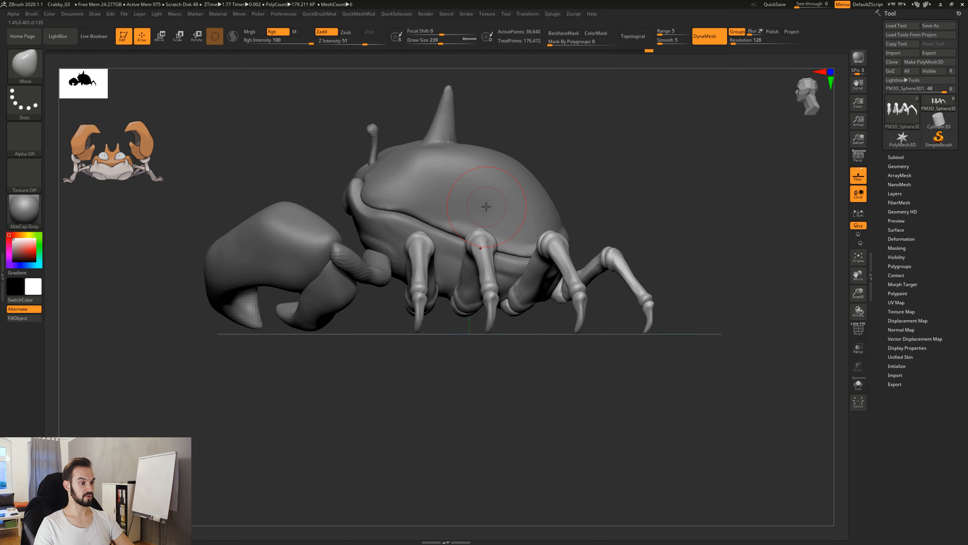
Step: Raise the second leg's knee and shift the front leg's knee slightly forward with the Move brush at draw size 453
key(space)
mouse_move(485, 209)
mouse_down()
mouse_move(497, 211)
mouse_move(482, 215)
mouse_up()
drag(609, 251, 612, 257)
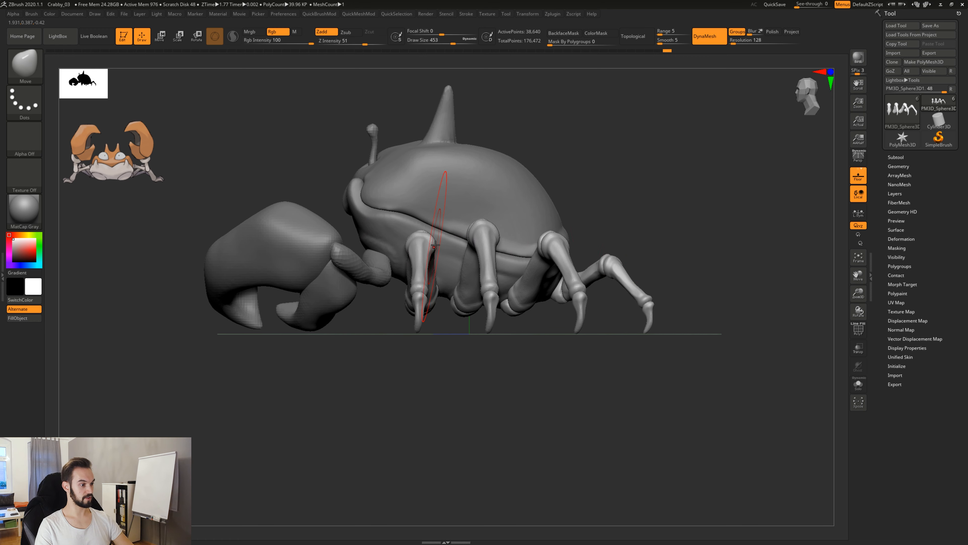
drag(414, 238, 410, 238)
drag(478, 277, 473, 277)
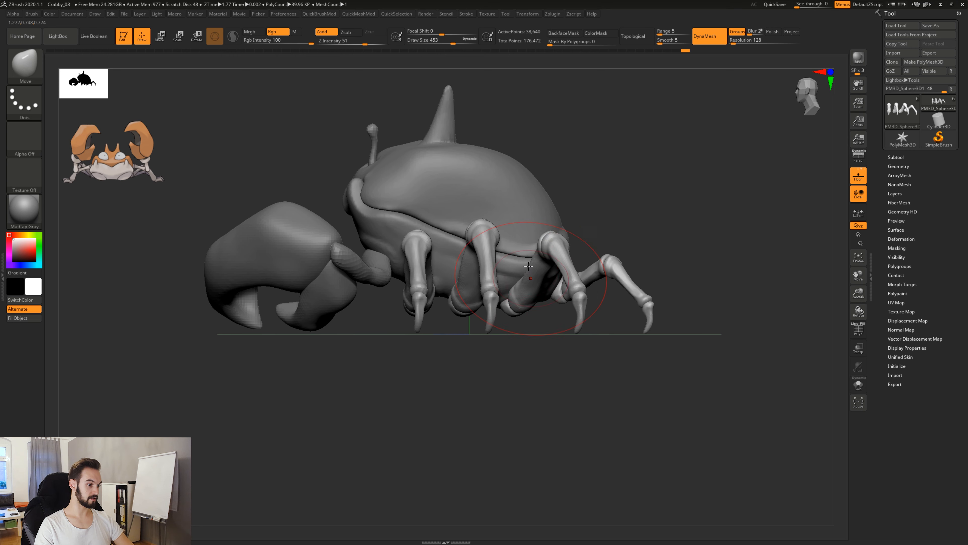
mouse_move(629, 241)
mouse_down()
mouse_move(553, 247)
mouse_move(648, 247)
mouse_move(632, 244)
mouse_up()
Step: Switch to the Move Topological brush and adjust the third leg separately from its neighbours
key(b)
key(m)
key(t)
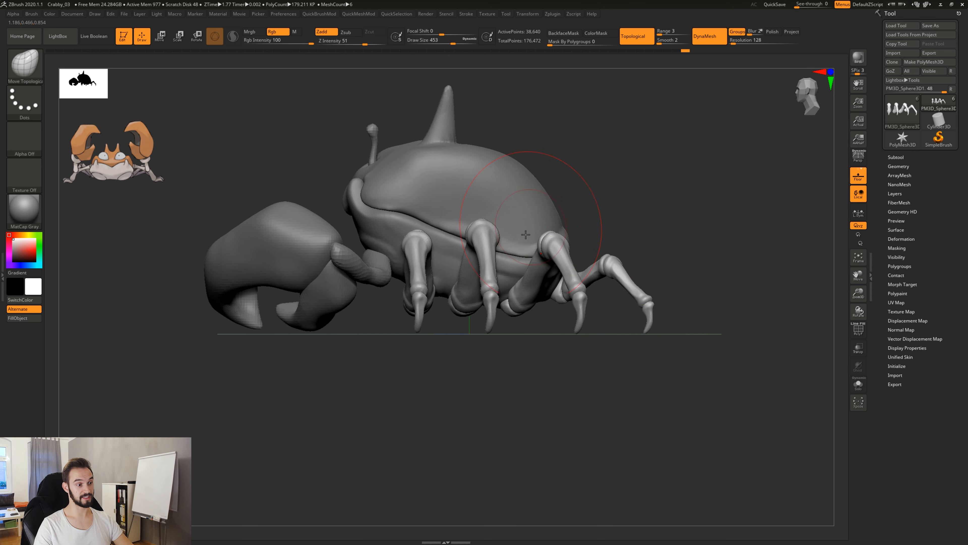
drag(544, 263, 535, 244)
drag(616, 221, 602, 281)
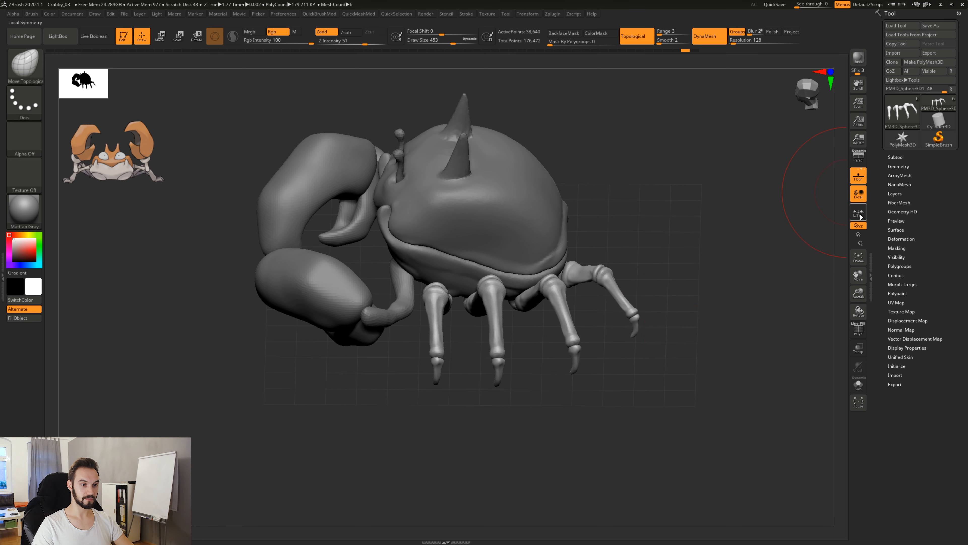
Step: Hide the floor grid and turn perspective distortion back on
click(858, 177)
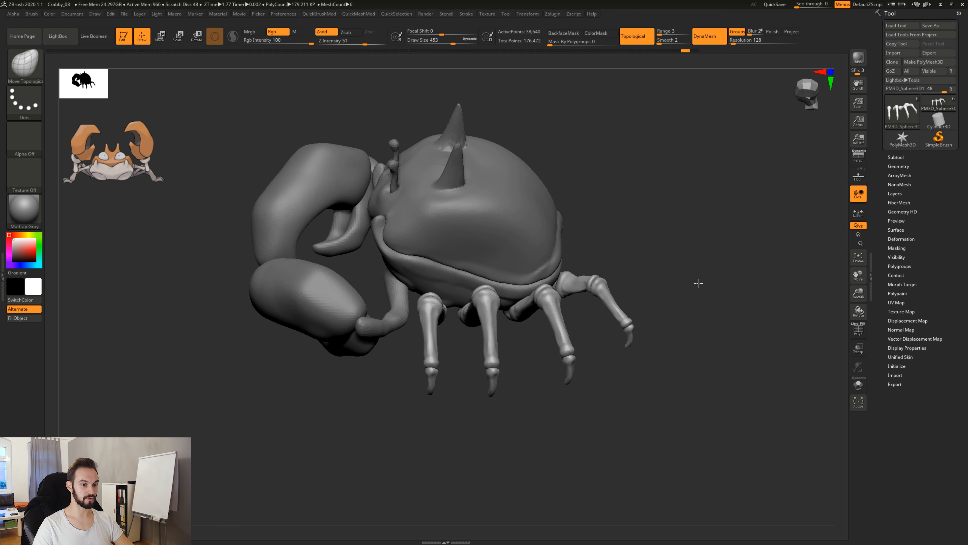
click(858, 158)
drag(669, 302, 672, 327)
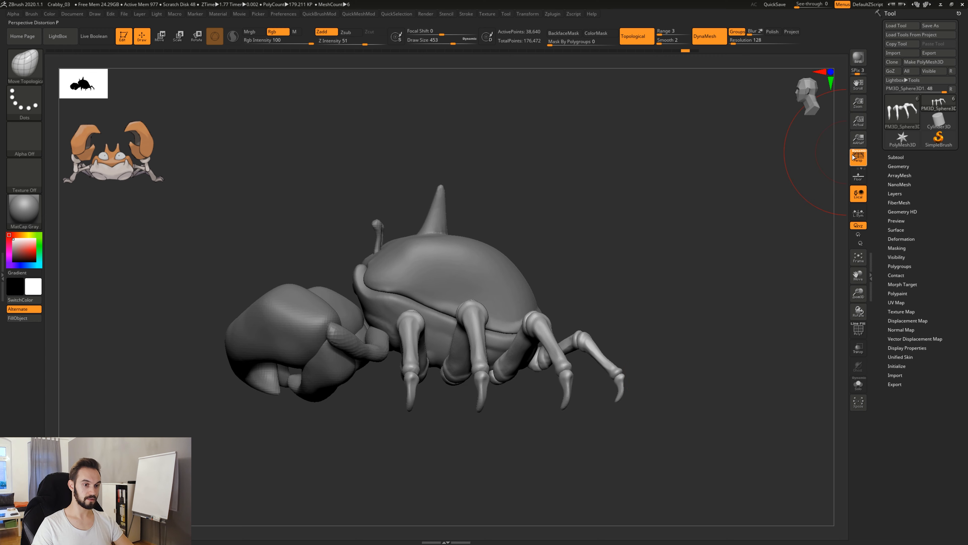
Step: Mirror and weld the four legs onto the opposite side of the body, and check the crab from all sides
drag(697, 391, 682, 375)
key(2)
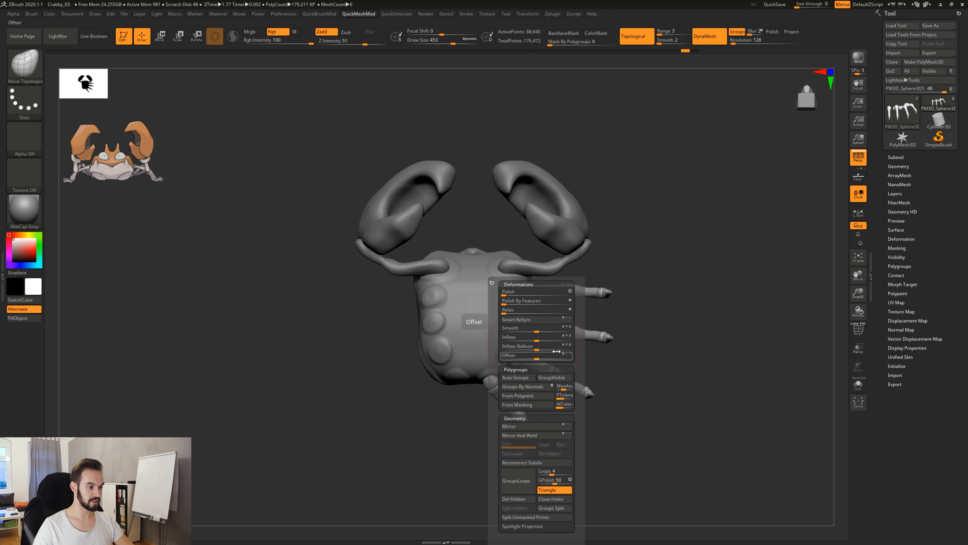
key(2)
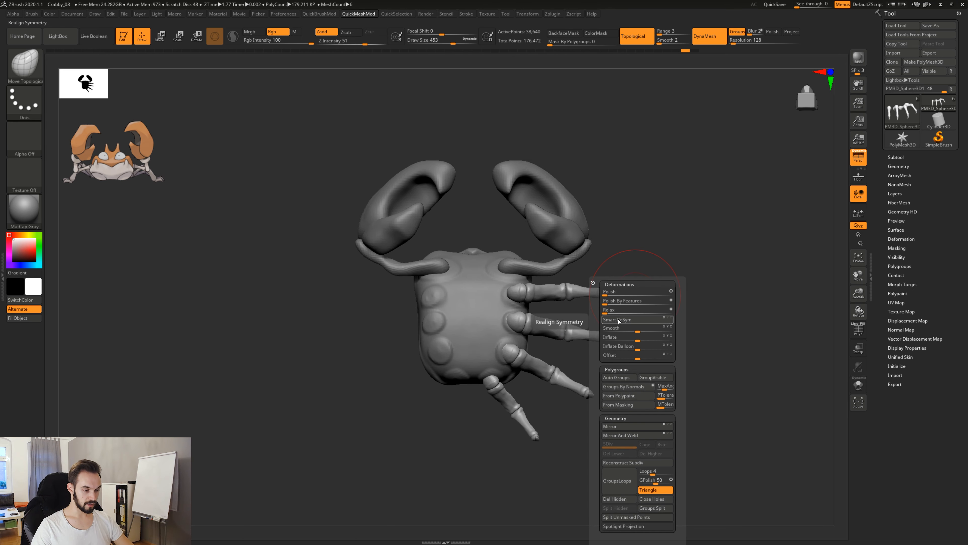
click(629, 436)
drag(644, 282, 678, 402)
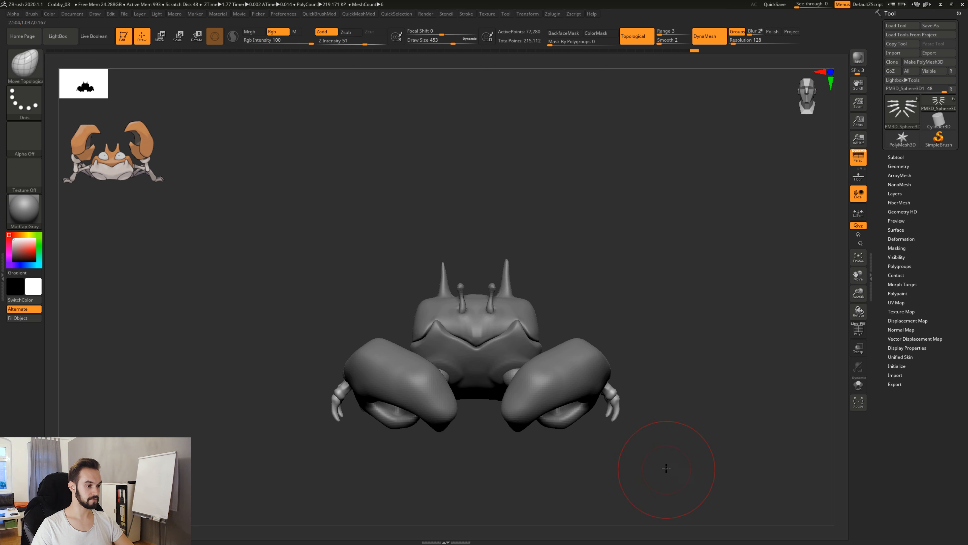
mouse_move(666, 471)
mouse_down()
mouse_move(668, 353)
mouse_move(666, 457)
mouse_move(585, 406)
mouse_move(600, 431)
mouse_move(610, 427)
mouse_move(599, 421)
mouse_move(628, 426)
mouse_move(578, 404)
mouse_move(620, 440)
mouse_move(591, 430)
mouse_move(437, 445)
mouse_up()
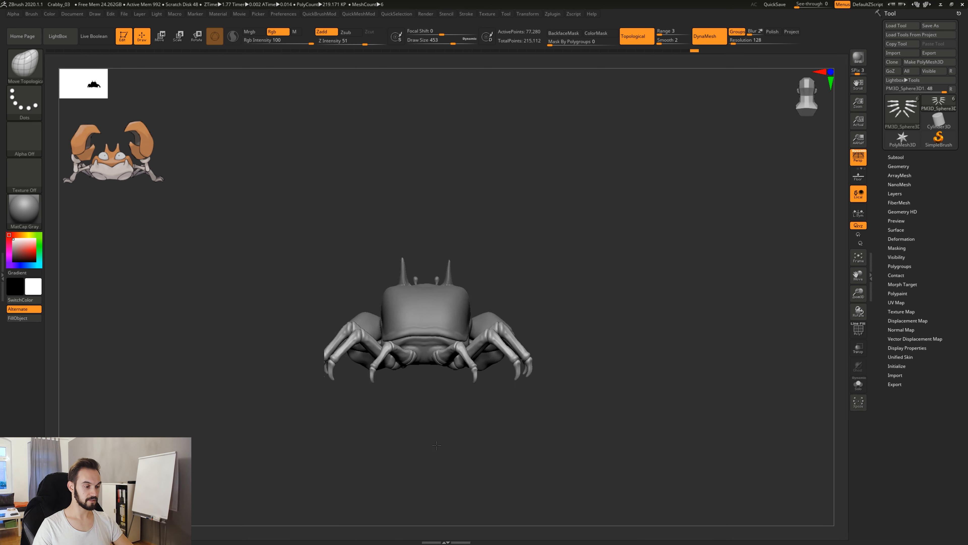
alt+drag(503, 437, 482, 438)
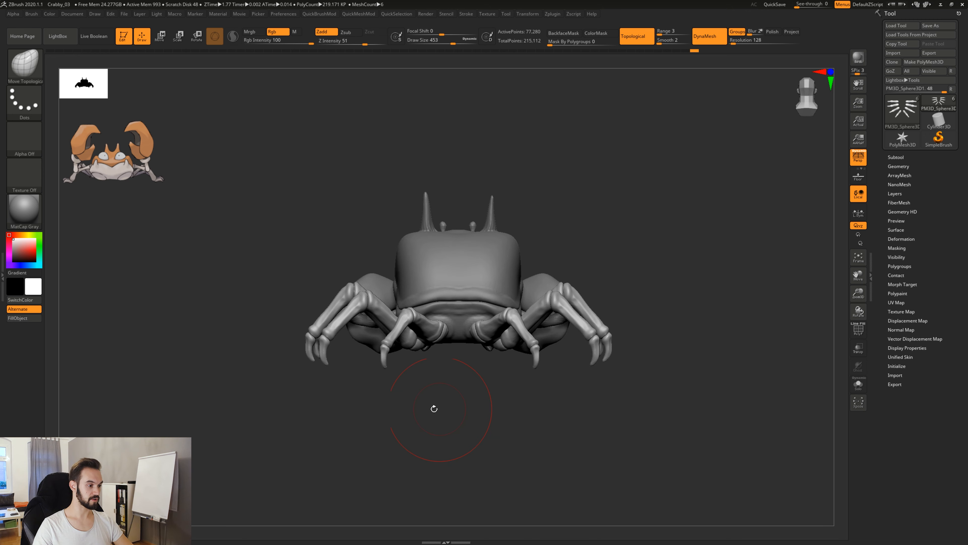
drag(433, 419, 637, 333)
drag(642, 239, 631, 308)
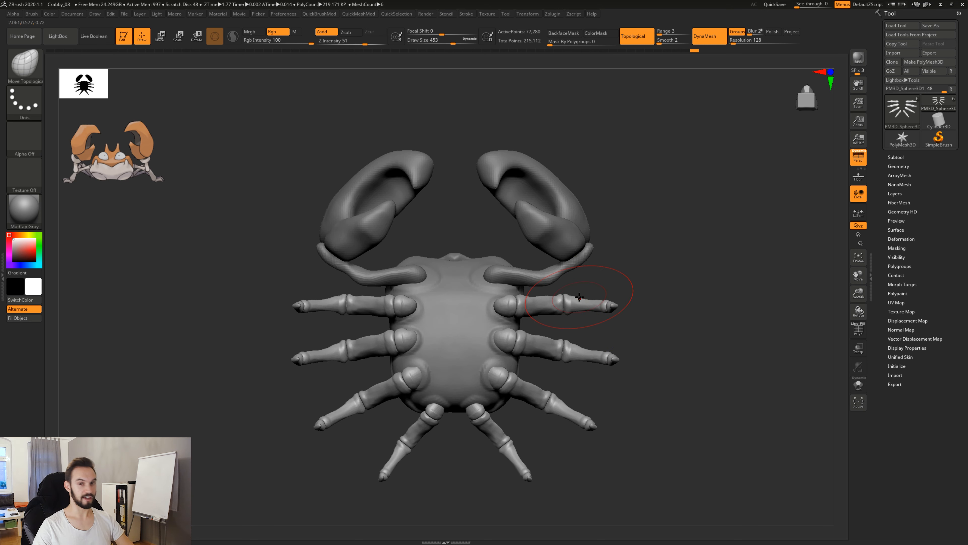
Step: Select the claw arms and rework the surface of one arm with the Inflat brush at draw size 167, smoothing it
alt+click(539, 281)
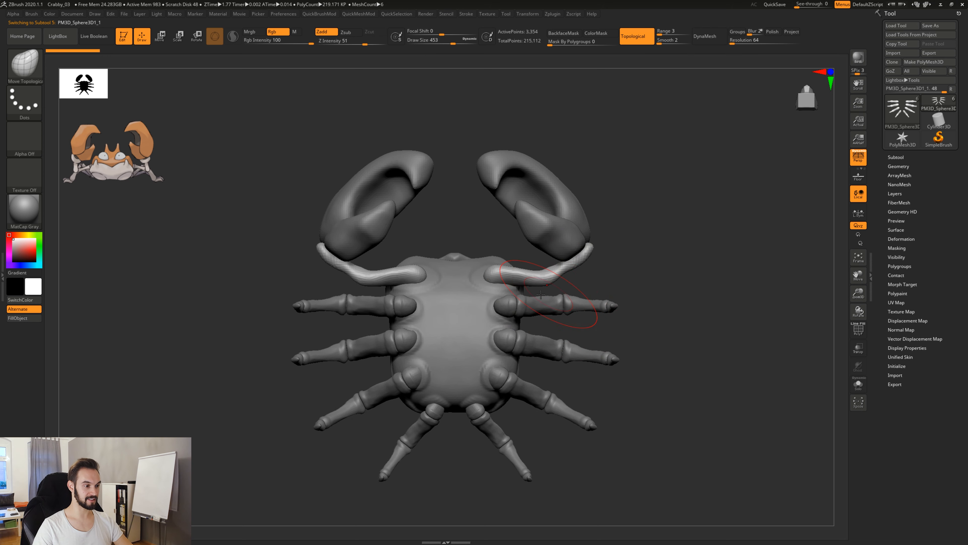
alt+drag(662, 308, 662, 303)
drag(644, 343, 518, 294)
mouse_move(493, 352)
mouse_down()
mouse_move(499, 297)
mouse_move(489, 342)
mouse_up()
key(space)
drag(504, 299, 485, 301)
key(b)
key(i)
key(n)
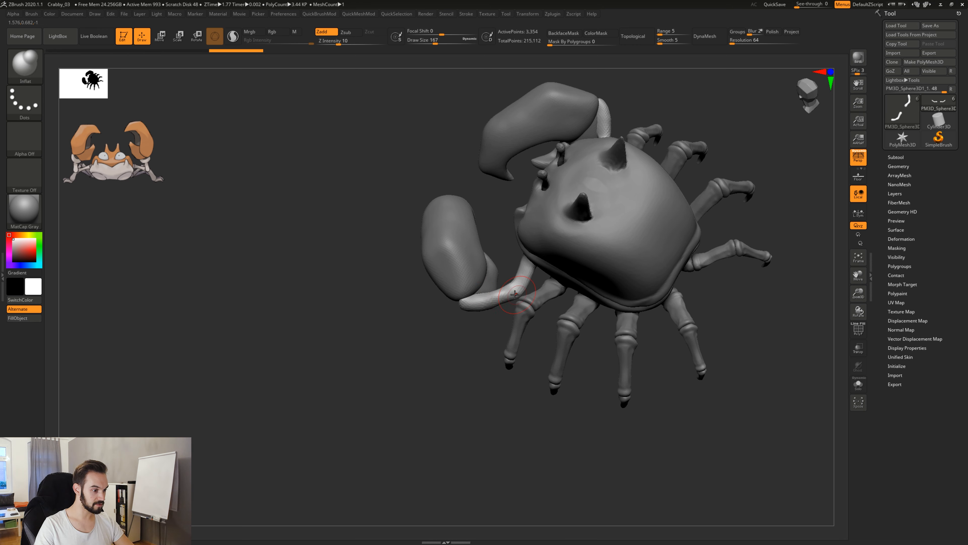
mouse_move(503, 325)
shift+mouse_down()
mouse_move(519, 335)
mouse_move(516, 304)
shift+mouse_up()
drag(745, 229, 557, 263)
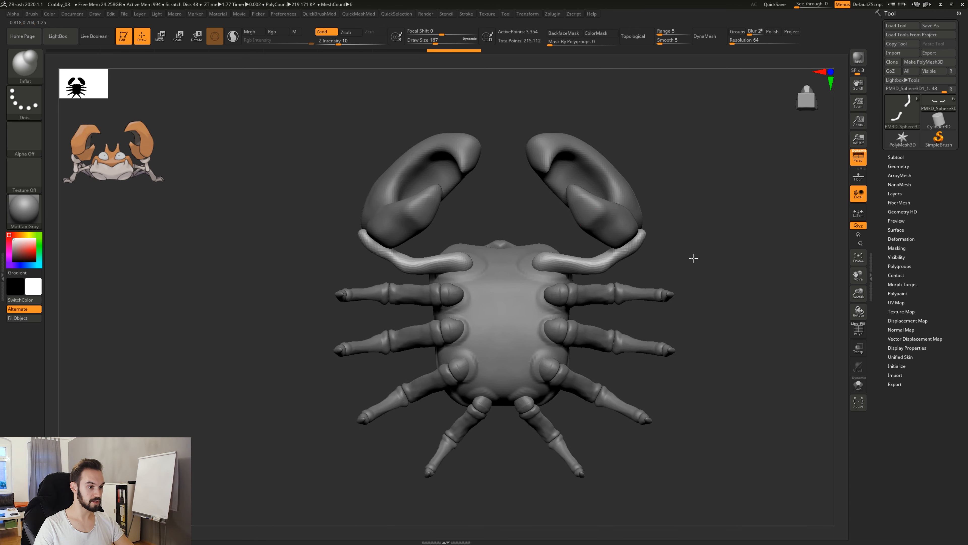
Step: Switch to the Move brush at draw size 372 and pull the claw arm inward near its outer end
key(space)
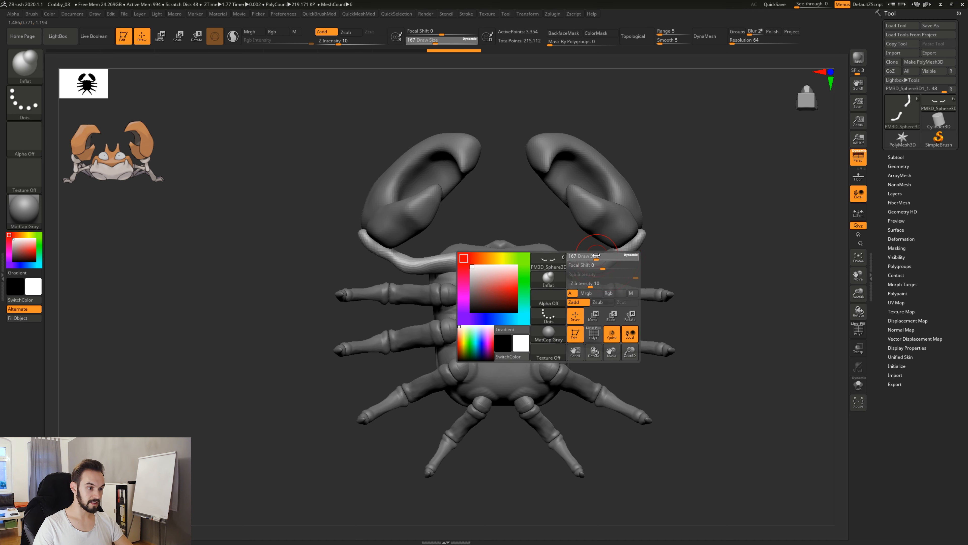
drag(609, 256, 611, 256)
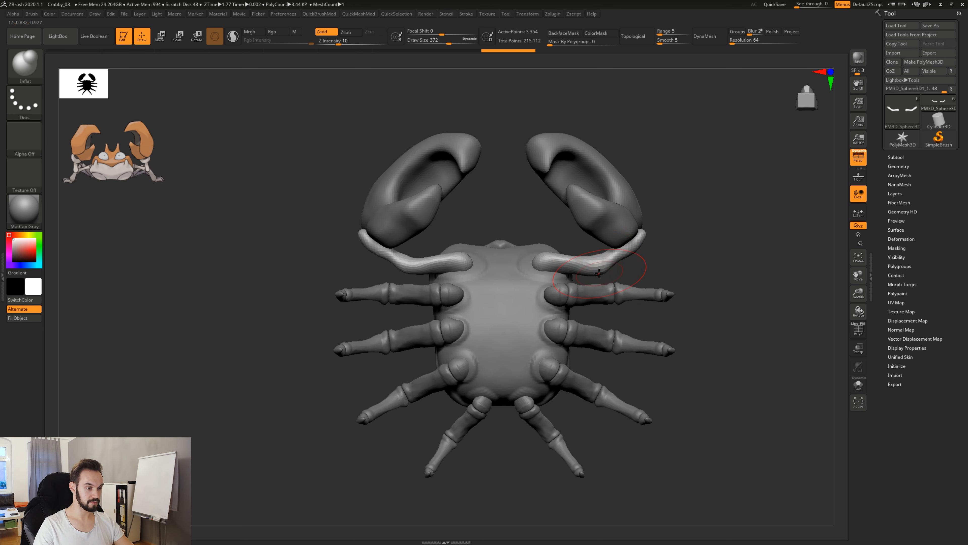
key(b)
key(m)
key(v)
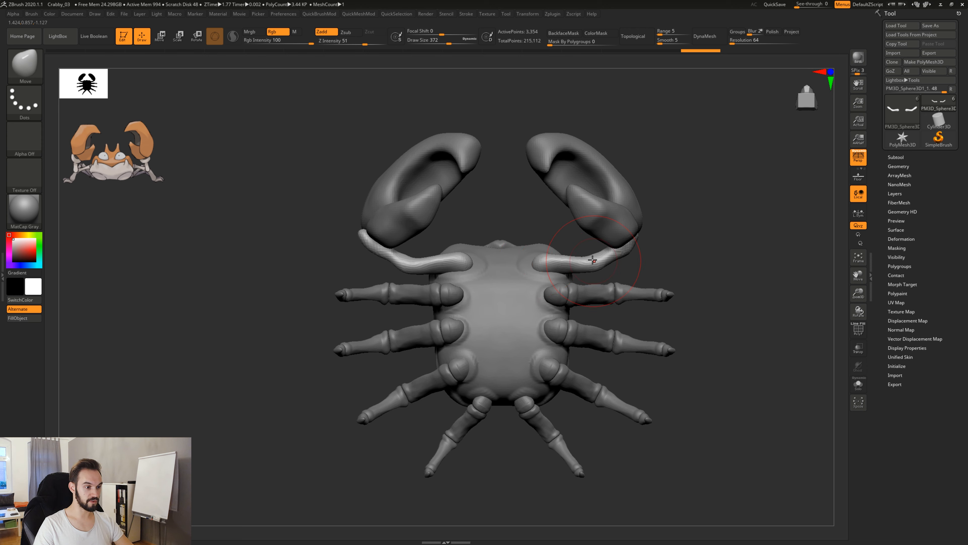
drag(596, 261, 601, 255)
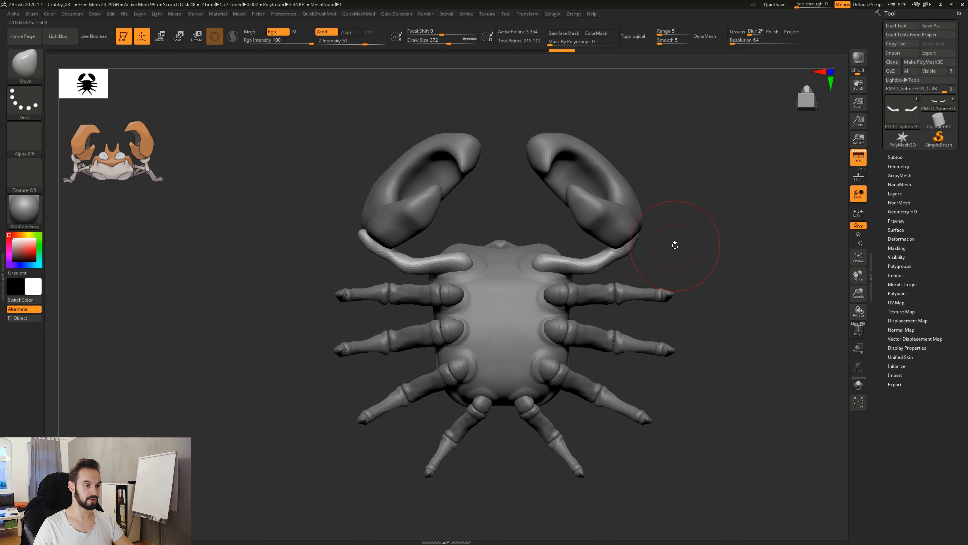
Step: Mirror the reshaped claw arm, and apply Mirror And Weld so that both arms match
key(2)
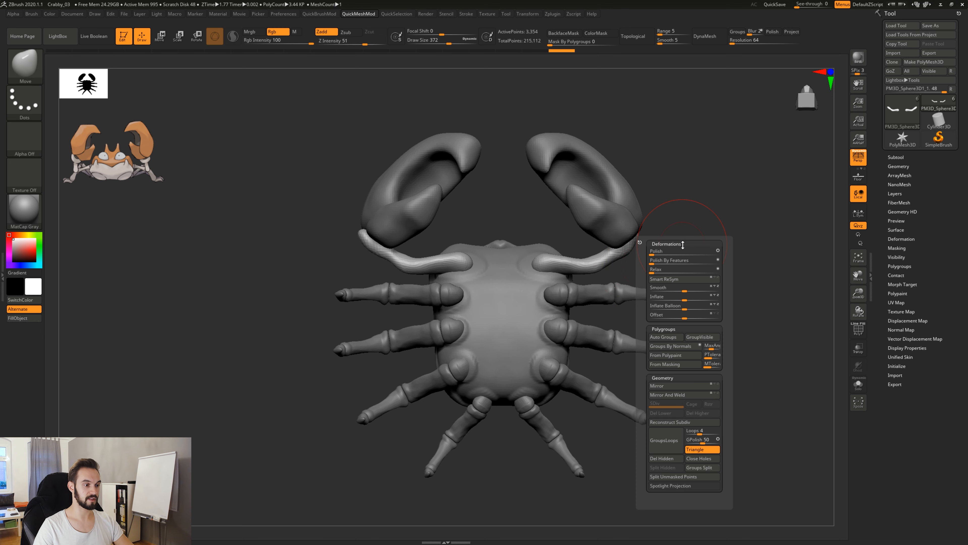
click(678, 395)
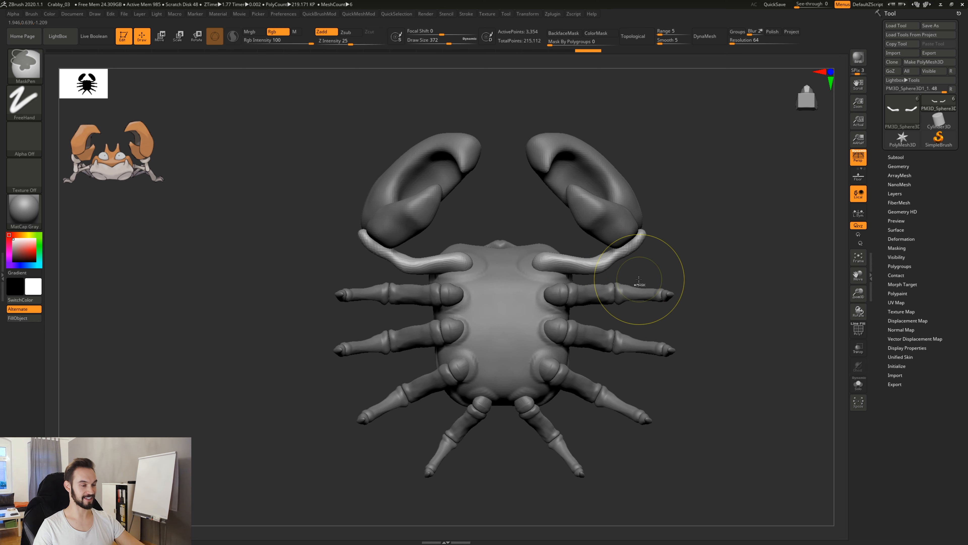
key(2)
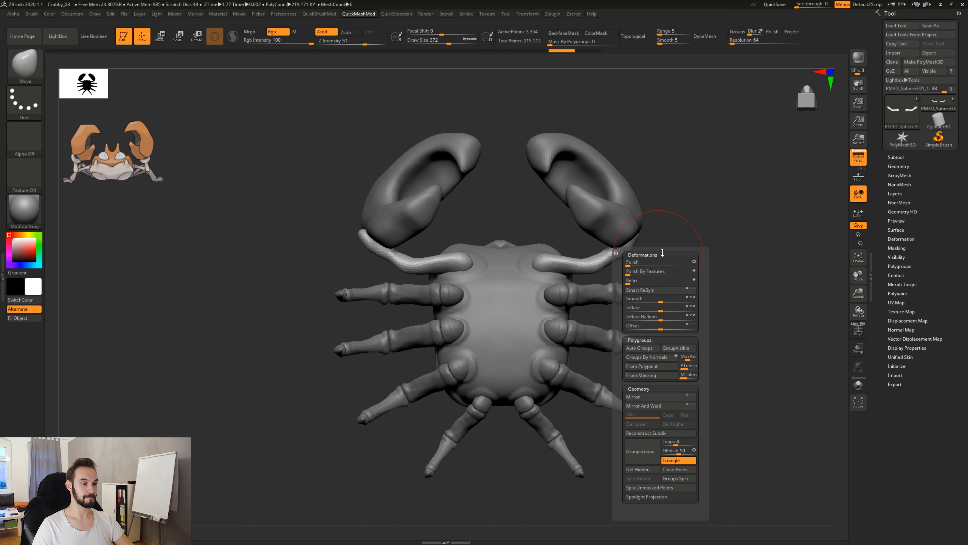
click(653, 398)
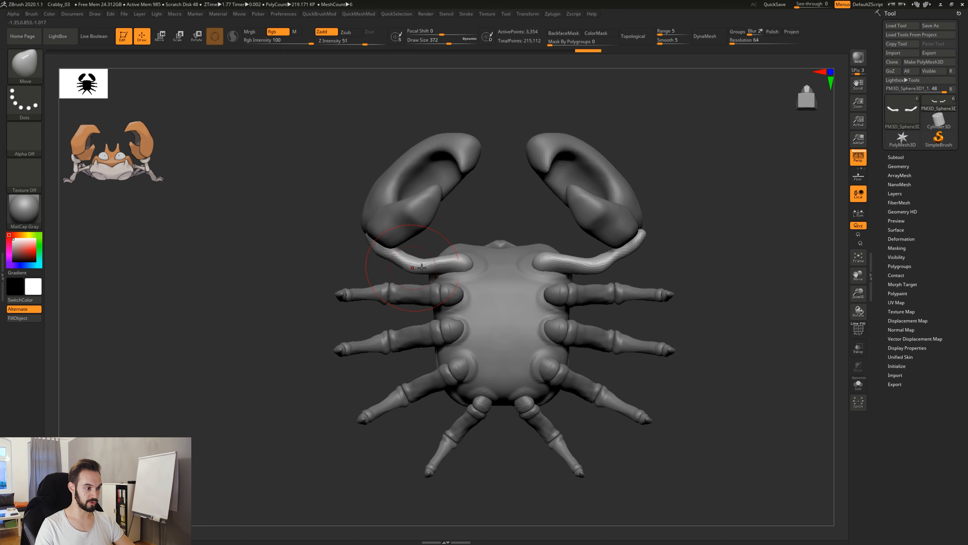
key(alt+2)
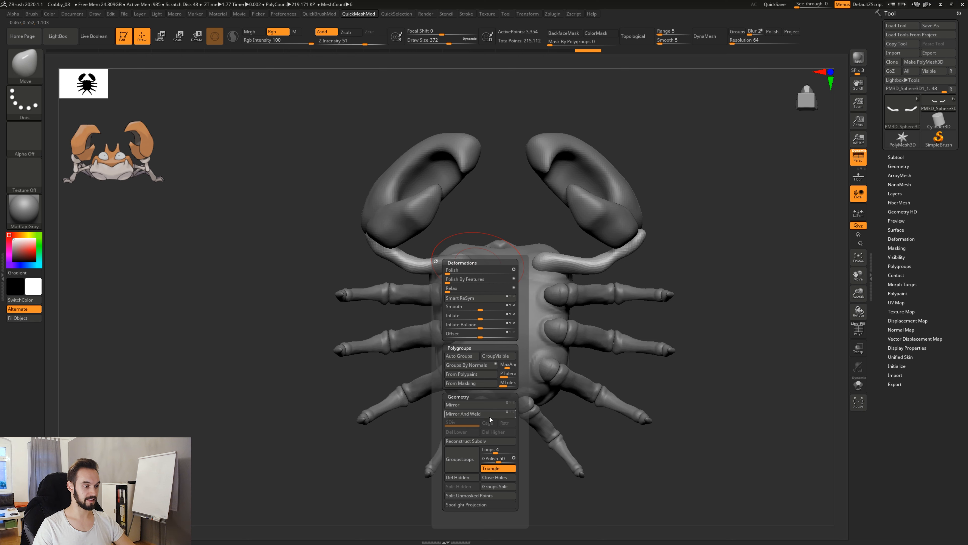
click(490, 420)
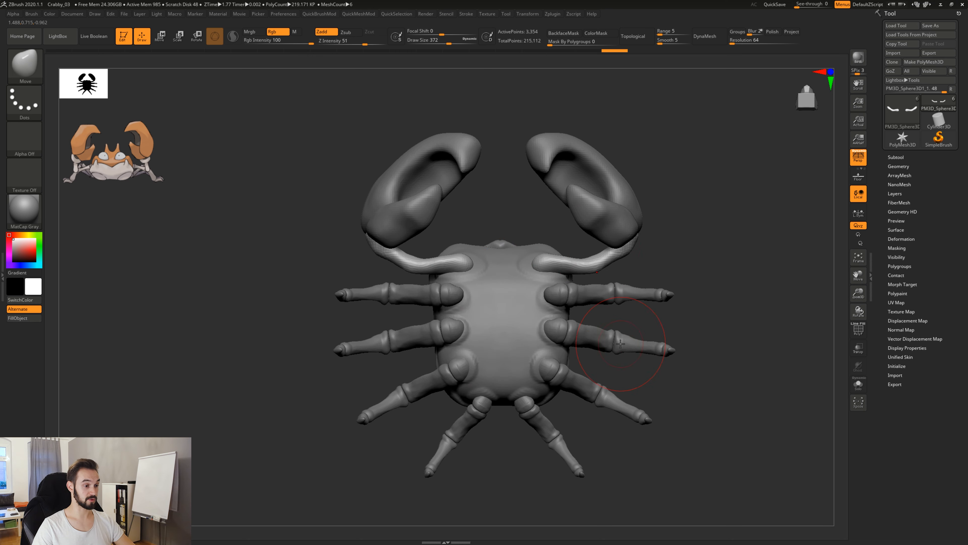
Step: Isolate the claw arms from the rest of the crab in Solo mode
drag(682, 264, 682, 304)
drag(663, 426, 789, 299)
click(857, 387)
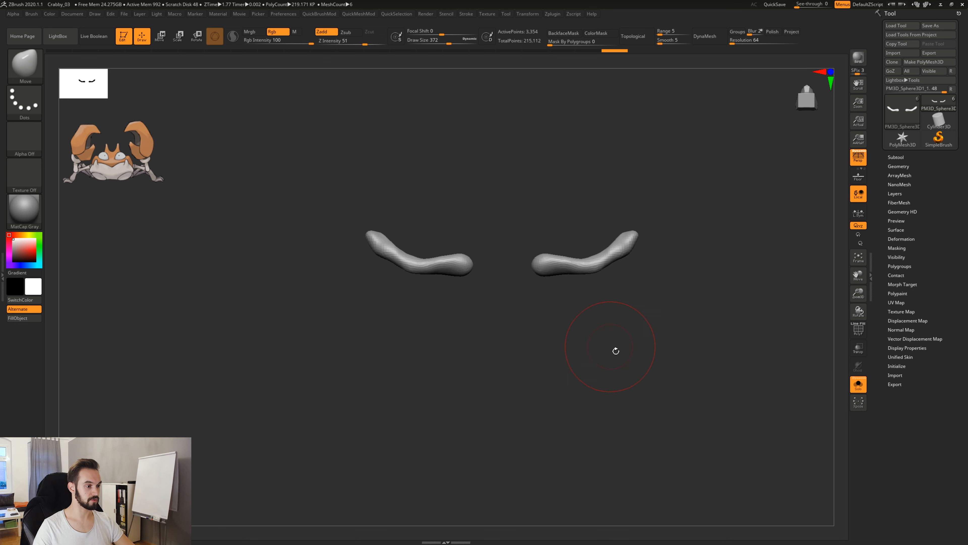
alt+drag(617, 351, 602, 346)
mouse_move(565, 319)
alt+mouse_down()
mouse_move(559, 366)
mouse_move(579, 333)
mouse_move(555, 383)
mouse_move(544, 386)
mouse_move(540, 346)
mouse_move(515, 385)
mouse_move(572, 366)
mouse_move(582, 302)
mouse_move(567, 253)
mouse_move(615, 189)
alt+mouse_up()
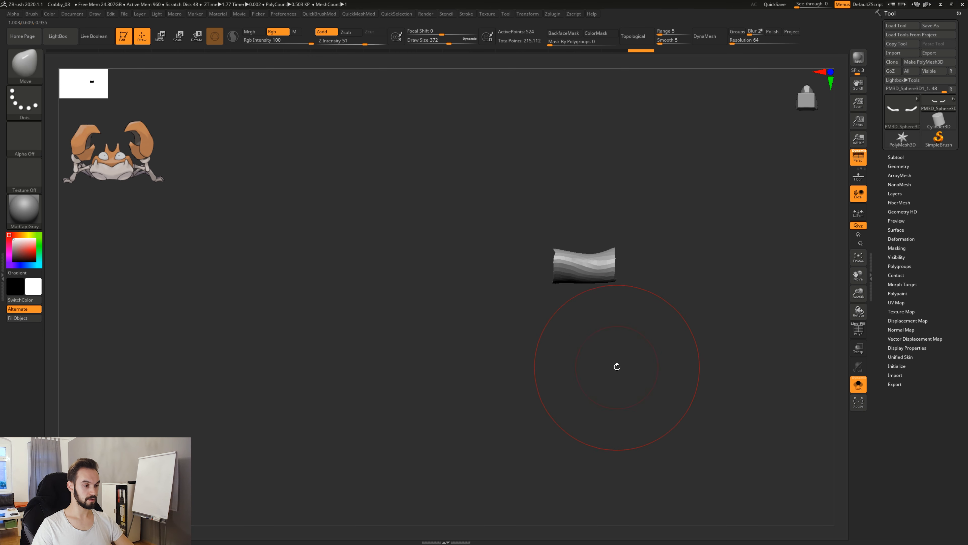
ctrl+shift+drag(626, 352, 633, 378)
ctrl+shift+click(633, 387)
Step: Hide one of the two claw arms and delete the hidden geometry, keeping only the opposite arm
alt+drag(618, 411, 557, 365)
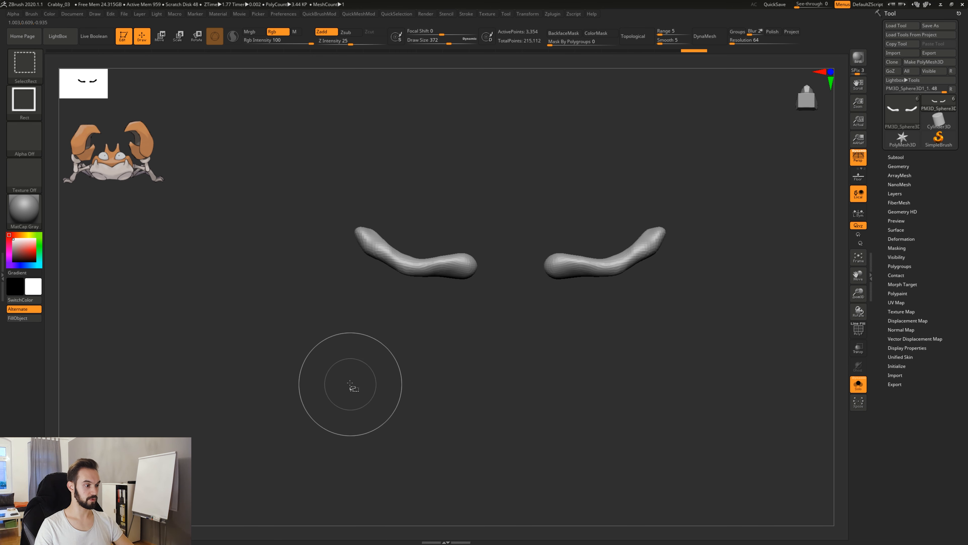
ctrl+shift+drag(282, 427, 489, 135)
key(2)
key(2)
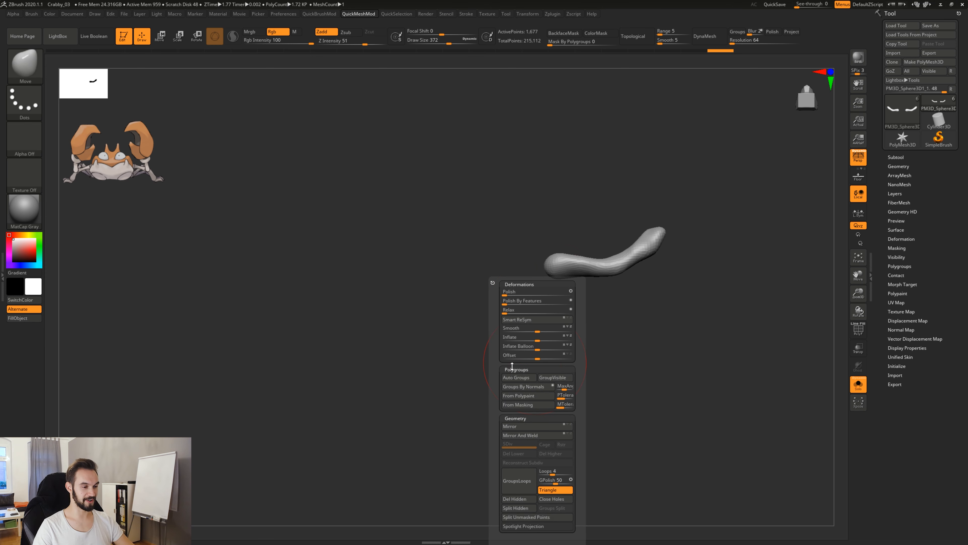
click(523, 503)
Step: Isolate the arm's middle section, give it its own polygroup with polyframe display on, and unhide the whole arm
mouse_move(627, 352)
alt+mouse_down()
mouse_move(555, 352)
mouse_move(525, 337)
alt+mouse_up()
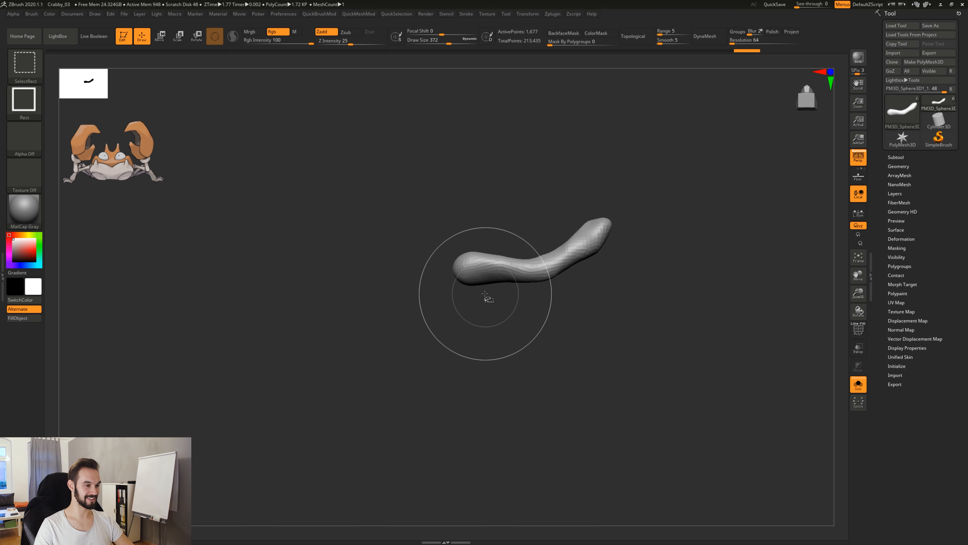
mouse_move(483, 297)
ctrl+shift+mouse_down()
mouse_move(510, 223)
mouse_move(548, 210)
ctrl+shift+mouse_up()
key(shift+f)
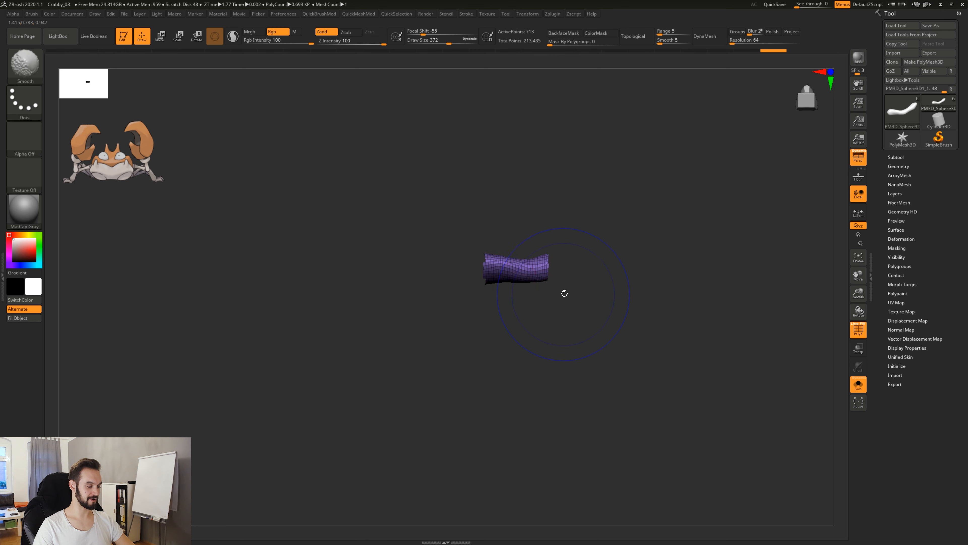
key(ctrl+w)
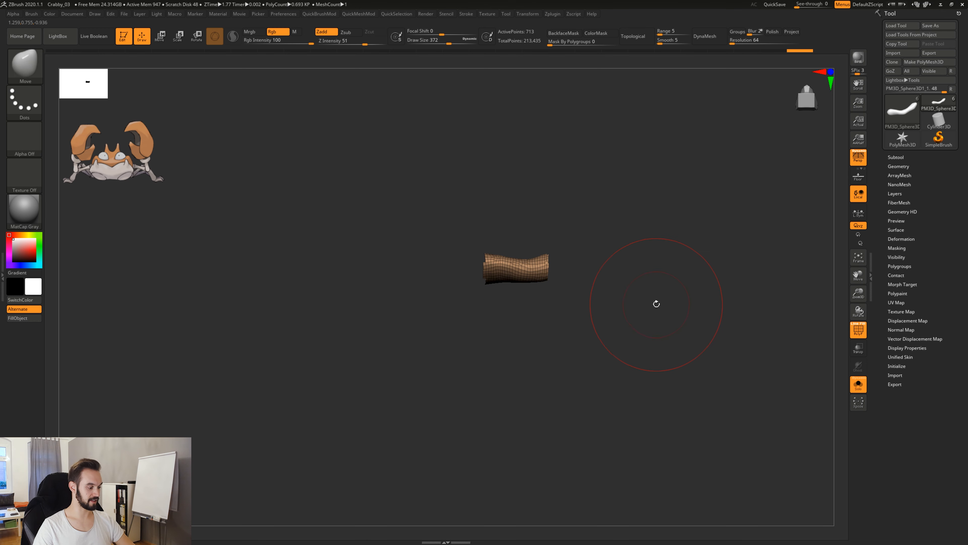
ctrl+shift+drag(651, 303, 640, 277)
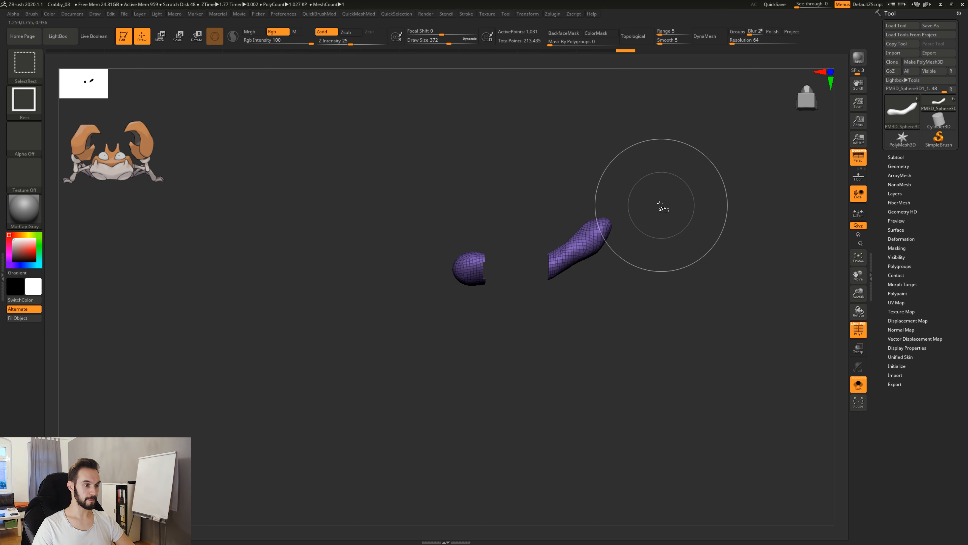
ctrl+shift+click(676, 292)
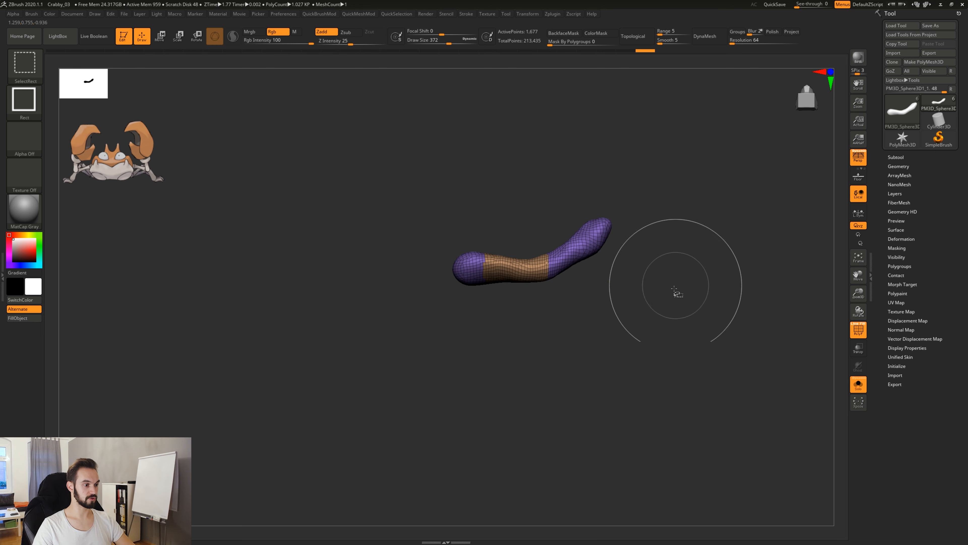
Step: Isolate the arm's outer section beyond the bend, assign it a separate polygroup, and unhide the whole arm
key(ctrl+shift)
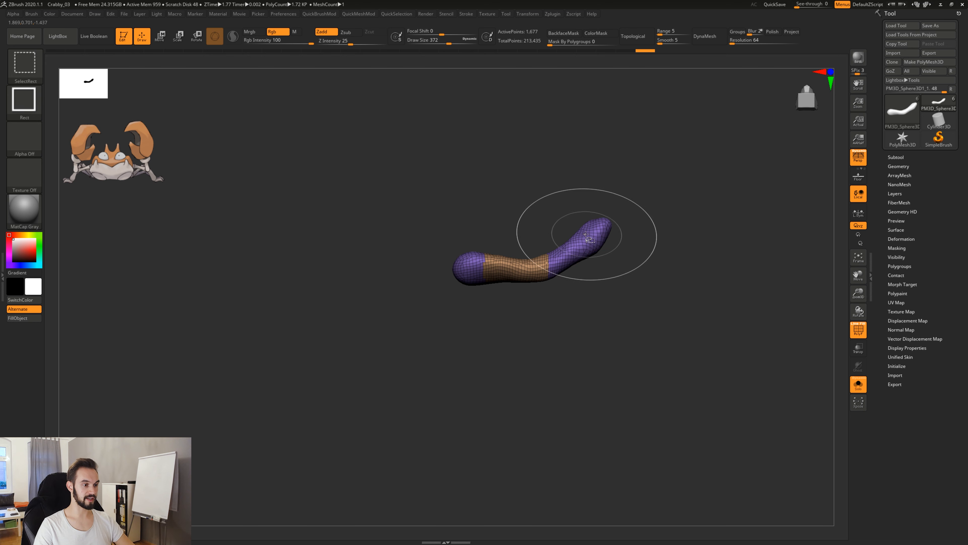
ctrl+shift+click(591, 239)
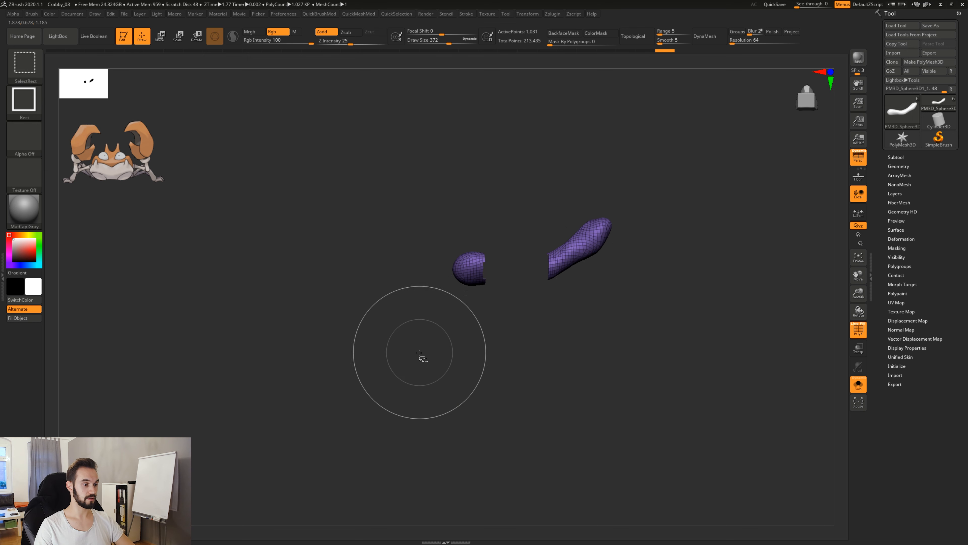
mouse_move(421, 354)
ctrl+shift+mouse_down()
mouse_move(523, 171)
mouse_move(507, 212)
mouse_move(531, 179)
mouse_move(513, 205)
mouse_move(517, 198)
ctrl+shift+mouse_up()
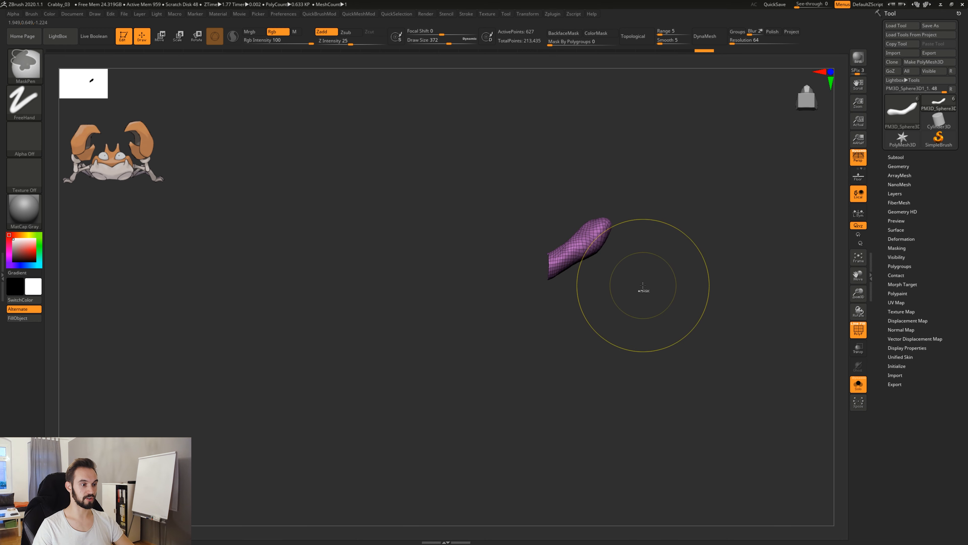
key(ctrl+w)
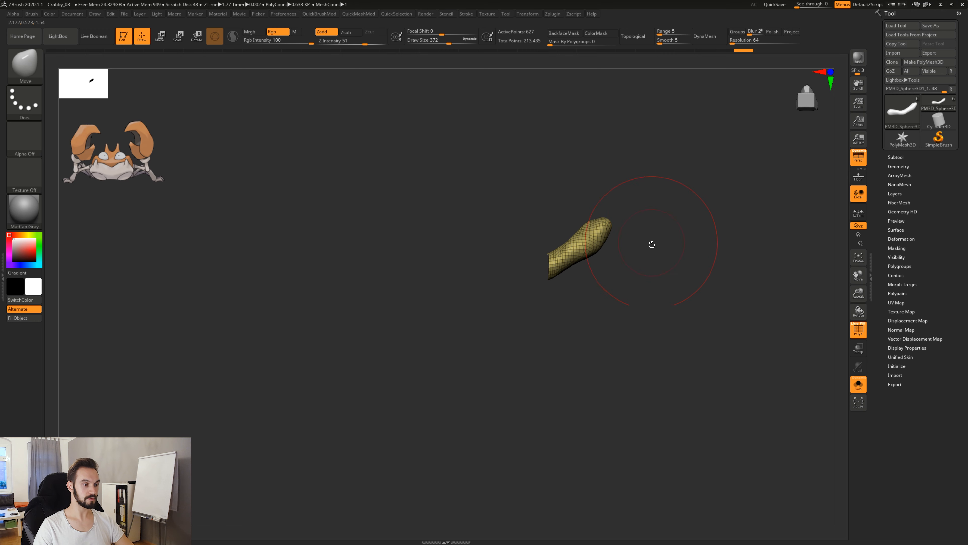
ctrl+shift+click(680, 219)
Step: Remesh the three-part arm with DynaMesh at resolution 128 with Groups enabled
mouse_move(604, 309)
mouse_down()
mouse_move(606, 344)
mouse_move(625, 308)
mouse_up()
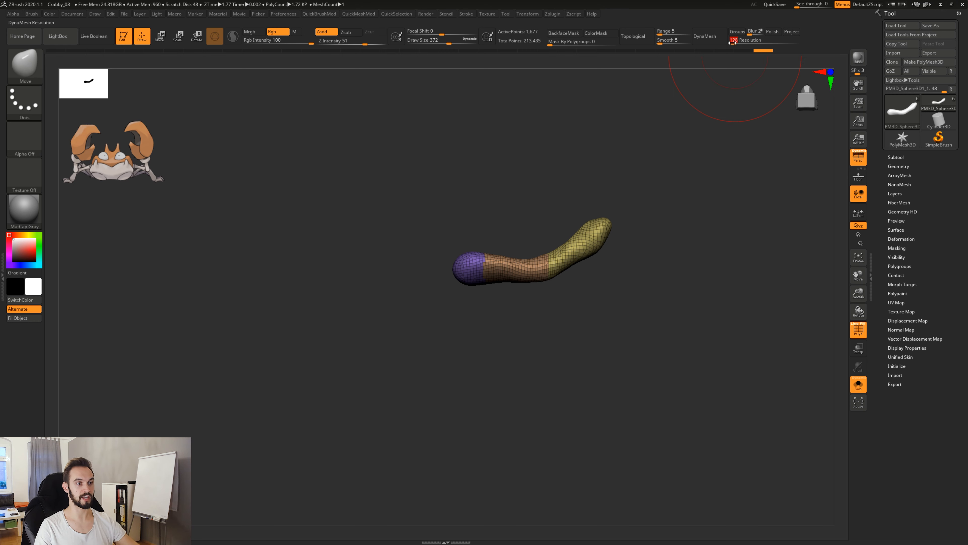
click(713, 41)
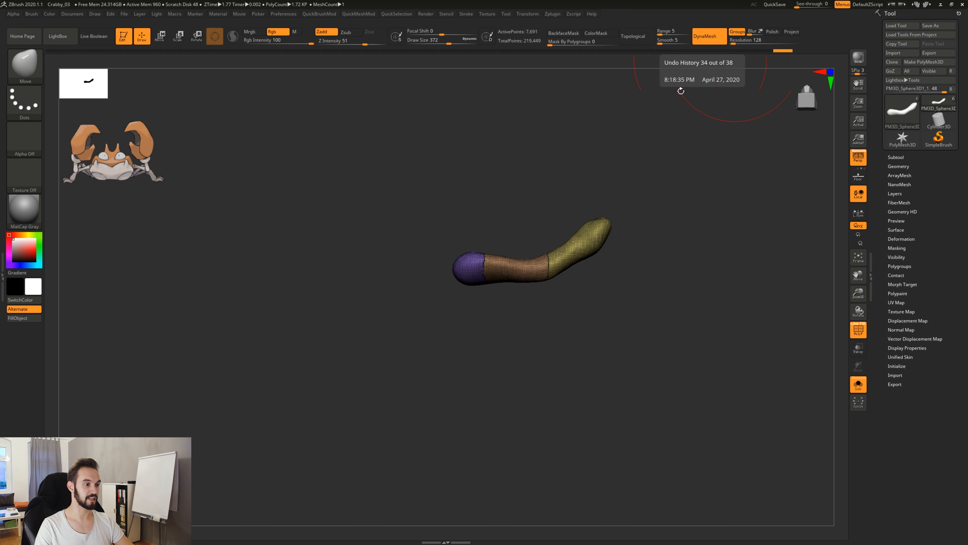
key(s)
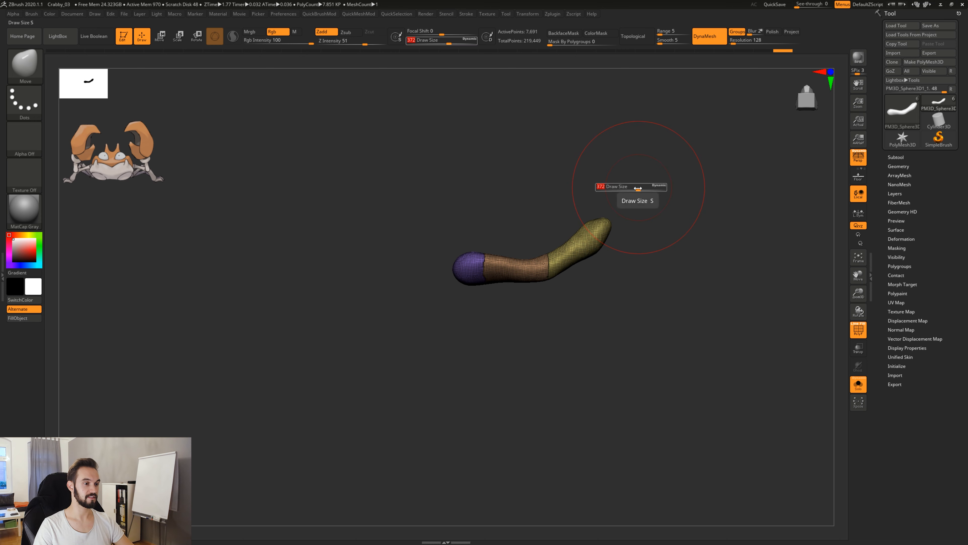
Step: Hide the polygroup display, set the draw size to 132, and reshape and smooth the claw arm's inner and outer segments
drag(639, 187, 621, 187)
key(shift+f)
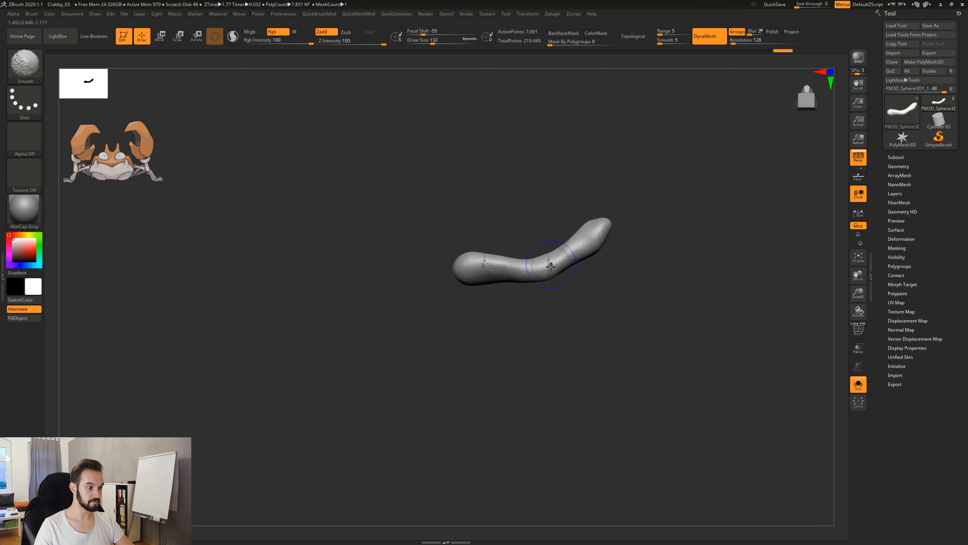
drag(489, 298, 479, 226)
right_drag(477, 222, 484, 232)
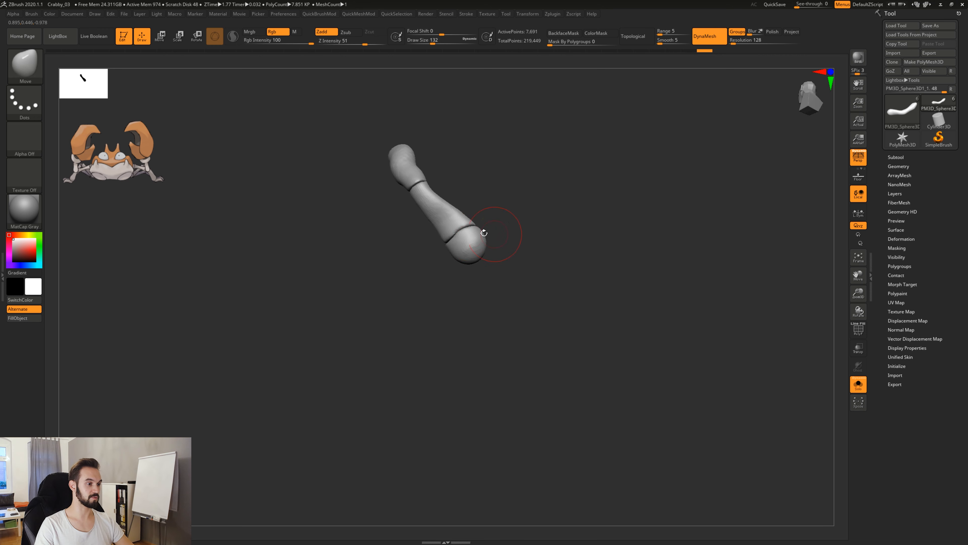
mouse_move(416, 183)
right_down()
mouse_move(408, 195)
mouse_move(425, 167)
mouse_move(417, 142)
mouse_move(411, 169)
right_up()
shift+drag(407, 169, 409, 179)
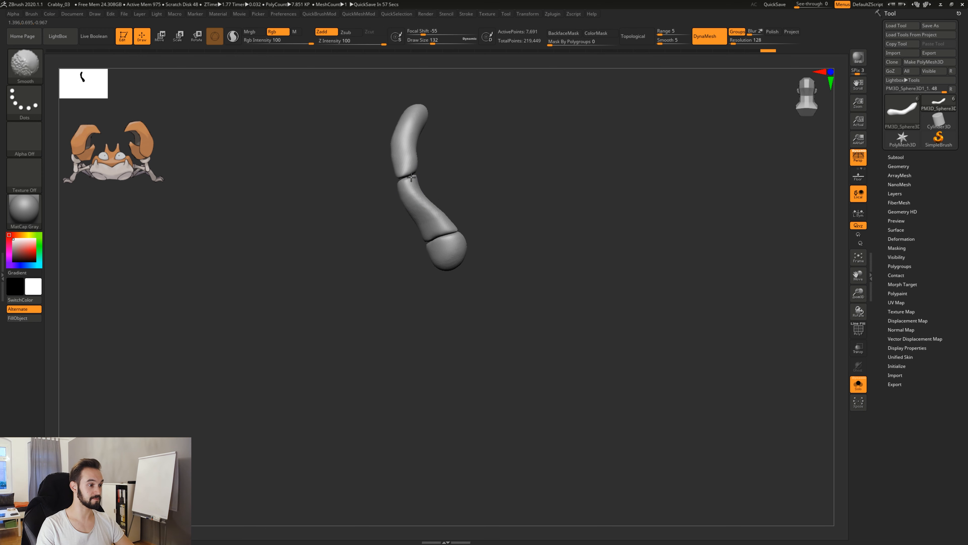
Step: Smooth the segment ends around the claw arm's two joints
mouse_move(411, 181)
right_down()
mouse_move(422, 193)
mouse_move(426, 185)
right_up()
mouse_move(427, 248)
right_down()
mouse_move(539, 389)
mouse_move(532, 349)
mouse_move(530, 372)
mouse_move(458, 261)
right_up()
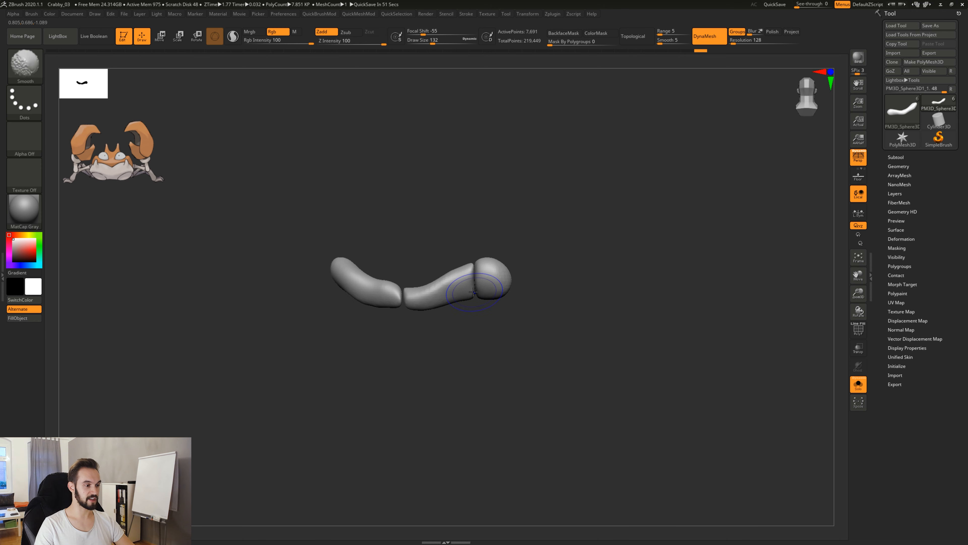
mouse_move(476, 324)
right_down()
mouse_move(504, 409)
mouse_move(403, 278)
right_up()
key(shift)
shift+drag(414, 291, 415, 292)
right_drag(429, 354, 438, 275)
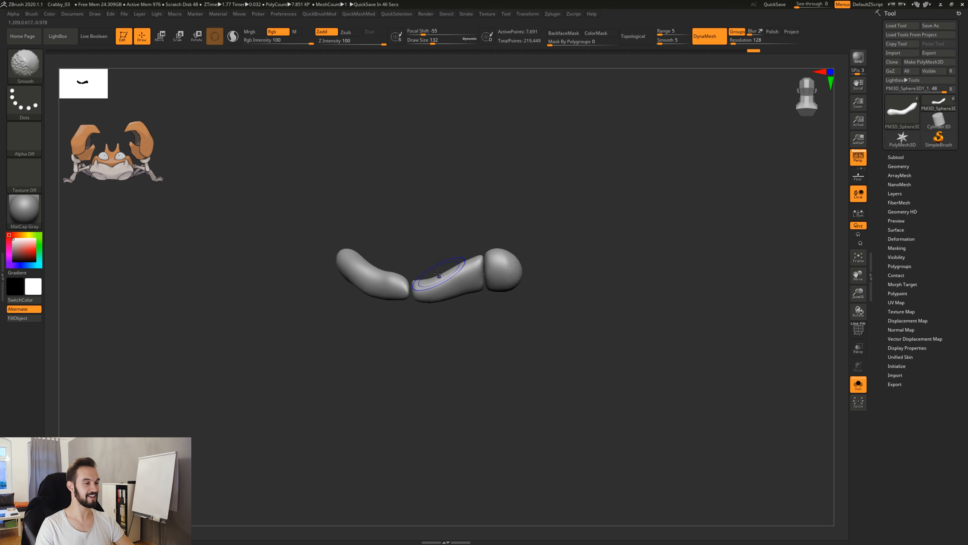
Step: Adjust how the arm segments meet at the joint between the middle and outer segments with the Move Topological brush
key(b)
key(m)
key(t)
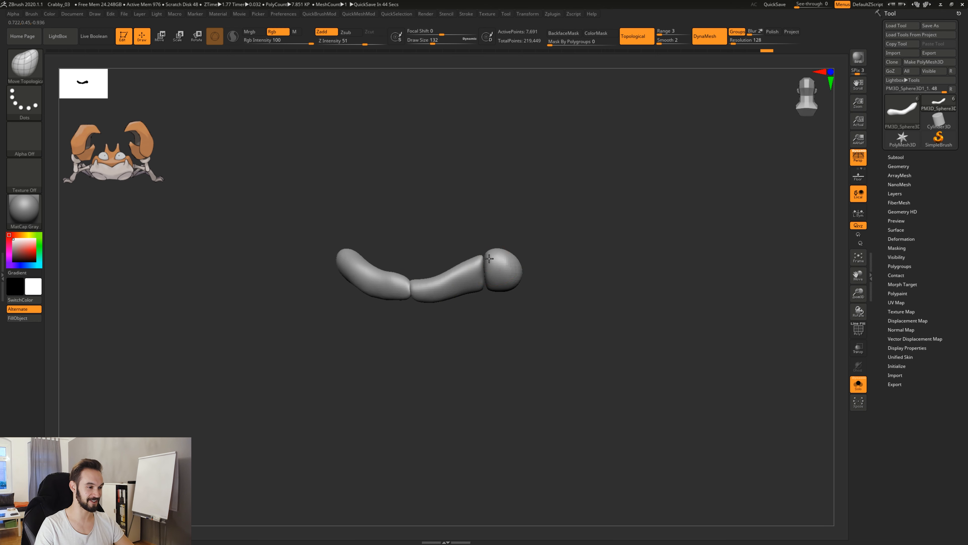
right_drag(486, 283, 566, 306)
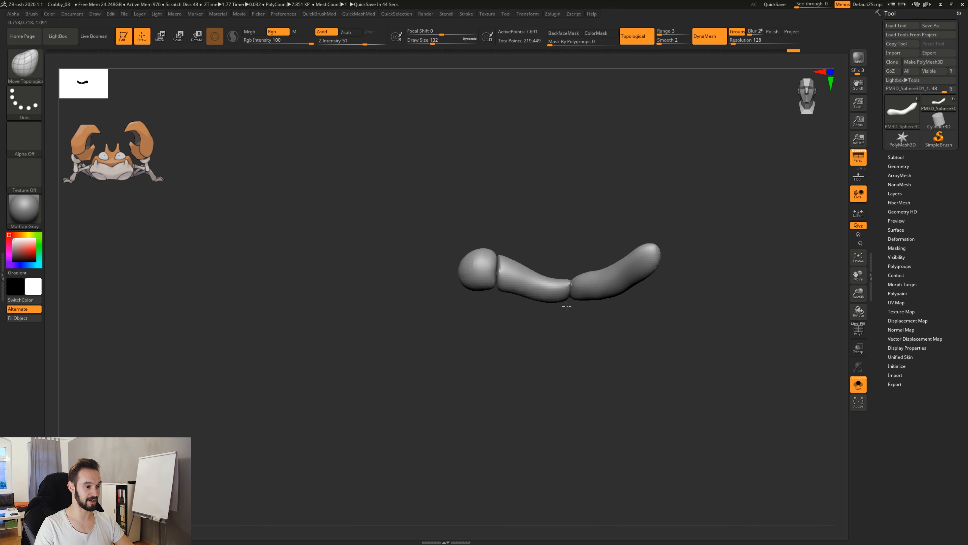
right_drag(529, 236, 530, 324)
right_drag(515, 359, 514, 321)
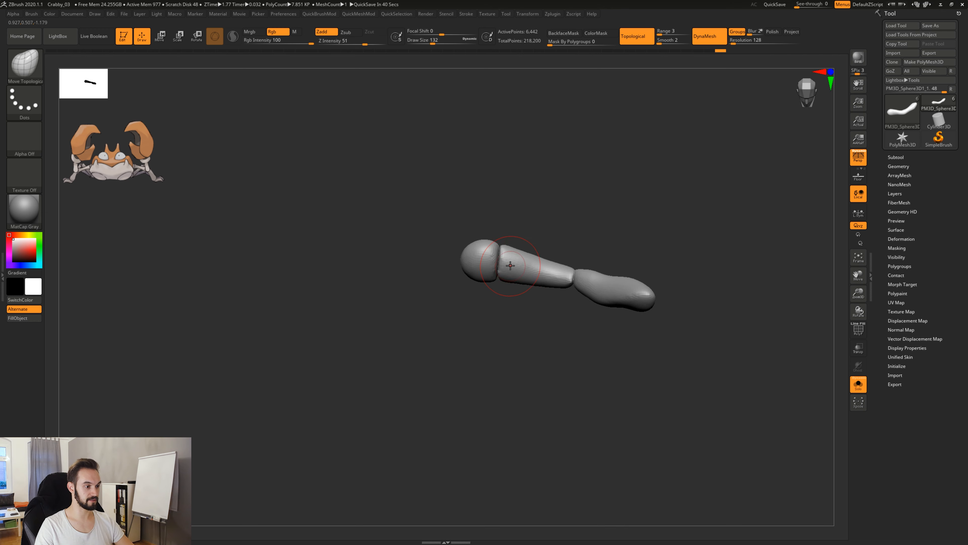
Step: Set the draw size to 83 and refine the middle arm segment's shape near the ball joint with Move Topological
key(space)
drag(512, 265, 500, 279)
shift+drag(582, 281, 579, 346)
right_drag(578, 344, 572, 386)
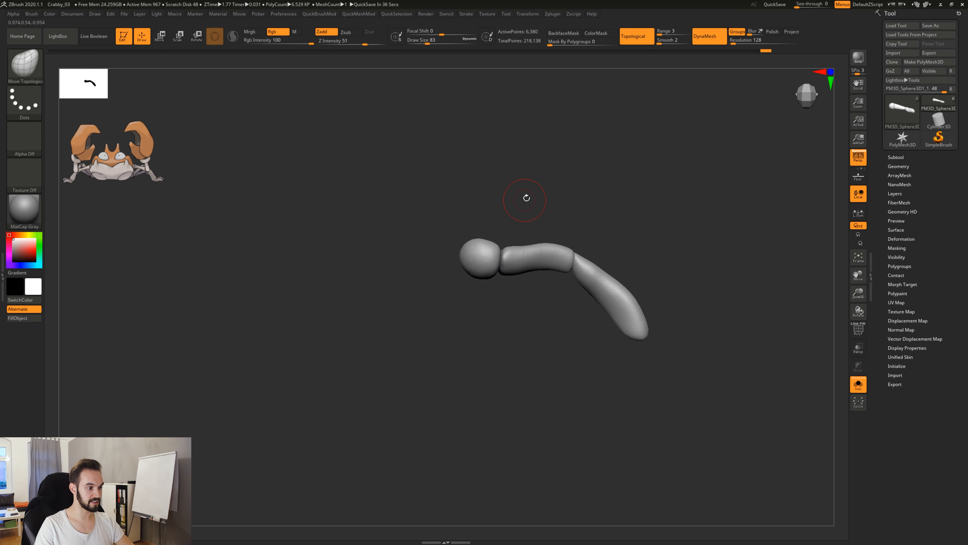
right_drag(525, 199, 526, 225)
drag(520, 225, 520, 233)
mouse_move(534, 233)
right_down()
mouse_move(542, 189)
mouse_move(545, 199)
right_up()
Step: Build up a raised rim on the middle segment's end beside the ball joint using the Standard brush at draw size 49
key(b)
key(s)
key(t)
right_drag(553, 249, 543, 204)
key(s)
drag(519, 254, 514, 253)
mouse_move(513, 253)
right_down()
mouse_move(501, 344)
mouse_move(514, 238)
mouse_move(567, 272)
right_up()
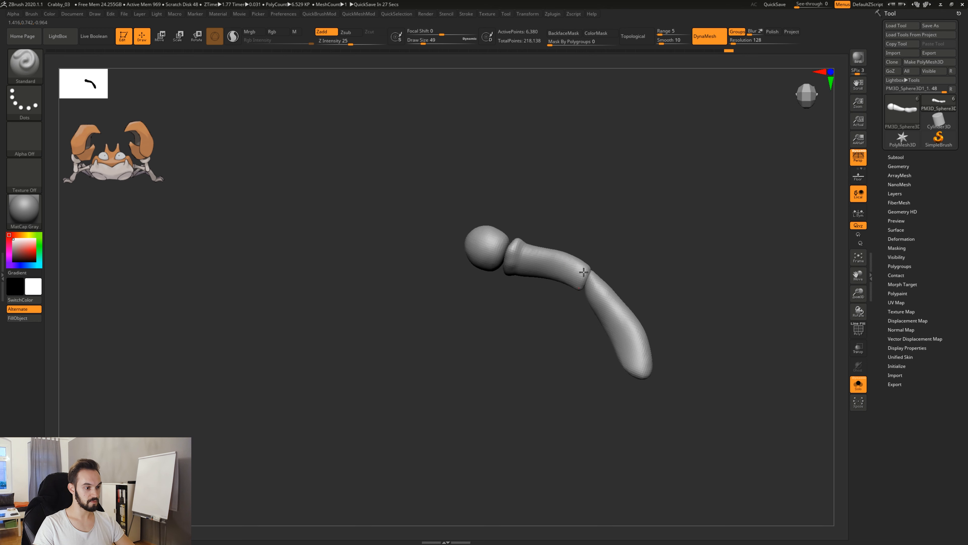
Step: Thicken the facing ends of the middle and outer arm segments with the Standard brush at draw size 71
drag(583, 272, 584, 270)
right_drag(581, 284, 584, 271)
key(s)
drag(586, 271, 589, 271)
mouse_move(585, 294)
right_down()
mouse_move(590, 254)
mouse_move(606, 244)
right_up()
right_drag(594, 280, 619, 241)
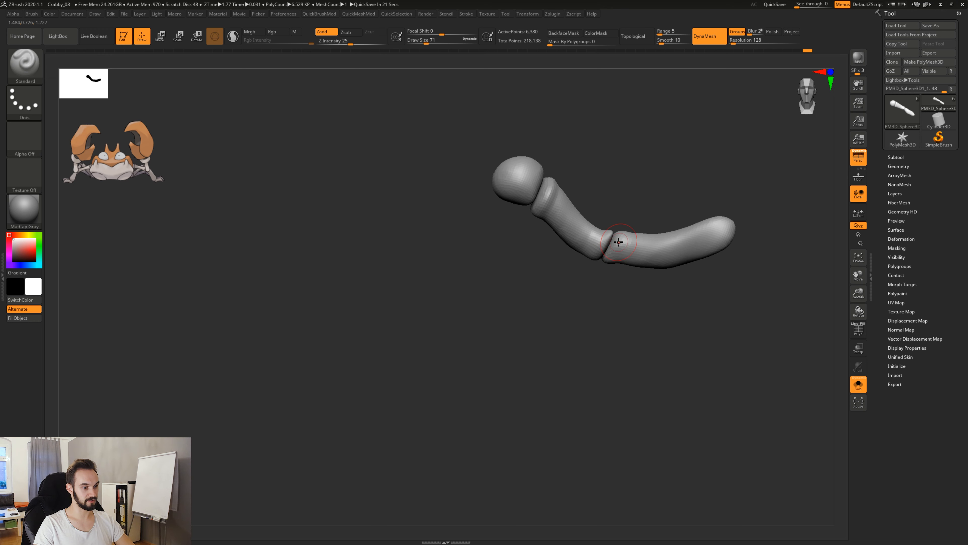
Step: Build up the outer segment's tip where it meets the claw and check the arm against the whole crab
right_drag(732, 194, 723, 212)
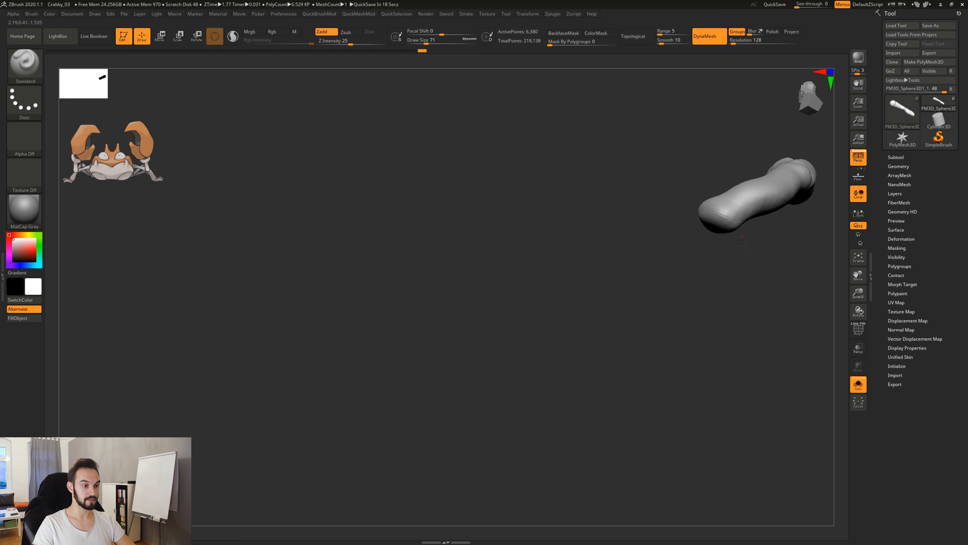
right_drag(744, 246, 761, 234)
click(860, 385)
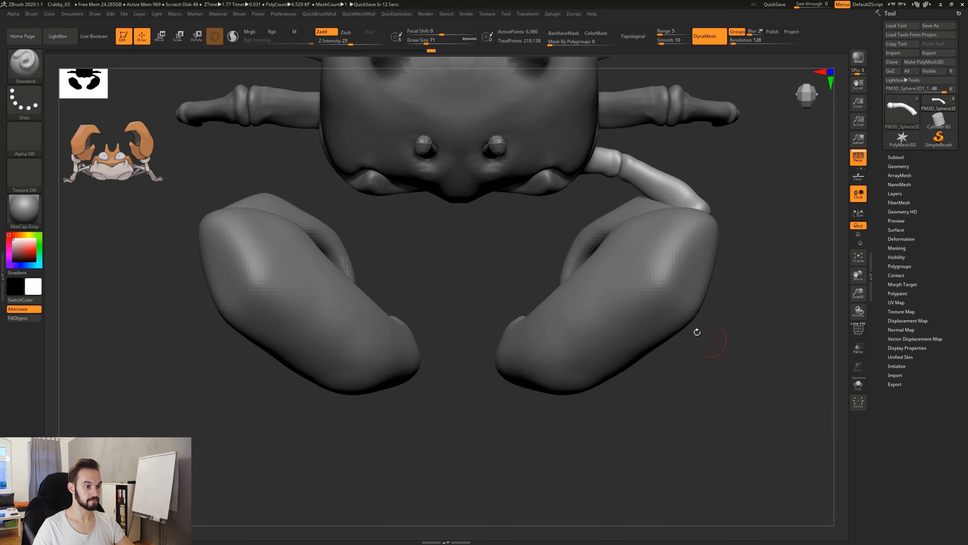
right_drag(697, 331, 839, 332)
click(858, 385)
Step: Carve recessed planes along the middle arm segment with the Clay brush in subtract mode
mouse_move(655, 361)
right_down()
mouse_move(684, 342)
mouse_move(676, 293)
mouse_move(662, 353)
mouse_move(698, 299)
mouse_move(602, 251)
right_up()
key(b)
key(c)
key(l)
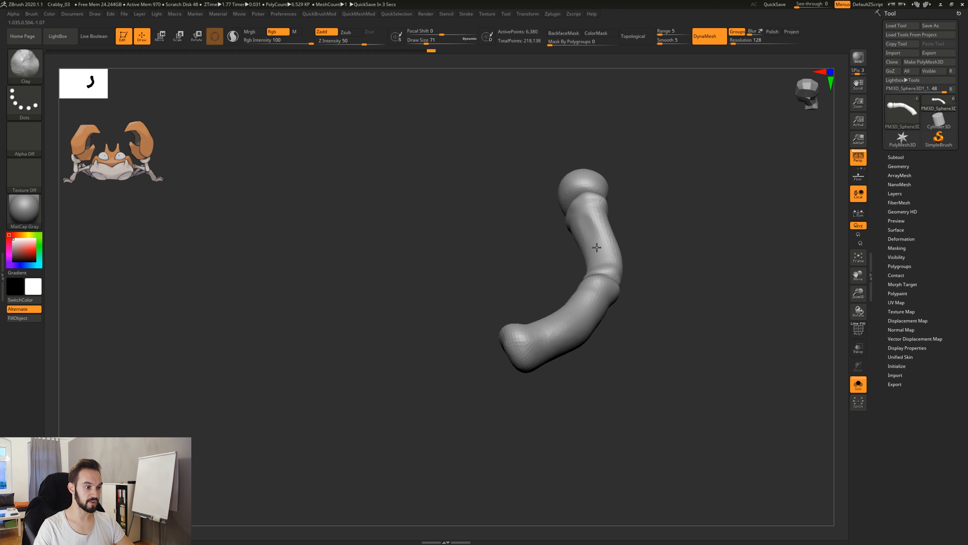
alt+drag(578, 215, 604, 251)
mouse_move(604, 252)
right_down()
mouse_move(593, 290)
mouse_move(594, 264)
right_up()
mouse_move(593, 225)
alt+mouse_down()
mouse_move(596, 245)
mouse_move(595, 232)
alt+mouse_up()
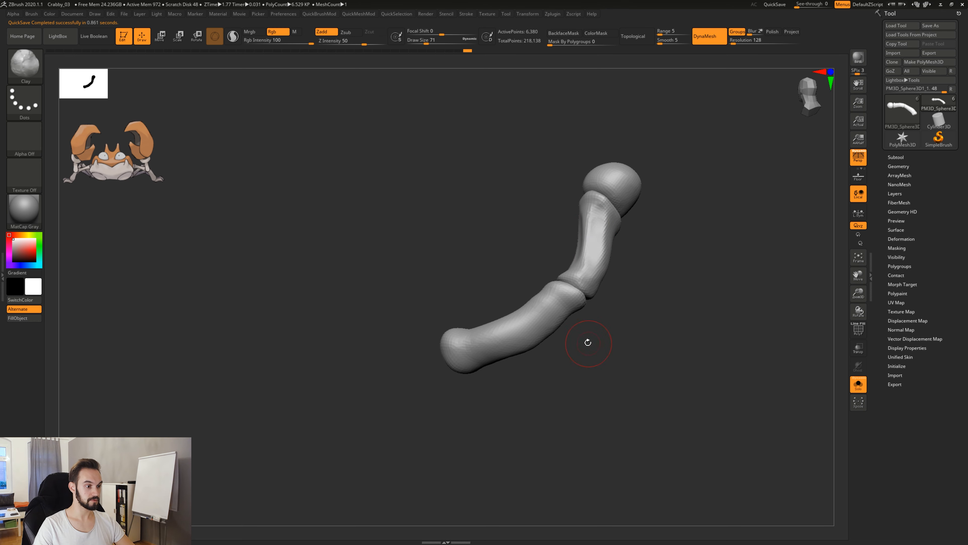
Step: Carve a hollow along the outer arm segment between its two thick ends with the Clay brush
right_drag(587, 342, 578, 365)
alt+drag(495, 337, 522, 331)
right_drag(530, 317, 520, 339)
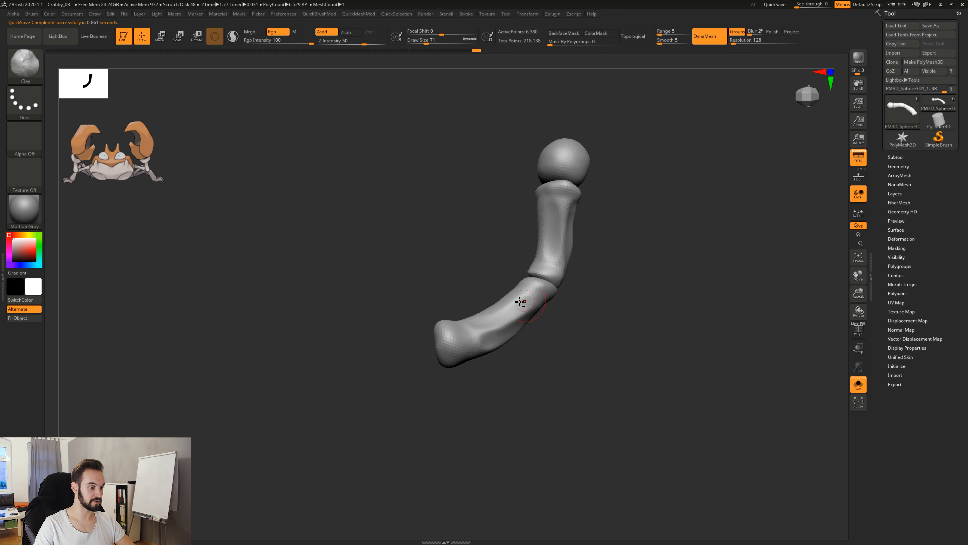
mouse_move(557, 381)
right_down()
mouse_move(543, 411)
mouse_move(532, 297)
right_up()
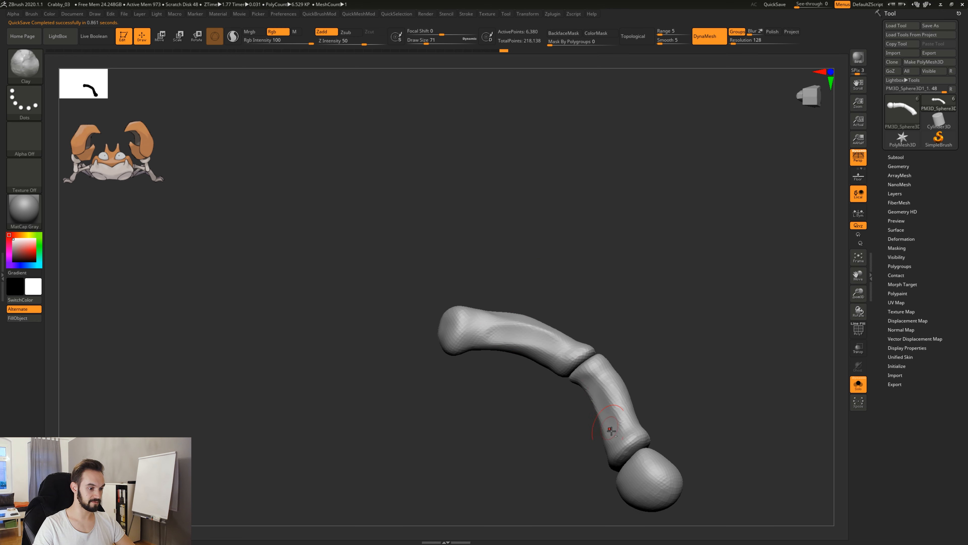
Step: Carve the opposite side of the middle arm segment with the Clay brush to make its rims stand out
alt+drag(611, 431, 612, 433)
right_drag(612, 424, 608, 378)
alt+drag(610, 369, 626, 429)
mouse_move(631, 412)
right_down()
mouse_move(639, 340)
mouse_move(678, 346)
mouse_move(579, 309)
mouse_move(534, 343)
right_up()
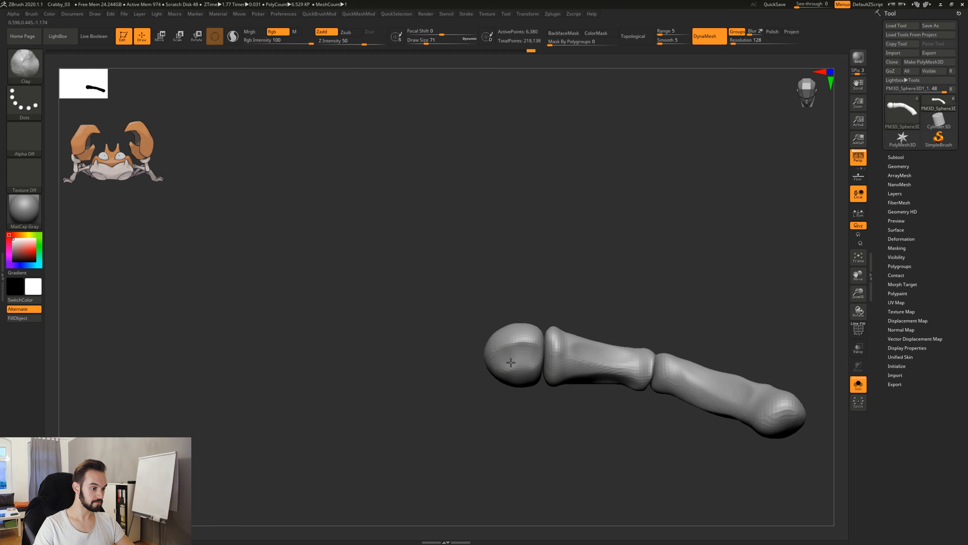
Step: Cut flattened planes into the ball at the arm's base with the Clay brush in subtract mode
alt+drag(511, 363, 529, 365)
right_drag(534, 345, 555, 356)
alt+drag(508, 325, 524, 321)
mouse_move(545, 304)
right_down()
mouse_move(568, 318)
mouse_move(579, 343)
right_up()
alt+drag(468, 301, 491, 277)
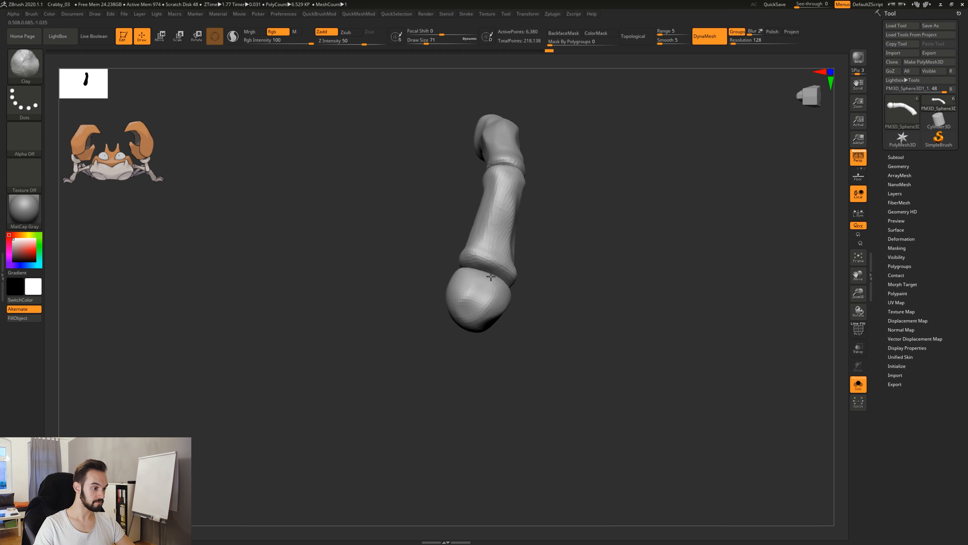
right_drag(535, 375, 521, 379)
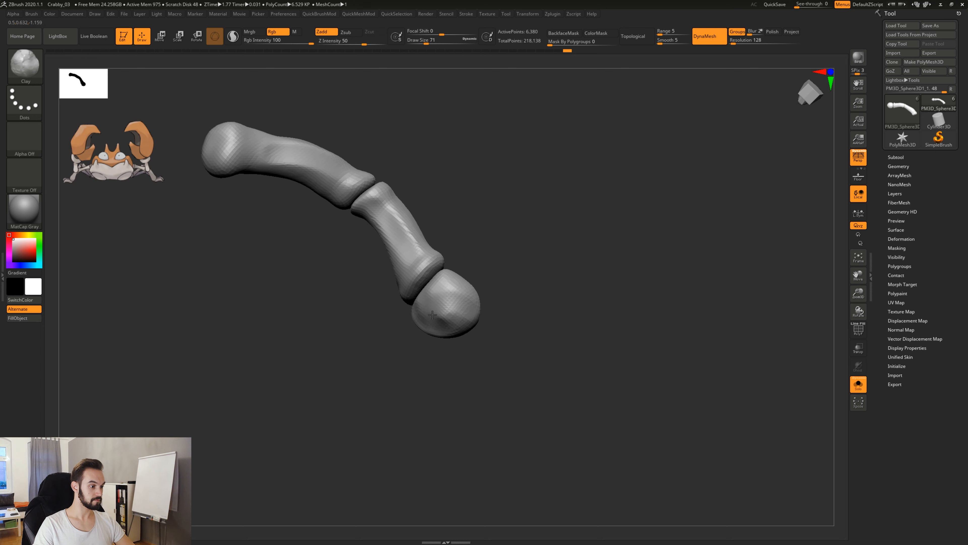
right_drag(468, 319, 621, 319)
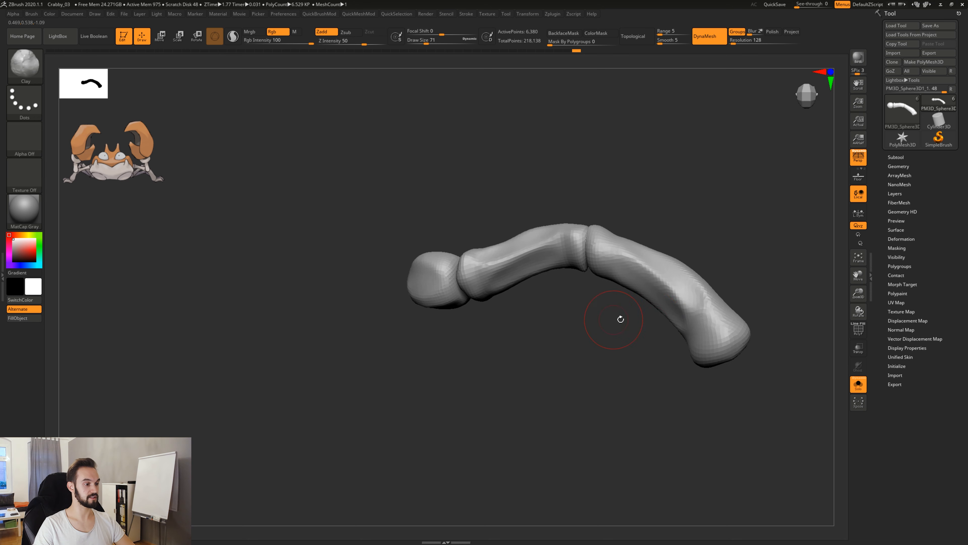
Step: Show the whole crab and mirror the finished claw arm to the other side of the body
ctrl+right_drag(598, 423, 805, 352)
click(859, 385)
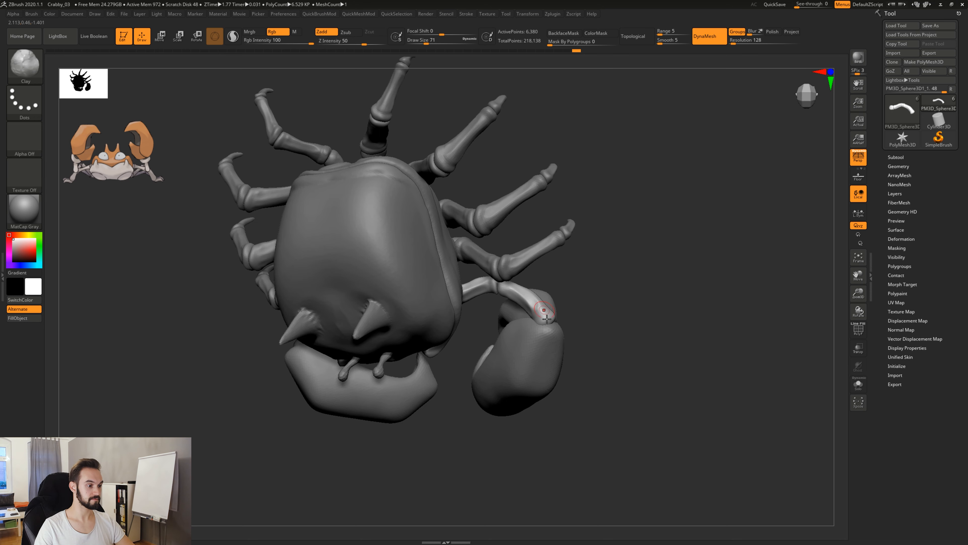
right_drag(546, 314, 673, 199)
key(2)
click(618, 411)
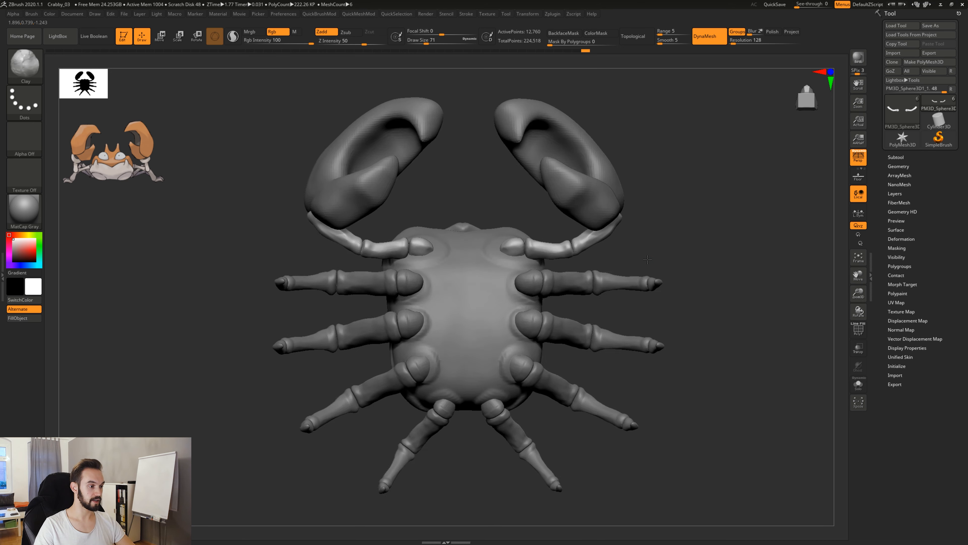
Step: Adjust the base joints of both claw arms against the body using the Move brush at draw size 158
key(shift)
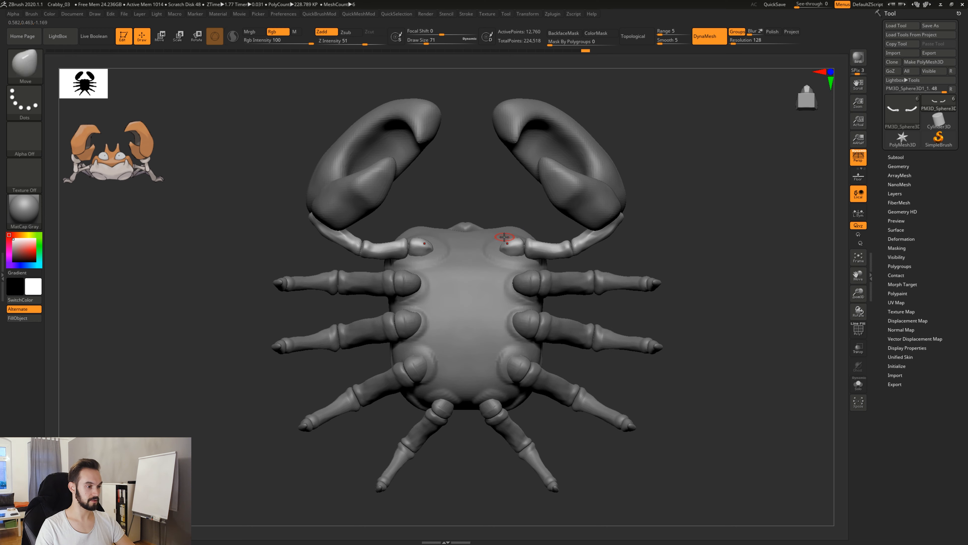
key(space)
click(511, 239)
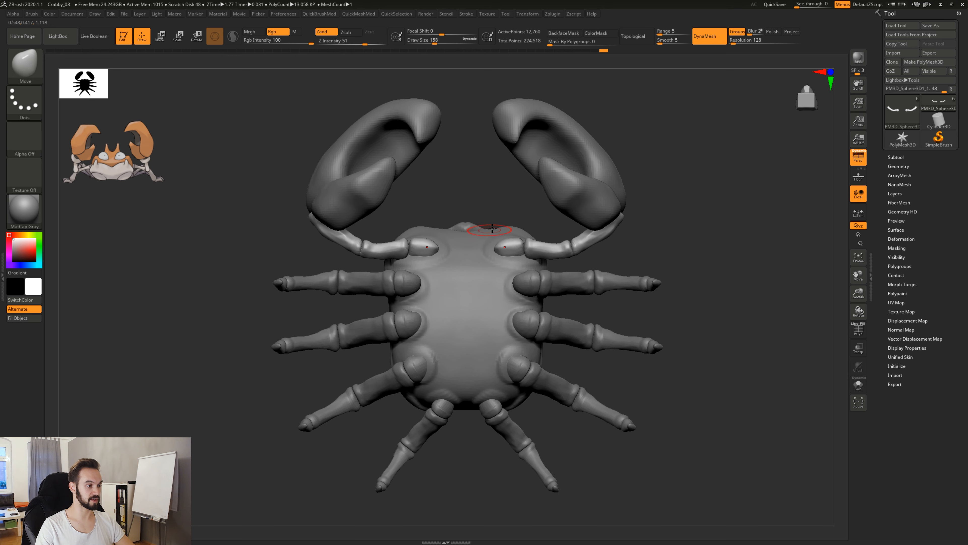
drag(627, 236, 487, 233)
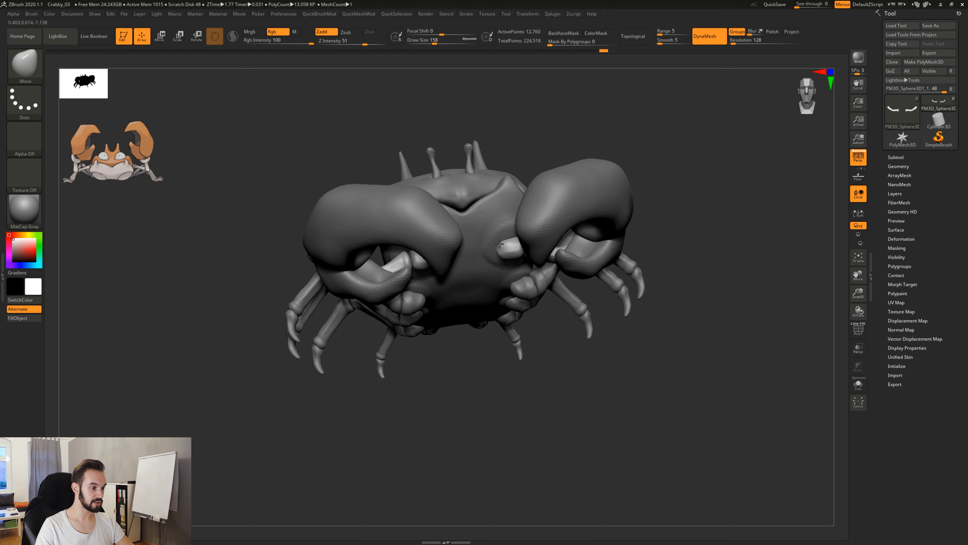
Step: Reposition both claw arms' base joints beneath the body at draw size 245, checking the fit from several angles
mouse_move(547, 329)
mouse_down()
mouse_move(527, 244)
mouse_move(659, 335)
mouse_move(649, 368)
mouse_move(565, 389)
mouse_move(559, 412)
mouse_move(556, 353)
mouse_up()
key(space)
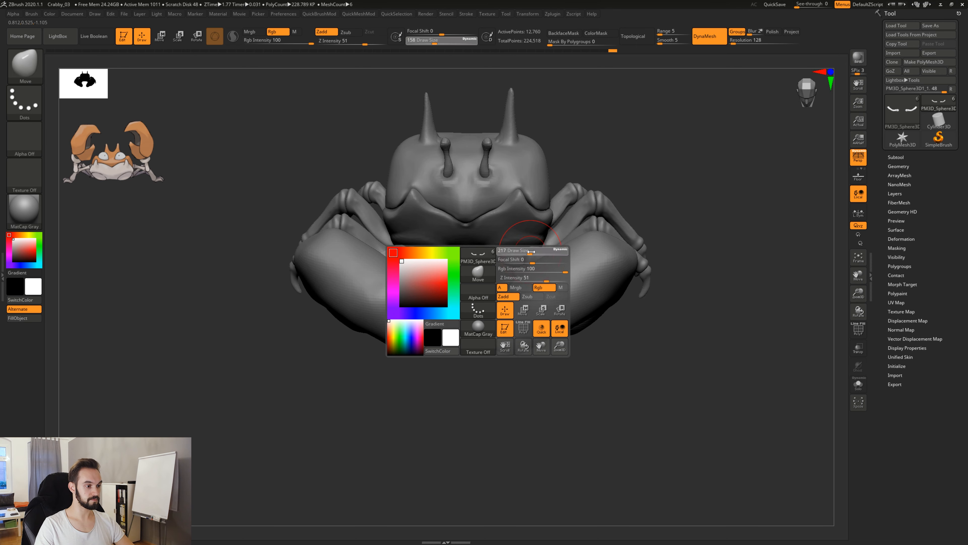
drag(527, 254, 535, 255)
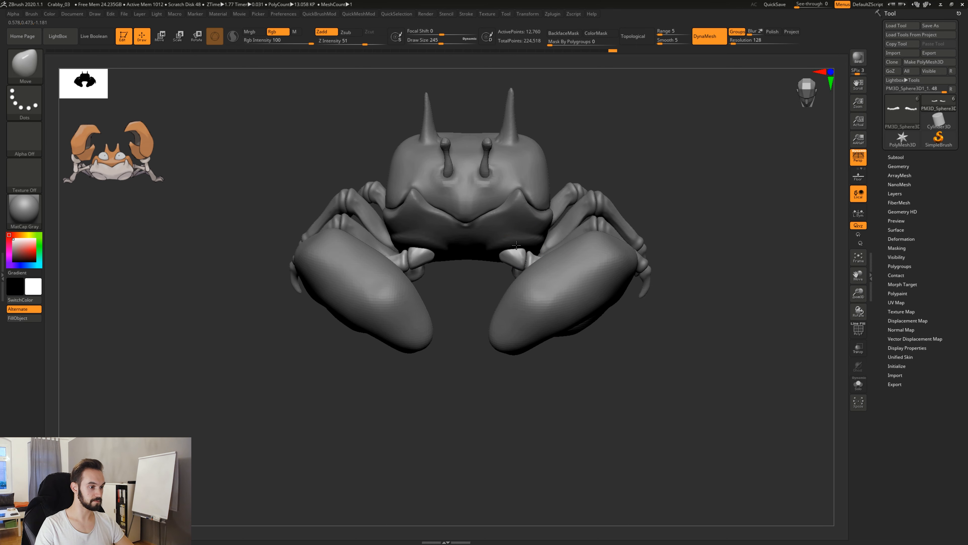
drag(522, 393, 503, 387)
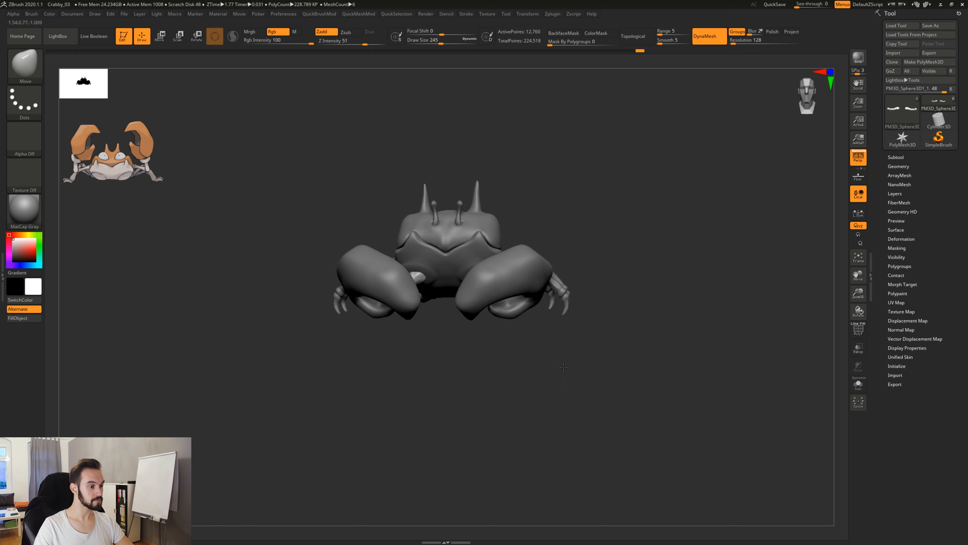
drag(565, 376, 589, 400)
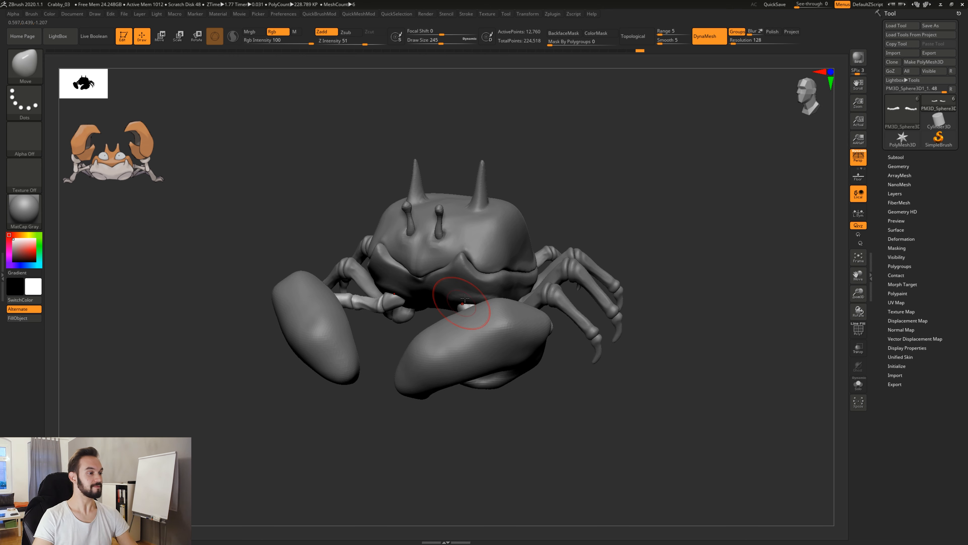
drag(564, 234, 507, 212)
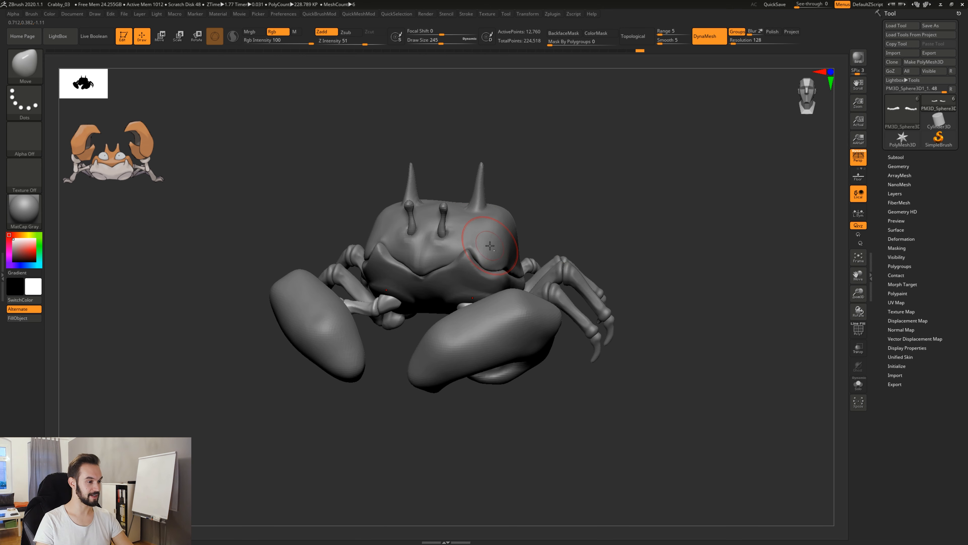
drag(546, 241, 619, 200)
drag(609, 225, 585, 267)
Step: Isolate the crab's upper shell and smooth the arched notches along its lower front edge at draw size 104
alt+click(505, 226)
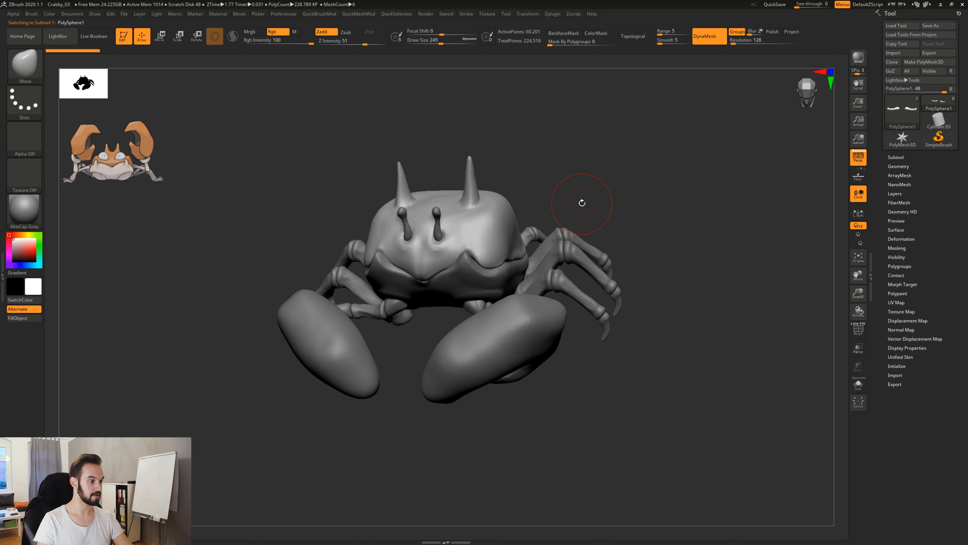
click(858, 384)
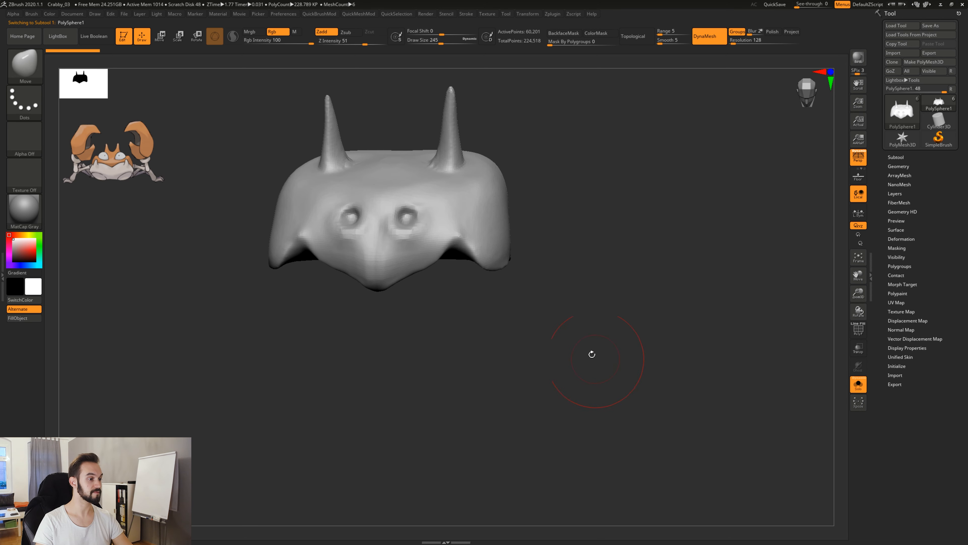
mouse_move(592, 354)
mouse_down()
mouse_move(629, 382)
mouse_move(607, 421)
mouse_move(528, 404)
mouse_move(560, 403)
mouse_move(542, 403)
mouse_move(550, 401)
mouse_move(518, 366)
mouse_up()
key(space)
drag(477, 297, 462, 299)
key(shift)
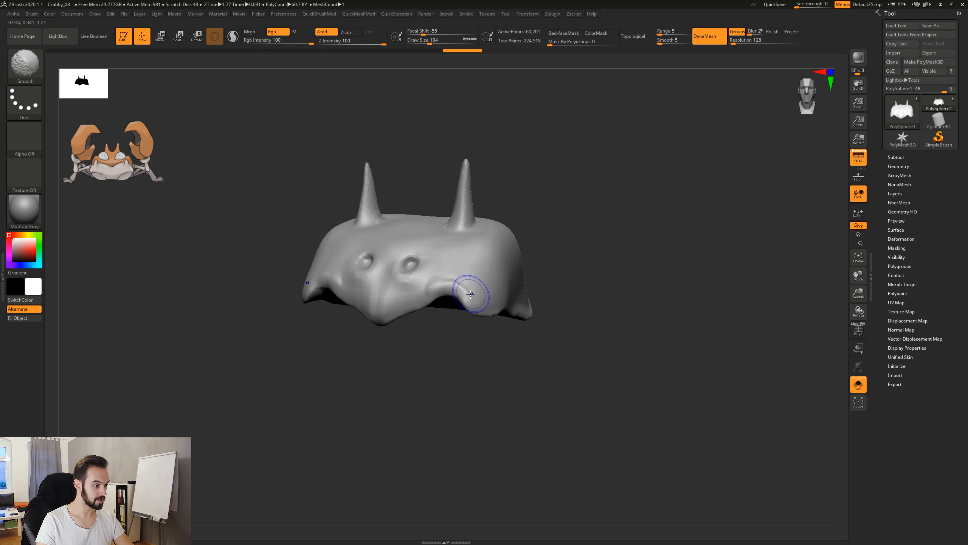
right_drag(454, 326, 439, 290)
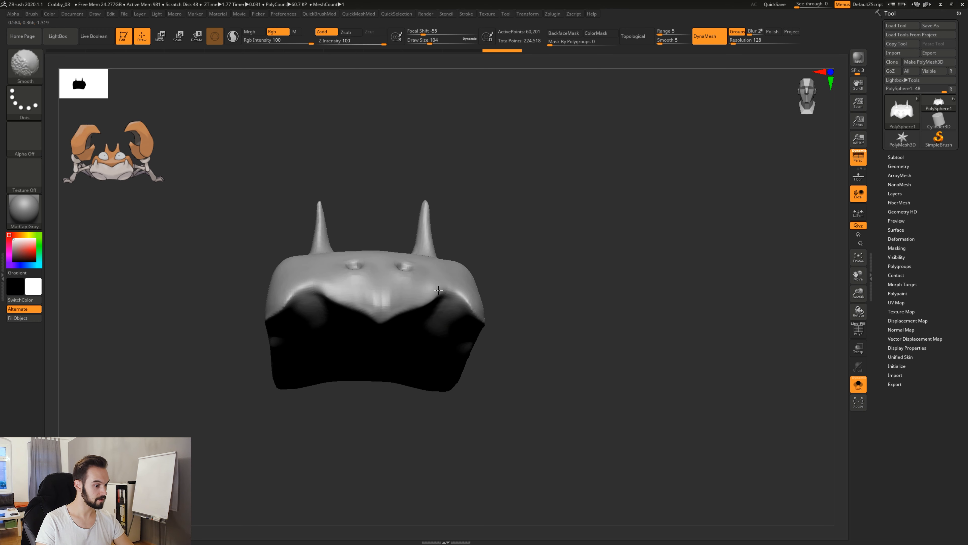
Step: Refine the front corners and side surface of the upper shell with the Clay brush at draw size 104, smoothing the strokes
right_drag(542, 288, 503, 312)
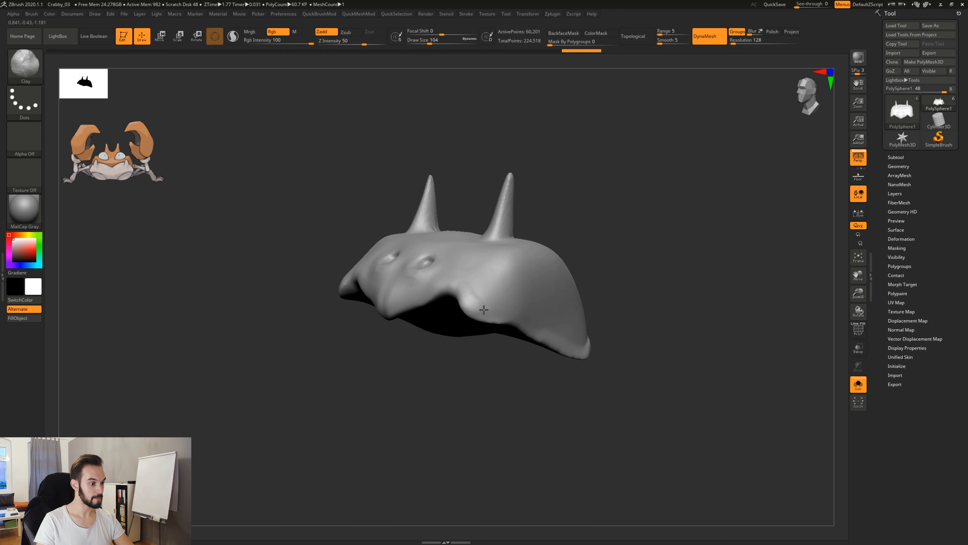
mouse_move(603, 325)
mouse_down()
mouse_move(616, 328)
mouse_move(613, 339)
mouse_up()
shift+drag(475, 284, 547, 321)
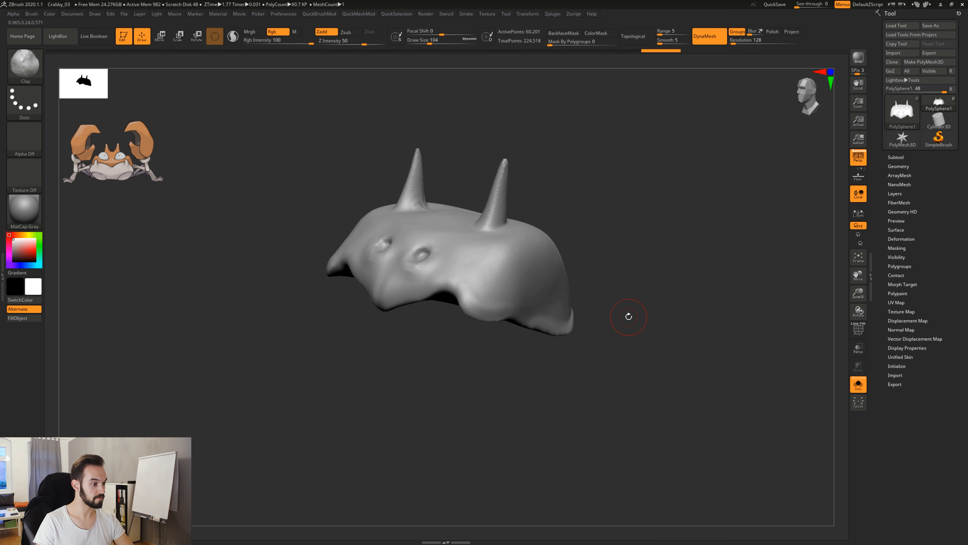
mouse_move(627, 315)
mouse_down()
mouse_move(641, 325)
mouse_move(579, 323)
mouse_up()
drag(610, 408, 531, 315)
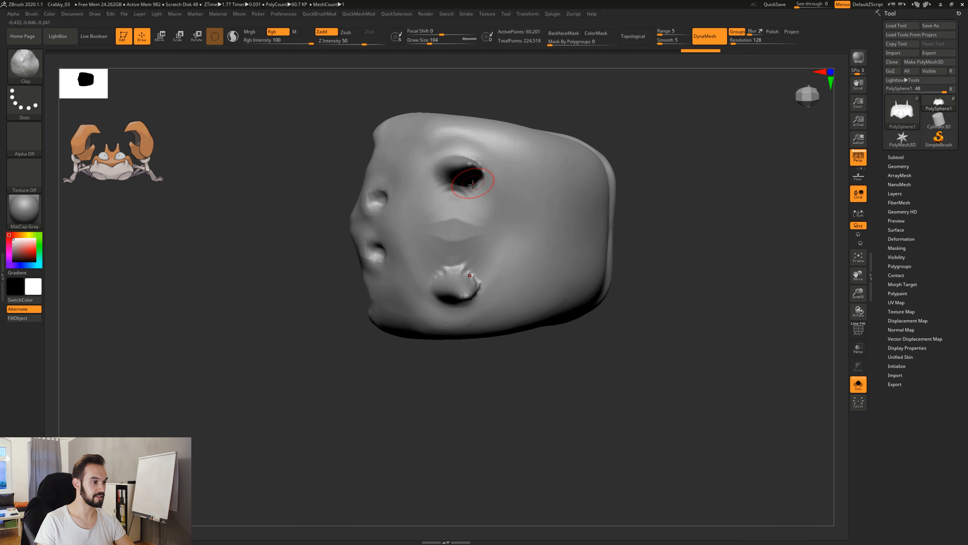
drag(549, 377, 557, 303)
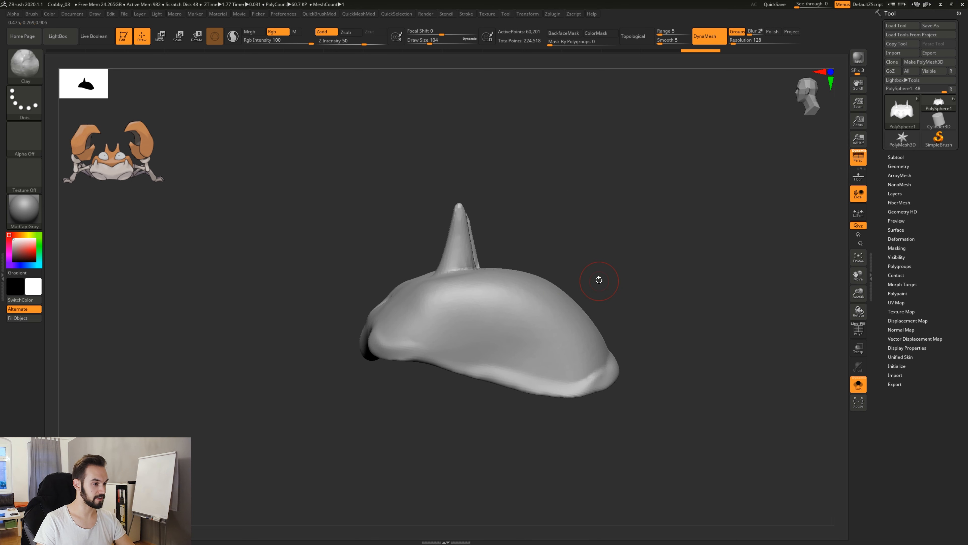
Step: Apply Mirror And Weld to the upper shell so both halves match
drag(599, 280, 513, 242)
drag(575, 265, 600, 287)
alt+drag(601, 287, 505, 228)
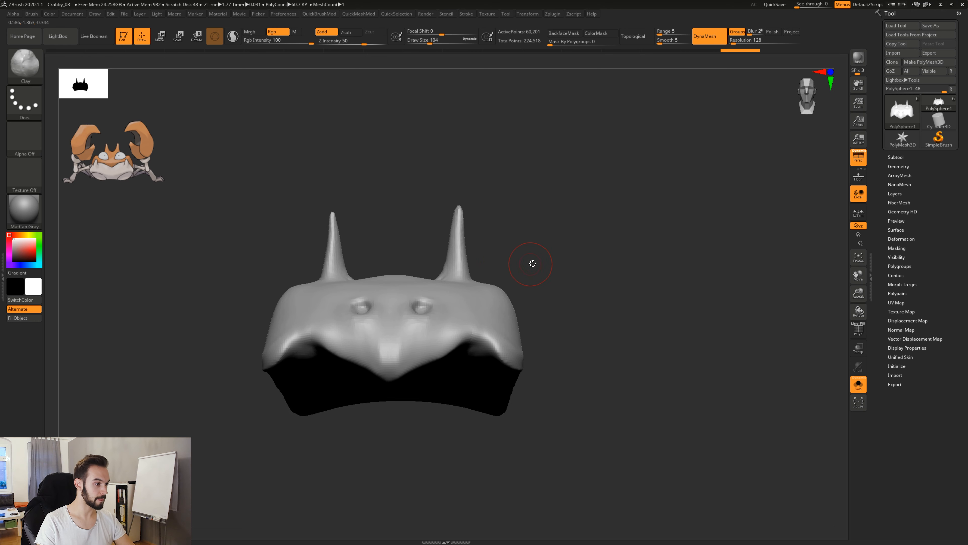
alt+drag(533, 263, 560, 252)
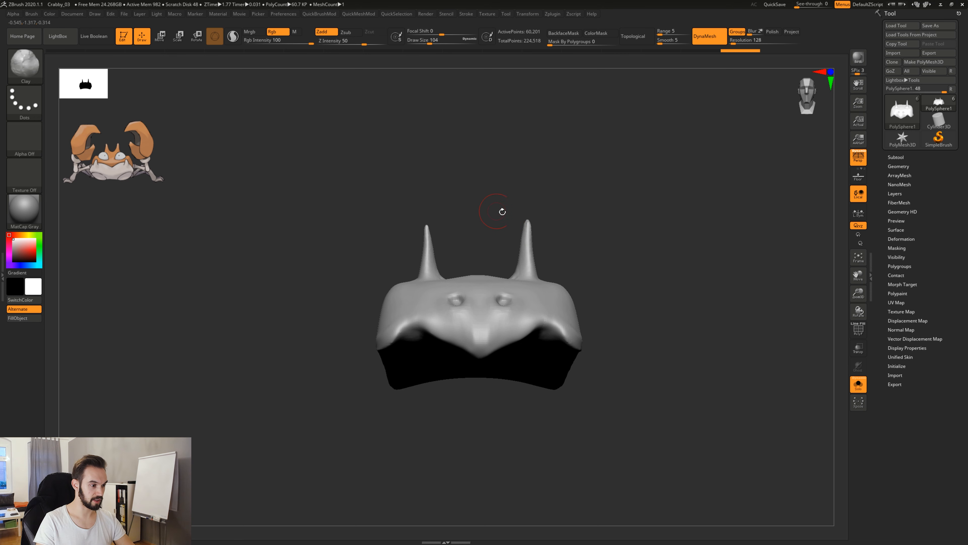
key(2)
click(542, 409)
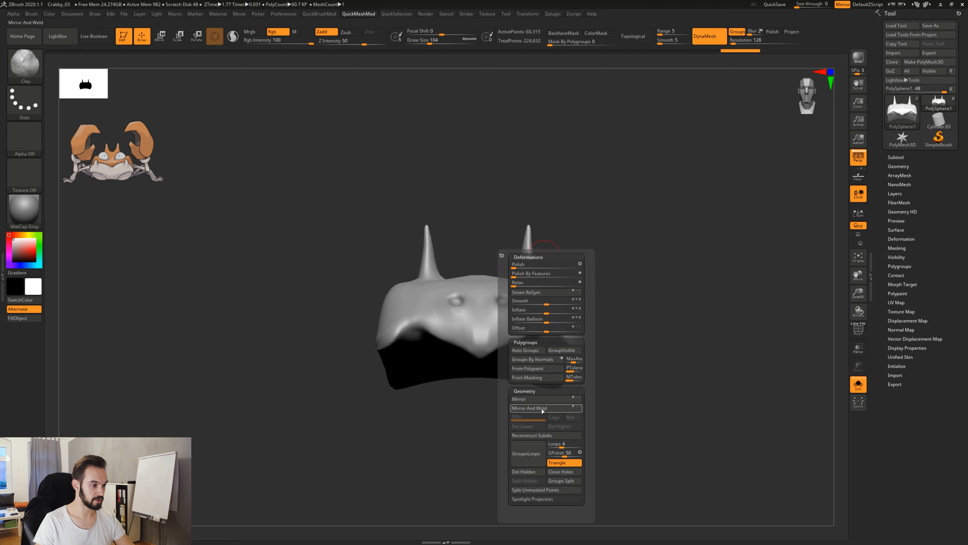
Step: Bend the two horns on top of the shell into a backward curve using the Move brush at draw size 207
drag(617, 301, 496, 289)
key(b)
key(m)
key(v)
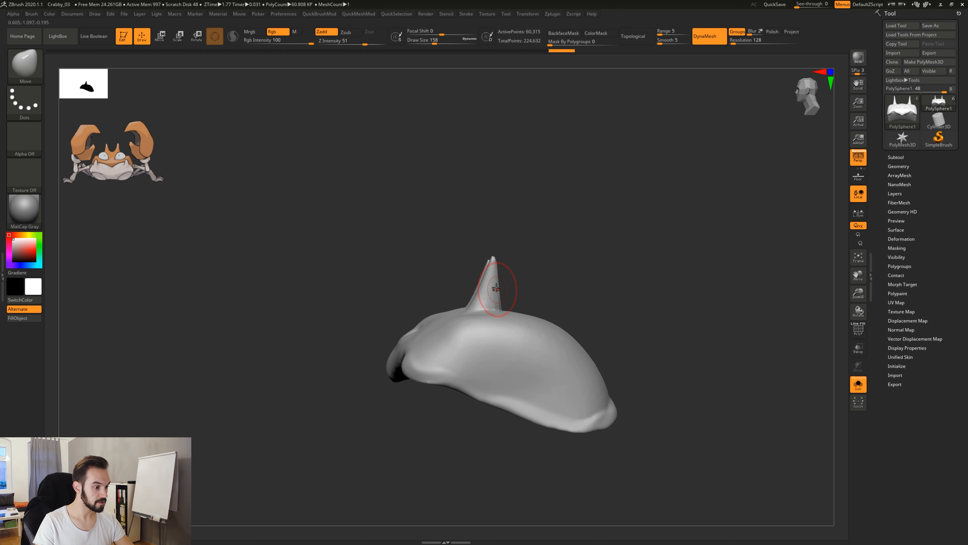
key(bracketright)
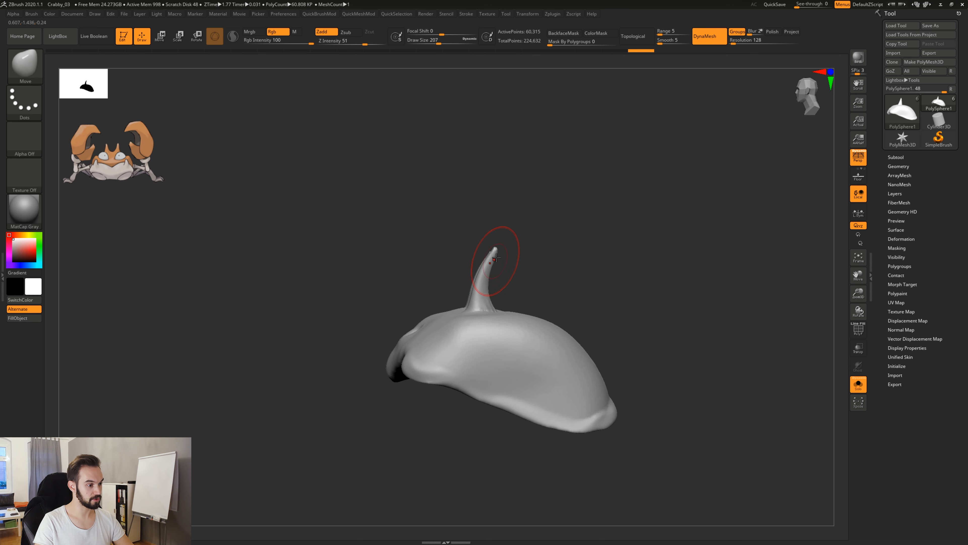
Step: Smooth the bases of both horns into the shell at draw size 97, checking them from the front and back
mouse_move(610, 267)
mouse_down()
mouse_move(497, 279)
mouse_move(511, 346)
mouse_move(511, 297)
mouse_move(501, 297)
mouse_up()
key(s)
shift+drag(491, 307, 488, 305)
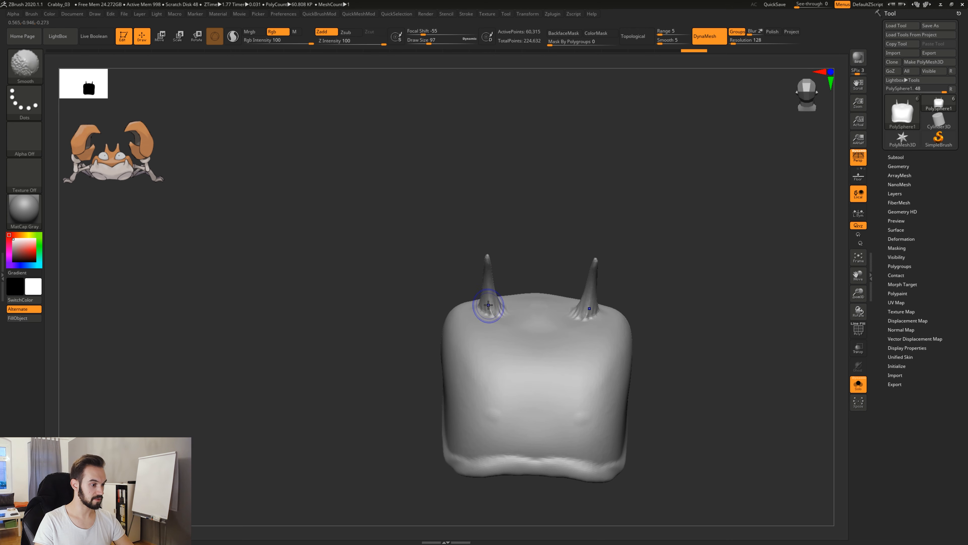
mouse_move(517, 259)
mouse_down()
mouse_move(478, 263)
mouse_move(473, 273)
mouse_move(492, 312)
mouse_move(531, 252)
mouse_move(495, 260)
mouse_move(538, 246)
mouse_move(579, 214)
mouse_up()
mouse_move(664, 351)
mouse_down()
mouse_move(575, 253)
mouse_move(629, 298)
mouse_move(622, 314)
mouse_move(644, 331)
mouse_move(583, 435)
mouse_move(610, 251)
mouse_move(671, 280)
mouse_up()
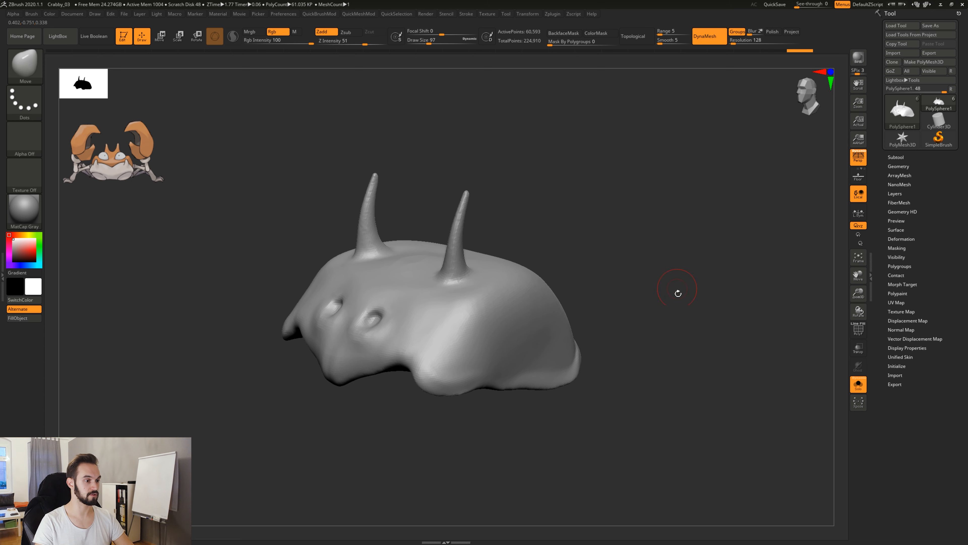
Step: Build up a raised rim along the shell's lower side edge with the Standard brush at draw size 97
mouse_move(595, 266)
mouse_down()
mouse_move(561, 267)
mouse_move(635, 253)
mouse_move(655, 281)
mouse_move(642, 271)
mouse_move(616, 282)
mouse_move(619, 316)
mouse_up()
mouse_move(648, 389)
mouse_down()
mouse_move(519, 357)
mouse_move(354, 419)
mouse_move(380, 409)
mouse_move(388, 308)
mouse_move(410, 320)
mouse_up()
key(b)
key(s)
key(t)
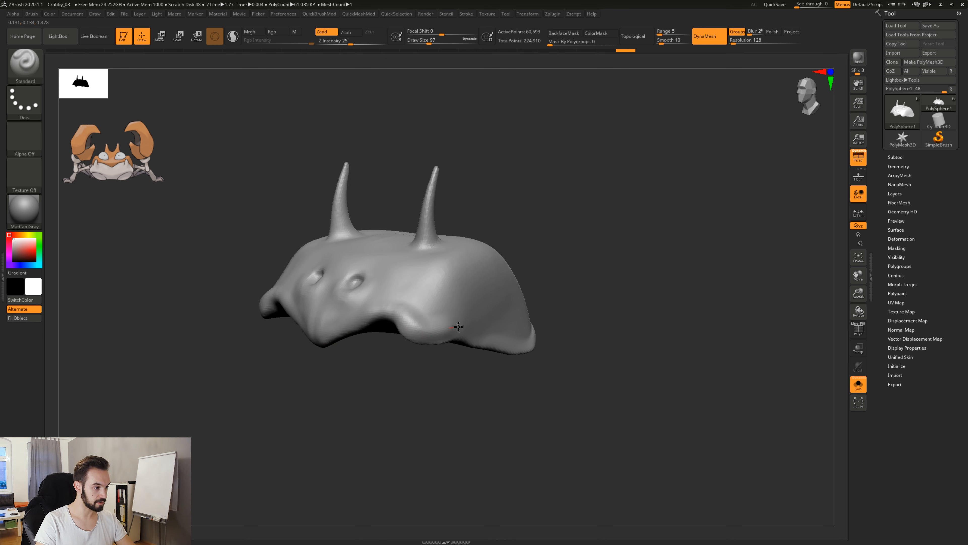
drag(523, 395, 375, 294)
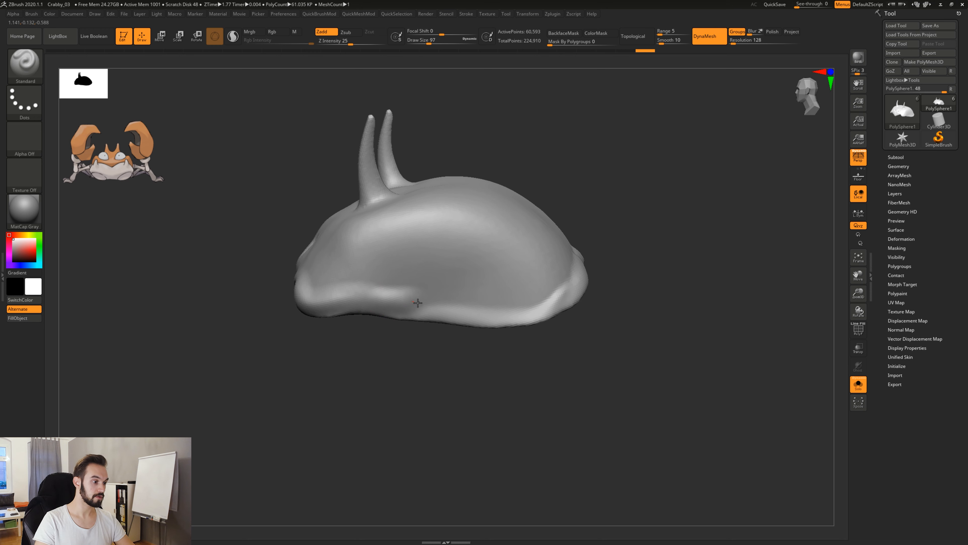
Step: Continue the raised rim around the shell's rear corner and smooth it along the side
mouse_move(616, 264)
mouse_down()
mouse_move(515, 316)
mouse_move(560, 298)
mouse_move(626, 243)
mouse_up()
drag(594, 278, 557, 304)
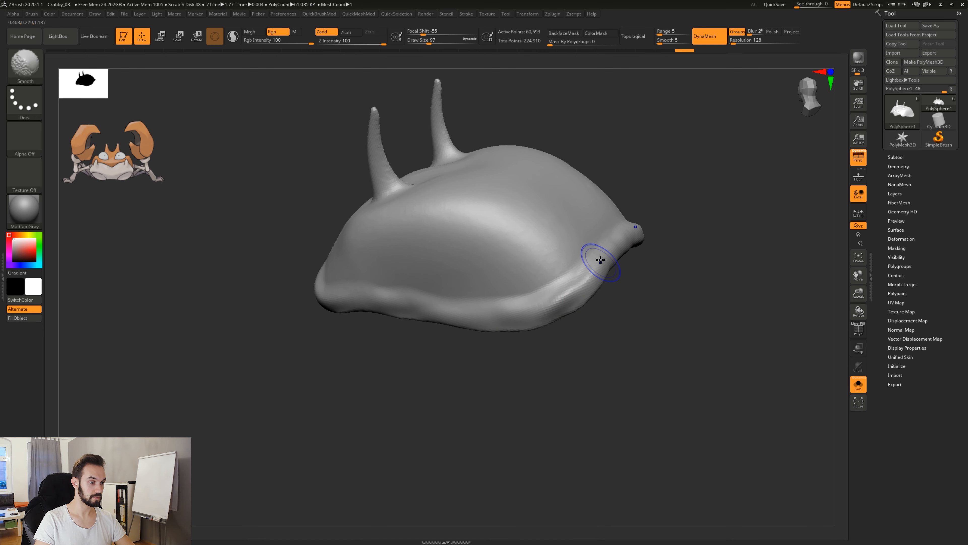
shift+drag(392, 297, 359, 296)
mouse_move(345, 297)
mouse_down()
mouse_move(475, 304)
mouse_move(612, 249)
mouse_up()
mouse_move(583, 341)
mouse_down()
mouse_move(647, 344)
mouse_move(493, 359)
mouse_move(531, 416)
mouse_move(445, 303)
mouse_move(420, 297)
mouse_move(399, 255)
mouse_up()
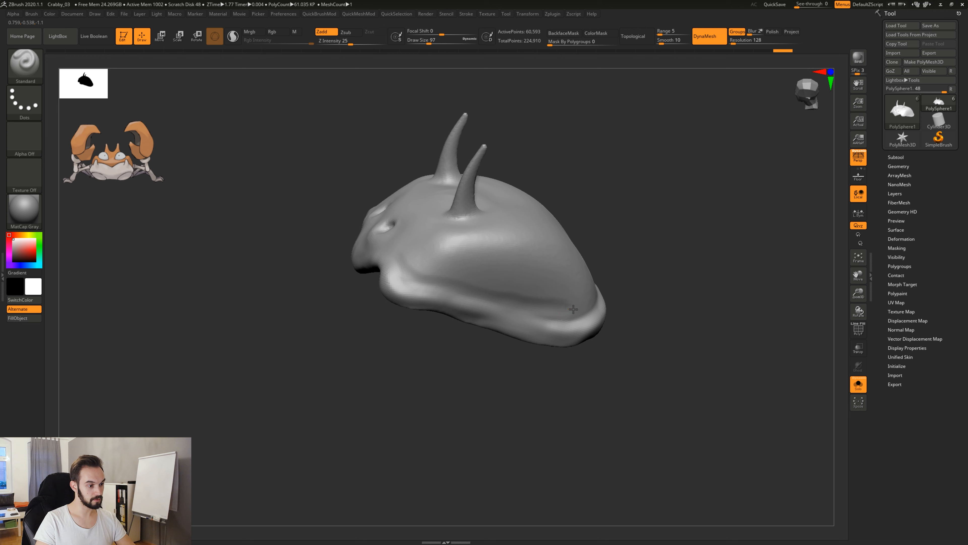
Step: Carve a groove above the shell's rim with the Standard brush in subtract mode and smooth the transition
mouse_move(574, 309)
alt+mouse_down()
mouse_move(595, 292)
mouse_move(574, 311)
alt+mouse_up()
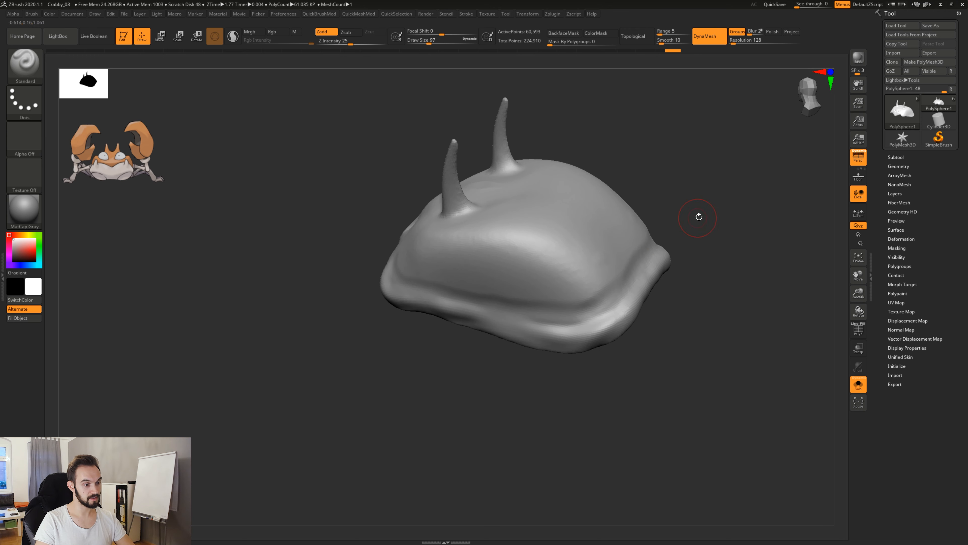
drag(698, 216, 688, 216)
key(shift)
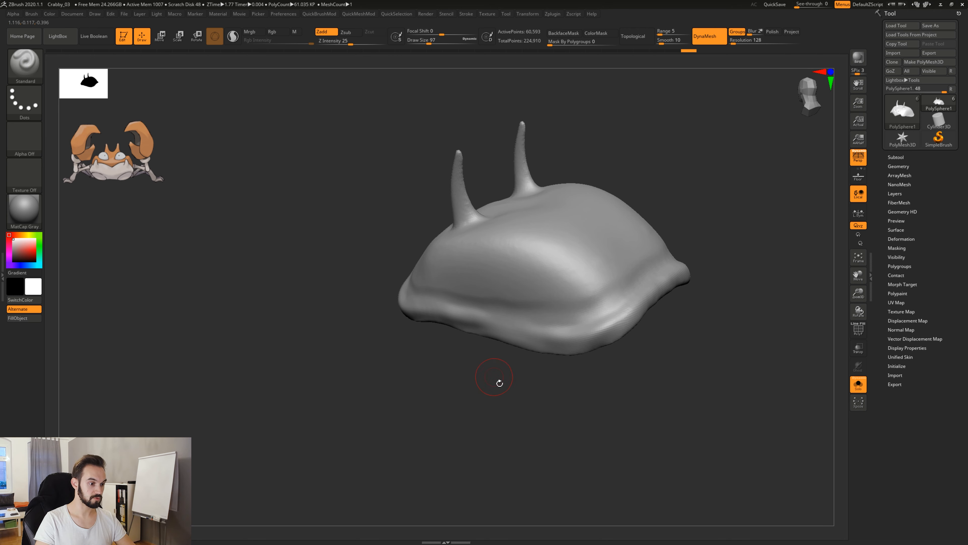
drag(499, 381, 602, 297)
shift+drag(446, 271, 459, 261)
Step: Mask two symmetrical pairs of round spots behind the horns, the front pair at draw size 83, and invert the mask
mouse_move(506, 368)
mouse_down()
mouse_move(648, 305)
mouse_move(624, 247)
mouse_move(662, 292)
mouse_up()
mouse_move(648, 366)
mouse_down()
mouse_move(632, 443)
mouse_move(624, 416)
mouse_move(587, 392)
mouse_move(633, 385)
mouse_move(703, 272)
mouse_move(675, 351)
mouse_up()
mouse_move(708, 309)
mouse_down()
mouse_move(705, 232)
mouse_move(693, 254)
mouse_up()
mouse_move(662, 103)
mouse_down()
mouse_move(690, 171)
mouse_move(657, 202)
mouse_up()
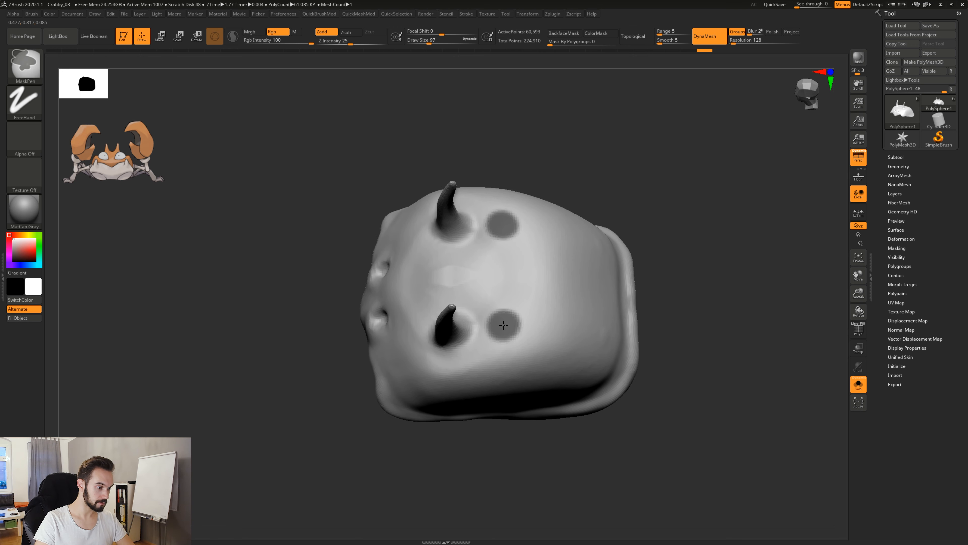
key(ctrl+z)
key(s)
drag(504, 312, 503, 311)
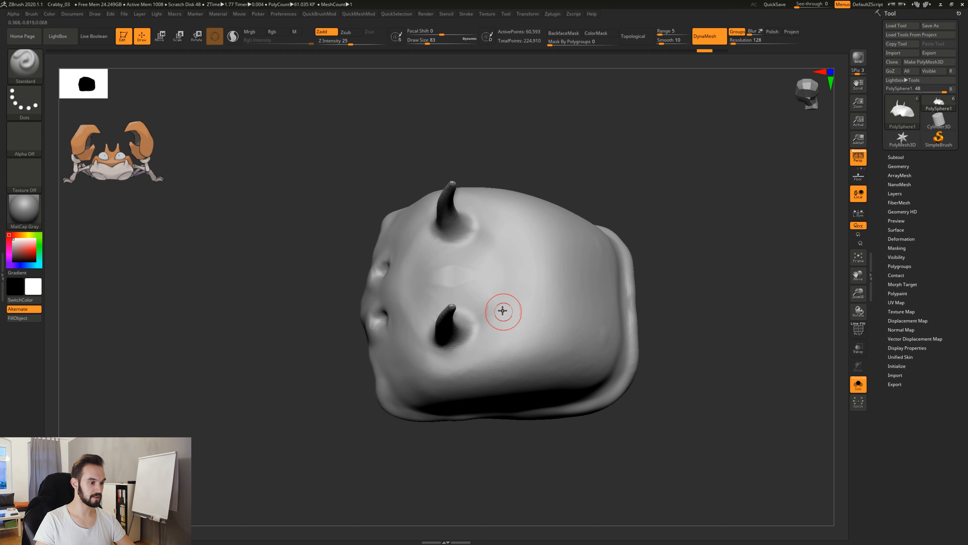
ctrl+click(503, 321)
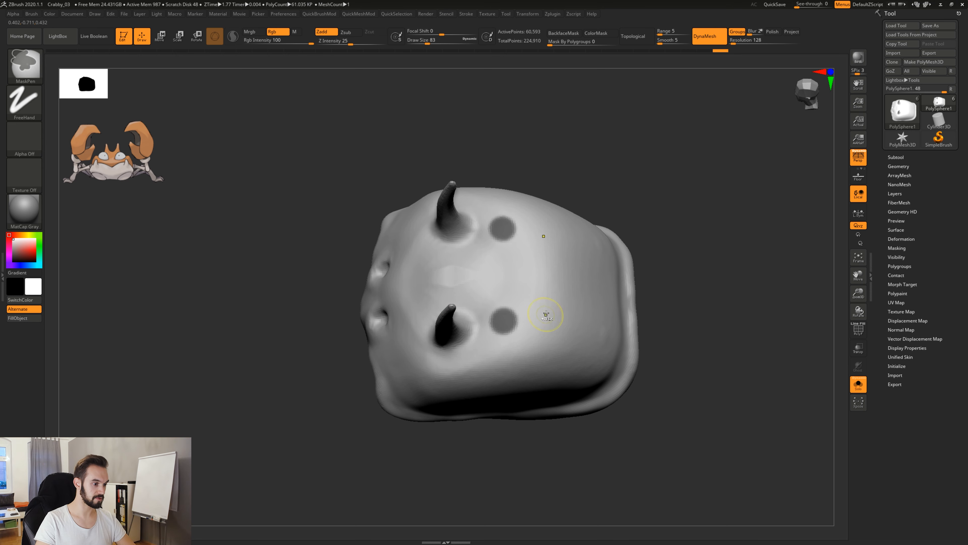
mouse_move(663, 412)
mouse_down()
mouse_move(672, 372)
mouse_move(664, 422)
mouse_up()
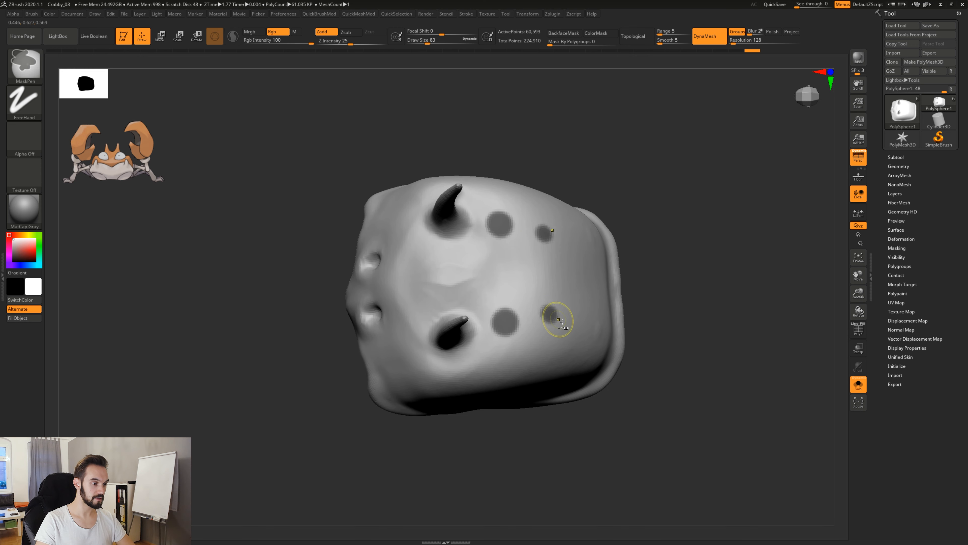
ctrl+click(694, 252)
Step: Pull the unmasked spots upward into two pairs of spikes using the Move brush at draw size 338
drag(690, 264, 679, 313)
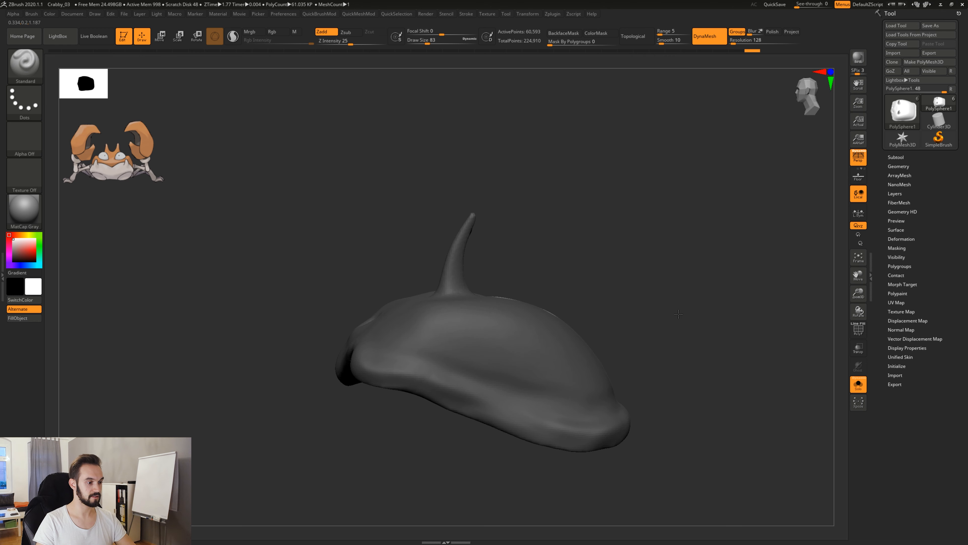
key(b)
key(m)
key(v)
key(s)
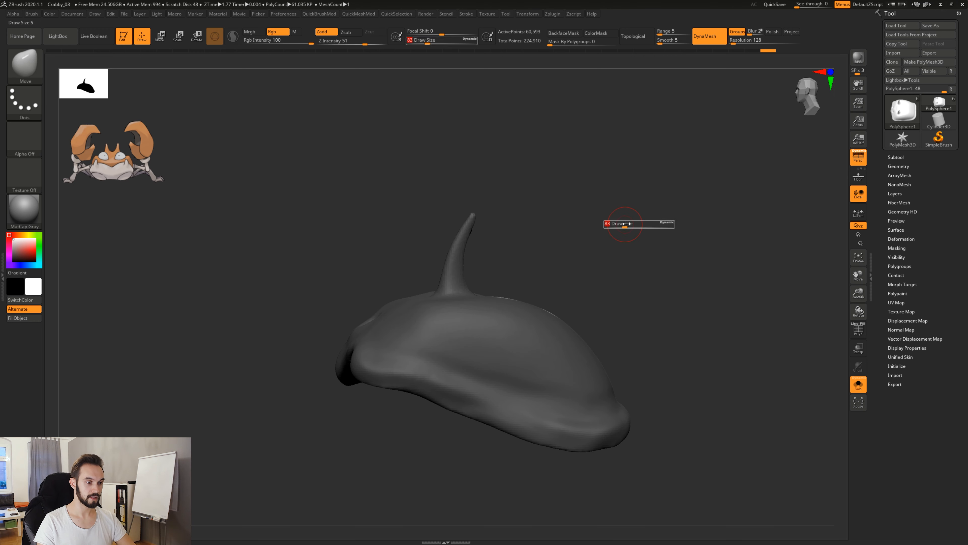
drag(630, 223, 644, 226)
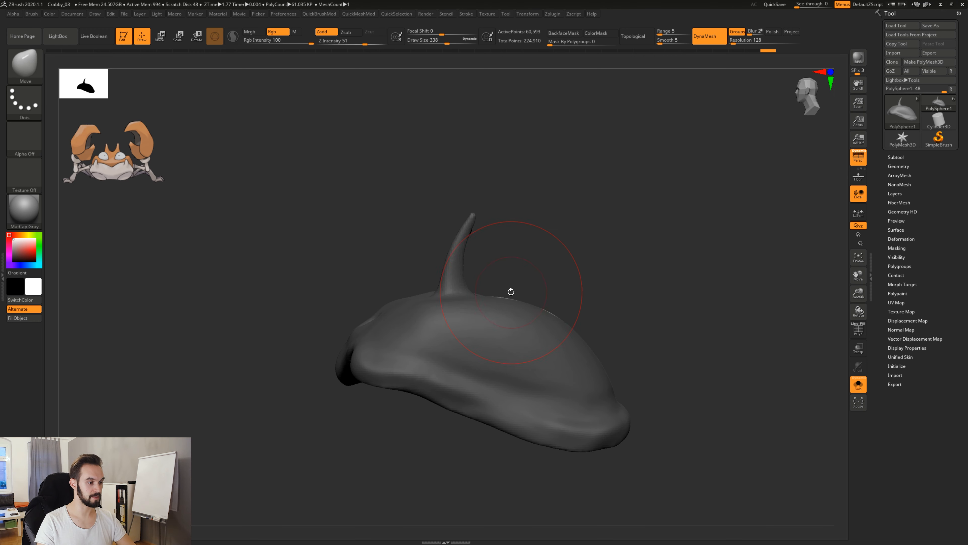
drag(515, 245, 531, 209)
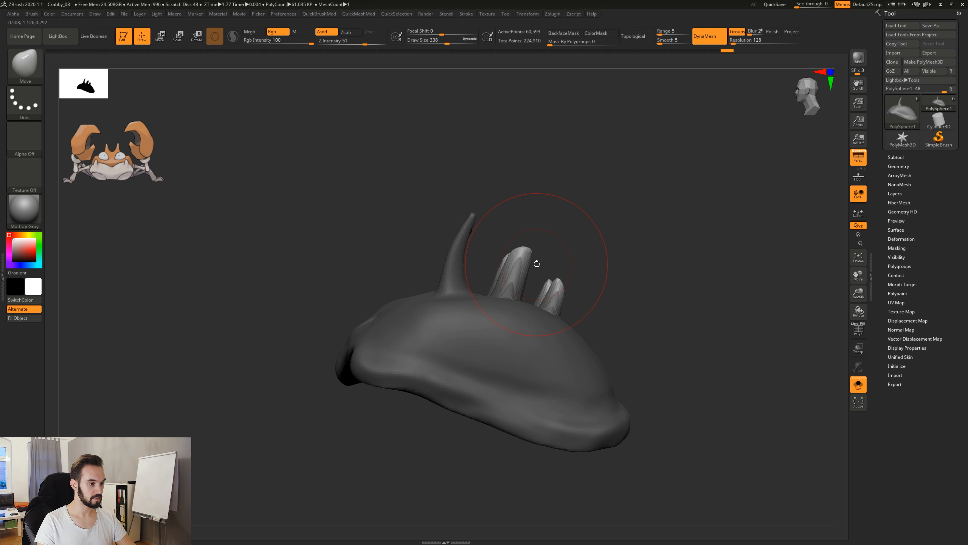
Step: Reduce the draw size to 120, clear the mask and remesh the shell with DynaMesh
key(space)
drag(537, 264, 520, 264)
ctrl+drag(641, 211, 612, 262)
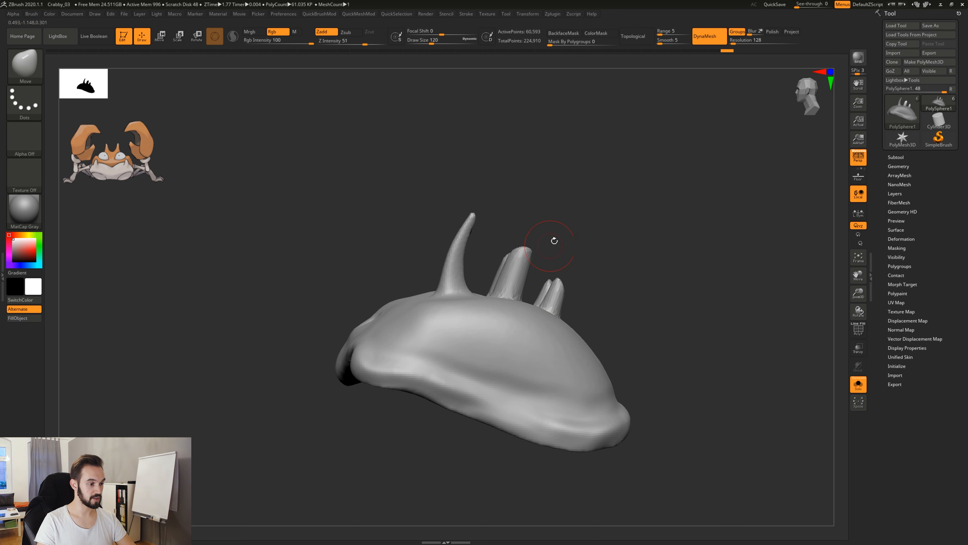
ctrl+drag(602, 198, 572, 238)
Step: Smooth the sides and bases of the new spikes behind the horns
shift+drag(522, 273, 517, 272)
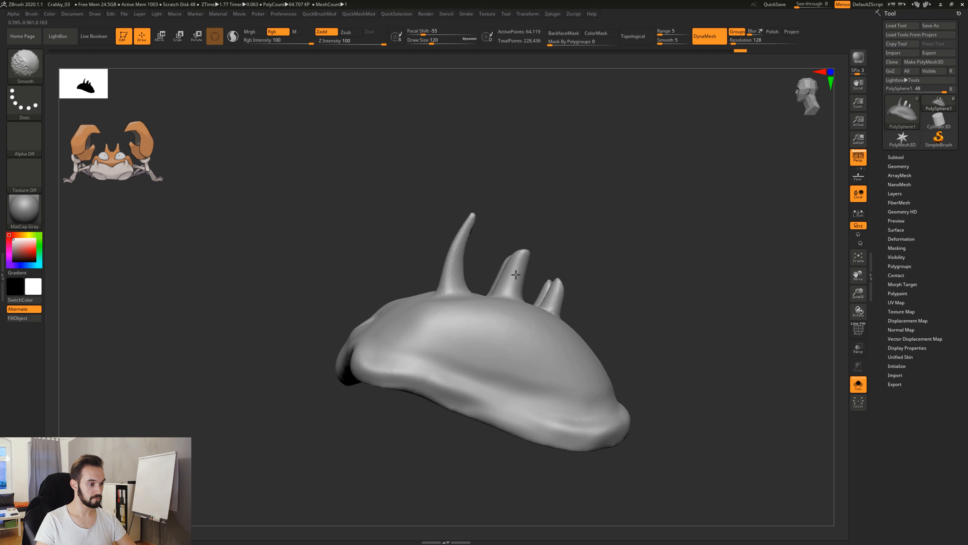
shift+drag(511, 287, 523, 299)
shift+drag(556, 288, 557, 293)
Step: Shape the new spikes into shorter, backward-curving points using the Move brush at draw size 167
drag(591, 274, 511, 274)
key(space)
drag(550, 299, 548, 298)
drag(589, 280, 612, 281)
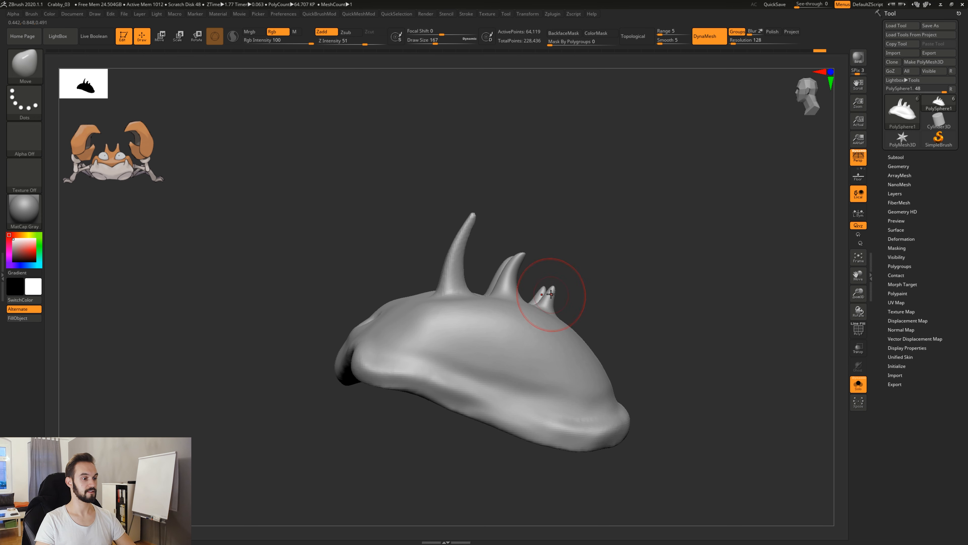
Step: Adjust the new spikes from the front view with the Move brush and smooth the shell around their bases
shift+drag(565, 294, 677, 288)
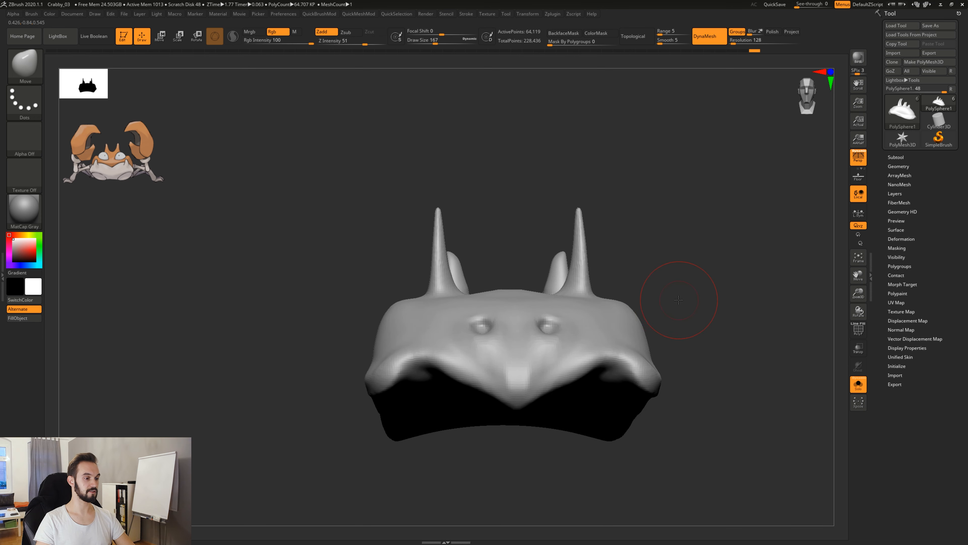
mouse_move(552, 282)
mouse_down()
mouse_move(558, 260)
mouse_move(557, 276)
mouse_up()
mouse_move(713, 278)
mouse_down()
mouse_move(607, 283)
mouse_move(594, 329)
mouse_up()
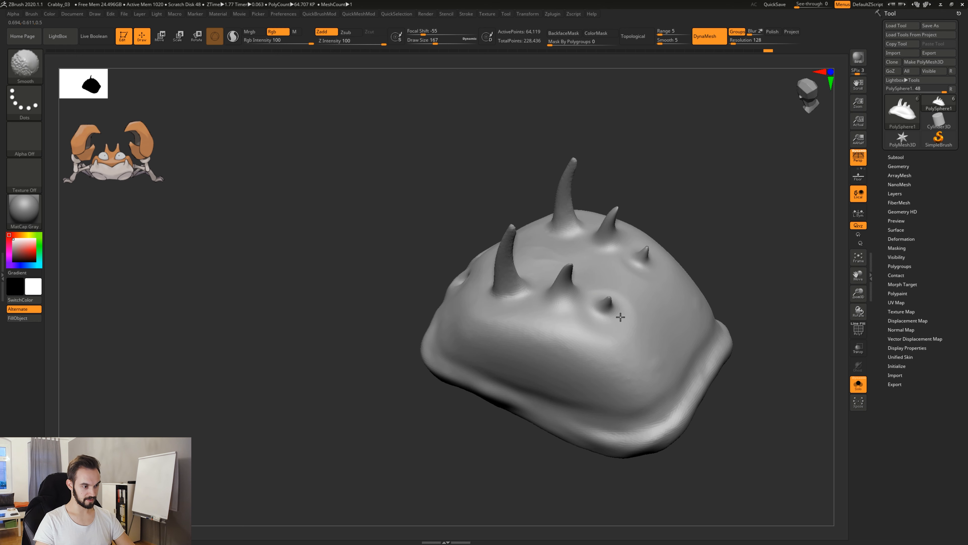
mouse_move(704, 197)
mouse_down()
mouse_move(716, 240)
mouse_move(660, 317)
mouse_move(644, 321)
mouse_up()
mouse_move(572, 282)
mouse_down()
mouse_move(612, 318)
mouse_move(524, 307)
mouse_up()
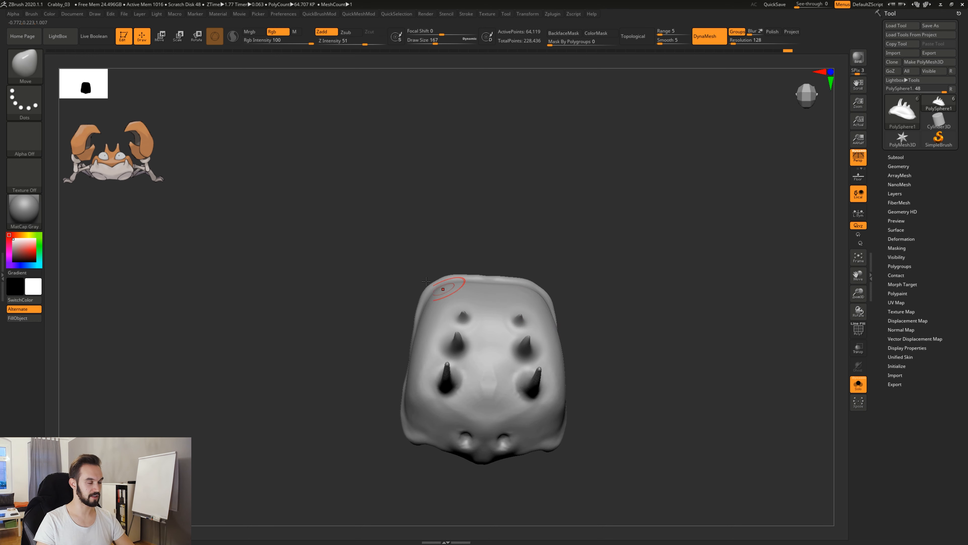
Step: Refine the rear edge and corners of the shell with the Move brush at draw size 167
drag(623, 346, 623, 313)
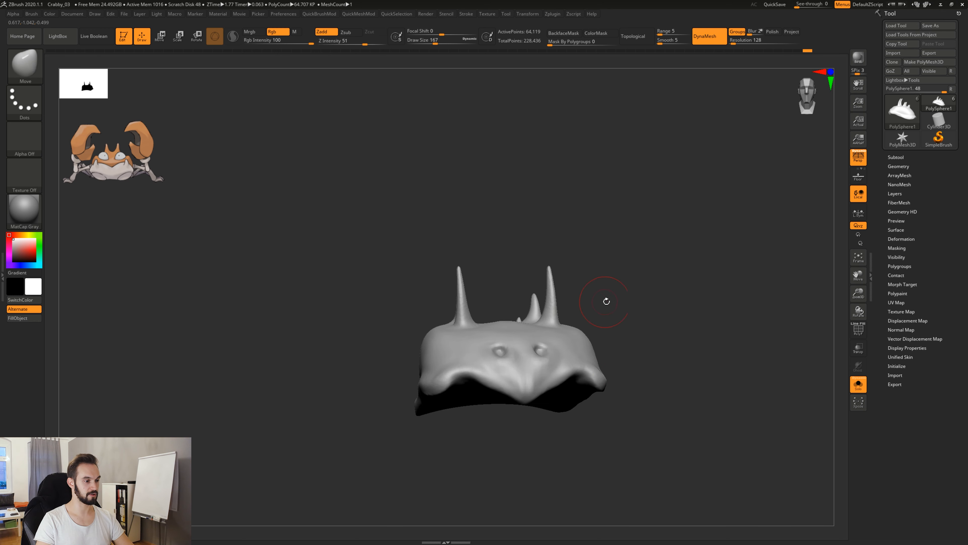
drag(606, 301, 504, 256)
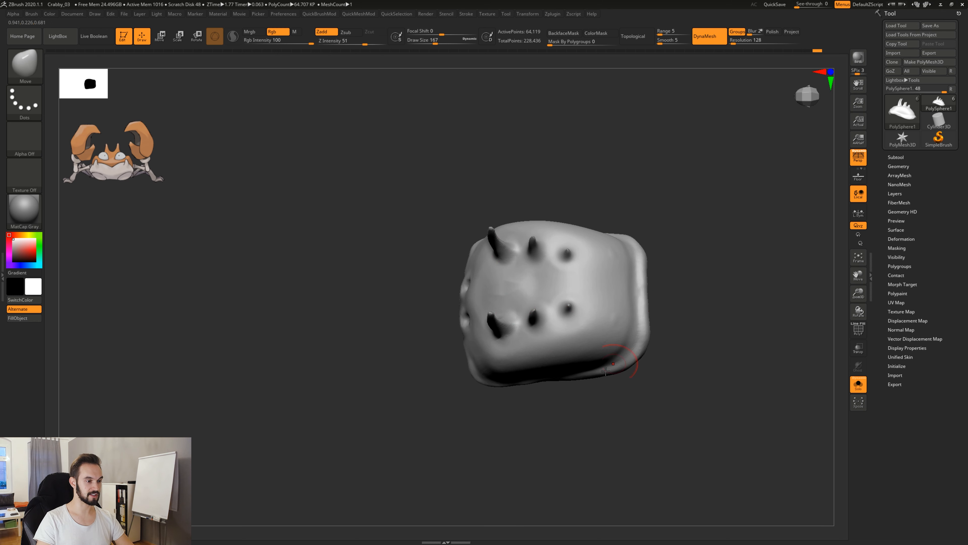
mouse_move(572, 417)
mouse_down()
mouse_move(585, 435)
mouse_move(637, 379)
mouse_move(677, 371)
mouse_move(645, 344)
mouse_move(677, 334)
mouse_up()
right_drag(586, 319, 492, 277)
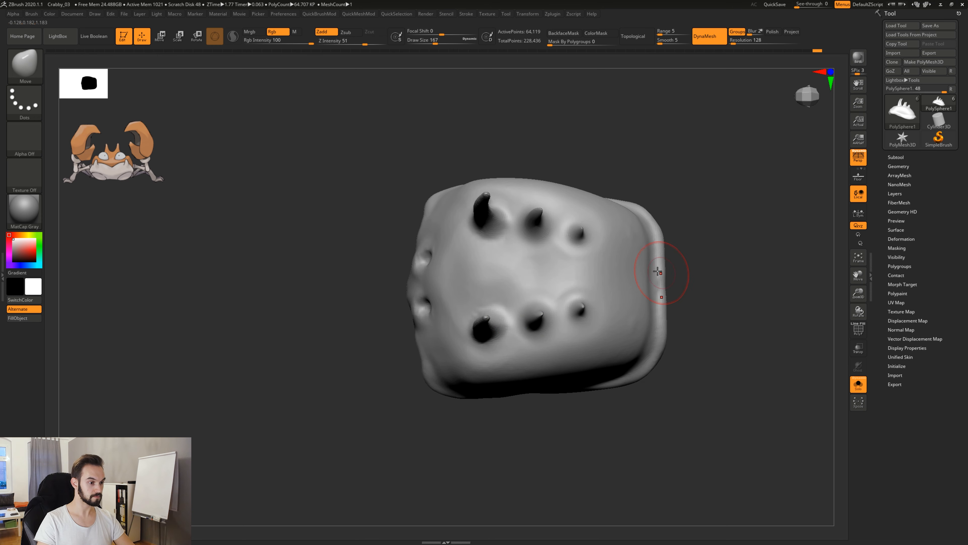
mouse_move(606, 453)
mouse_down()
mouse_move(606, 400)
mouse_move(593, 382)
mouse_move(561, 375)
mouse_up()
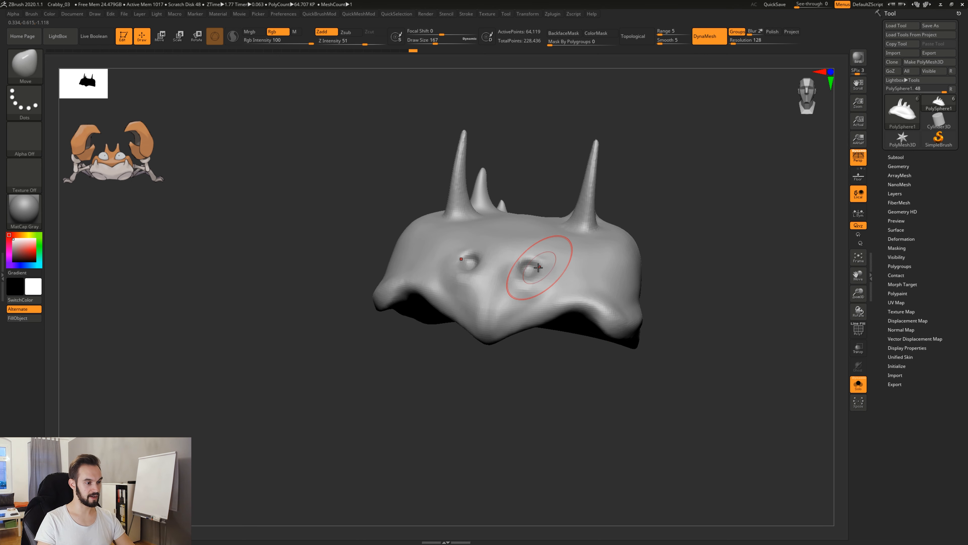
Step: Rework the two eye sockets on the shell's front with the Clay brush at draw size 80 and smooth them
key(space)
drag(539, 268, 529, 267)
drag(538, 351, 559, 332)
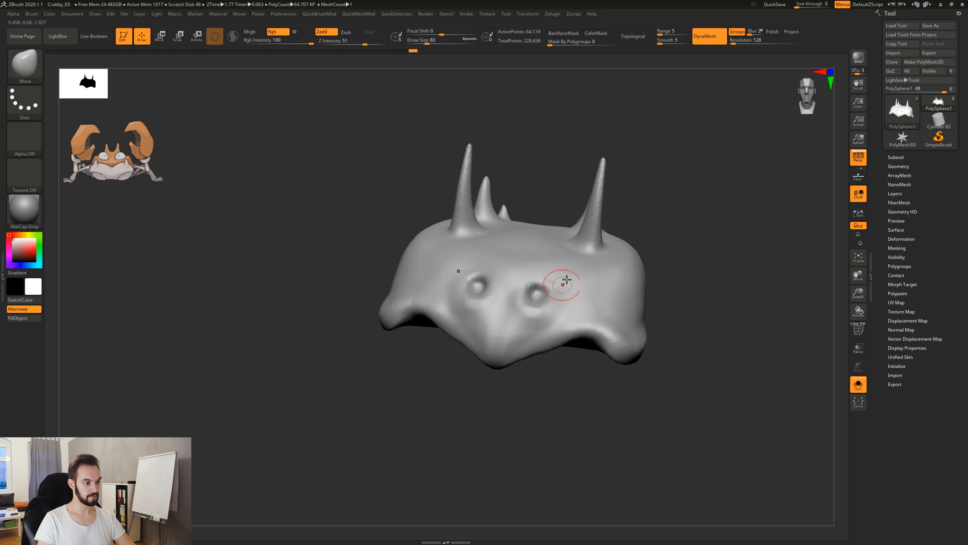
key(b)
key(c)
key(l)
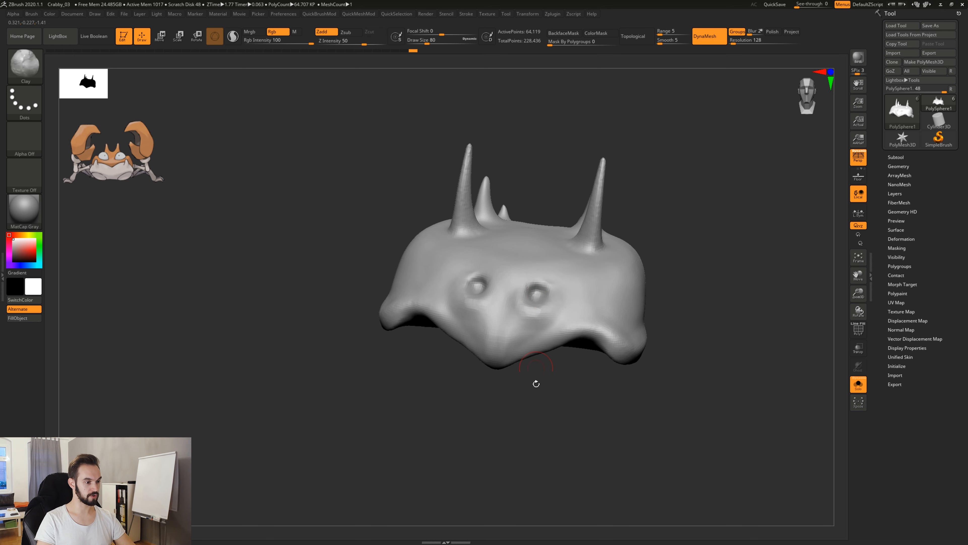
drag(536, 384, 550, 370)
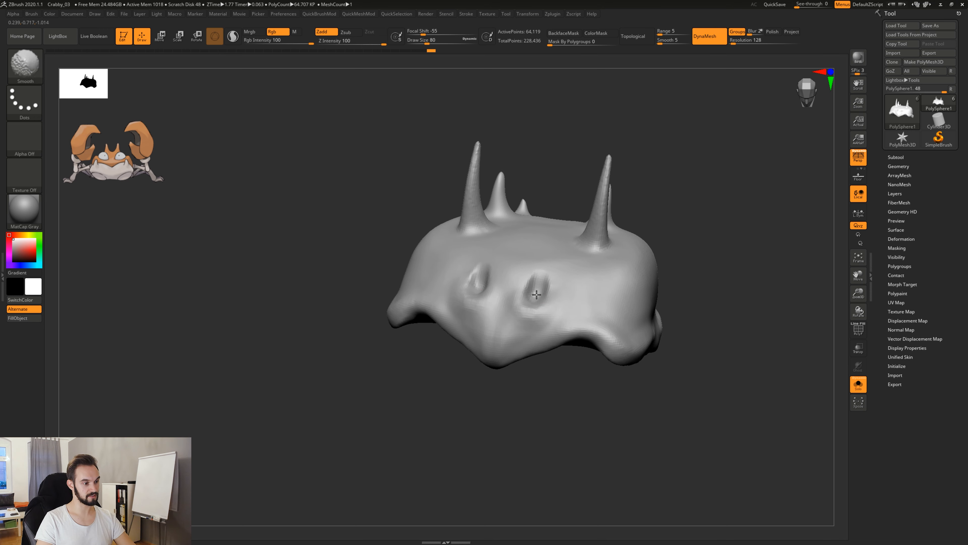
drag(540, 378, 531, 270)
Step: Show the whole crab and adjust the shell surface behind the eye stalks with the Move brush at draw size 74
key(b)
key(m)
key(v)
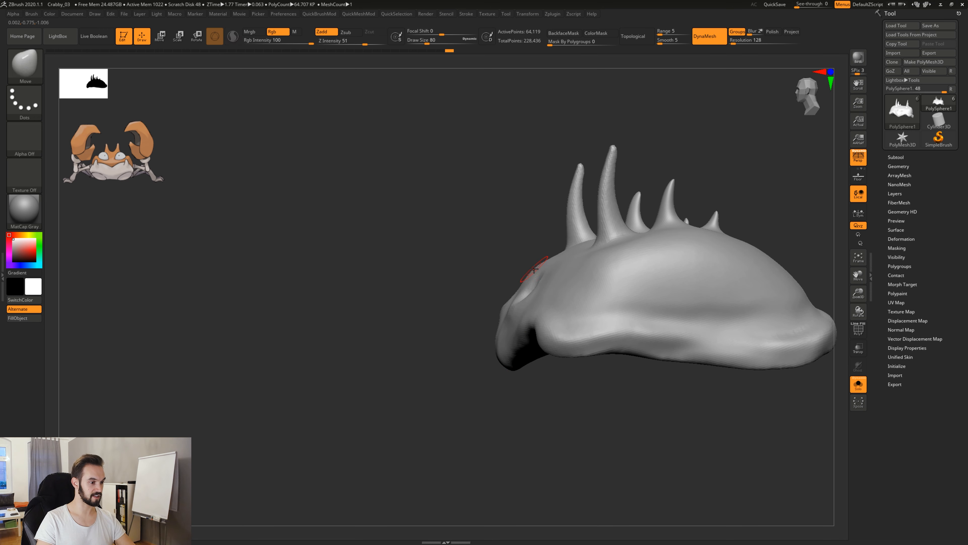
drag(526, 381, 567, 342)
click(859, 384)
mouse_move(556, 376)
right_down()
mouse_move(715, 251)
mouse_move(724, 229)
right_up()
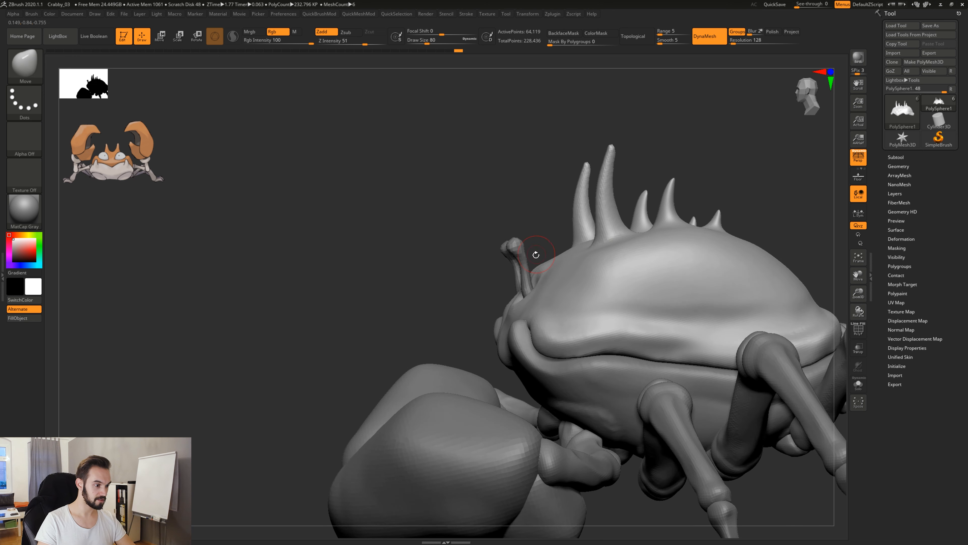
drag(530, 278, 523, 287)
key(s)
click(528, 277)
right_drag(525, 272, 747, 213)
shift+right_drag(717, 244, 727, 257)
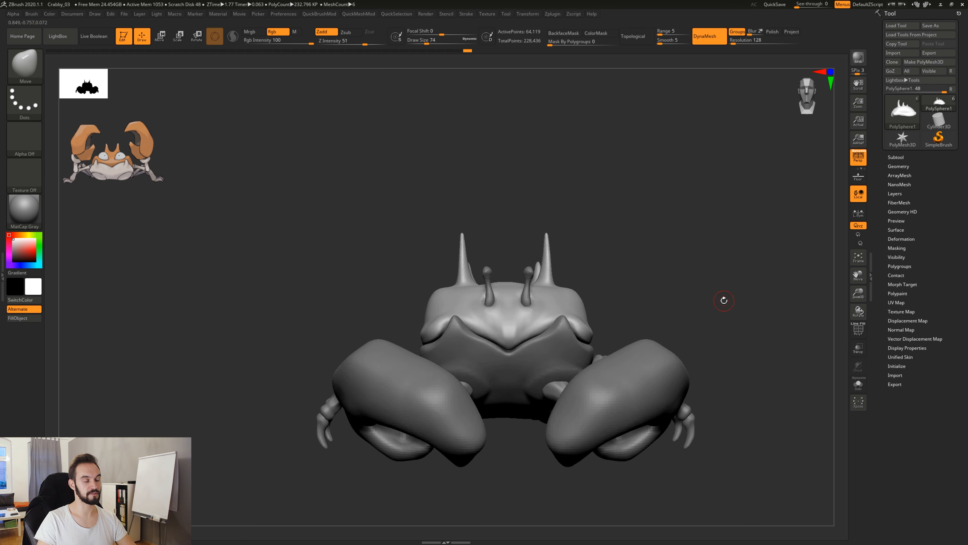
Step: Select the eye stalks, adjust them against the shell with the Move brush at draw size 167, and reselect the shell
right_drag(724, 301, 709, 293)
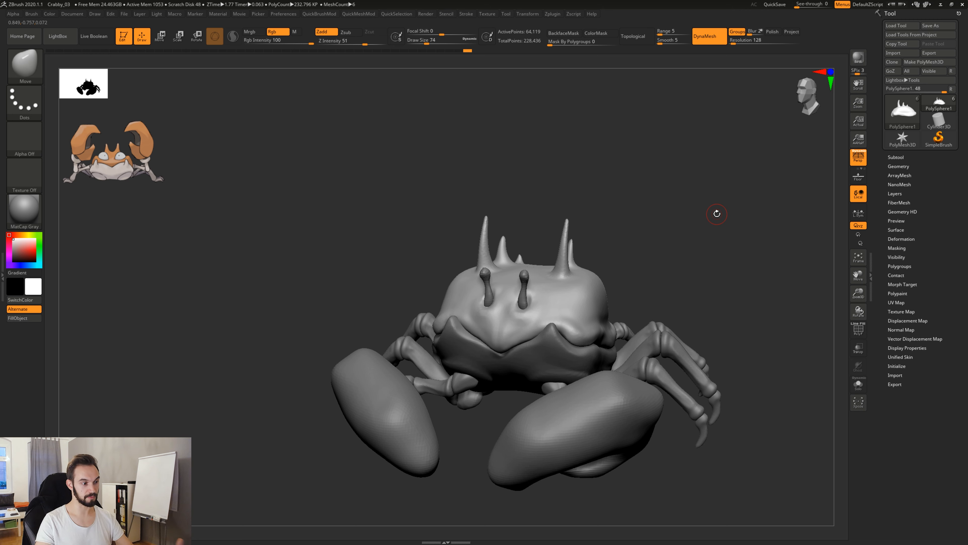
alt+click(523, 290)
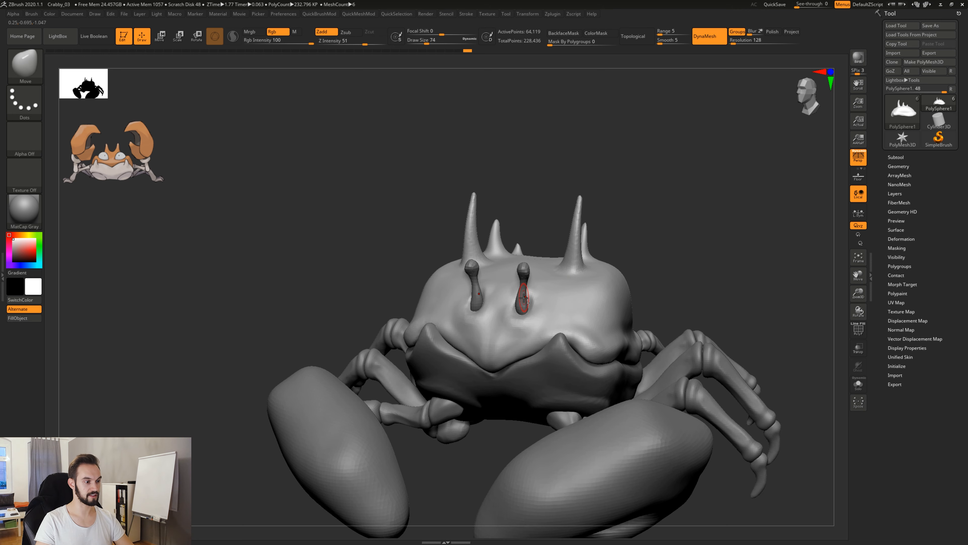
right_drag(648, 270, 589, 273)
key(space)
click(586, 276)
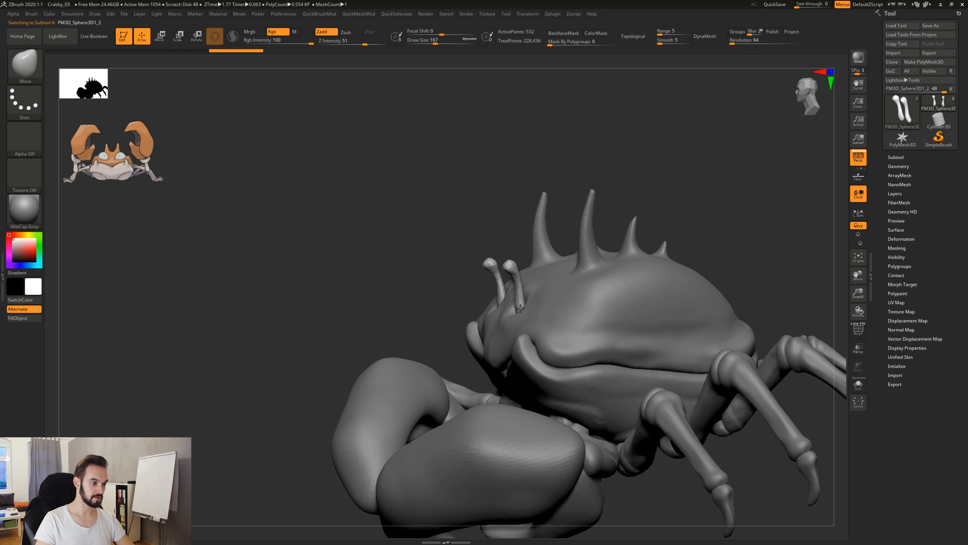
right_drag(507, 300, 540, 307)
alt+click(540, 307)
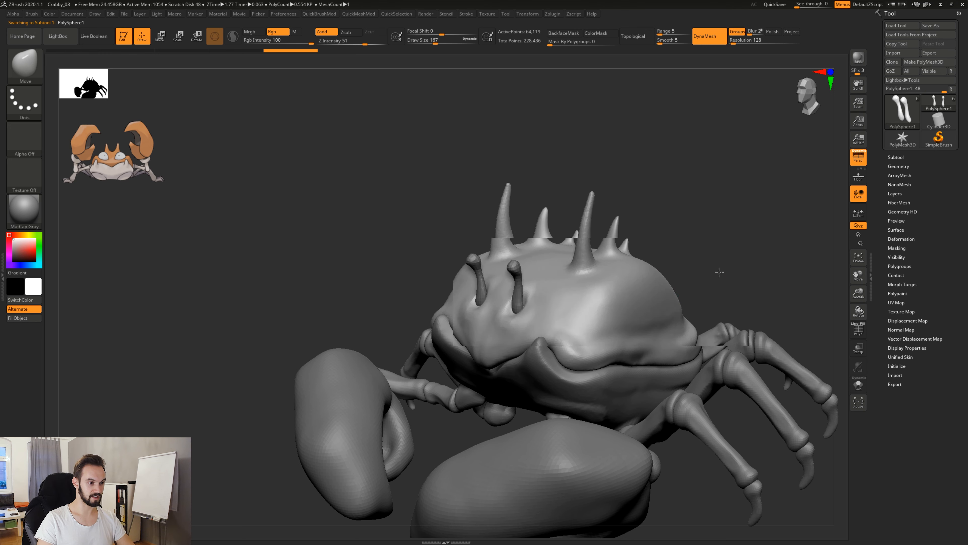
Step: Isolate the shell, set the draw size to 80, and undo a trial Move stroke on the eye socket
drag(716, 271, 763, 273)
click(859, 385)
ctrl+right_drag(677, 309, 670, 315)
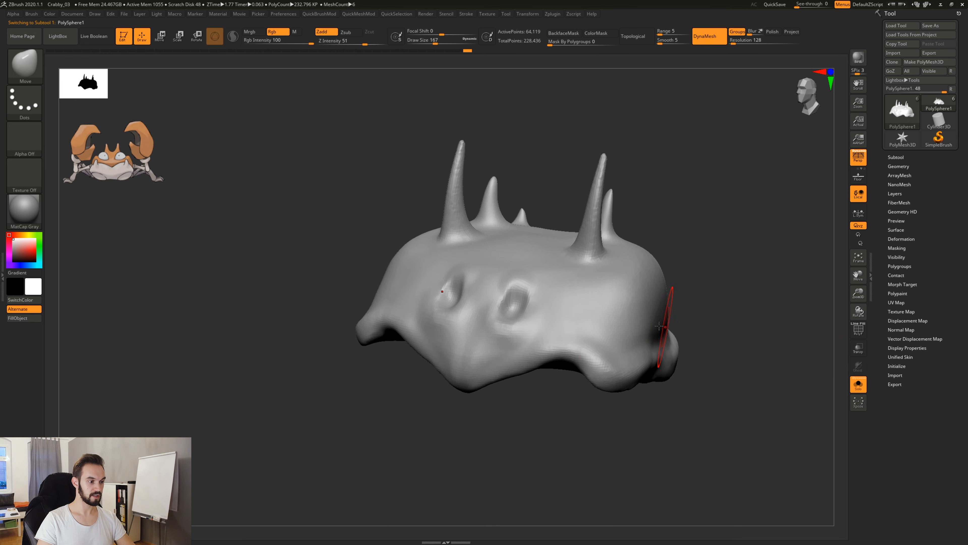
key(space)
drag(533, 302, 521, 300)
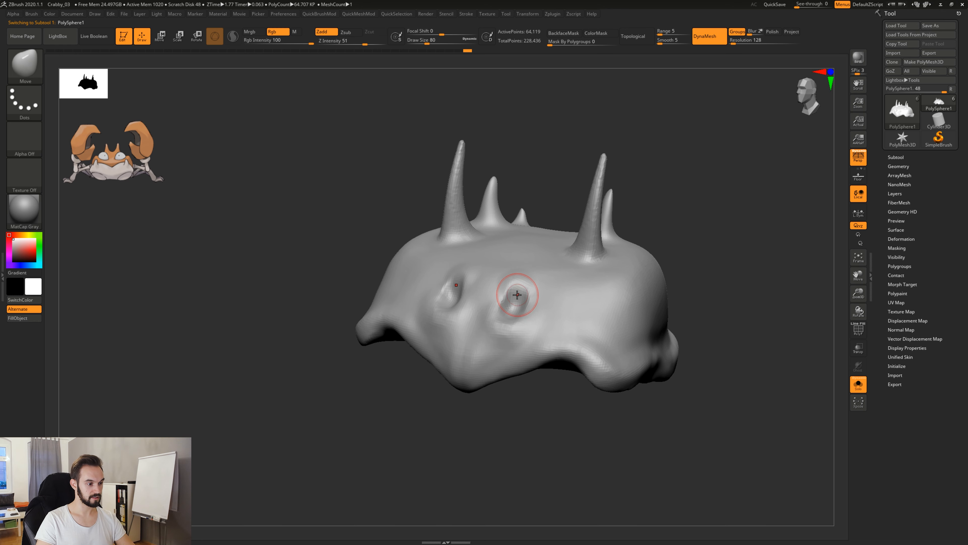
drag(517, 295, 516, 312)
key(ctrl+z)
Step: Carve the eye sockets deeper with the Clay brush, remesh the shell with DynaMesh and smooth the hollows
key(b)
key(c)
key(l)
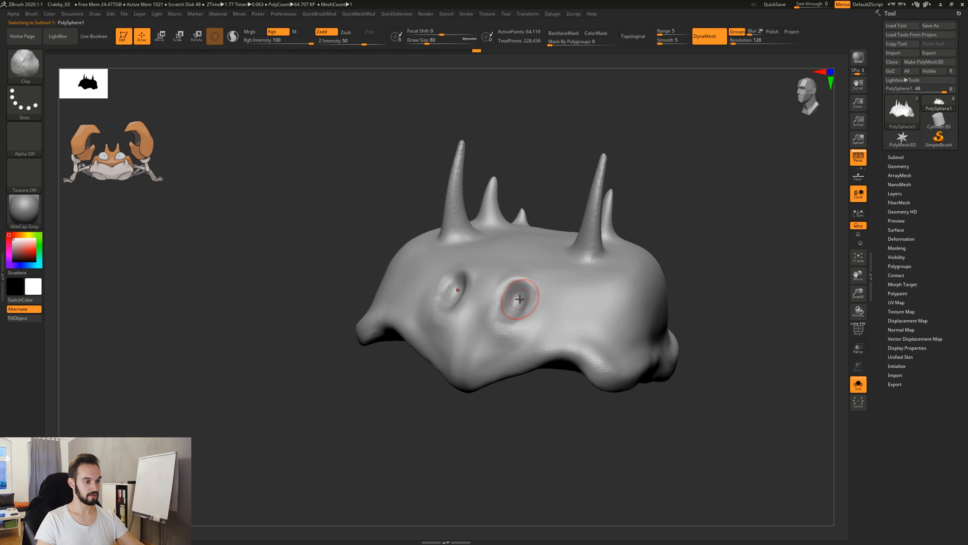
drag(513, 296, 517, 302)
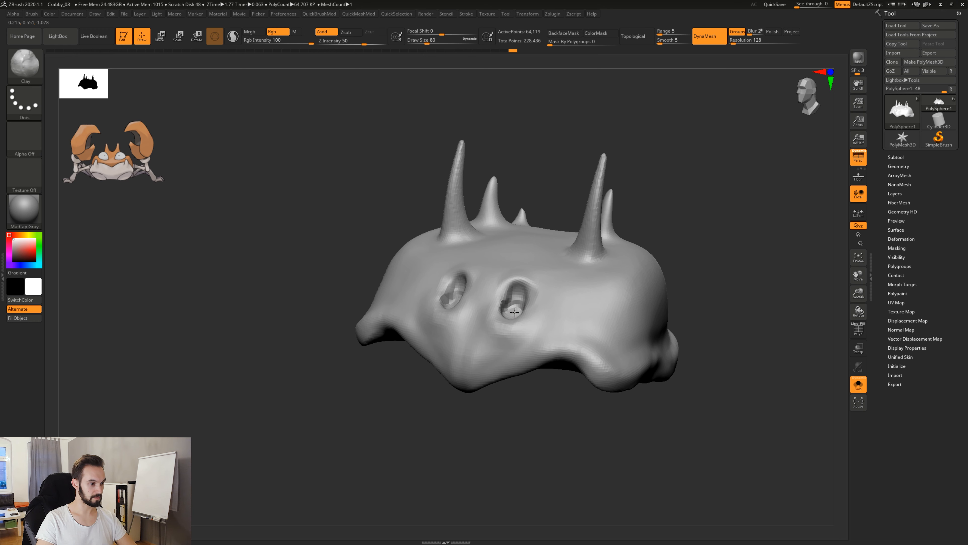
ctrl+drag(729, 203, 735, 214)
mouse_move(514, 301)
shift+mouse_down()
mouse_move(529, 294)
mouse_move(519, 280)
shift+mouse_up()
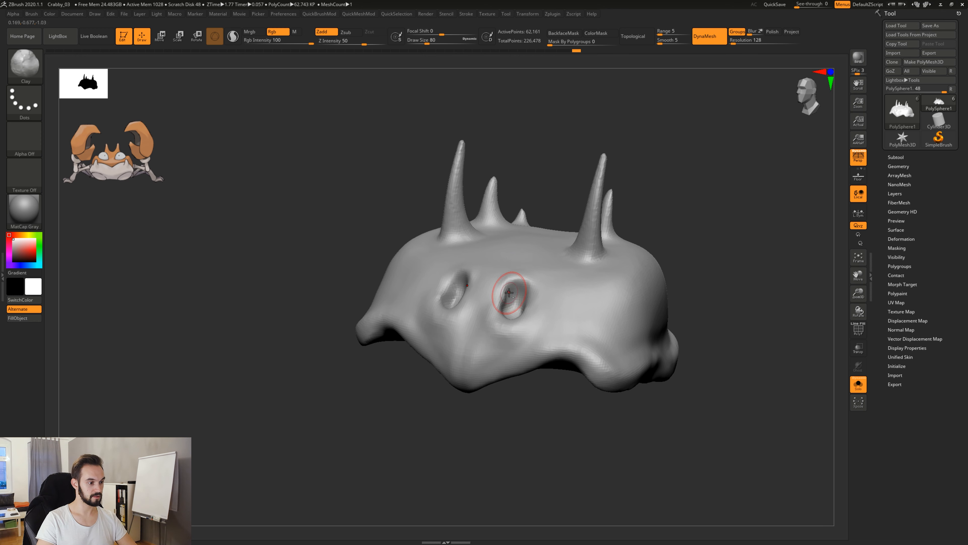
Step: Show all parts and blend the shell around the eye stalk bases with the Move and Smooth brushes at draw size 112
mouse_move(688, 301)
mouse_down()
mouse_move(671, 359)
mouse_move(721, 359)
mouse_up()
click(858, 386)
mouse_move(710, 272)
mouse_down()
mouse_move(737, 309)
mouse_move(676, 303)
mouse_up()
key(space)
drag(474, 305, 481, 305)
key(b)
key(m)
key(v)
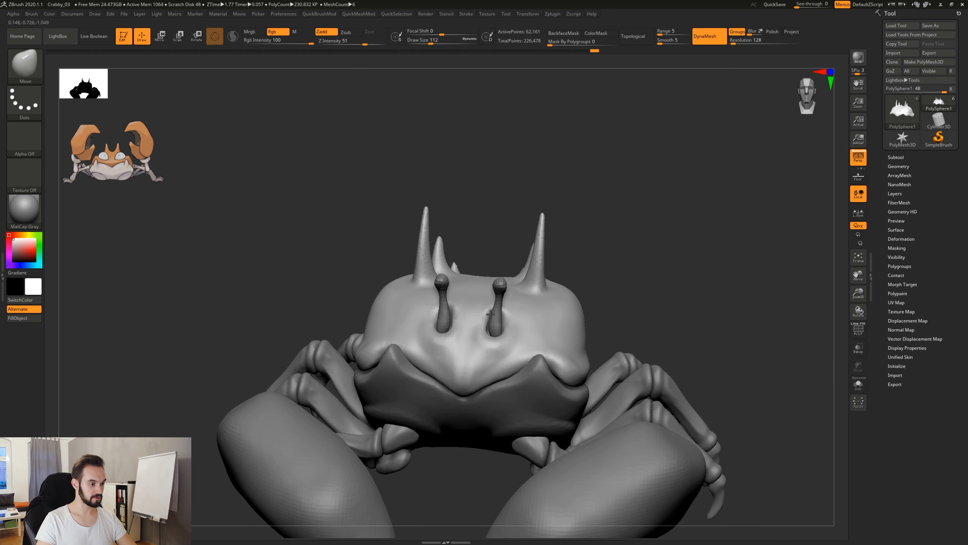
key(shift)
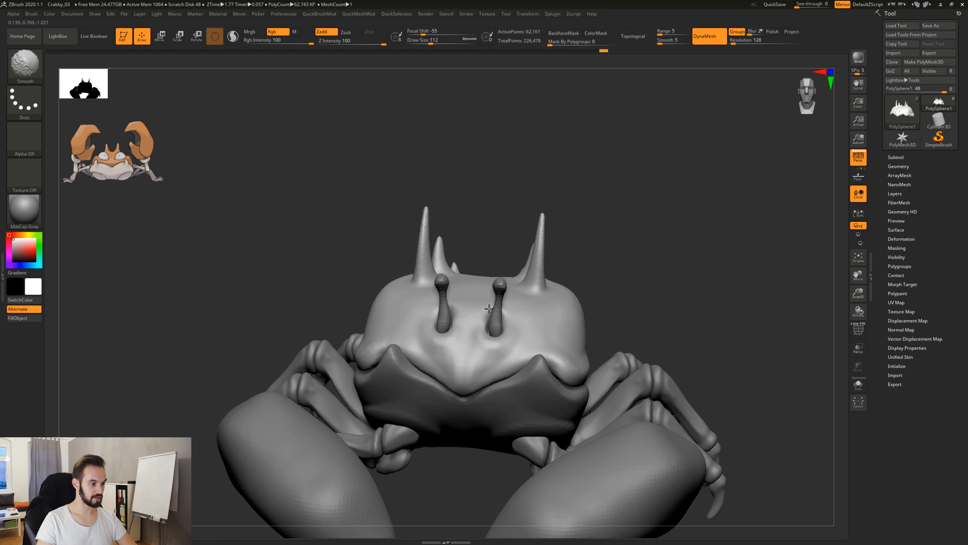
drag(648, 294, 513, 296)
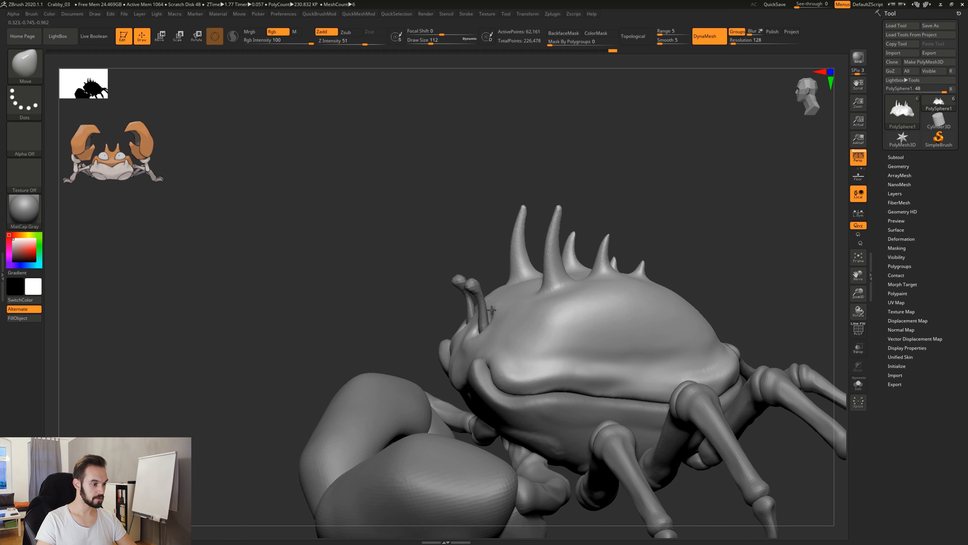
shift+drag(422, 319, 533, 317)
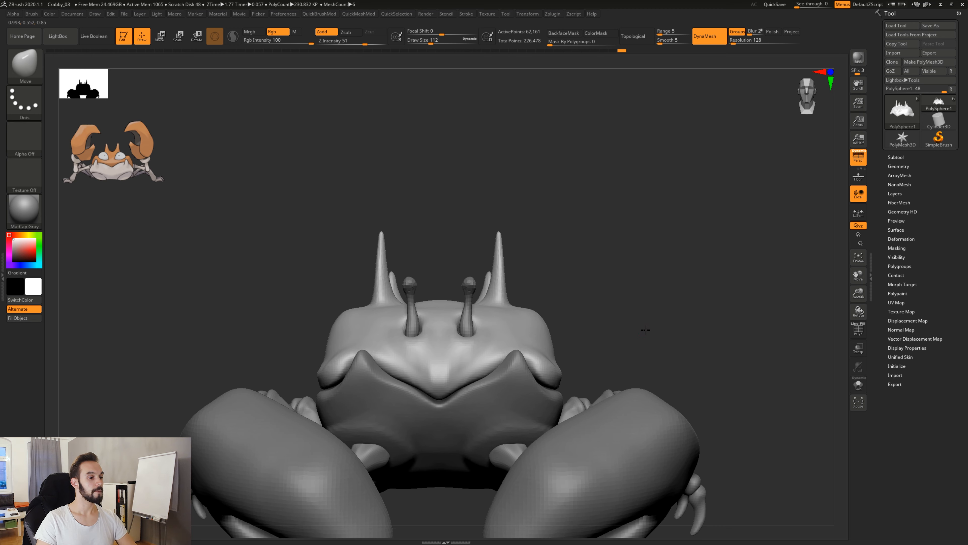
Step: Adjust the overall form and sides of the shell with the Move brush at draw size 262
drag(725, 295, 724, 345)
drag(715, 345, 561, 364)
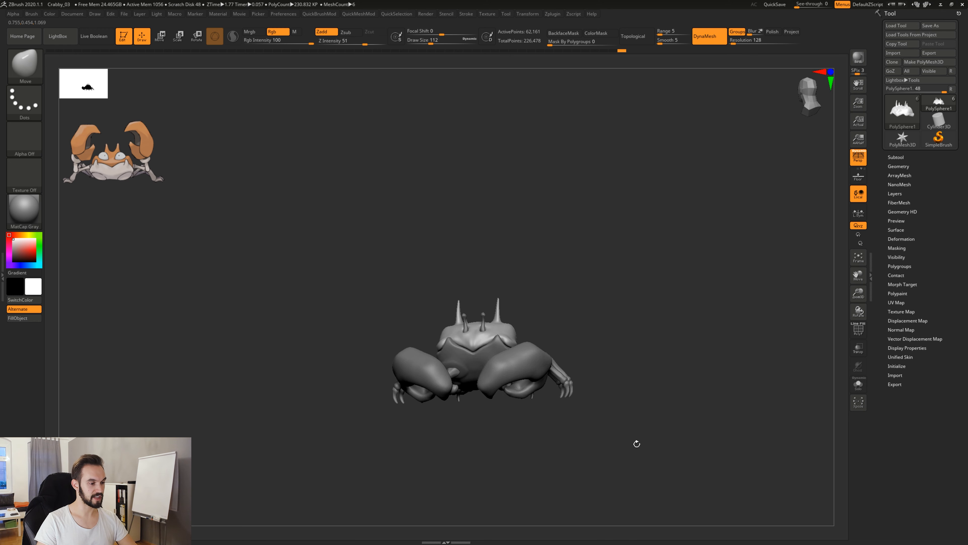
drag(637, 444, 621, 442)
drag(580, 412, 601, 486)
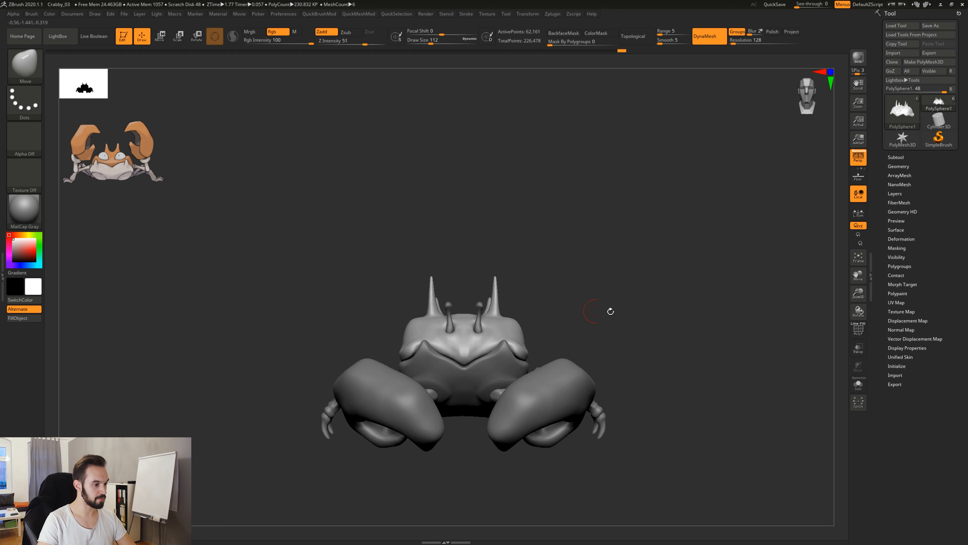
mouse_move(611, 311)
mouse_down()
mouse_move(579, 316)
mouse_move(545, 305)
mouse_move(534, 324)
mouse_move(597, 327)
mouse_move(627, 315)
mouse_move(618, 316)
mouse_up()
key(s)
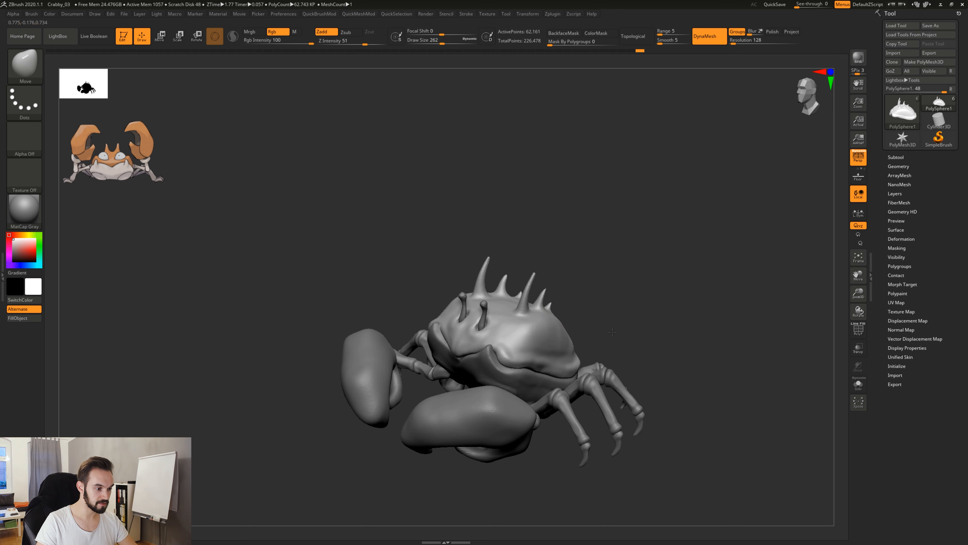
drag(612, 331, 526, 340)
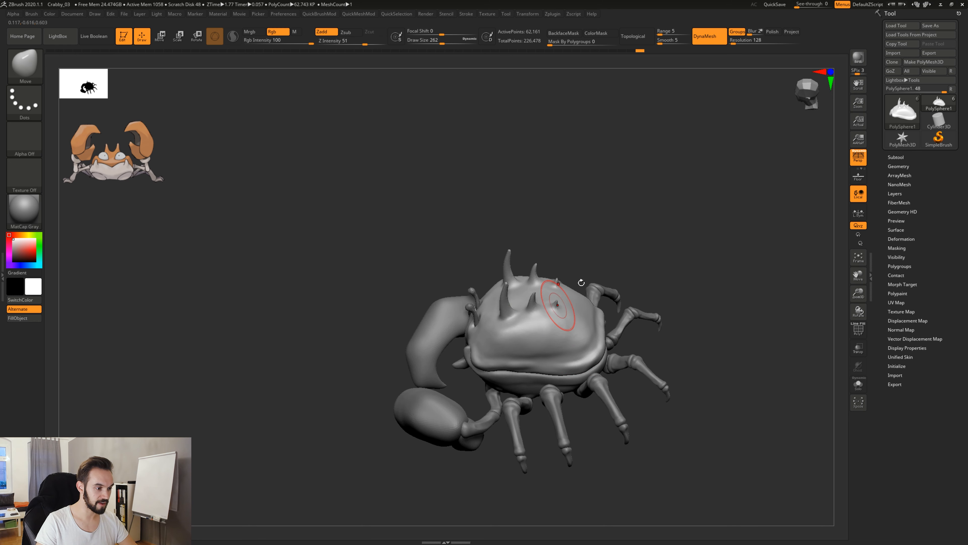
mouse_move(558, 304)
right_down()
mouse_move(554, 364)
mouse_move(547, 355)
right_up()
drag(547, 331, 555, 343)
mouse_move(644, 376)
right_down()
mouse_move(648, 312)
mouse_move(695, 319)
right_up()
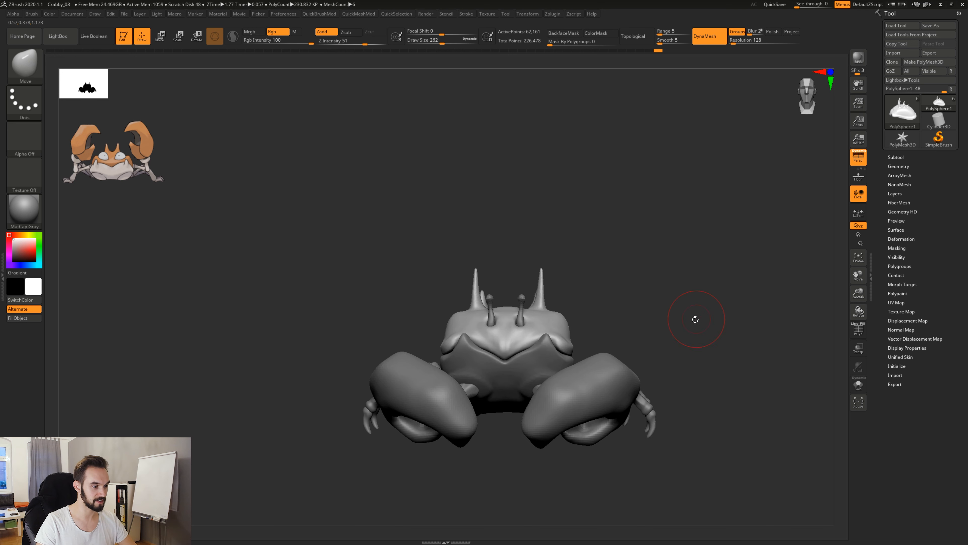
Step: Reduce the draw size to 182 and smooth the side and rear surfaces of the shell
right_drag(562, 312, 612, 317)
key(space)
drag(613, 318, 606, 320)
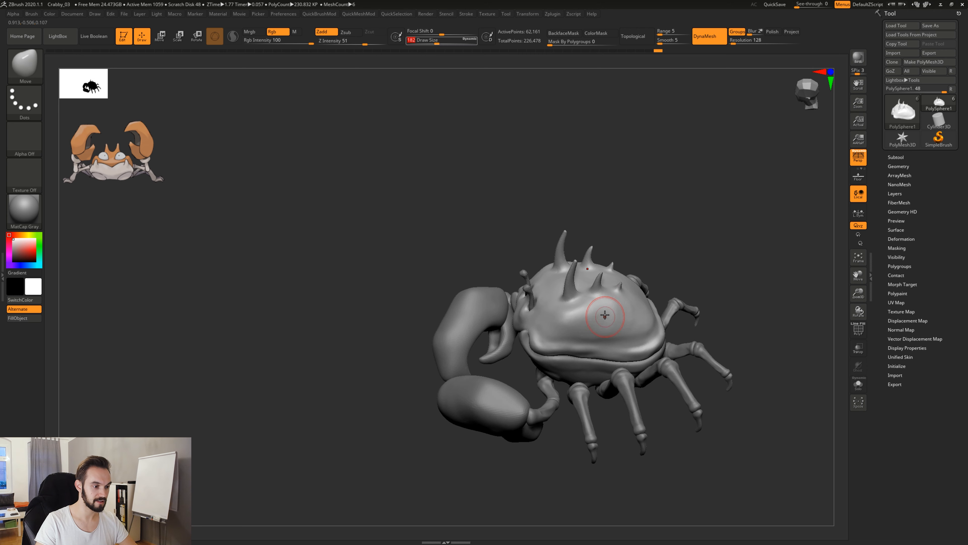
key(shift)
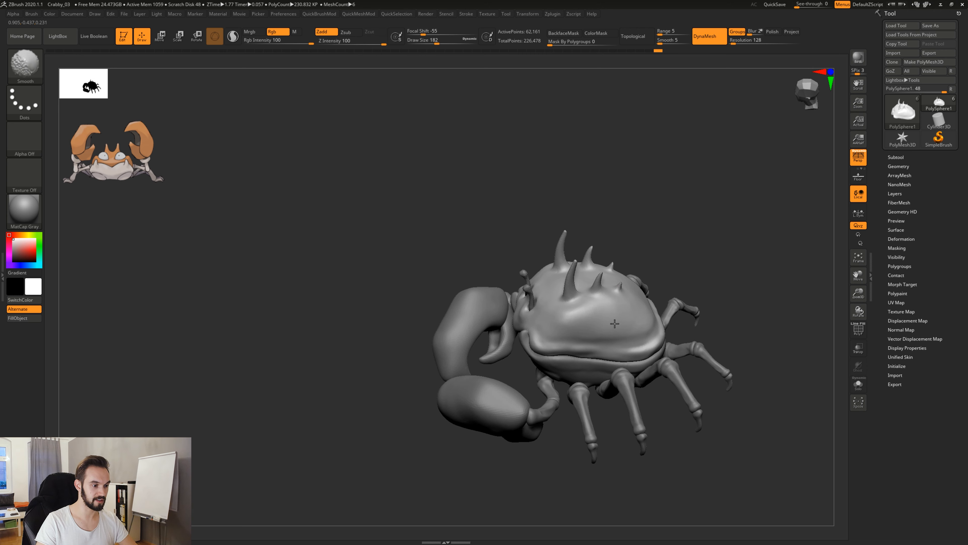
mouse_move(691, 264)
right_down()
mouse_move(641, 253)
mouse_move(607, 305)
mouse_move(575, 324)
mouse_move(613, 315)
right_up()
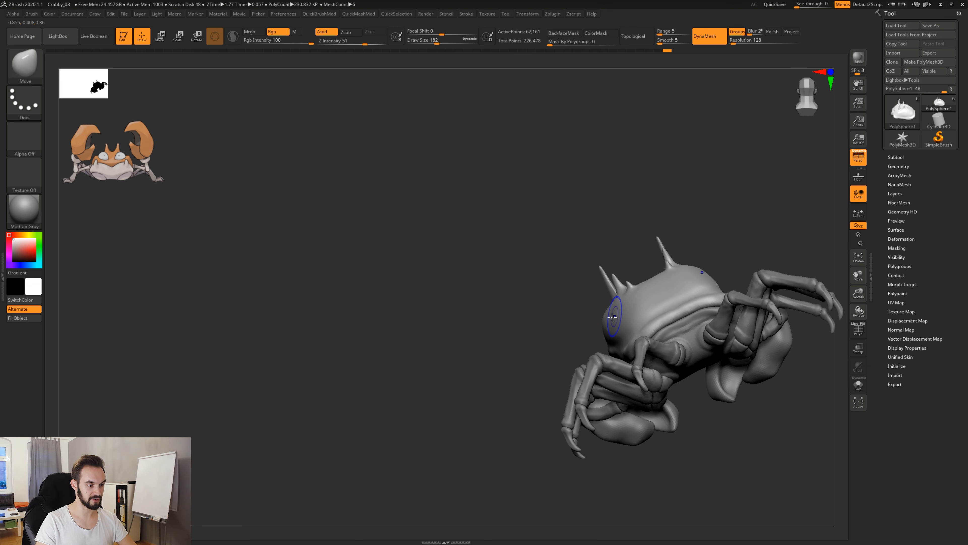
shift+drag(613, 317, 613, 317)
right_drag(580, 314, 569, 322)
shift+drag(618, 319, 624, 316)
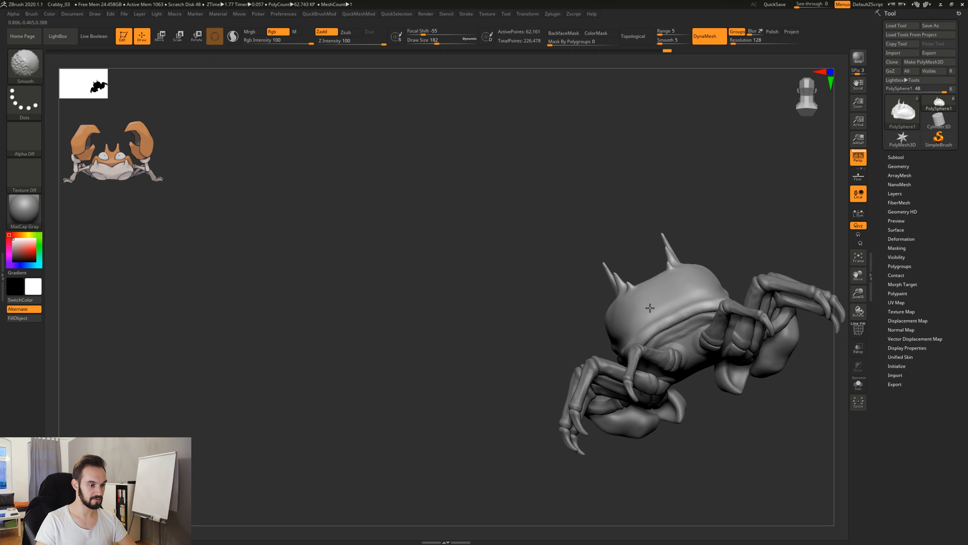
right_drag(651, 308, 651, 321)
shift+drag(651, 321, 680, 305)
Step: Adjust the front edge of the upper shell with the Move brush at draw size 324
mouse_move(713, 229)
right_down()
mouse_move(752, 211)
mouse_move(709, 218)
mouse_move(751, 236)
right_up()
alt+right_drag(741, 316, 616, 441)
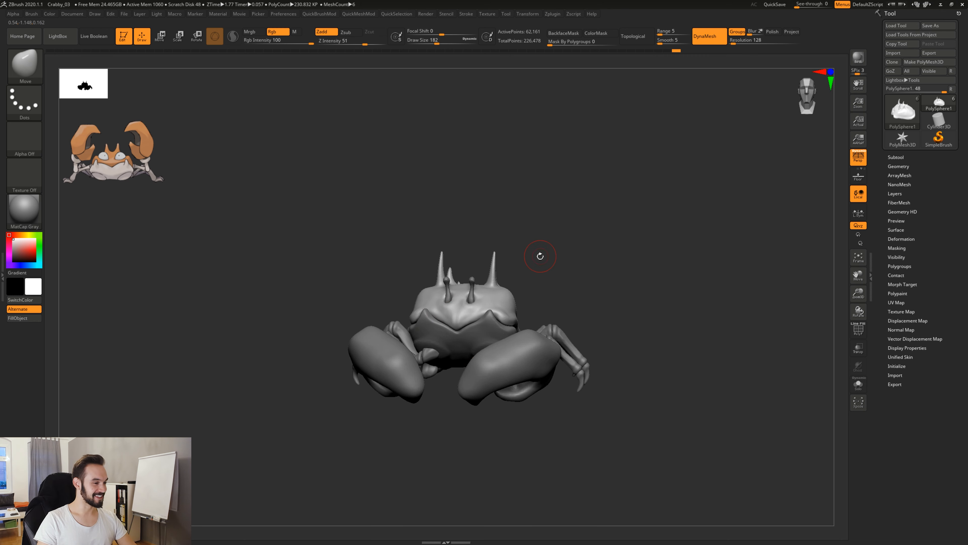
right_drag(540, 256, 599, 279)
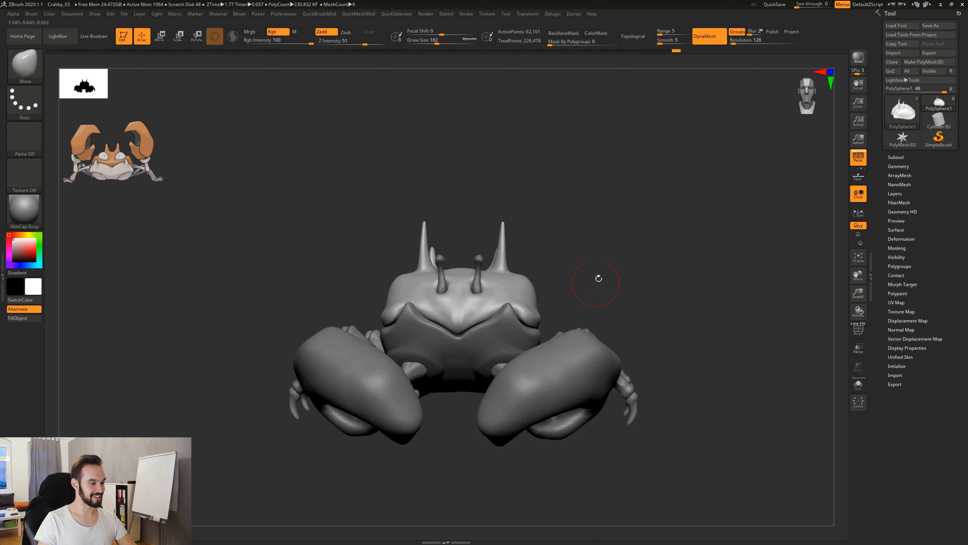
key(space)
drag(528, 293, 536, 293)
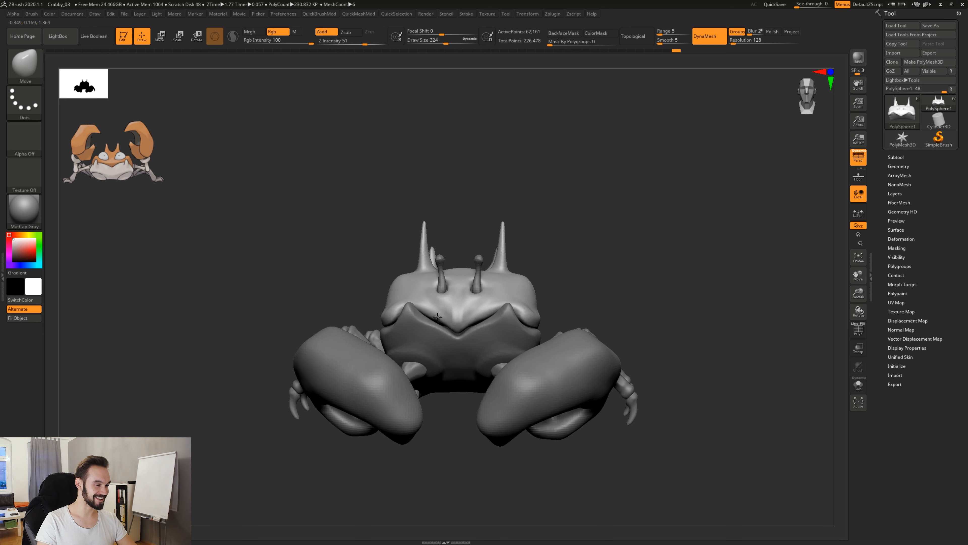
drag(440, 318, 459, 320)
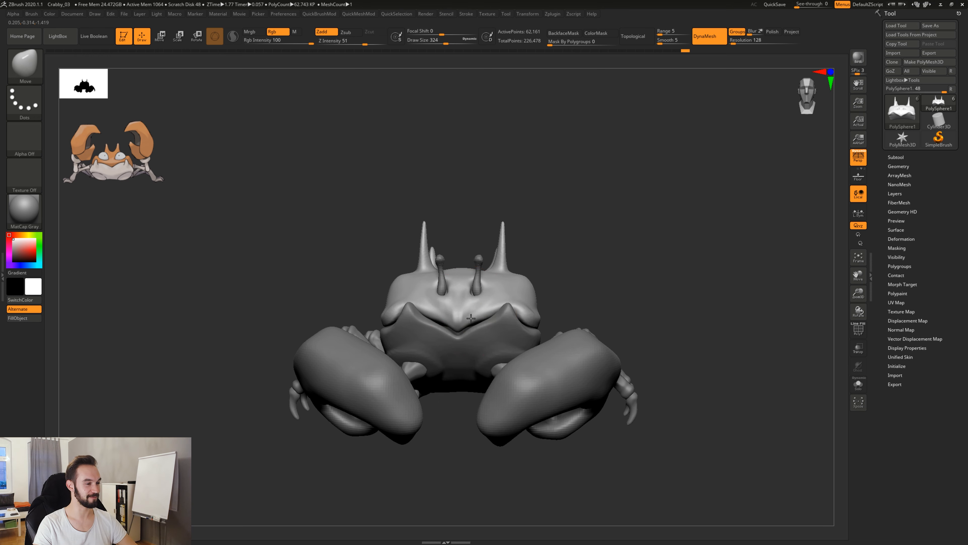
drag(471, 318, 472, 319)
mouse_move(583, 305)
mouse_down()
mouse_move(511, 299)
mouse_move(597, 300)
mouse_move(591, 308)
mouse_up()
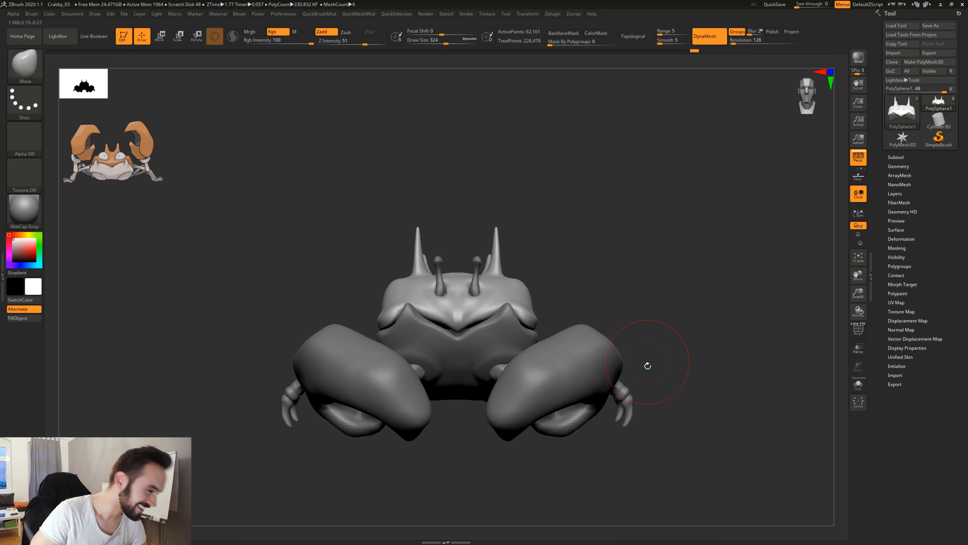
Step: Isolate the upper shell and refine its form with the Move brush at draw size 158
drag(675, 272, 661, 360)
mouse_move(648, 364)
mouse_down()
mouse_move(657, 370)
mouse_move(620, 374)
mouse_up()
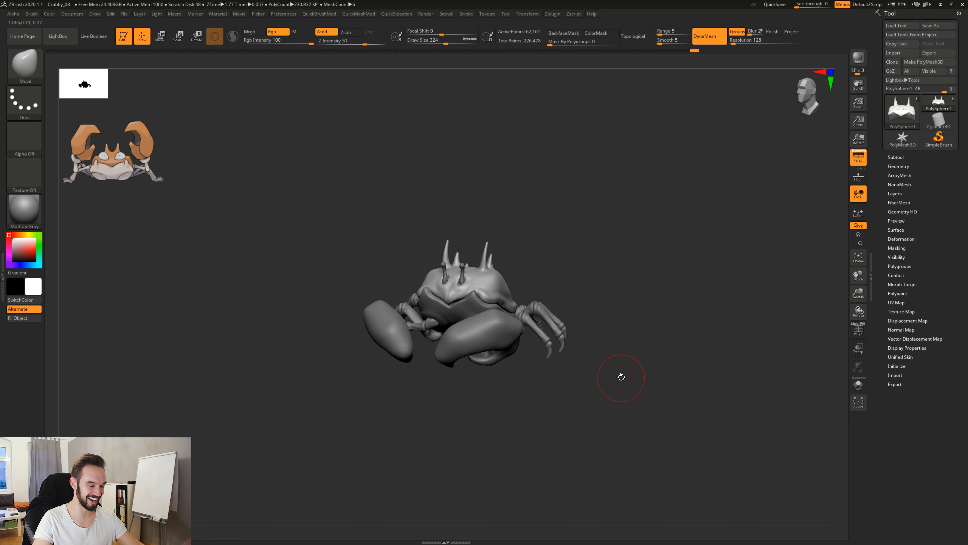
drag(580, 295, 731, 277)
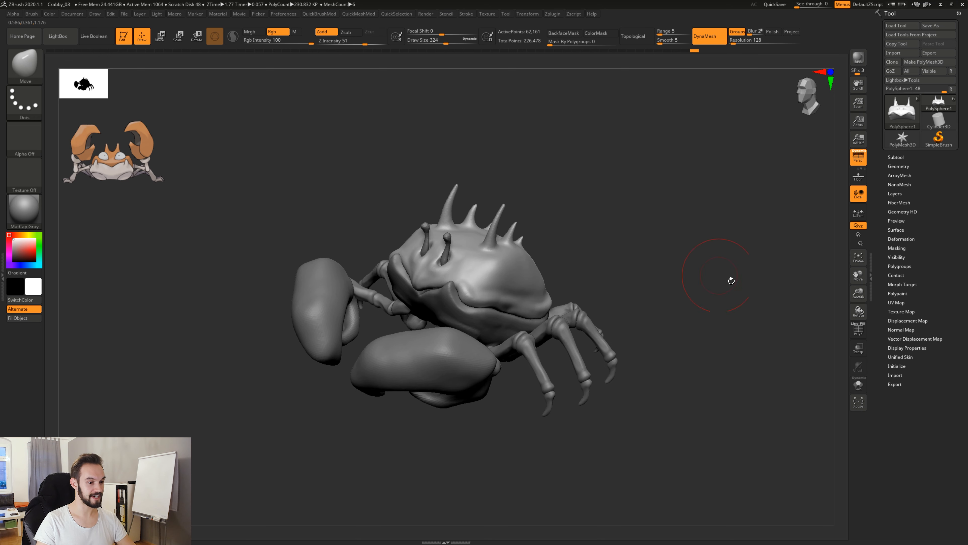
click(859, 384)
drag(656, 360, 638, 368)
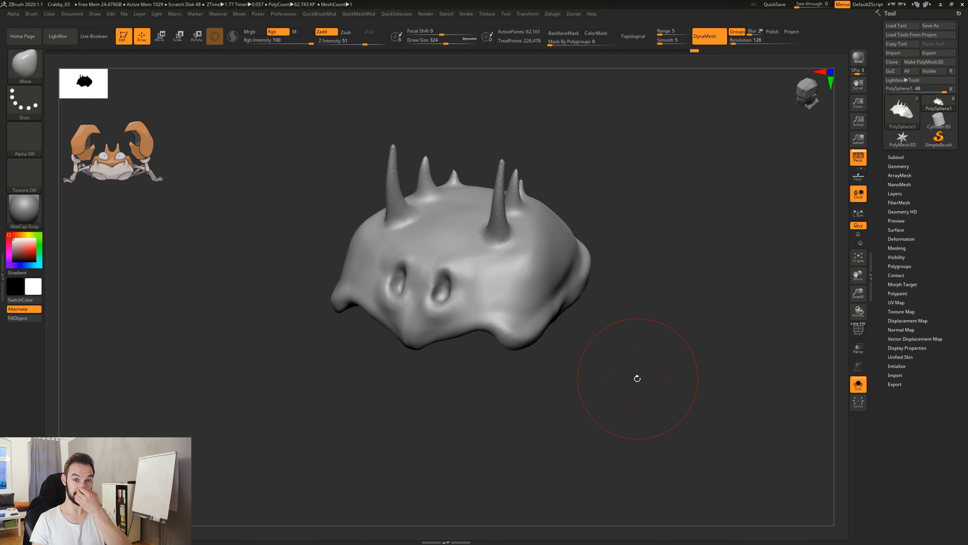
drag(571, 336, 585, 314)
key(space)
drag(547, 285, 537, 285)
mouse_move(591, 238)
mouse_down()
mouse_move(595, 278)
mouse_move(591, 263)
mouse_up()
drag(612, 311, 588, 292)
Step: Build up raised rings around the bases of the front horns with the Clay brush at draw size 87
key(b)
key(c)
key(l)
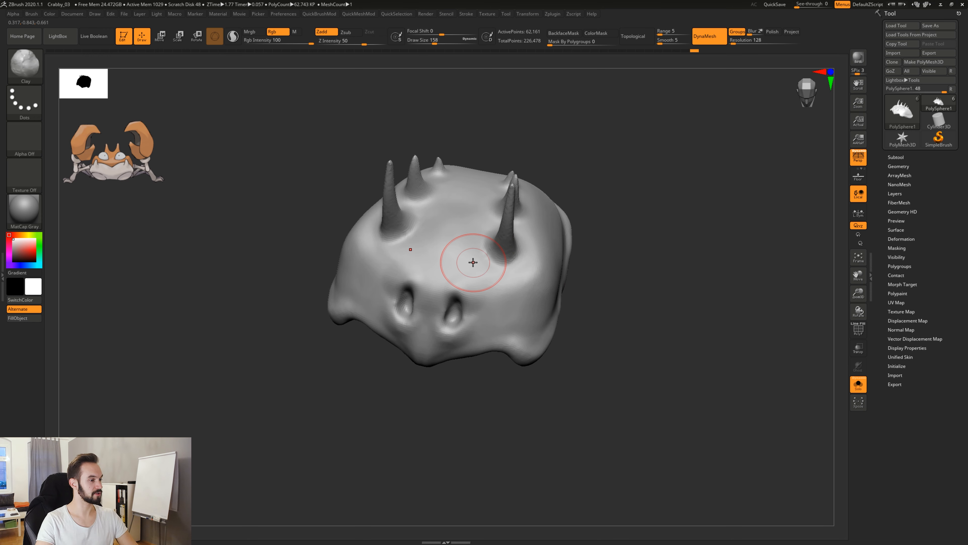
key(space)
mouse_move(457, 258)
mouse_down()
mouse_move(458, 293)
mouse_move(441, 283)
mouse_up()
mouse_move(484, 244)
mouse_down()
mouse_move(510, 263)
mouse_move(495, 256)
mouse_up()
right_drag(499, 260, 460, 288)
mouse_move(516, 229)
mouse_down()
mouse_move(517, 260)
mouse_move(513, 212)
mouse_up()
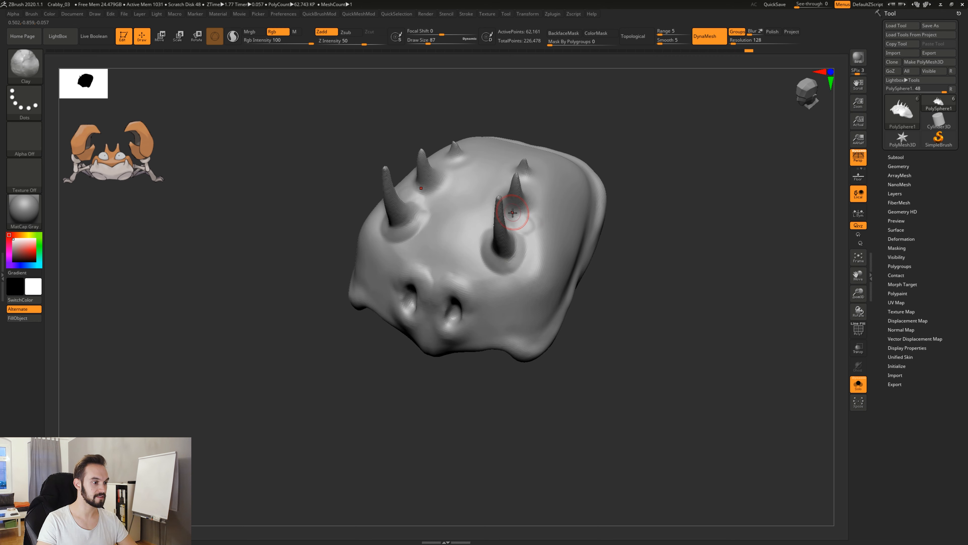
Step: Add clay around the bases of the smaller spikes behind the front horns
right_drag(518, 218, 509, 276)
mouse_move(507, 183)
mouse_down()
mouse_move(501, 203)
mouse_move(529, 216)
mouse_move(513, 172)
mouse_move(542, 168)
mouse_up()
right_drag(538, 172, 480, 168)
drag(528, 137, 547, 154)
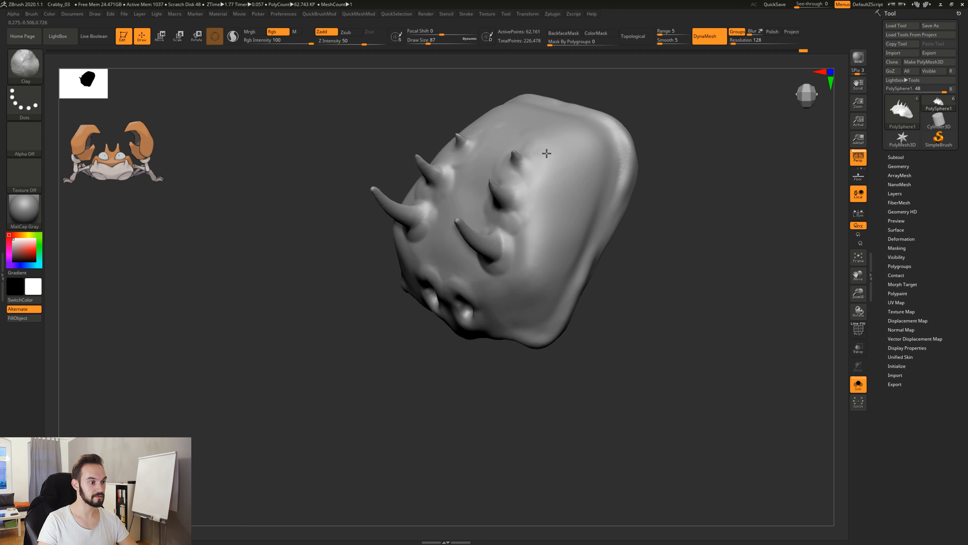
right_drag(605, 305, 605, 276)
Step: Build up the shell surface beside the horns with the Clay brush at draw size 128
key(space)
drag(561, 234, 565, 234)
right_drag(600, 283, 618, 274)
drag(523, 254, 551, 251)
right_drag(613, 301, 627, 276)
right_drag(493, 365, 502, 358)
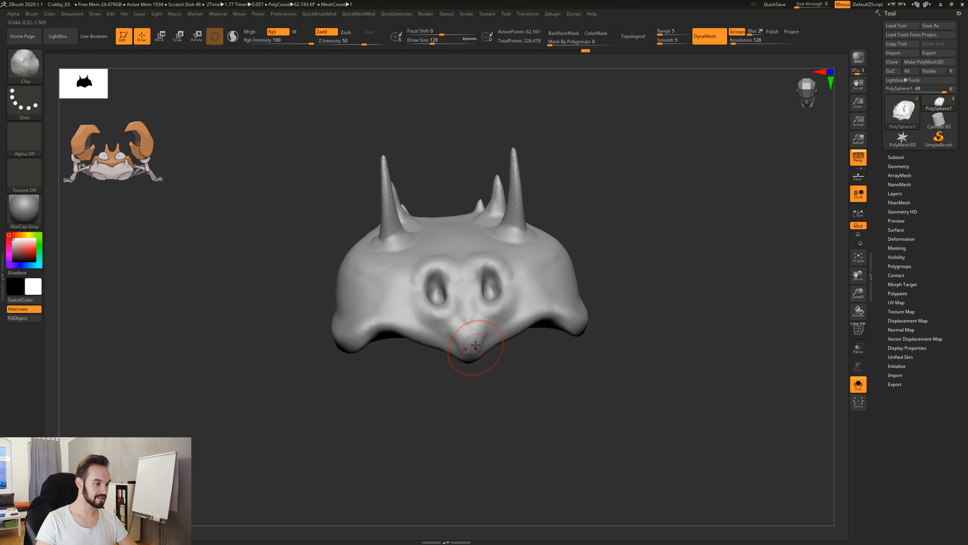
Step: Sculpt the area between the eye sockets and the front point with the Clay brush at draw size 83
key(space)
drag(475, 337, 467, 337)
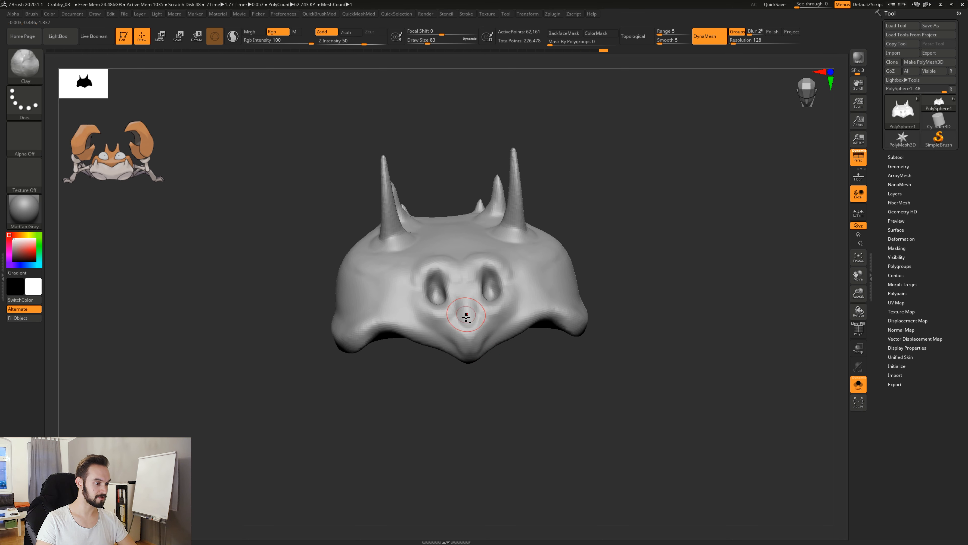
drag(466, 291, 470, 315)
drag(500, 359, 509, 260)
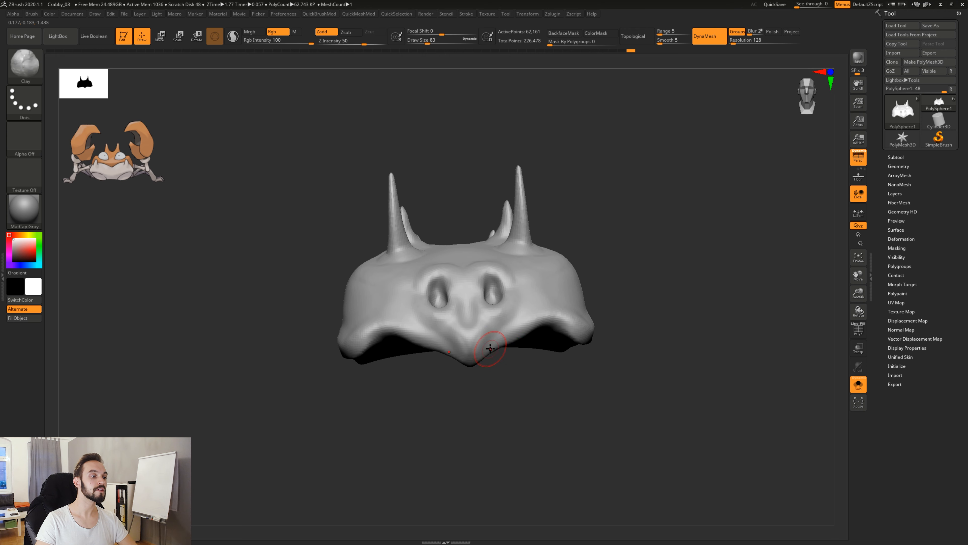
Step: Fill out the underside of the shell's front edge with the Clay brush and smooth it
mouse_move(494, 413)
right_down()
mouse_move(495, 313)
mouse_move(512, 359)
mouse_move(528, 301)
right_up()
key(b)
key(t)
key(d)
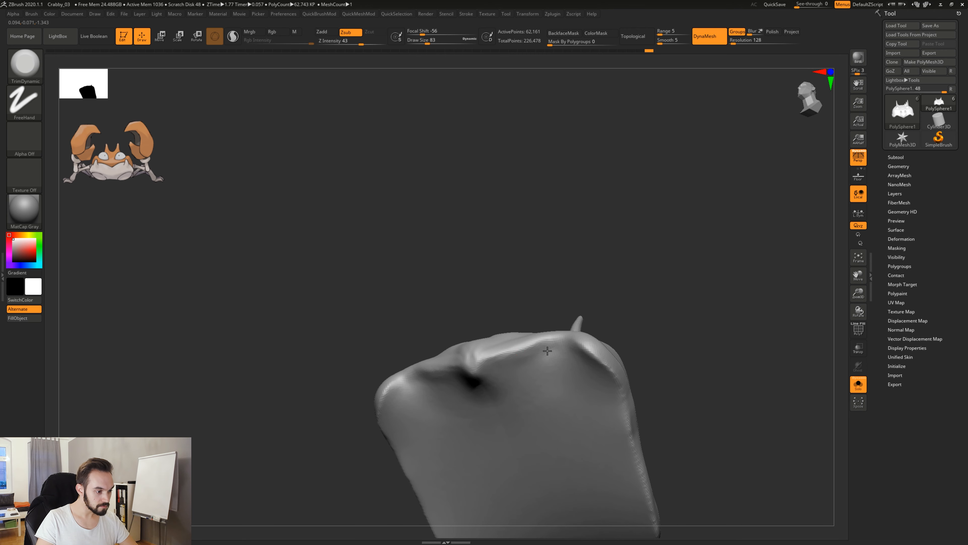
key(b)
key(c)
key(l)
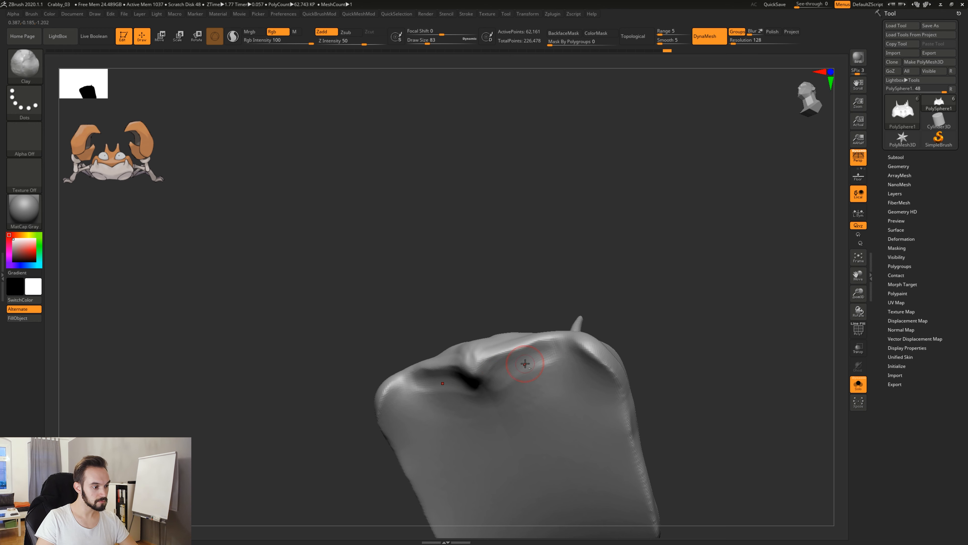
mouse_move(525, 364)
right_down()
mouse_move(629, 289)
mouse_move(510, 366)
right_up()
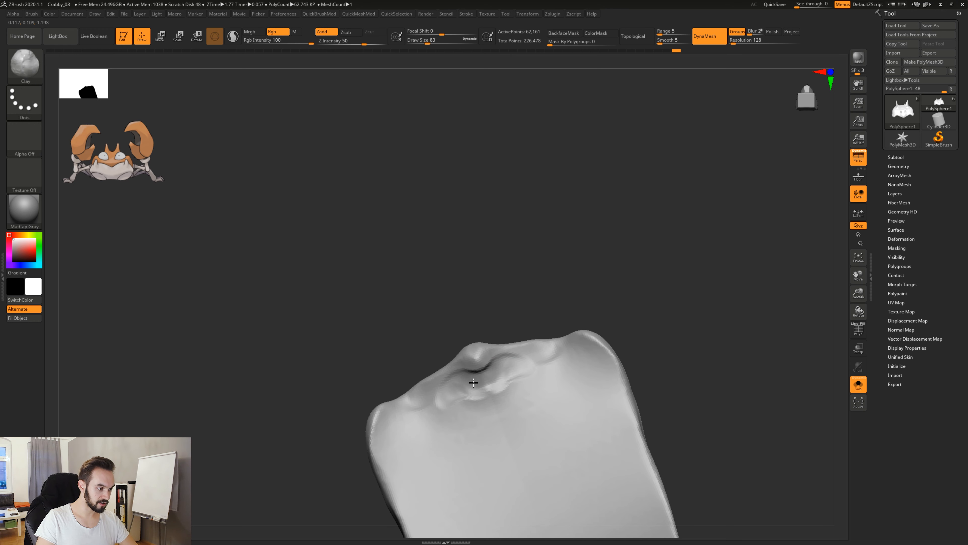
mouse_move(523, 361)
mouse_down()
mouse_move(592, 353)
mouse_move(600, 383)
mouse_move(574, 364)
mouse_move(513, 369)
mouse_move(599, 399)
mouse_move(577, 363)
mouse_move(591, 362)
mouse_up()
key(shift)
mouse_move(594, 317)
mouse_down()
mouse_move(565, 426)
mouse_move(677, 423)
mouse_up()
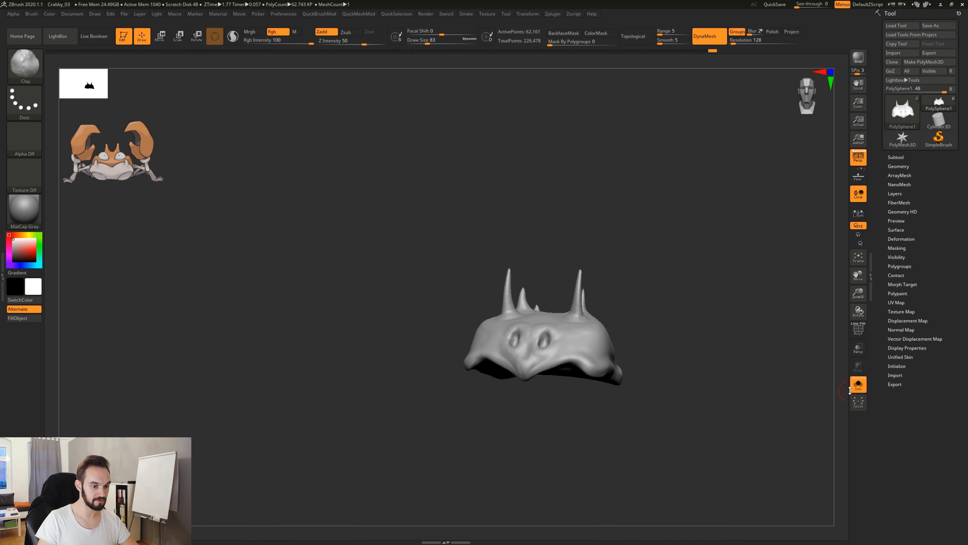
Step: Show all parts, select the lower shell and reshape its front side tips with the Move brush at draw size 207
click(858, 384)
alt+drag(714, 349, 669, 337)
alt+drag(669, 338, 669, 310)
mouse_move(672, 256)
mouse_down()
mouse_move(674, 317)
mouse_move(648, 313)
mouse_move(671, 269)
mouse_move(666, 242)
mouse_move(660, 251)
mouse_move(686, 229)
mouse_move(689, 260)
mouse_move(667, 225)
mouse_move(670, 205)
mouse_move(681, 212)
mouse_up()
key(space)
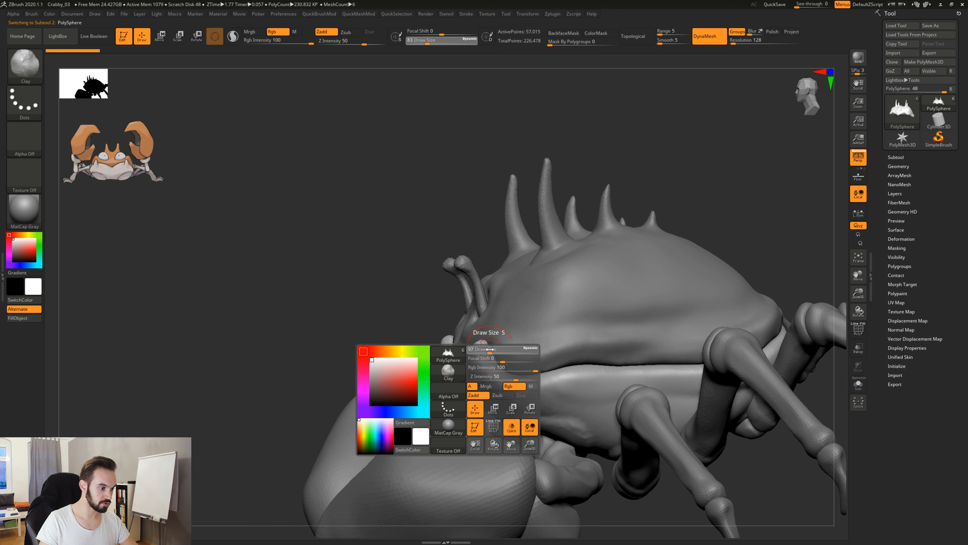
alt+click(487, 355)
key(b)
key(m)
key(v)
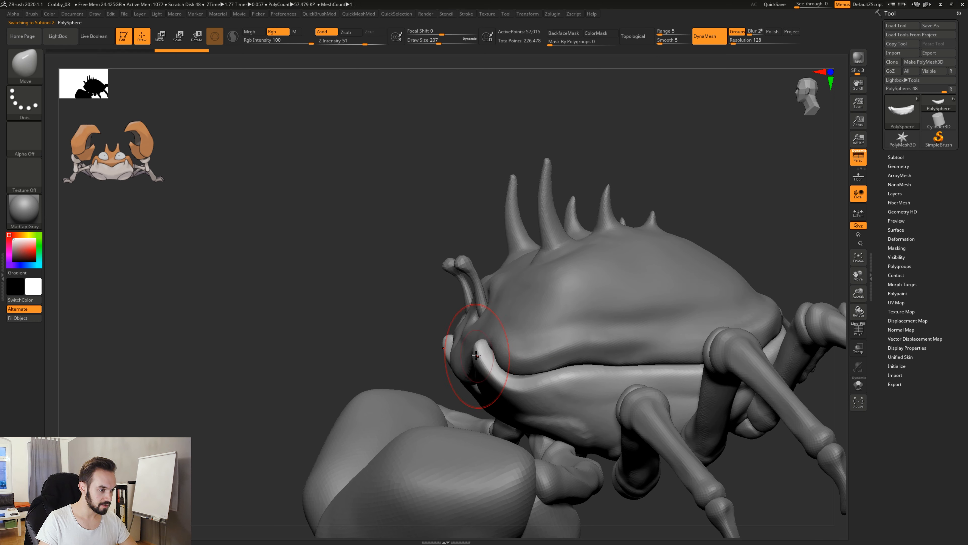
drag(487, 351, 483, 360)
Step: Isolate the lower shell, then smooth and refine its front tips using draw size 120
key(space)
click(861, 381)
drag(530, 454, 534, 515)
shift+drag(505, 345, 495, 349)
drag(450, 397, 454, 332)
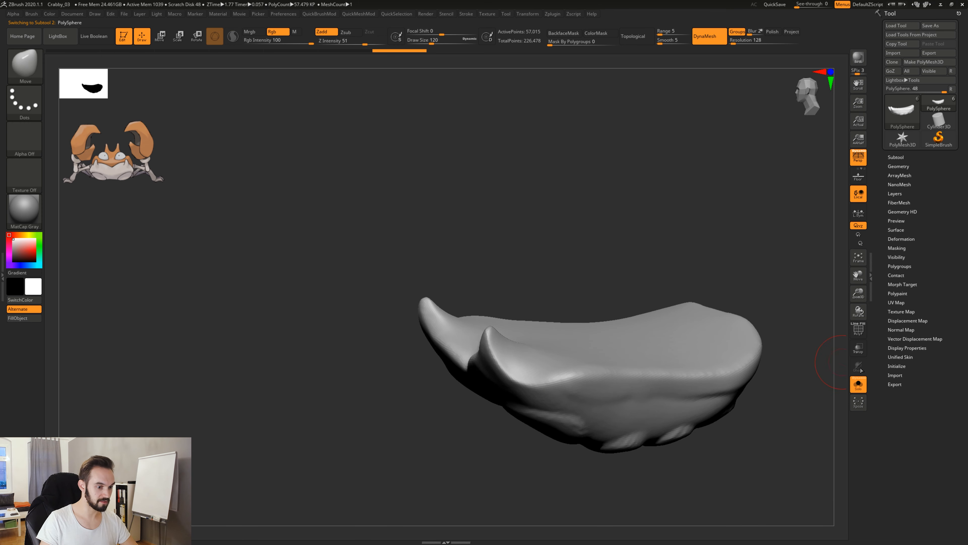
Step: Show all parts, select the upper shell and fit its front edge around the lower shell's tips with the Move brush
click(856, 384)
mouse_move(366, 267)
mouse_down()
mouse_move(481, 267)
mouse_move(484, 286)
mouse_move(612, 238)
mouse_move(620, 324)
mouse_move(614, 316)
mouse_up()
alt+click(533, 284)
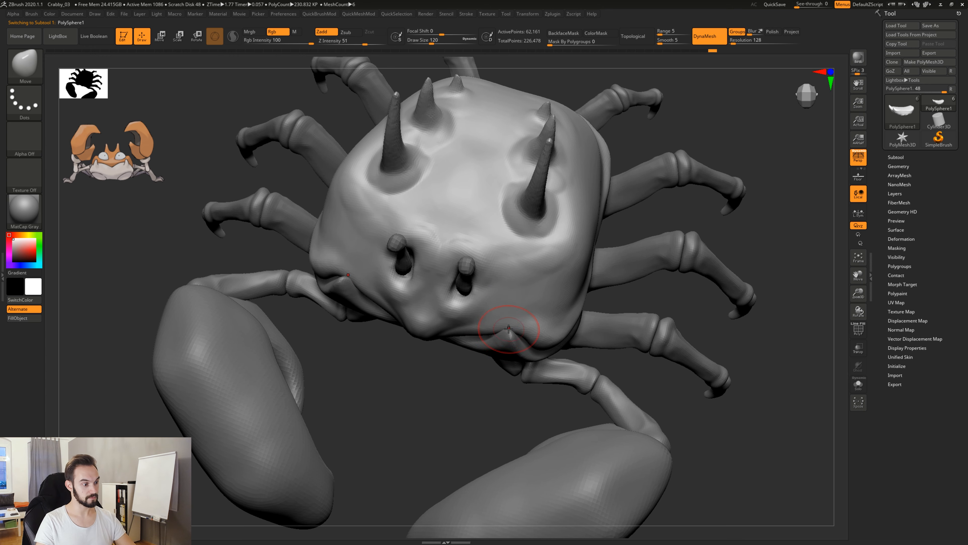
mouse_move(492, 402)
mouse_down()
mouse_move(498, 320)
mouse_move(497, 330)
mouse_up()
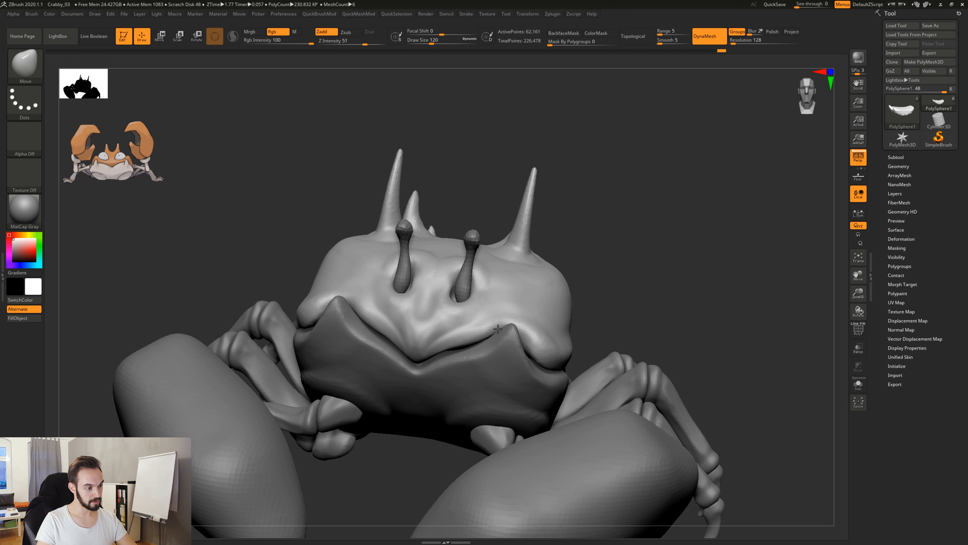
mouse_move(601, 287)
mouse_down()
mouse_move(553, 331)
mouse_move(507, 318)
mouse_up()
Step: Build up the upper shell's edge above the mouth corners with the Clay brush at draw size 68 and remesh with DynaMesh
key(b)
key(c)
key(l)
key(space)
key(space)
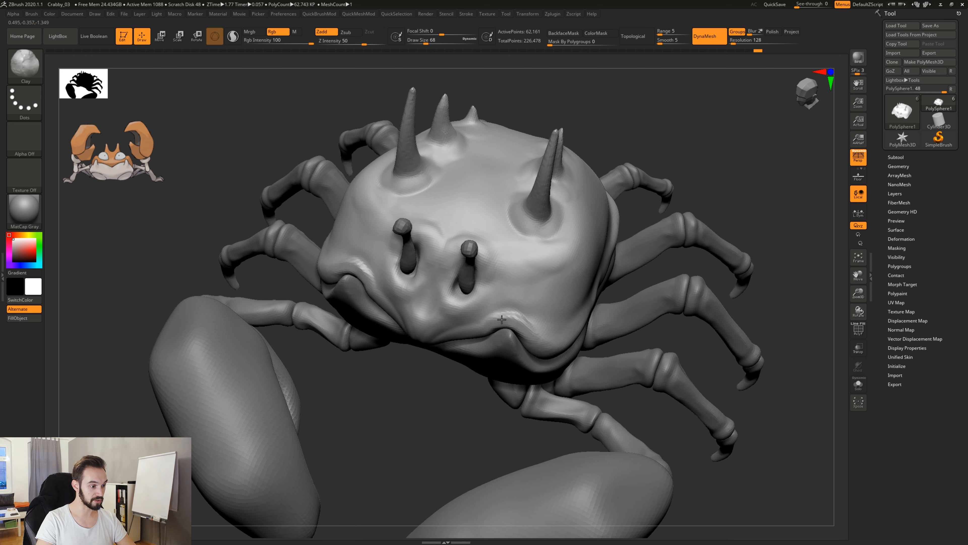
key(ctrl+z)
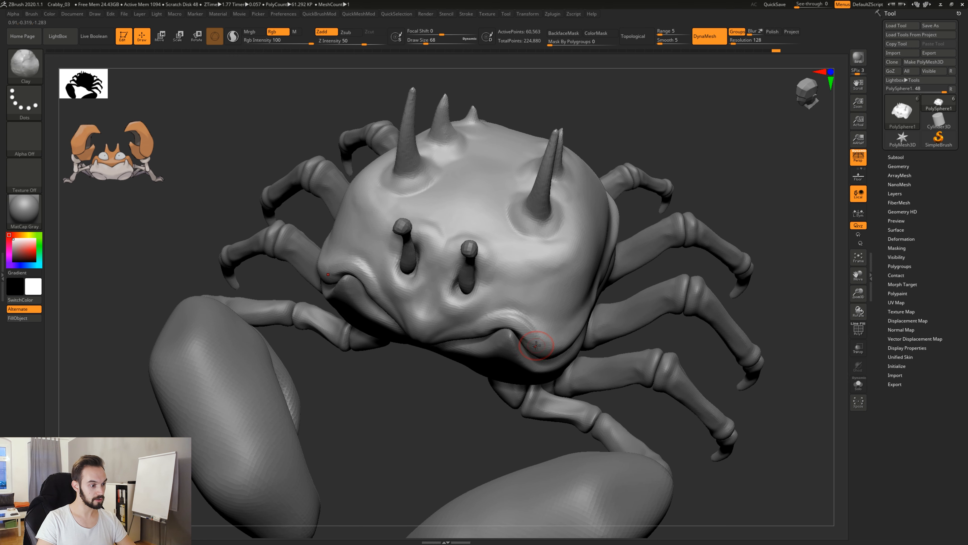
Step: Smooth the ridge along the upper shell's front edge above the mouth
shift+drag(717, 200, 717, 171)
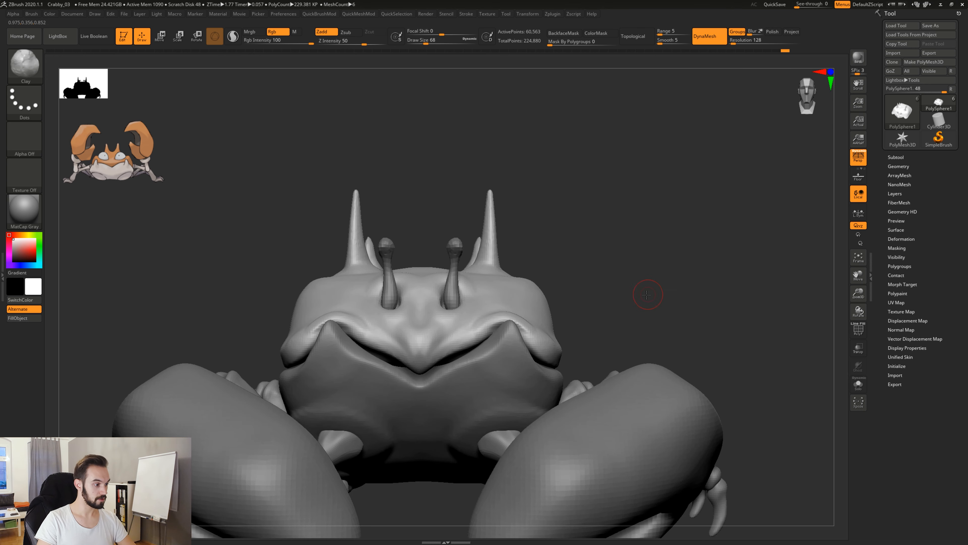
drag(648, 294, 648, 299)
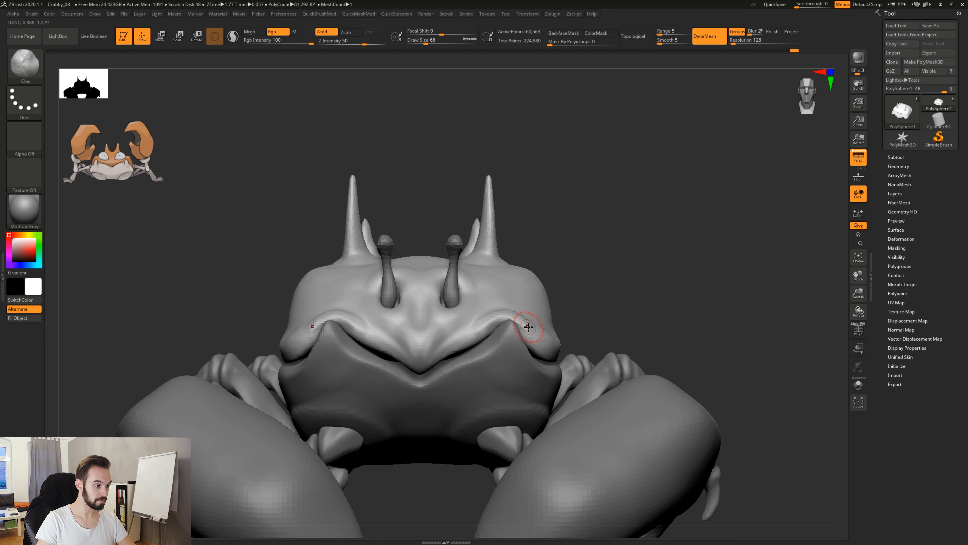
key(shift)
shift+drag(484, 321, 492, 323)
Step: Reshape the upper shell's front lip and side corners with the Move brush at draw size 149
key(b)
key(m)
key(v)
drag(587, 324, 549, 327)
key(space)
mouse_move(531, 305)
mouse_down()
mouse_move(539, 305)
mouse_move(526, 320)
mouse_up()
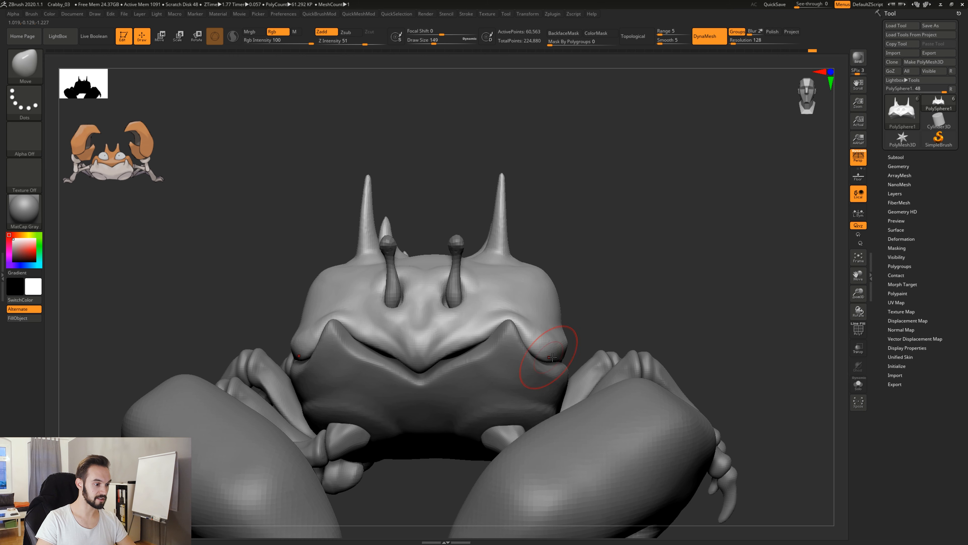
drag(478, 336, 479, 341)
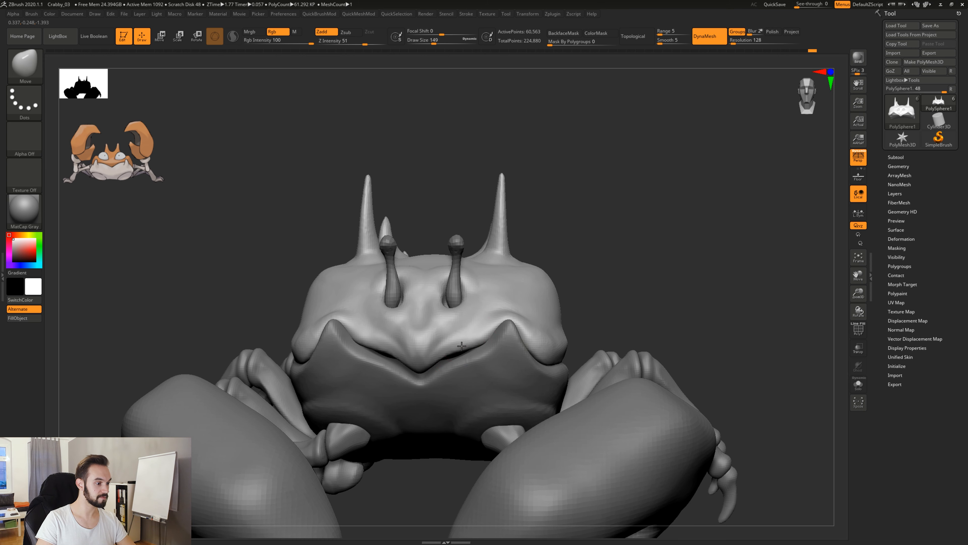
Step: Smooth the side rim of the upper shell just above the seam with the lower shell
mouse_move(590, 307)
mouse_down()
mouse_move(564, 303)
mouse_move(601, 298)
mouse_move(615, 317)
mouse_move(624, 290)
mouse_move(612, 282)
mouse_move(586, 307)
mouse_move(590, 322)
mouse_up()
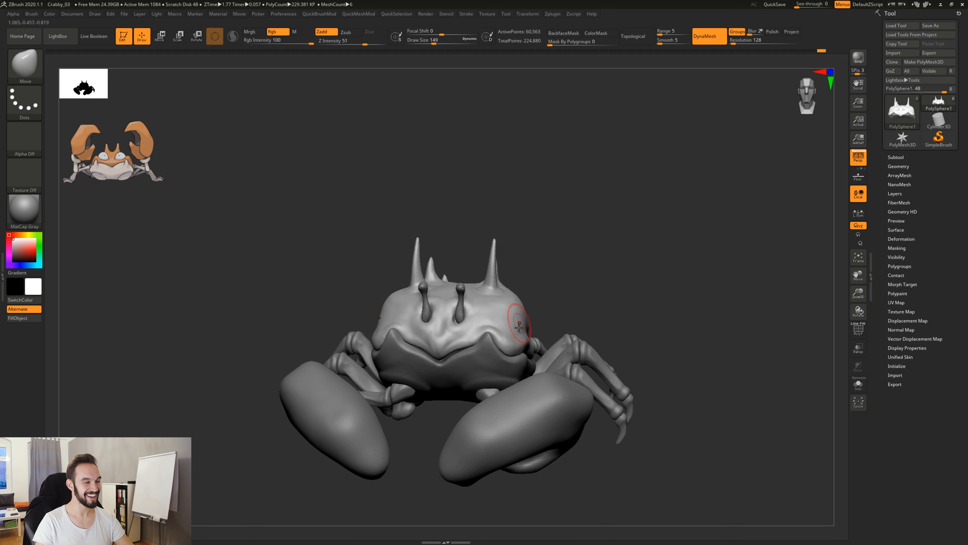
alt+drag(577, 287, 522, 334)
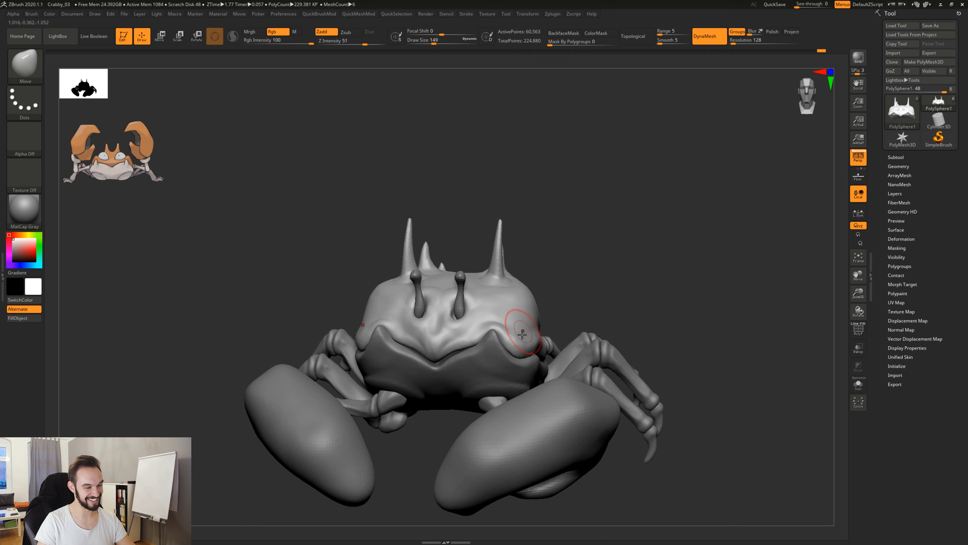
drag(595, 296, 664, 283)
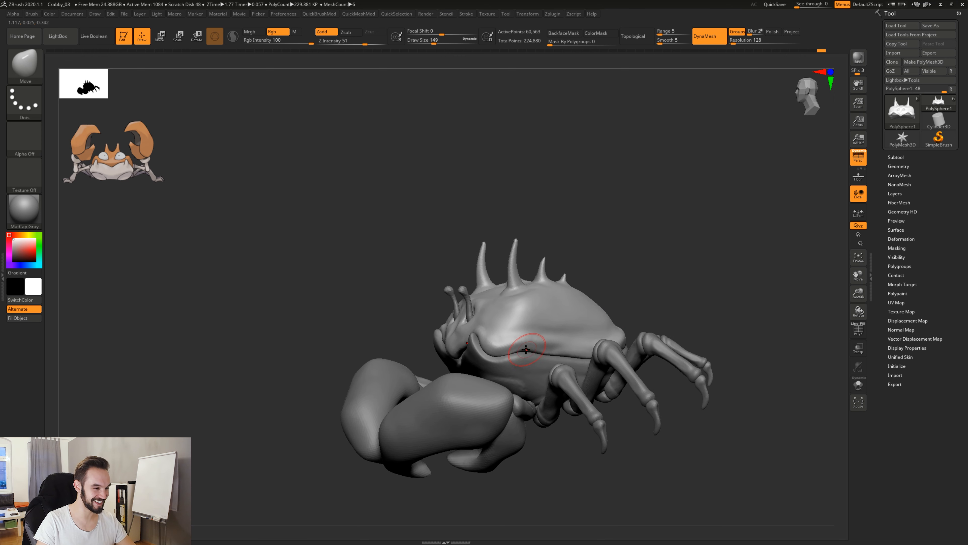
shift+drag(518, 352, 551, 344)
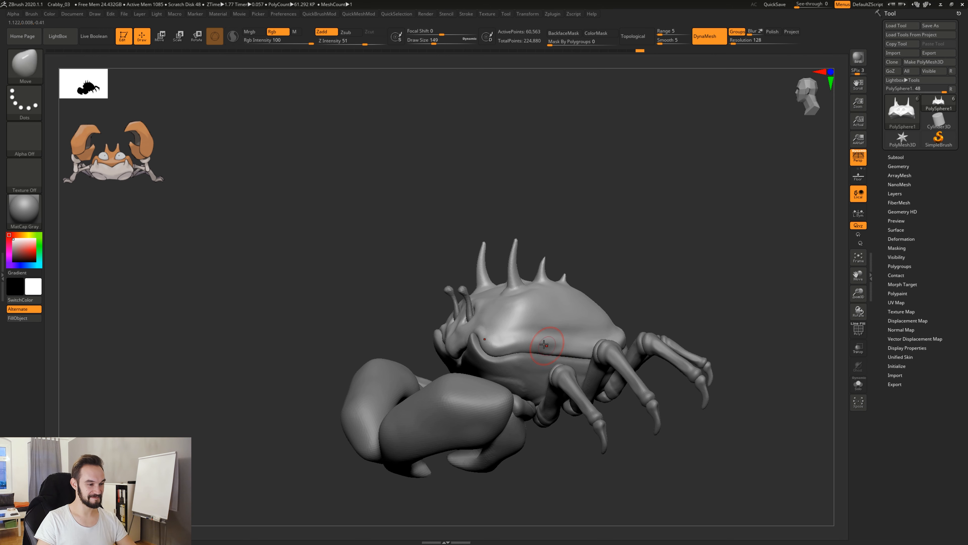
Step: Refine the top and side surfaces of the upper shell behind the horns with the Clay brush at draw size 149
key(b)
key(c)
key(l)
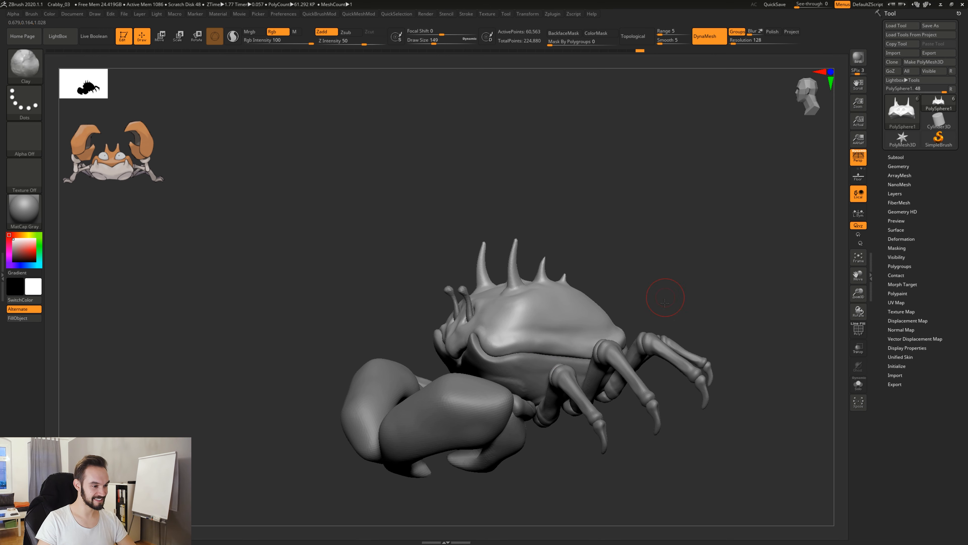
mouse_move(661, 298)
shift+mouse_down()
mouse_move(682, 303)
mouse_move(657, 405)
mouse_move(607, 381)
mouse_move(650, 345)
mouse_move(700, 339)
mouse_move(692, 340)
shift+mouse_up()
drag(641, 259, 606, 279)
drag(448, 280, 473, 309)
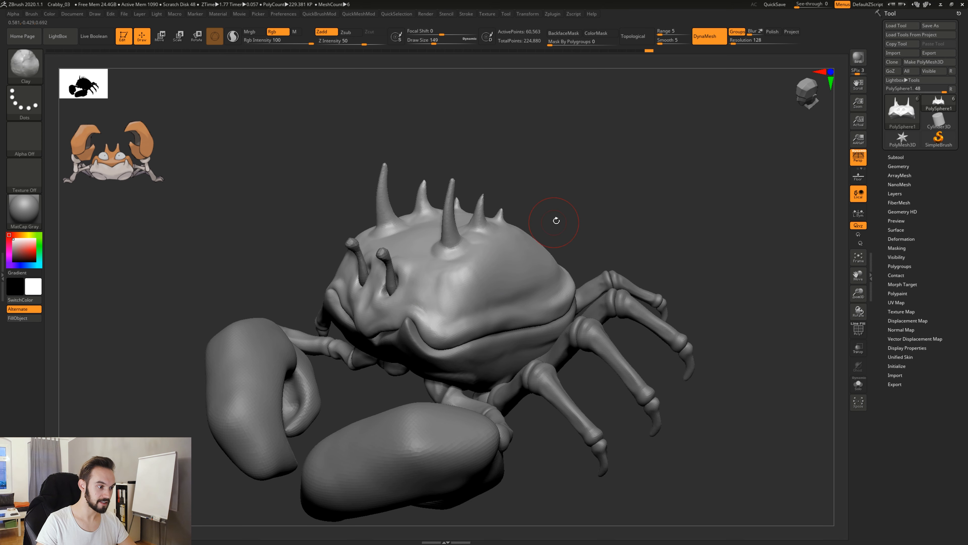
mouse_move(557, 220)
mouse_down()
mouse_move(496, 258)
mouse_move(513, 264)
mouse_up()
mouse_move(747, 146)
mouse_down()
mouse_move(703, 162)
mouse_move(693, 182)
mouse_up()
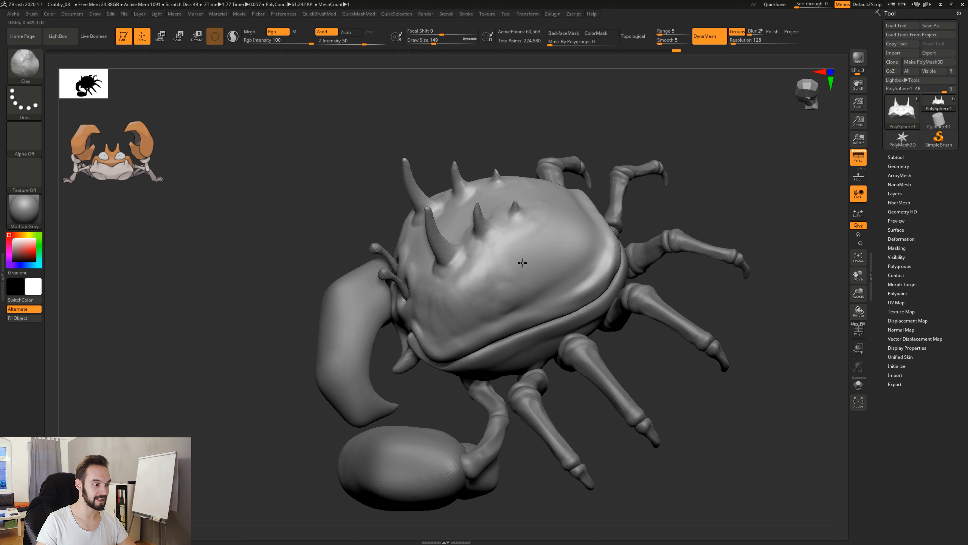
drag(522, 263, 537, 298)
drag(575, 264, 574, 242)
mouse_move(573, 240)
mouse_down()
mouse_move(512, 289)
mouse_move(561, 228)
mouse_move(564, 253)
mouse_up()
mouse_move(686, 288)
mouse_down()
mouse_move(699, 219)
mouse_move(631, 231)
mouse_move(690, 195)
mouse_move(627, 232)
mouse_up()
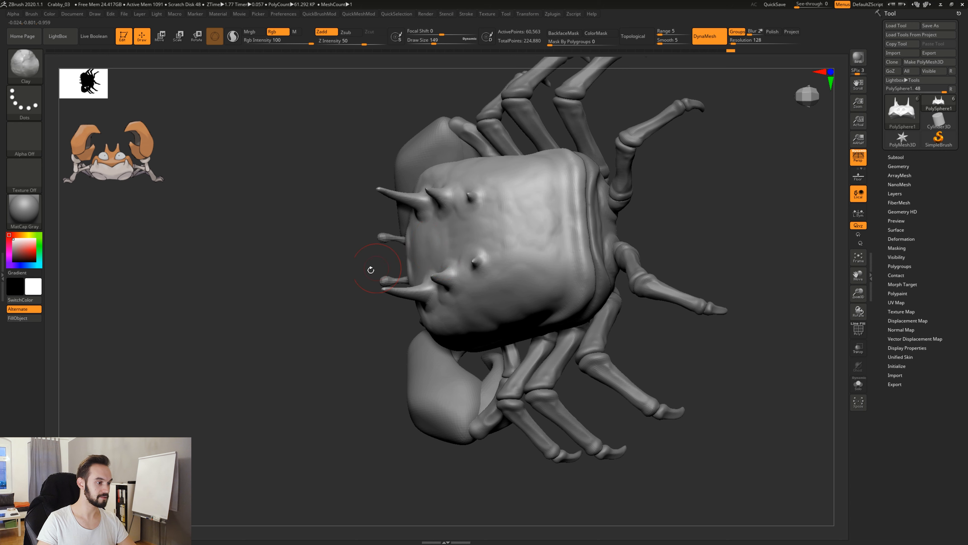
Step: Add two small bumps behind each row of horns with the Clay brush and remesh the upper shell with DynaMesh
mouse_move(371, 269)
mouse_down()
mouse_move(394, 225)
mouse_move(434, 234)
mouse_move(424, 220)
mouse_move(412, 225)
mouse_move(417, 216)
mouse_move(512, 213)
mouse_move(486, 196)
mouse_up()
drag(642, 255, 613, 243)
key(space)
drag(520, 260, 513, 260)
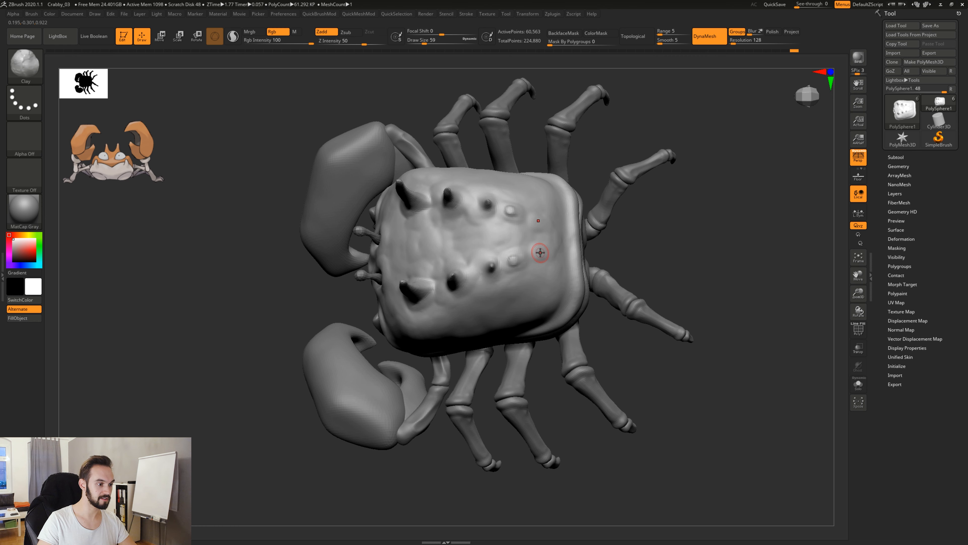
key(space)
drag(552, 248, 515, 256)
shift+drag(511, 210, 518, 217)
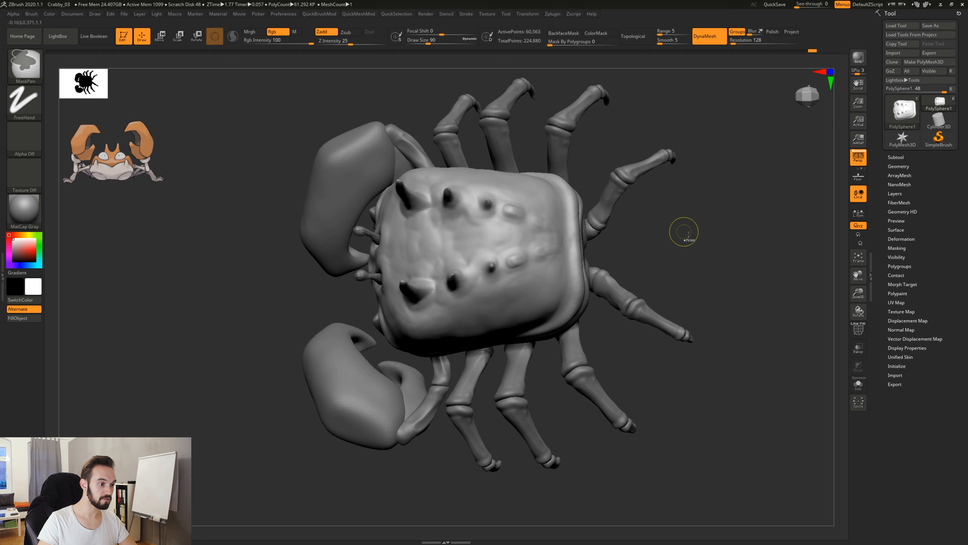
ctrl+drag(685, 231, 700, 255)
Step: Build up the new bumps with the Clay brush at draw size 90 and smooth the surface around them
drag(513, 212, 516, 219)
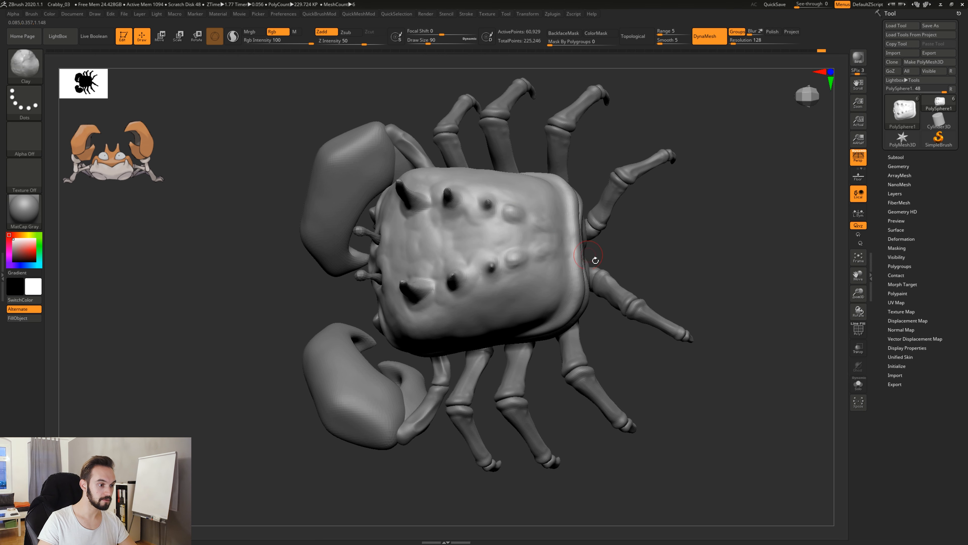
drag(614, 269, 599, 238)
shift+drag(513, 240, 540, 246)
drag(617, 263, 591, 217)
Step: Reshape the new bumps with the Move brush, reducing the draw size to 35, and remesh the upper shell with DynaMesh
key(b)
key(m)
key(v)
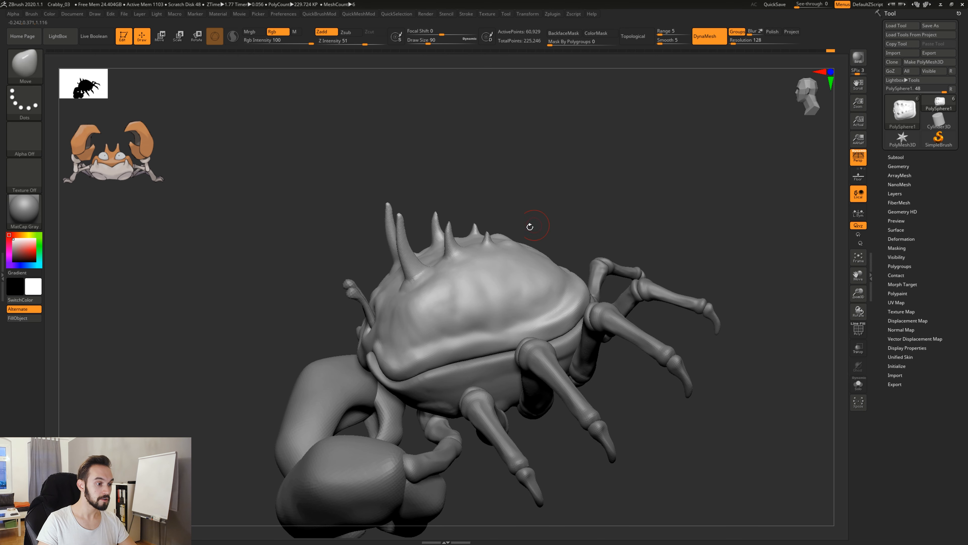
mouse_move(532, 226)
mouse_down()
mouse_move(517, 216)
mouse_move(542, 216)
mouse_move(549, 249)
mouse_move(502, 241)
mouse_up()
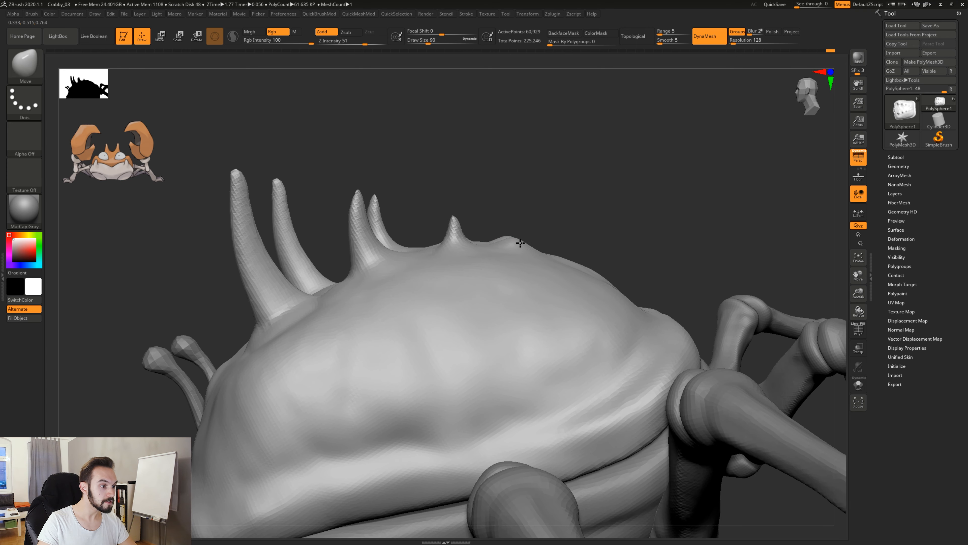
mouse_move(603, 221)
mouse_down()
mouse_move(582, 238)
mouse_move(594, 252)
mouse_move(635, 239)
mouse_move(669, 275)
mouse_move(667, 291)
mouse_up()
drag(727, 303, 712, 376)
drag(661, 302, 643, 253)
key(space)
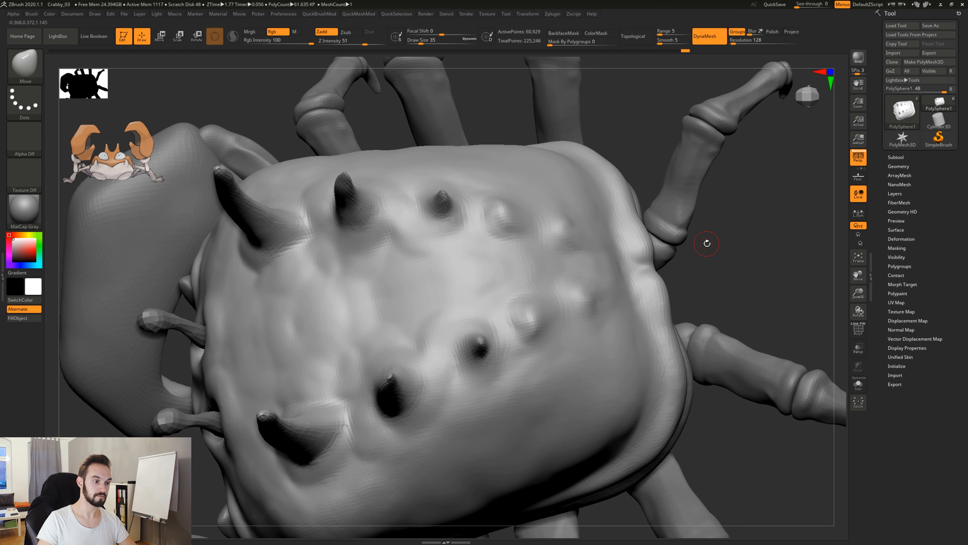
ctrl+drag(717, 243, 729, 274)
Step: Refine the bumps toward the upper shell's rear edge with the Move and Standard brushes at draw size 97
right_drag(633, 237, 572, 227)
key(space)
drag(571, 226, 577, 228)
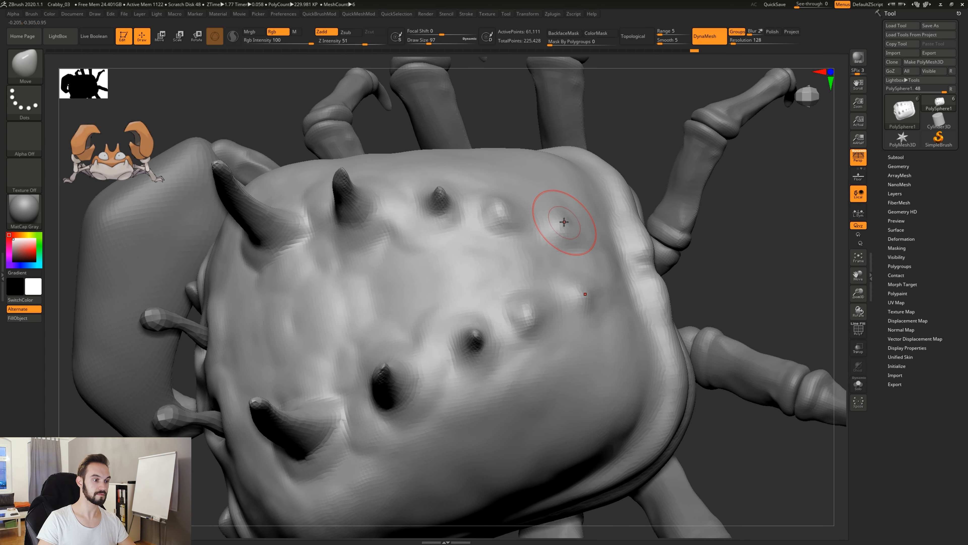
mouse_move(568, 227)
ctrl+right_down()
mouse_move(732, 322)
mouse_move(774, 221)
mouse_move(764, 236)
mouse_move(549, 298)
mouse_move(534, 336)
ctrl+right_up()
right_drag(534, 335, 574, 395)
key(b)
key(s)
key(t)
drag(535, 292, 535, 295)
mouse_move(530, 259)
mouse_down()
mouse_move(508, 205)
mouse_move(521, 202)
mouse_move(534, 261)
mouse_move(534, 252)
mouse_up()
mouse_move(714, 199)
alt+mouse_down()
mouse_move(662, 203)
mouse_move(665, 273)
mouse_move(677, 221)
mouse_move(630, 231)
mouse_move(665, 242)
alt+mouse_up()
alt+drag(552, 376, 551, 423)
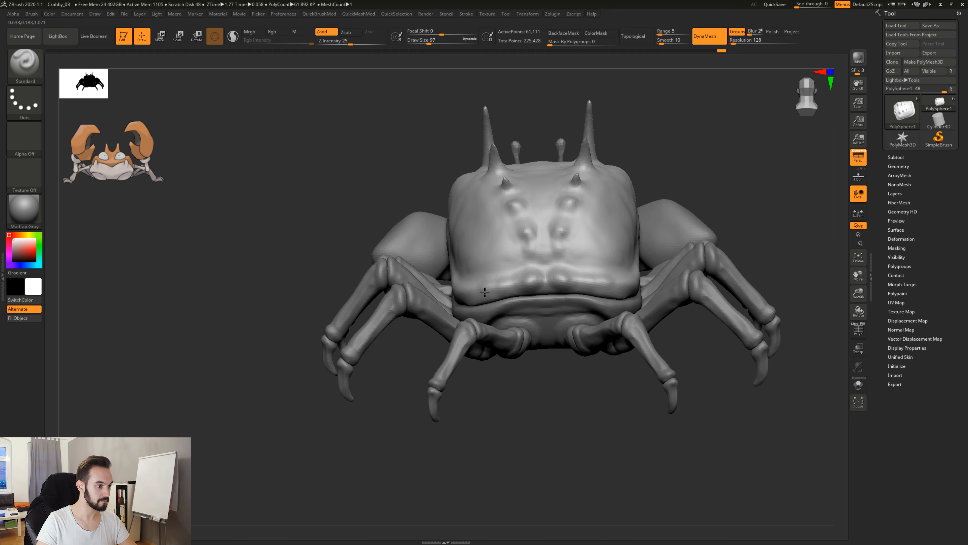
Step: Make the lower shell the active subtool and hide the legs, claws and claw arms
drag(548, 390, 464, 283)
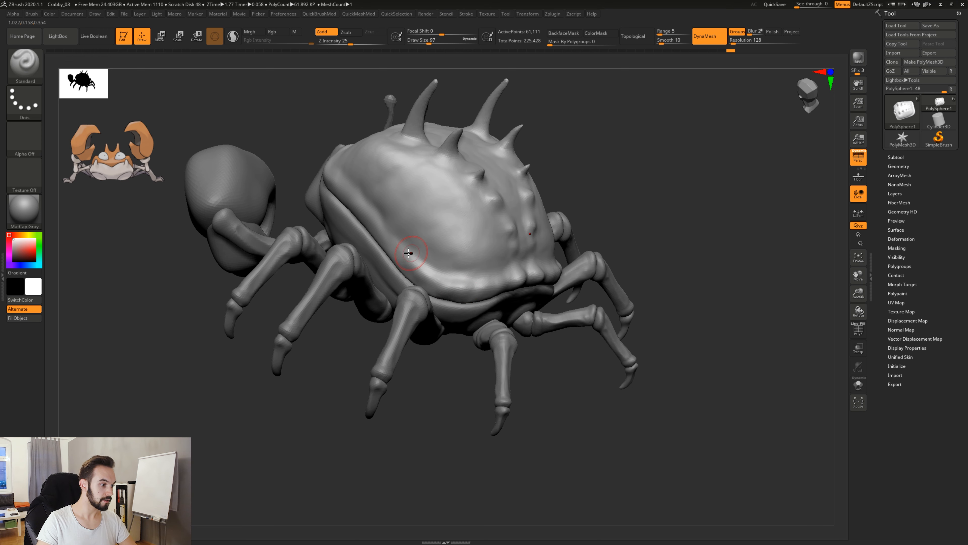
alt+drag(346, 366, 377, 418)
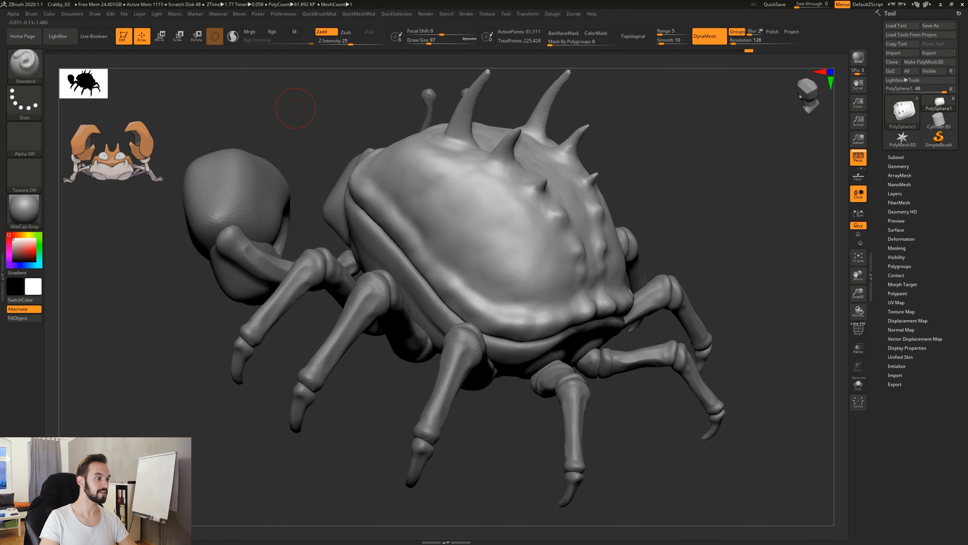
mouse_move(298, 111)
mouse_down()
mouse_move(346, 172)
mouse_move(699, 334)
mouse_move(649, 404)
mouse_move(514, 381)
mouse_move(615, 397)
mouse_move(638, 417)
mouse_move(624, 382)
mouse_move(642, 410)
mouse_move(664, 411)
mouse_move(651, 416)
mouse_move(698, 416)
mouse_move(657, 367)
mouse_move(704, 439)
mouse_move(722, 423)
mouse_move(679, 426)
mouse_move(651, 449)
mouse_move(678, 462)
mouse_up()
drag(650, 437, 622, 450)
alt+click(590, 328)
alt+drag(644, 183, 648, 230)
drag(677, 263, 572, 328)
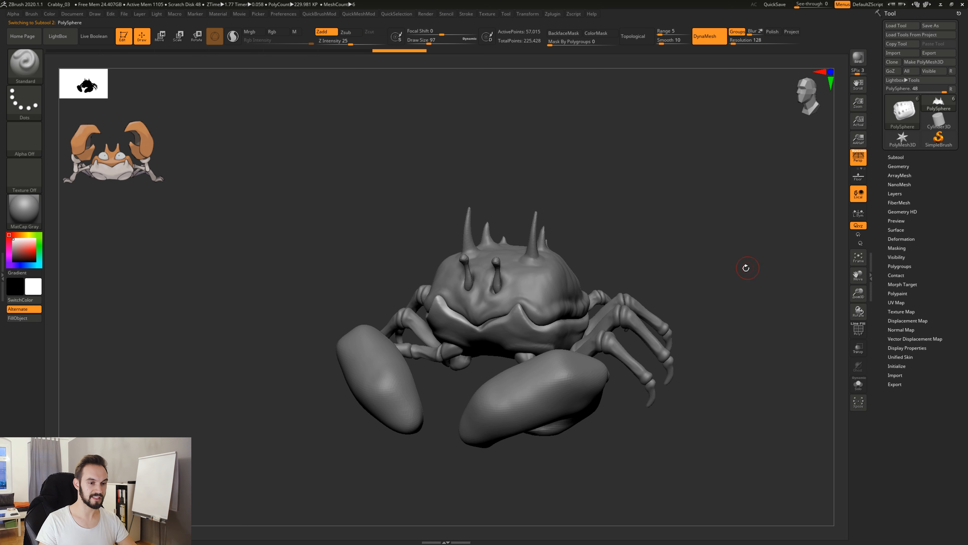
drag(746, 268, 781, 184)
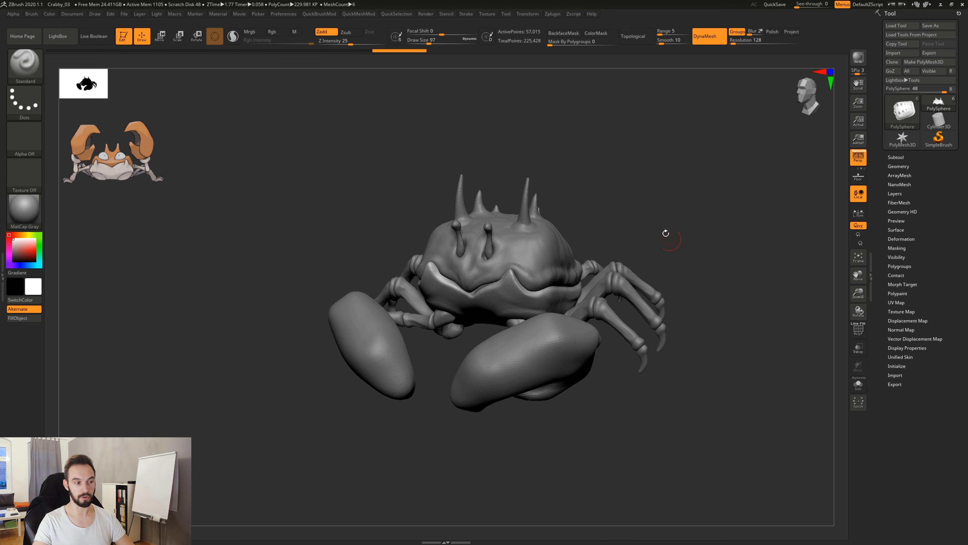
click(894, 157)
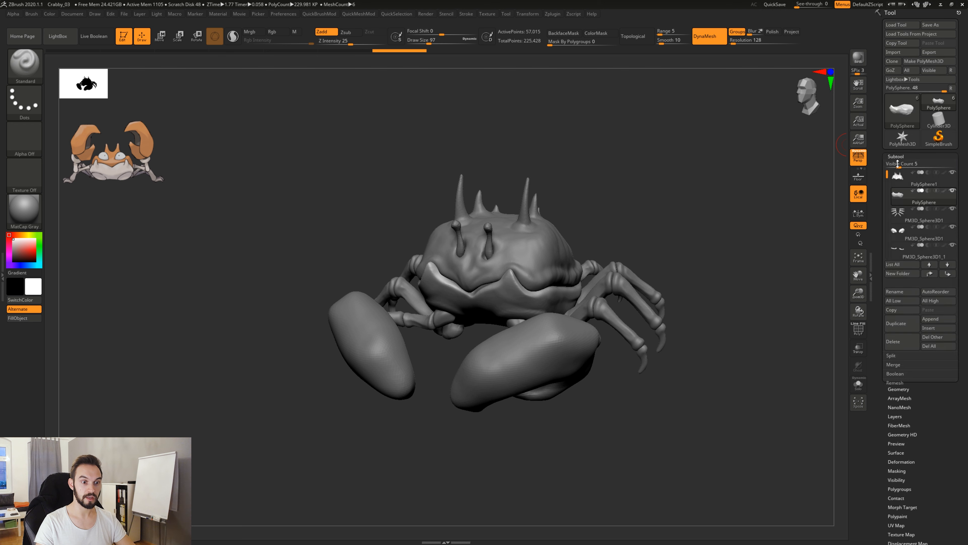
click(953, 210)
click(953, 228)
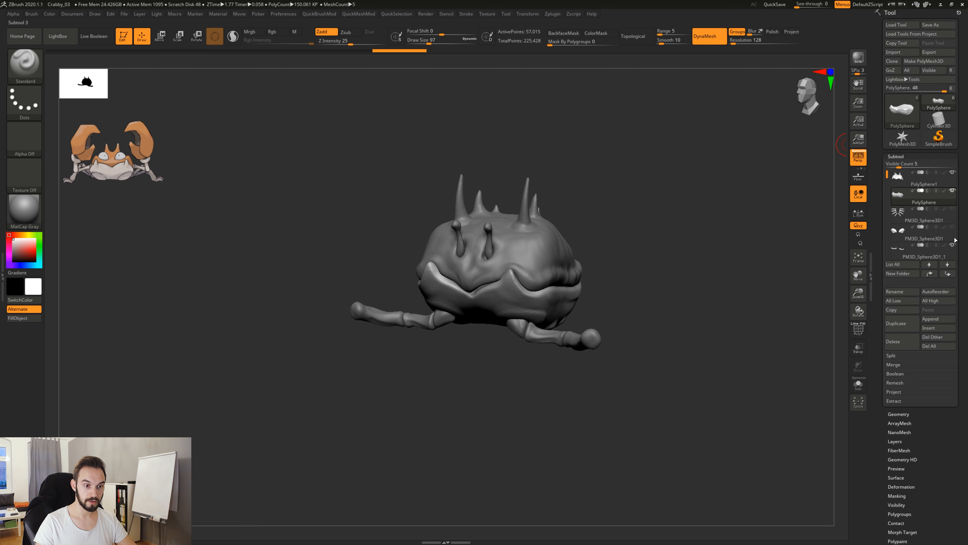
click(954, 248)
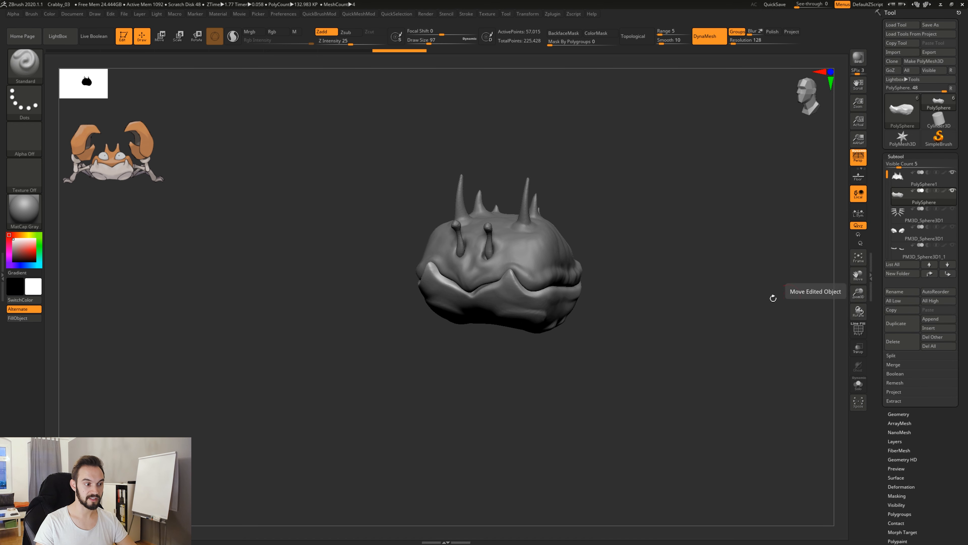
Step: Smooth the lower shell's front lip and the edge beside its pointed mouth corners
drag(772, 296, 636, 343)
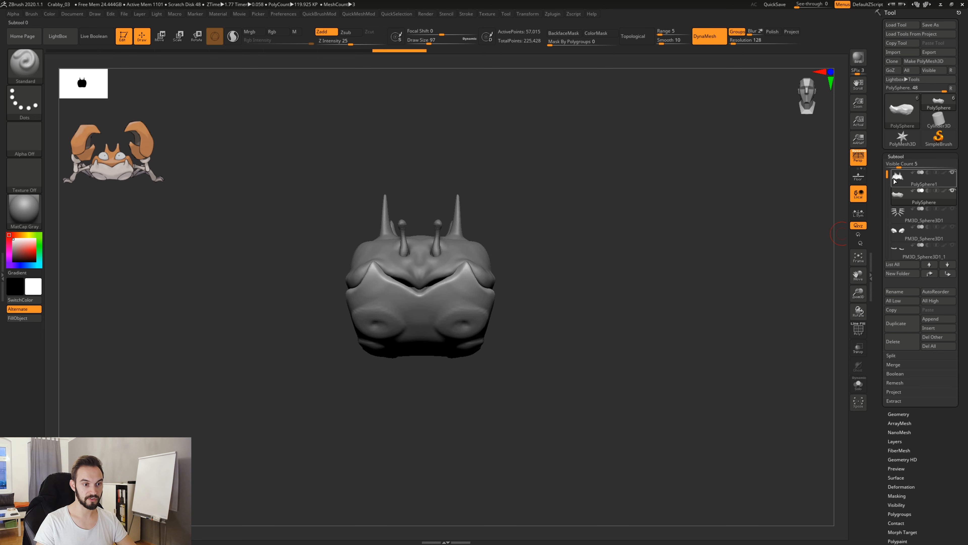
drag(888, 175, 889, 204)
drag(585, 360, 558, 320)
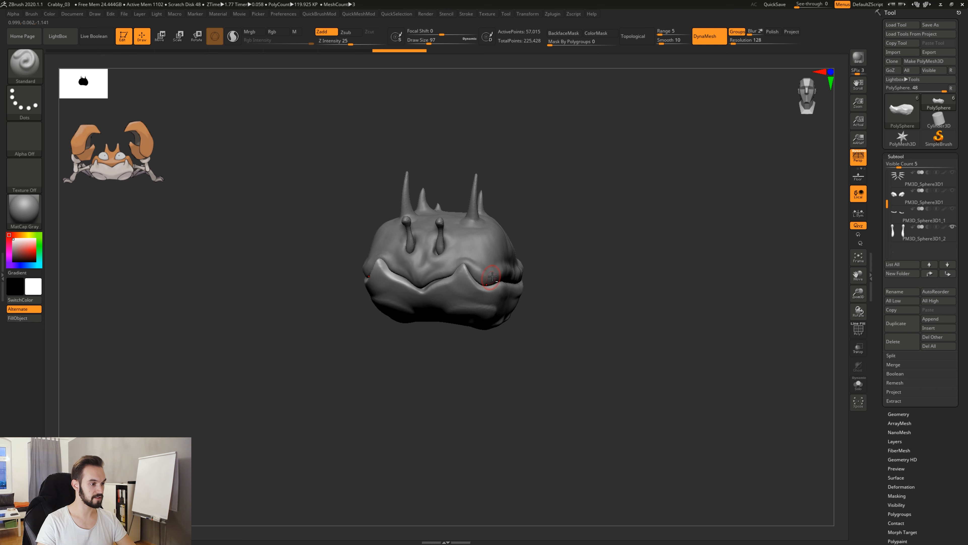
right_drag(492, 280, 555, 424)
right_drag(627, 405, 570, 370)
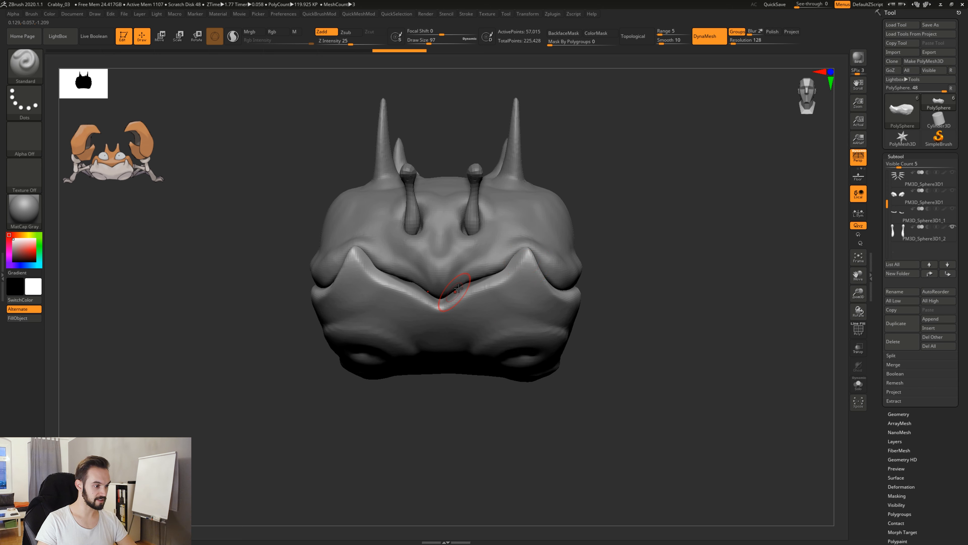
right_drag(459, 288, 425, 284)
mouse_move(717, 316)
right_down()
mouse_move(662, 317)
mouse_move(690, 309)
mouse_move(676, 318)
mouse_move(709, 326)
mouse_move(648, 313)
mouse_move(678, 315)
mouse_move(646, 299)
right_up()
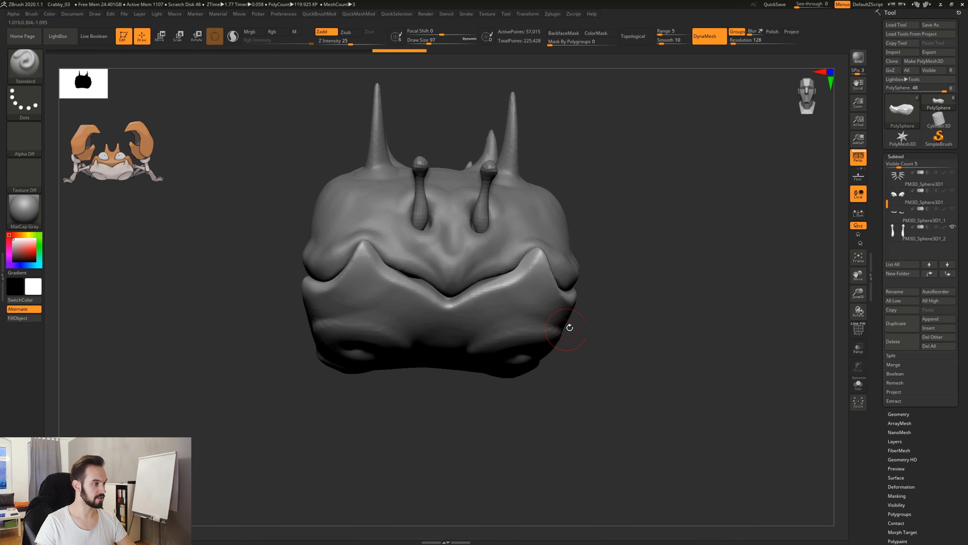
drag(630, 321, 598, 319)
shift+drag(462, 298, 491, 286)
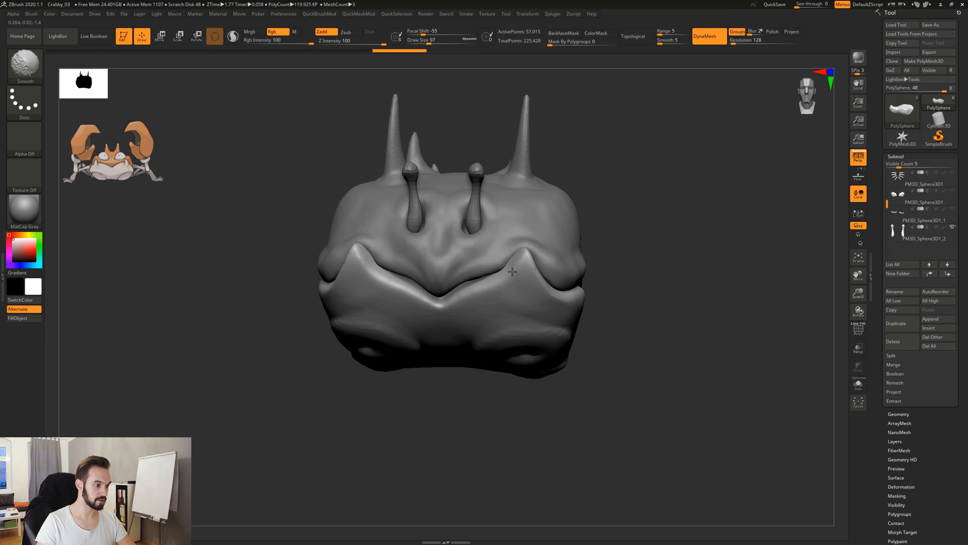
right_drag(517, 269, 514, 275)
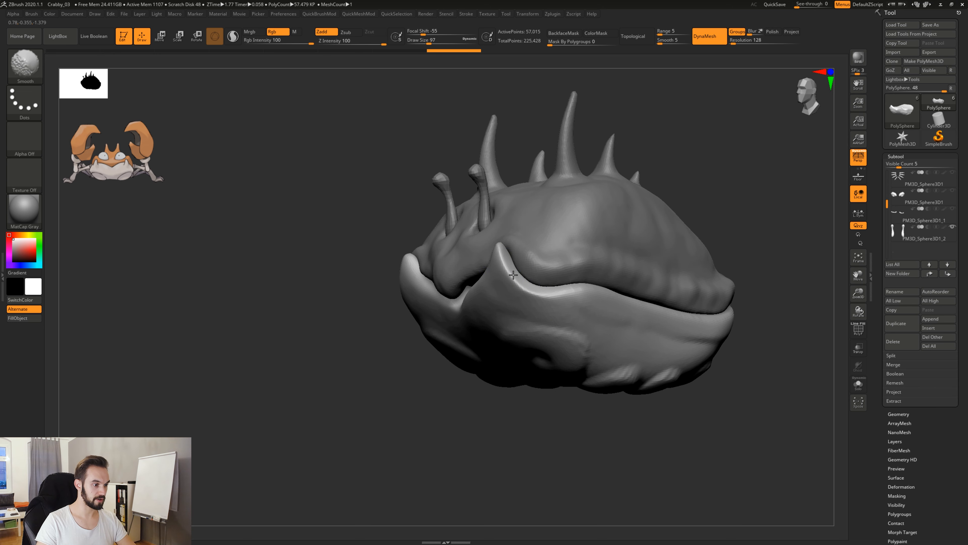
shift+drag(518, 285, 532, 292)
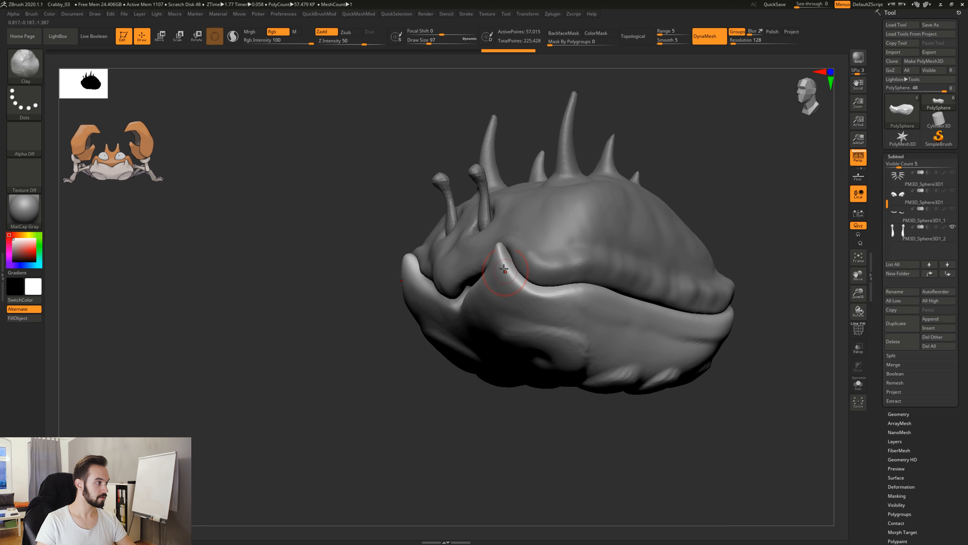
alt+drag(499, 254, 516, 277)
right_drag(518, 236, 513, 315)
key(ctrl+z)
Step: Isolate the lower shell, carve along the rim beside its pointed peaks with the Clay brush and smooth the cut
click(858, 384)
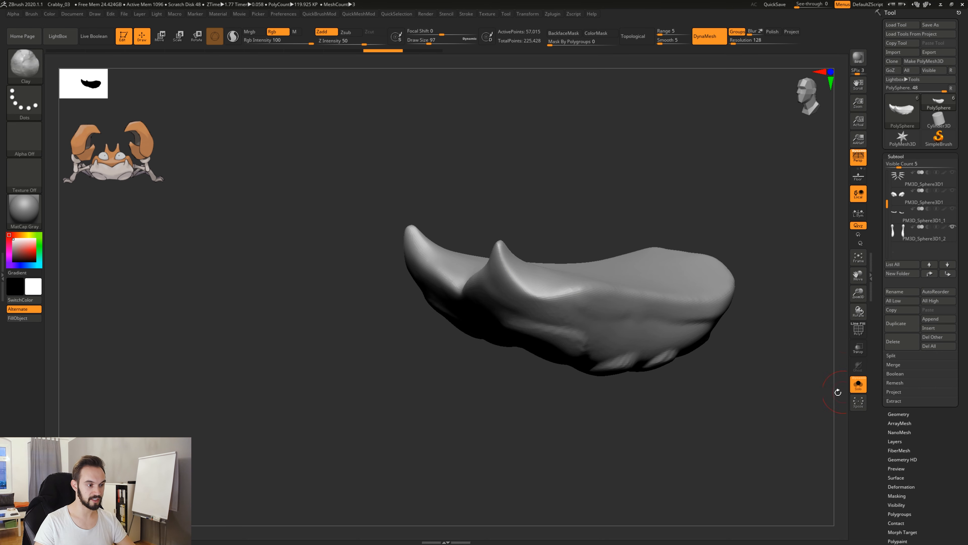
mouse_move(615, 408)
right_down()
mouse_move(549, 417)
mouse_move(520, 364)
right_up()
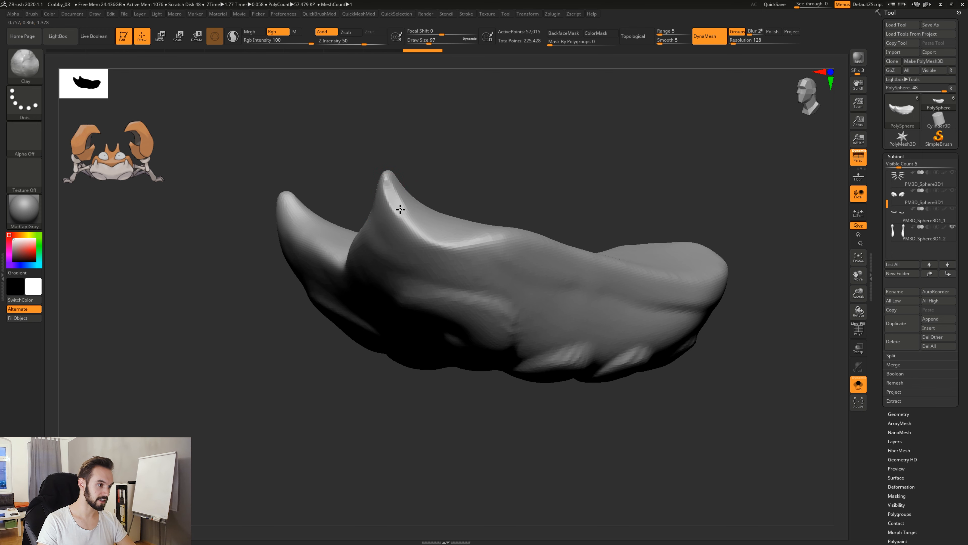
mouse_move(400, 210)
alt+mouse_down()
mouse_move(441, 242)
mouse_move(523, 237)
alt+mouse_up()
key(shift)
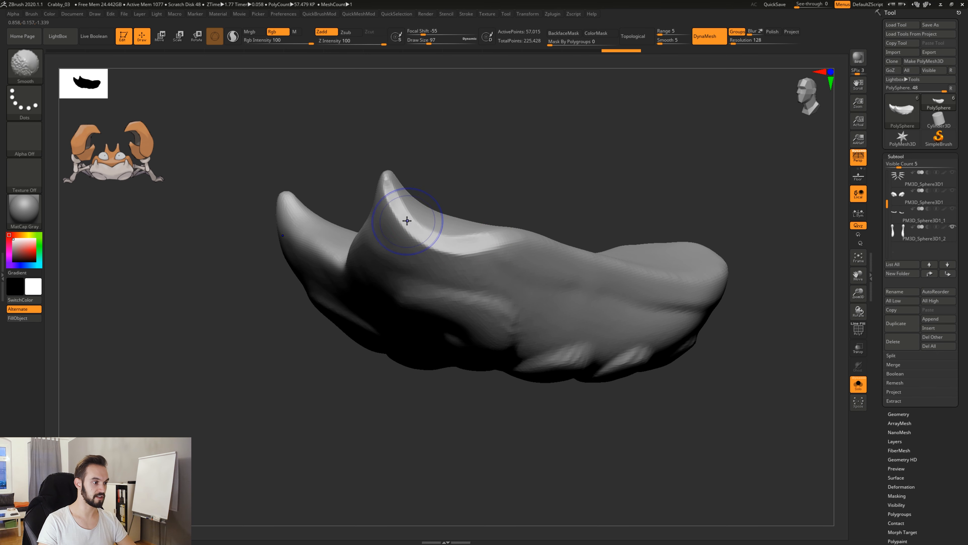
shift+drag(505, 240, 492, 238)
Step: Smooth and refine the outer slopes of the lower shell's pointed peaks
right_drag(335, 202, 385, 209)
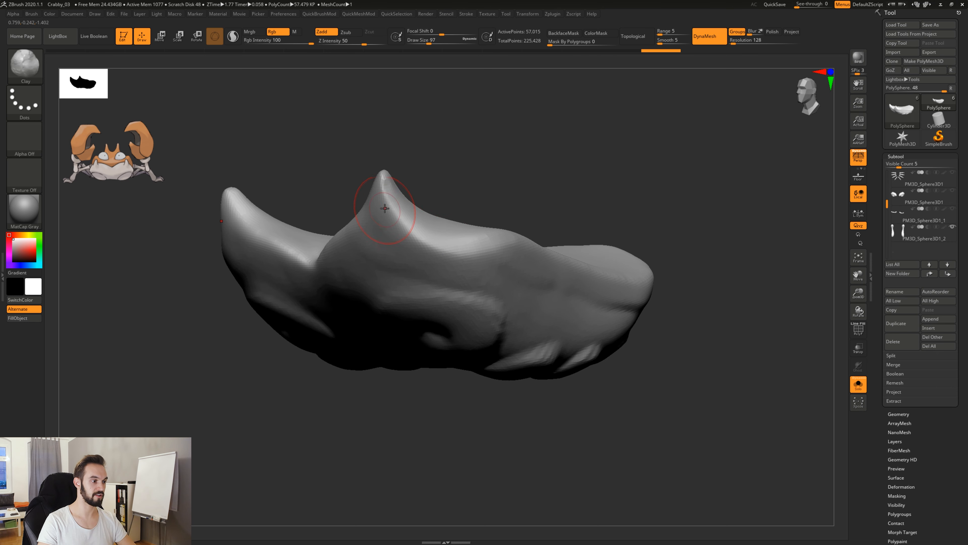
shift+drag(396, 191, 404, 204)
drag(468, 180, 505, 181)
drag(400, 199, 409, 211)
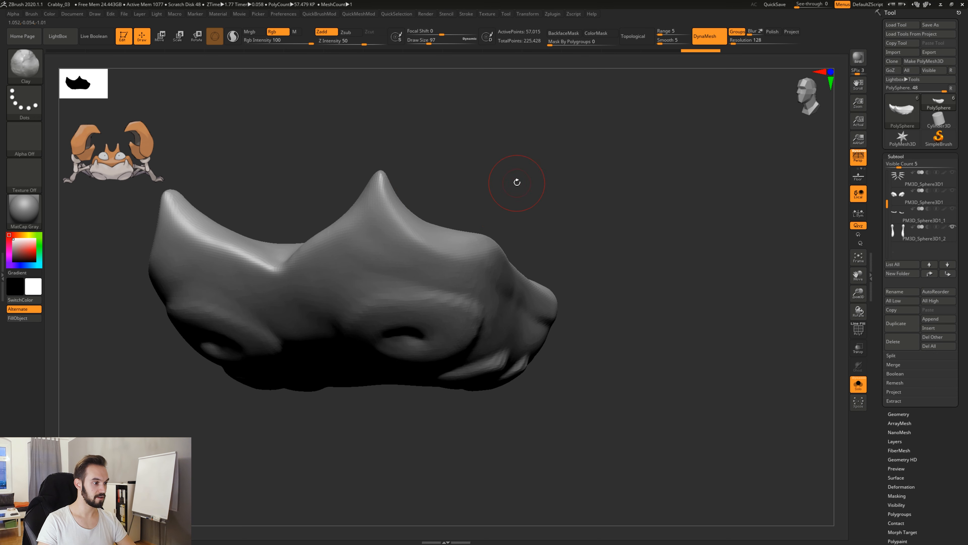
Step: Show the upper shell again and build up a ridge below each lower-shell peak with the Clay brush at draw size 77
mouse_move(516, 182)
mouse_down()
mouse_move(501, 177)
mouse_move(736, 251)
mouse_move(621, 428)
mouse_move(564, 406)
mouse_move(618, 417)
mouse_move(617, 441)
mouse_move(566, 381)
mouse_move(557, 285)
mouse_move(598, 301)
mouse_up()
drag(572, 267, 434, 325)
drag(629, 298, 415, 280)
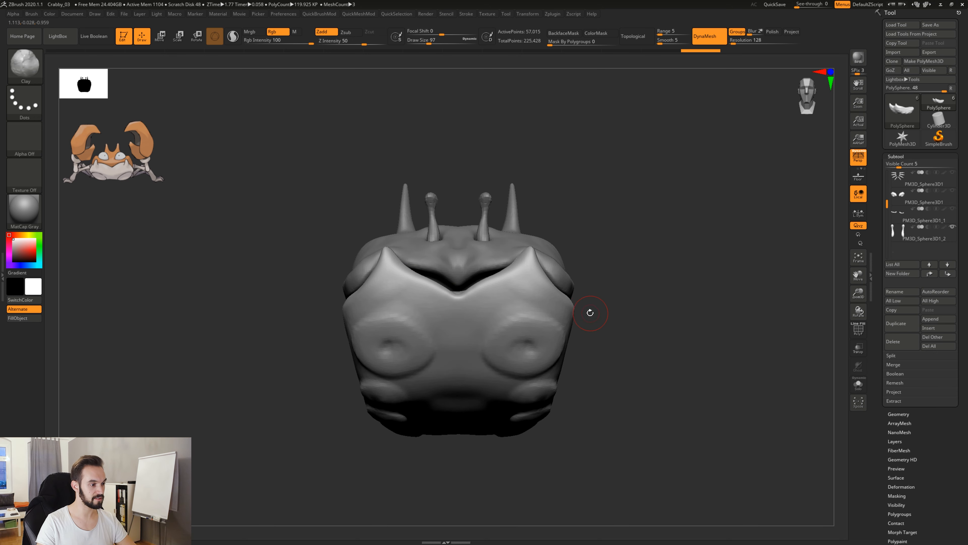
drag(588, 309, 522, 222)
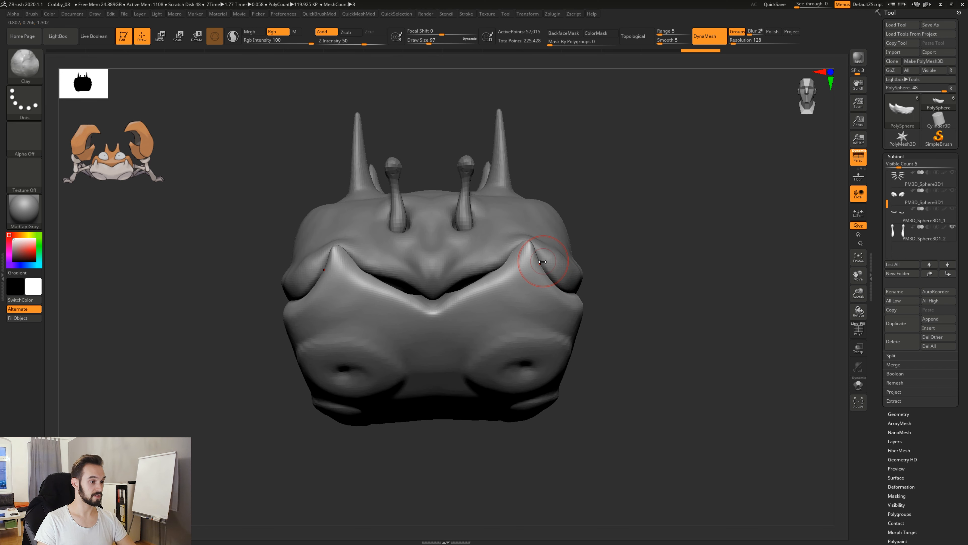
drag(543, 262, 540, 263)
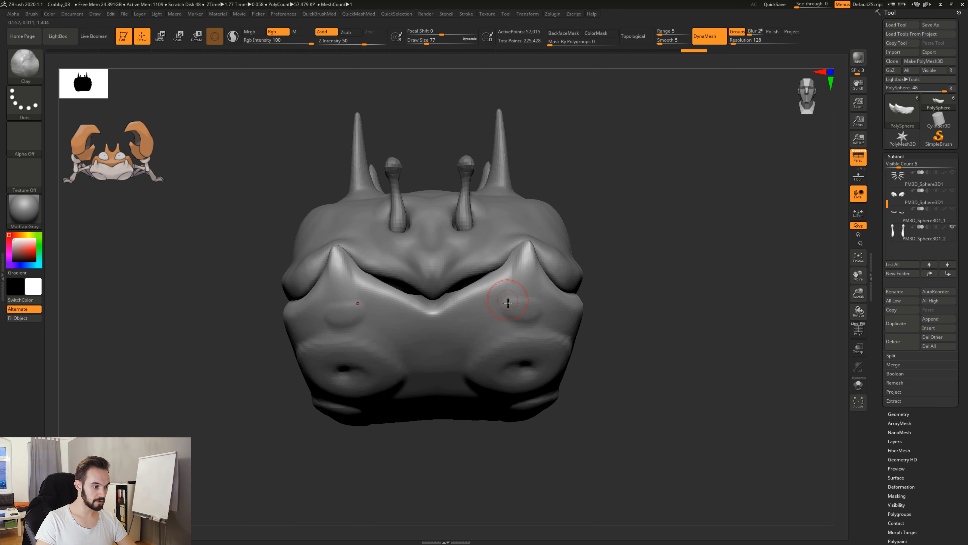
drag(517, 314, 521, 298)
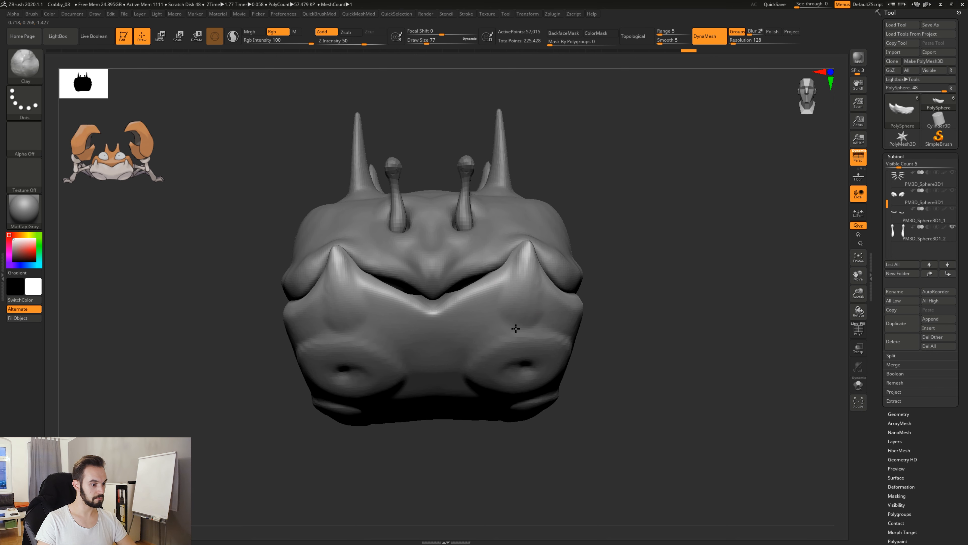
Step: Carve a groove along the underside of the lower shell's lip on both sides with the Clay brush
drag(650, 303, 547, 255)
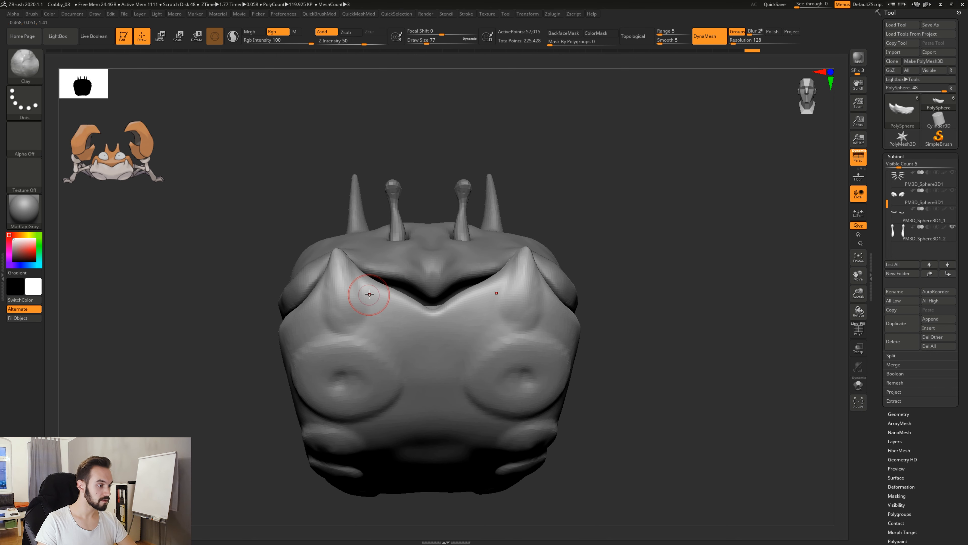
drag(386, 296, 437, 318)
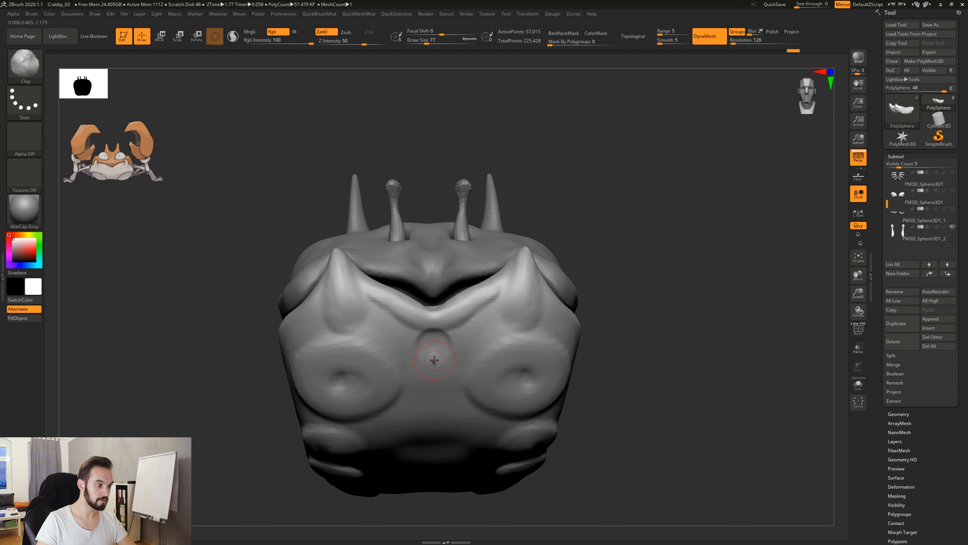
drag(448, 315, 506, 290)
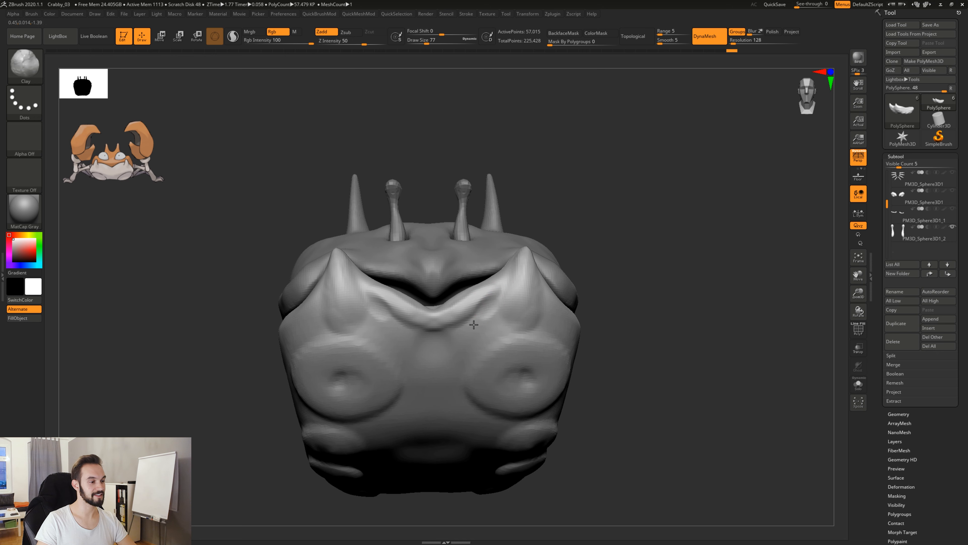
mouse_move(474, 324)
alt+mouse_down()
mouse_move(499, 295)
mouse_move(450, 331)
alt+mouse_up()
mouse_move(599, 325)
mouse_down()
mouse_move(607, 355)
mouse_move(580, 342)
mouse_move(579, 357)
mouse_move(651, 439)
mouse_move(648, 408)
mouse_move(660, 438)
mouse_move(658, 421)
mouse_up()
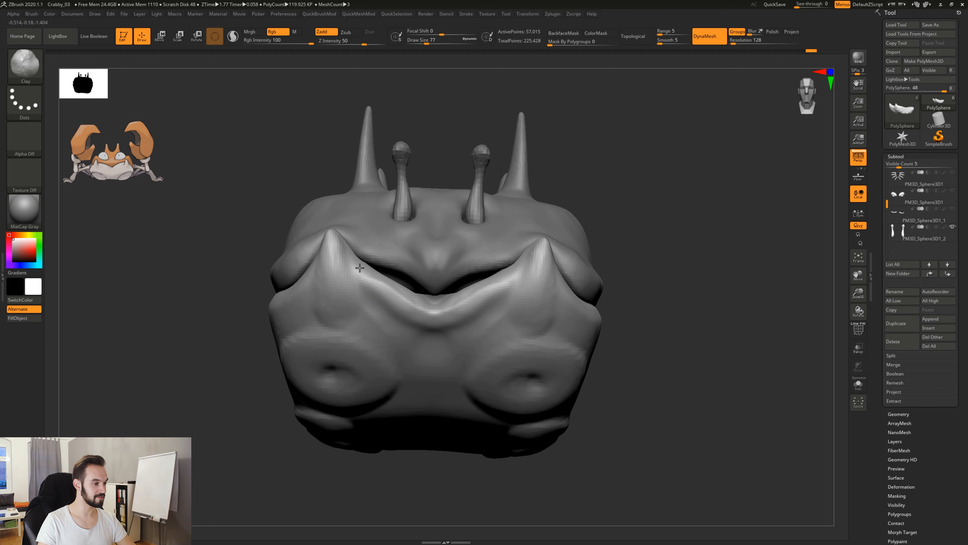
mouse_move(382, 300)
alt+mouse_down()
mouse_move(422, 330)
mouse_move(376, 316)
alt+mouse_up()
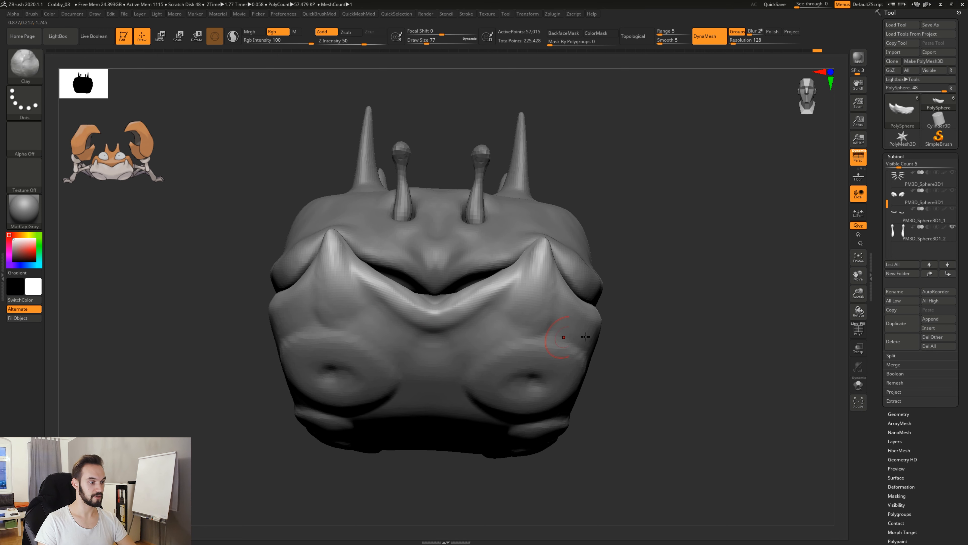
Step: Deepen the groove below the lip toward the mouth corners and smooth the middle of the mouth
drag(640, 336, 641, 292)
mouse_move(488, 309)
alt+mouse_down()
mouse_move(432, 323)
mouse_move(487, 304)
alt+mouse_up()
mouse_move(639, 283)
mouse_down()
mouse_move(656, 321)
mouse_move(641, 330)
mouse_up()
mouse_move(454, 293)
shift+mouse_down()
mouse_move(440, 312)
mouse_move(471, 291)
shift+mouse_up()
drag(614, 259, 613, 214)
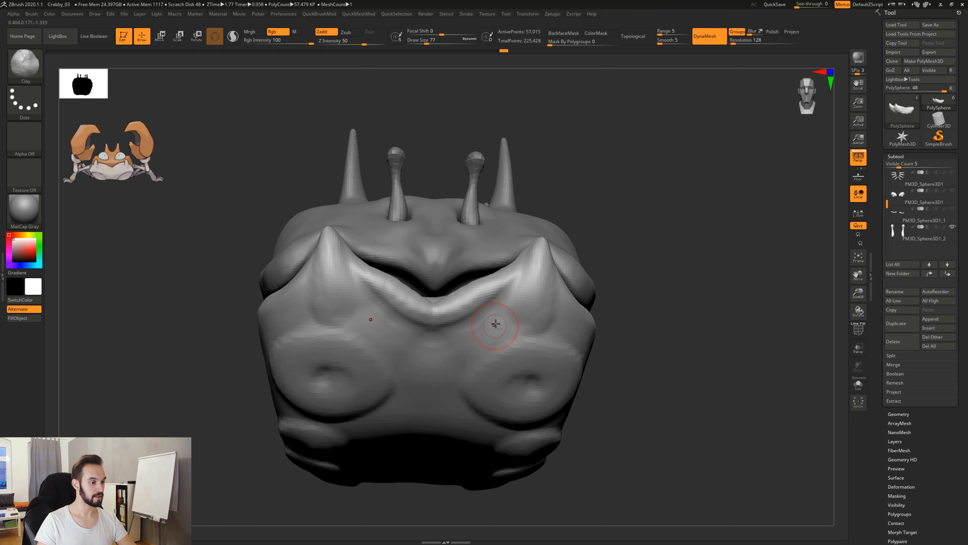
Step: Carve below the middle of the lower lip, undo the last strokes there and smooth the chin
mouse_move(492, 312)
alt+mouse_down()
mouse_move(461, 335)
mouse_move(437, 338)
mouse_move(445, 338)
alt+mouse_up()
key(ctrl)
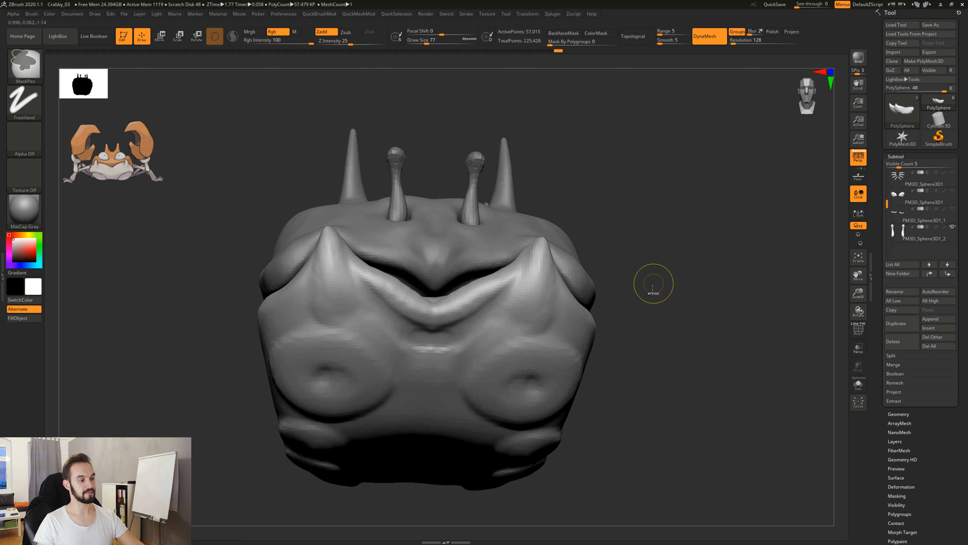
key(ctrl+z)
key(ctrl+z)
shift+drag(471, 353, 435, 353)
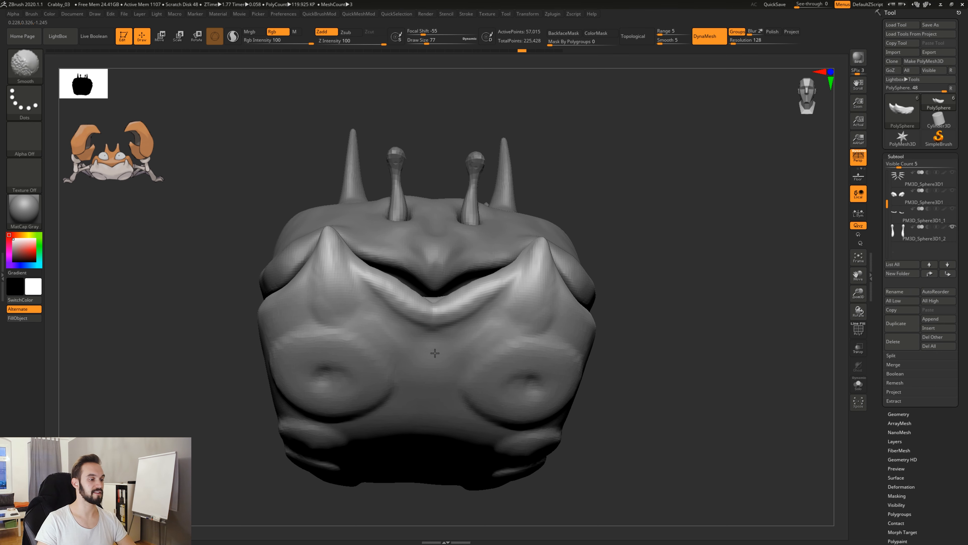
Step: Try to carve a hollow under the centre of the lower lip with the Clay brush and smooth its edges
mouse_move(645, 287)
mouse_down()
mouse_move(704, 291)
mouse_move(659, 340)
mouse_move(662, 368)
mouse_up()
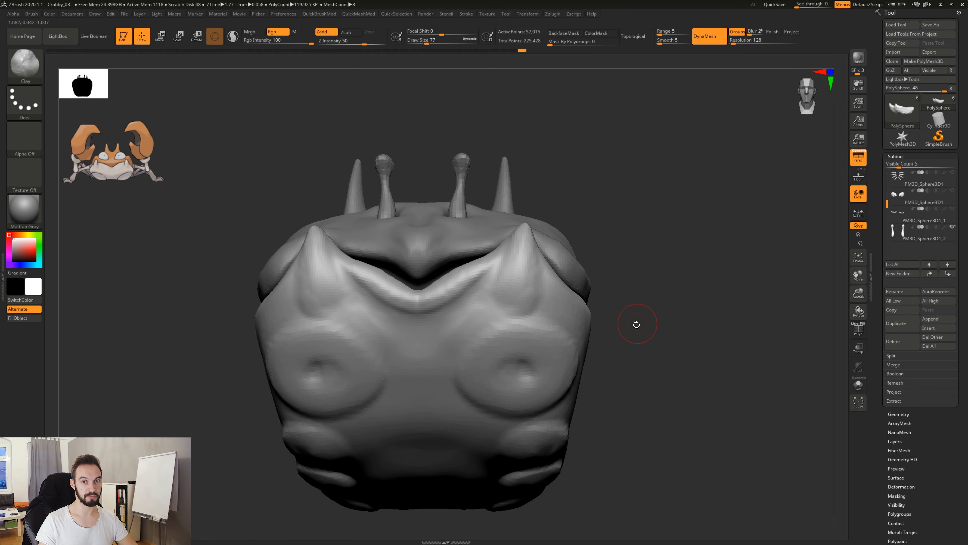
alt+drag(631, 327, 673, 357)
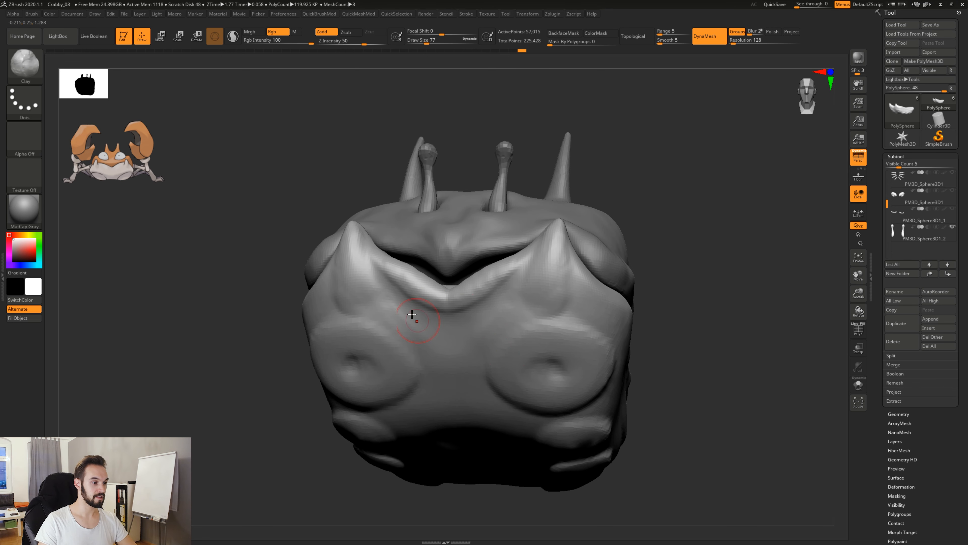
drag(713, 301, 610, 330)
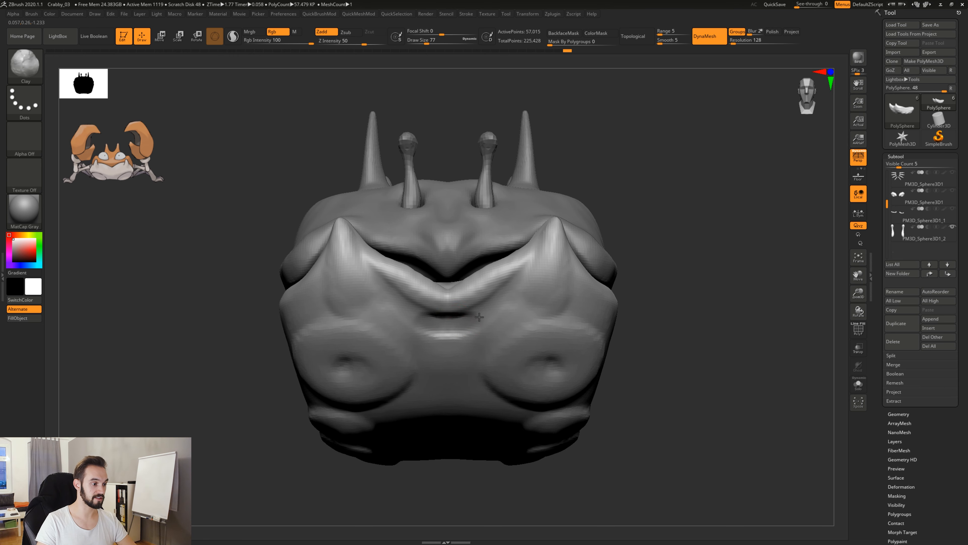
drag(663, 340, 496, 346)
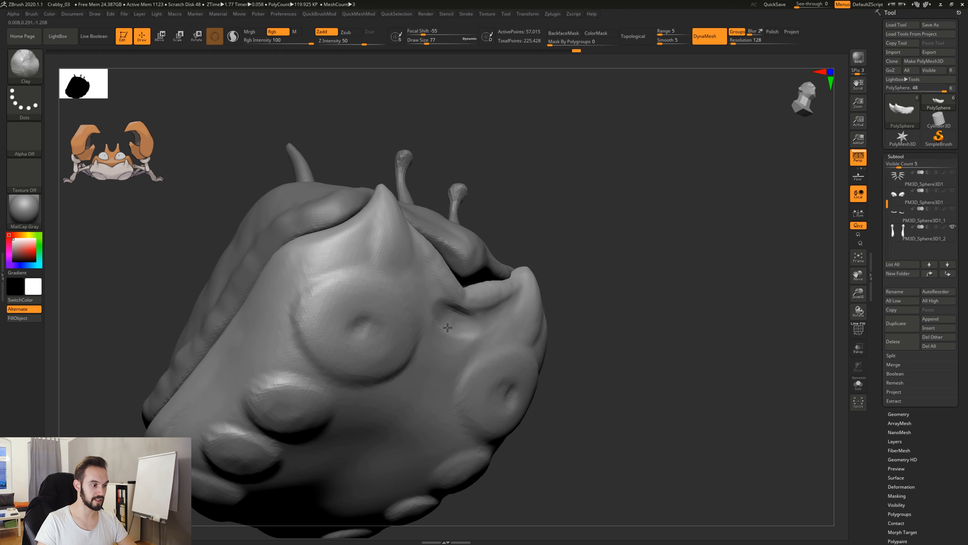
key(shift)
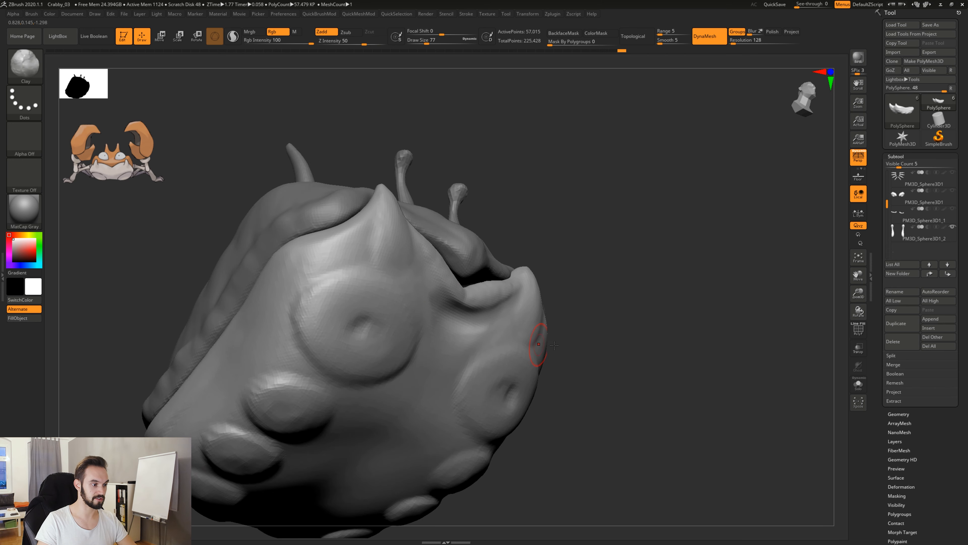
shift+drag(530, 335, 644, 399)
mouse_move(701, 437)
alt+mouse_down()
mouse_move(664, 396)
mouse_move(673, 404)
mouse_move(646, 421)
alt+mouse_up()
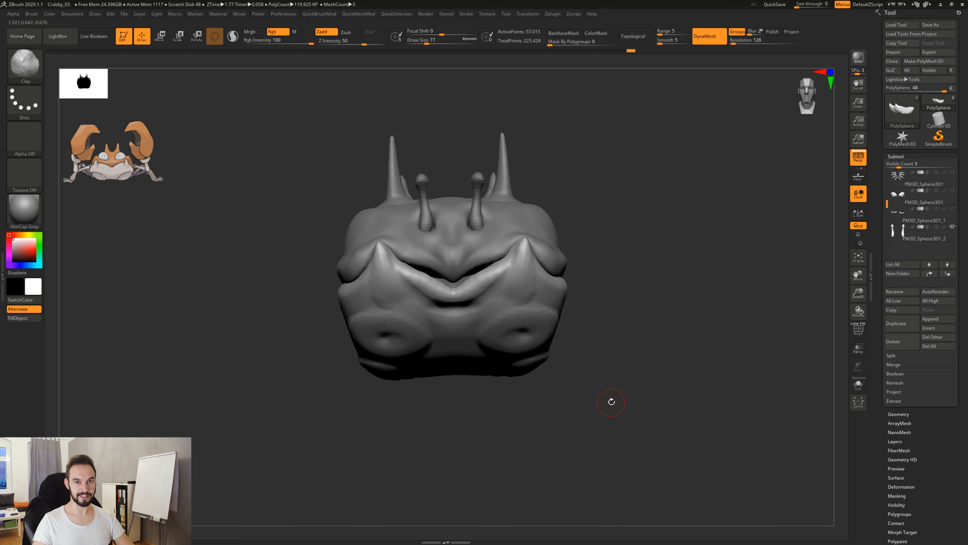
key(ctrl)
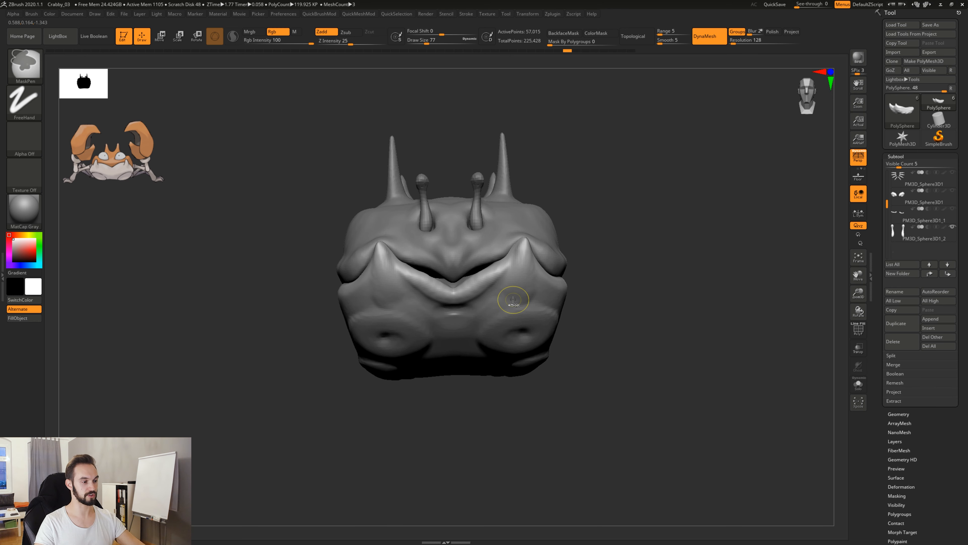
key(shift)
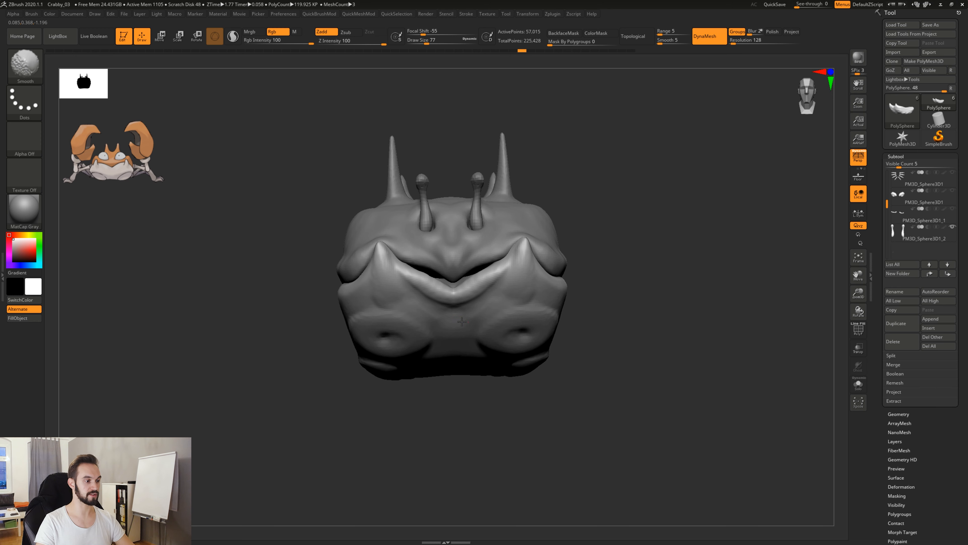
Step: Refine and smooth the chin surface directly below the lower lip
shift+click(462, 322)
click(475, 343)
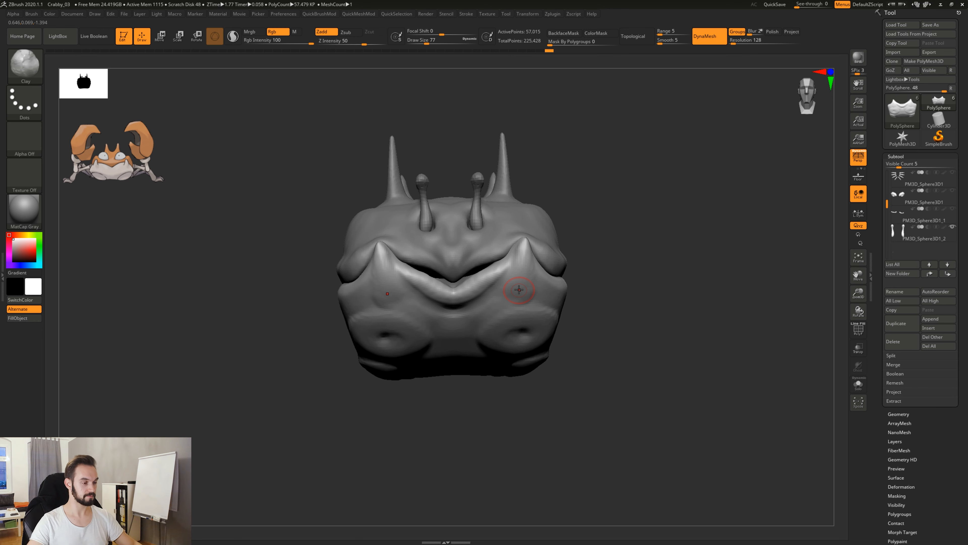
mouse_move(551, 384)
mouse_down()
mouse_move(577, 434)
mouse_move(574, 366)
mouse_up()
shift+drag(474, 309, 467, 316)
Step: Set the draw size to 112 and carve a round socket into the front pair of bumps on the lower shell
mouse_move(598, 292)
mouse_down()
mouse_move(649, 379)
mouse_move(627, 351)
mouse_up()
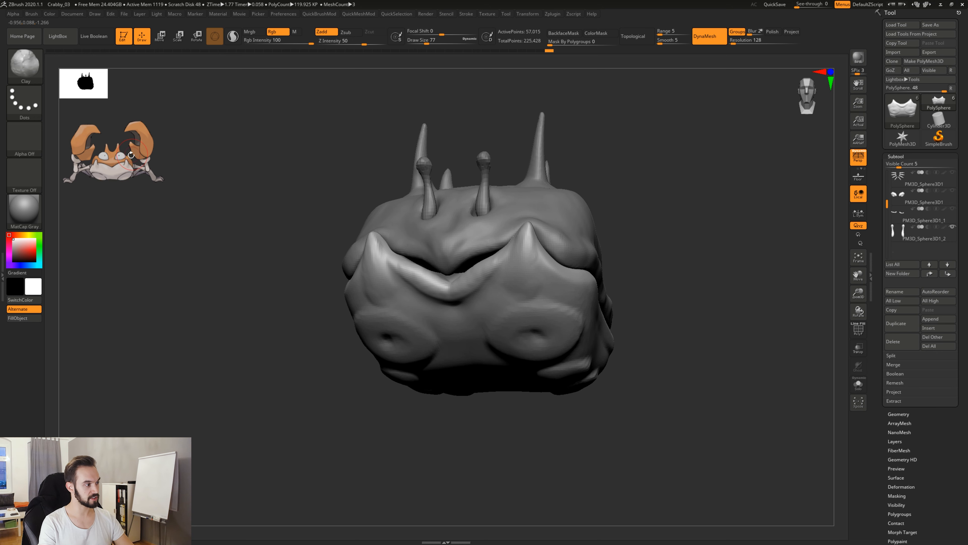
mouse_move(645, 259)
mouse_down()
mouse_move(644, 301)
mouse_move(503, 234)
mouse_move(507, 263)
mouse_move(642, 303)
mouse_move(544, 258)
mouse_up()
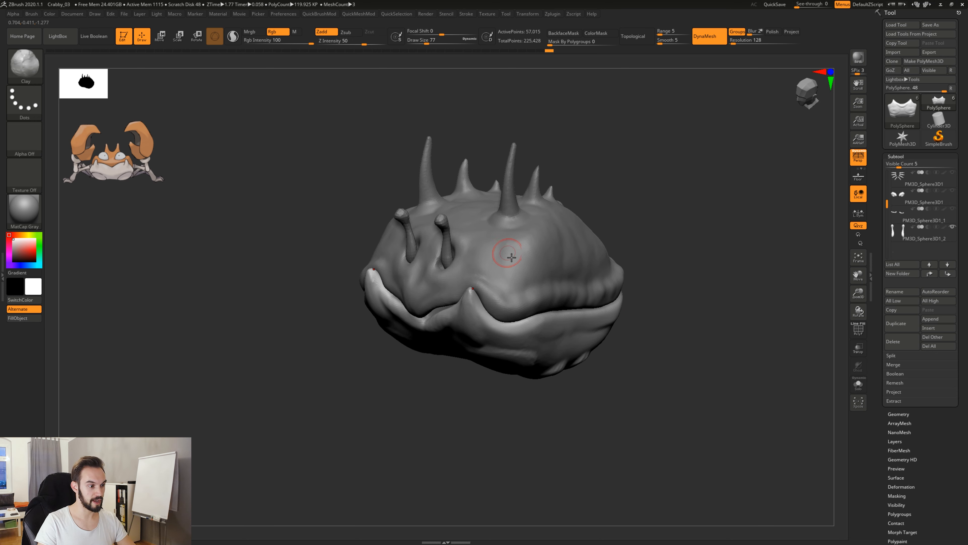
mouse_move(653, 275)
mouse_down()
mouse_move(667, 261)
mouse_move(685, 168)
mouse_up()
drag(597, 369, 642, 332)
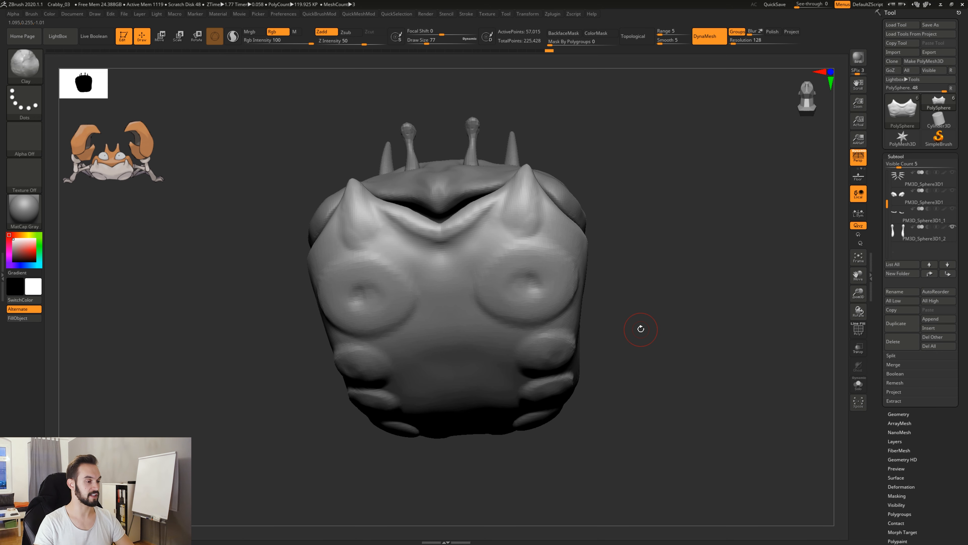
mouse_move(621, 261)
mouse_down()
mouse_move(512, 206)
mouse_move(623, 342)
mouse_move(621, 375)
mouse_move(497, 217)
mouse_up()
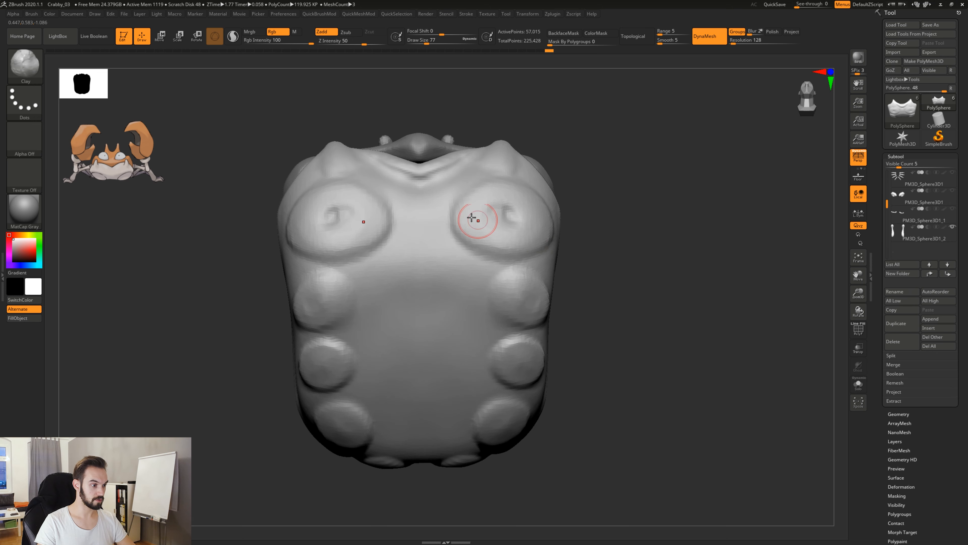
mouse_move(587, 327)
mouse_down()
mouse_move(627, 335)
mouse_move(619, 331)
mouse_up()
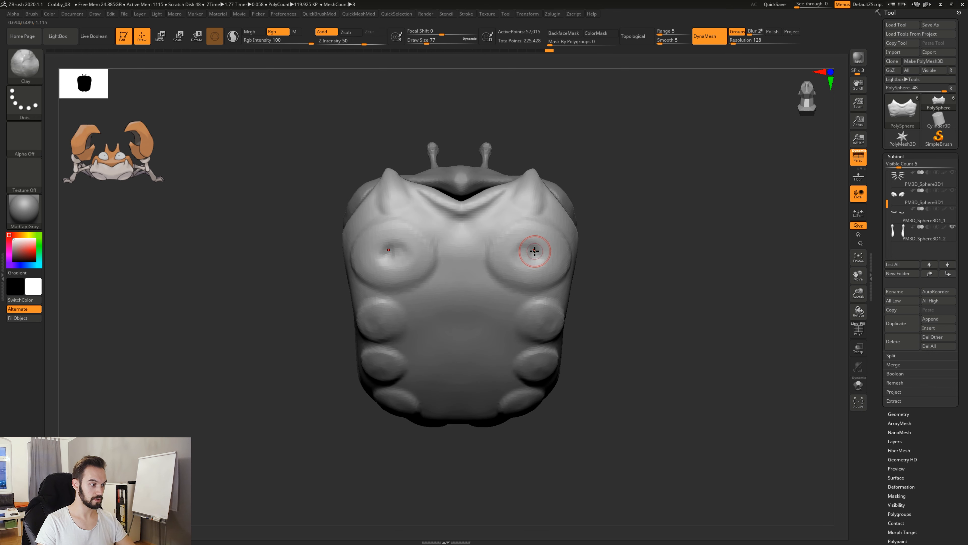
key(space)
drag(535, 237, 535, 255)
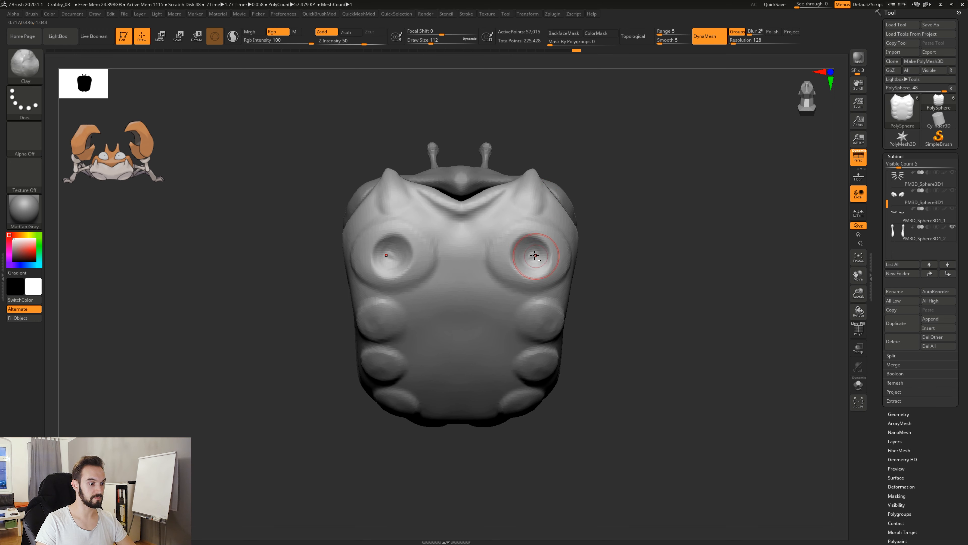
Step: Carve leg sockets into the second, third and fourth pairs of underside bumps and smooth their insides
right_drag(540, 318, 539, 325)
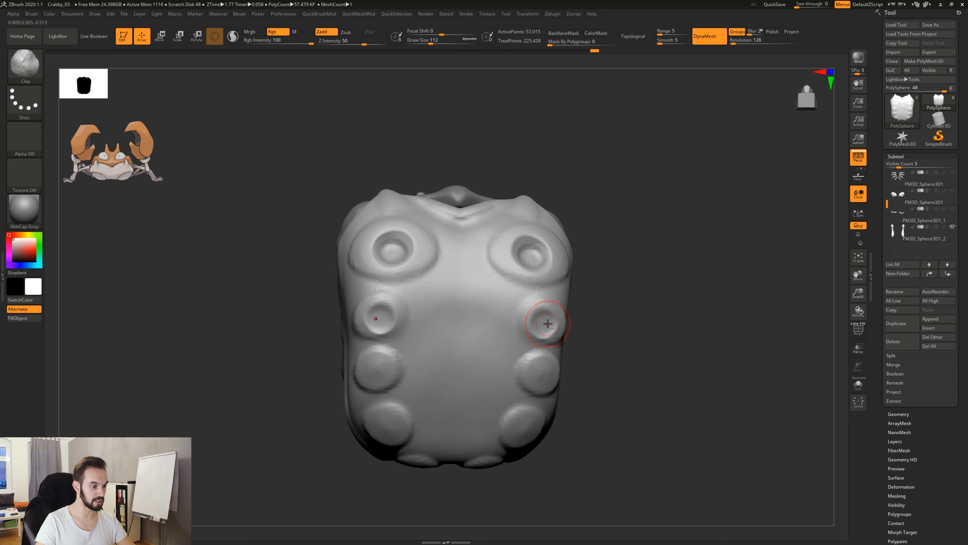
alt+drag(548, 324, 544, 363)
right_drag(544, 376, 543, 370)
alt+drag(544, 370, 539, 379)
shift+drag(539, 377, 542, 377)
alt+drag(522, 427, 531, 437)
shift+drag(531, 439, 524, 442)
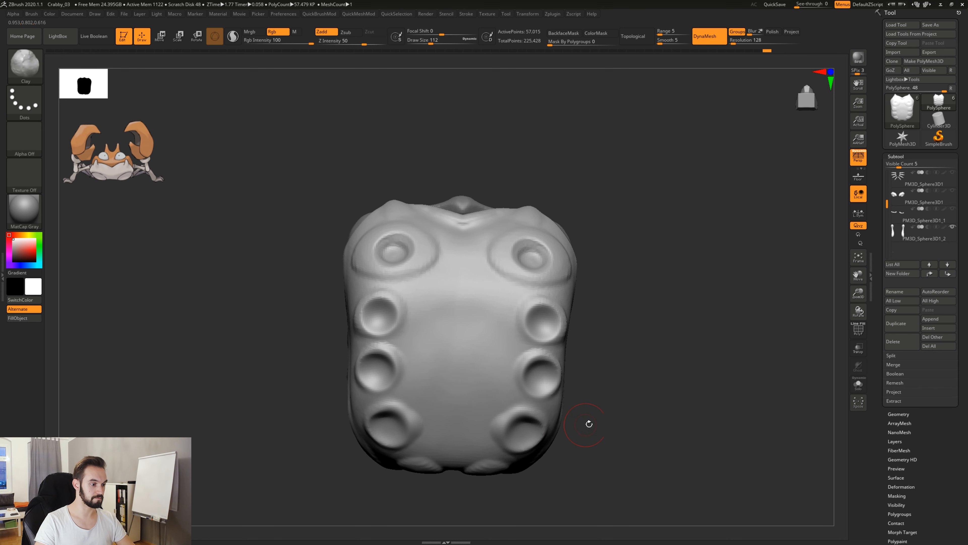
Step: Show the legs and reshape the shell around their sockets with the Move brush at draw size 202
drag(589, 424, 598, 413)
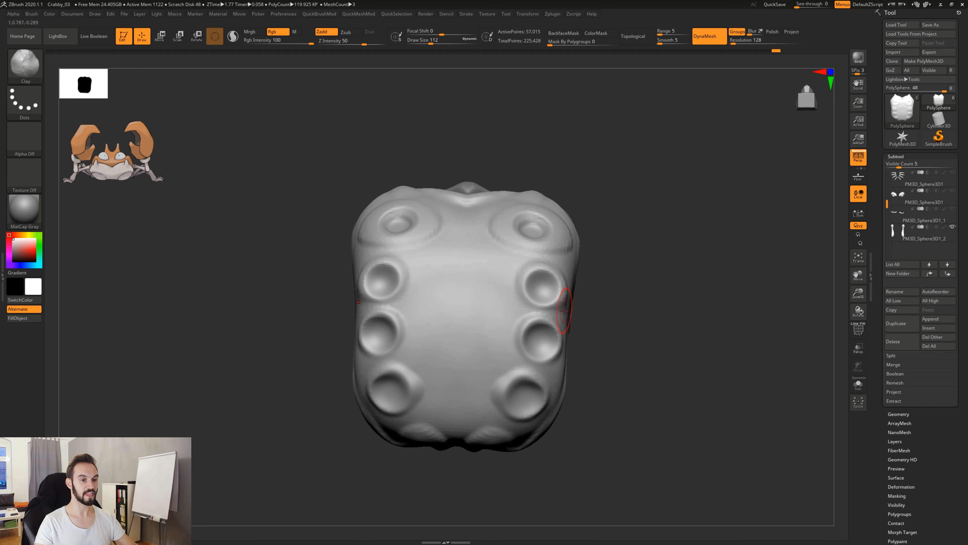
click(953, 173)
drag(685, 221, 681, 203)
key(b)
key(m)
key(v)
key(space)
drag(527, 232, 535, 229)
drag(547, 270, 531, 322)
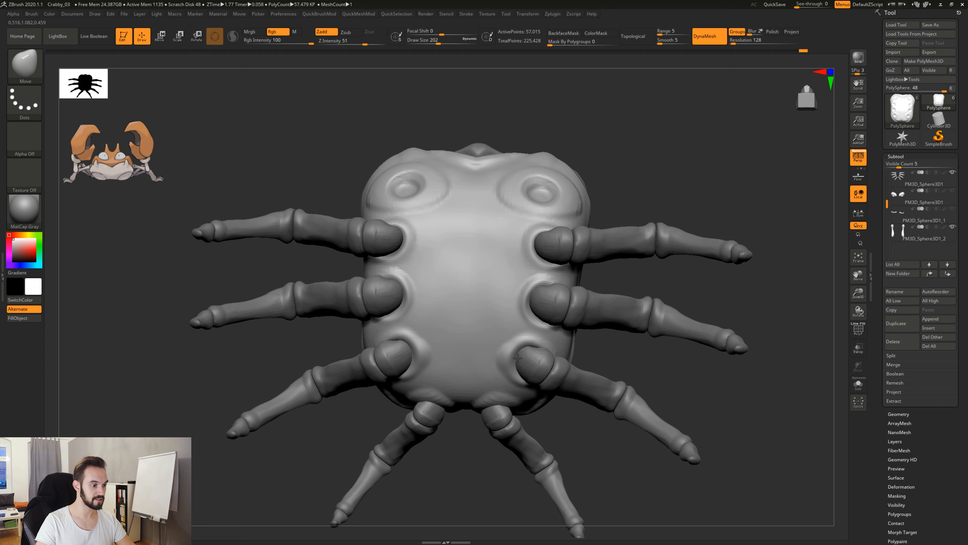
drag(657, 371, 577, 254)
drag(599, 219, 581, 264)
Step: Build up the rims around the leg sockets with the Standard brush at draw size 71
key(b)
key(s)
key(t)
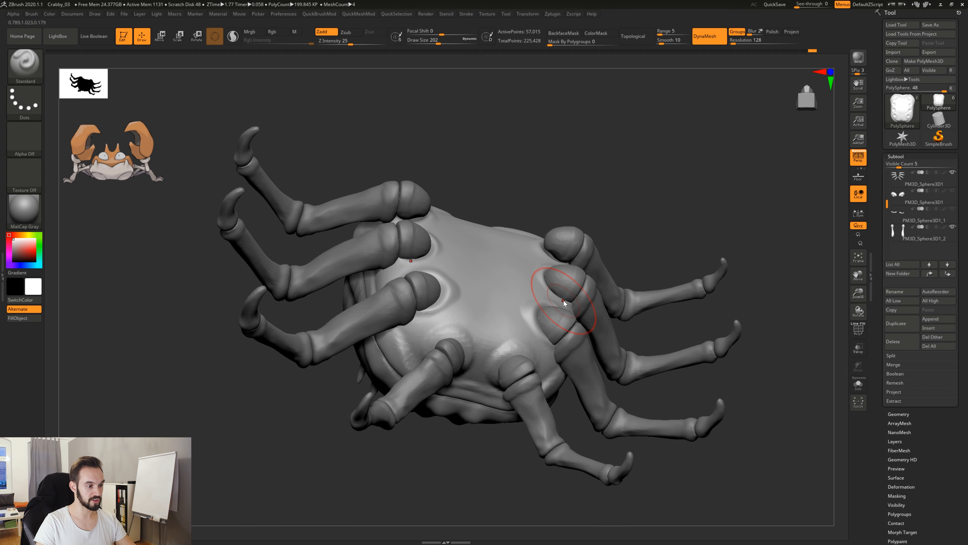
key(s)
drag(563, 301, 550, 300)
drag(576, 205, 569, 237)
mouse_move(553, 317)
mouse_down()
mouse_move(528, 315)
mouse_move(529, 349)
mouse_move(523, 313)
mouse_up()
mouse_move(553, 265)
mouse_down()
mouse_move(554, 301)
mouse_move(546, 265)
mouse_up()
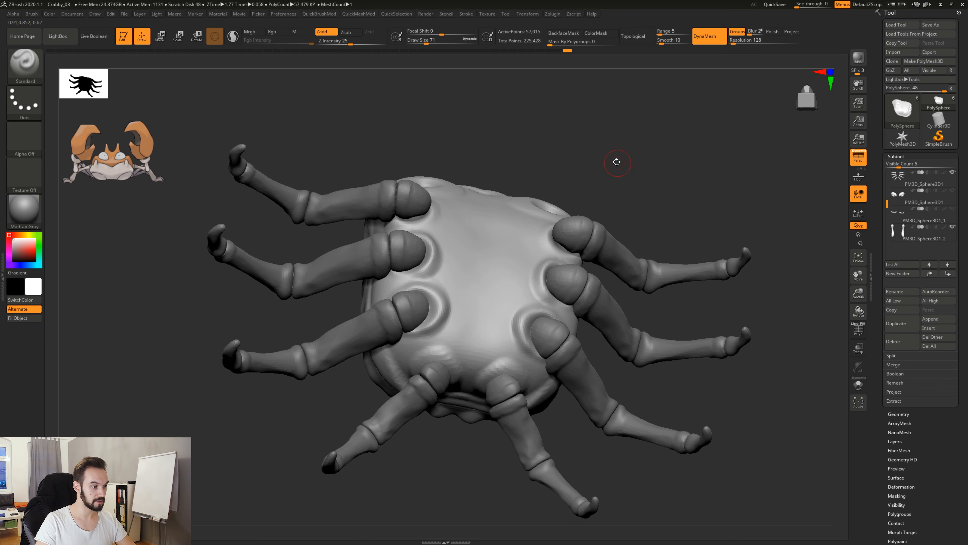
drag(616, 161, 614, 198)
mouse_move(555, 209)
mouse_down()
mouse_move(550, 227)
mouse_move(558, 208)
mouse_up()
drag(634, 169, 498, 231)
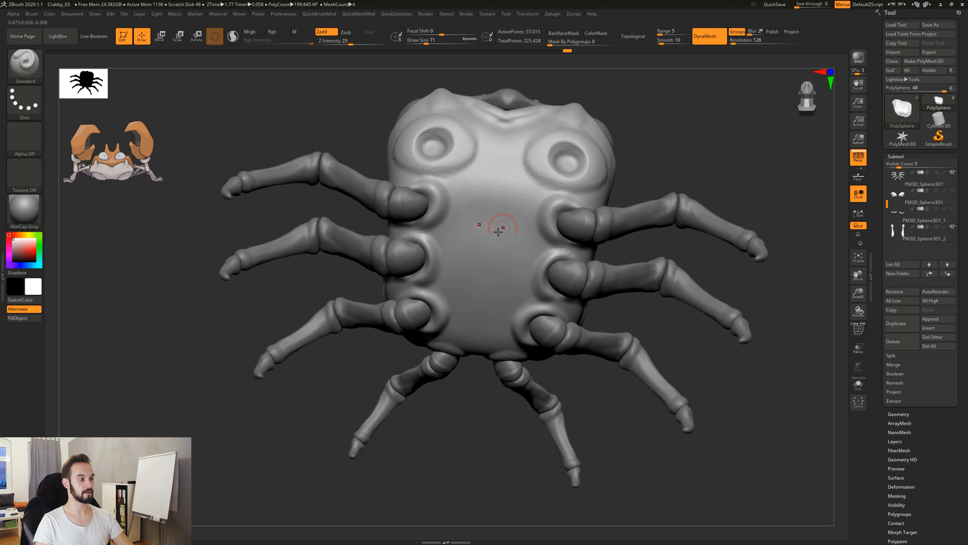
Step: Build up the shell beside the rear leg sockets with the Clay brush and smooth the transition
drag(769, 298, 567, 233)
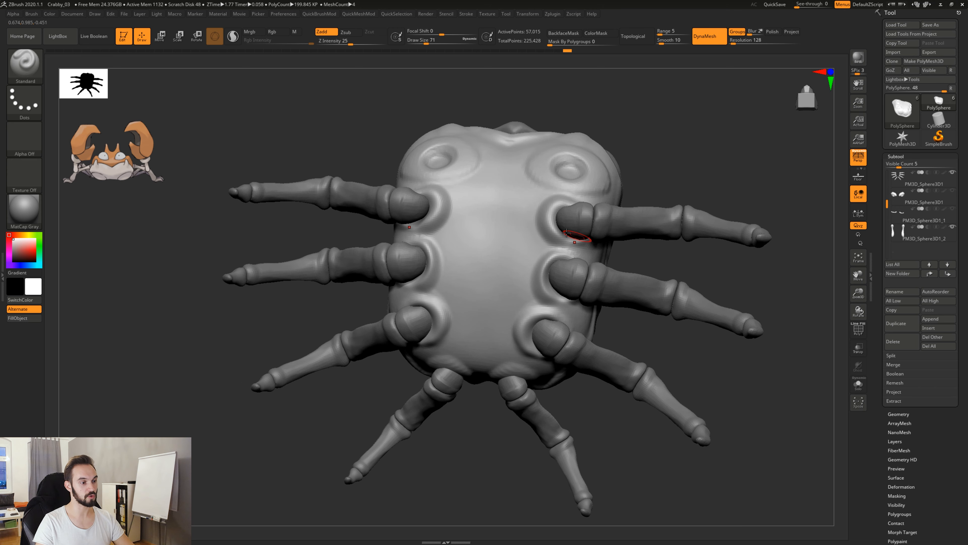
drag(686, 163, 654, 243)
key(ctrl)
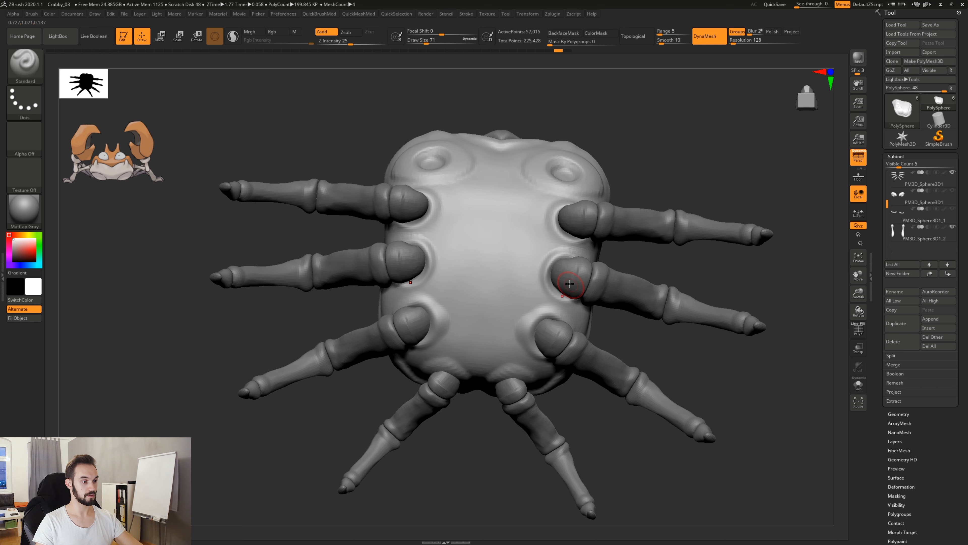
key(b)
key(c)
key(l)
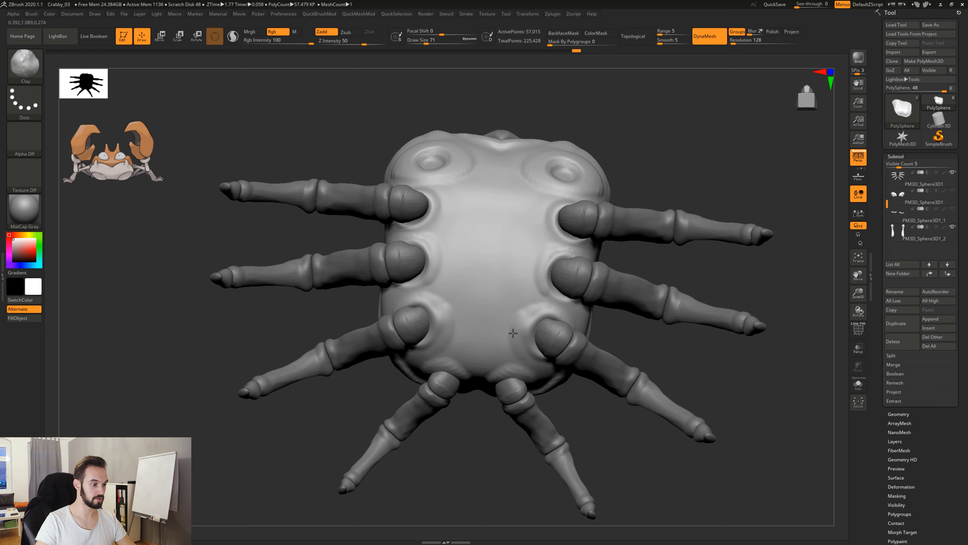
right_drag(513, 333, 516, 369)
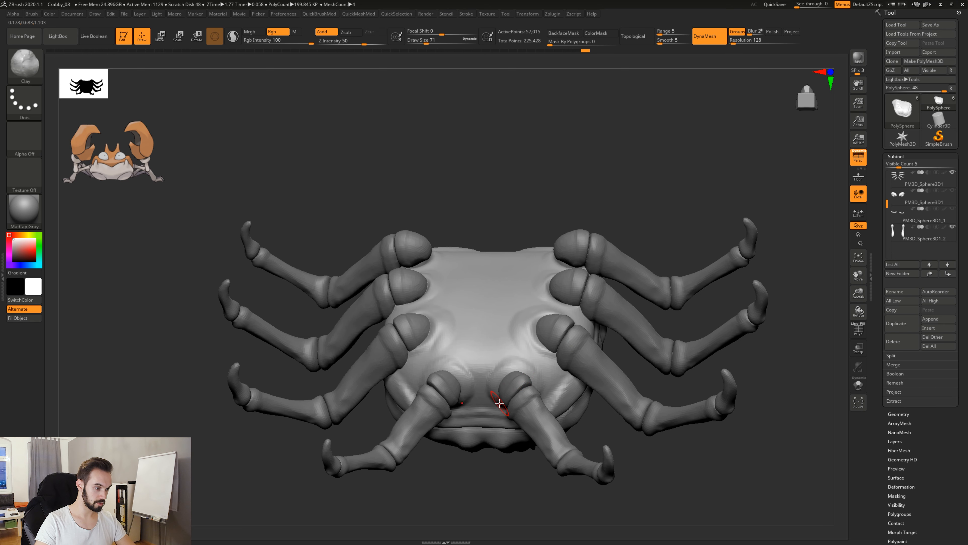
drag(498, 383, 491, 376)
key(shift)
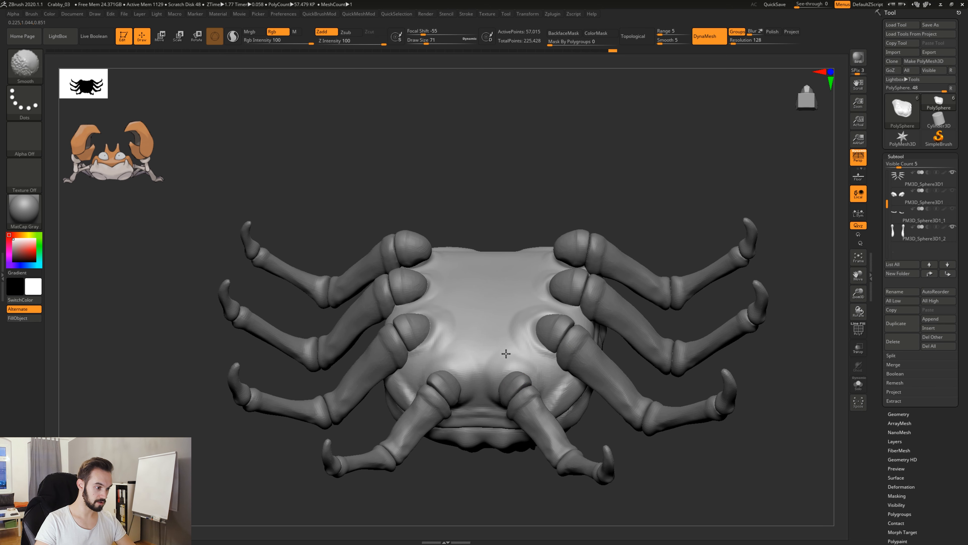
right_drag(518, 339, 537, 308)
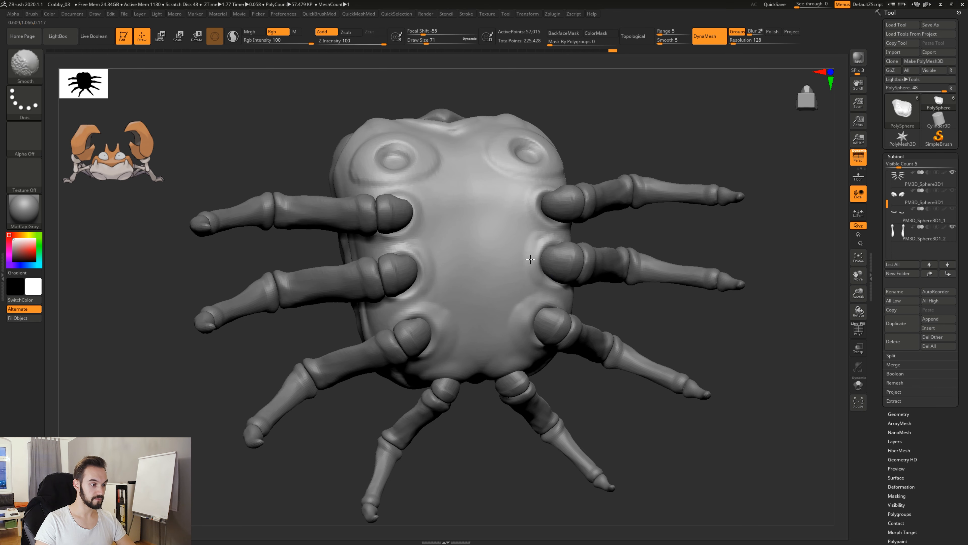
right_drag(544, 209, 573, 134)
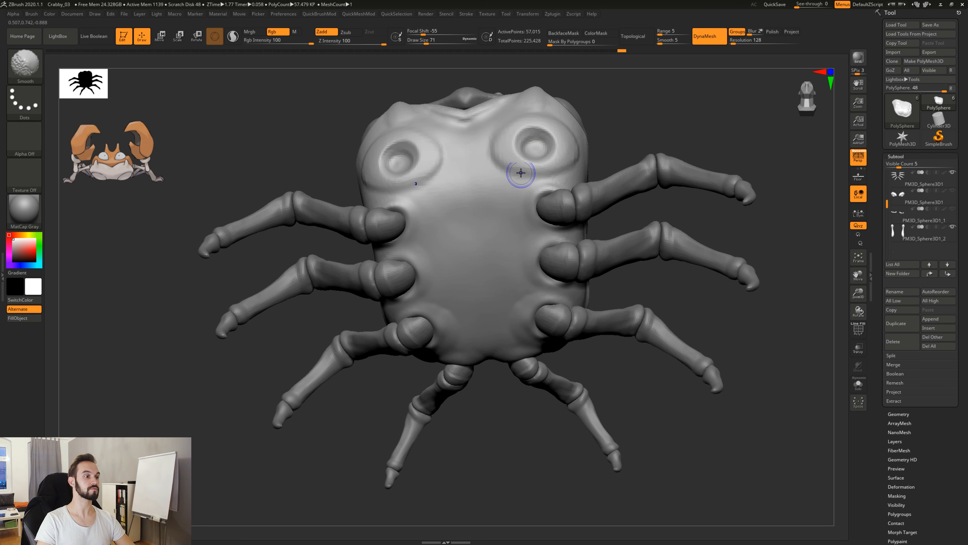
Step: Show the claw arms and build up the lower shell around their front sockets with the Clay brush
mouse_move(514, 174)
right_down()
mouse_move(655, 124)
mouse_move(724, 159)
mouse_move(735, 219)
right_up()
click(947, 216)
click(953, 209)
right_drag(503, 193, 528, 196)
mouse_move(515, 197)
mouse_down()
mouse_move(507, 232)
mouse_move(515, 198)
mouse_up()
mouse_move(514, 198)
mouse_down()
mouse_move(504, 216)
mouse_move(507, 198)
mouse_up()
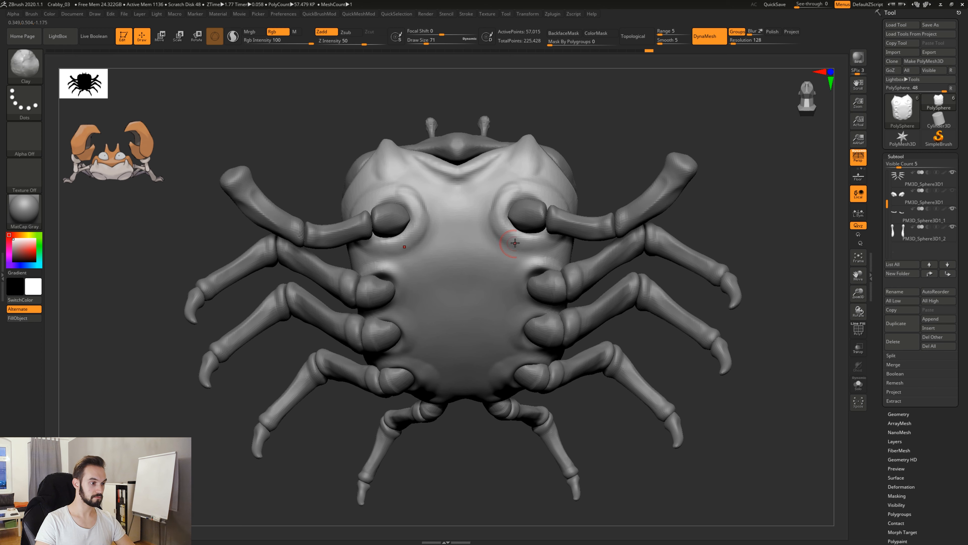
drag(504, 186, 494, 230)
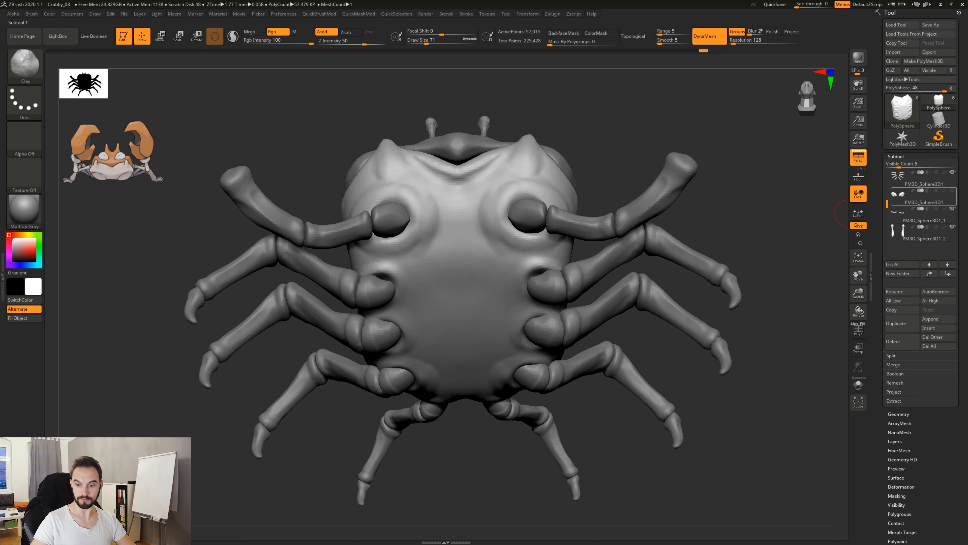
Step: Hide the claw arms and the legs, keeping the body and eye stalks shown, and turn to the underside
mouse_move(923, 195)
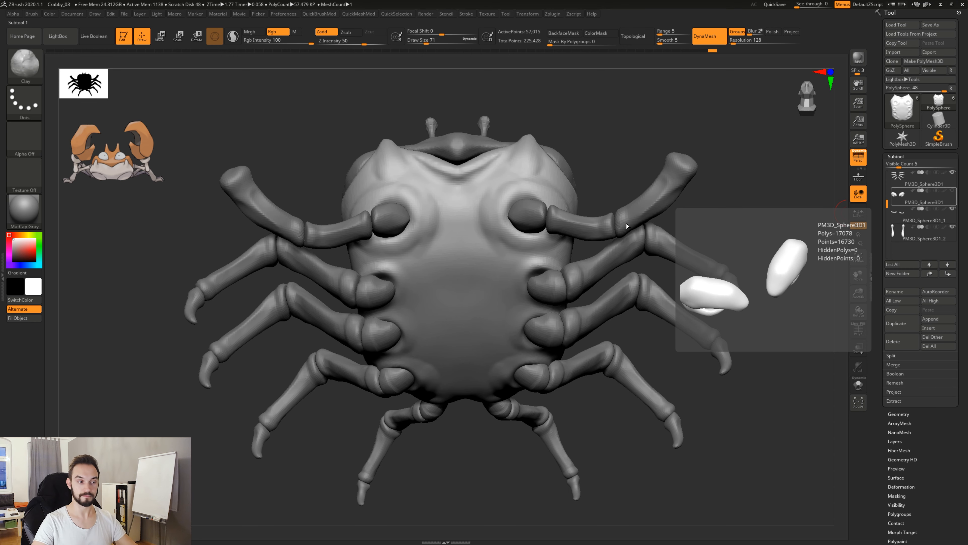
drag(609, 143, 607, 188)
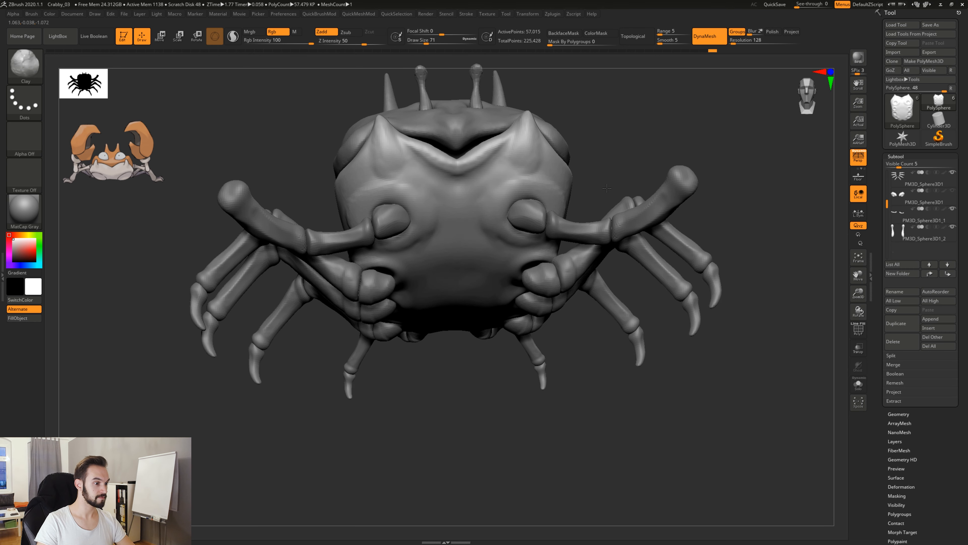
alt+drag(611, 391, 610, 343)
drag(610, 343, 640, 389)
drag(641, 389, 630, 396)
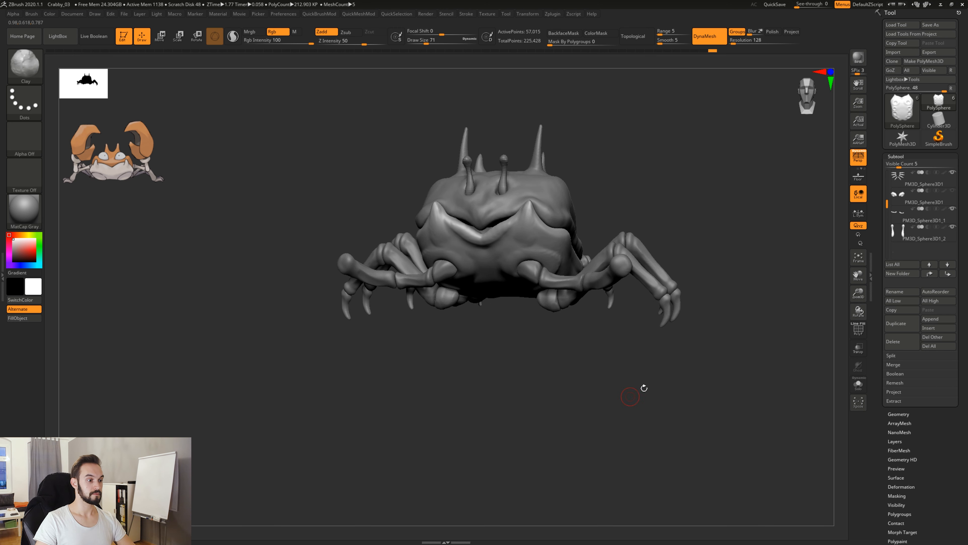
click(952, 226)
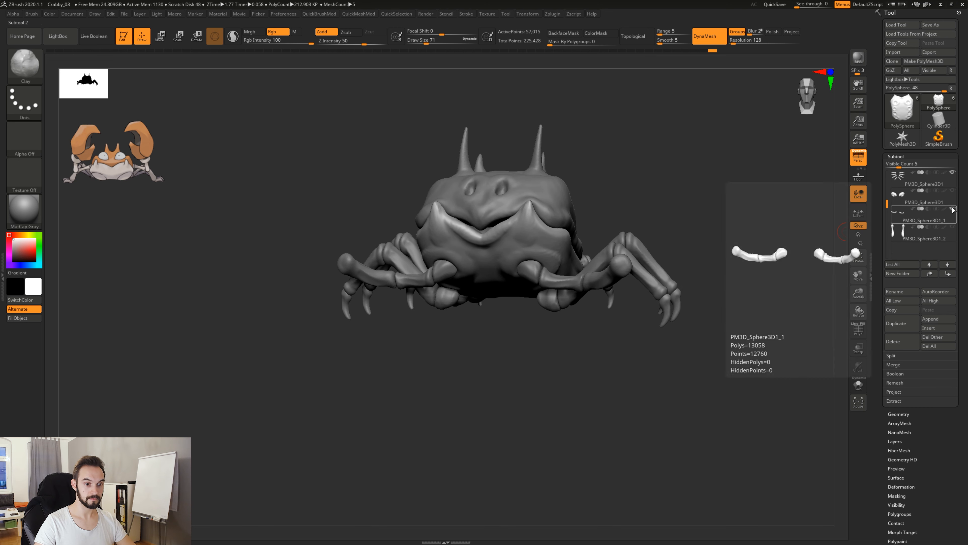
click(953, 227)
click(953, 209)
click(953, 173)
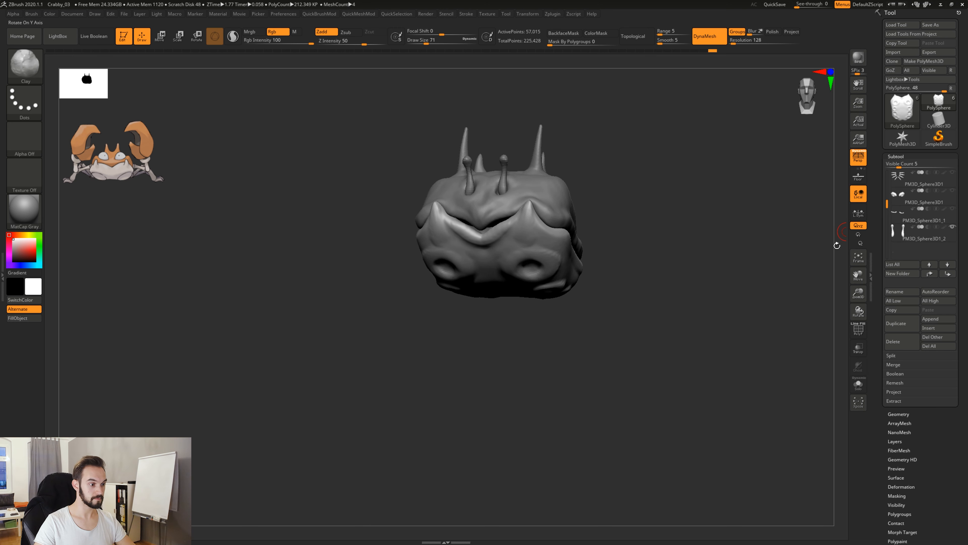
alt+drag(618, 335, 641, 430)
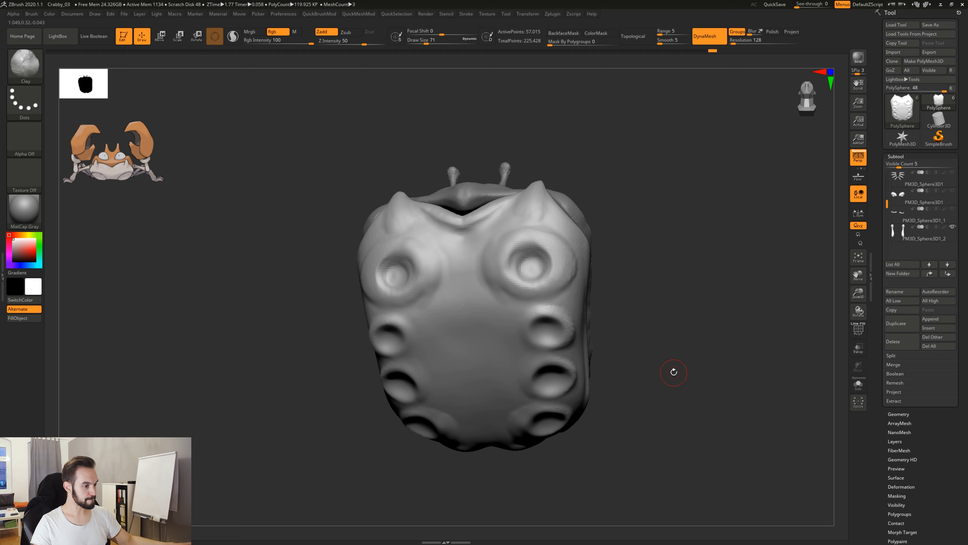
drag(636, 304, 643, 371)
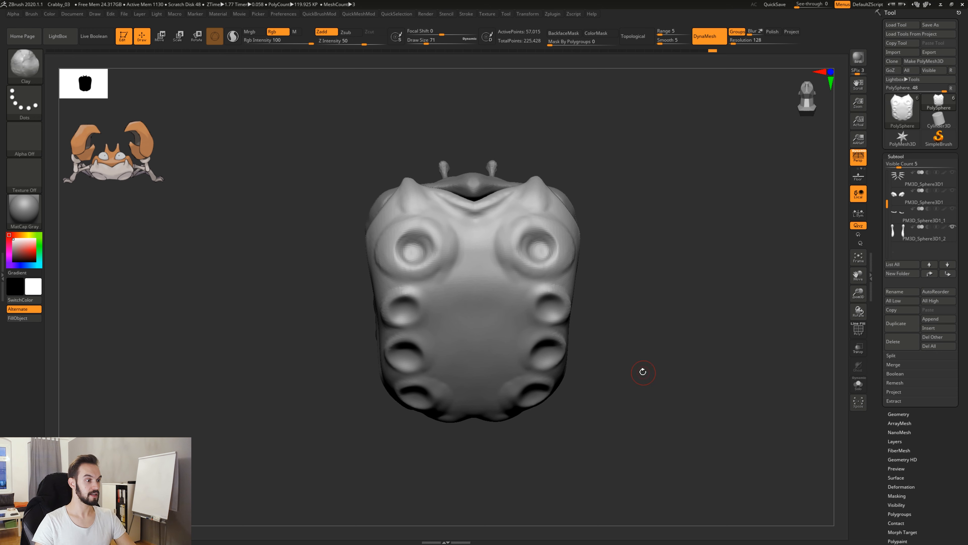
Step: Switch between the Clay, DamStandard and Standard brushes to compare their settings, finishing on DamStandard
key(1)
key(2)
key(3)
key(4)
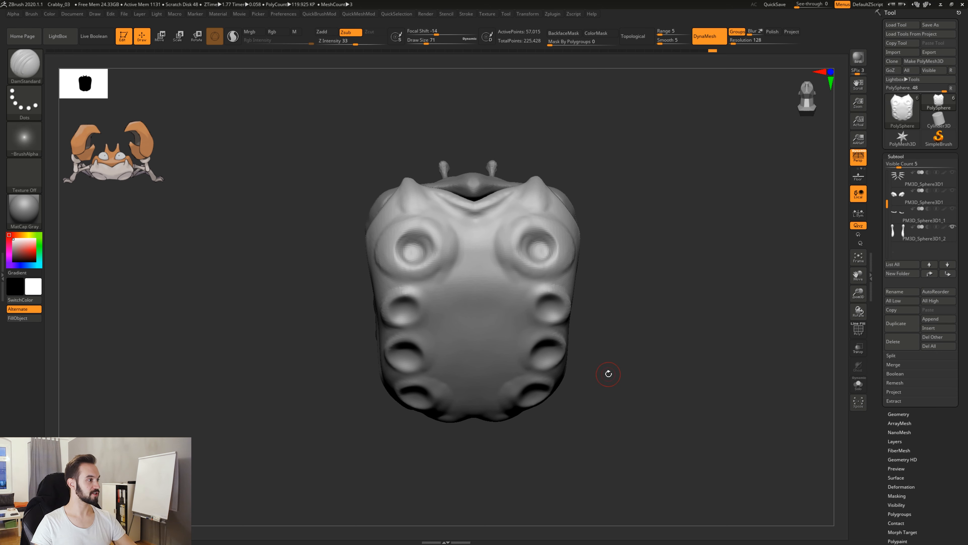
key(5)
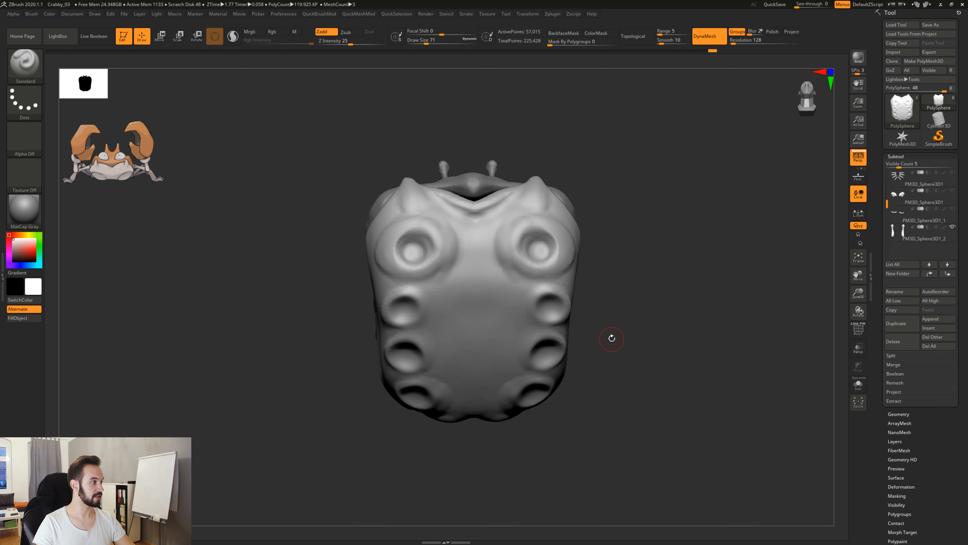
key(6)
key(1)
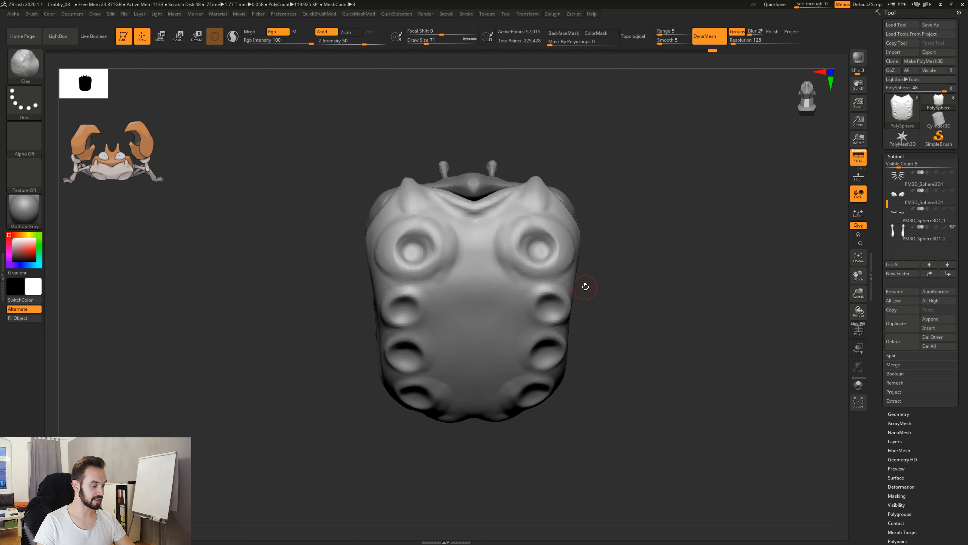
drag(644, 348, 634, 372)
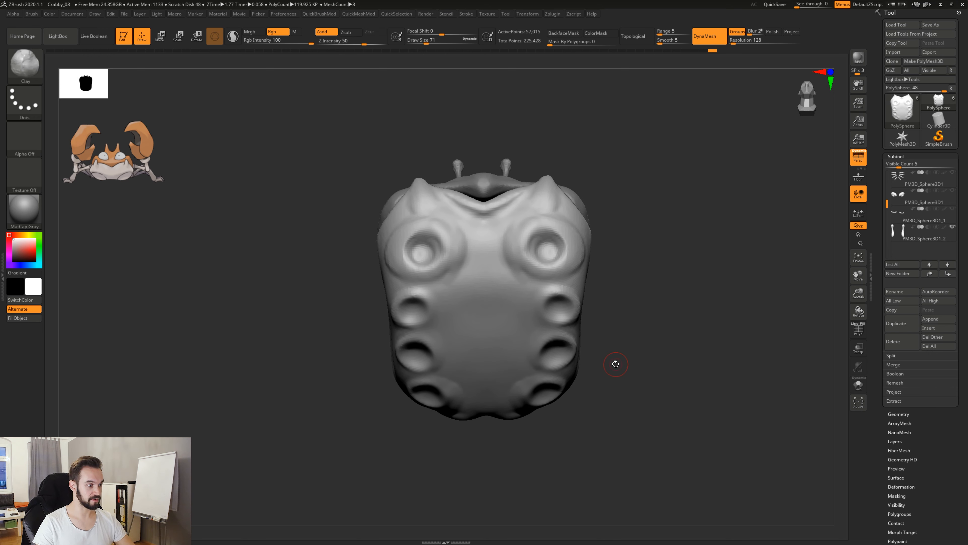
key(4)
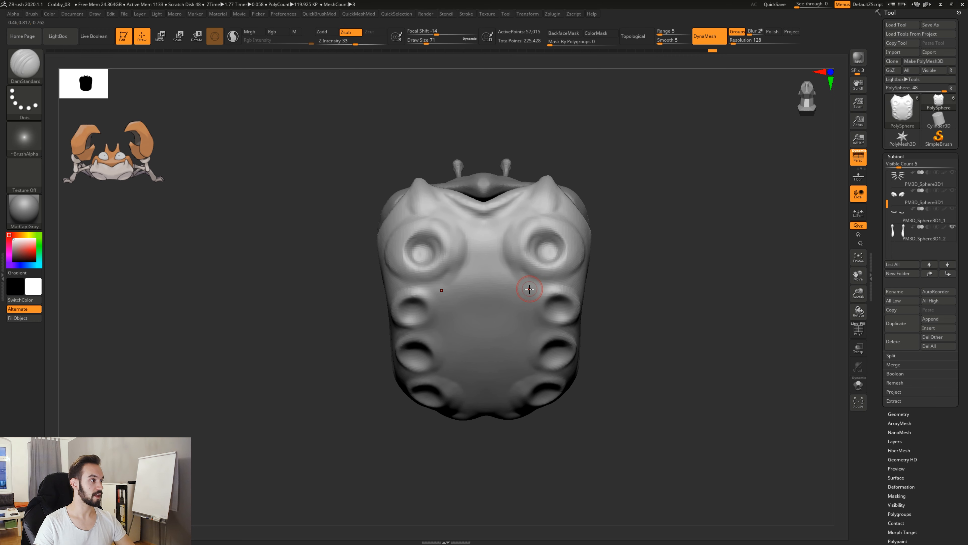
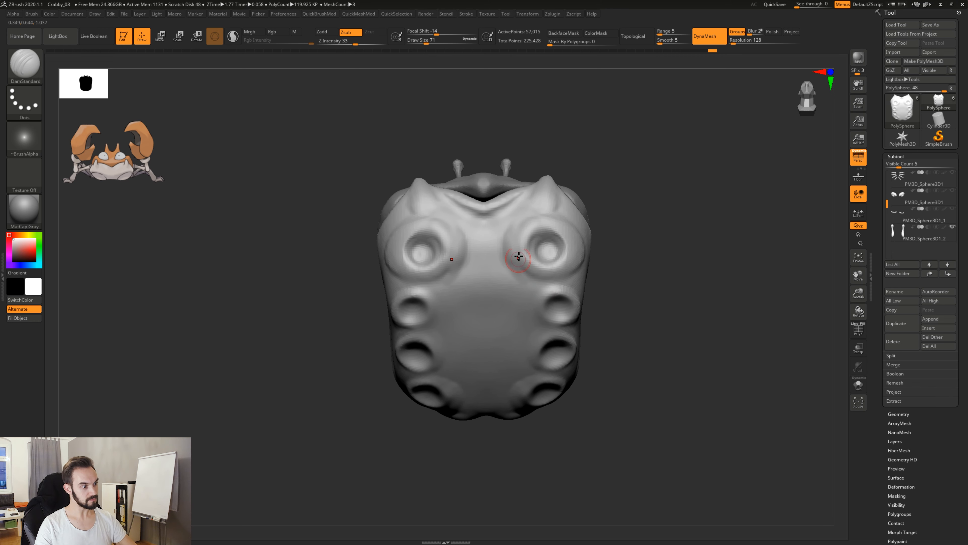
right_drag(518, 256, 608, 285)
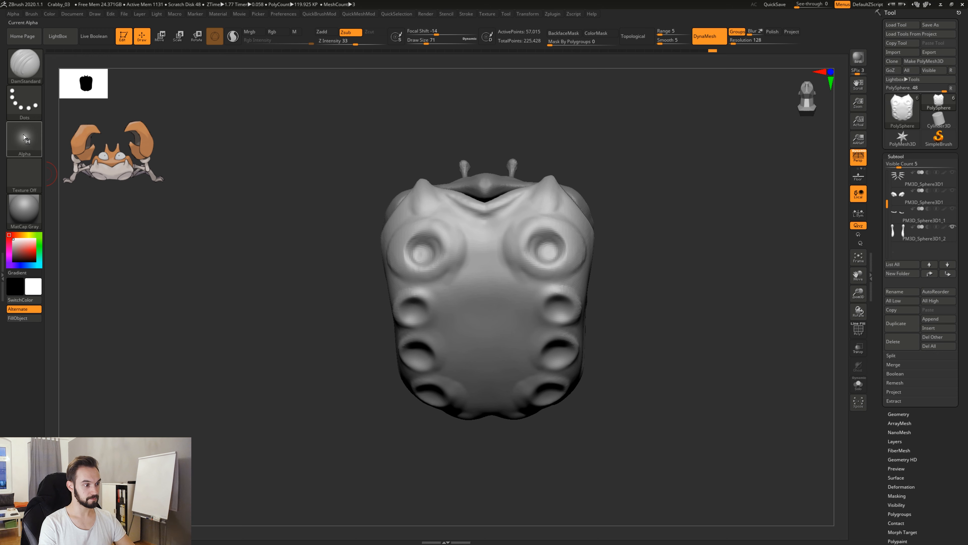
mouse_move(679, 292)
right_down()
mouse_move(649, 313)
mouse_move(649, 358)
mouse_move(613, 268)
right_up()
Step: Try a mirrored pair of lengthwise ridges on the underside with the Standard brush without an alpha, and undo them
key(b)
key(c)
key(l)
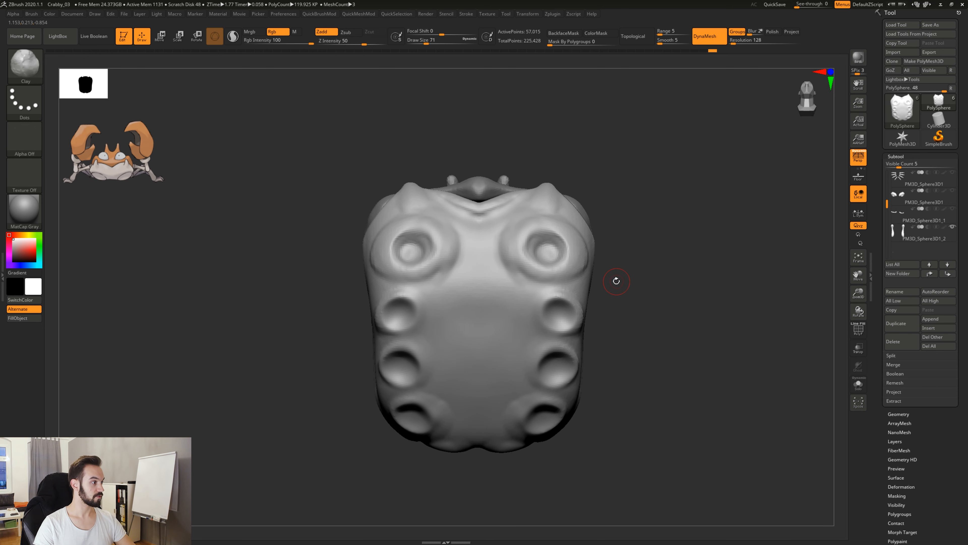
key(b)
key(s)
key(t)
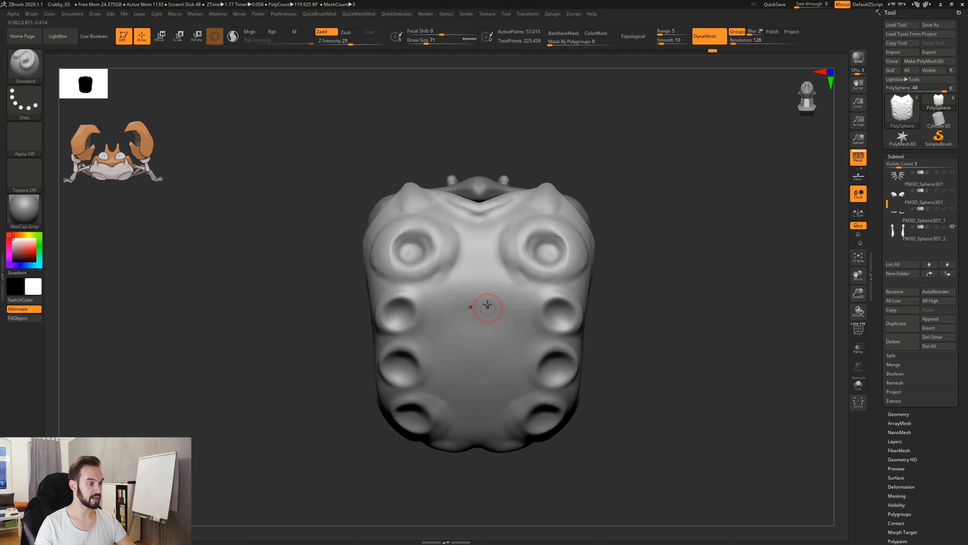
drag(504, 301, 504, 396)
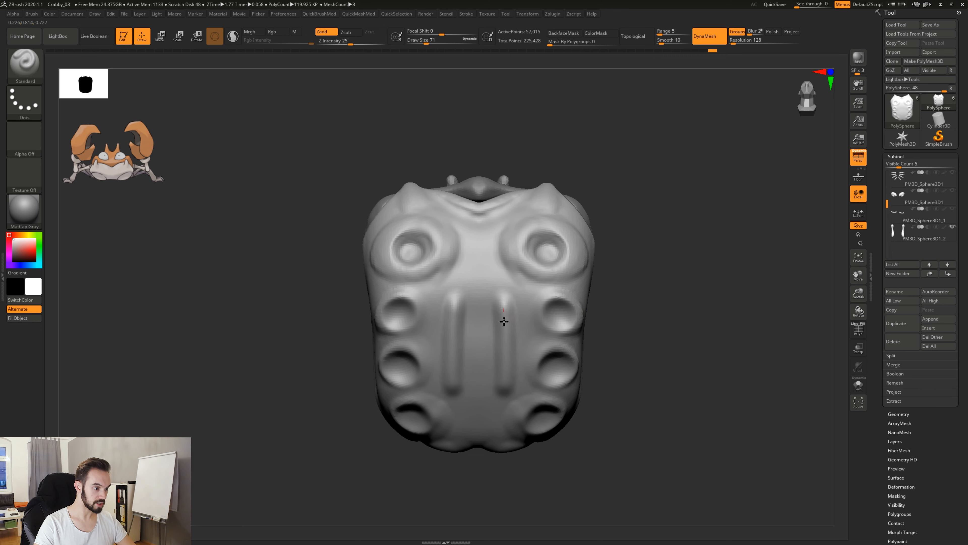
key(ctrl+z)
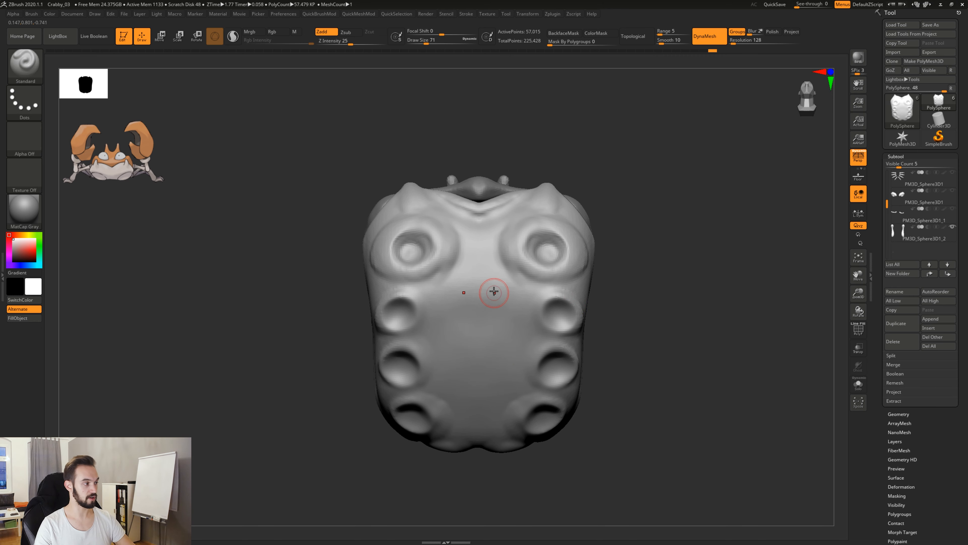
Step: Apply the square Alpha 28 to the Standard brush and try mirrored lengthwise ridges between the leg sockets
click(23, 143)
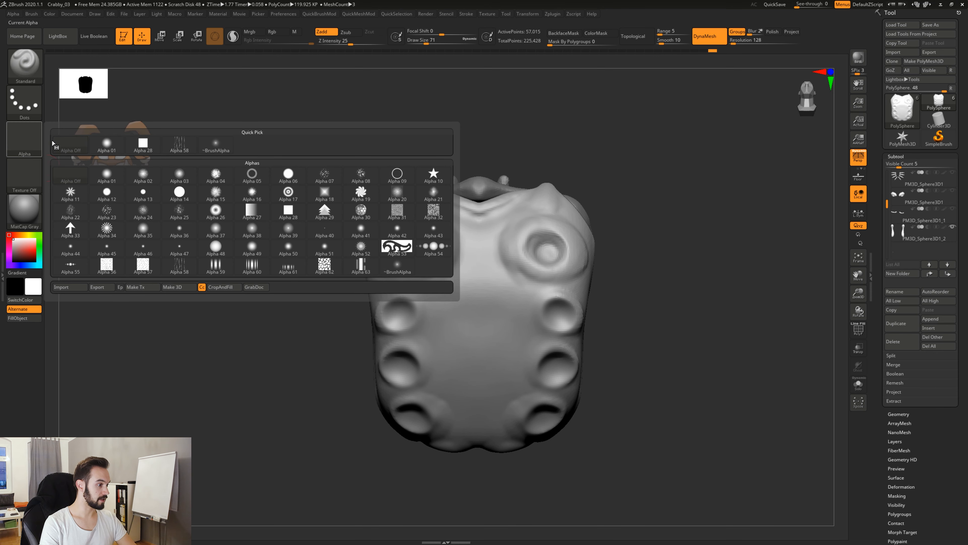
click(289, 212)
drag(503, 300, 501, 365)
drag(503, 305, 501, 364)
mouse_move(634, 355)
mouse_down()
mouse_move(633, 320)
mouse_move(615, 340)
mouse_up()
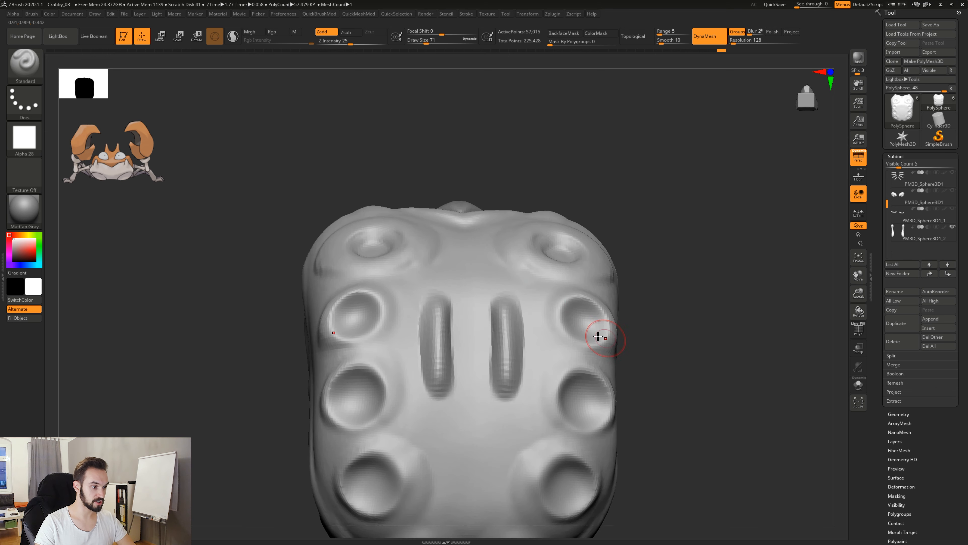
drag(487, 270, 488, 276)
mouse_move(644, 302)
mouse_down()
mouse_move(645, 343)
mouse_move(644, 314)
mouse_up()
key(ctrl+z)
key(ctrl+z)
key(ctrl+z)
key(ctrl+z)
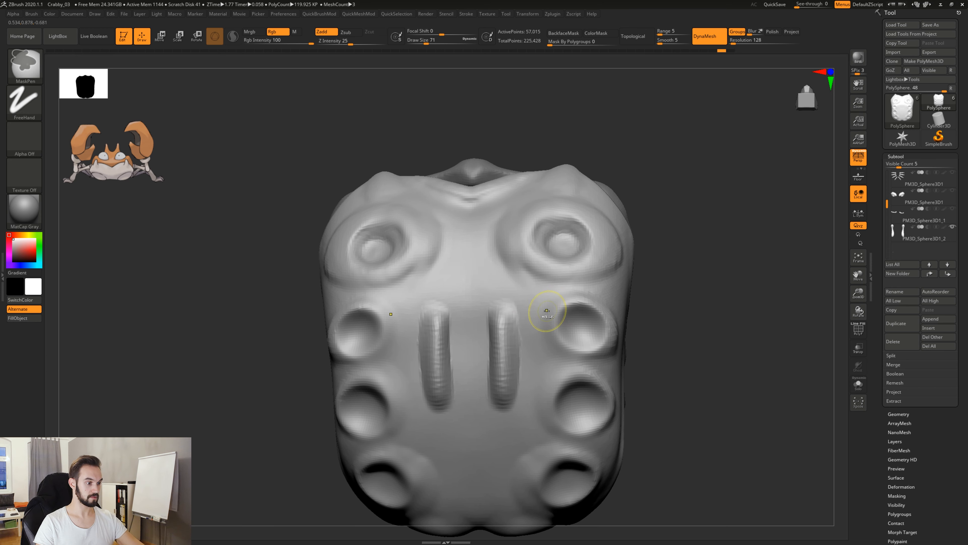
Step: Set the draw size to 187, try broad square-alpha strokes down the underside, and undo the ridges
drag(498, 318, 499, 398)
key(ctrl+z)
key(space)
drag(496, 345, 508, 345)
mouse_move(451, 321)
mouse_down()
mouse_move(471, 345)
mouse_move(473, 420)
mouse_up()
mouse_move(503, 318)
mouse_down()
mouse_move(503, 412)
mouse_move(501, 405)
mouse_up()
drag(504, 338, 504, 424)
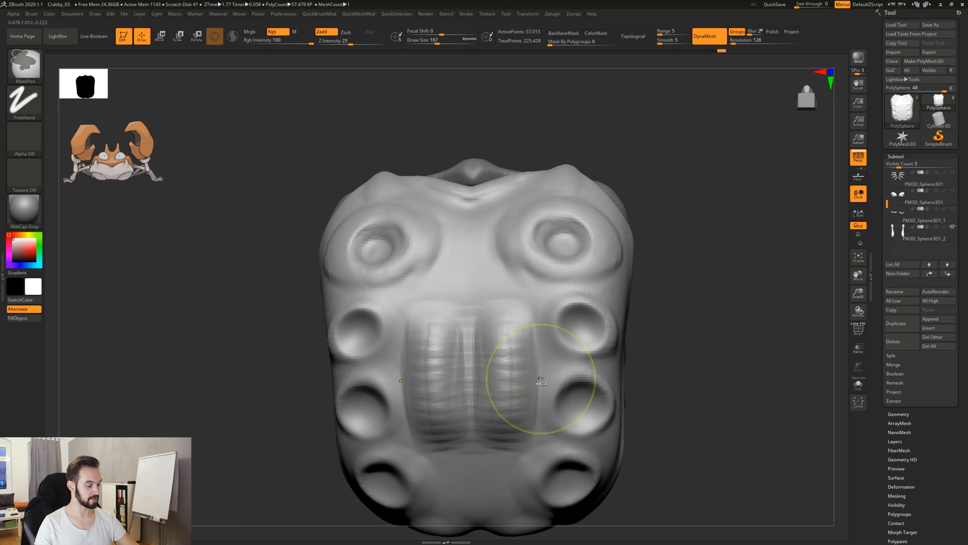
key(ctrl+z)
key(ctrl+z)
key(ctrl+z)
key(ctrl+z)
key(ctrl+z)
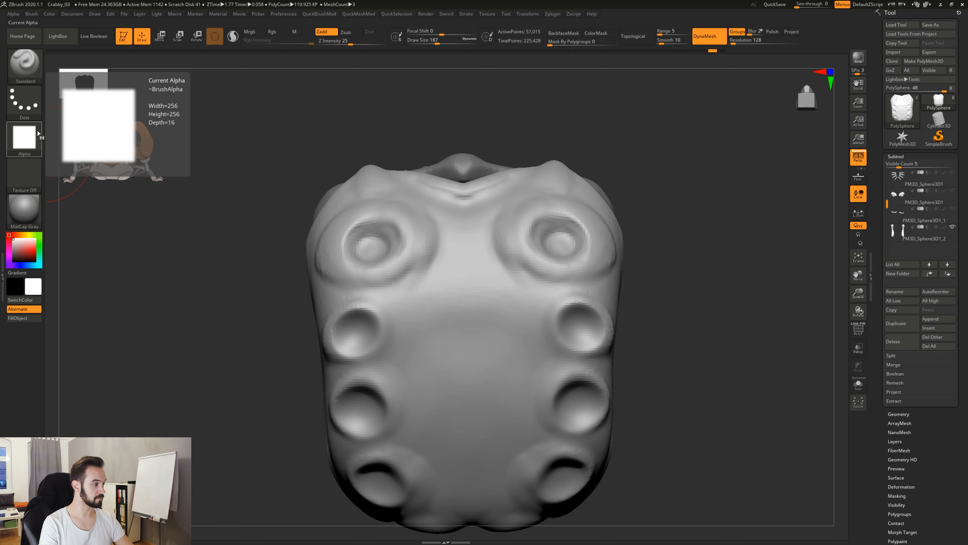
Step: Turn off the Standard brush's alpha and check the body from the front and underneath
click(24, 139)
click(73, 144)
mouse_move(648, 404)
alt+mouse_down()
mouse_move(653, 366)
mouse_move(641, 380)
alt+mouse_up()
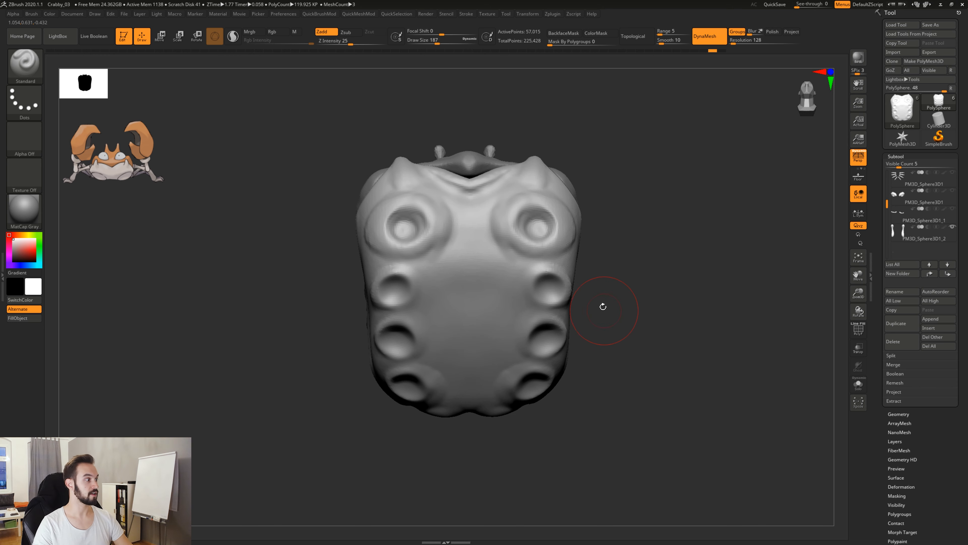
mouse_move(600, 327)
mouse_down()
mouse_move(635, 316)
mouse_move(650, 423)
mouse_move(626, 382)
mouse_up()
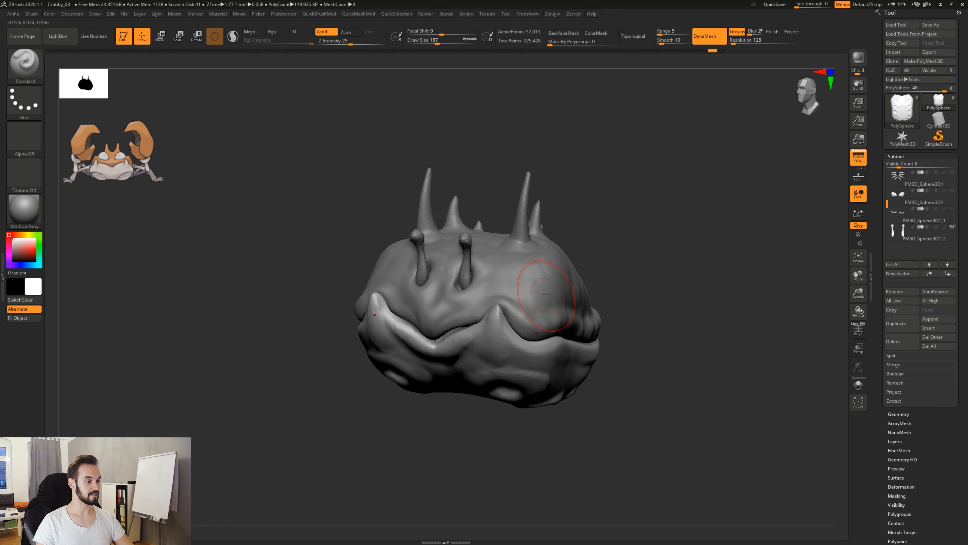
mouse_move(623, 320)
mouse_down()
mouse_move(632, 437)
mouse_move(633, 310)
mouse_up()
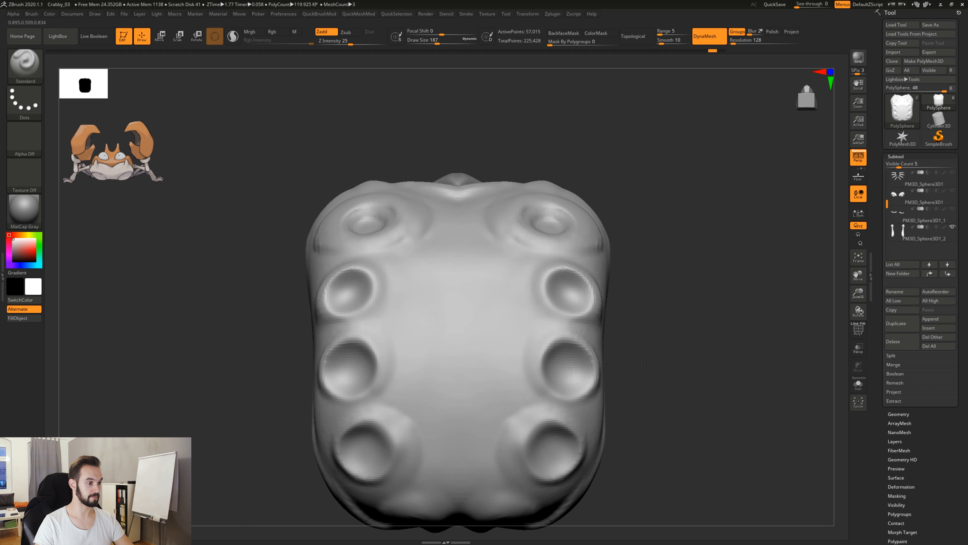
Step: Switch to the DamStandard brush and set its draw size to 54
key(b)
key(d)
key(s)
drag(604, 192, 605, 206)
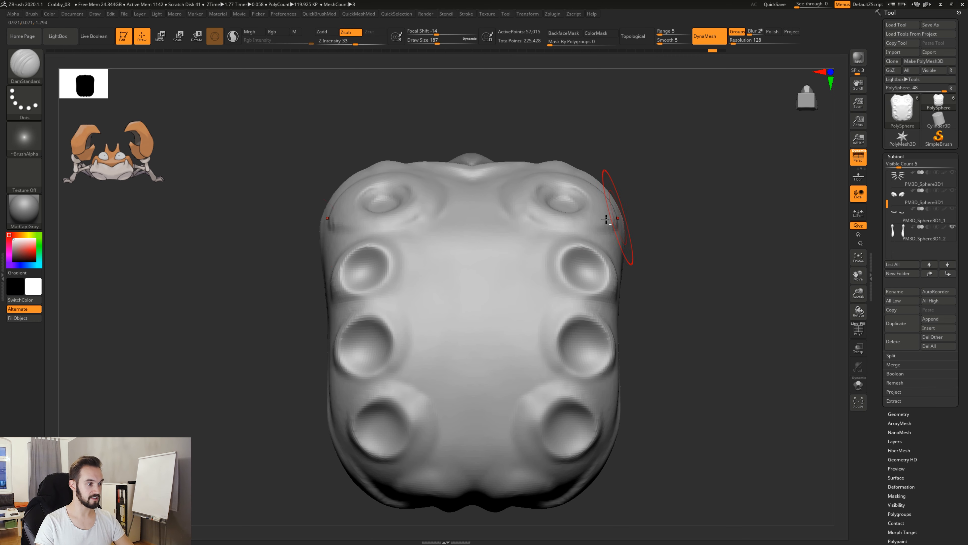
mouse_move(26, 142)
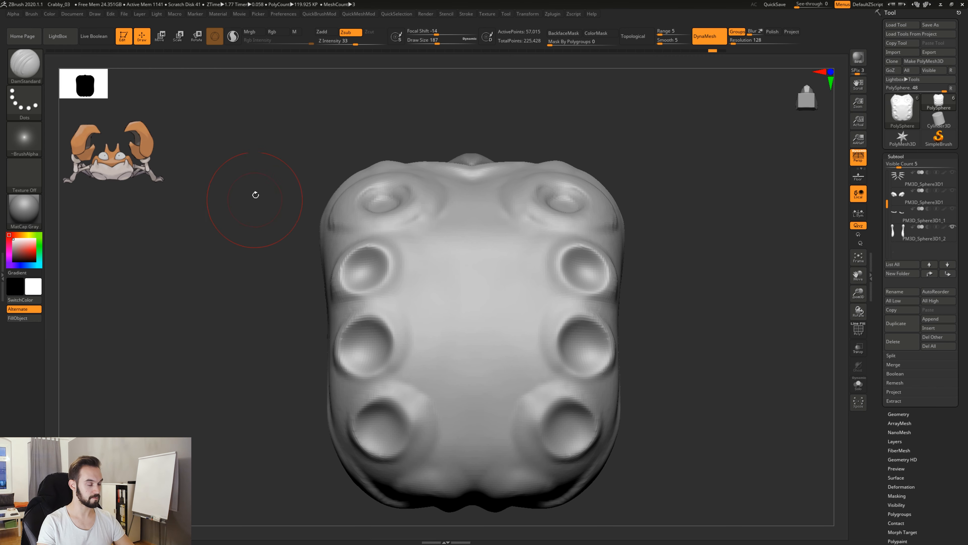
click(24, 138)
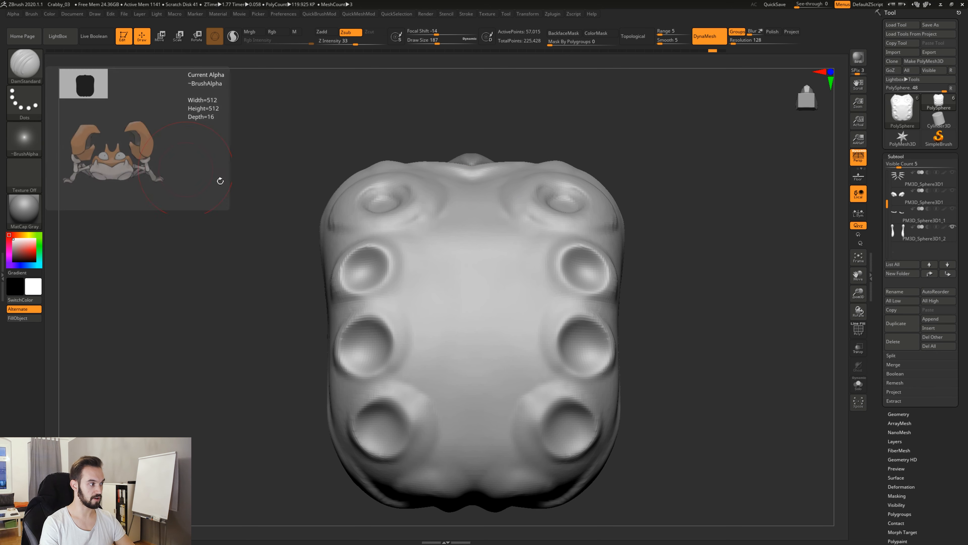
key(space)
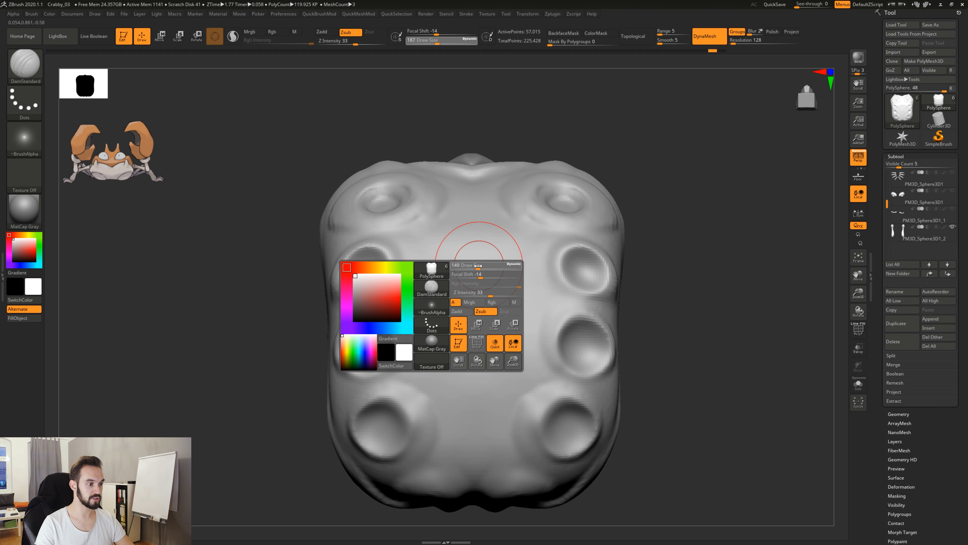
drag(478, 265, 464, 266)
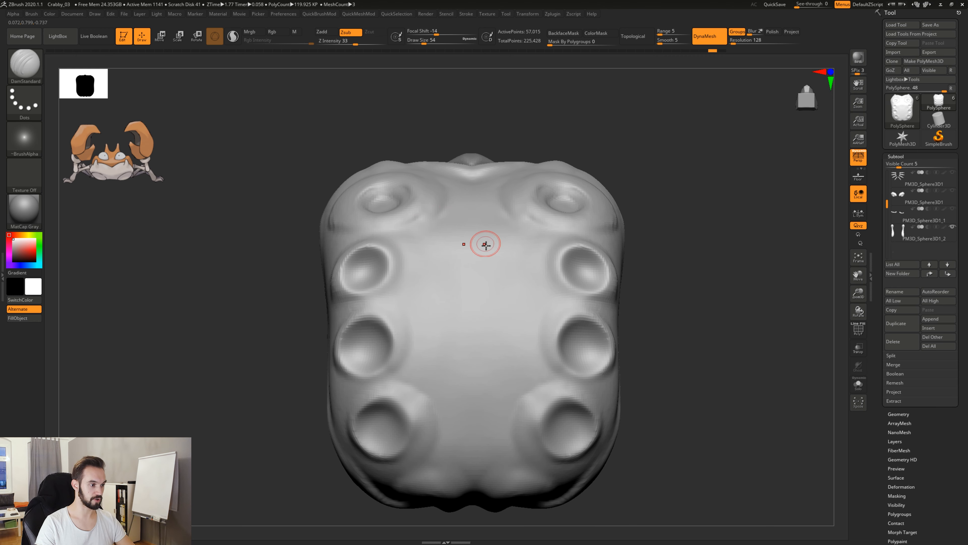
Step: Try mirrored lengthwise grooves between the leg sockets with DamStandard, check their profile, and undo them
drag(517, 230, 515, 376)
mouse_move(686, 374)
mouse_down()
mouse_move(690, 246)
mouse_move(687, 326)
mouse_up()
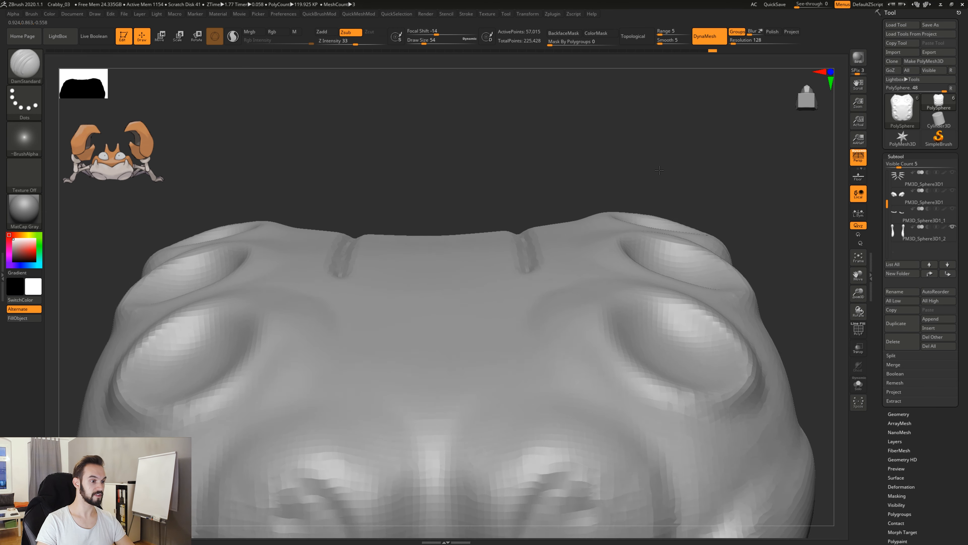
drag(659, 170, 636, 168)
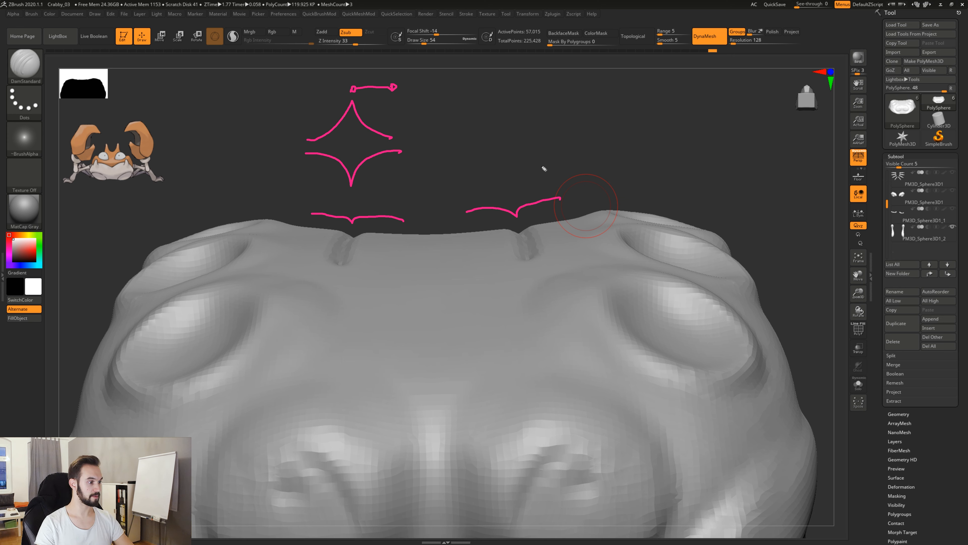
key(Delete)
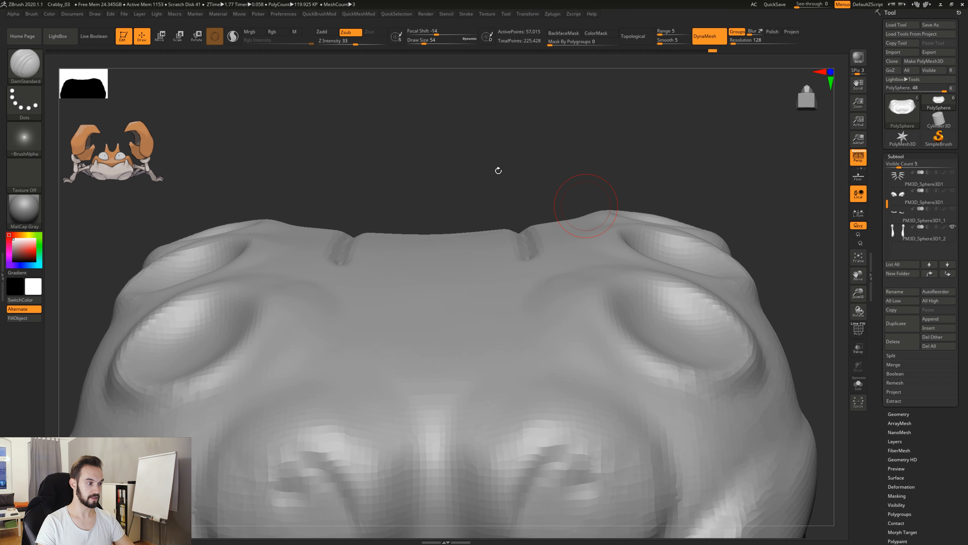
mouse_move(498, 171)
right_down()
mouse_move(521, 273)
mouse_move(597, 220)
mouse_move(507, 289)
right_up()
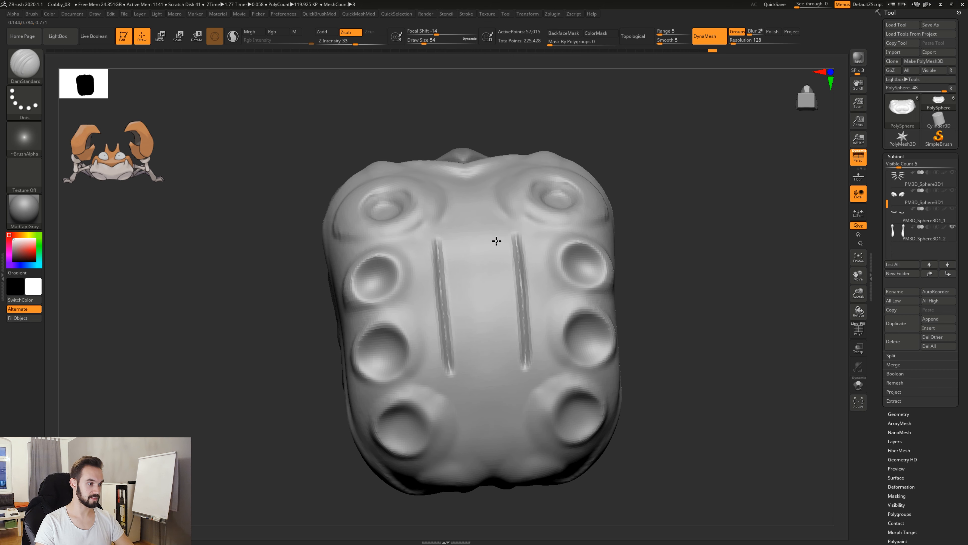
drag(497, 241, 509, 366)
mouse_move(509, 366)
right_down()
mouse_move(660, 256)
mouse_move(660, 185)
mouse_move(706, 239)
mouse_move(661, 267)
right_up()
mouse_move(497, 257)
right_down()
mouse_move(479, 168)
mouse_move(512, 225)
right_up()
mouse_move(808, 199)
ctrl+right_down()
mouse_move(714, 198)
mouse_move(627, 270)
mouse_move(681, 261)
mouse_move(670, 270)
mouse_move(575, 232)
ctrl+right_up()
key(ctrl+z)
key(ctrl+z)
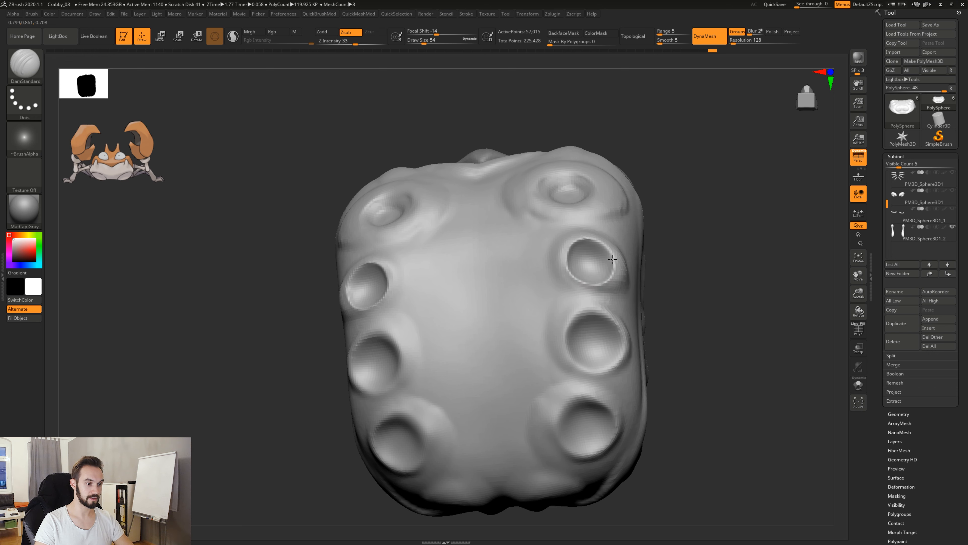
Step: Examine the shell's underside and its leg and claw sockets from several angles
right_drag(597, 241, 624, 256)
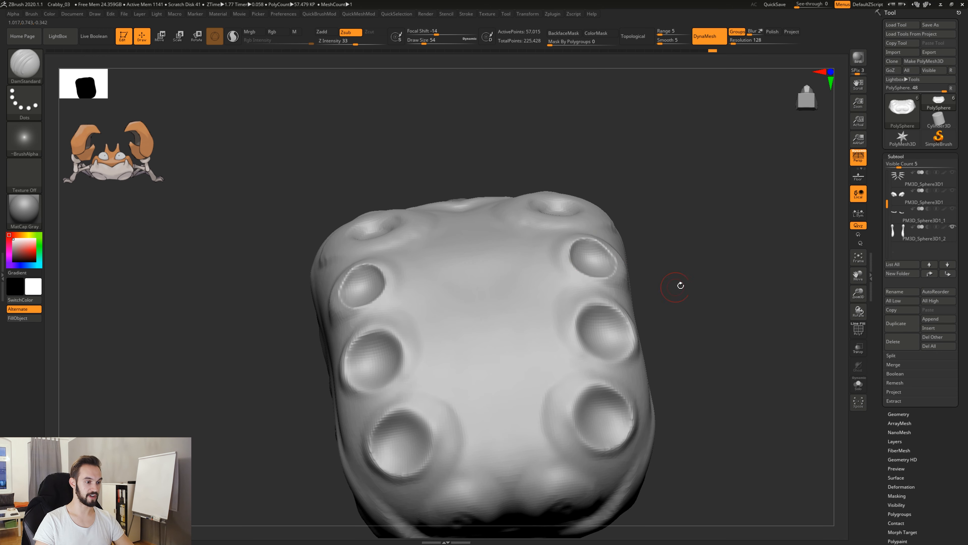
mouse_move(680, 285)
right_down()
mouse_move(579, 320)
mouse_move(684, 362)
mouse_move(673, 340)
mouse_move(667, 382)
right_up()
alt+right_drag(667, 381, 627, 368)
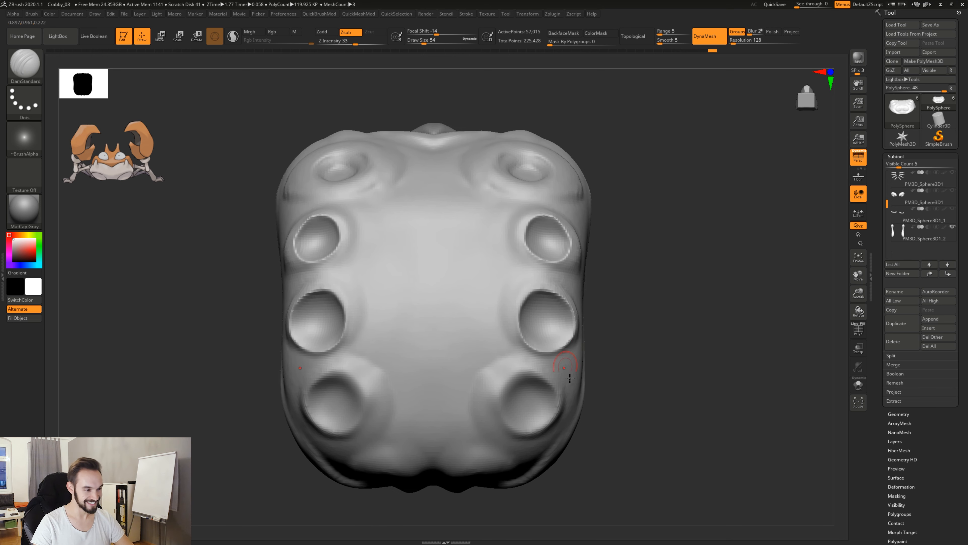
mouse_move(570, 377)
alt+right_down()
mouse_move(564, 332)
mouse_move(558, 342)
alt+right_up()
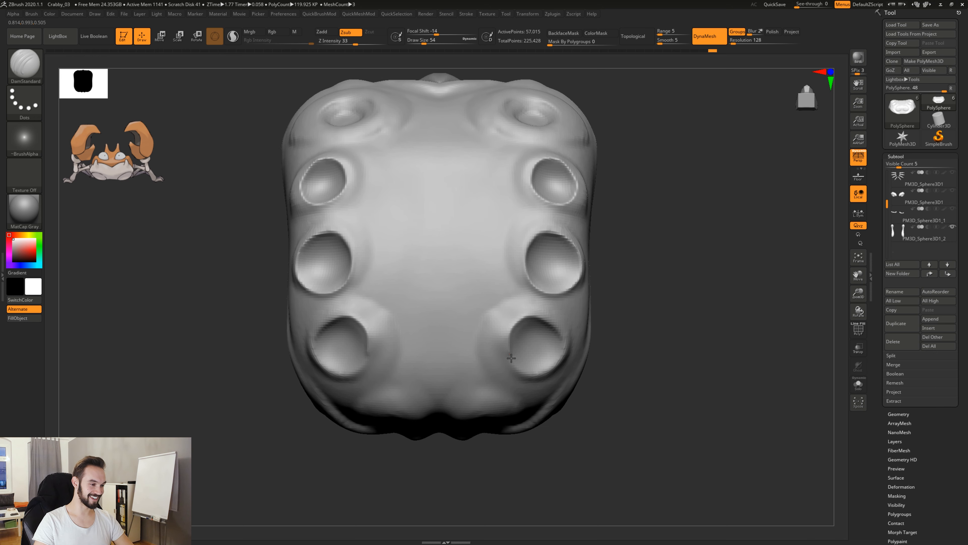
mouse_move(511, 358)
mouse_down()
mouse_move(553, 370)
mouse_move(548, 326)
mouse_up()
alt+right_drag(655, 395, 656, 308)
mouse_move(498, 337)
mouse_down()
mouse_move(474, 338)
mouse_move(509, 367)
mouse_move(498, 337)
mouse_up()
right_drag(672, 231, 688, 376)
mouse_move(688, 376)
right_down()
mouse_move(683, 278)
mouse_move(699, 299)
mouse_move(691, 320)
mouse_move(710, 279)
mouse_move(702, 264)
mouse_move(502, 210)
right_up()
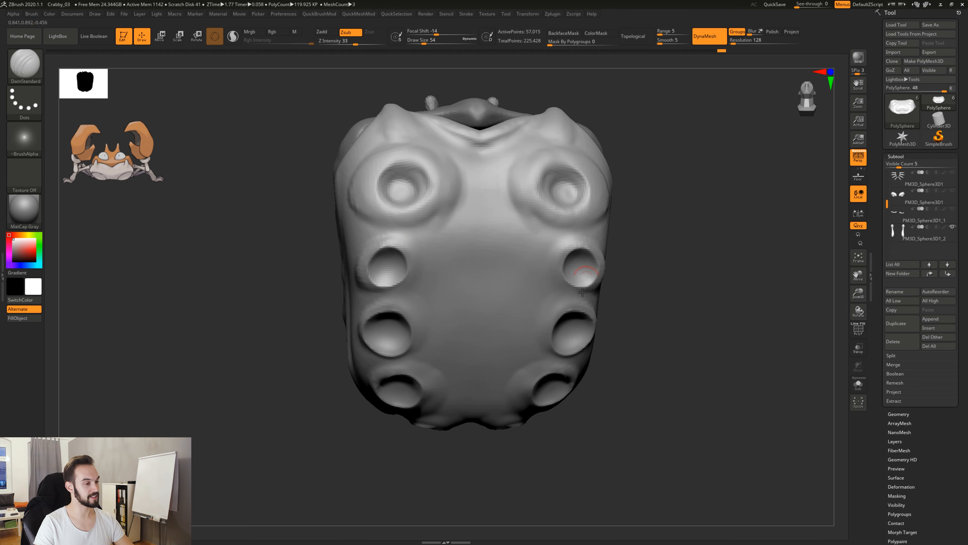
right_drag(666, 245, 664, 236)
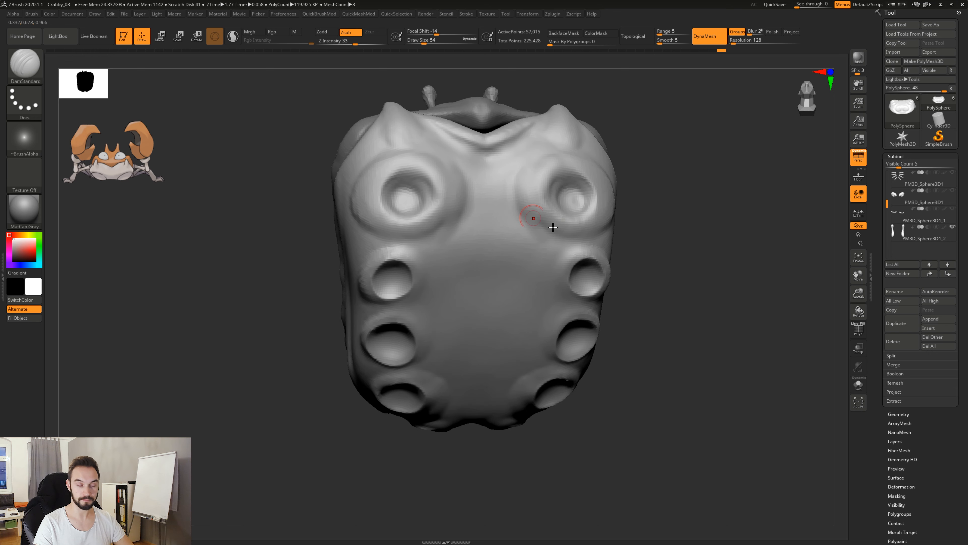
right_drag(610, 264, 603, 218)
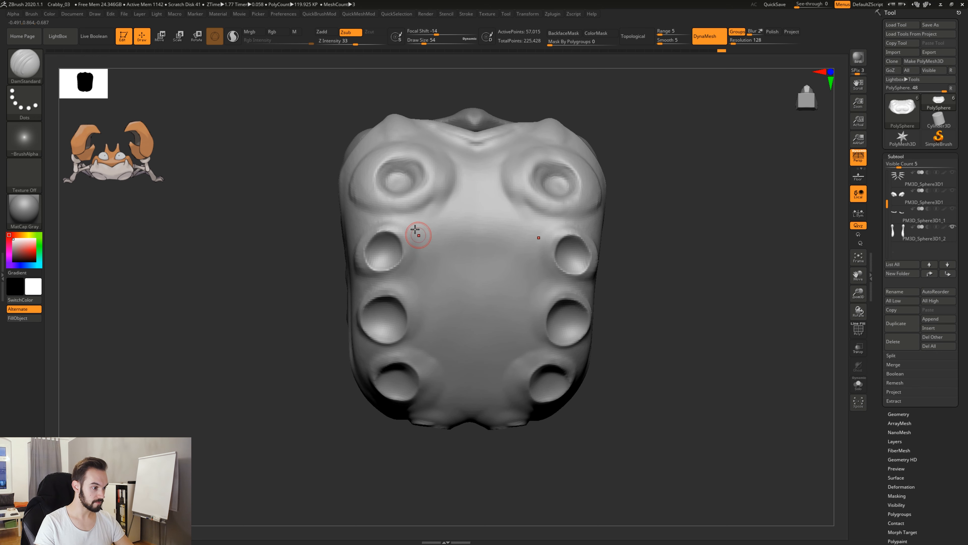
Step: Carve a mirrored, dome-shaped plate outline with DamStandard in the middle of the underside, just behind the claw sockets
drag(428, 235, 478, 198)
mouse_move(427, 256)
mouse_down()
mouse_move(442, 271)
mouse_move(483, 274)
mouse_up()
mouse_move(646, 262)
right_down()
mouse_move(589, 293)
mouse_move(599, 274)
mouse_move(596, 296)
right_up()
right_drag(615, 247, 607, 247)
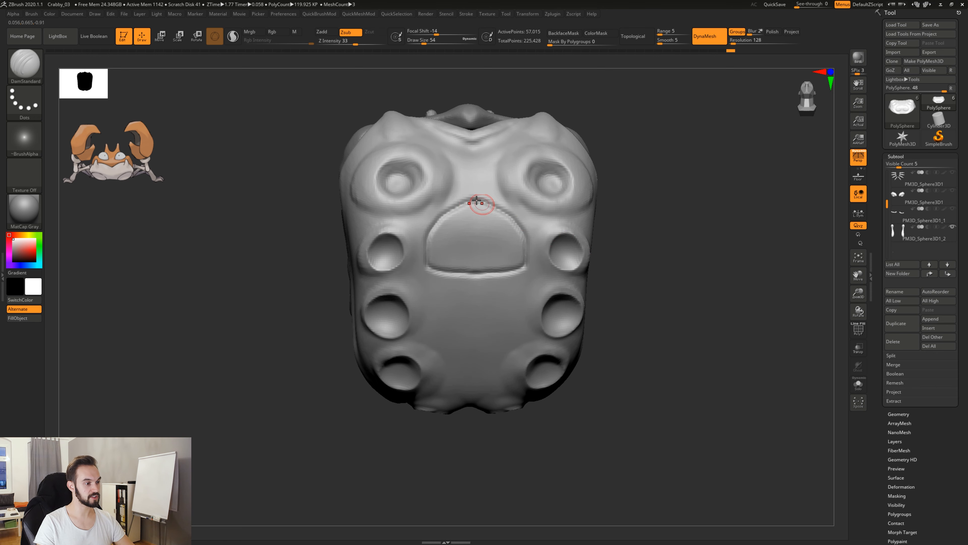
Step: Remesh the shell with DynaMesh, try segmented belly plates and a midline groove, and undo them back to the dome outline
ctrl+drag(679, 196, 635, 270)
mouse_move(444, 266)
mouse_down()
mouse_move(444, 311)
mouse_move(472, 323)
mouse_move(458, 288)
mouse_move(433, 302)
mouse_move(443, 338)
mouse_move(471, 344)
mouse_move(474, 367)
mouse_move(474, 348)
mouse_up()
key(ctrl)
shift+drag(626, 329, 610, 316)
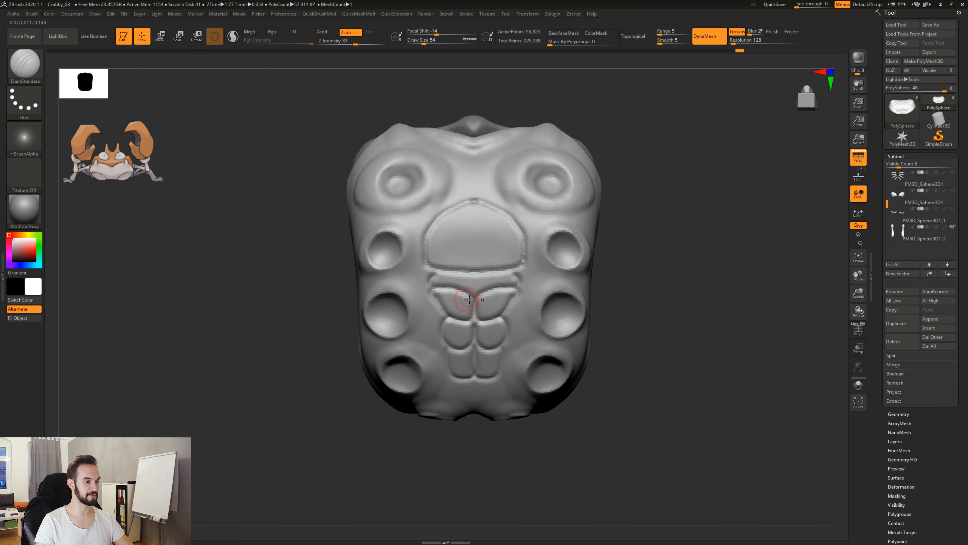
drag(474, 199, 479, 270)
drag(619, 288, 630, 304)
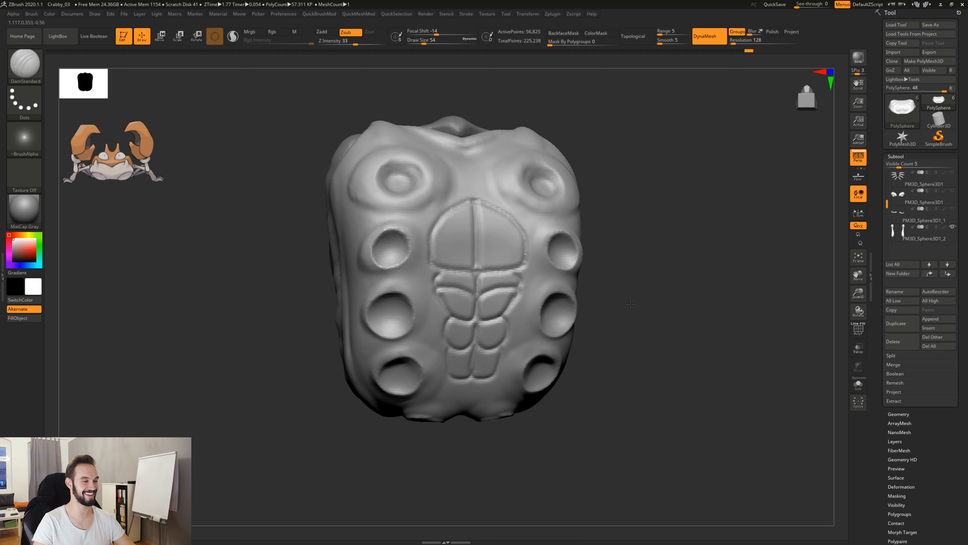
key(ctrl+z)
key(ctrl+z)
key(ctrl+z)
key(ctrl+z)
key(ctrl+z)
key(ctrl+z)
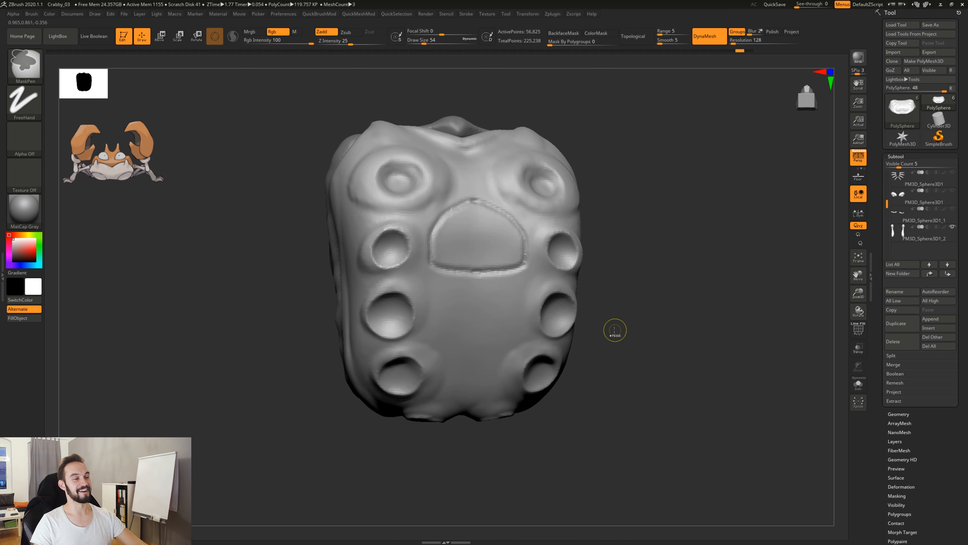
Step: Try remeshing the shell at DynaMesh resolution 256, and undo the remesh together with the dome outline
shift+drag(638, 274, 508, 361)
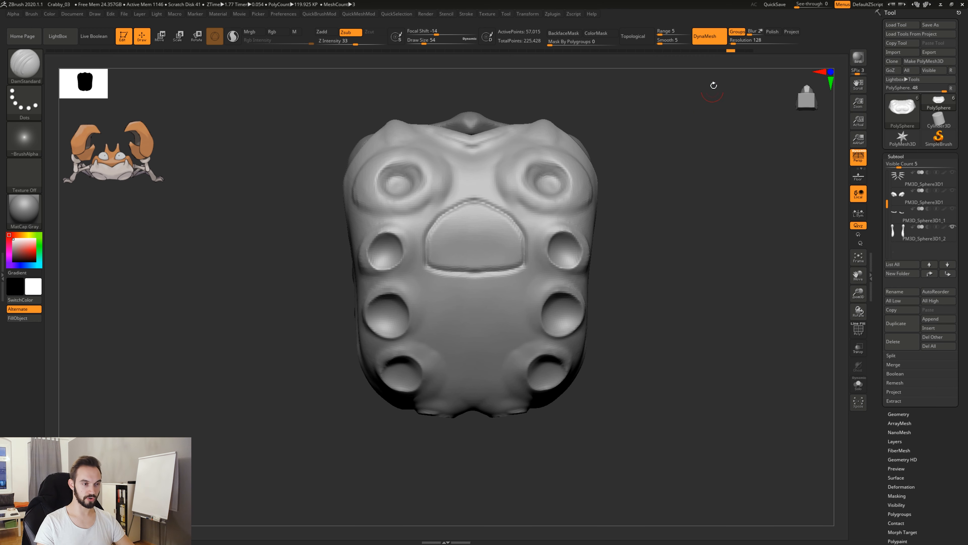
click(751, 40)
text(2)
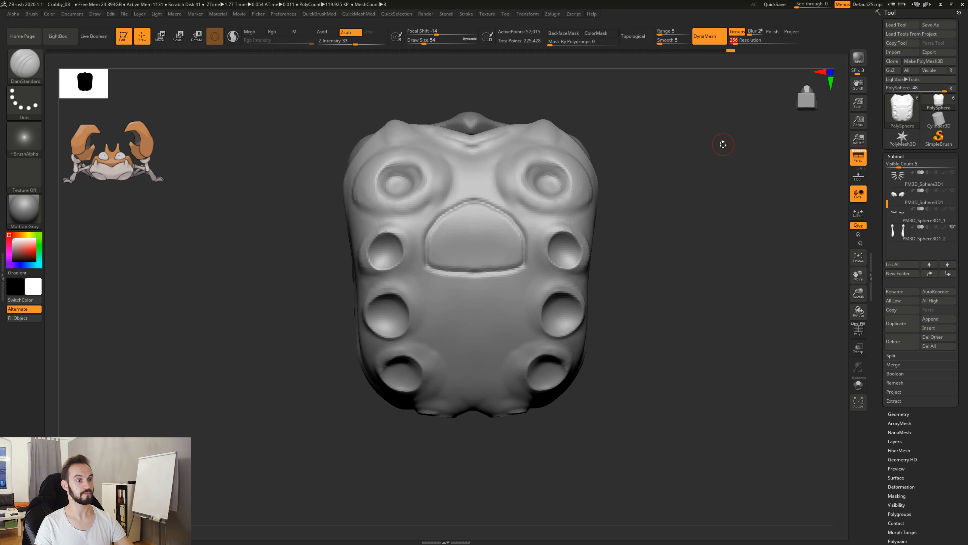
ctrl+drag(672, 184, 719, 241)
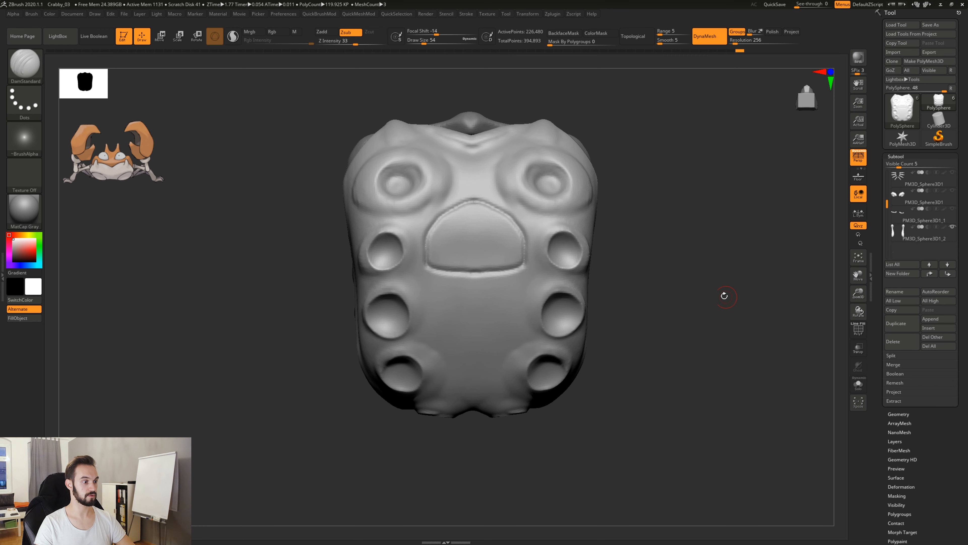
key(ctrl+z)
key(ctrl+z)
key(ctrl+z)
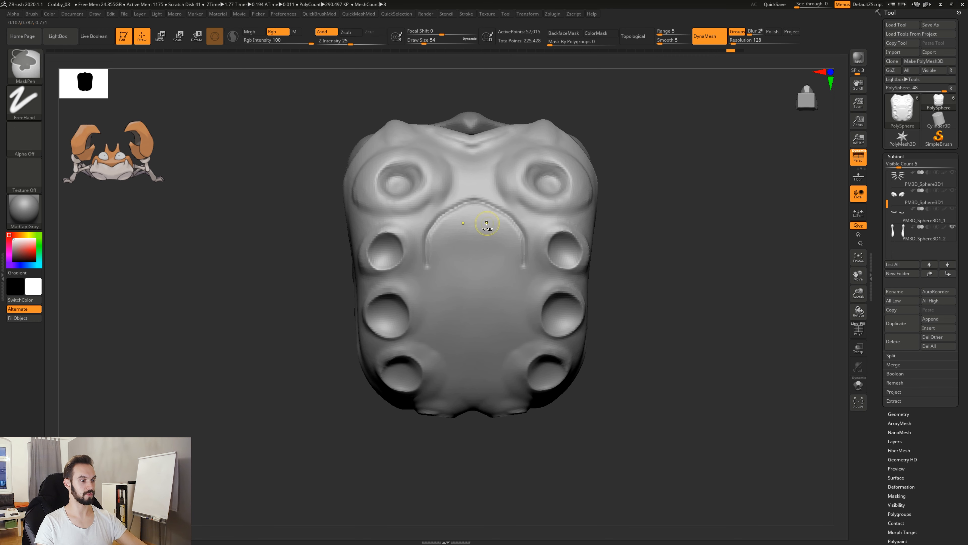
Step: Set the DynaMesh resolution to 256, undo a trial pair of curved grooves, and remesh the shell
click(767, 44)
text(25)
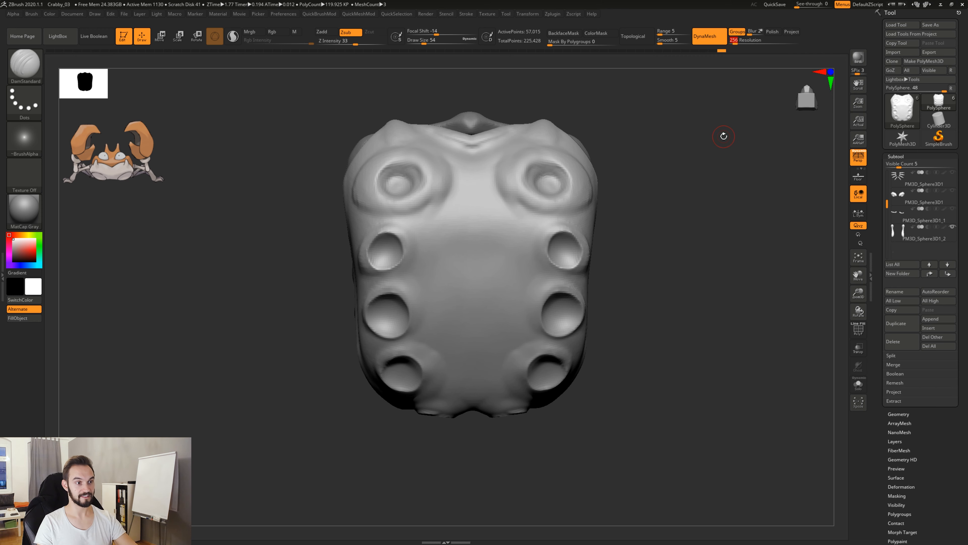
text(6)
key(Return)
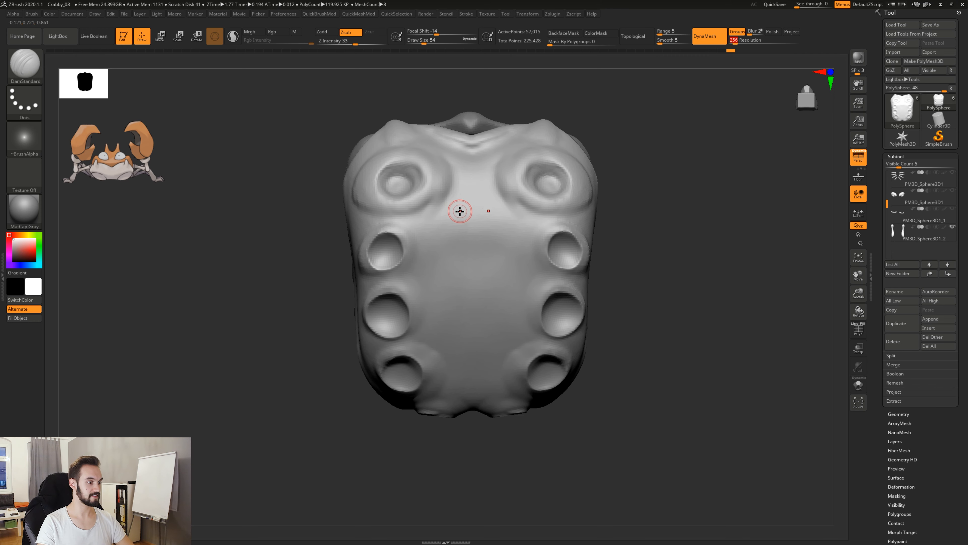
drag(464, 208, 425, 243)
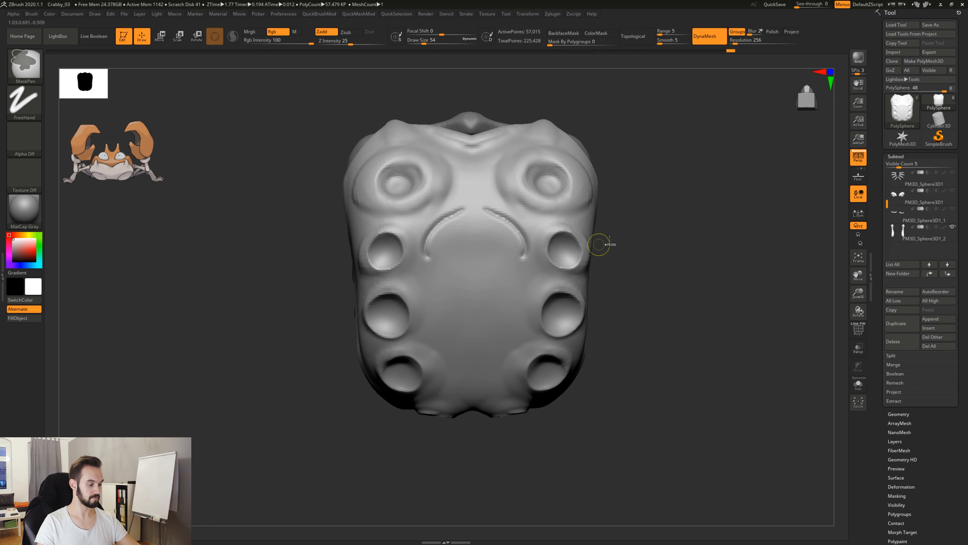
key(ctrl+z)
ctrl+drag(649, 165, 683, 299)
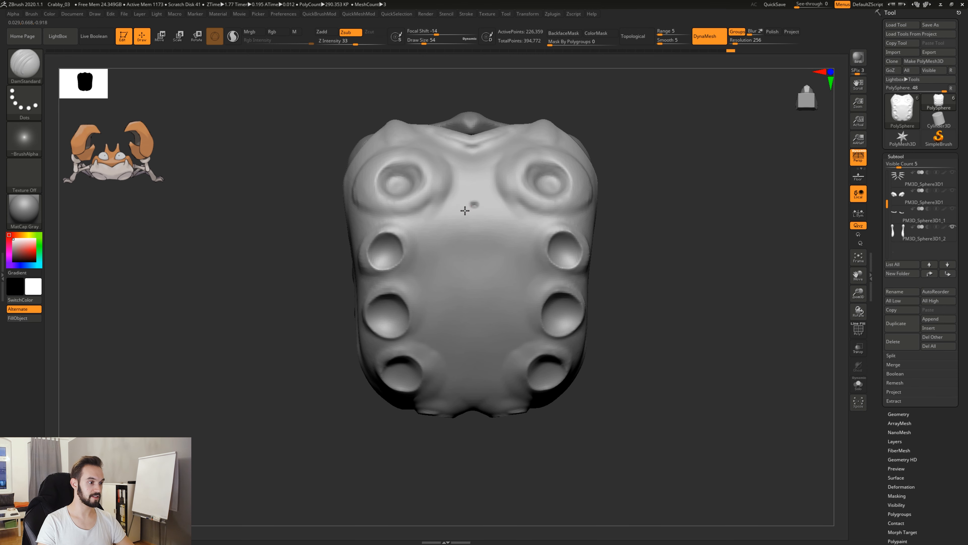
Step: Try a smaller rounded plate outline with a central groove on the underside, and undo it
mouse_move(472, 206)
mouse_down()
mouse_move(441, 258)
mouse_move(493, 261)
mouse_up()
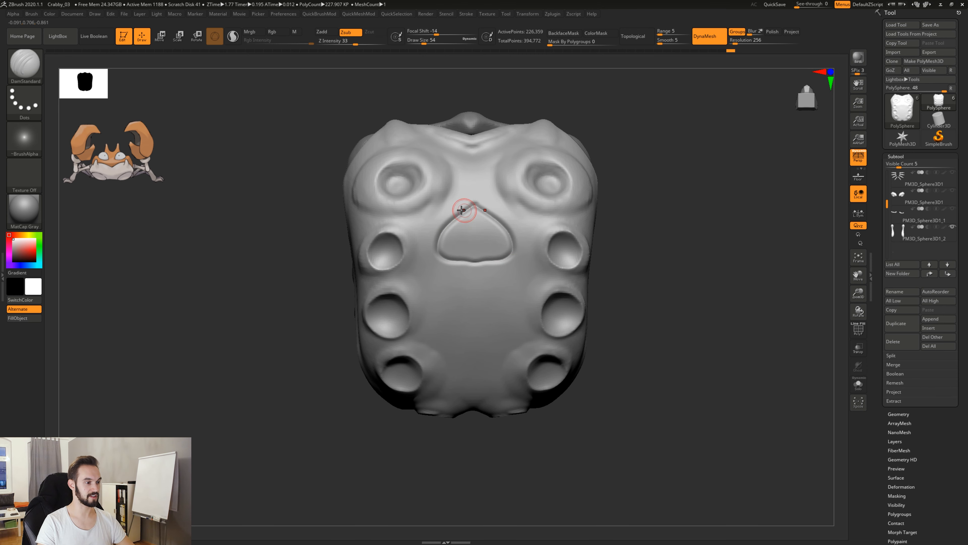
mouse_move(473, 208)
mouse_down()
mouse_move(442, 240)
mouse_move(483, 258)
mouse_up()
mouse_move(674, 255)
mouse_down()
mouse_move(734, 259)
mouse_move(615, 280)
mouse_move(636, 301)
mouse_up()
key(ctrl+z)
key(ctrl+z)
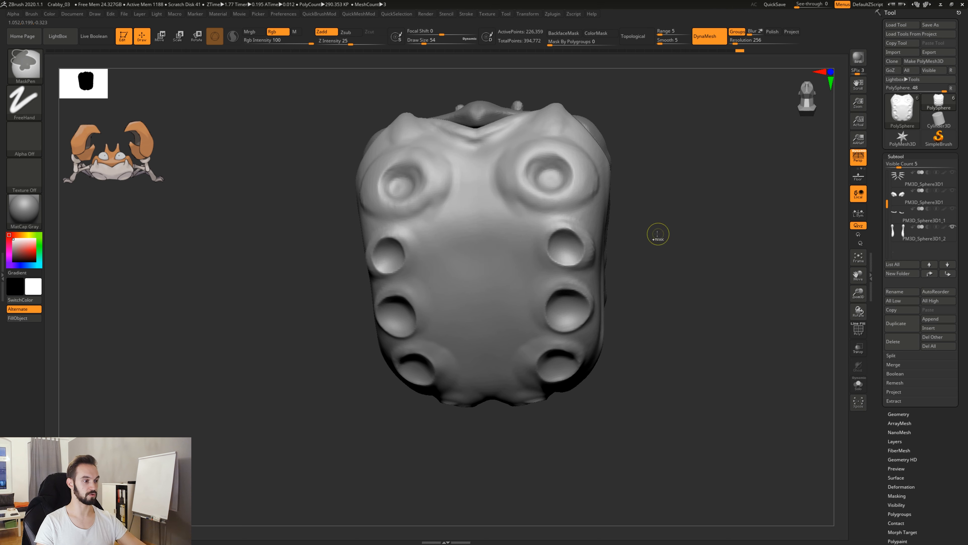
Step: Carve crisp symmetrical creases around both front claw sockets on the lower shell with the DamStandard brush
drag(658, 234, 615, 371)
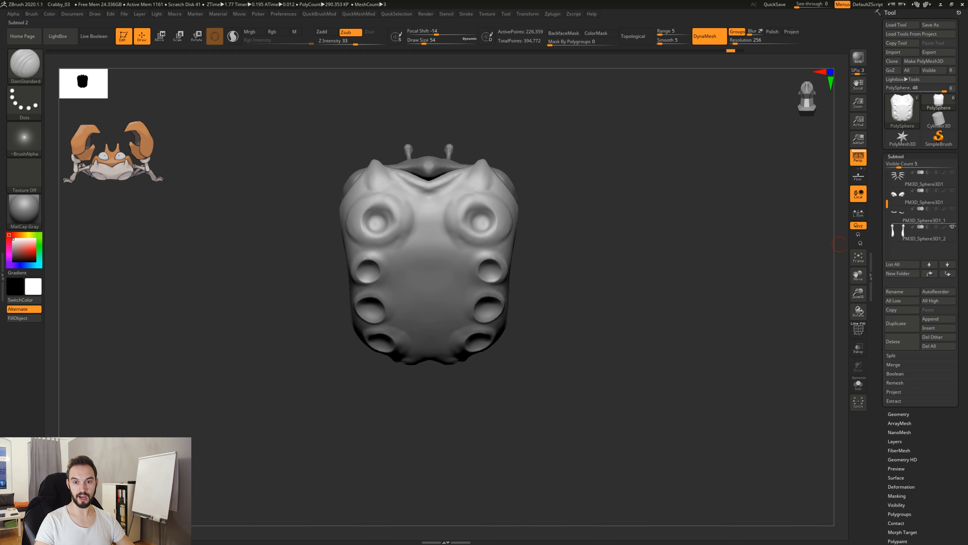
mouse_move(924, 216)
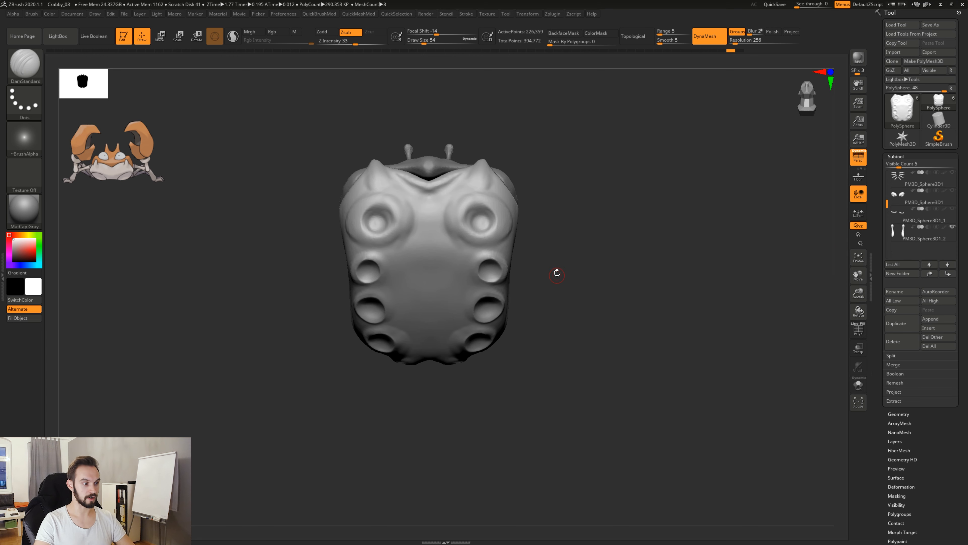
alt+drag(556, 273, 393, 309)
drag(594, 259, 586, 241)
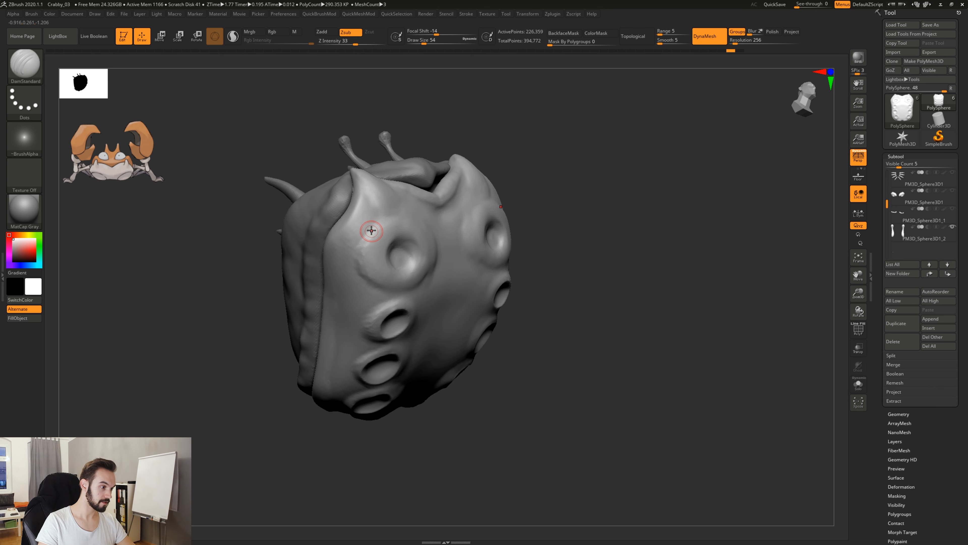
drag(379, 223, 366, 237)
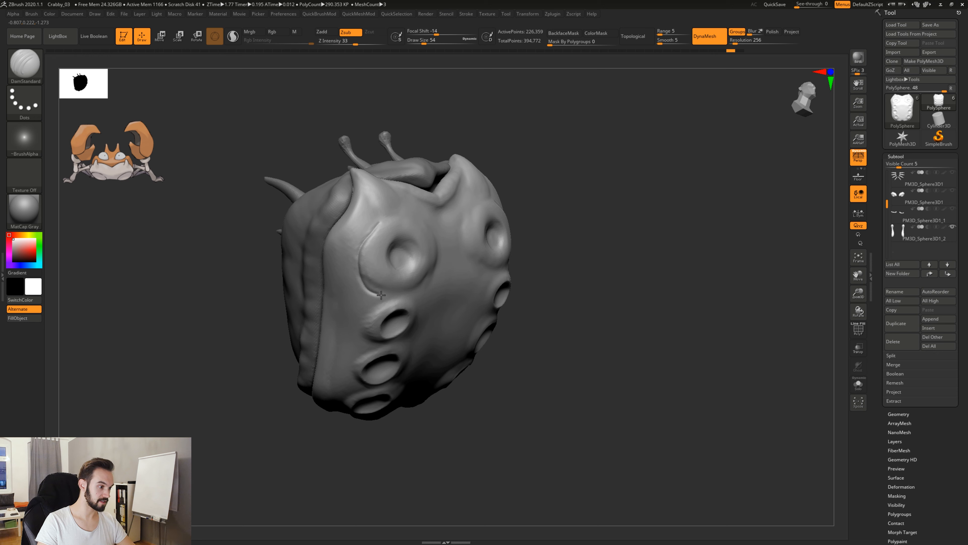
shift+drag(507, 274, 502, 227)
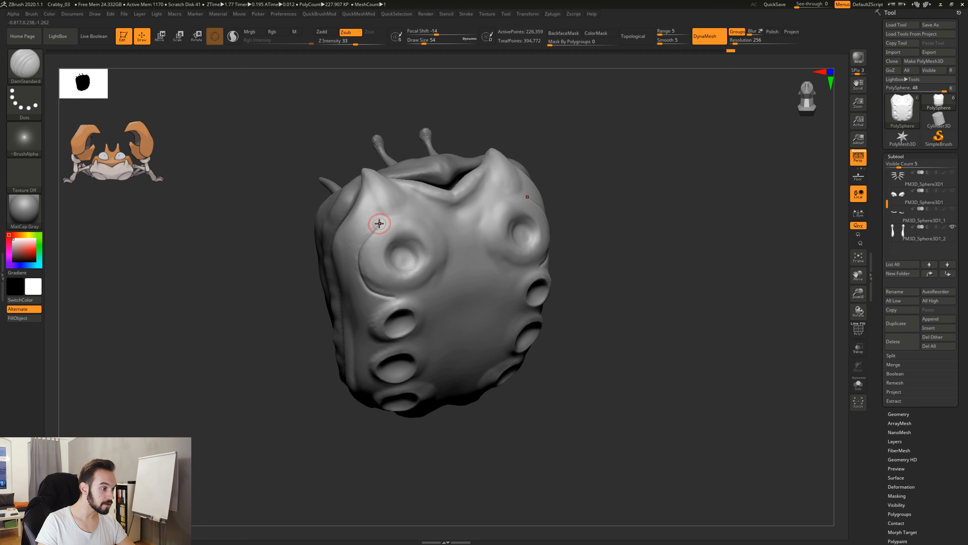
drag(380, 223, 406, 215)
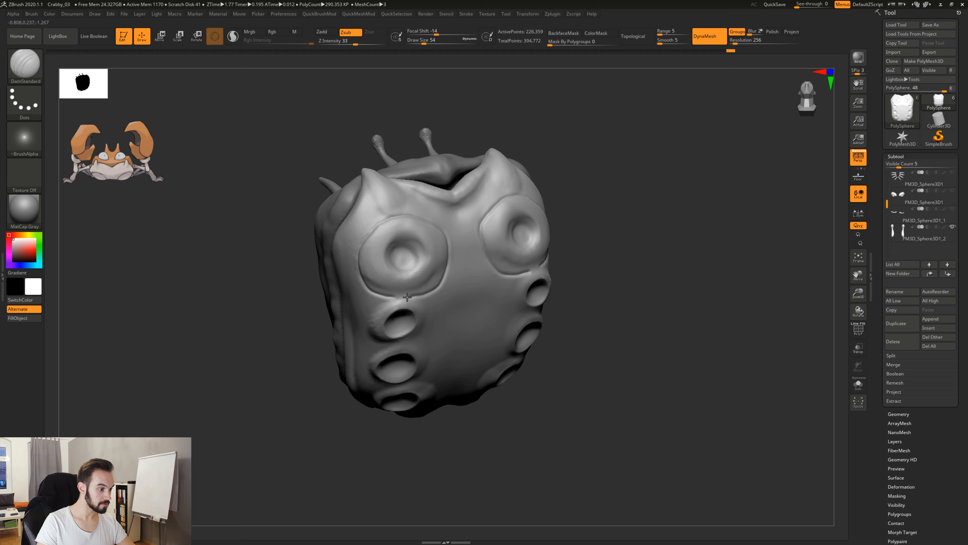
Step: Carve a small center plate between the claw sockets and crease the outline of the first pair of leg sockets
mouse_move(602, 360)
mouse_down()
mouse_move(553, 327)
mouse_move(585, 307)
mouse_move(575, 294)
mouse_move(435, 289)
mouse_move(430, 271)
mouse_up()
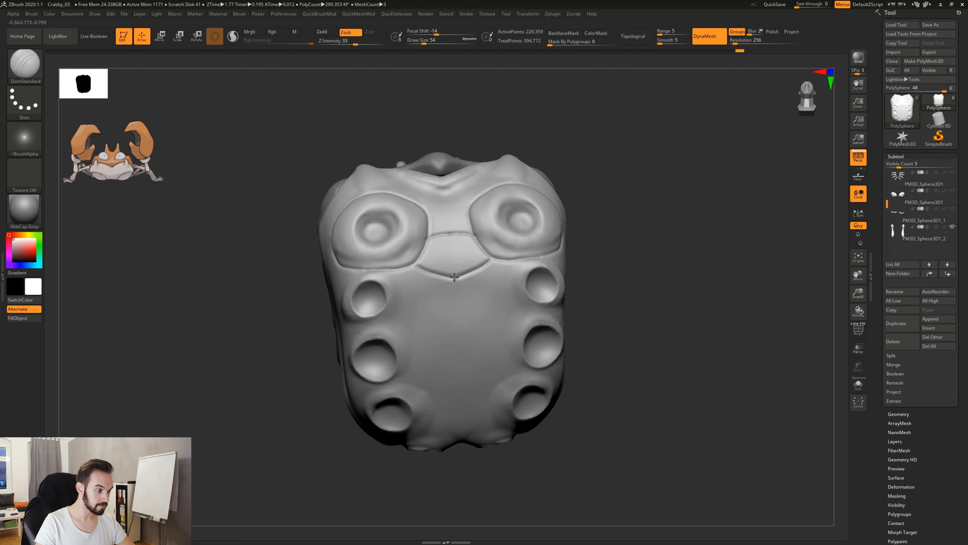
drag(628, 306, 519, 227)
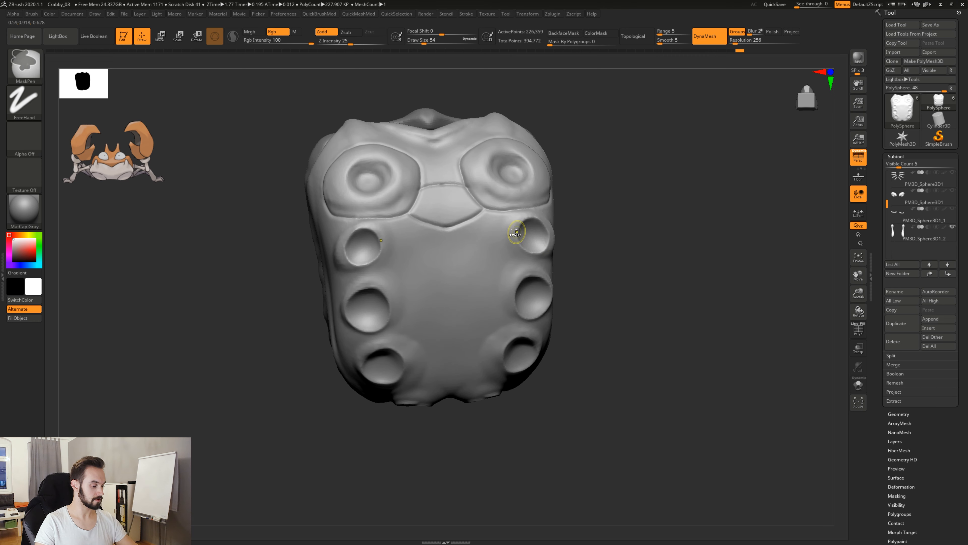
mouse_move(410, 212)
mouse_down()
mouse_move(420, 217)
mouse_move(394, 253)
mouse_move(362, 276)
mouse_up()
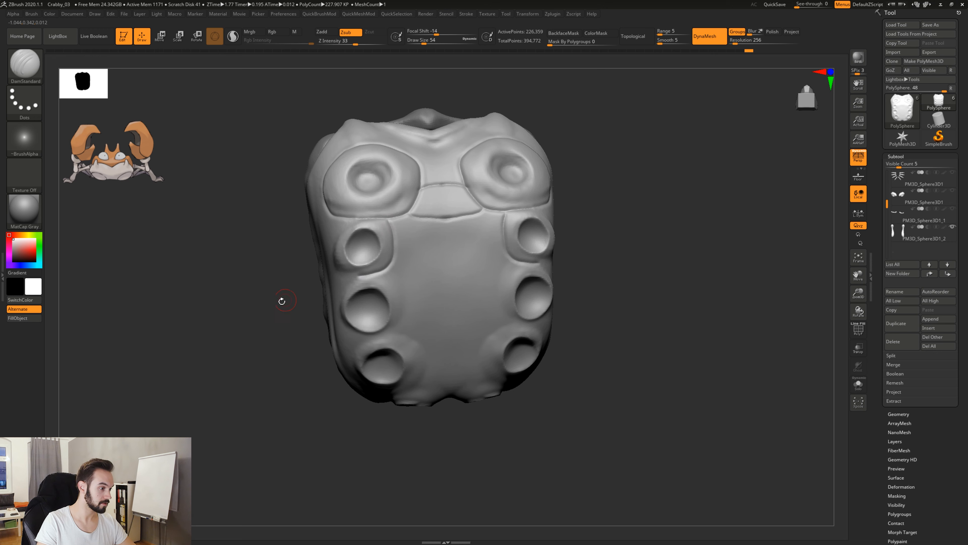
drag(271, 294, 339, 233)
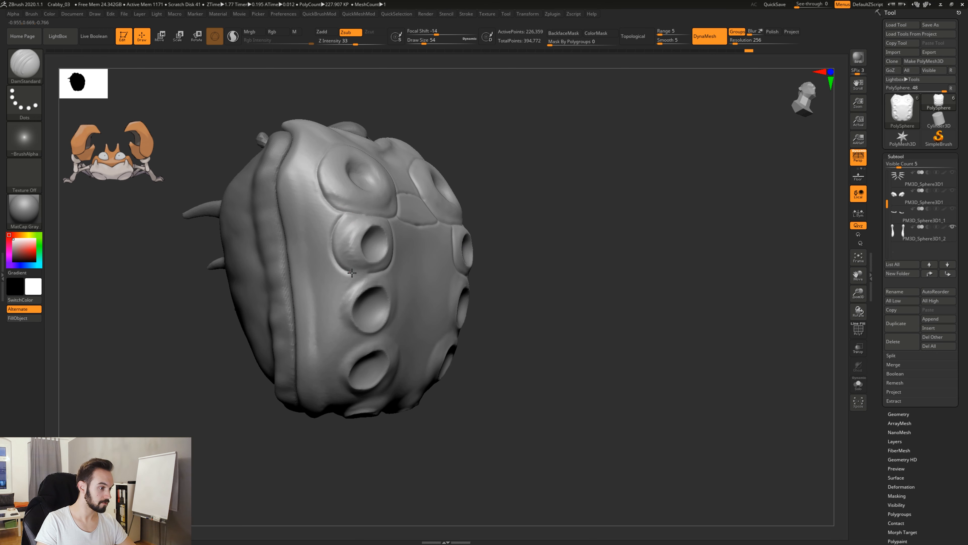
drag(521, 357, 486, 320)
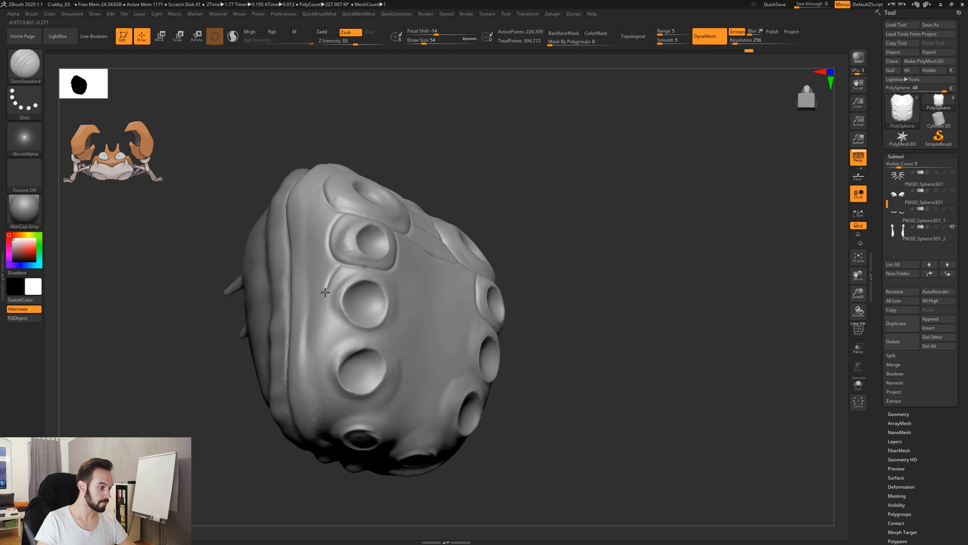
Step: Carve crease outlines around the second and third pairs of leg sockets on the lower shell
drag(399, 313, 390, 276)
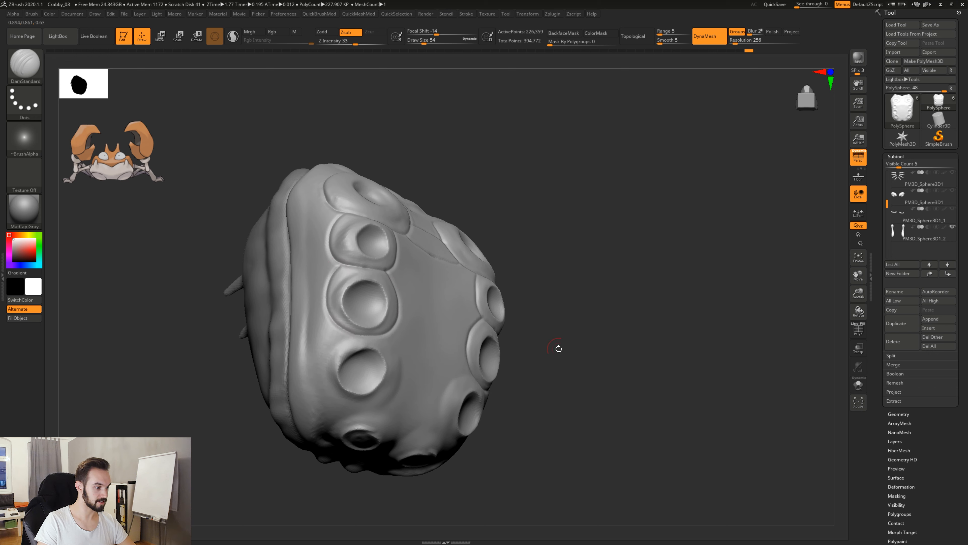
drag(558, 348, 551, 320)
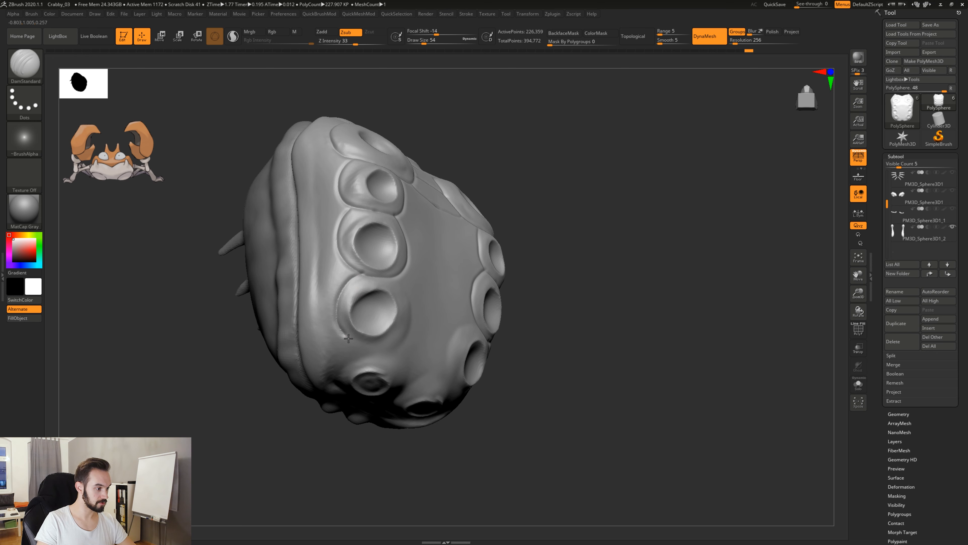
mouse_move(348, 339)
mouse_down()
mouse_move(398, 341)
mouse_move(405, 293)
mouse_up()
Step: Carve a column of stacked belly plates down the middle of the underside, ending in a small oval plate
drag(618, 298, 577, 286)
drag(648, 247, 659, 265)
mouse_move(619, 225)
alt+mouse_down()
mouse_move(608, 320)
mouse_move(583, 325)
mouse_move(602, 328)
mouse_move(598, 350)
alt+mouse_up()
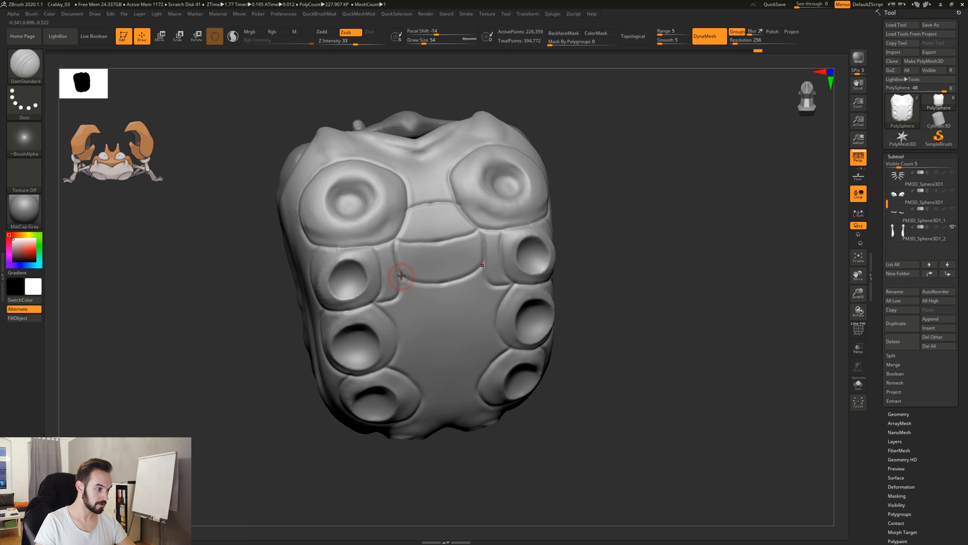
drag(480, 311, 416, 320)
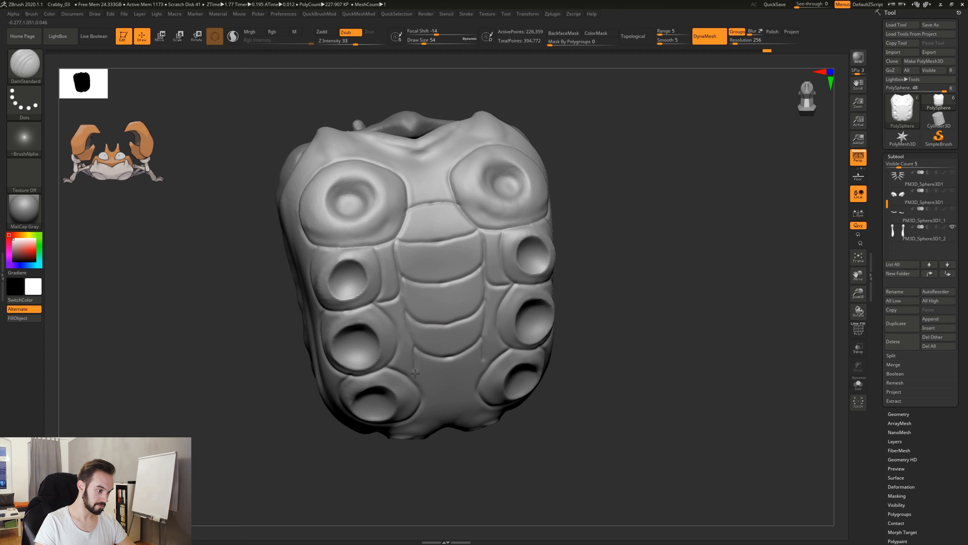
right_drag(458, 389, 440, 362)
drag(443, 342, 450, 377)
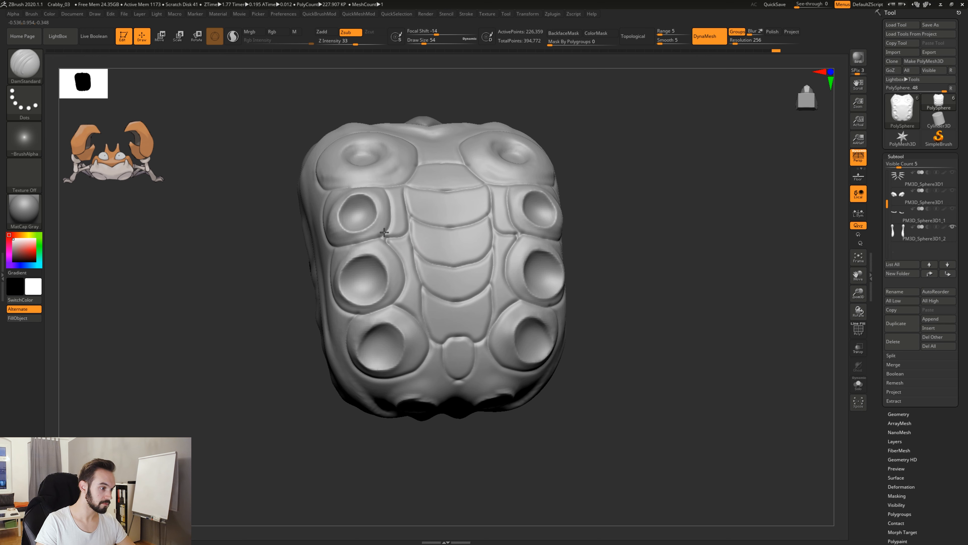
Step: Deepen the curved dividing lines between the belly plates, undoing unsatisfactory strokes
drag(639, 220, 627, 304)
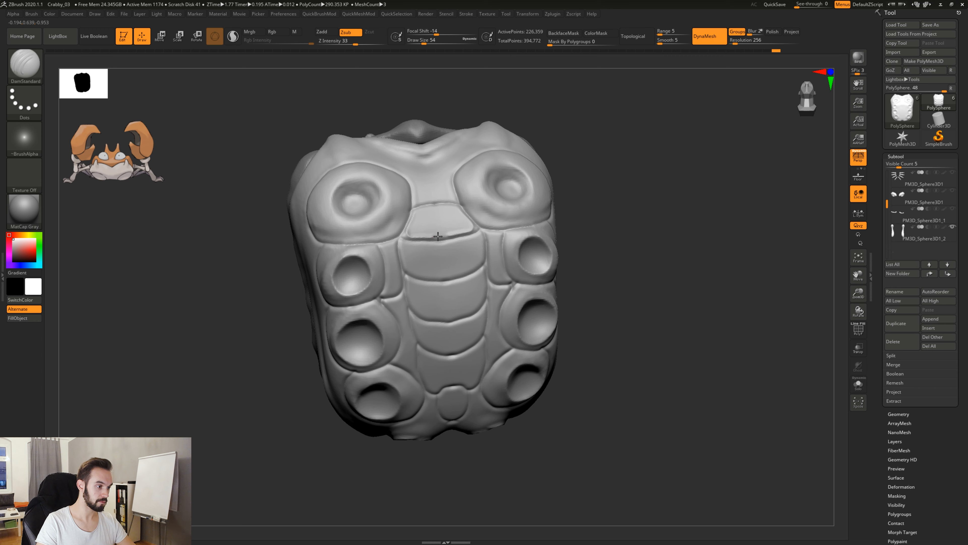
drag(438, 236, 402, 248)
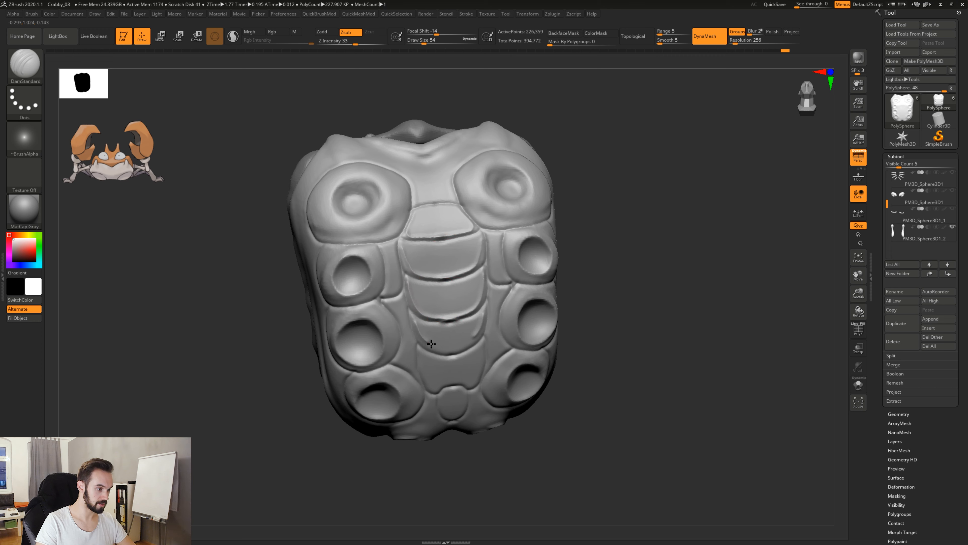
drag(431, 344, 460, 352)
key(ctrl+z)
key(ctrl+z)
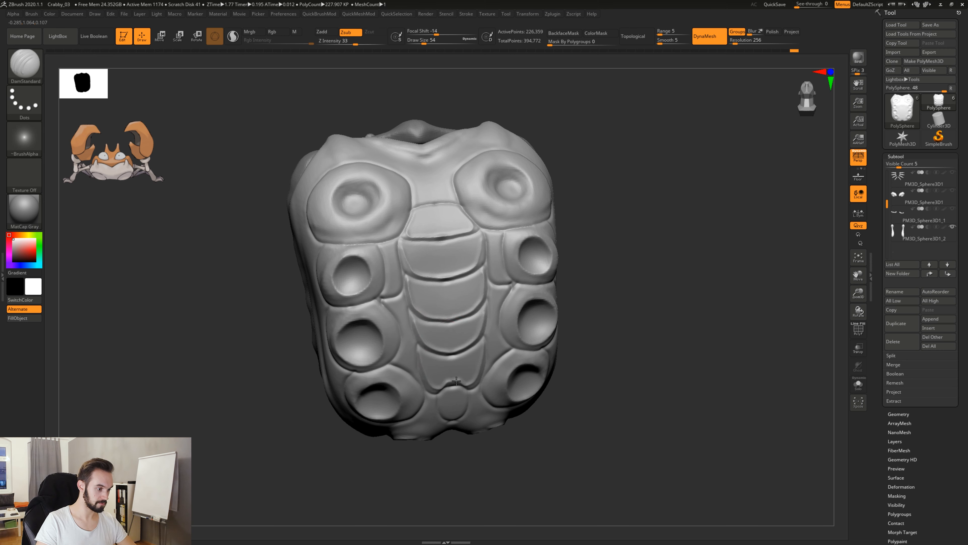
Step: Carve and smooth the grooves between the belly plates and the leg sockets on both sides
mouse_move(589, 419)
mouse_down()
mouse_move(595, 411)
mouse_move(578, 400)
mouse_up()
drag(609, 293, 621, 290)
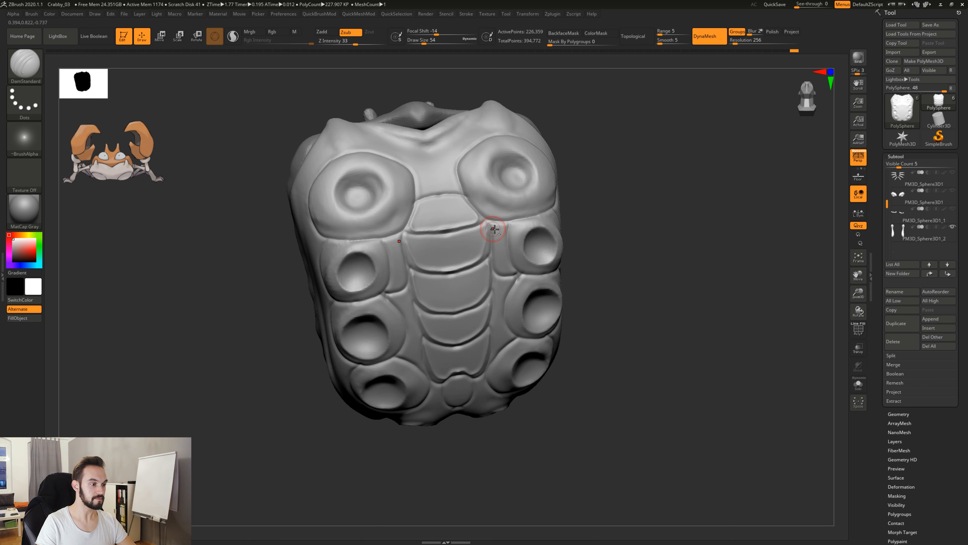
drag(496, 229, 497, 240)
drag(611, 348, 594, 336)
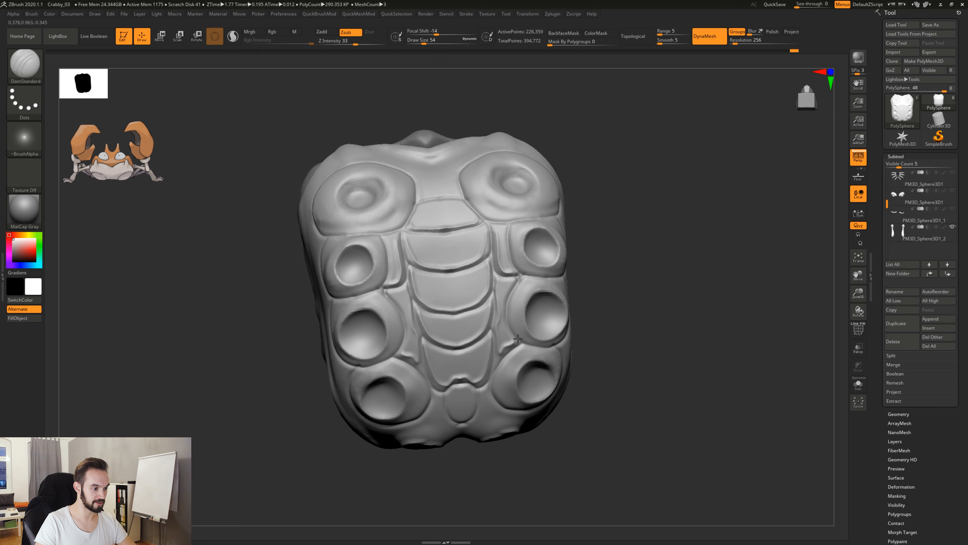
shift+drag(508, 333, 507, 349)
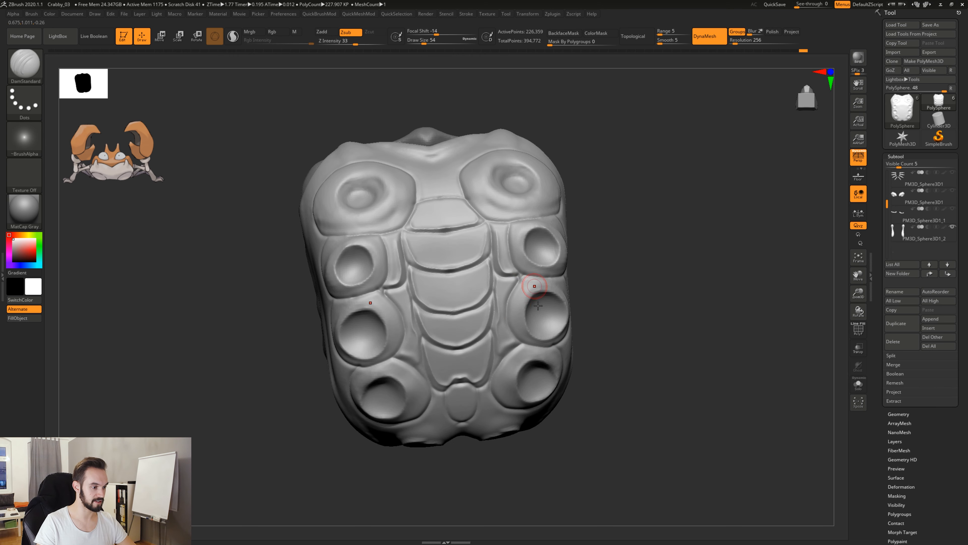
Step: Carve a vertical midline groove between the rearmost sockets, running from the oval plate to the shell rim
mouse_move(603, 335)
mouse_down()
mouse_move(576, 319)
mouse_move(589, 404)
mouse_move(623, 349)
mouse_move(623, 214)
mouse_up()
drag(457, 269, 457, 296)
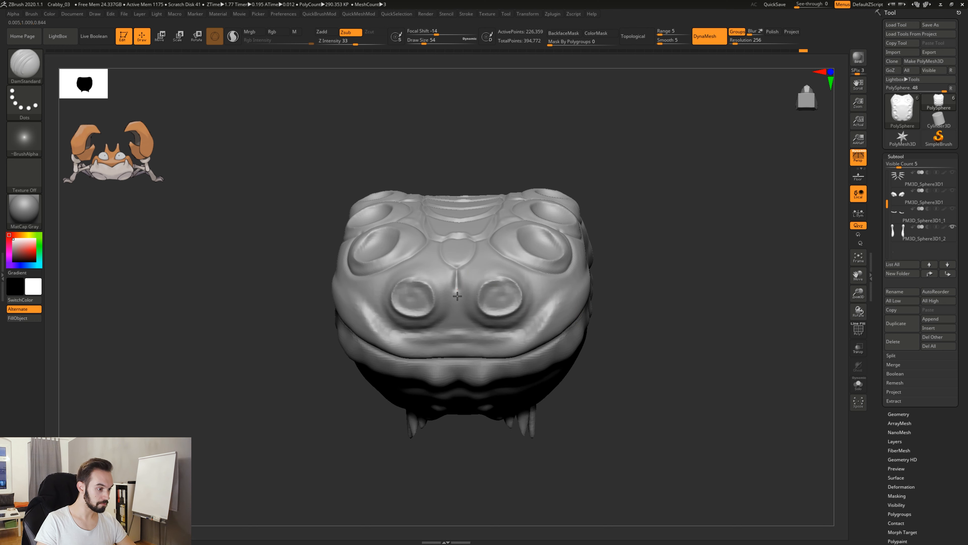
drag(463, 329, 459, 274)
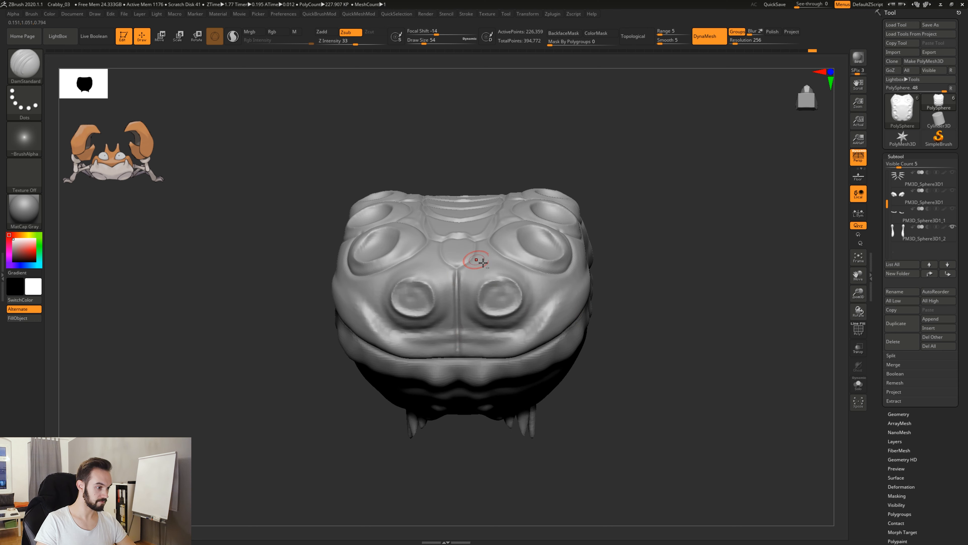
mouse_move(601, 241)
mouse_down()
mouse_move(590, 263)
mouse_move(589, 221)
mouse_up()
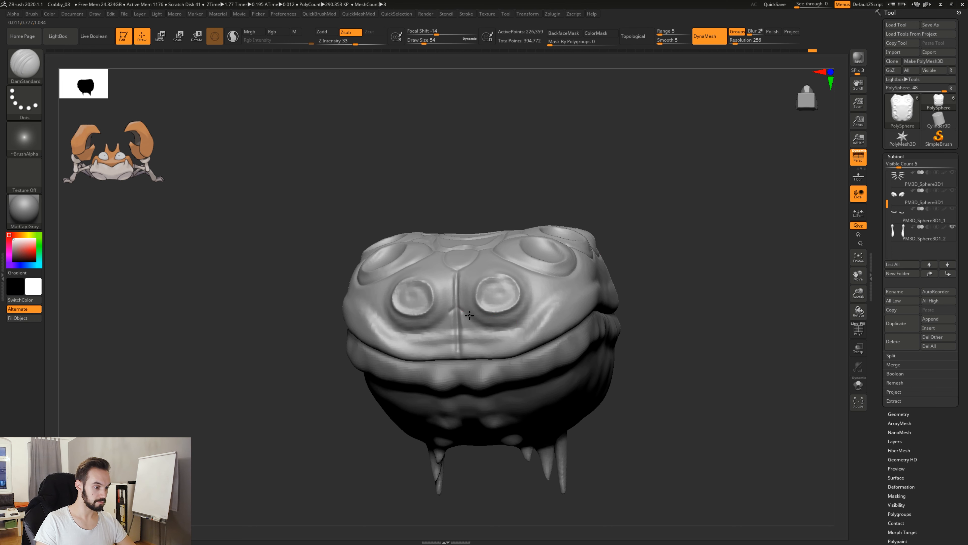
Step: Carve an arched crease bridging the two front claw sockets above the top belly plate
mouse_move(625, 271)
mouse_down()
mouse_move(664, 300)
mouse_move(644, 332)
mouse_move(597, 377)
mouse_move(545, 379)
mouse_move(544, 328)
mouse_move(581, 285)
mouse_move(601, 356)
mouse_move(599, 314)
mouse_move(616, 370)
mouse_move(605, 426)
mouse_move(620, 380)
mouse_move(585, 405)
mouse_move(618, 364)
mouse_move(668, 350)
mouse_move(662, 324)
mouse_up()
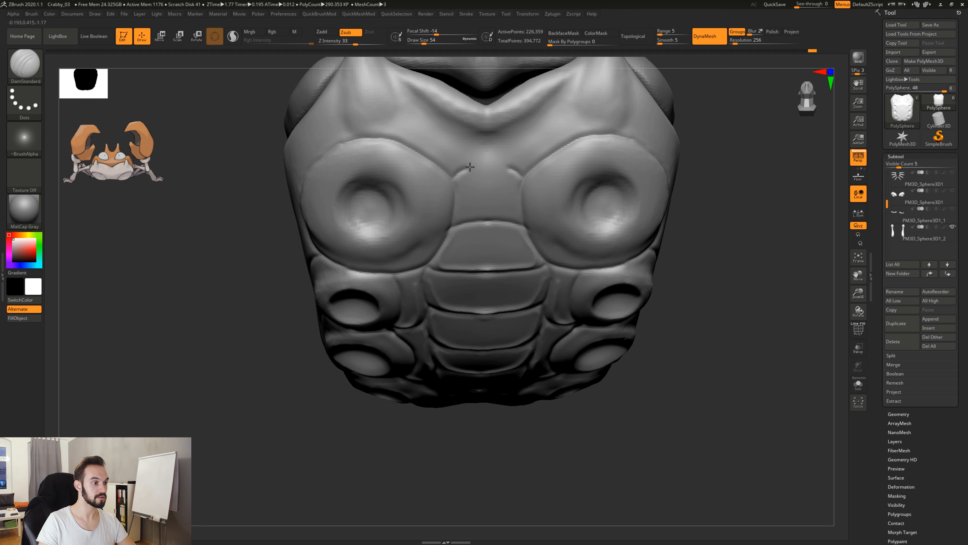
mouse_move(515, 171)
mouse_down()
mouse_move(486, 167)
mouse_move(457, 181)
mouse_up()
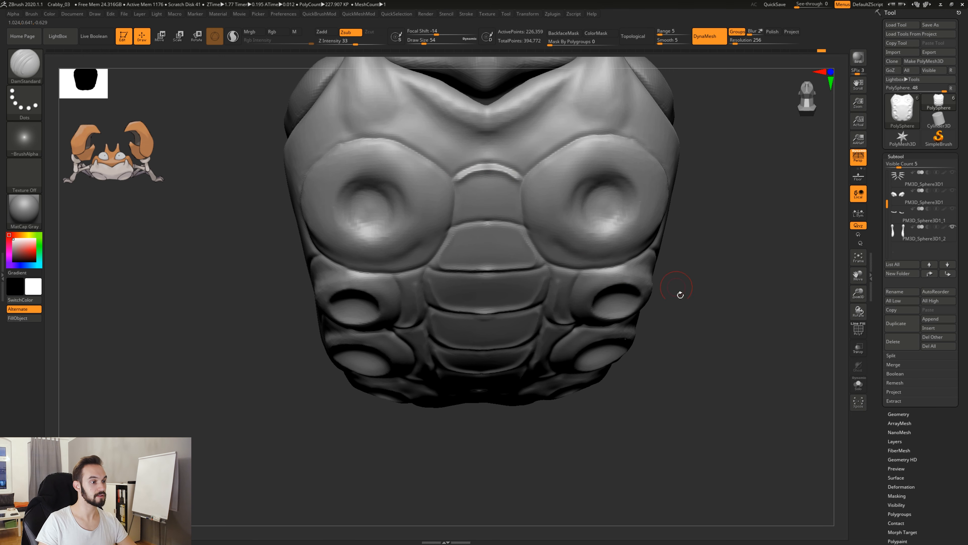
alt+drag(680, 295, 660, 384)
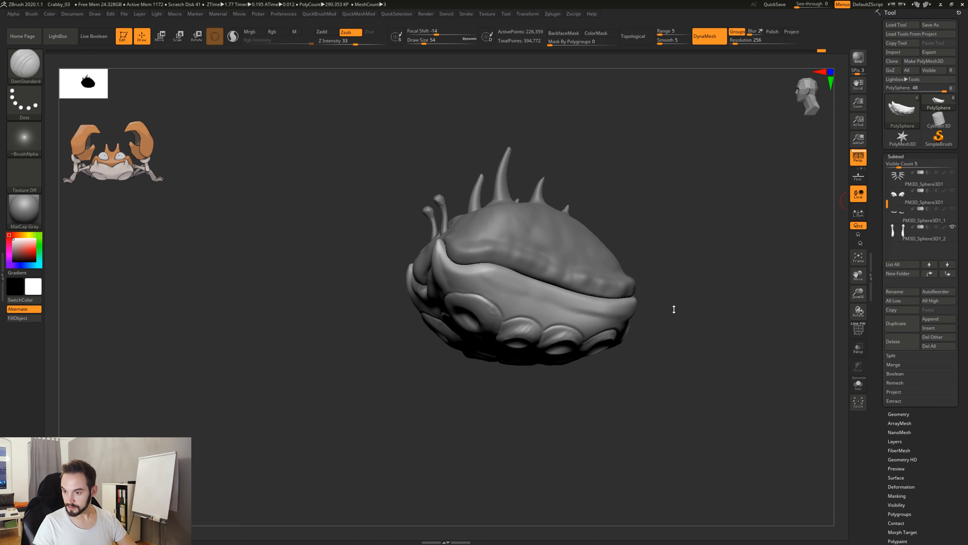
Step: Show the hidden arm, claw and leg subtools and view the whole crab from behind
mouse_move(643, 268)
mouse_down()
mouse_move(721, 290)
mouse_move(774, 270)
mouse_up()
click(953, 209)
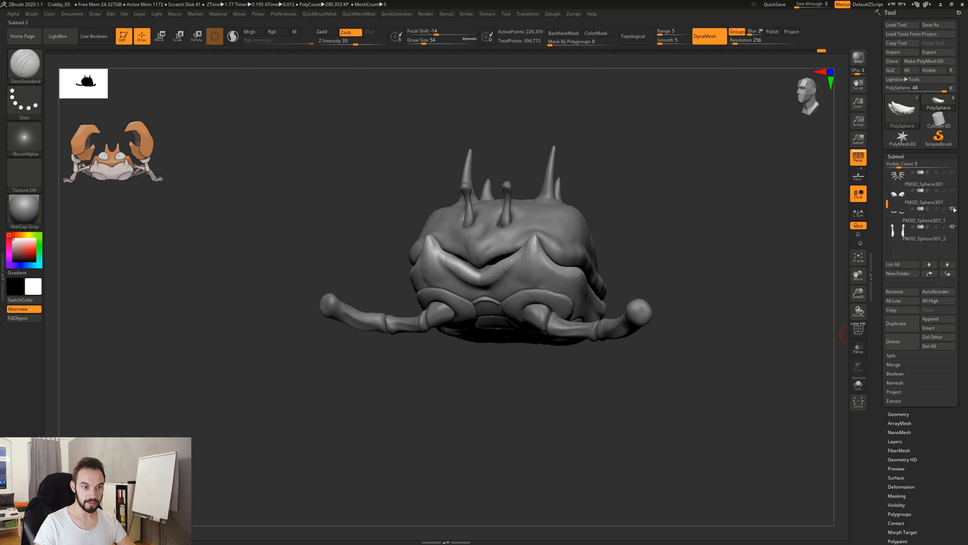
click(953, 192)
click(953, 174)
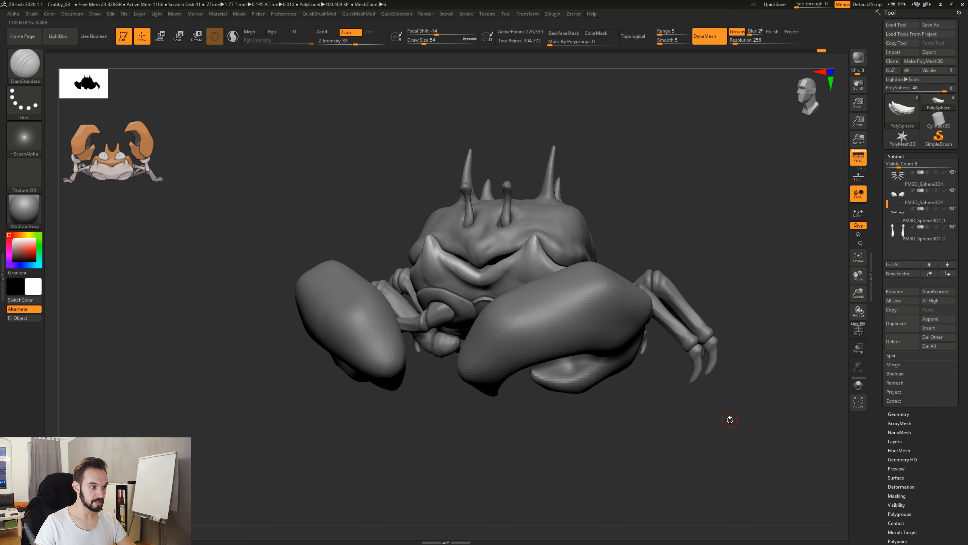
mouse_move(730, 419)
alt+mouse_down()
mouse_move(698, 381)
mouse_move(656, 410)
mouse_move(689, 399)
mouse_move(610, 384)
mouse_move(626, 393)
mouse_move(622, 463)
alt+mouse_up()
mouse_move(610, 467)
mouse_down()
mouse_move(620, 467)
mouse_move(610, 438)
mouse_up()
key(shift)
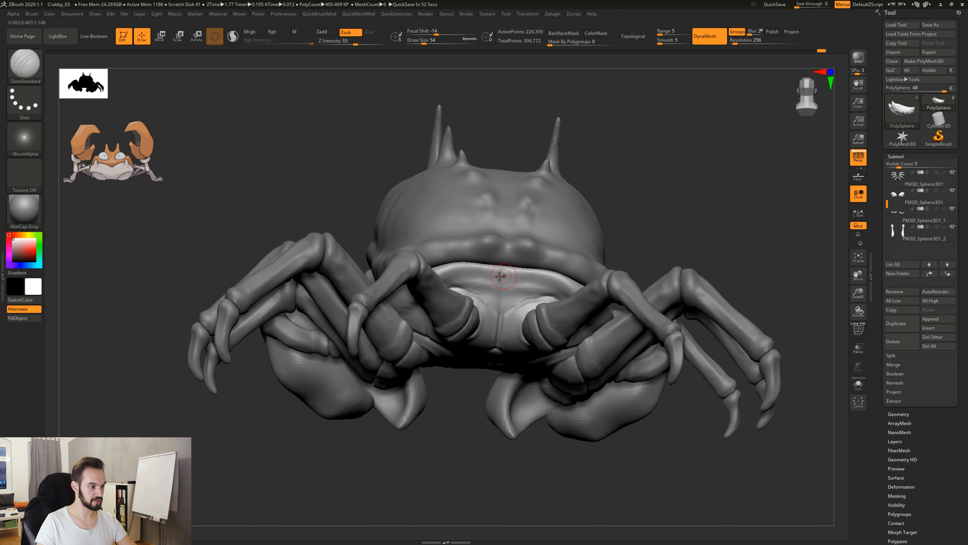
Step: Switch to the Standard brush, undo a trial stroke on the rear rim, and isolate the lower shell with Solo
key(b)
key(s)
key(t)
mouse_move(501, 276)
mouse_down()
mouse_move(462, 280)
mouse_move(497, 285)
mouse_move(447, 276)
mouse_up()
key(ctrl+z)
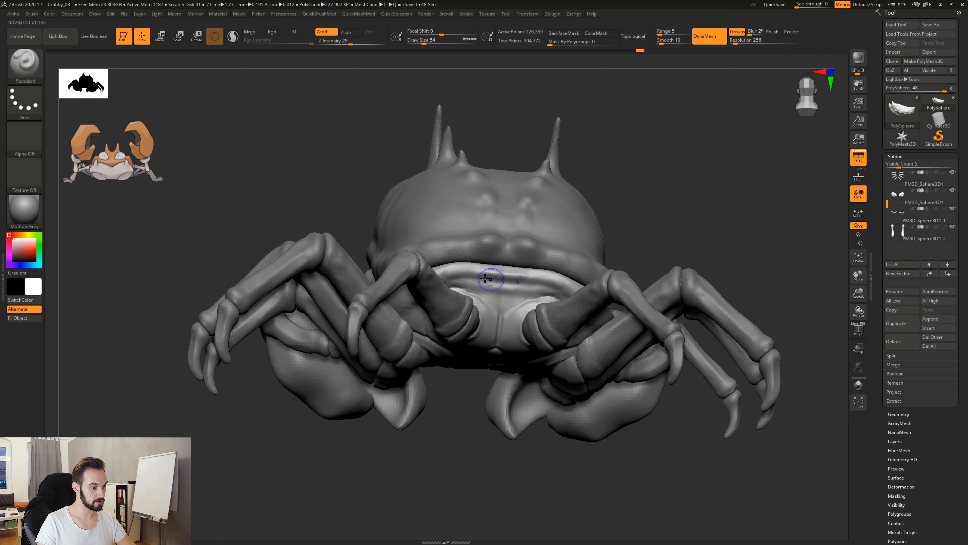
drag(609, 222, 693, 374)
click(858, 384)
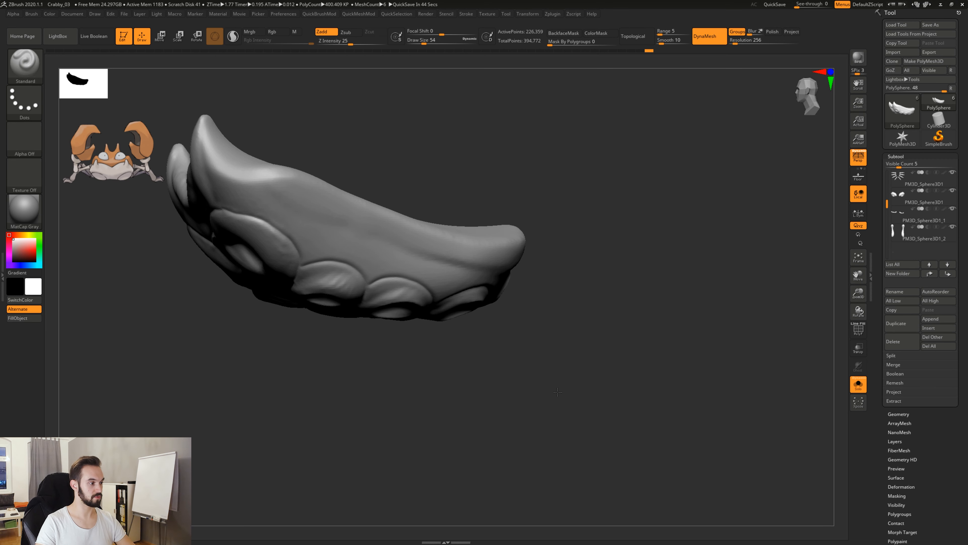
Step: Set the brush draw size to 97 and sculpt a broad lengthwise ridge along the lower shell's side below its rim
alt+drag(558, 392, 627, 409)
key(space)
drag(391, 199, 395, 200)
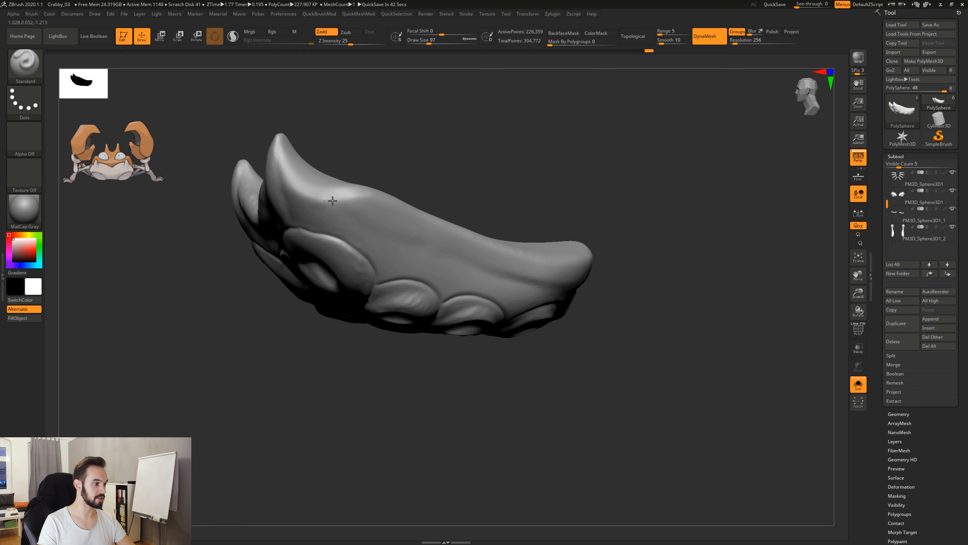
mouse_move(332, 201)
mouse_down()
mouse_move(387, 206)
mouse_move(486, 250)
mouse_move(547, 263)
mouse_move(370, 217)
mouse_up()
drag(479, 242, 616, 260)
drag(727, 219, 678, 215)
mouse_move(496, 258)
mouse_down()
mouse_move(607, 243)
mouse_move(680, 221)
mouse_move(692, 203)
mouse_move(522, 254)
mouse_move(439, 216)
mouse_up()
mouse_move(331, 229)
mouse_down()
mouse_move(253, 248)
mouse_move(301, 233)
mouse_move(431, 269)
mouse_move(571, 261)
mouse_up()
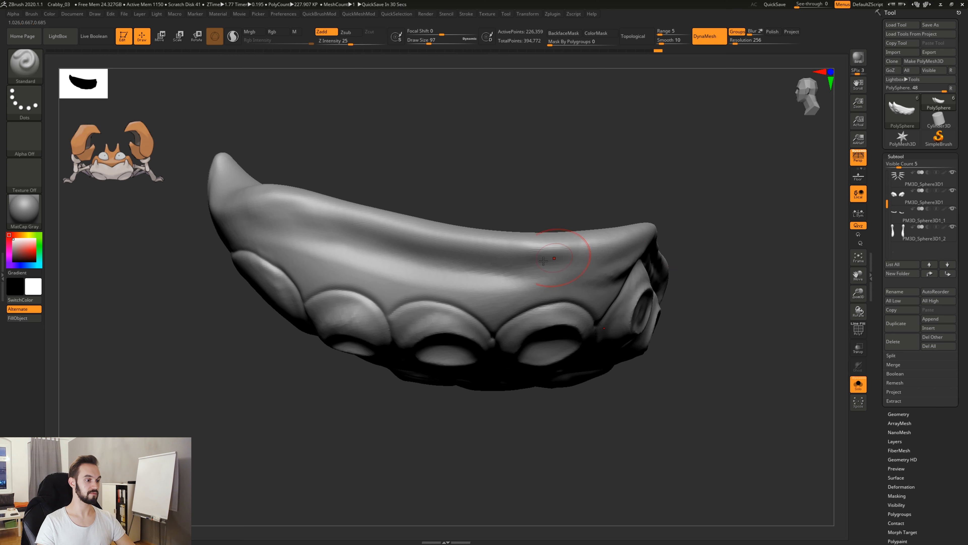
Step: Carve shallow recesses into the lower shell's side between the rim ridge and the leg sockets
drag(511, 200, 417, 244)
mouse_move(384, 290)
alt+mouse_down()
mouse_move(310, 270)
mouse_move(276, 274)
mouse_move(342, 277)
alt+mouse_up()
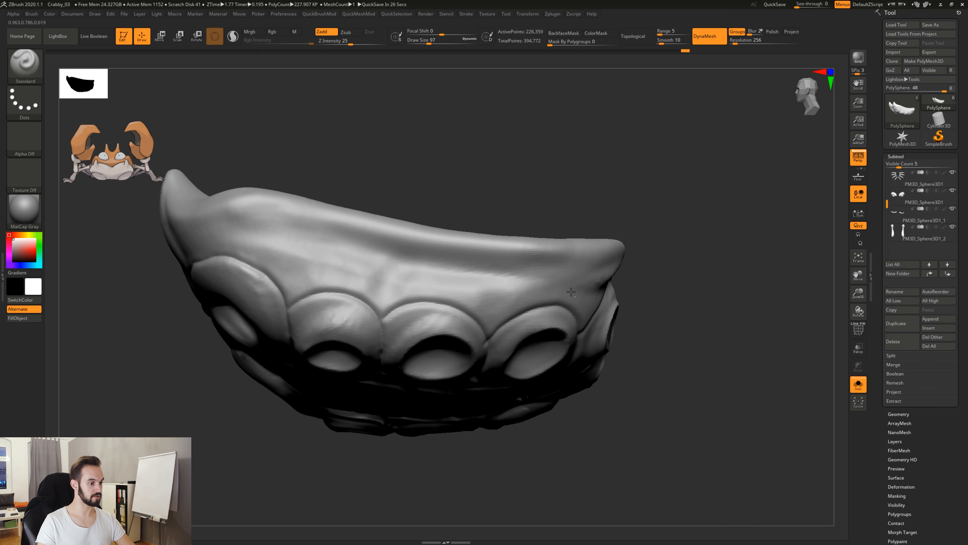
mouse_move(659, 274)
mouse_down()
mouse_move(606, 281)
mouse_move(629, 267)
mouse_move(610, 199)
mouse_move(622, 163)
mouse_up()
mouse_move(496, 292)
alt+mouse_down()
mouse_move(527, 291)
mouse_move(513, 288)
alt+mouse_up()
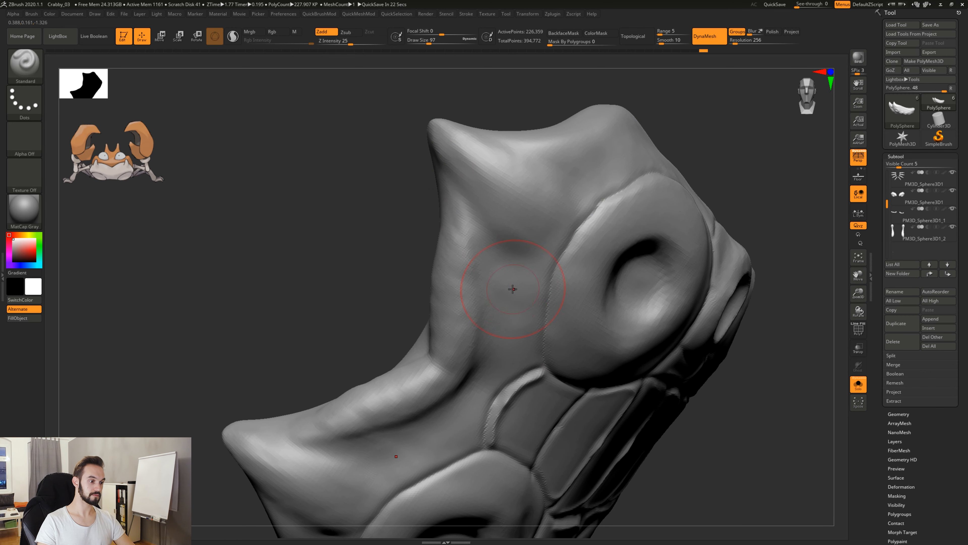
mouse_move(752, 424)
alt+mouse_down()
mouse_move(720, 392)
mouse_move(711, 364)
mouse_move(664, 353)
mouse_move(603, 365)
mouse_move(695, 377)
alt+mouse_up()
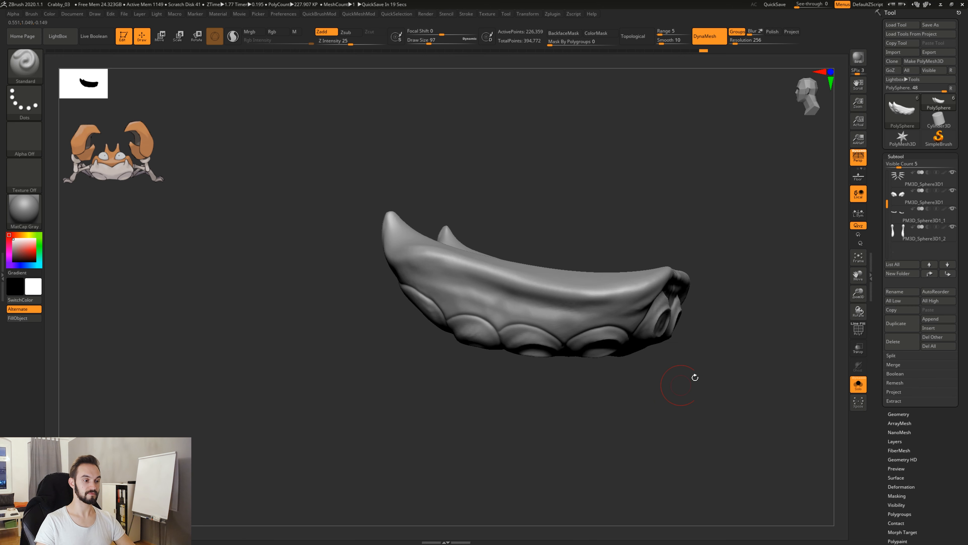
Step: Turn off Solo to show the whole crab, then select the claws subtool with its polyframe displayed
click(861, 390)
drag(640, 363, 685, 265)
alt+click(505, 336)
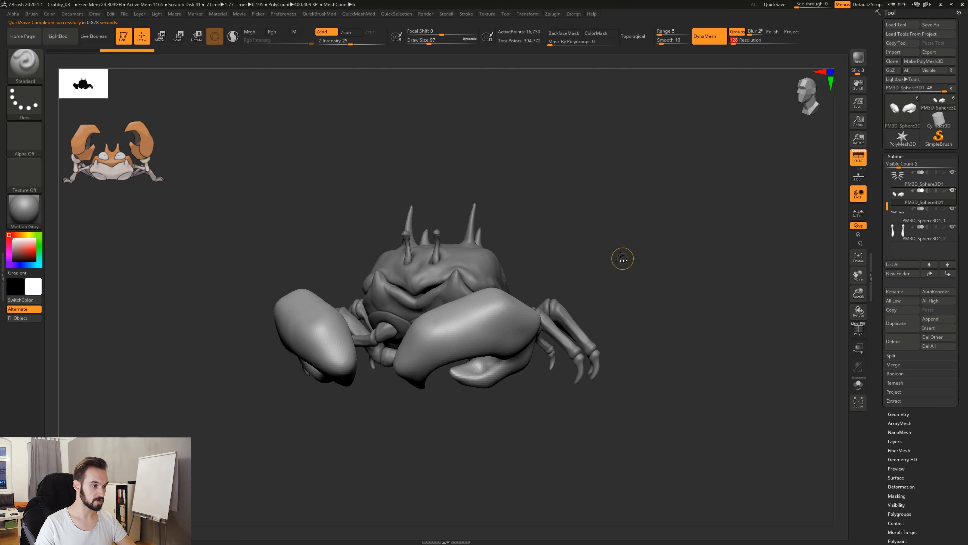
key(shift+f)
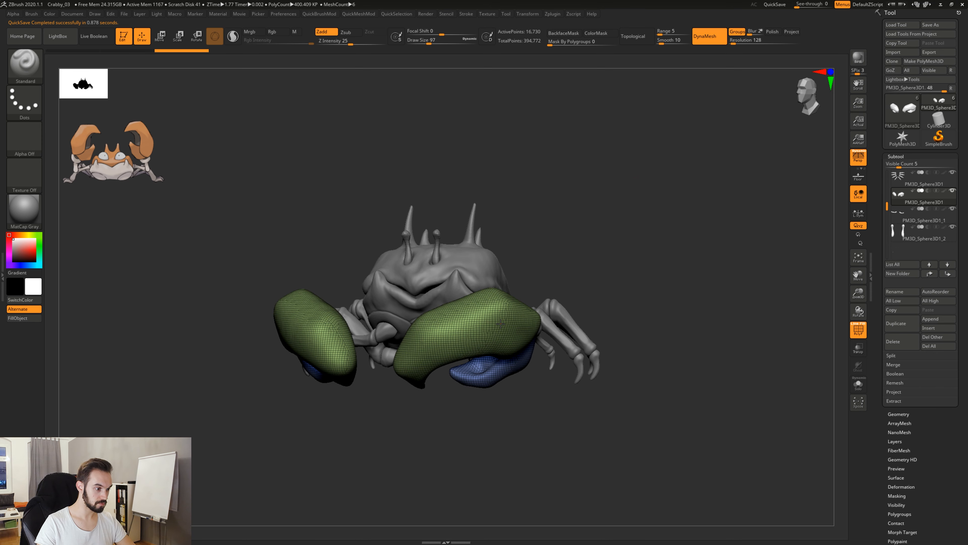
Step: Switch to the Move brush and set the draw size to 154
key(b)
key(m)
key(v)
key(space)
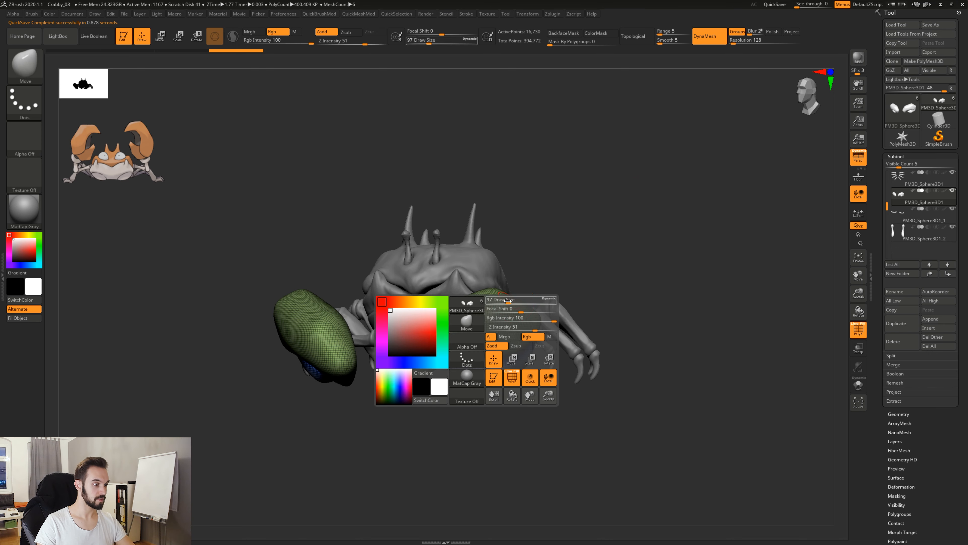
drag(507, 302, 590, 315)
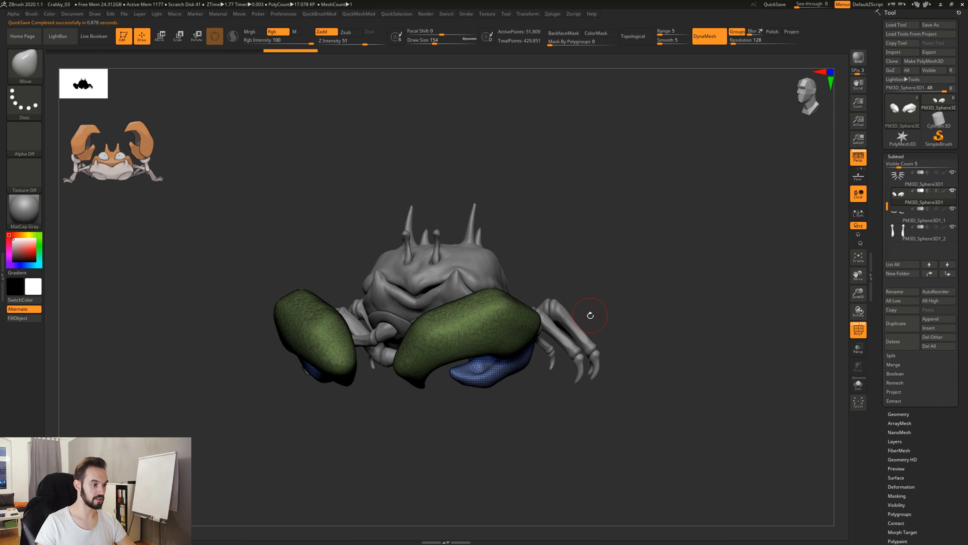
Step: View the claws from below and undo their last two DynaMesh updates
mouse_move(579, 442)
mouse_down()
mouse_move(572, 284)
mouse_move(633, 331)
mouse_up()
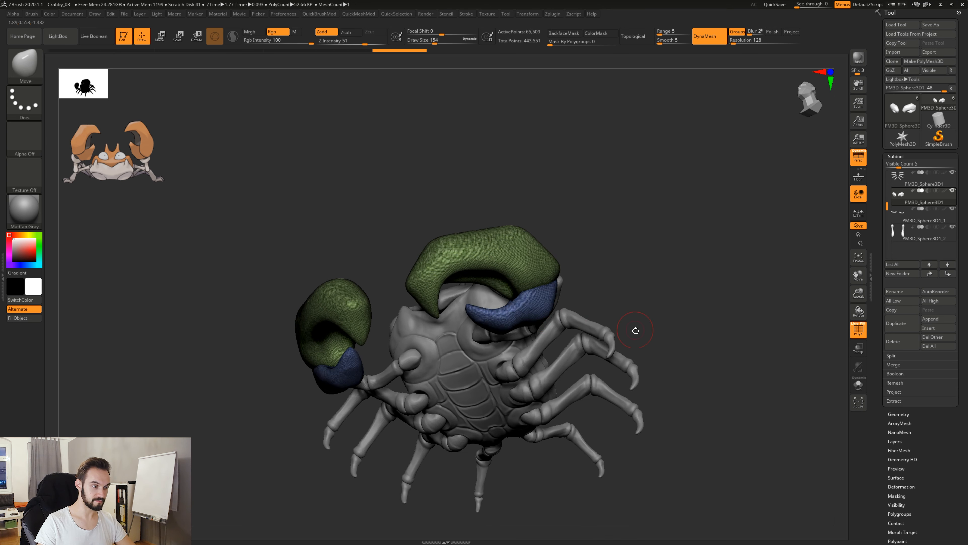
drag(611, 254, 633, 270)
key(ctrl+z)
key(ctrl+z)
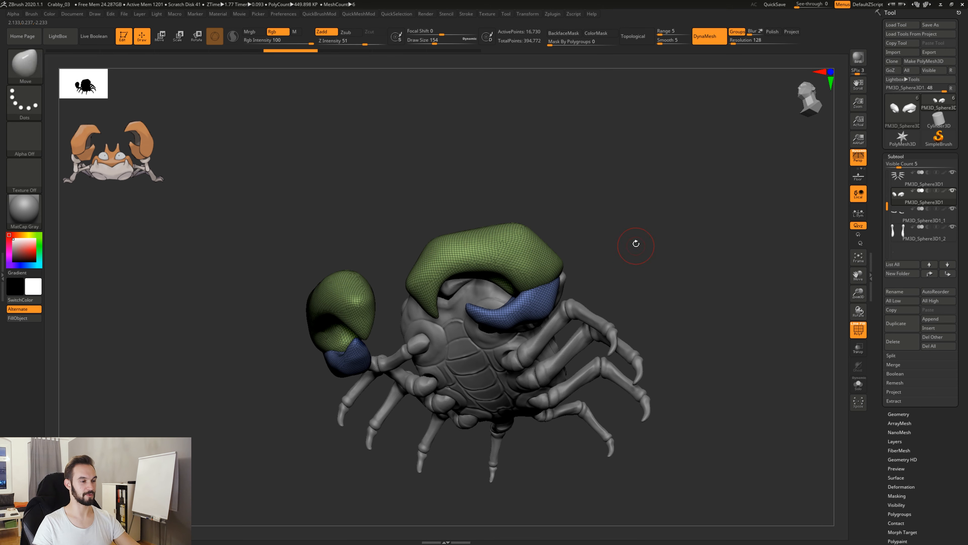
Step: Remesh the claws with DynaMesh at resolution 128, repeat the update, and turn off the polyframe
mouse_move(638, 237)
mouse_down()
mouse_move(636, 305)
mouse_move(639, 258)
mouse_up()
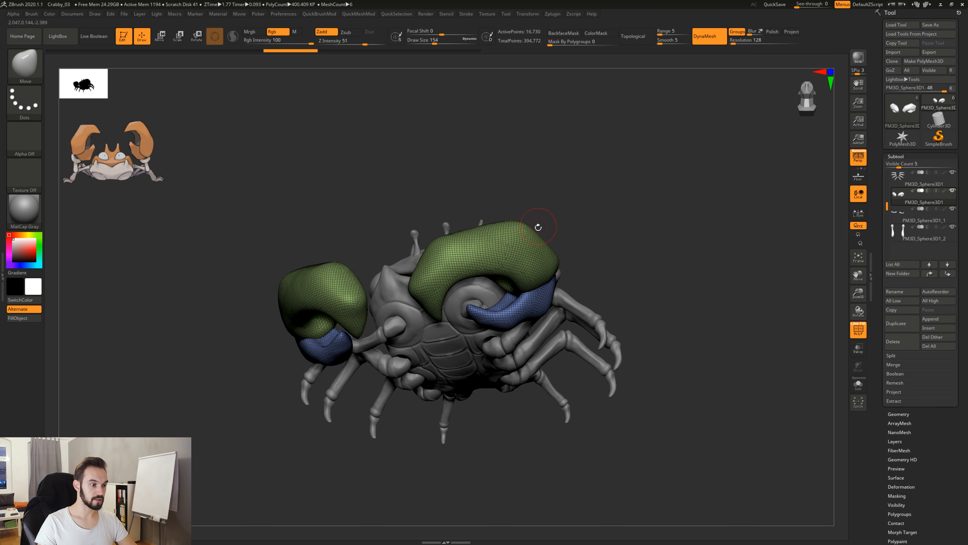
mouse_move(576, 223)
mouse_down()
mouse_move(623, 212)
mouse_move(511, 194)
mouse_move(482, 214)
mouse_up()
ctrl+drag(610, 146, 671, 287)
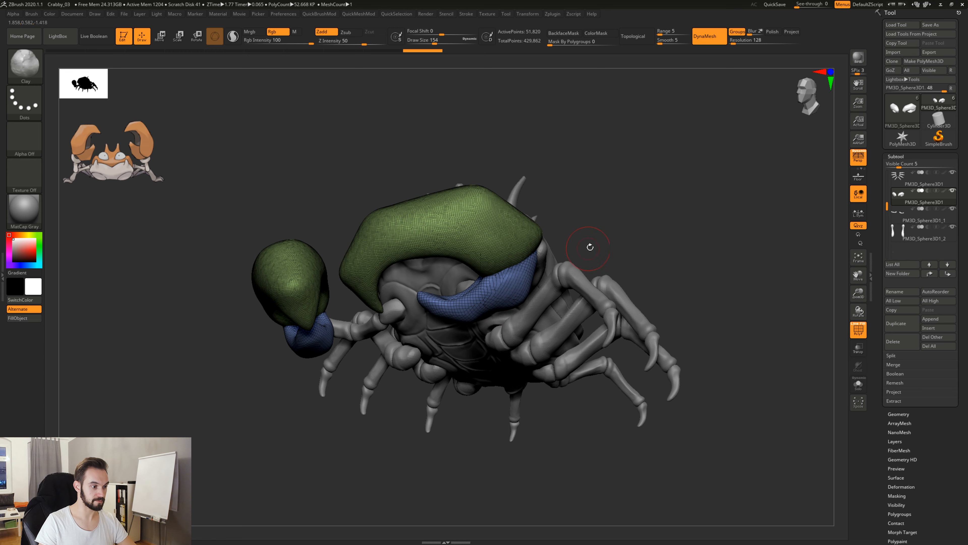
ctrl+drag(593, 193, 629, 332)
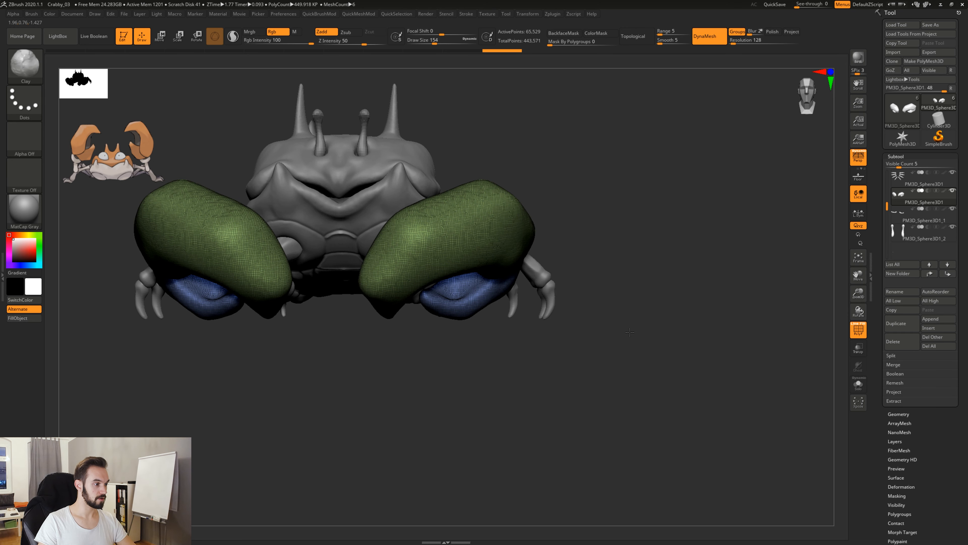
mouse_move(622, 372)
alt+mouse_down()
mouse_move(610, 307)
mouse_move(604, 340)
mouse_move(572, 319)
alt+mouse_up()
key(shift+f)
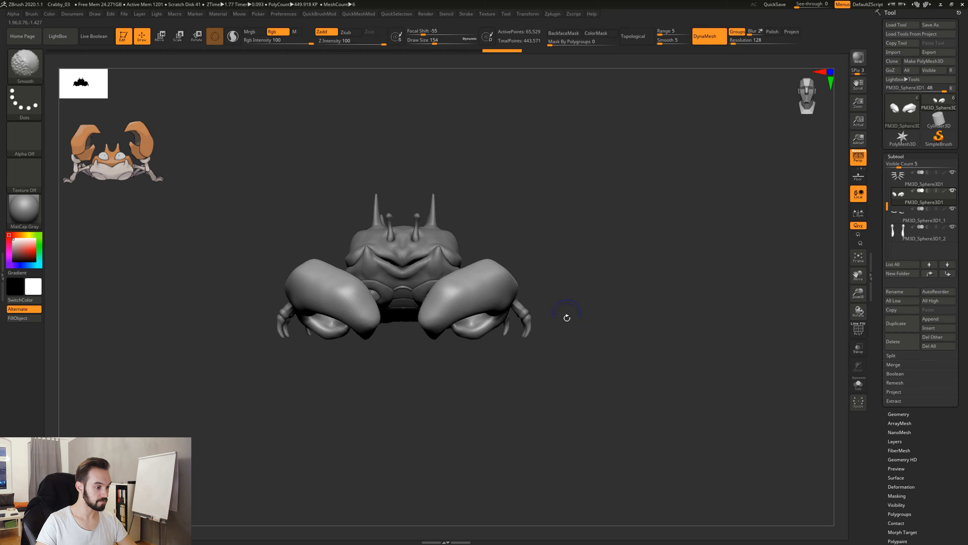
Step: Switch to the Clay brush and shape the claw where its upper and lower pincers meet
drag(604, 374, 559, 384)
mouse_move(560, 384)
alt+mouse_down()
mouse_move(567, 411)
mouse_move(594, 390)
mouse_move(586, 367)
mouse_move(572, 405)
mouse_move(599, 408)
mouse_move(563, 383)
mouse_move(570, 380)
mouse_move(558, 402)
mouse_move(568, 400)
mouse_move(551, 373)
mouse_move(552, 426)
mouse_move(548, 399)
mouse_move(523, 389)
alt+mouse_up()
key(b)
key(s)
key(t)
key(b)
key(c)
key(l)
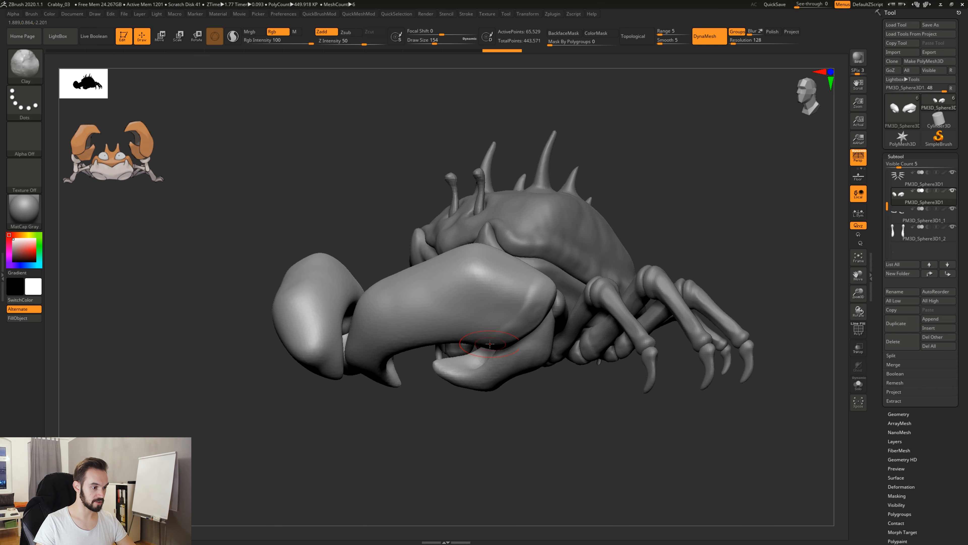
drag(490, 344, 523, 300)
drag(481, 337, 513, 325)
drag(495, 373, 548, 362)
Step: Switch to the Standard brush and raise an edge along the inner curve of the upper pincer to its tip
key(b)
key(s)
key(t)
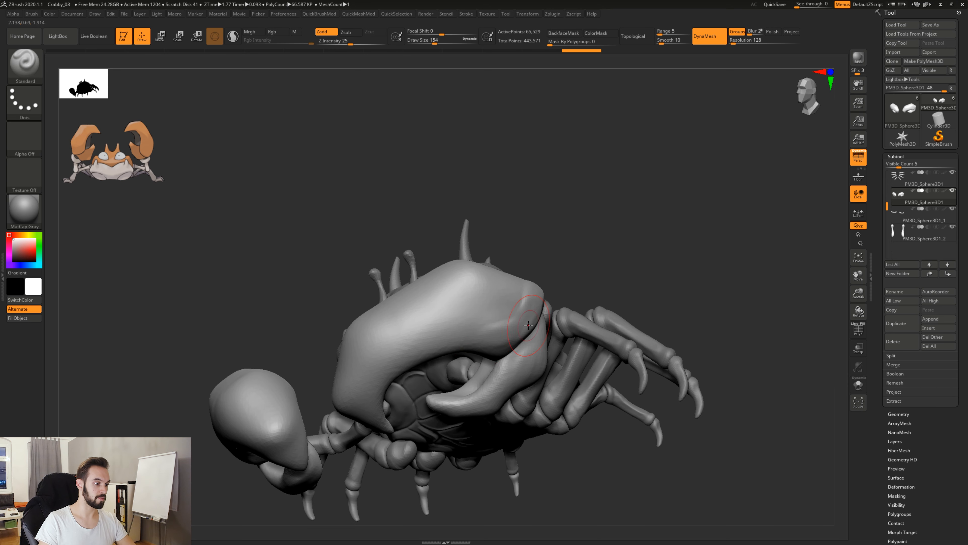
mouse_move(611, 251)
mouse_down()
mouse_move(644, 242)
mouse_move(636, 229)
mouse_up()
drag(511, 334, 422, 349)
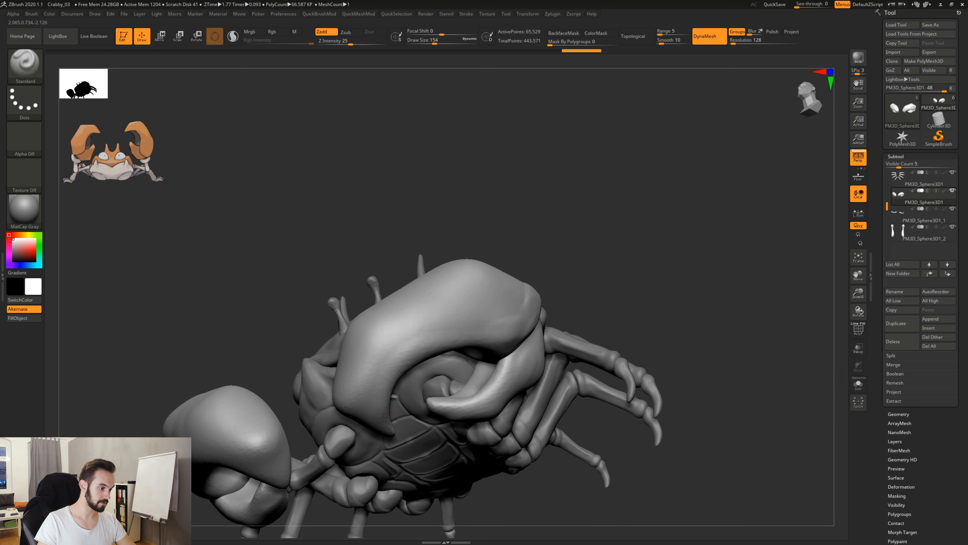
drag(384, 417, 389, 427)
Step: Set the brush draw size to 108 and strengthen the ridge along the upper pincer's inner curve
key(space)
drag(495, 263, 490, 262)
alt+drag(551, 259, 566, 200)
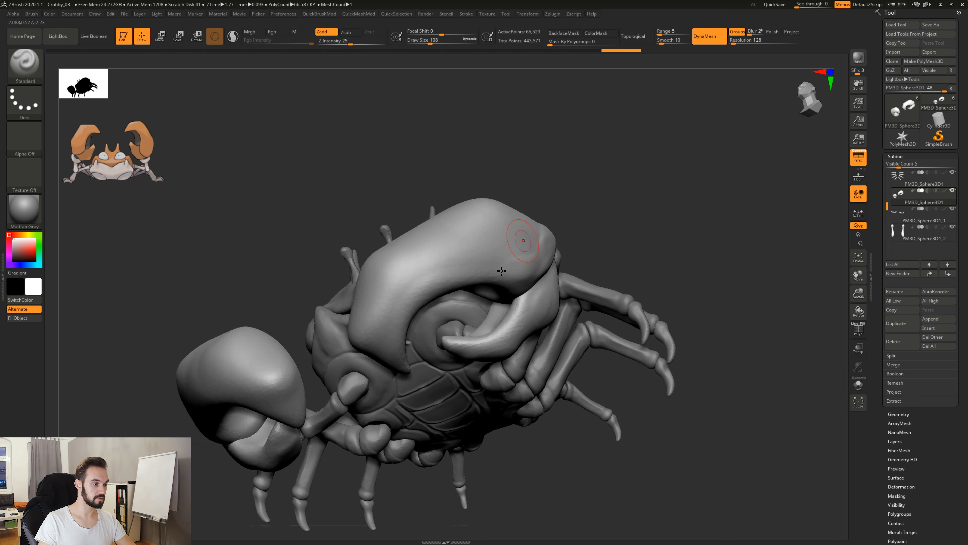
drag(459, 277, 407, 318)
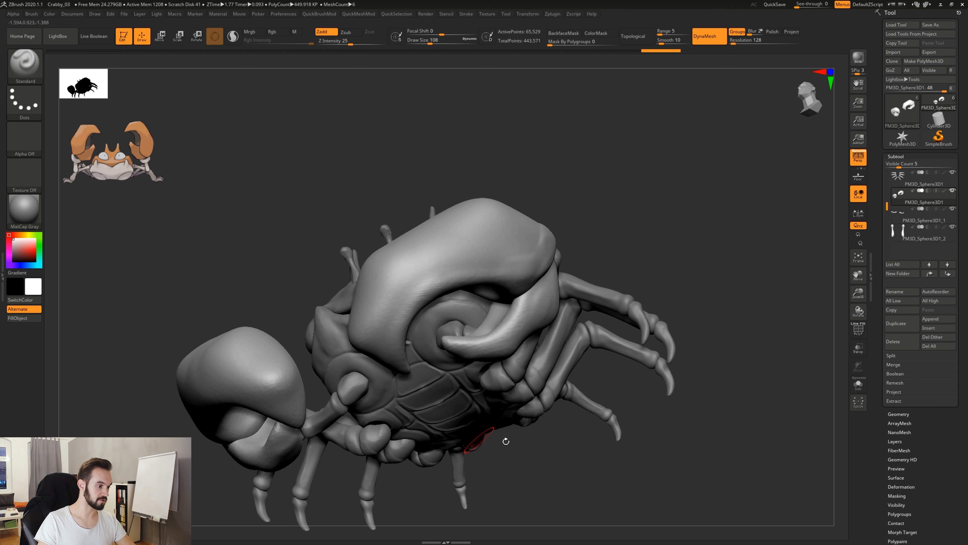
Step: Isolate the claws with Solo, hide one of the pair, and turn the remaining claw to its other side
drag(505, 441, 810, 314)
drag(687, 344, 856, 377)
click(855, 386)
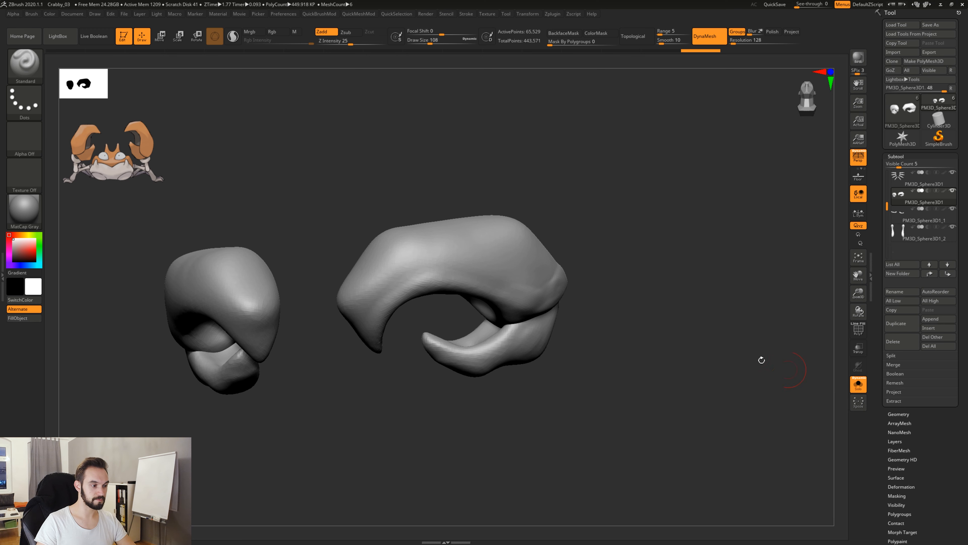
shift+drag(680, 363, 743, 384)
ctrl+shift+drag(267, 456, 484, 110)
drag(534, 379, 636, 393)
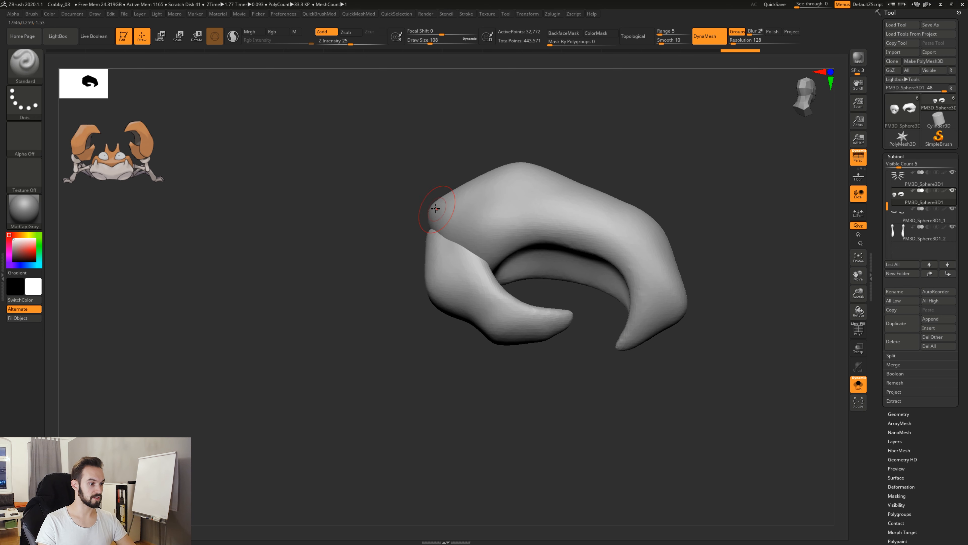
Step: Raise a ridge along the upper pincer's inner curve on this side and set the draw size to 74
mouse_move(525, 234)
mouse_down()
mouse_move(550, 231)
mouse_move(545, 218)
mouse_up()
key(space)
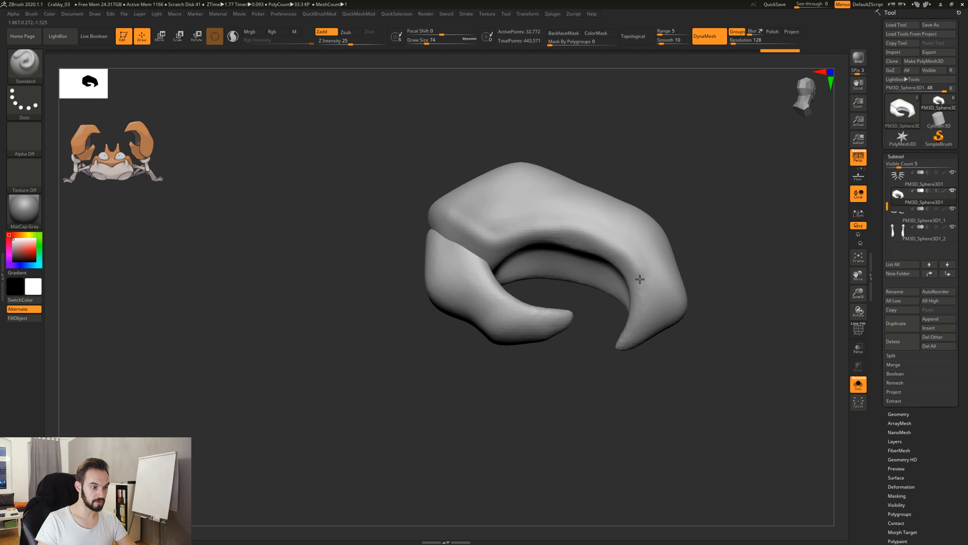
mouse_move(670, 375)
mouse_down()
mouse_move(605, 299)
mouse_move(656, 235)
mouse_up()
drag(612, 232, 625, 236)
mouse_move(723, 309)
mouse_down()
mouse_move(707, 295)
mouse_move(595, 377)
mouse_move(583, 355)
mouse_move(610, 365)
mouse_move(540, 406)
mouse_move(514, 287)
mouse_up()
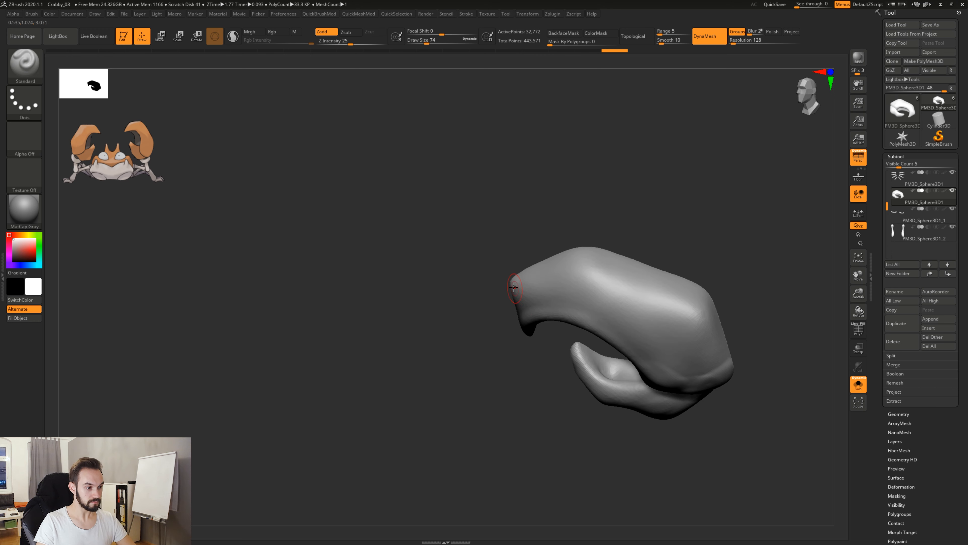
Step: Sculpt a lengthwise ridge along the upper pincer's outer side and define the angular corners on its back
mouse_move(572, 278)
mouse_down()
mouse_move(649, 297)
mouse_move(633, 288)
mouse_up()
mouse_move(697, 313)
mouse_down()
mouse_move(716, 372)
mouse_move(685, 293)
mouse_up()
mouse_move(692, 236)
mouse_down()
mouse_move(697, 310)
mouse_move(716, 337)
mouse_up()
drag(648, 229, 600, 300)
shift+drag(691, 322, 677, 323)
drag(614, 386, 579, 336)
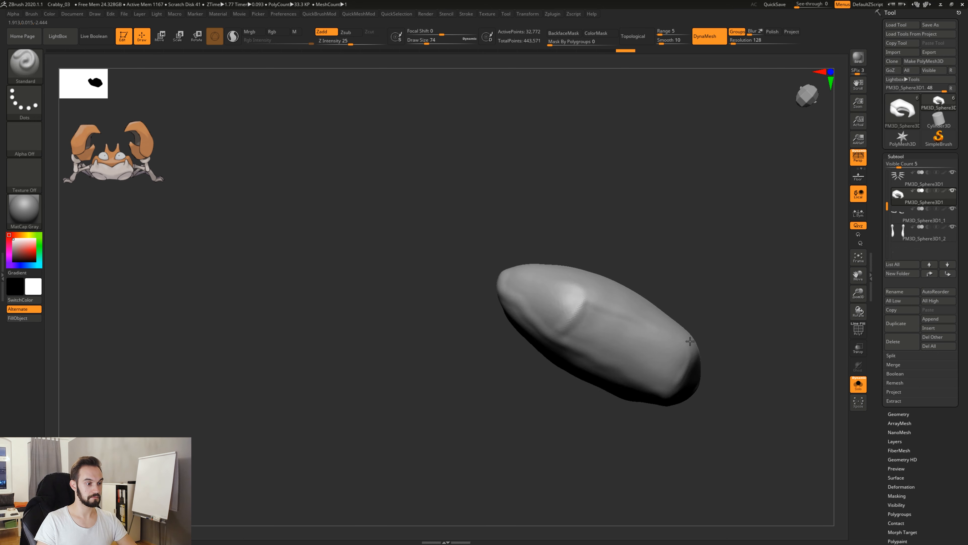
Step: Smooth the ridges along the upper pincer's outer side and the corner at its rear
drag(706, 355, 691, 303)
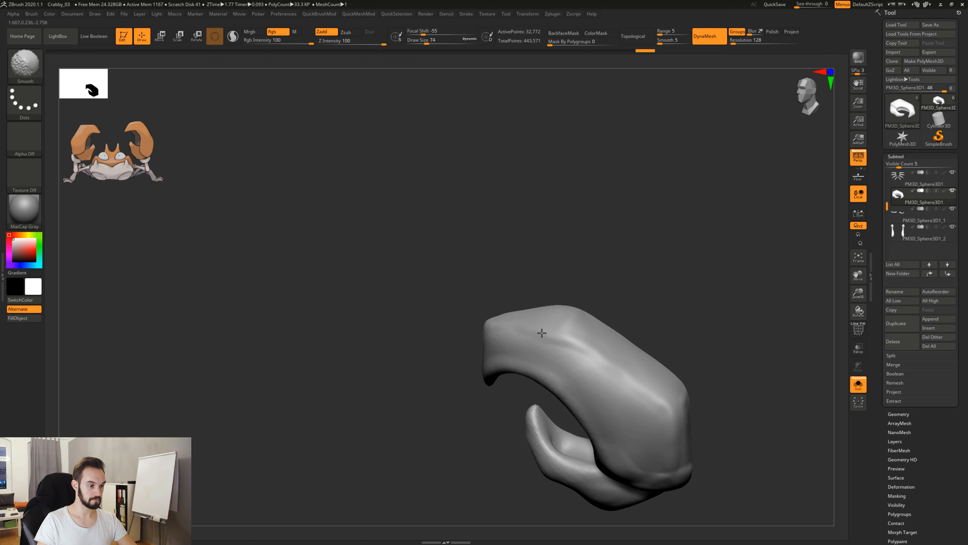
shift+drag(542, 333, 583, 347)
drag(704, 348, 709, 314)
alt+drag(709, 314, 526, 275)
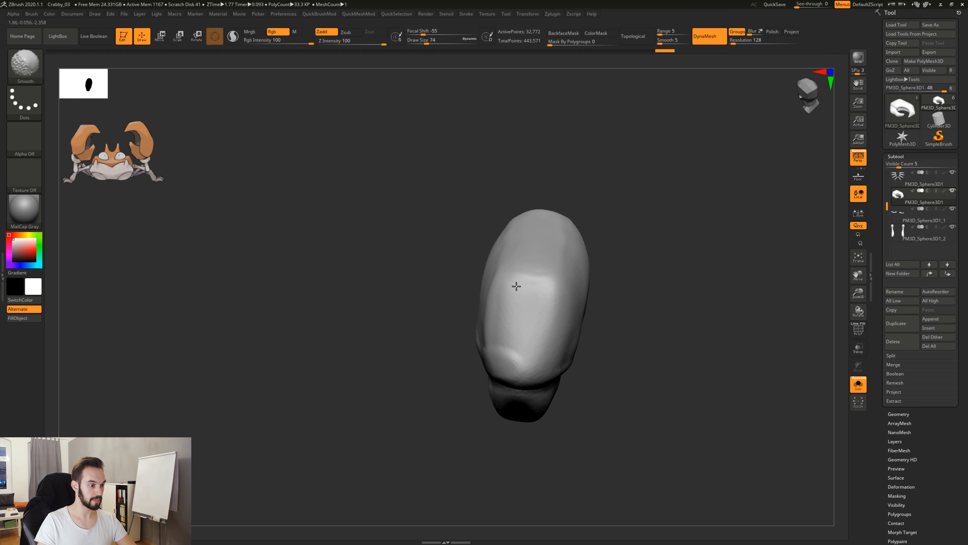
shift+drag(543, 321, 543, 322)
drag(610, 324, 663, 319)
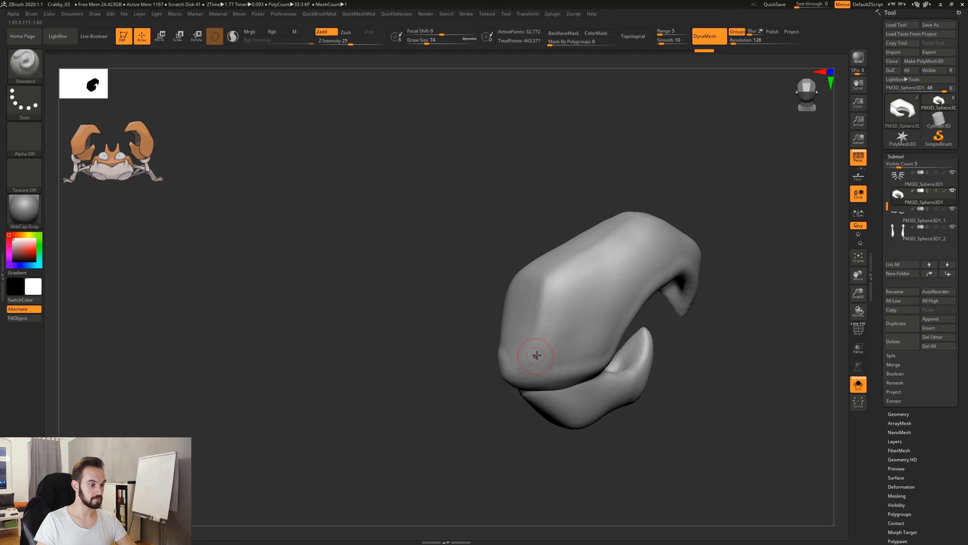
shift+drag(536, 356, 534, 340)
Step: Define lengthwise edges on both sides of the upper pincer's back and smooth them into flat planes
drag(484, 267, 555, 242)
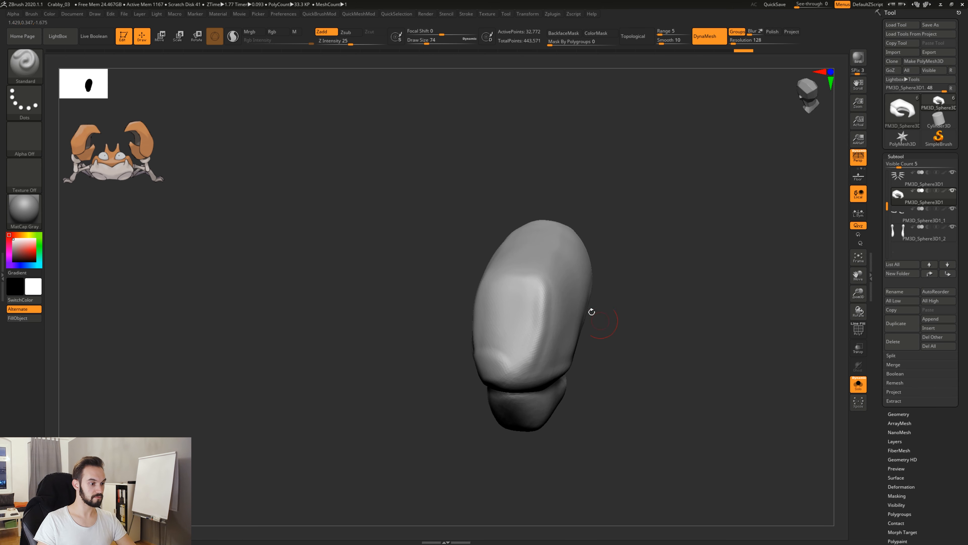
shift+drag(538, 296, 531, 358)
drag(617, 347, 634, 356)
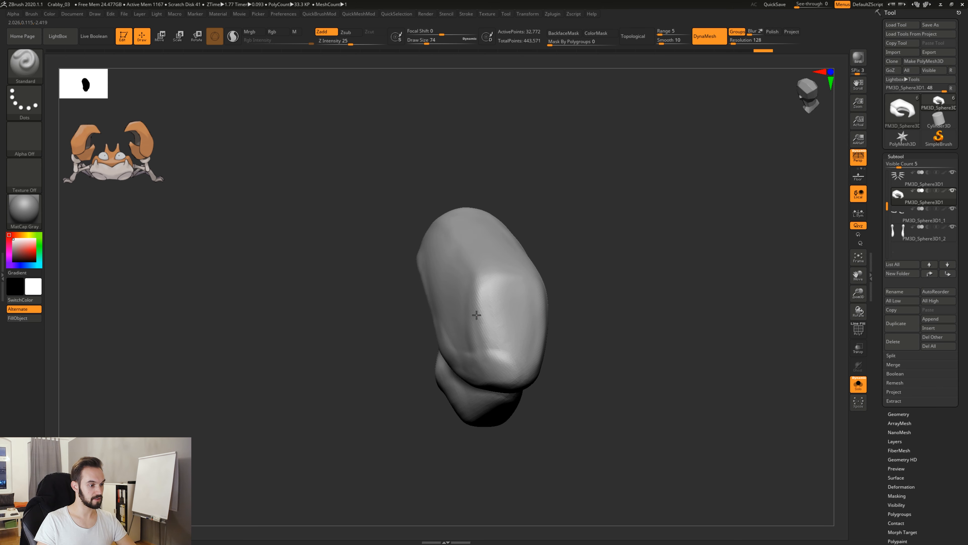
drag(568, 202, 561, 250)
drag(451, 159, 481, 274)
shift+drag(467, 190, 465, 231)
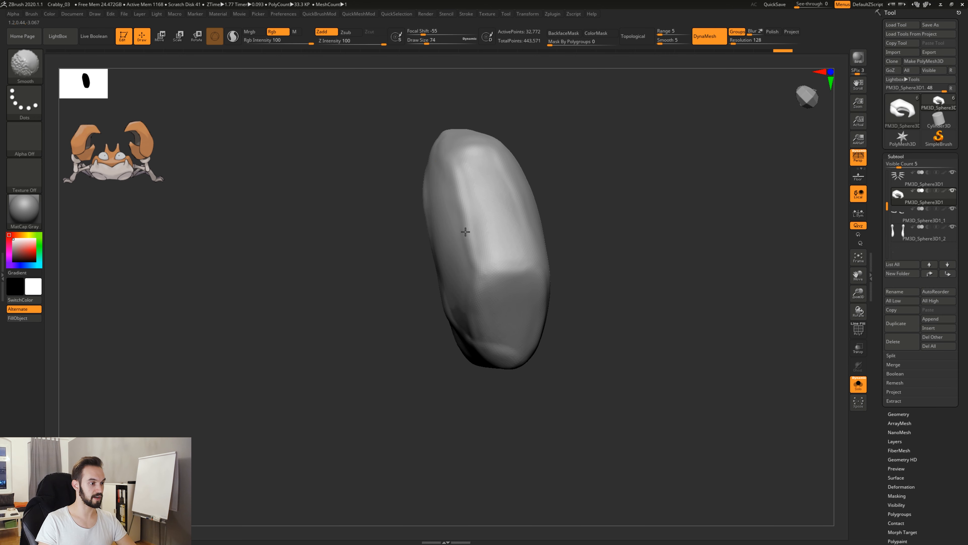
drag(563, 228, 512, 213)
shift+drag(499, 172, 499, 271)
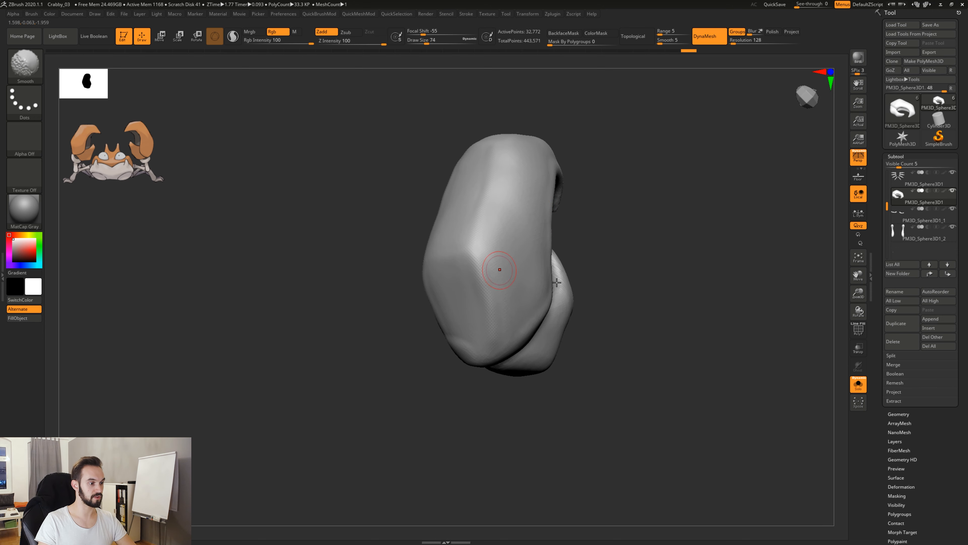
Step: Sculpt lengthwise edges around the lower pincer's outer face so that it forms a flattened plane
mouse_move(584, 282)
mouse_down()
mouse_move(674, 299)
mouse_move(646, 322)
mouse_up()
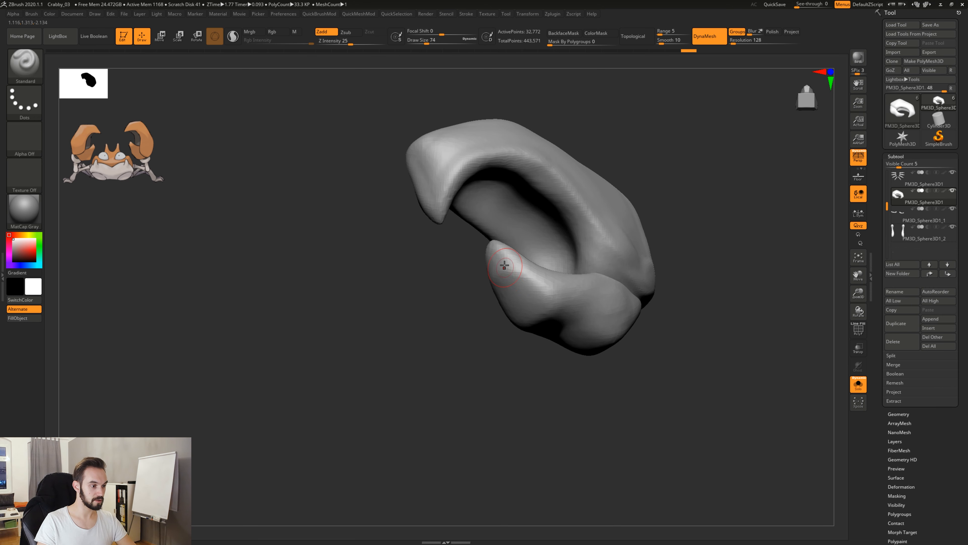
drag(508, 264, 542, 303)
drag(538, 408, 583, 368)
mouse_move(485, 278)
mouse_down()
mouse_move(529, 320)
mouse_move(545, 311)
mouse_up()
mouse_move(610, 352)
mouse_down()
mouse_move(647, 325)
mouse_move(558, 281)
mouse_up()
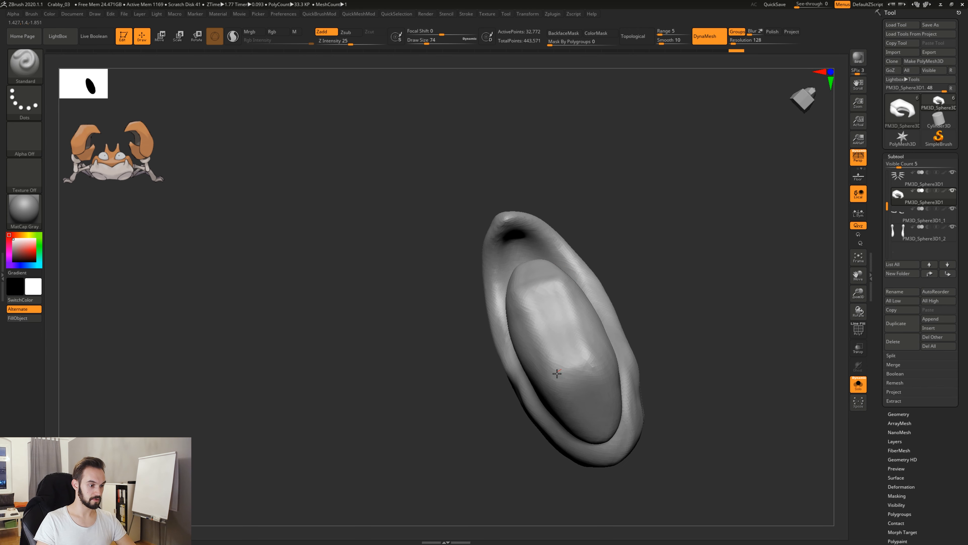
drag(659, 340, 666, 324)
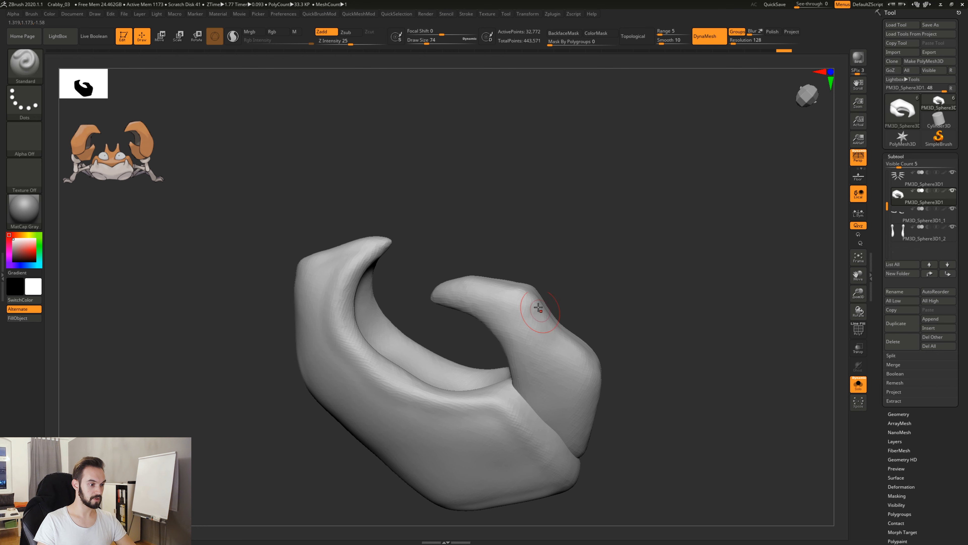
drag(596, 354, 584, 311)
drag(630, 339, 584, 313)
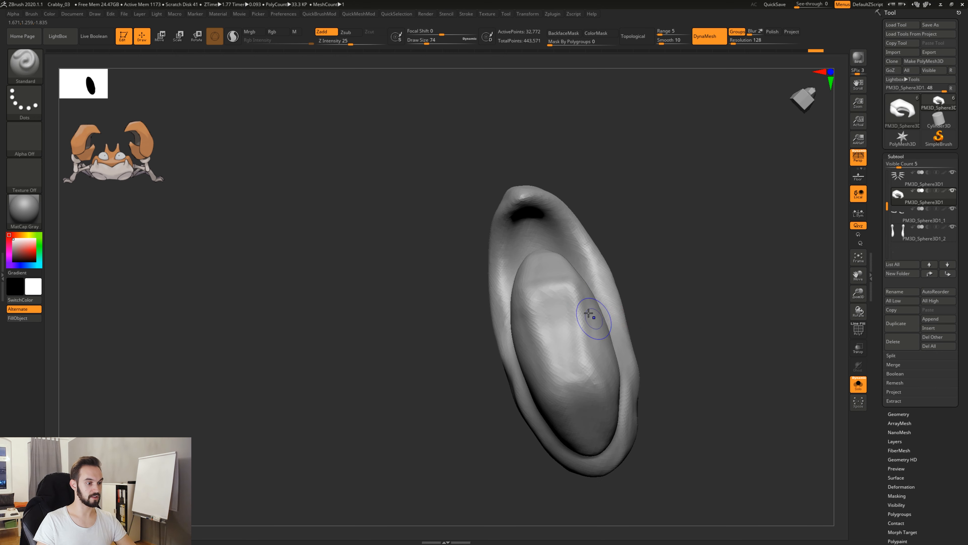
key(shift)
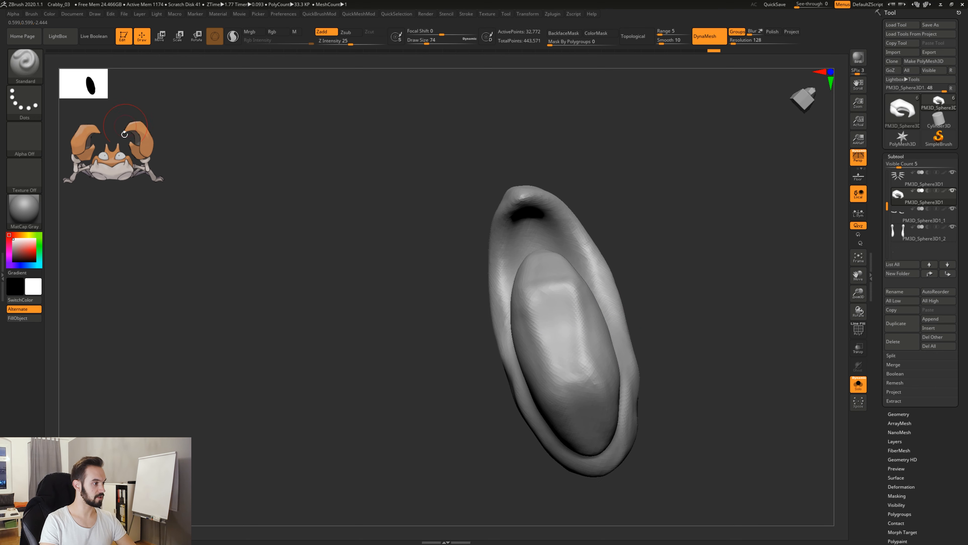
Step: Try to rebuild the claw's mesh with DynaMesh and check its polygroups in wireframe display
mouse_move(664, 260)
mouse_down()
mouse_move(633, 275)
mouse_move(676, 292)
mouse_move(671, 275)
mouse_move(686, 267)
mouse_move(694, 296)
mouse_move(685, 273)
mouse_up()
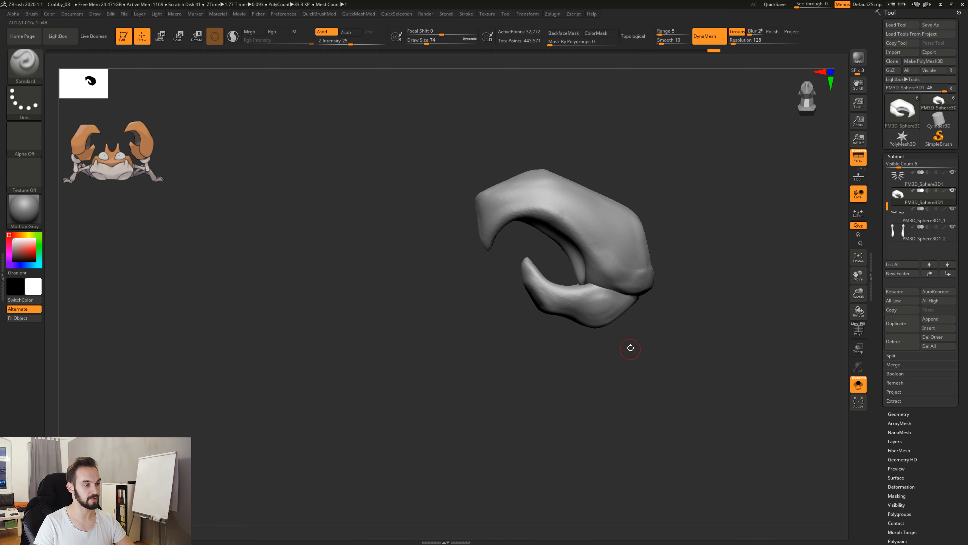
mouse_move(630, 347)
mouse_down()
mouse_move(598, 284)
mouse_move(593, 295)
mouse_up()
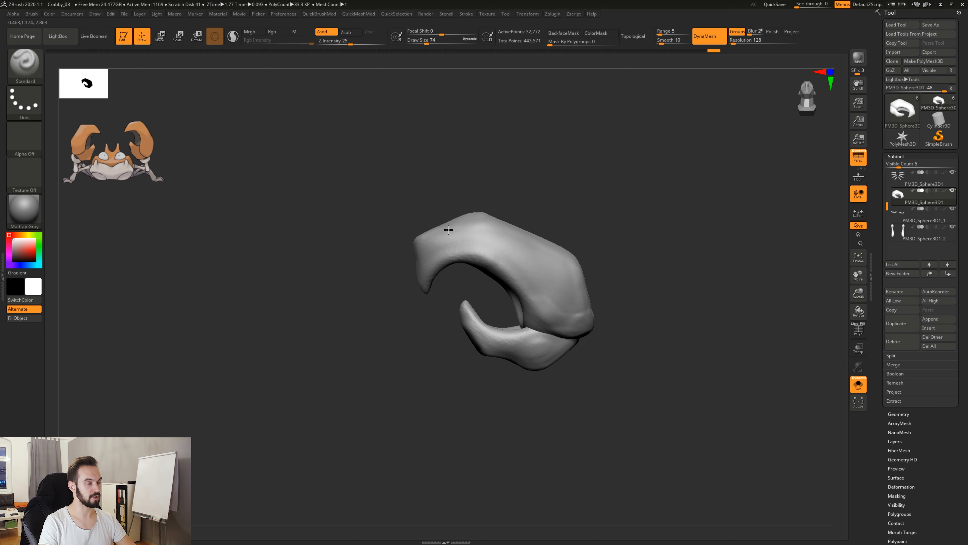
drag(624, 325, 599, 302)
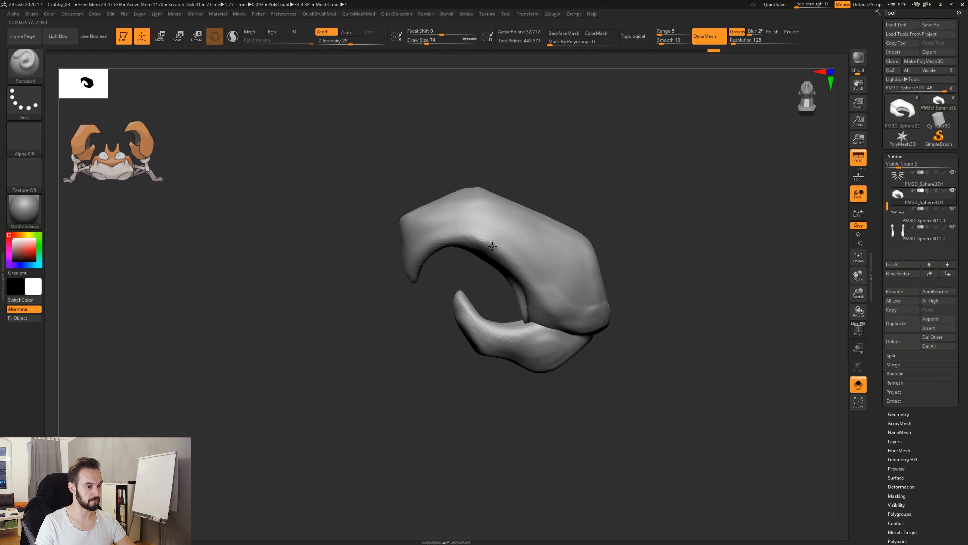
ctrl+drag(658, 248, 696, 301)
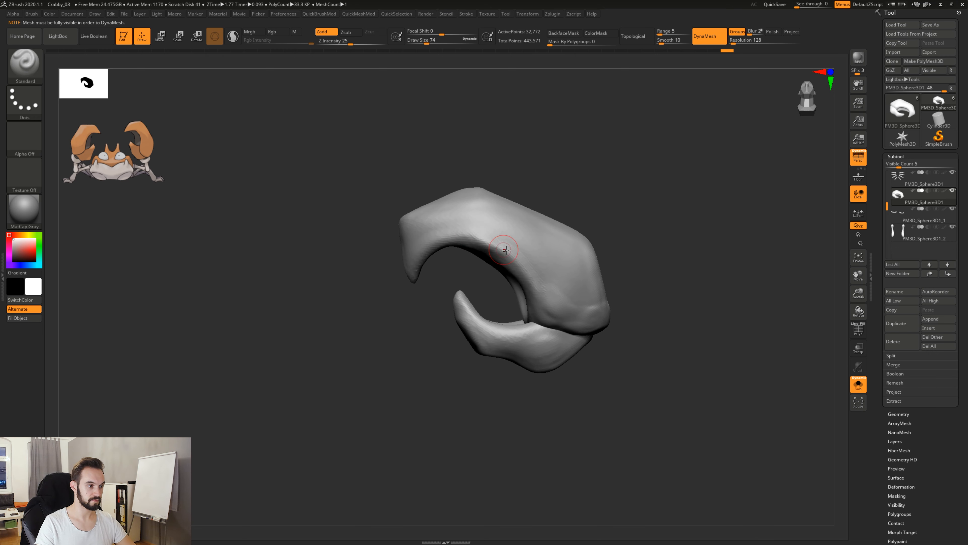
ctrl+drag(655, 208, 675, 267)
key(shift+f)
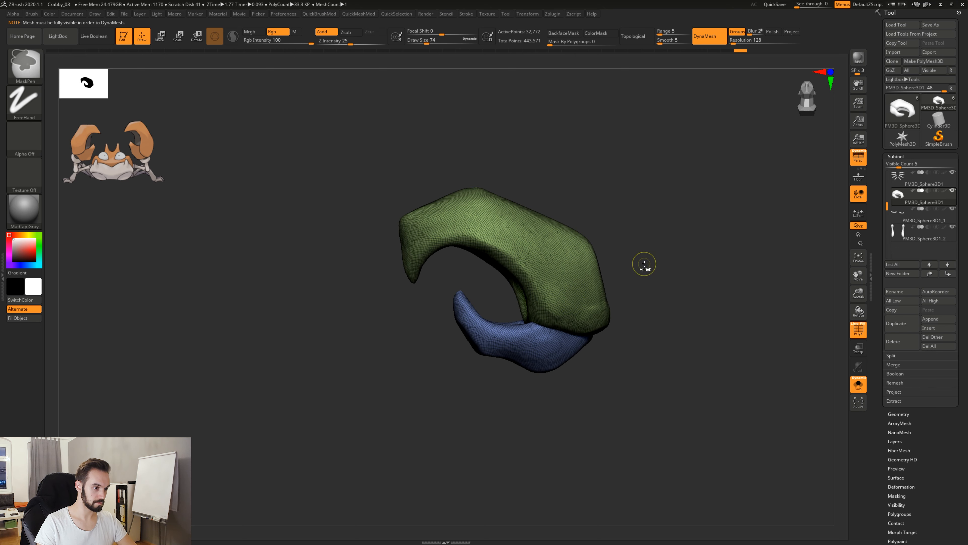
key(shift+f)
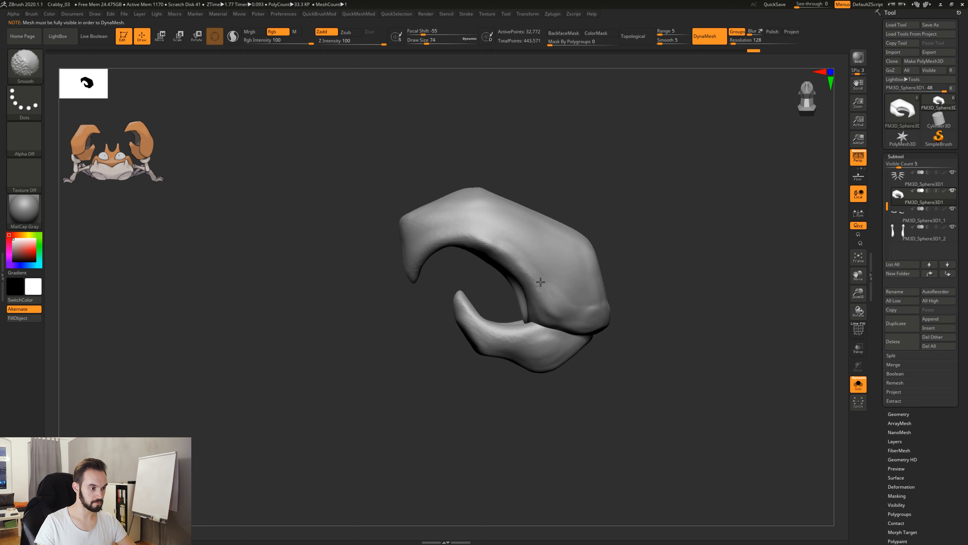
Step: Build up the upper pincer's outer side with the Clay brush at draw size 120 and smooth the strokes
drag(683, 290, 590, 320)
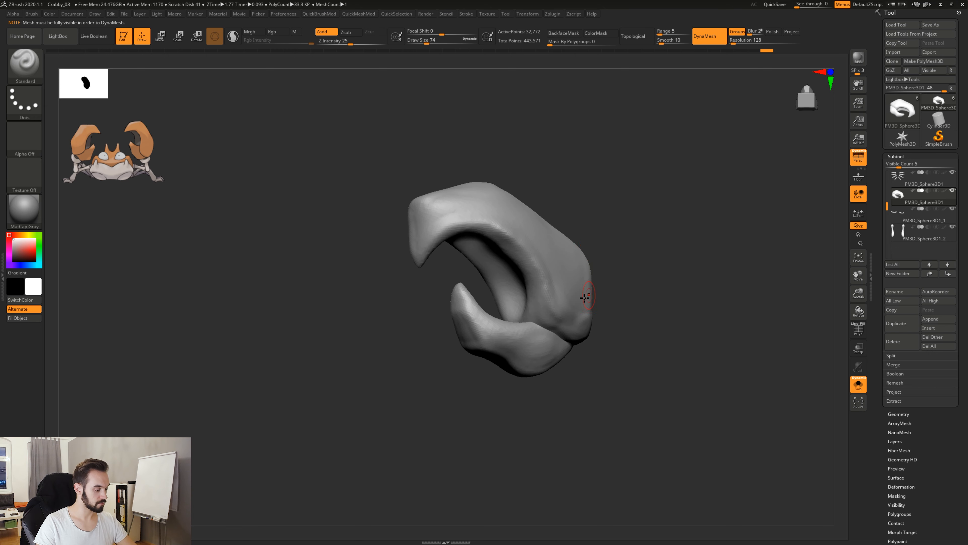
key(b)
key(c)
key(l)
drag(614, 240, 430, 206)
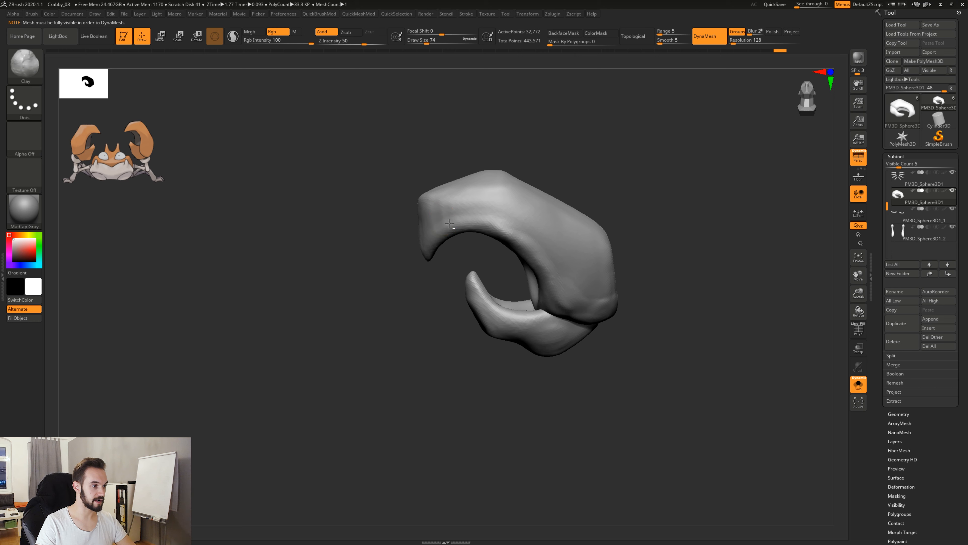
mouse_move(619, 202)
mouse_down()
mouse_move(576, 202)
mouse_move(554, 218)
mouse_move(592, 235)
mouse_up()
key(space)
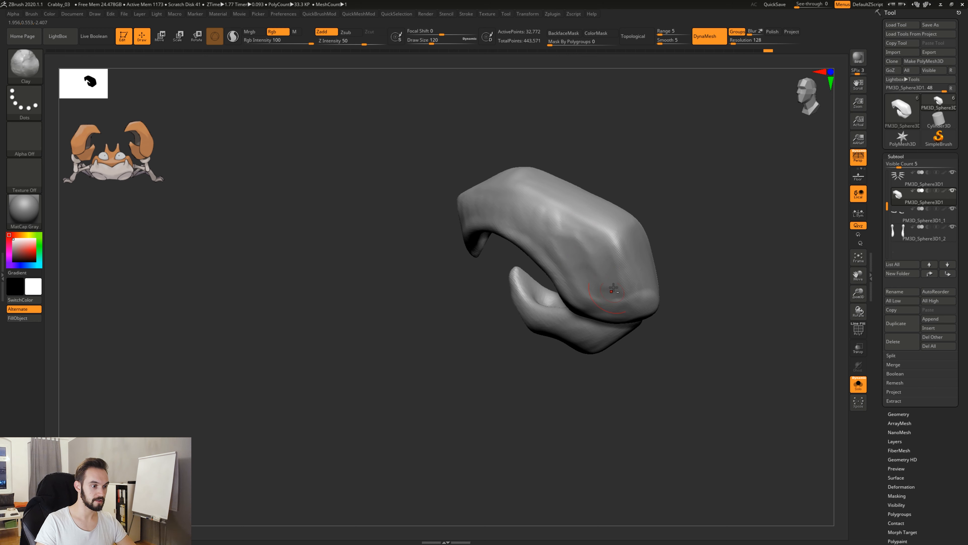
key(shift)
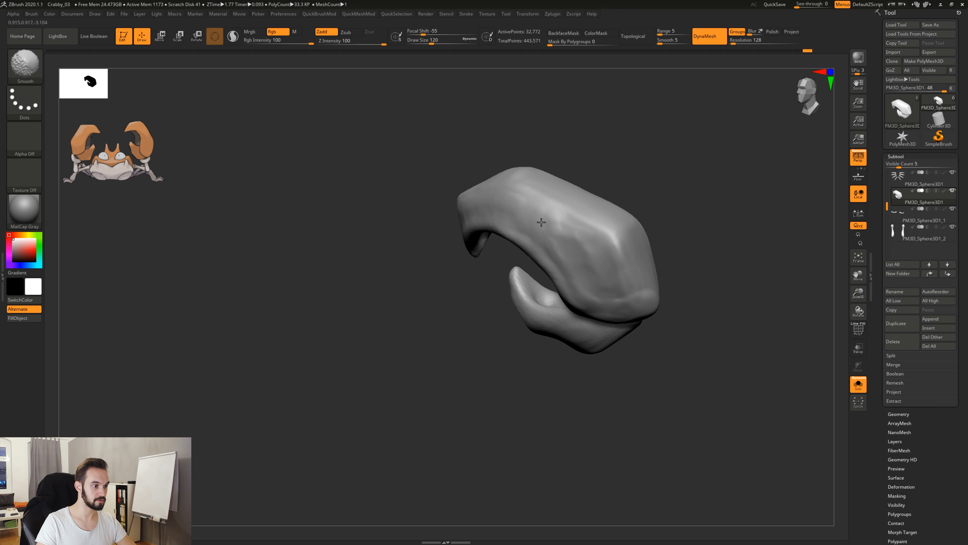
shift+drag(576, 240, 581, 247)
Step: Shape broad planes along the upper pincer's back and at its rear end with the Clay brush
drag(635, 183, 644, 275)
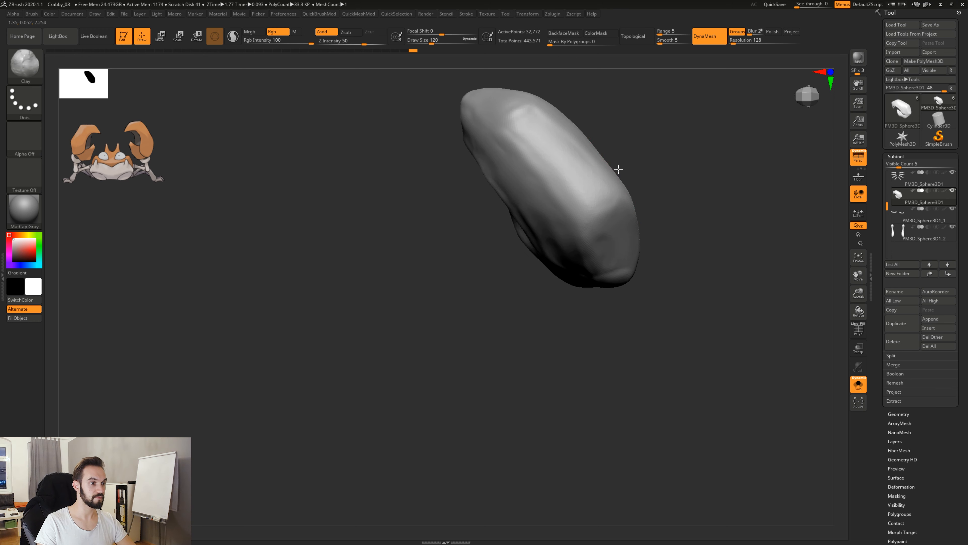
alt+drag(610, 120, 627, 223)
mouse_move(557, 242)
mouse_down()
mouse_move(613, 311)
mouse_move(596, 265)
mouse_move(610, 305)
mouse_up()
mouse_move(692, 318)
mouse_down()
mouse_move(668, 307)
mouse_move(652, 331)
mouse_up()
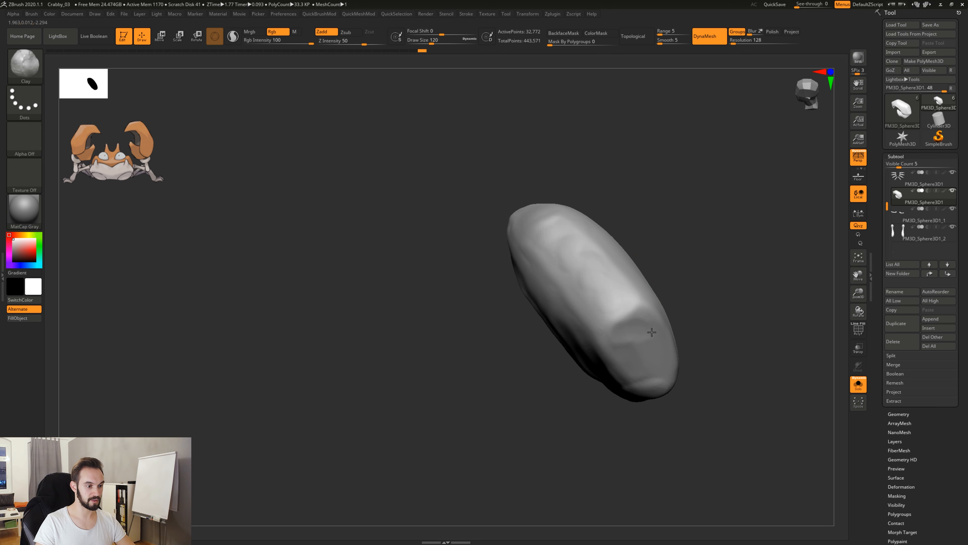
drag(655, 366, 645, 307)
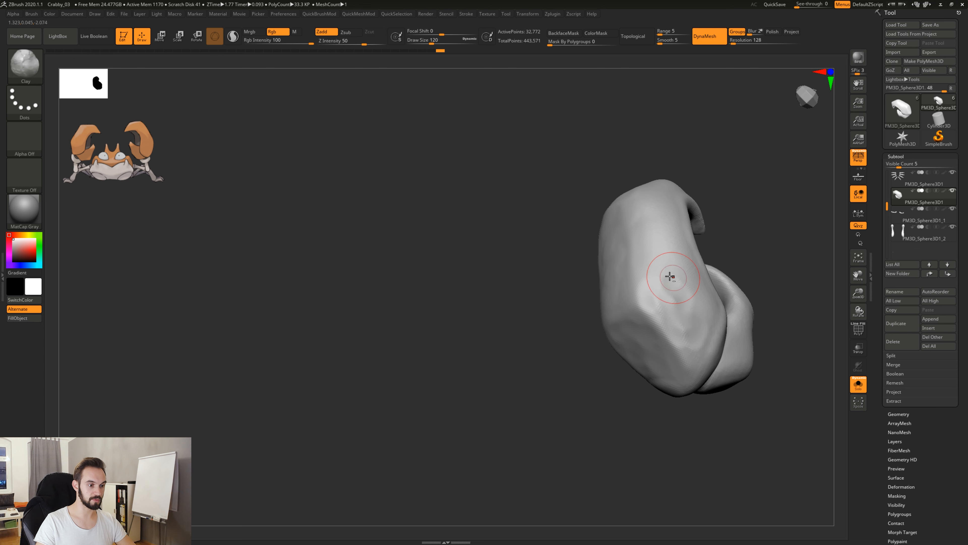
Step: Fill the upper pincer's inner side with Clay strokes and smooth the lumpy surface
right_drag(670, 255, 667, 273)
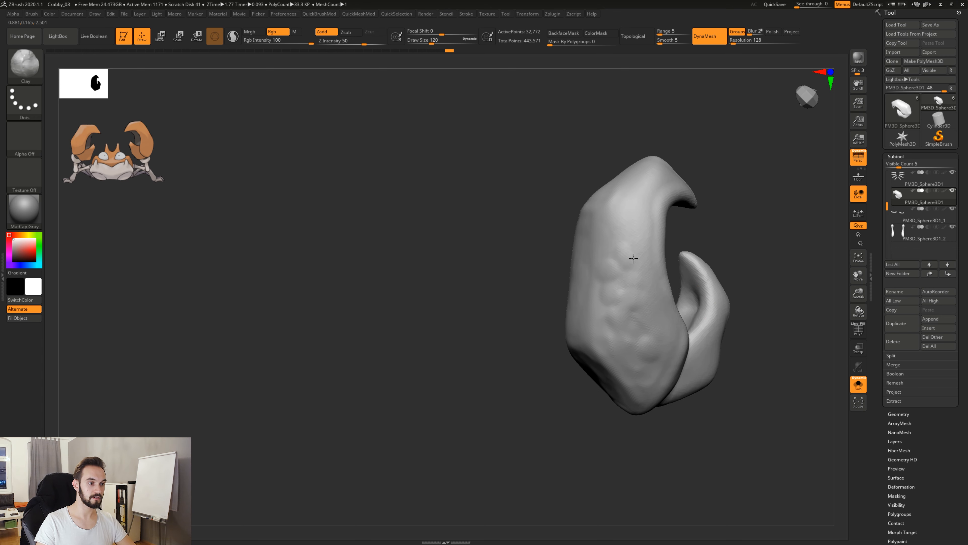
right_drag(721, 225, 731, 228)
drag(659, 187, 650, 317)
shift+drag(634, 230, 629, 346)
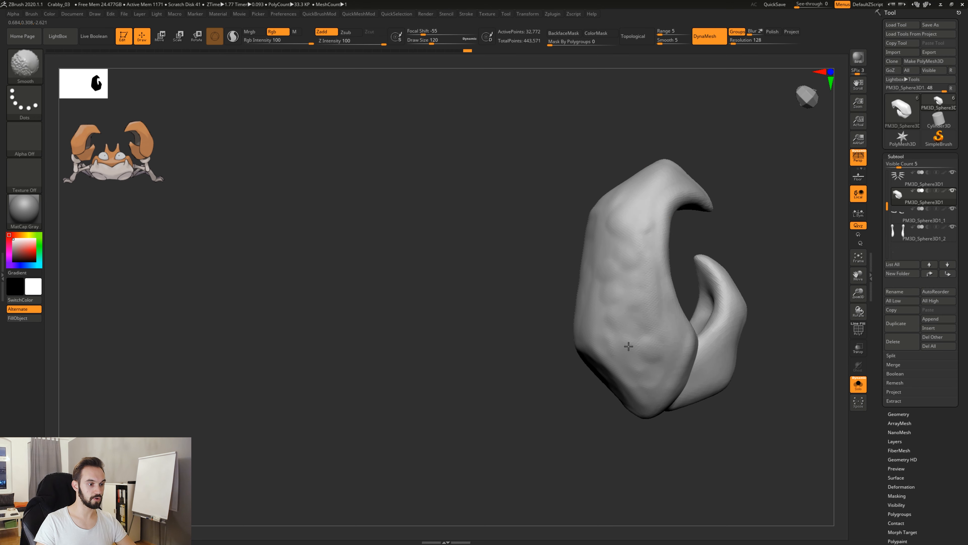
Step: Smooth the planes and ridges along the upper pincer's back and down to its rear corner
right_drag(618, 225, 681, 215)
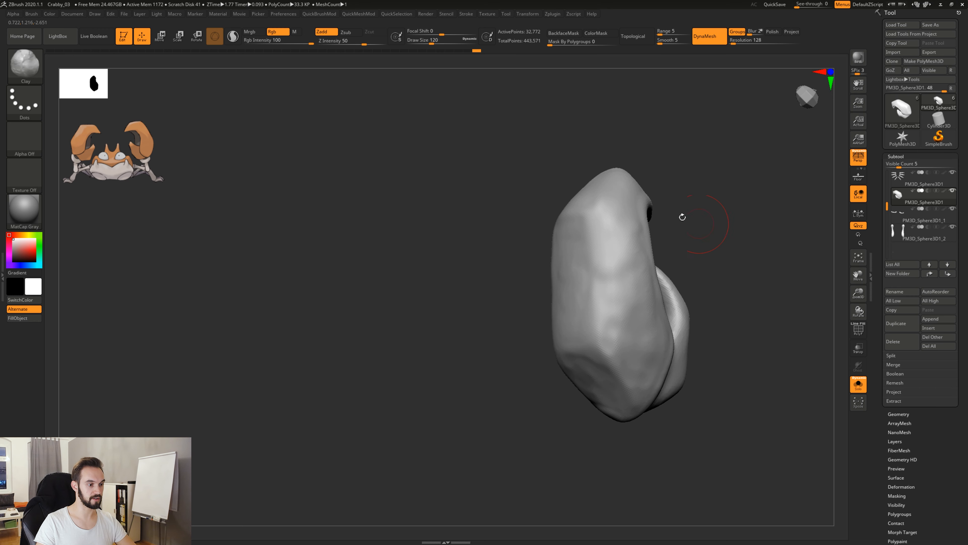
right_drag(637, 293, 688, 253)
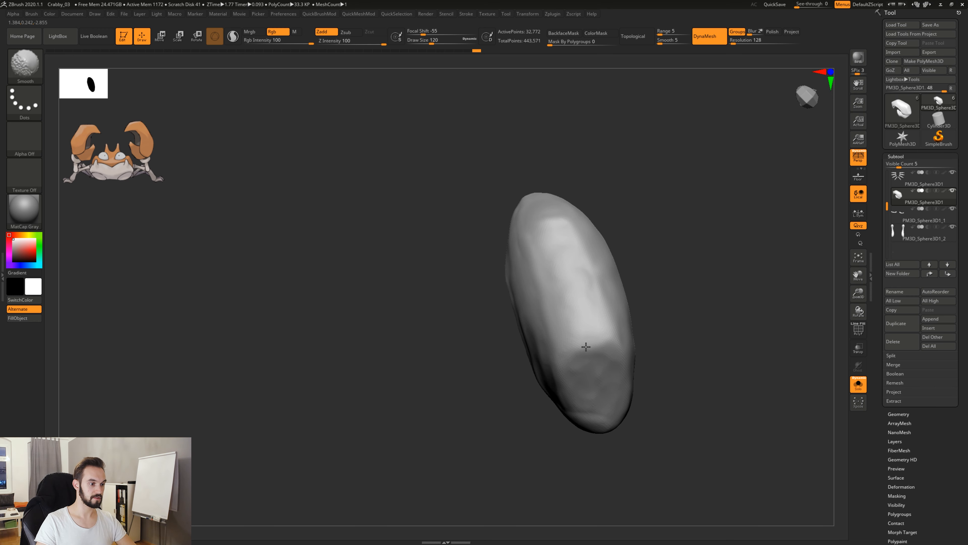
right_drag(597, 361, 562, 261)
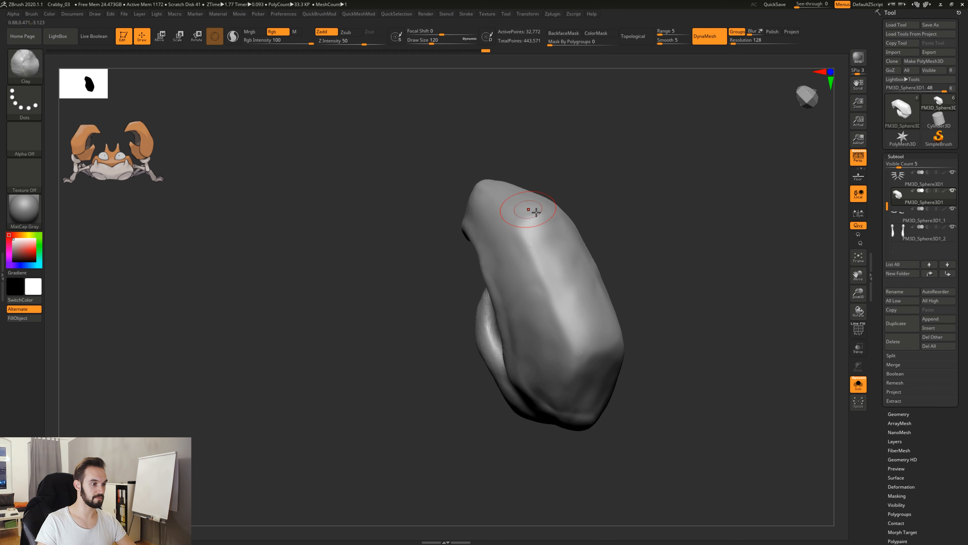
right_drag(529, 209, 569, 319)
shift+drag(569, 320, 552, 401)
right_drag(552, 402, 568, 390)
shift+drag(568, 390, 552, 404)
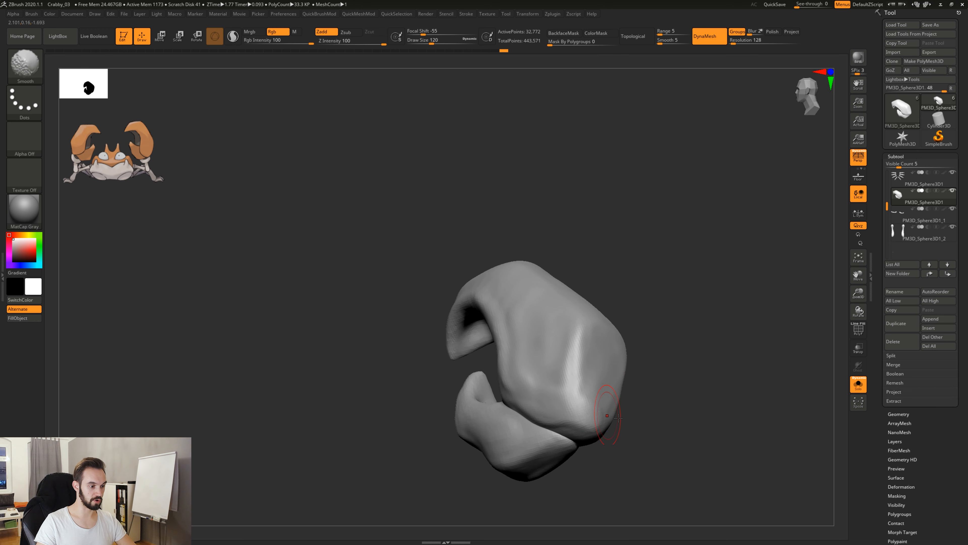
Step: Build up a flatter plane on the lower pincer's outer face with Clay strokes
mouse_move(612, 423)
right_down()
mouse_move(673, 420)
mouse_move(509, 328)
mouse_move(599, 337)
mouse_move(518, 366)
right_up()
right_drag(618, 430, 470, 425)
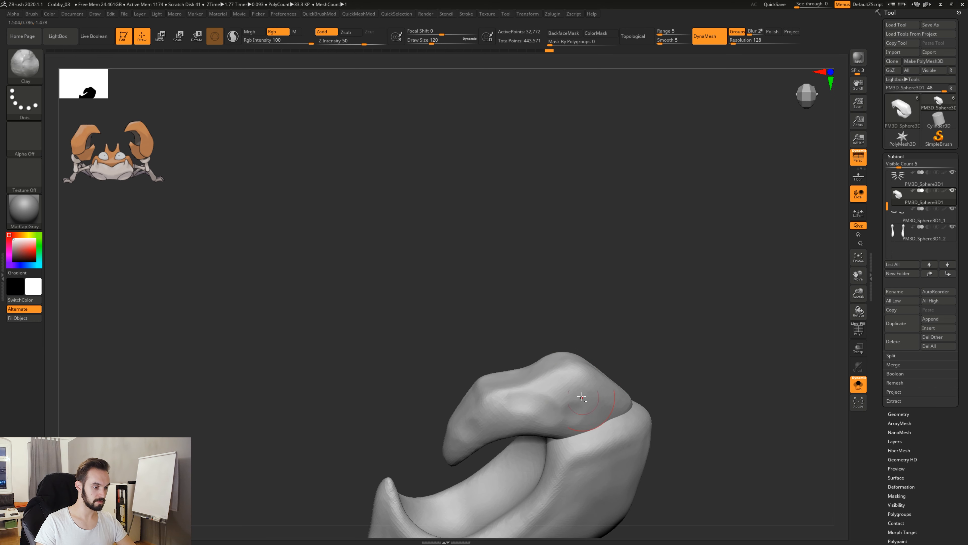
mouse_move(581, 397)
mouse_down()
mouse_move(568, 387)
mouse_move(608, 395)
mouse_move(585, 411)
mouse_move(492, 415)
mouse_up()
right_drag(627, 407, 611, 385)
right_drag(652, 290, 686, 439)
alt+right_drag(686, 439, 618, 401)
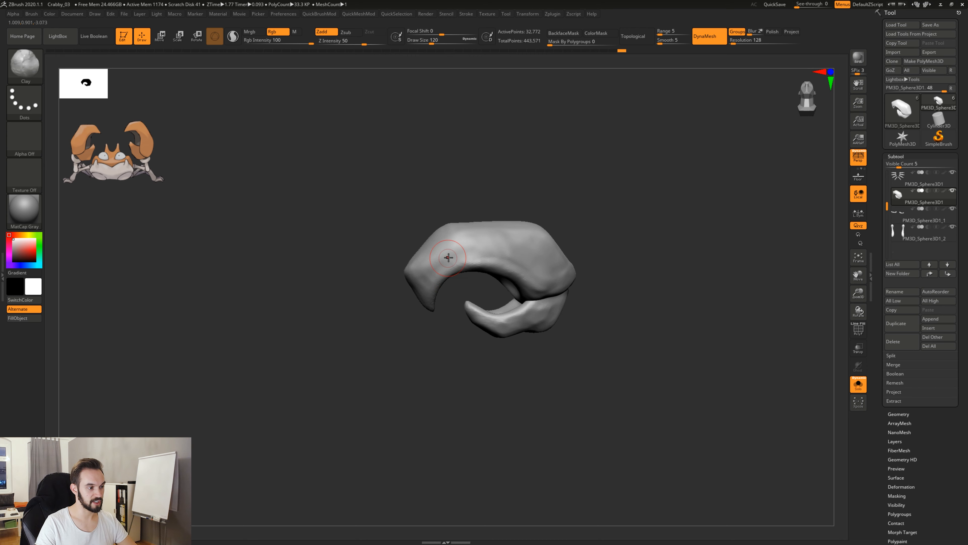
Step: Show the whole crab again, delete the claw subtool's hidden geometry and mirror and weld the claw to the opposite side
right_drag(448, 257, 621, 332)
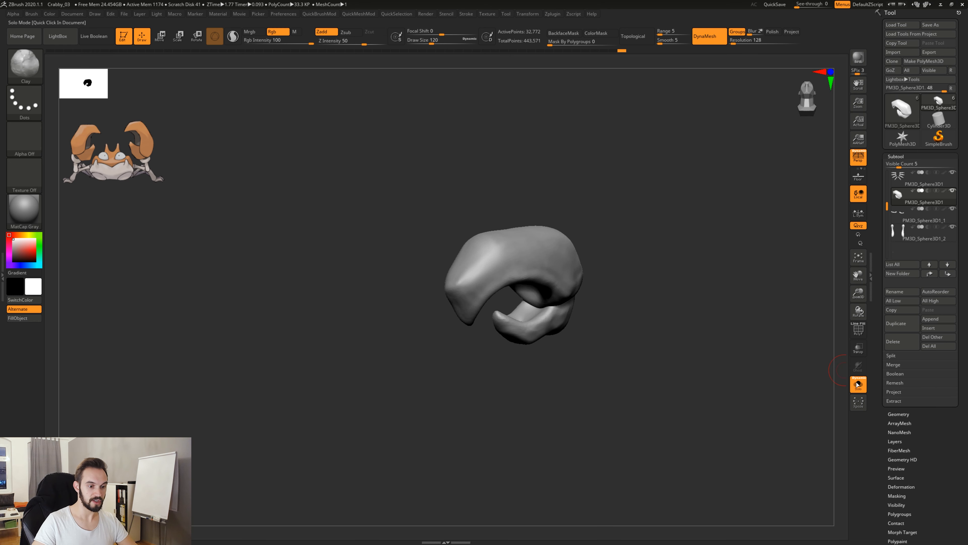
click(857, 384)
right_drag(692, 347, 683, 365)
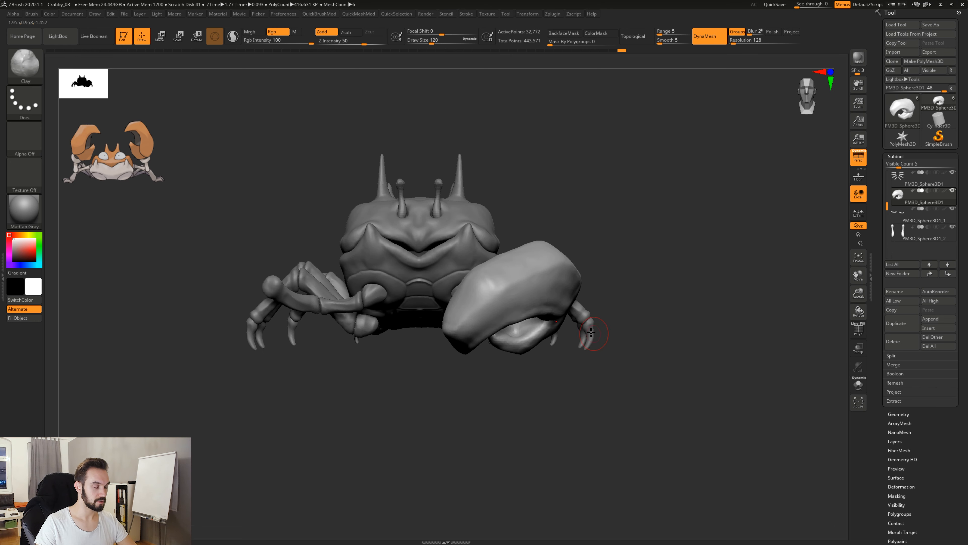
key(2)
key(2)
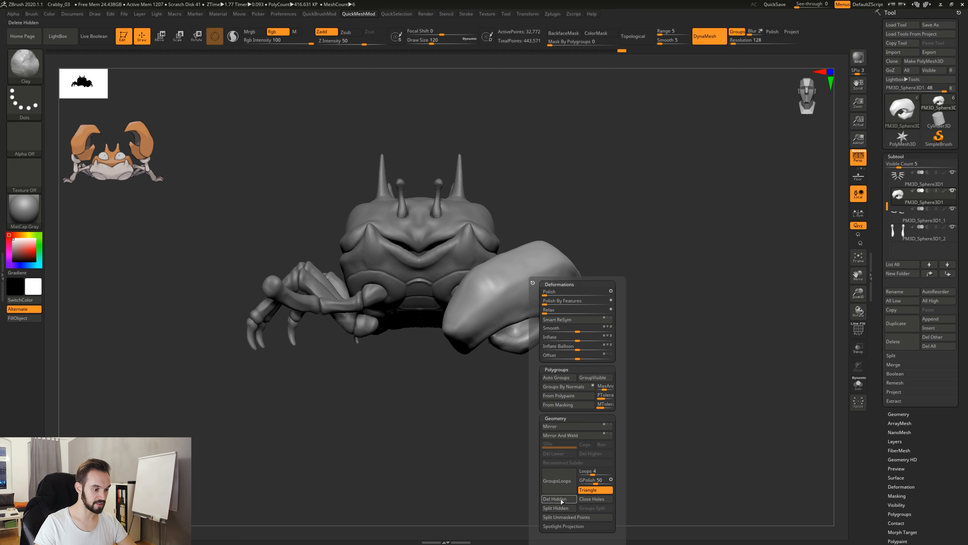
click(558, 499)
key(2)
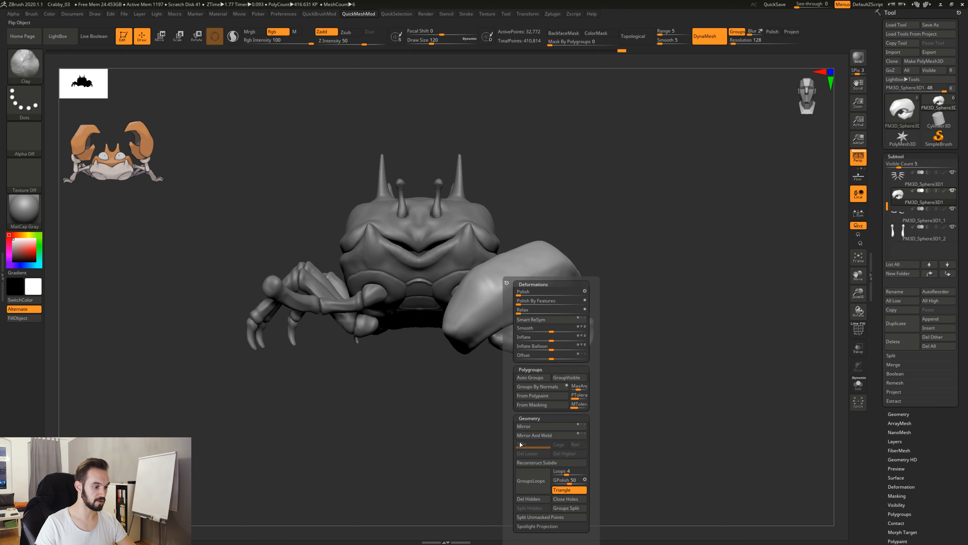
click(542, 438)
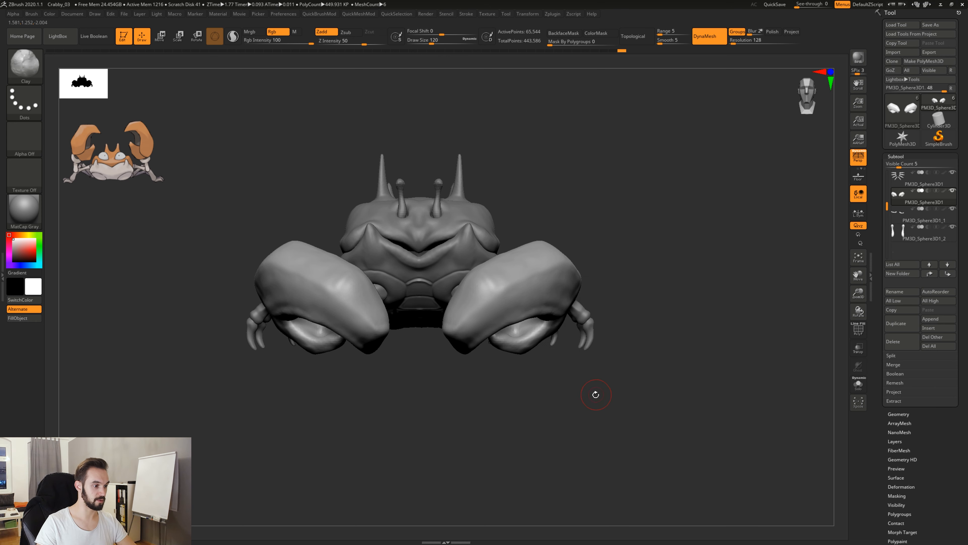
Step: Examine the full crab with both claws from several angles to judge its overall shape and proportions
drag(594, 394, 495, 389)
mouse_move(366, 391)
mouse_down()
mouse_move(501, 397)
mouse_move(549, 381)
mouse_up()
mouse_move(683, 352)
mouse_down()
mouse_move(511, 347)
mouse_move(657, 360)
mouse_move(544, 414)
mouse_up()
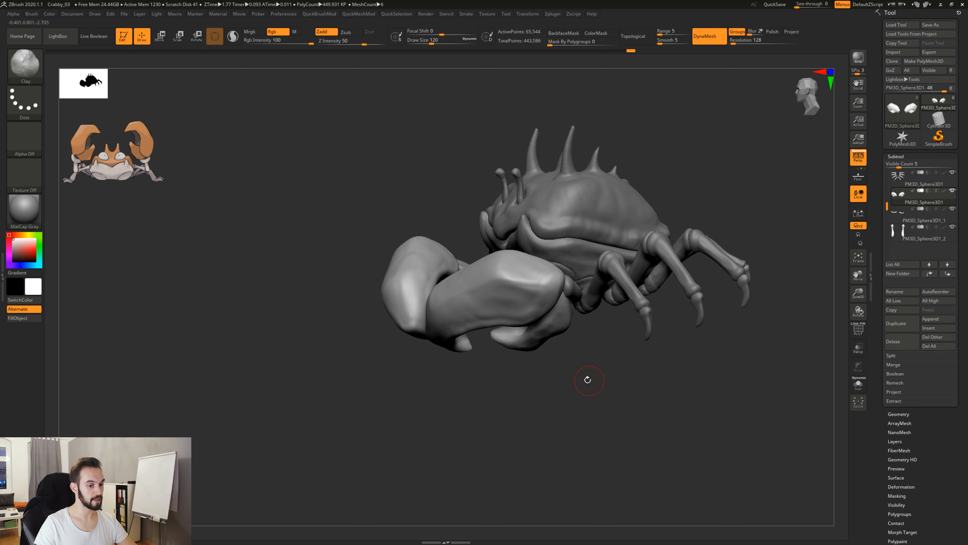
drag(587, 379, 610, 401)
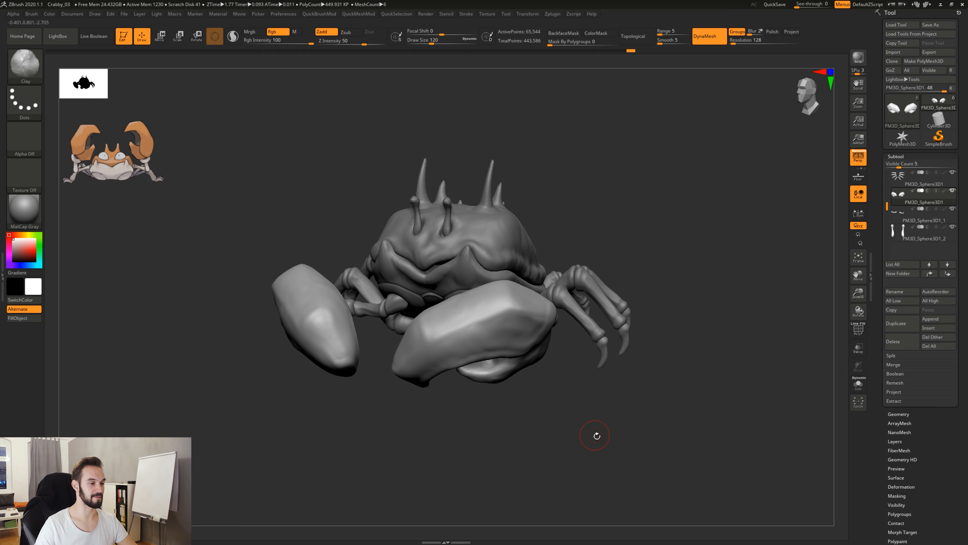
drag(580, 434, 583, 395)
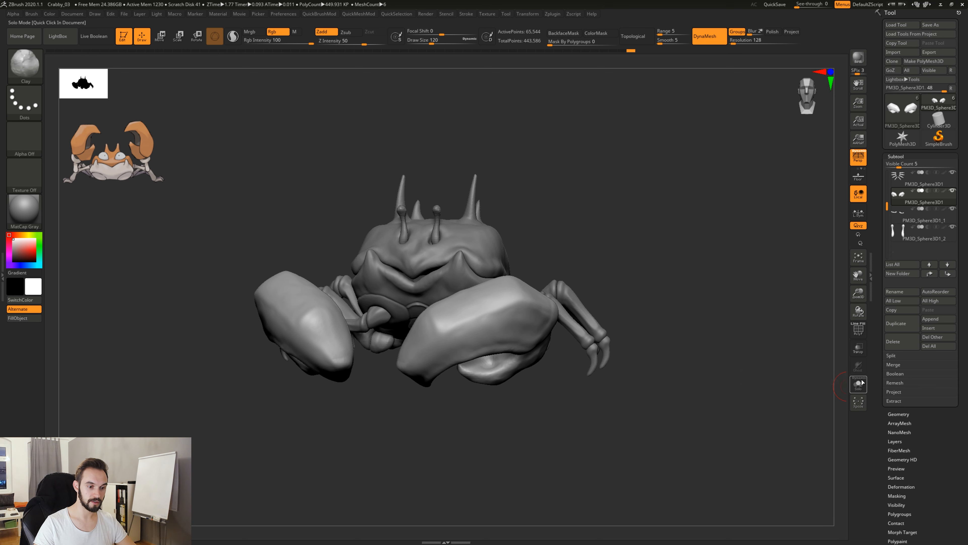
drag(696, 403, 663, 455)
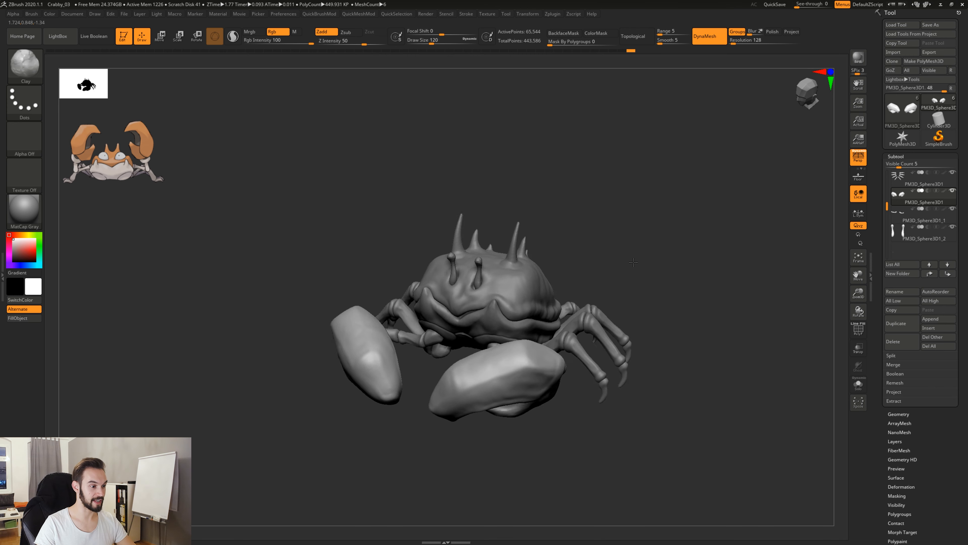
drag(633, 262, 516, 283)
drag(641, 277, 636, 288)
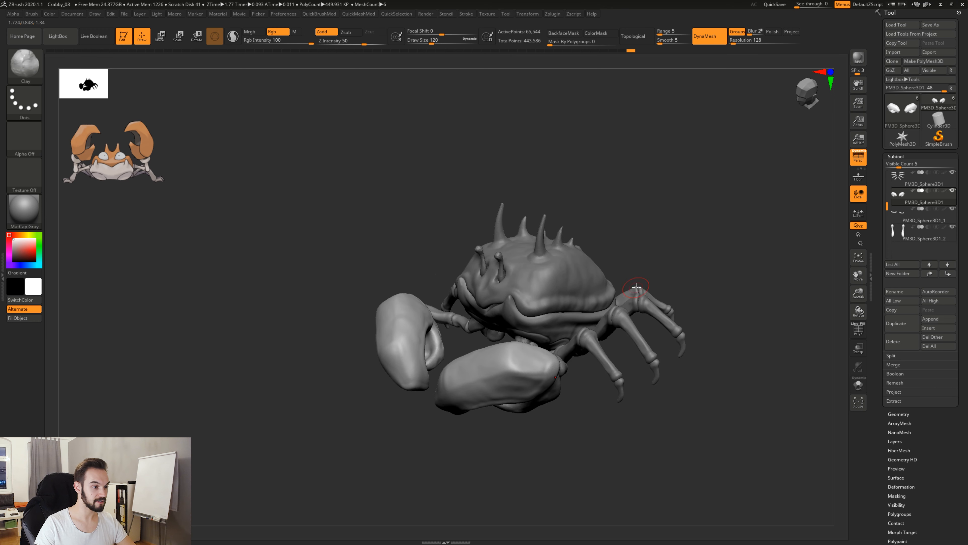
drag(663, 245, 632, 275)
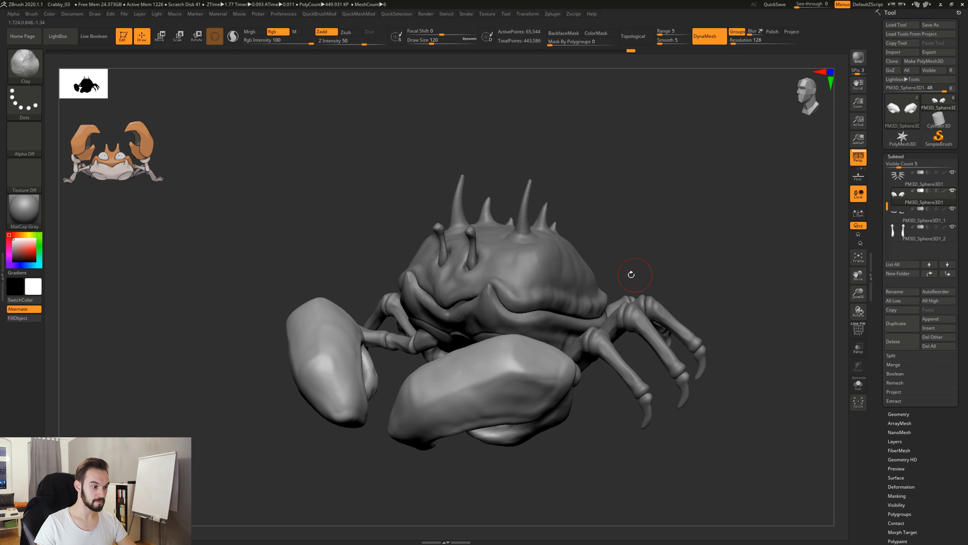
Step: Make the spiked upper shell the active subtool and isolate it in the viewport
alt+click(554, 263)
alt+drag(627, 242, 624, 271)
drag(819, 236, 649, 249)
alt+click(551, 401)
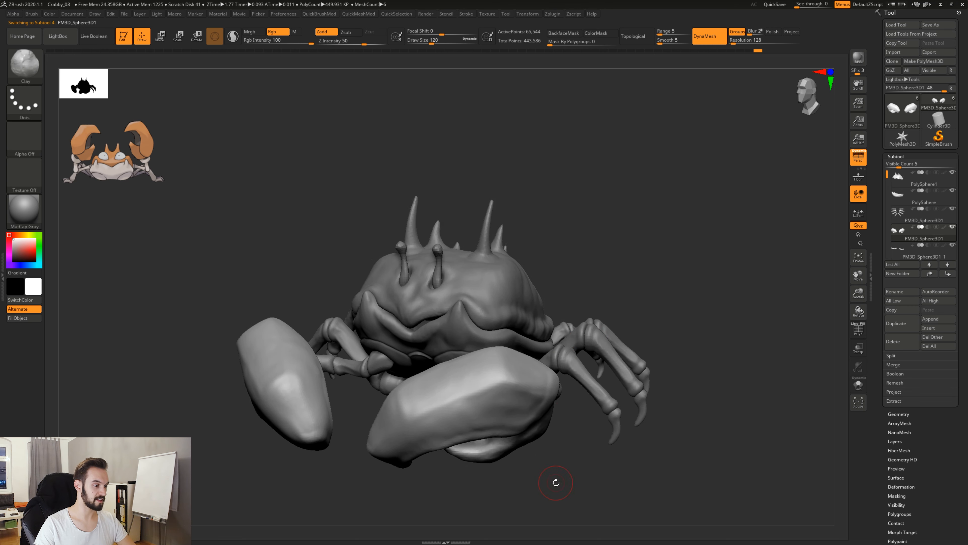
alt+drag(553, 480, 575, 401)
alt+click(552, 197)
drag(641, 196, 594, 324)
drag(660, 240, 753, 284)
click(858, 385)
drag(607, 447, 634, 418)
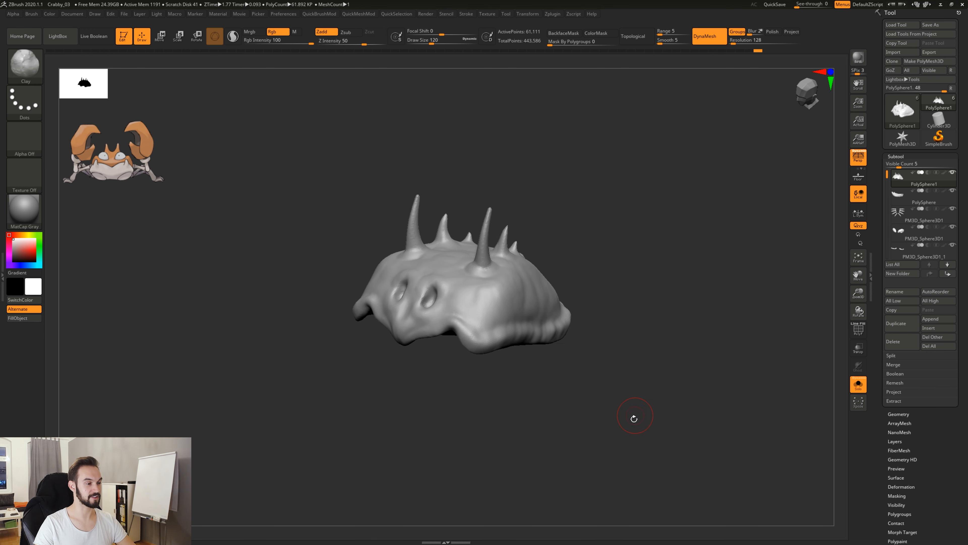